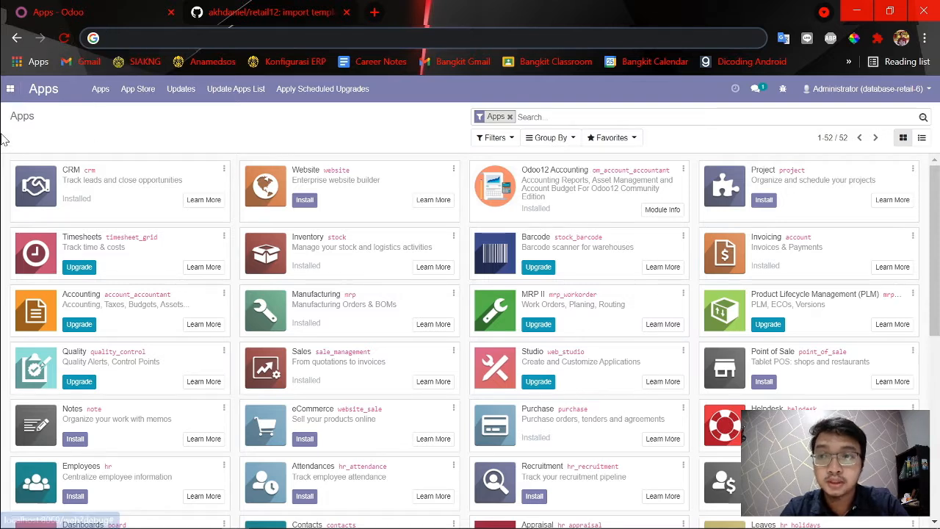
- Open the Accounting app and print the Profit and Loss report for all posted entries
left_click(11, 88)
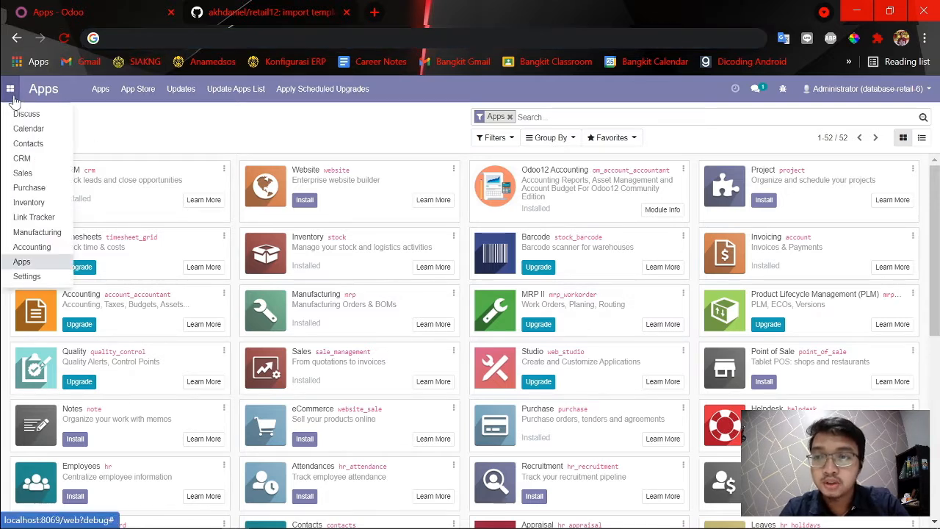
left_click(44, 255)
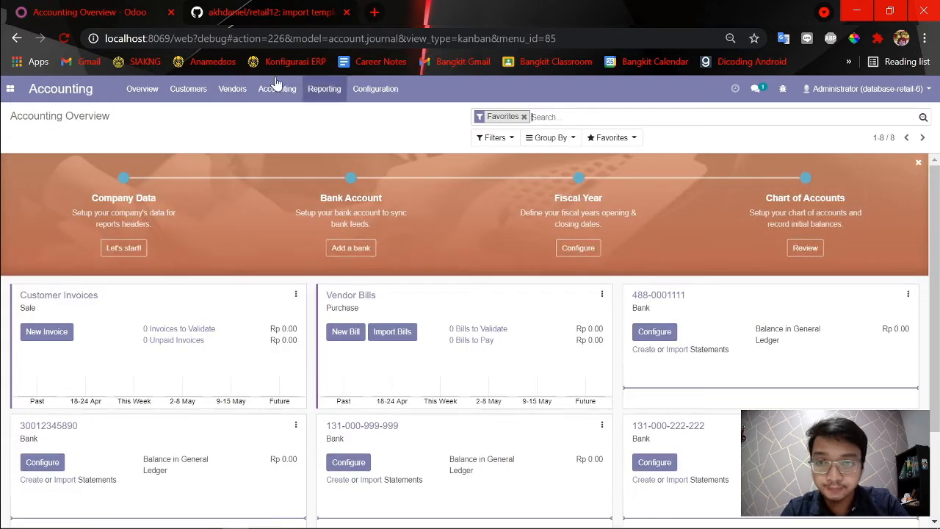
left_click(277, 85)
mouse_move(316, 88)
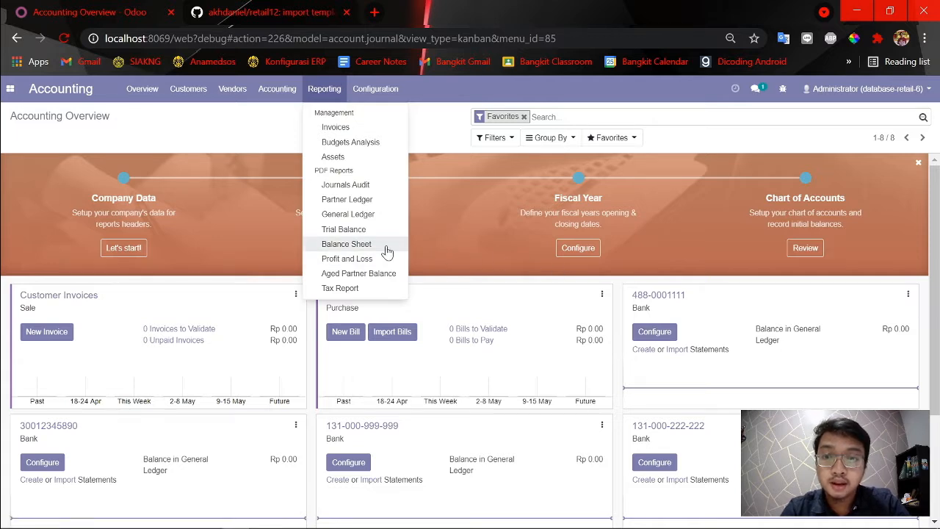
left_click(357, 259)
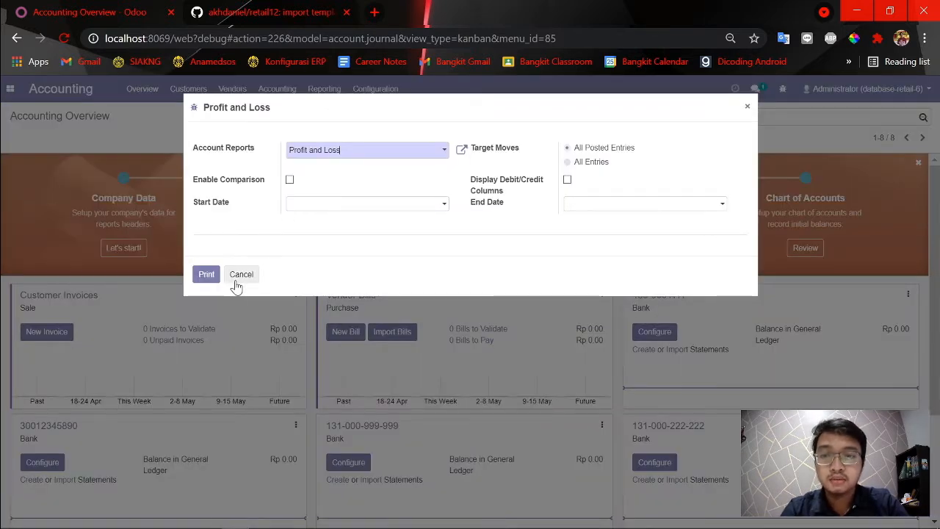
left_click(208, 276)
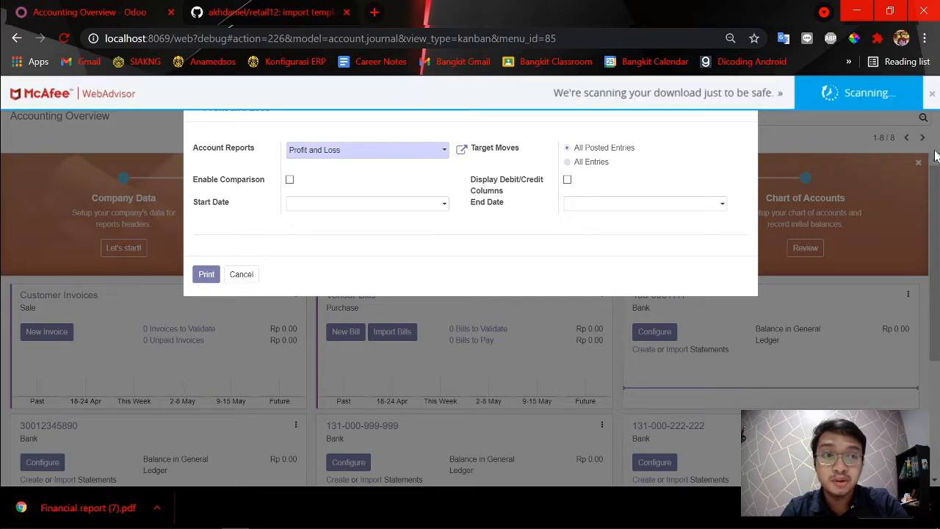
left_click(932, 93)
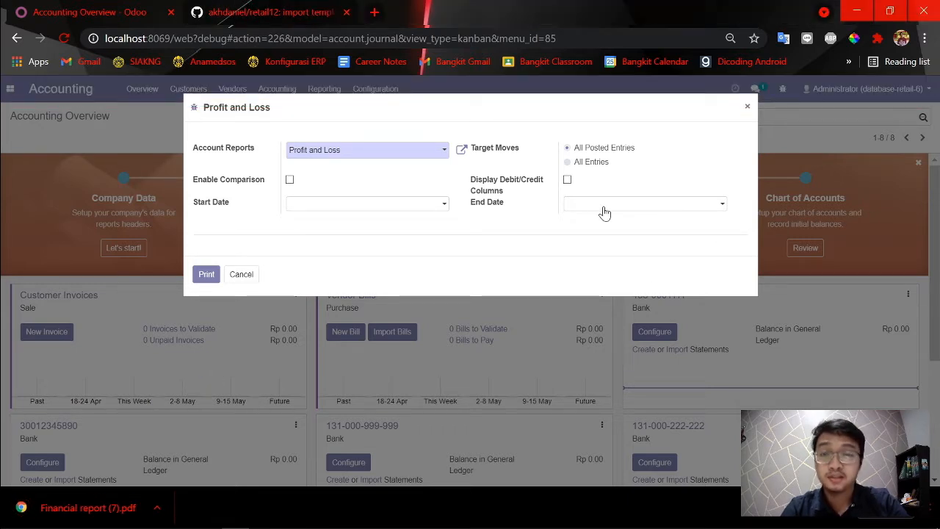
- Look through the import template files in the retail12 repository on GitHub
left_click(259, 9)
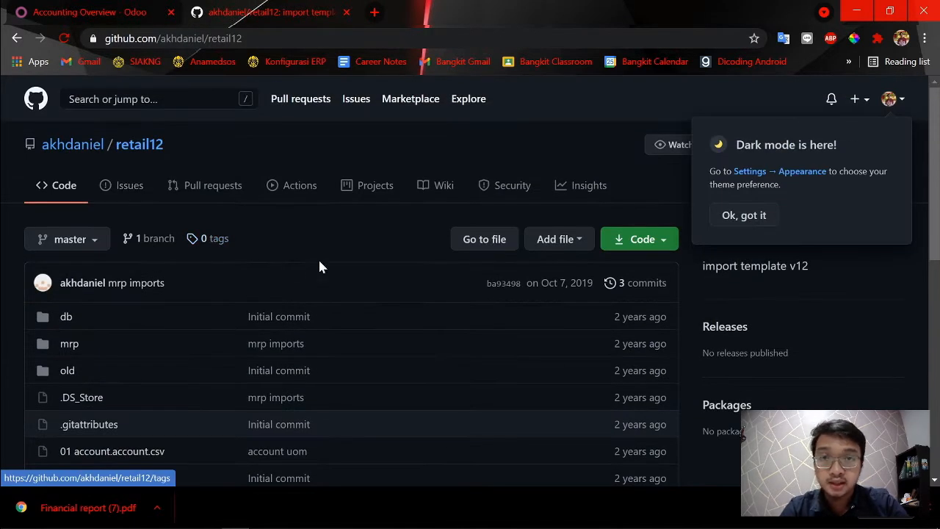
scroll(301, 272, "down", 2)
scroll(235, 301, "down", 5)
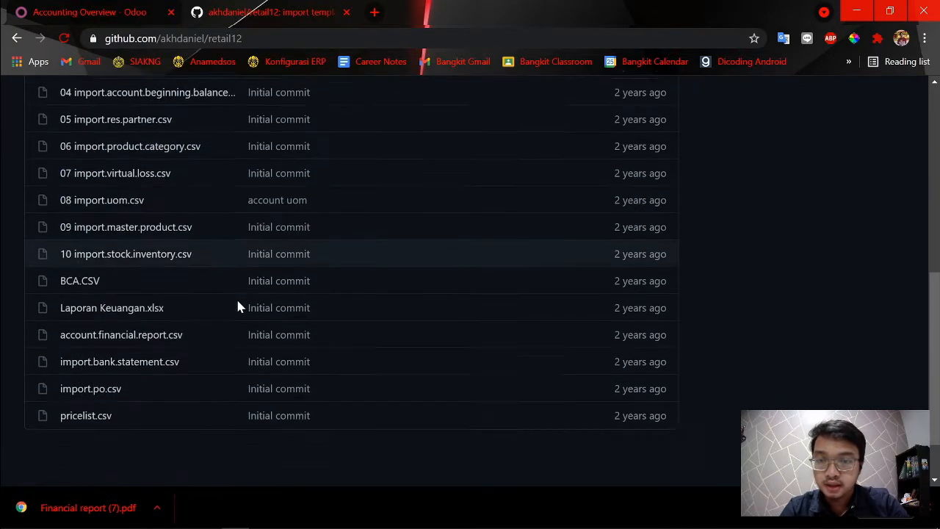
scroll(322, 271, "up", 7)
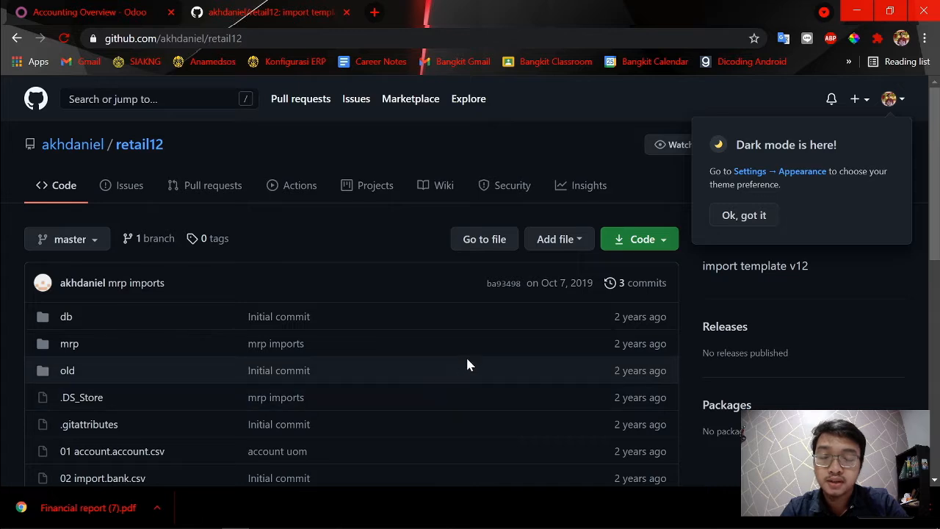
scroll(203, 419, "down", 3)
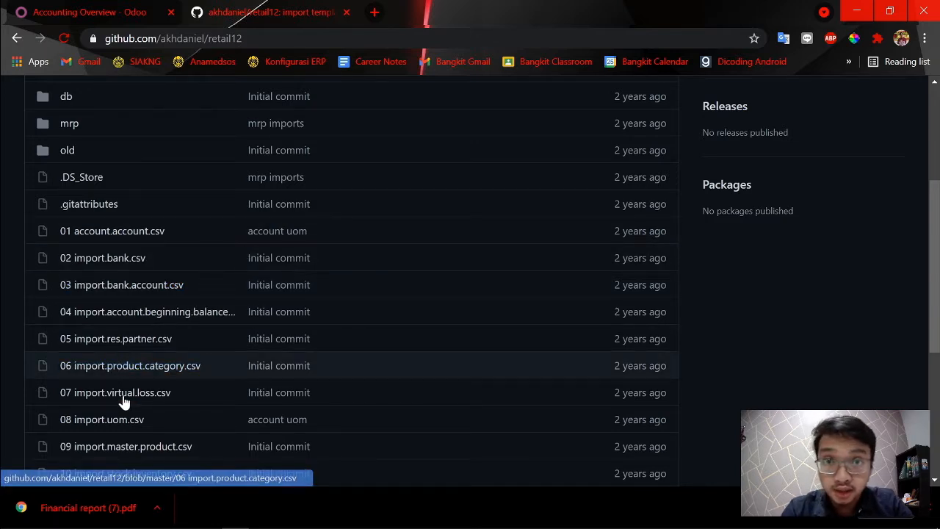
- Open the downloaded Financial report (7).pdf and review its income and expense lines
left_click(94, 508)
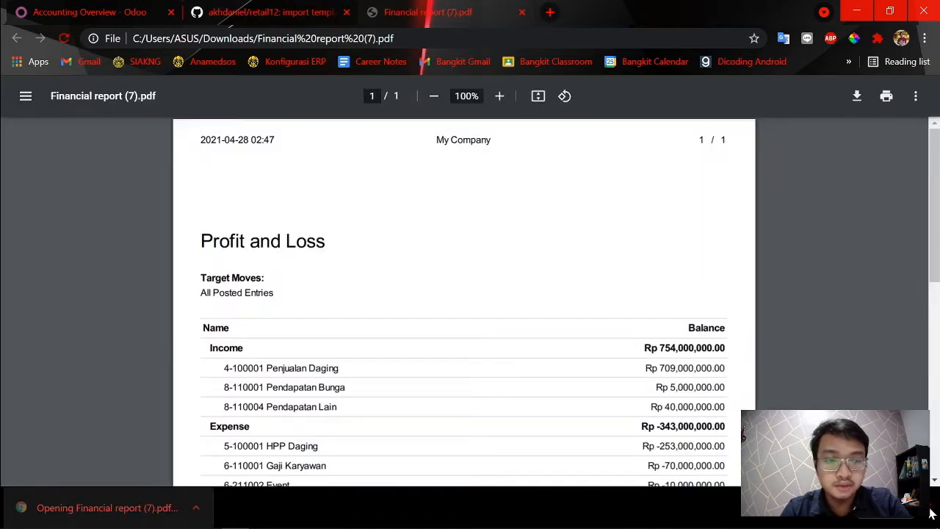
left_click(932, 515)
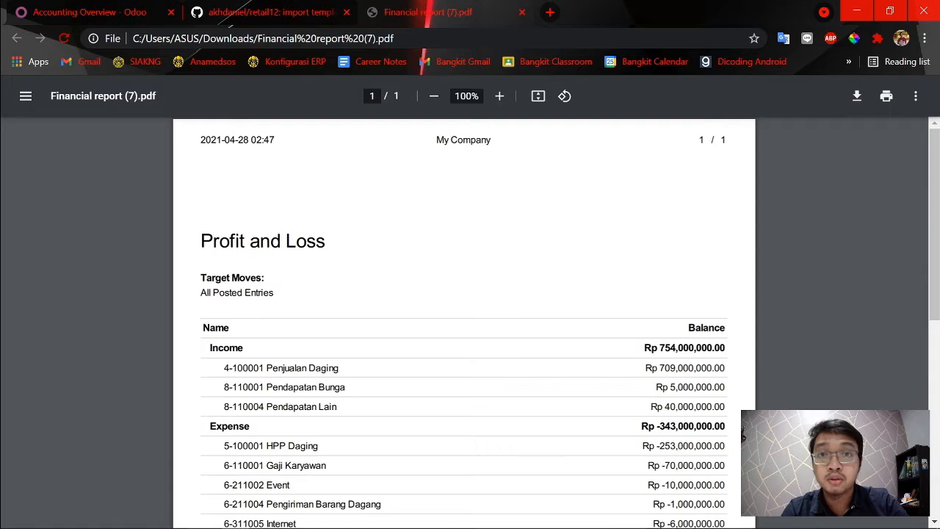
scroll(369, 284, "down", 3)
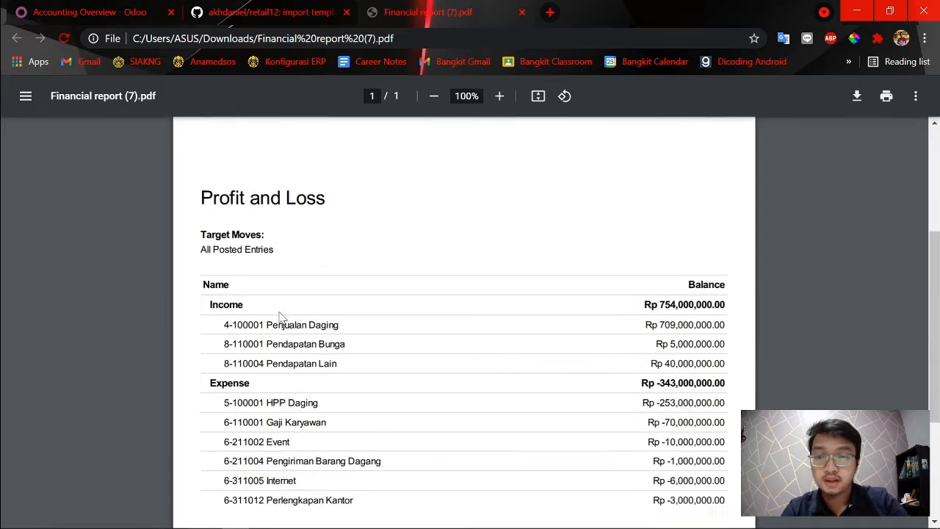
scroll(464, 321, "up", 2)
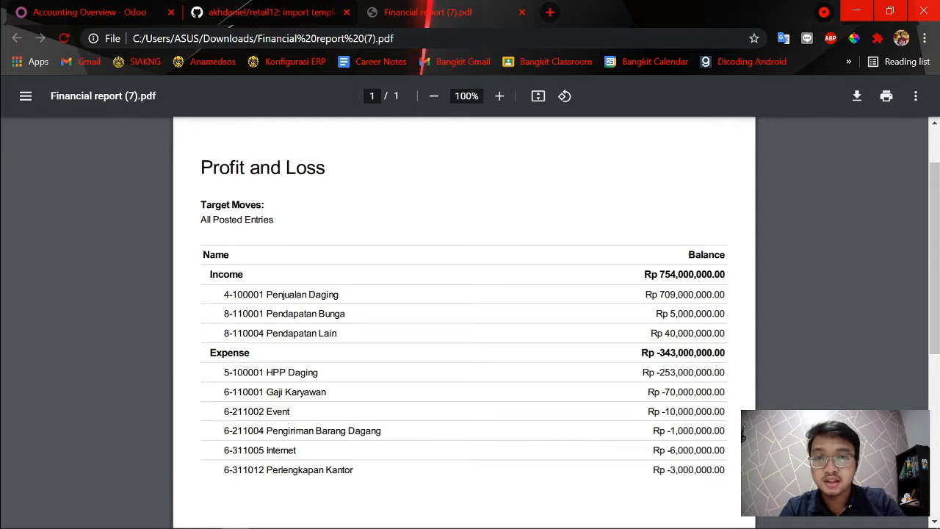
- Search Google for "laporan laba rugi contoh" and enlarge the example income statement image from accurate.id
left_click(545, 12)
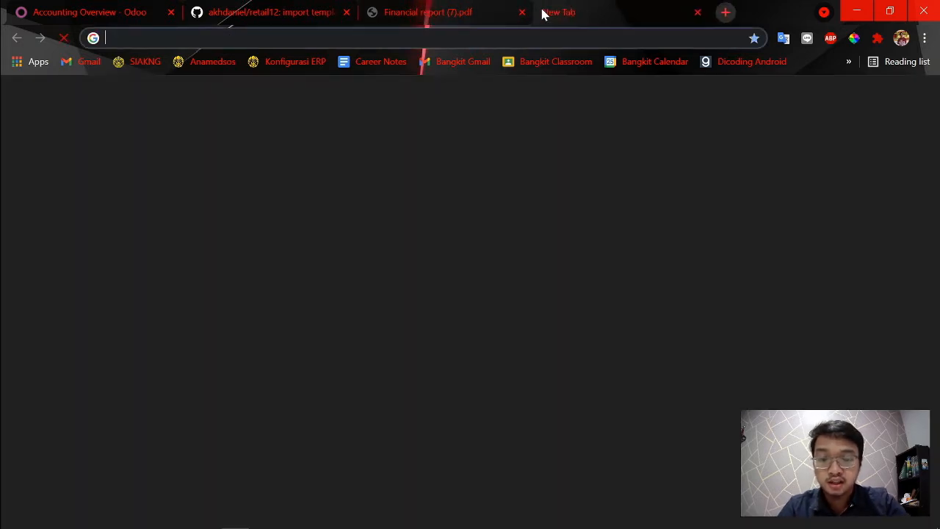
type("laporan ")
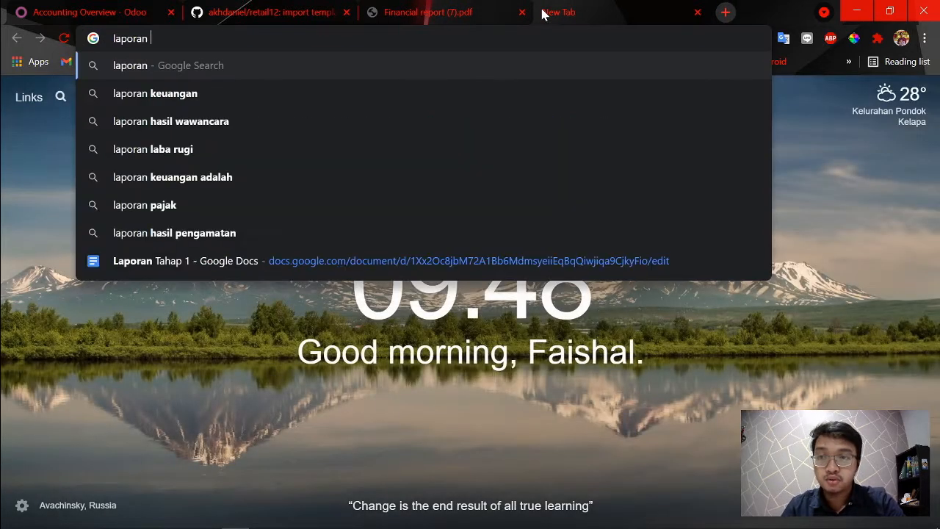
type("laba rugi contoh")
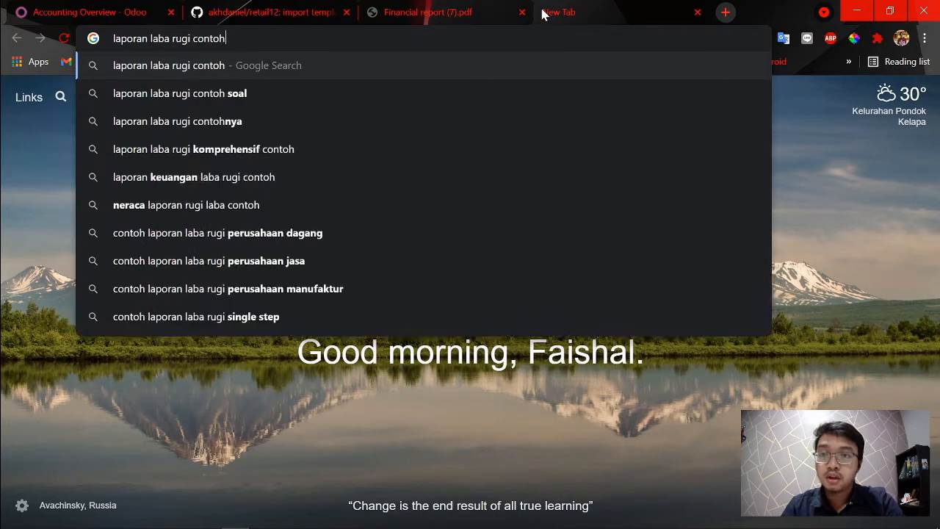
key("Return")
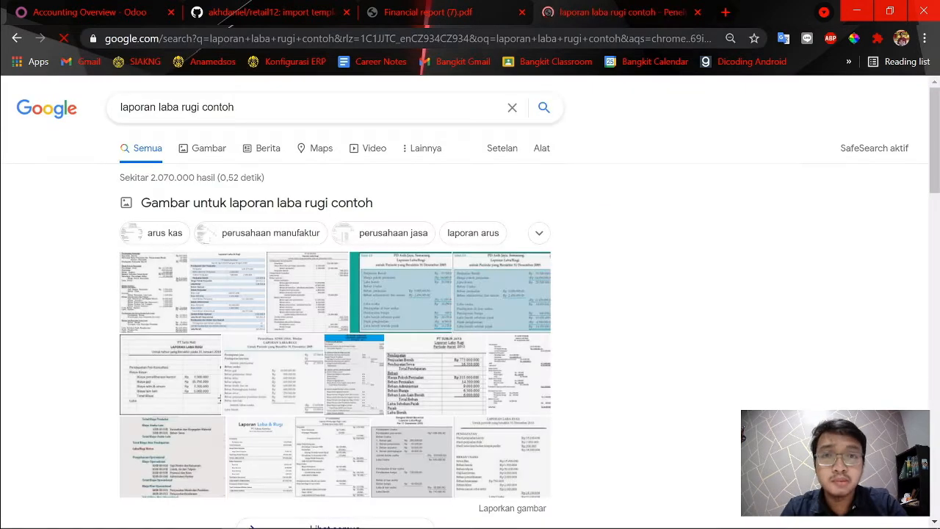
left_click(177, 301)
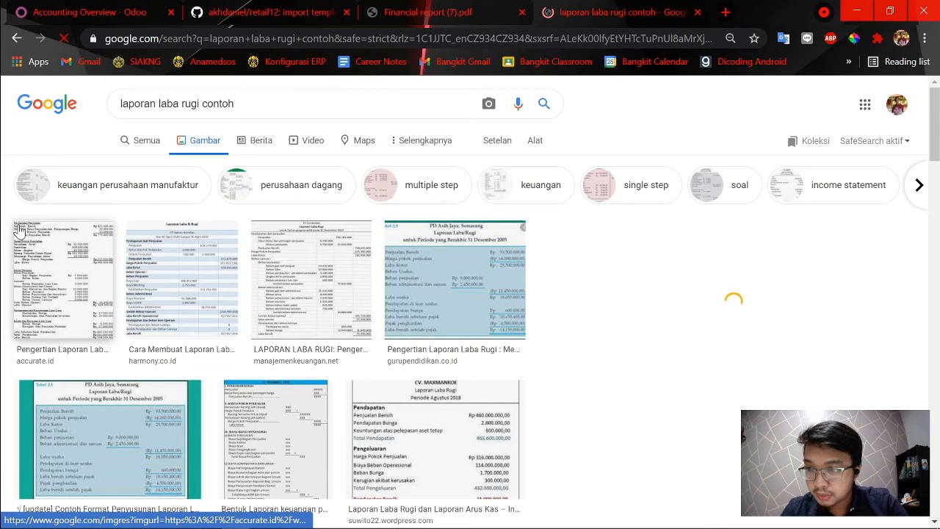
left_click(20, 230)
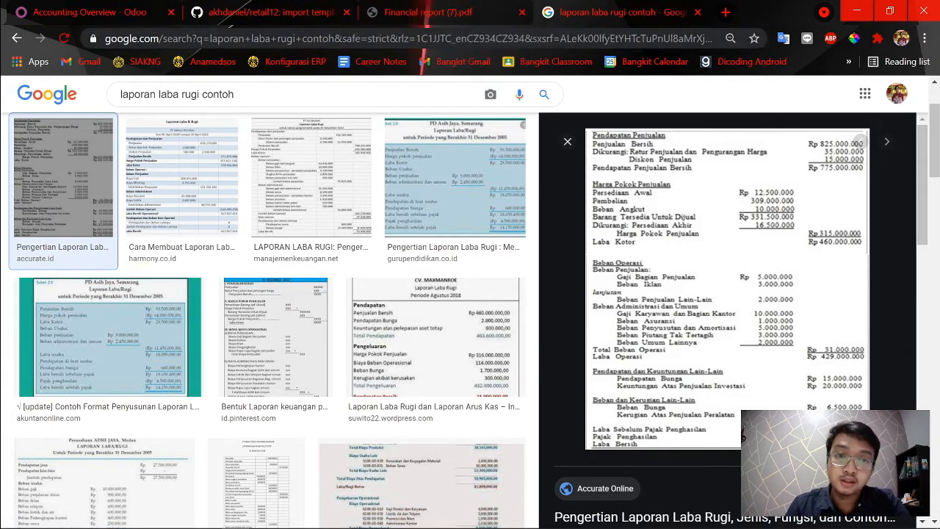
- Switch to the Laporan Keuangan workbook in Excel, and return to the retail12 repository page in Chrome
key("alt+Tab")
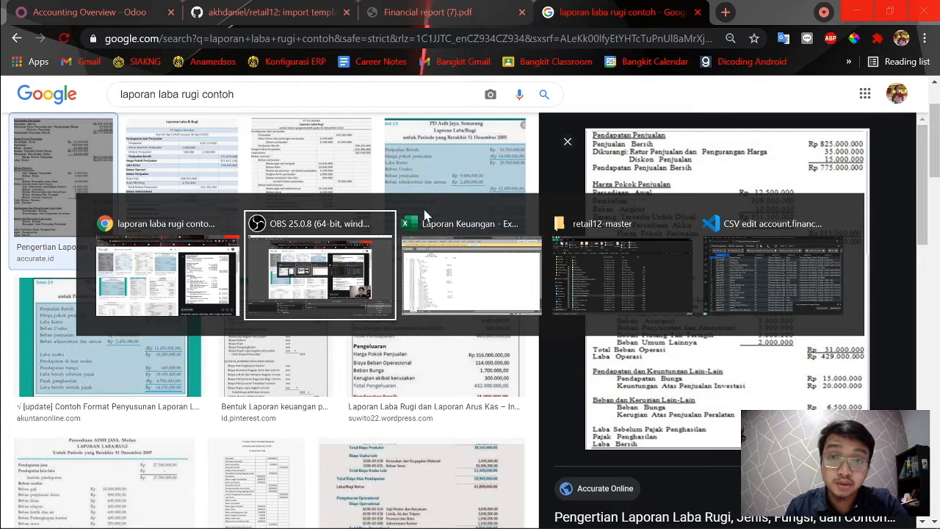
left_click(448, 249)
key("alt+Tab")
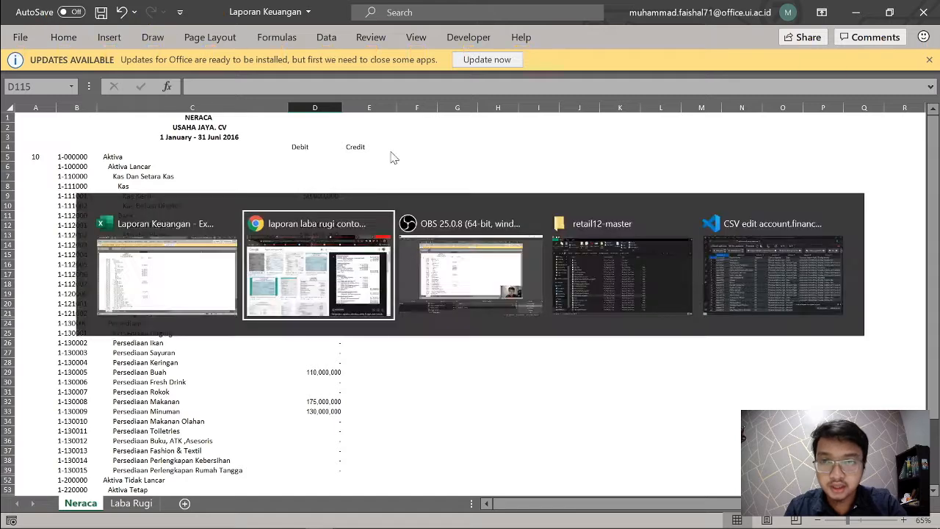
left_click(312, 8)
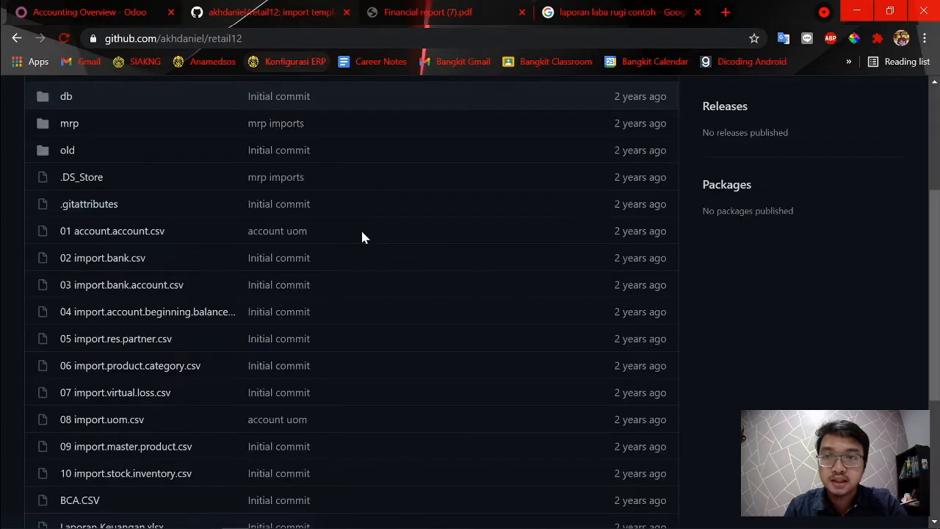
- Switch to the Laporan Keuangan workbook in Excel and examine the account structure of its Laba Rugi sheet at 65% zoom
key("alt+Tab")
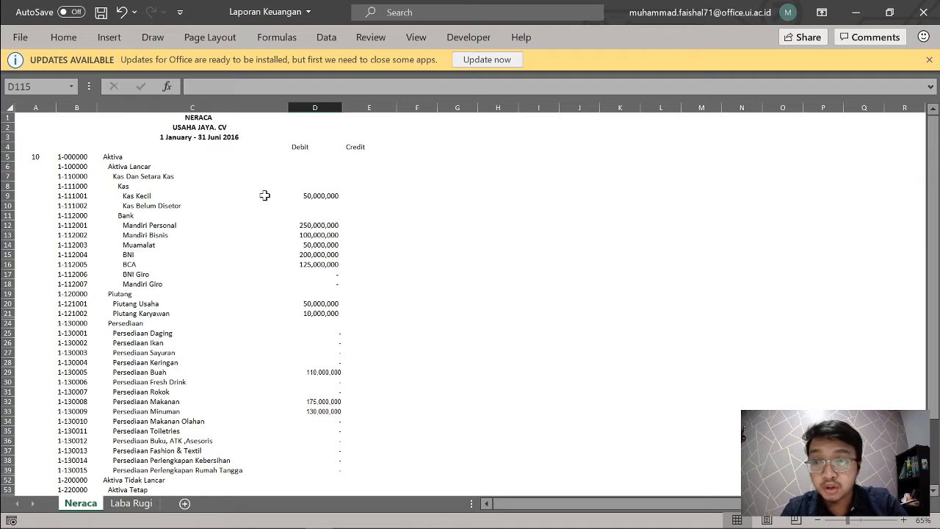
scroll(264, 196, "down", 4)
key("ctrl+Page_Down")
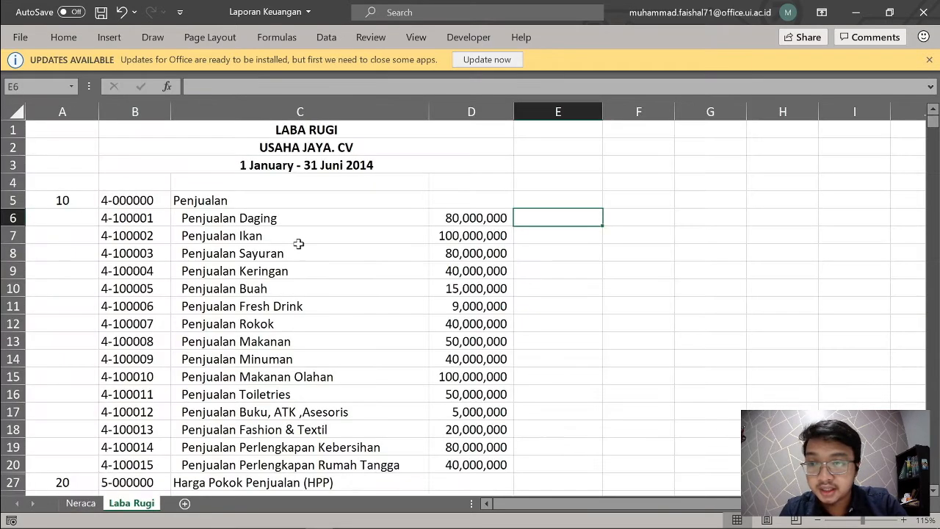
scroll(262, 224, "down", 4)
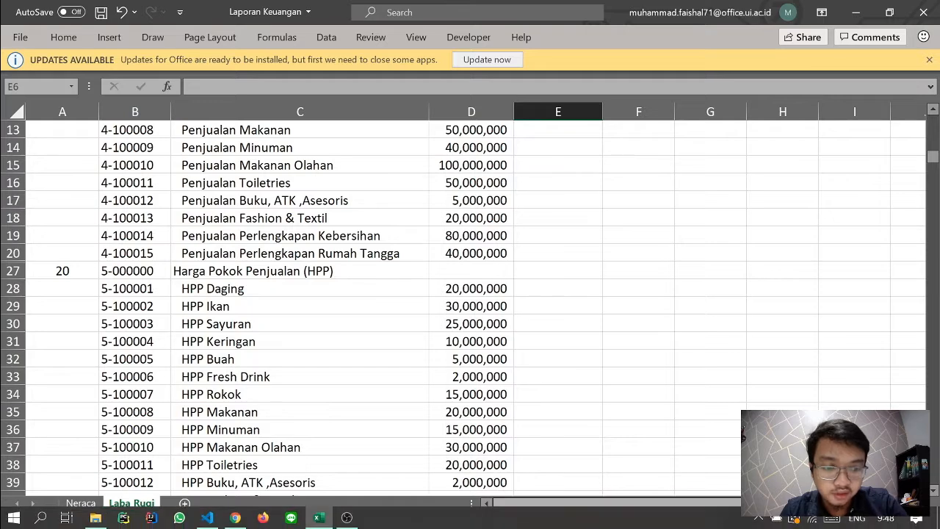
left_click_drag(864, 520, 849, 523)
scroll(48, 245, "up", 1)
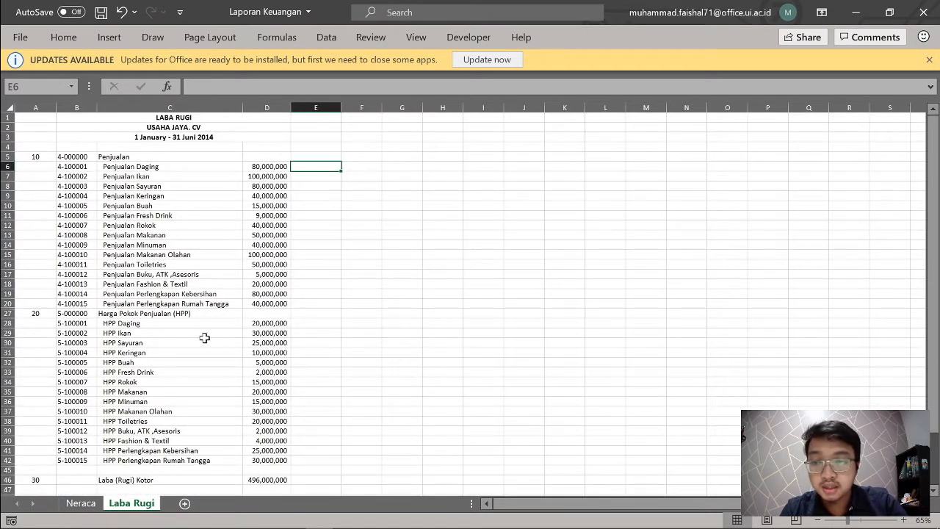
left_click(208, 313)
scroll(206, 323, "down", 2)
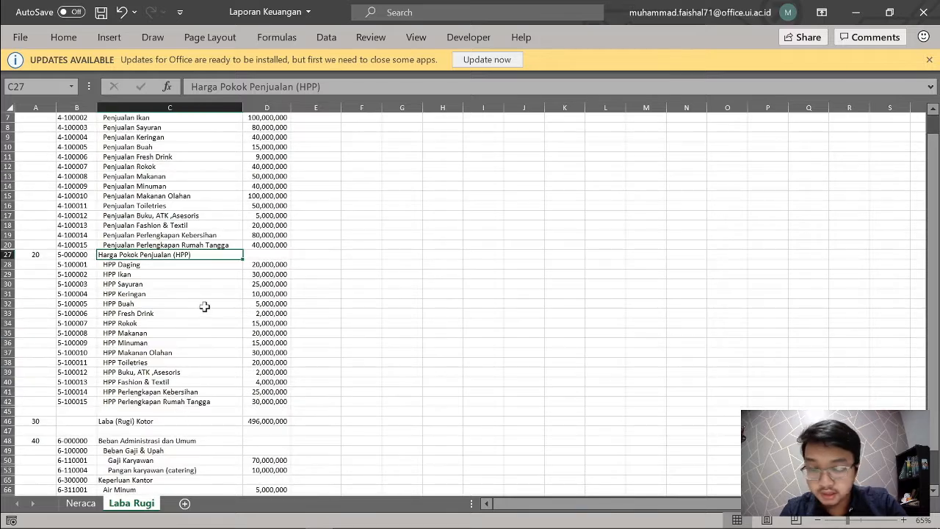
scroll(204, 307, "down", 15)
scroll(174, 330, "up", 15)
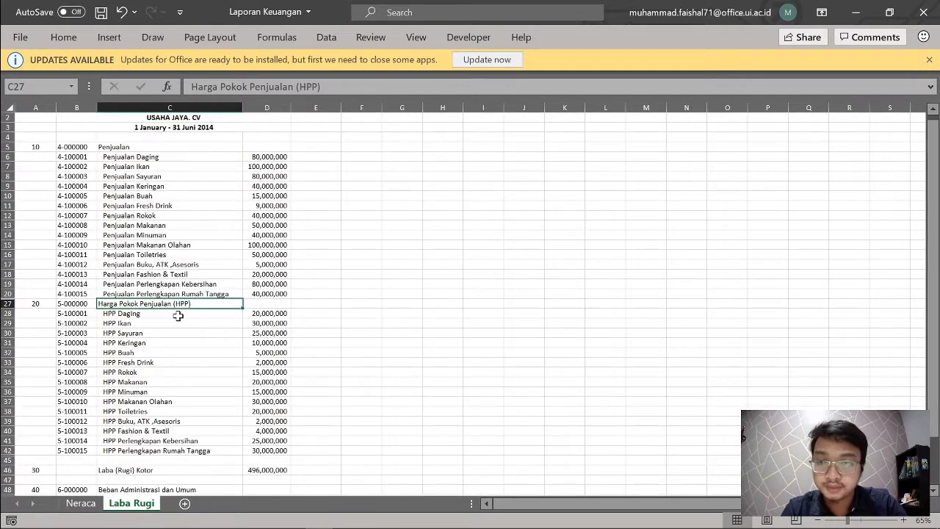
- Switch back to Odoo in Chrome, close the Profit and Loss dialog and open the Account Reports configuration list
key("alt+Tab")
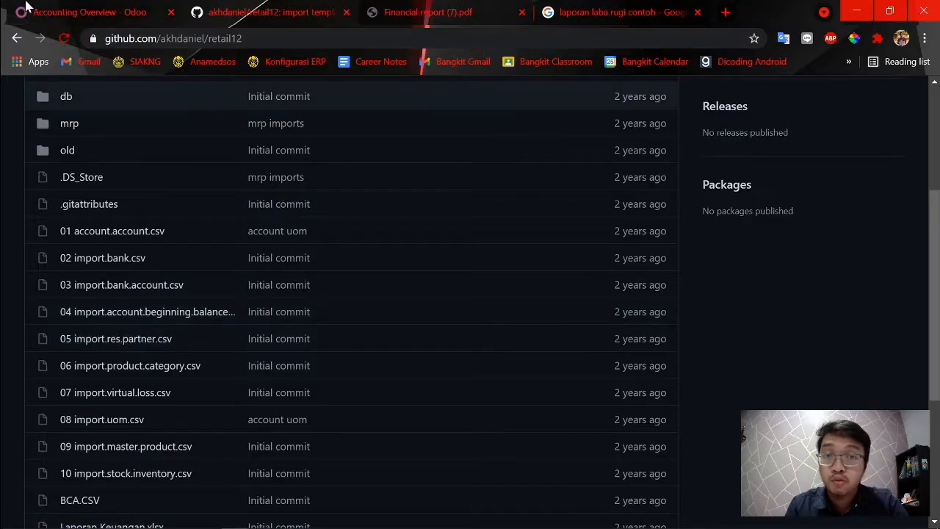
left_click(53, 7)
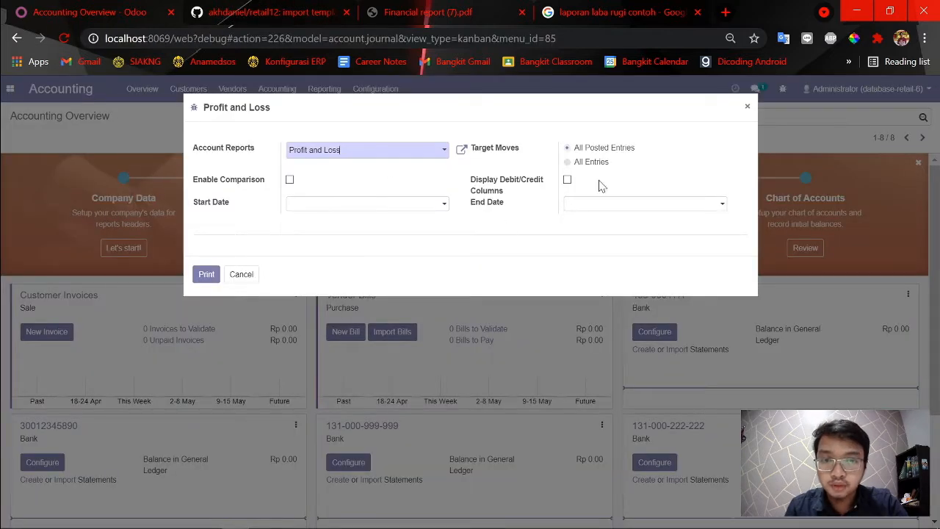
left_click(748, 107)
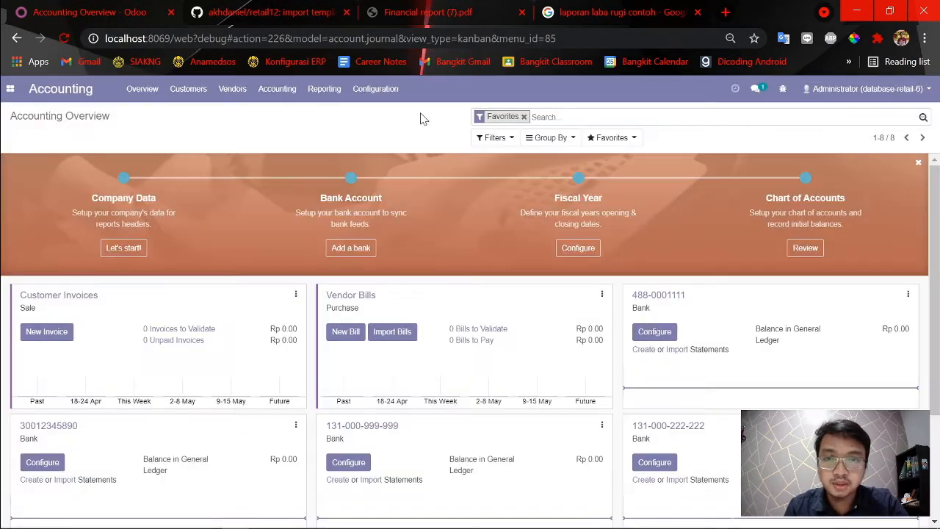
left_click(371, 101)
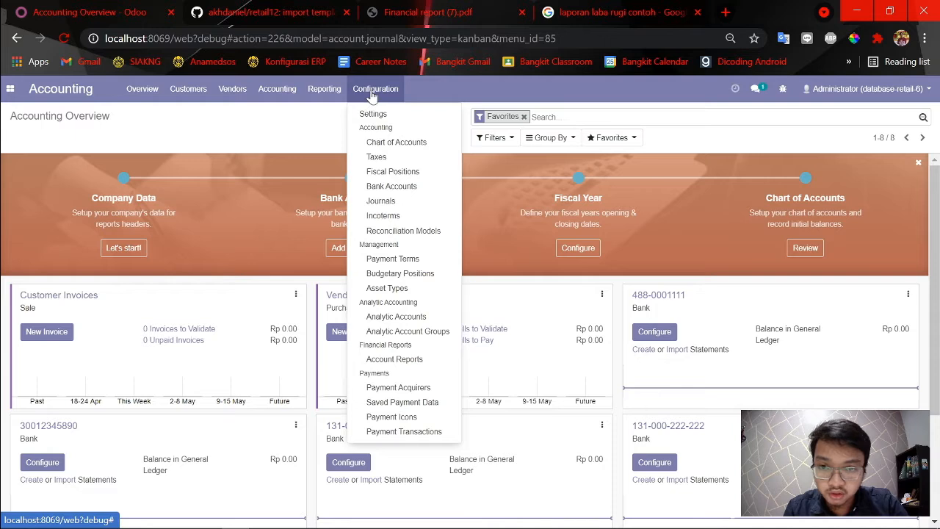
left_click(411, 360)
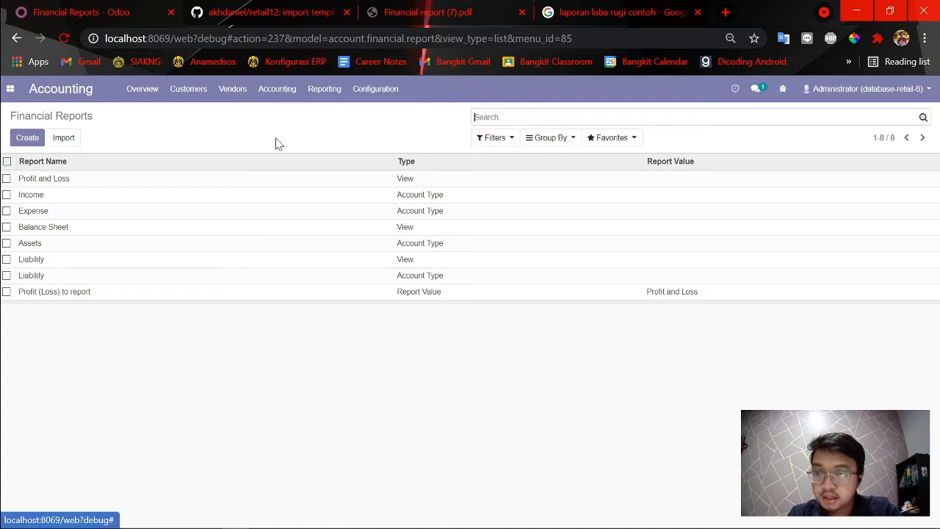
- Group the financial reports by Parent Report and expand the Profit and Loss, Balance Sheet and Liability groups
left_click(503, 138)
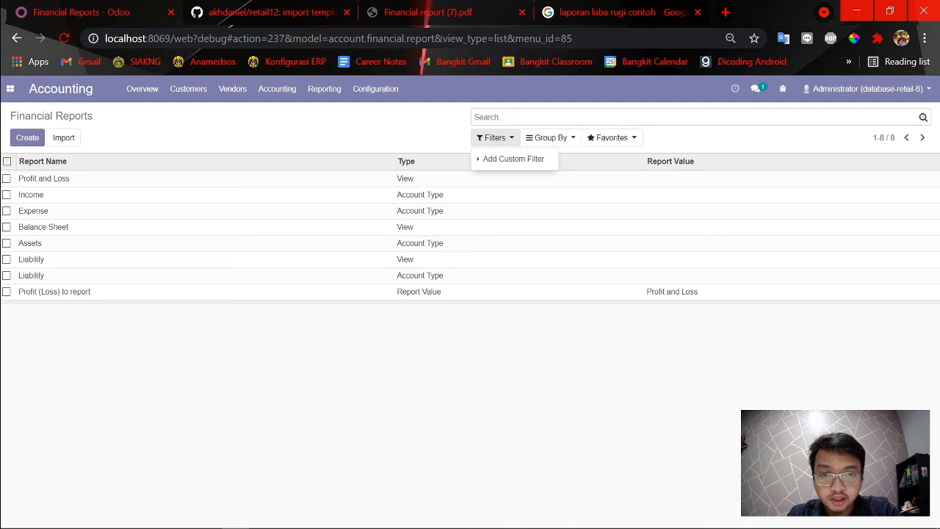
left_click(549, 141)
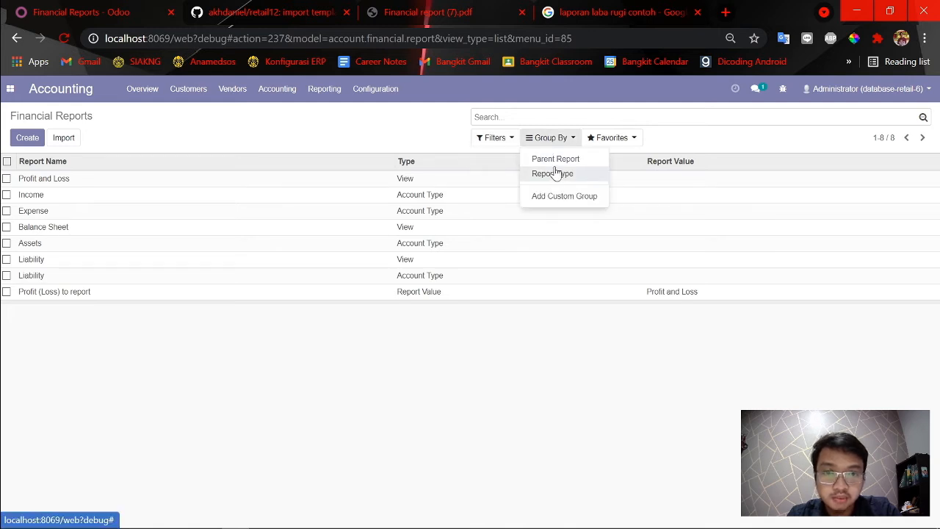
left_click(554, 160)
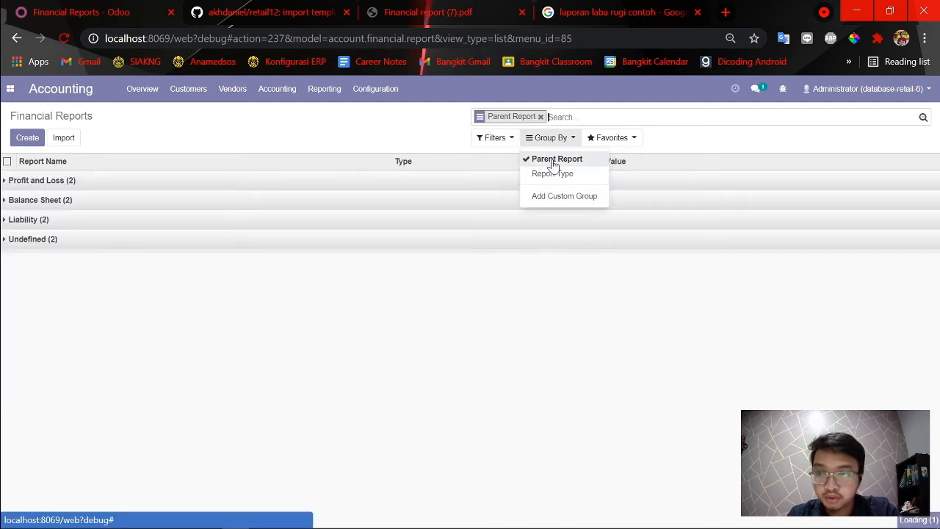
left_click(5, 183)
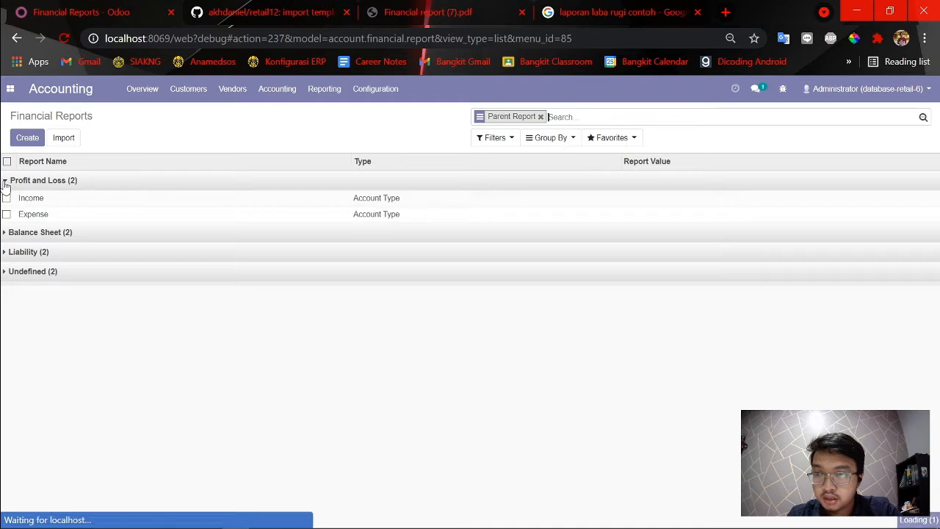
left_click(40, 235)
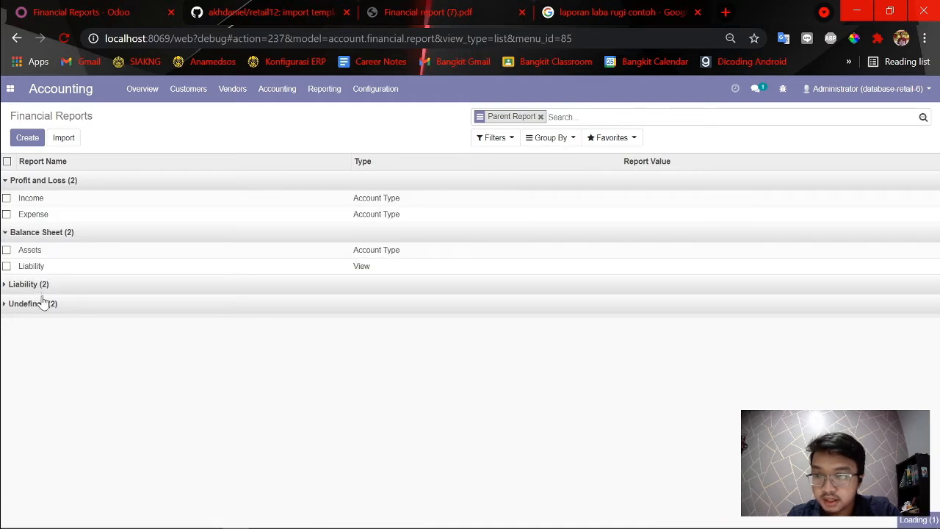
left_click(41, 290)
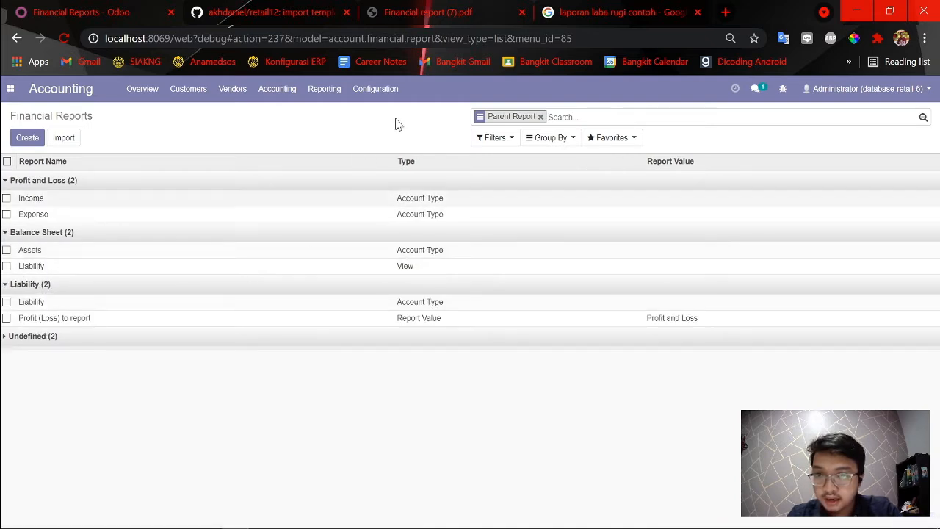
- Switch to the retail12-master folder in File Explorer
left_click(434, 12)
left_click(276, 14)
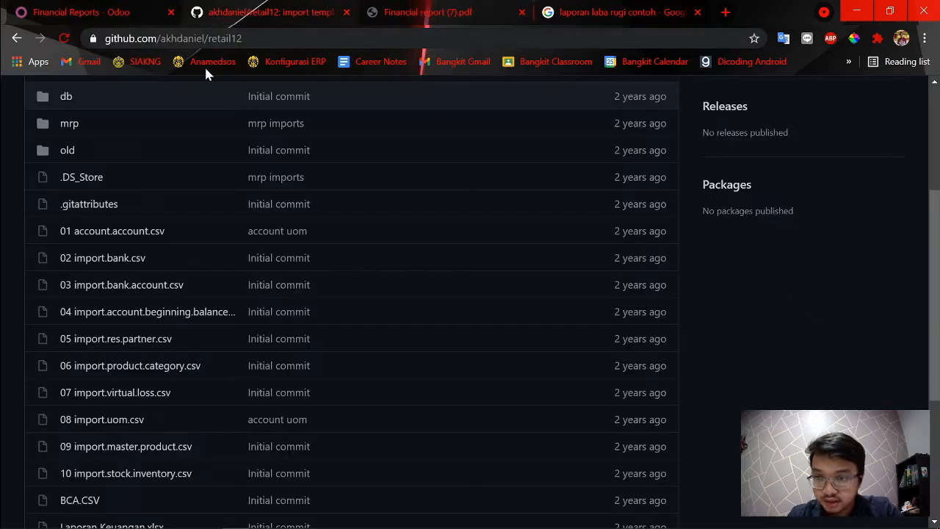
left_click(410, 8)
left_click(579, 9)
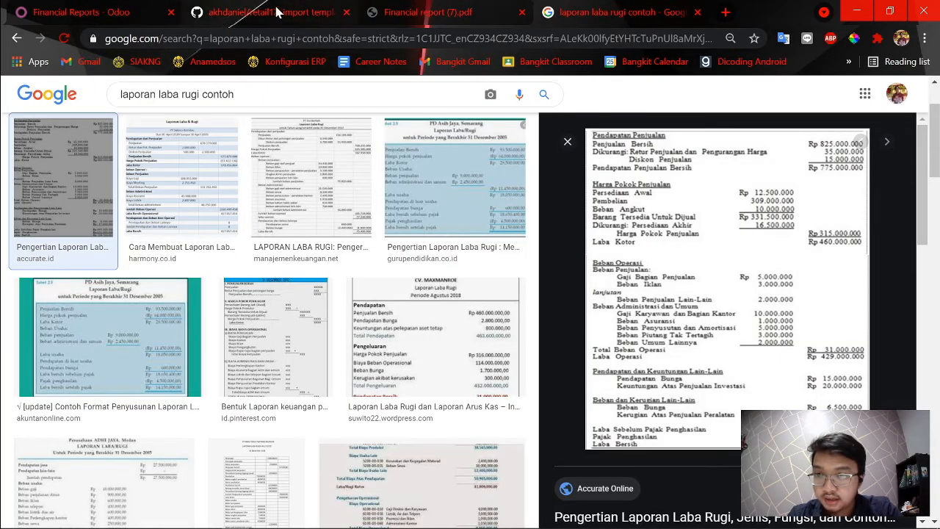
left_click(250, 11)
key("alt+Tab")
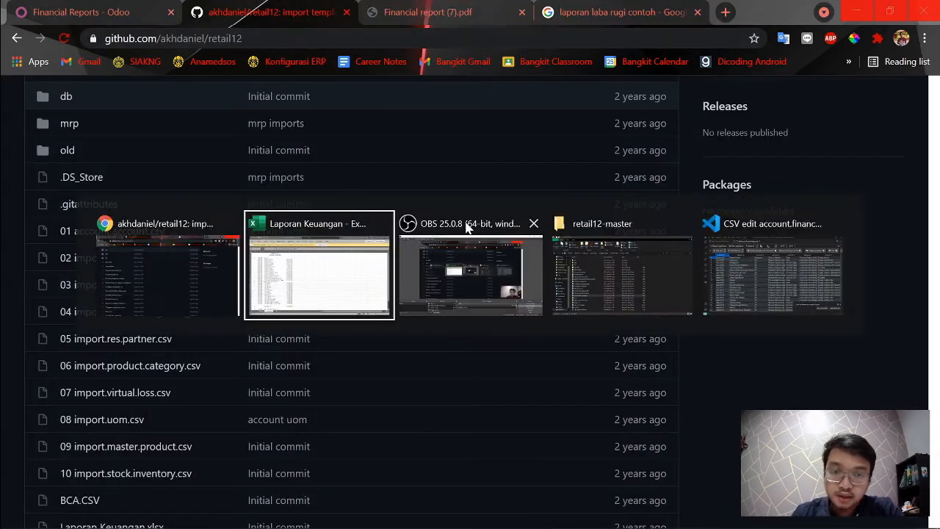
left_click(614, 268)
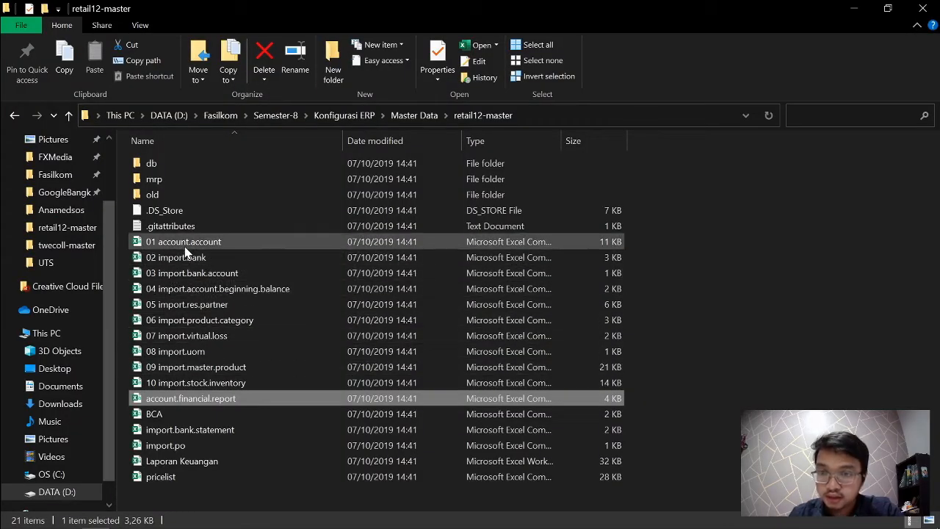
- Open the 01 account.account file in Visual Studio Code and show it as an editable CSV table
double_click(184, 243)
right_click(184, 245)
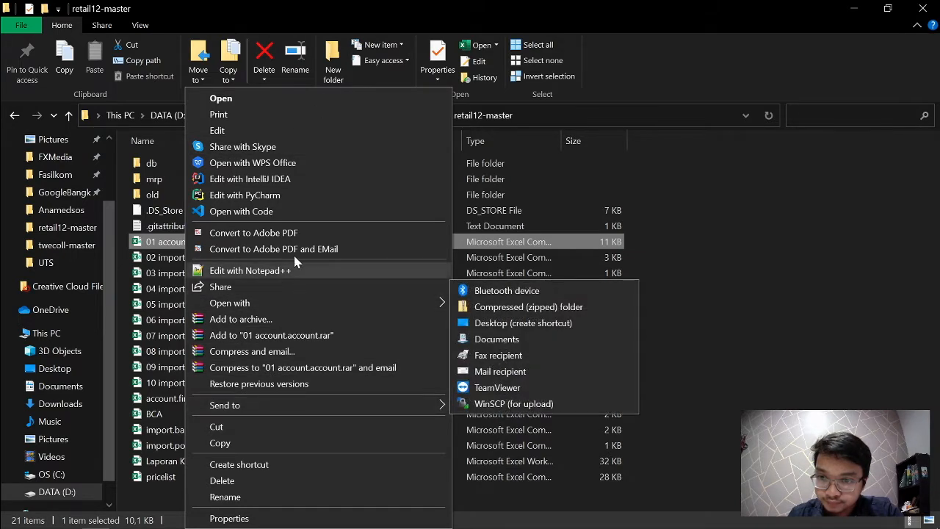
left_click(293, 211)
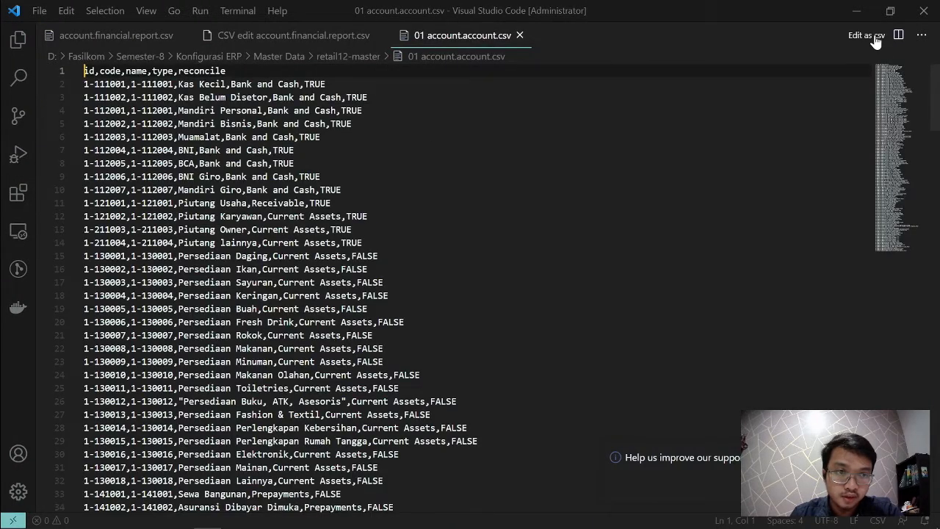
left_click(867, 35)
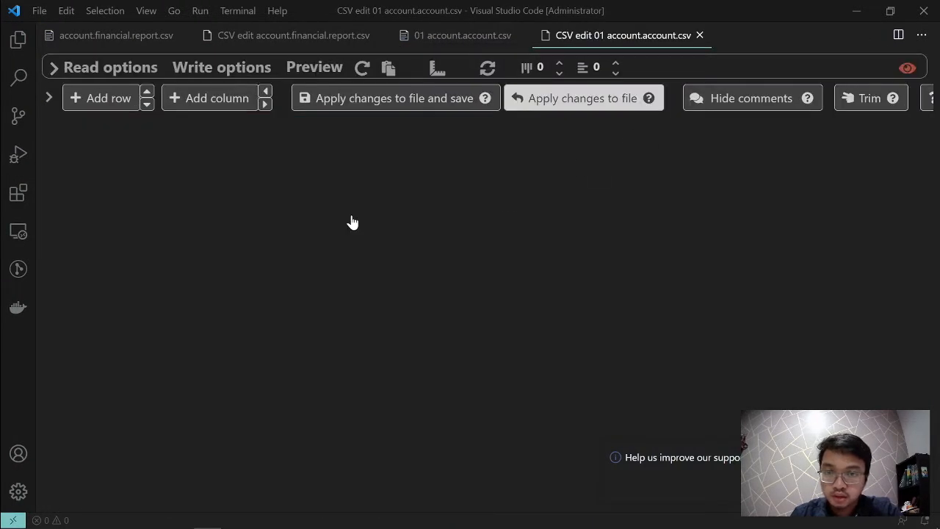
scroll(398, 212, "down", 5)
scroll(440, 223, "up", 5)
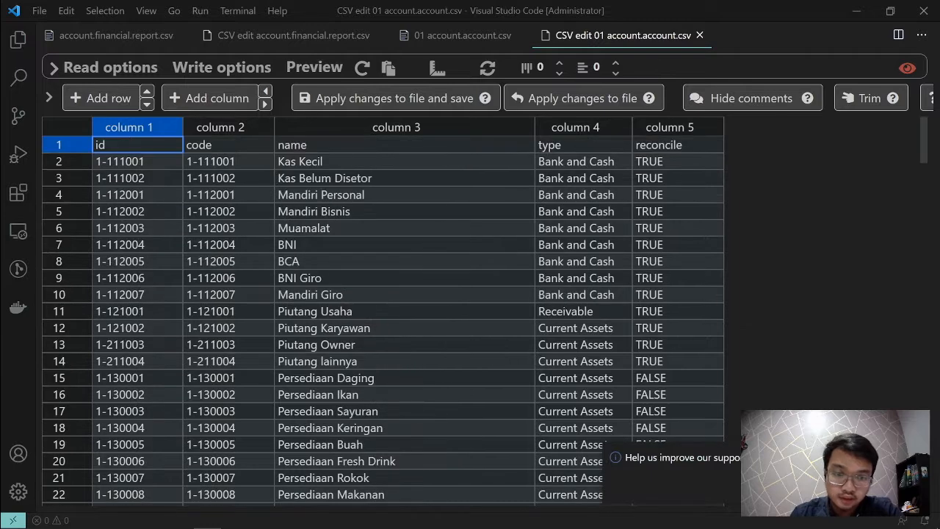
- Switch back to Chrome, view the Profit and Loss in Financial report (7).pdf and return to Odoo's Financial Reports list
key("alt+Tab")
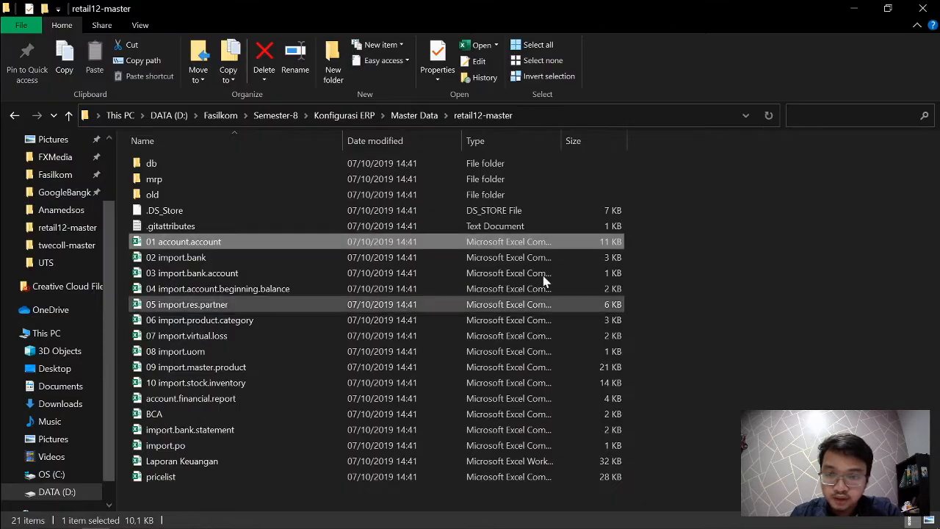
key("alt+Tab")
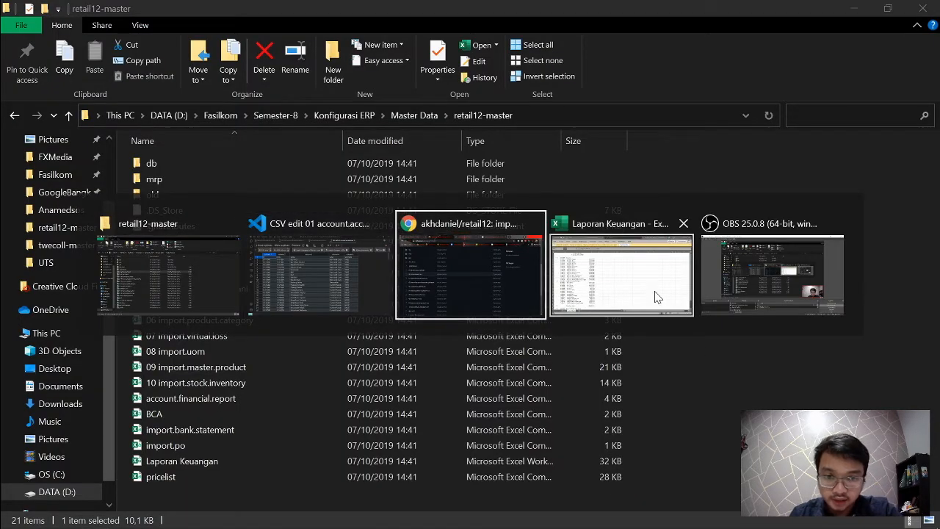
left_click(488, 274)
left_click(432, 9)
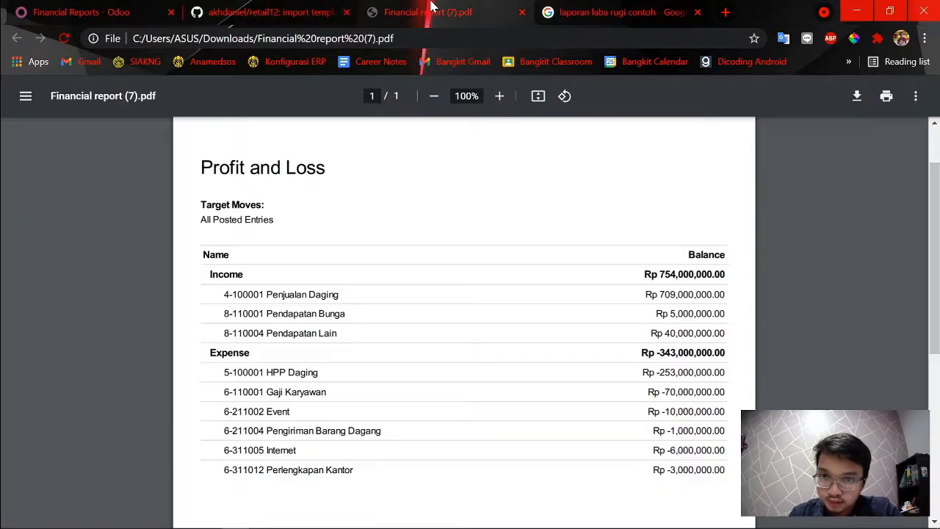
left_click(308, 9)
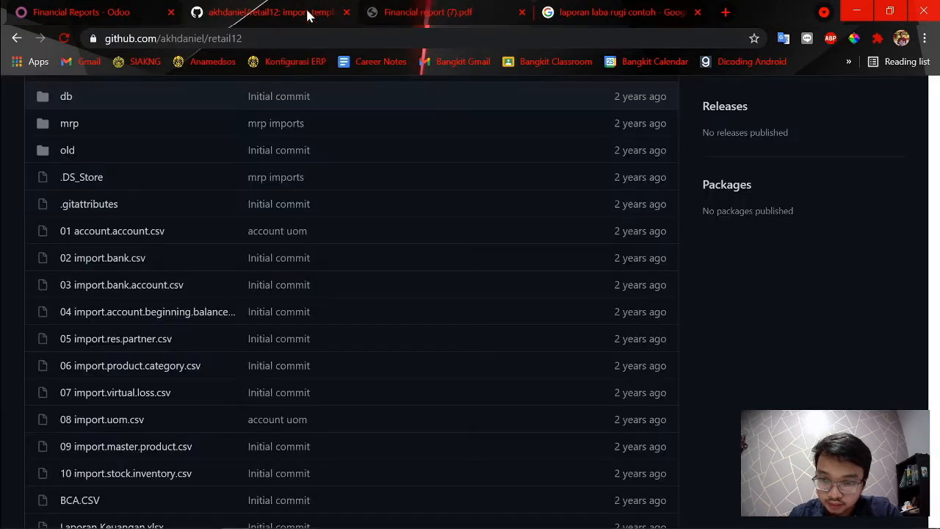
scroll(253, 196, "up", 2)
left_click(87, 8)
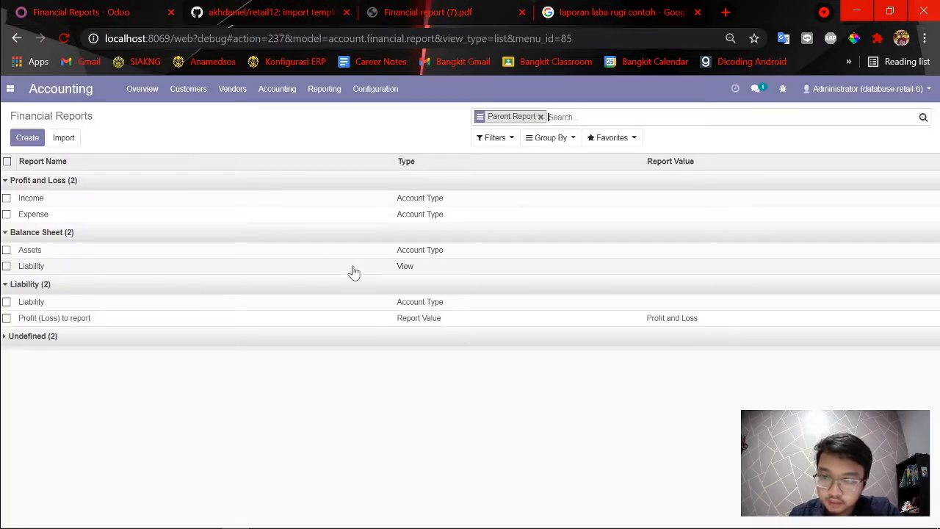
- Examine the account types assigned to the Assets report under Balance Sheet and the Expense report under Profit and Loss
left_click(29, 252)
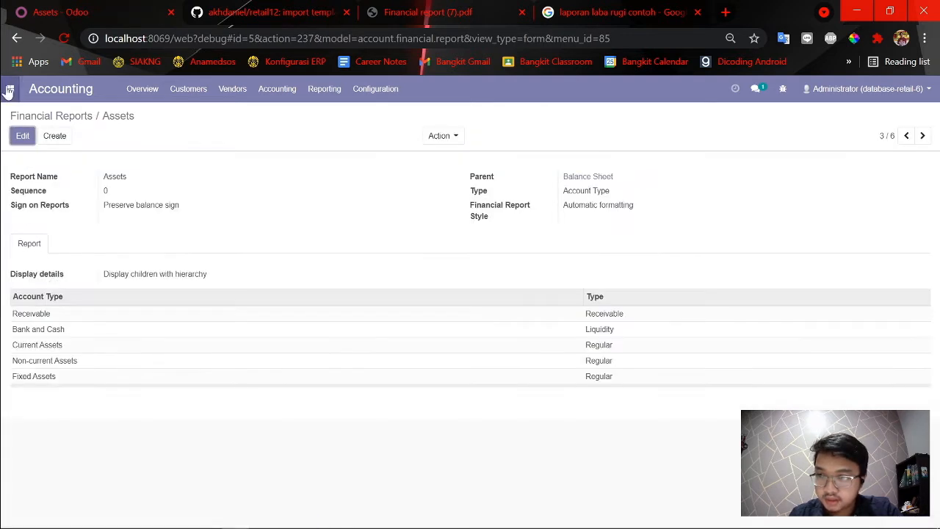
left_click(14, 38)
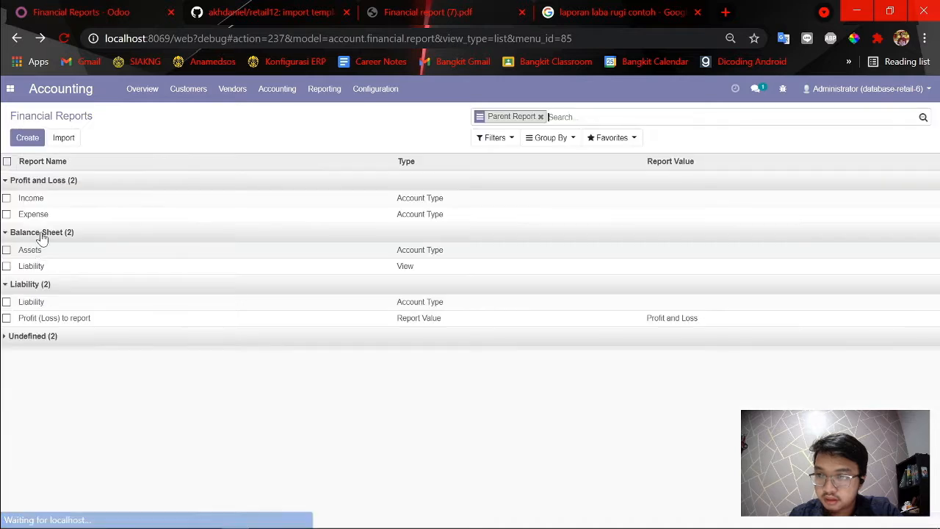
left_click(37, 215)
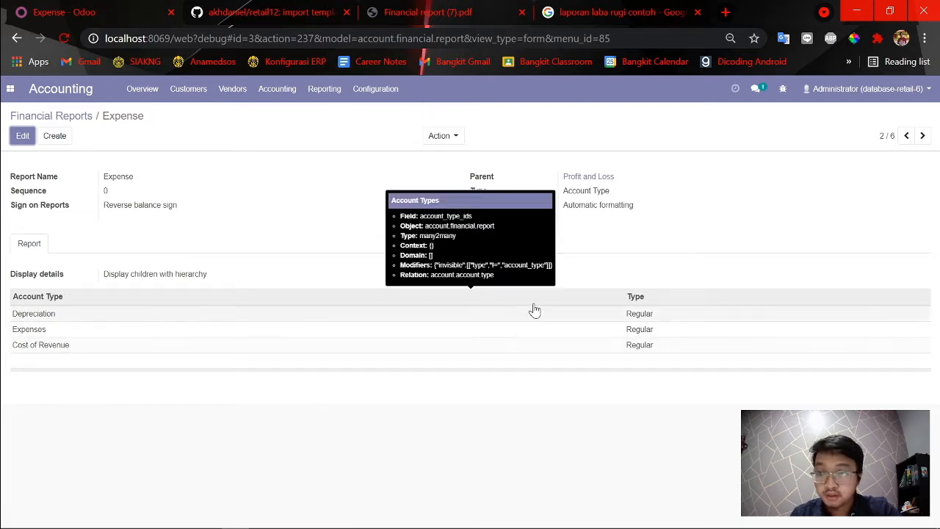
- Switch to Visual Studio Code and compare the account types in 01 account.account.csv with those of Odoo's Expense report
key("alt+Tab")
key("alt+Tab")
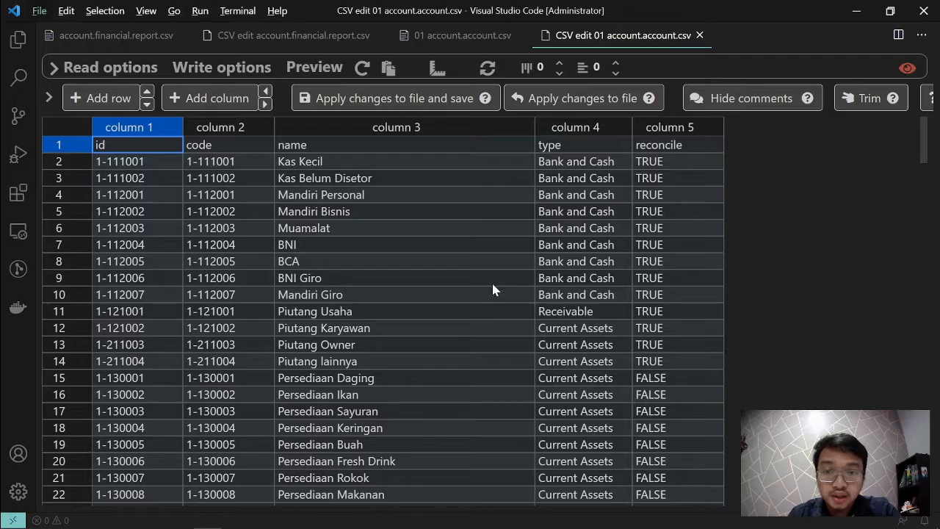
scroll(491, 290, "down", 20)
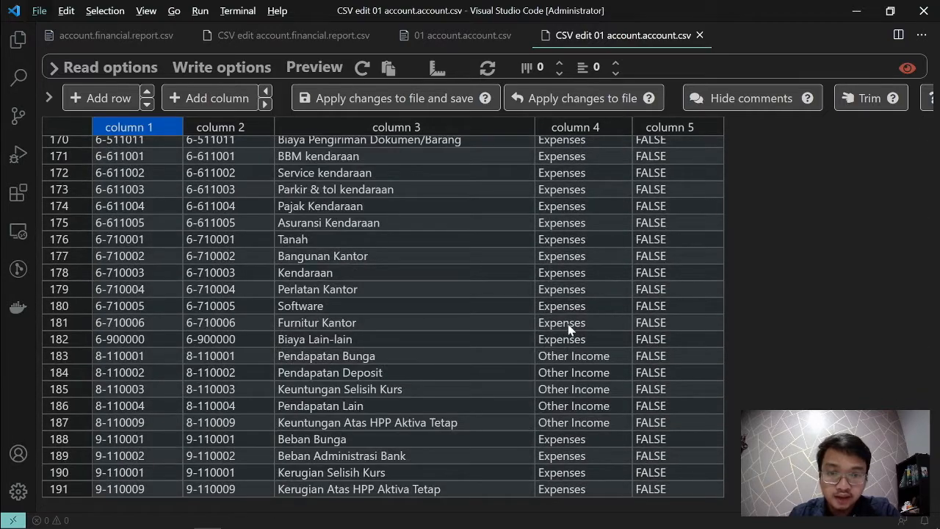
key("alt+Tab")
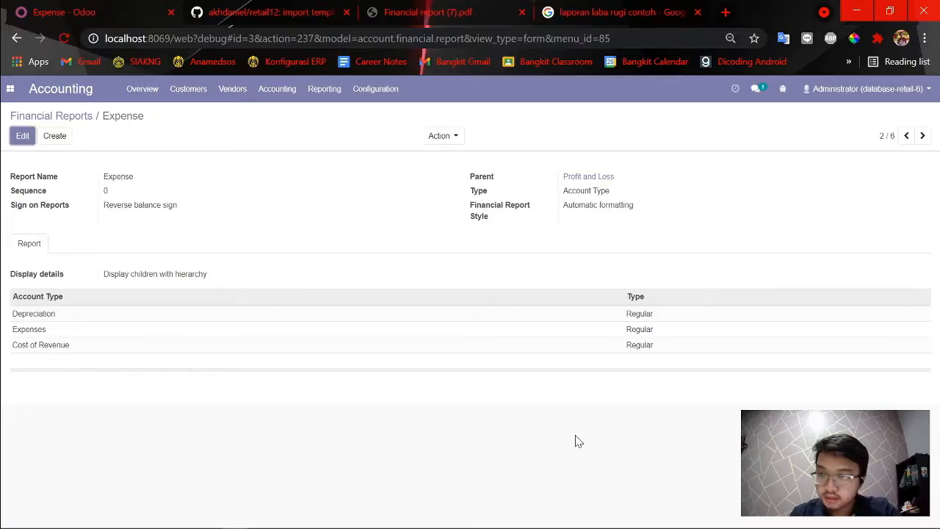
key("alt+Tab")
scroll(543, 336, "up", 16)
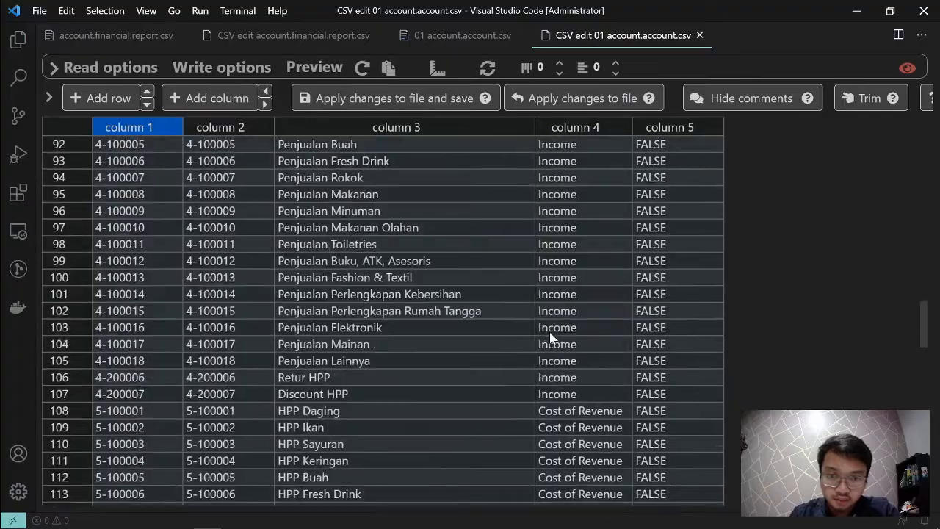
key("alt+Tab")
key("alt+Tab")
scroll(578, 357, "down", 5)
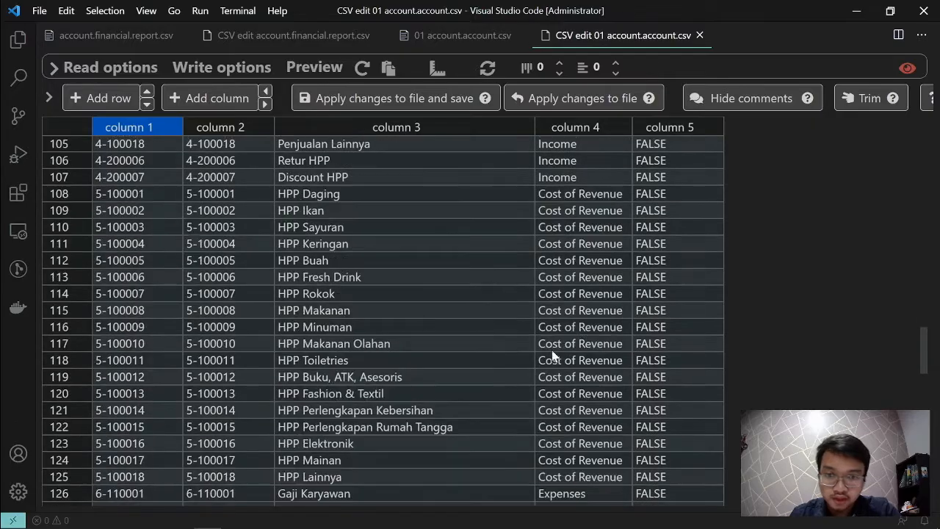
scroll(413, 321, "down", 5)
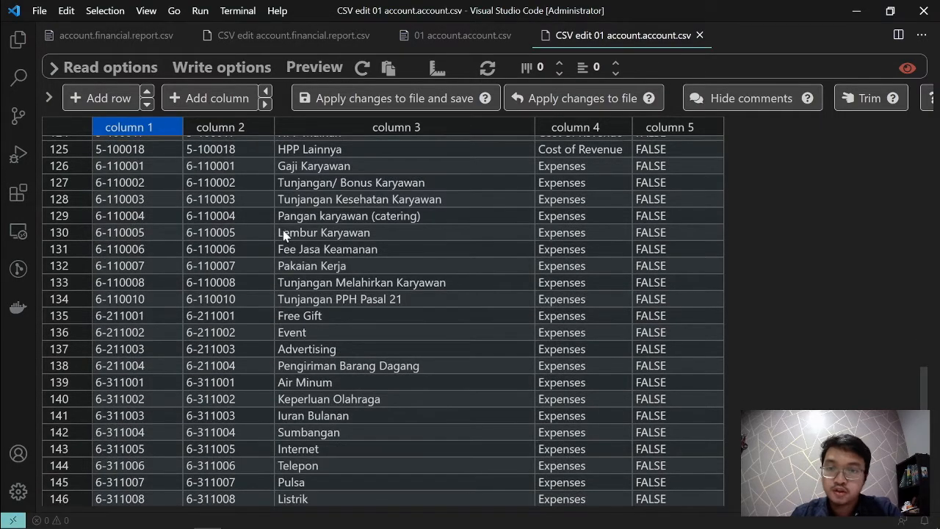
scroll(309, 242, "down", 11)
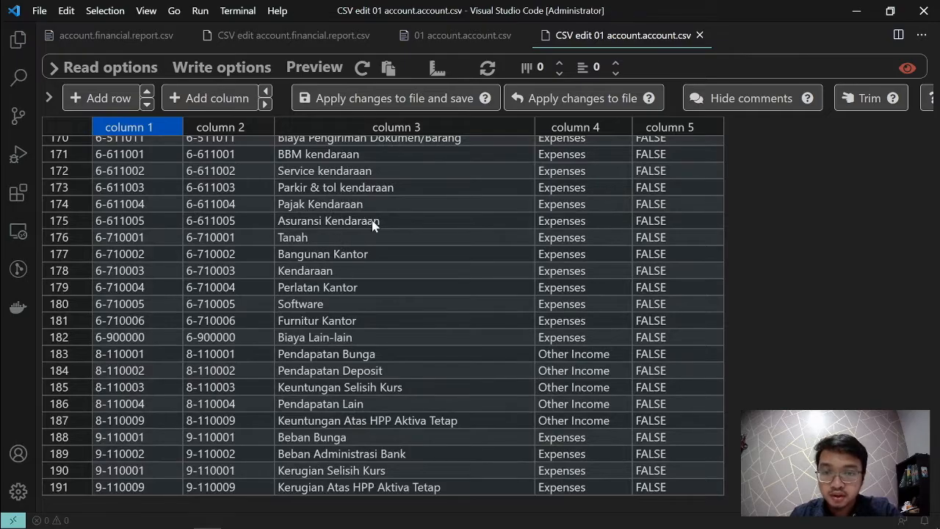
- Switch to Chrome, check the Income and Expense accounts in Financial report (7).pdf and return to Odoo's Expense report
key("alt+Tab")
left_click(417, 7)
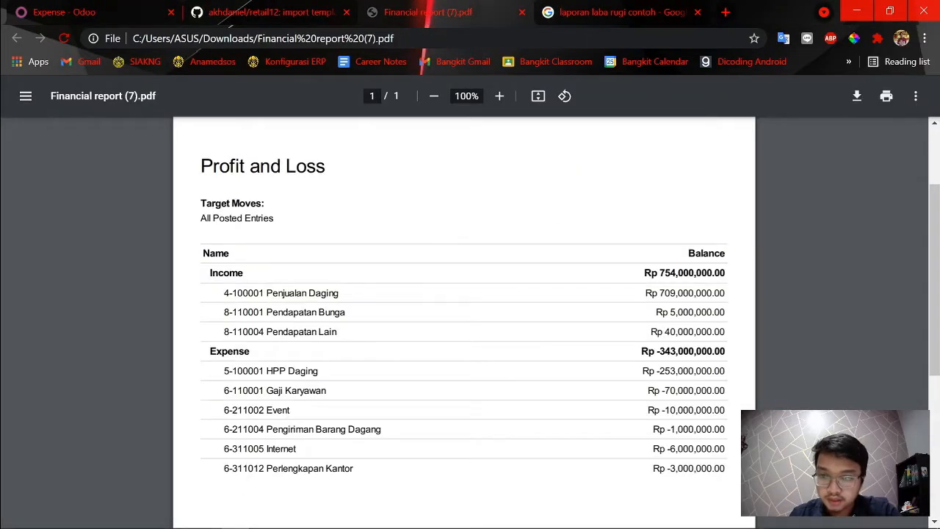
scroll(464, 323, "down", 1)
scroll(573, 343, "up", 1)
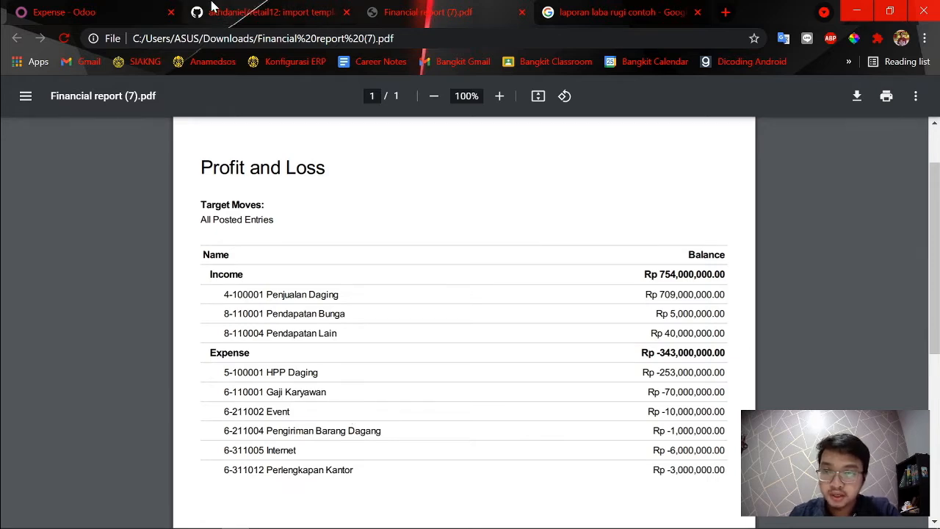
left_click(247, 13)
left_click(101, 12)
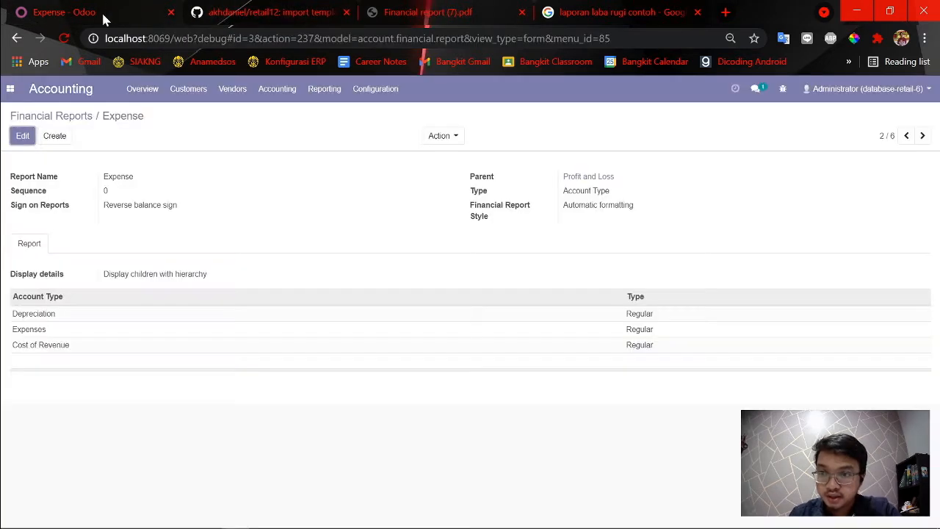
- Examine the account types assigned to the Income report under Profit and Loss and return to the Financial Reports list
left_click(17, 38)
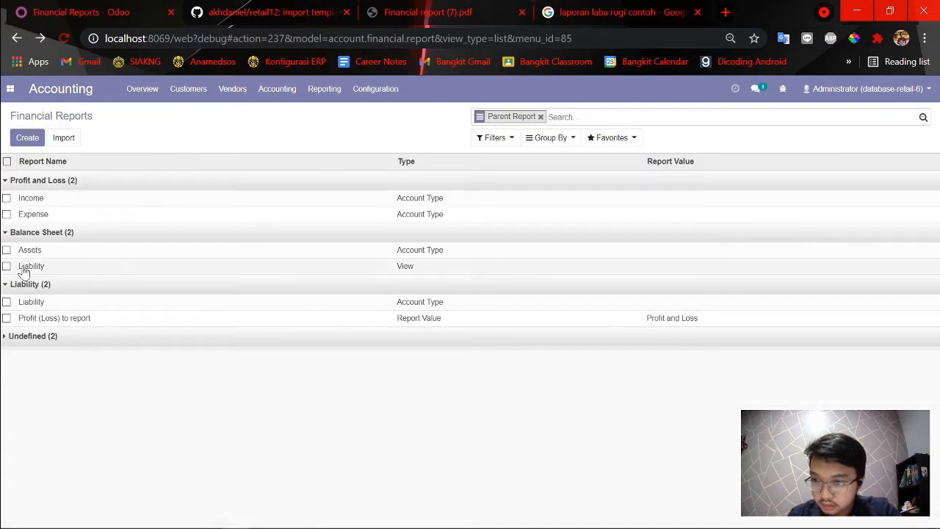
left_click(44, 201)
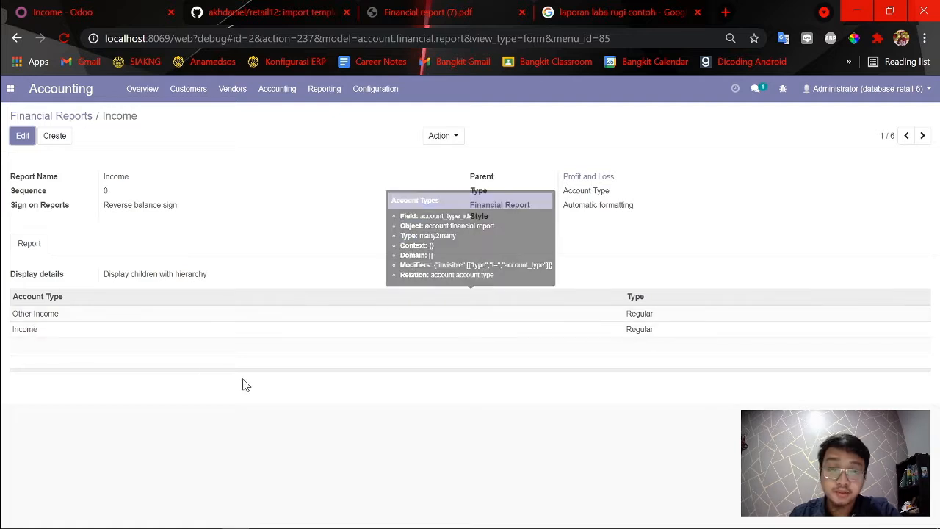
left_click(16, 39)
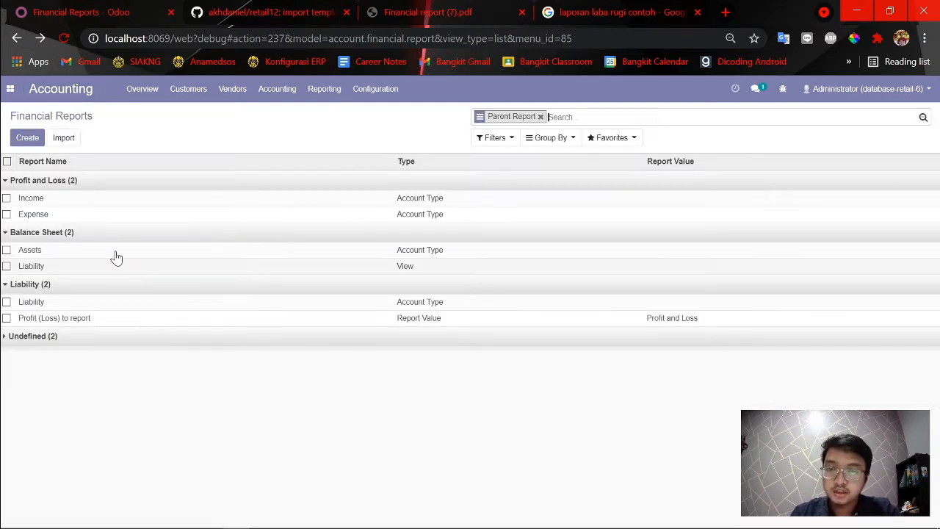
- Switch to Visual Studio Code and show the table view of account.financial.report.csv at its Report Name column
key("alt+Tab")
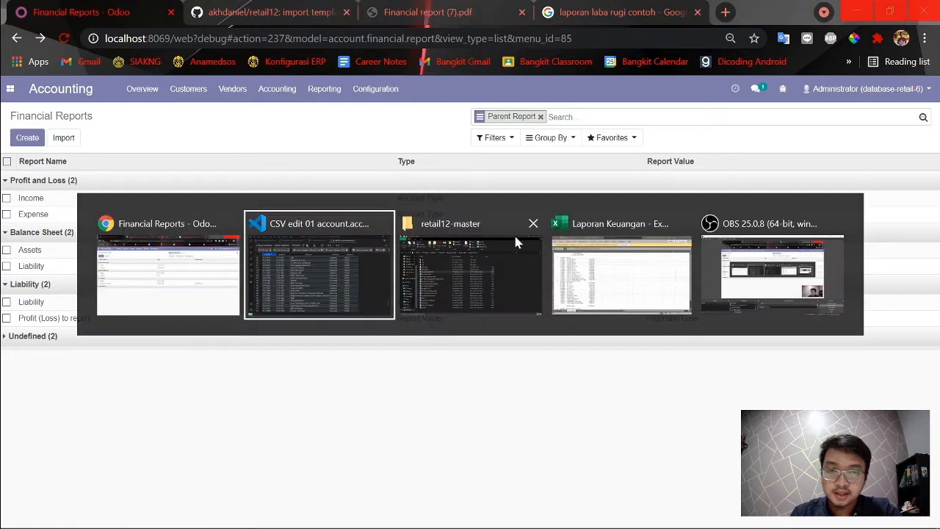
left_click(320, 283)
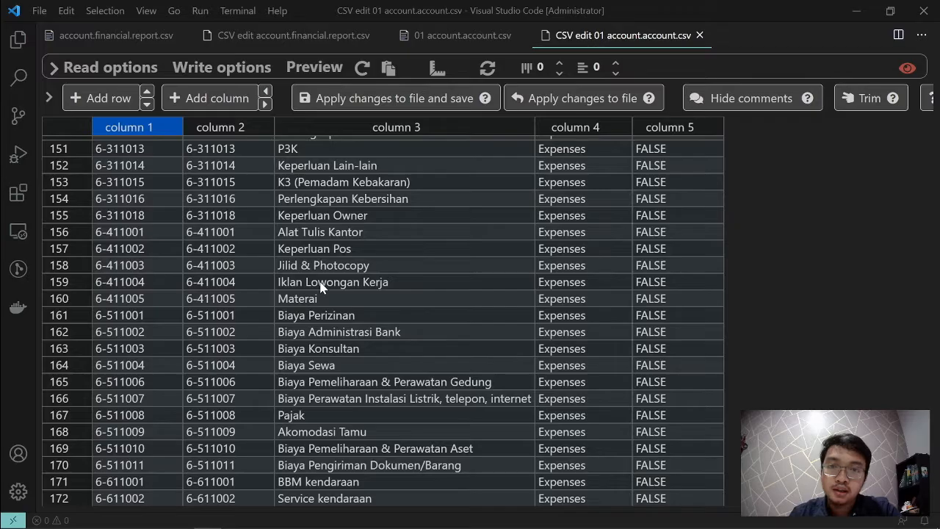
left_click(312, 39)
left_click(240, 148)
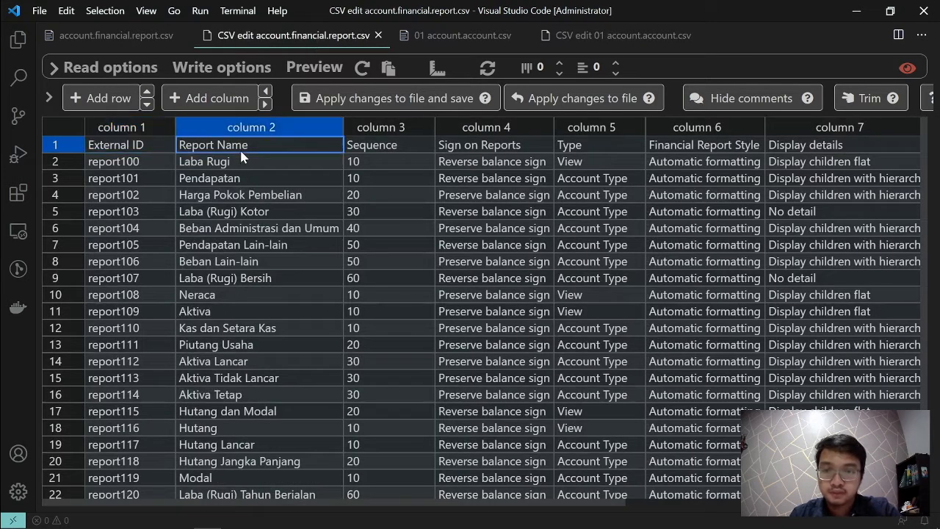
- Compare the Penjualan heading on Excel's Laba Rugi sheet in Laporan Keuangan with the report names in account.financial.report.csv
key("alt+Tab")
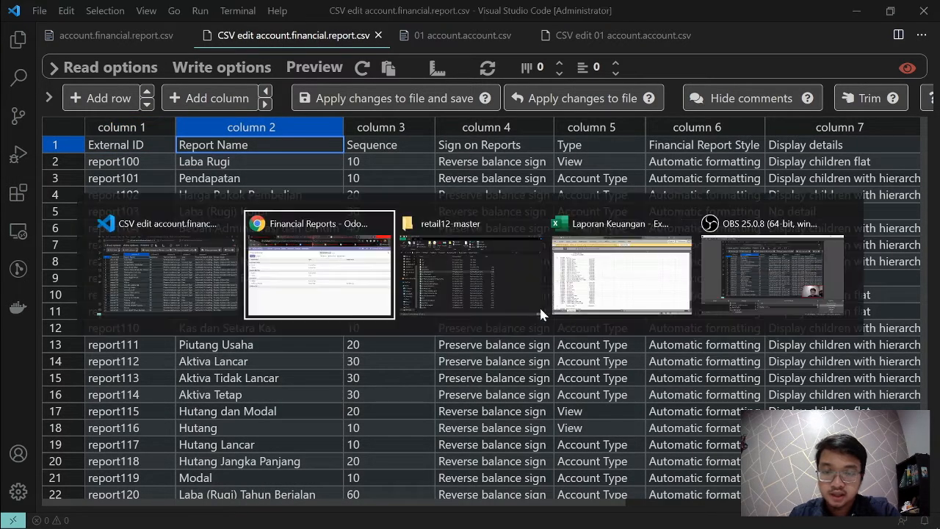
left_click(609, 279)
left_click(119, 147)
key("alt+Tab")
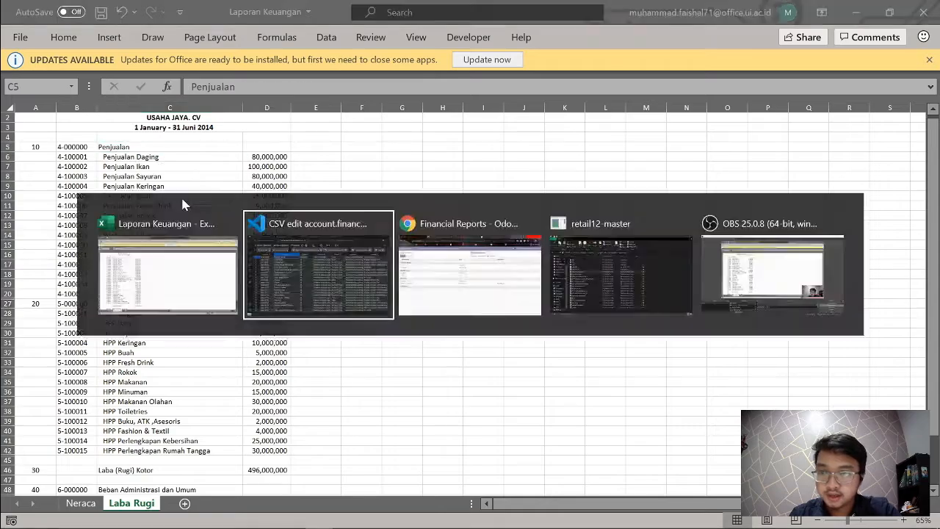
left_click(259, 309)
key("alt+Tab")
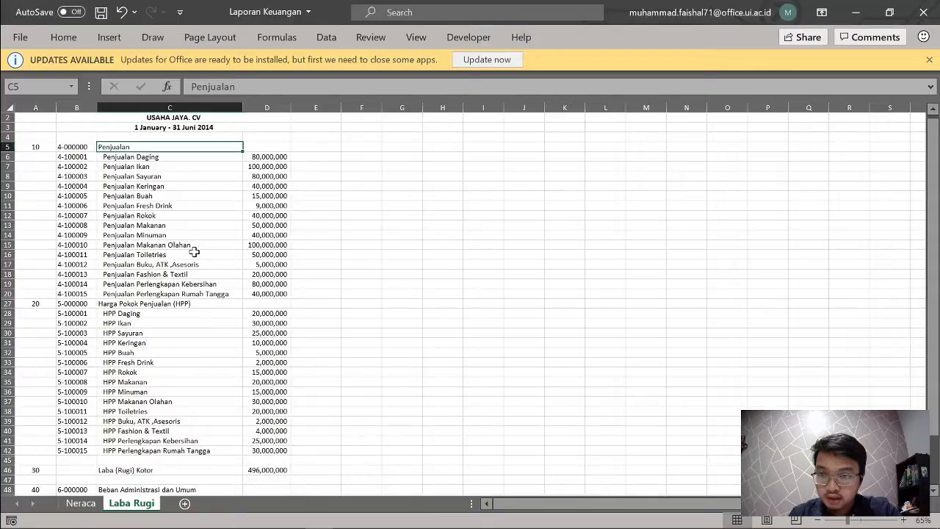
key("alt+Tab")
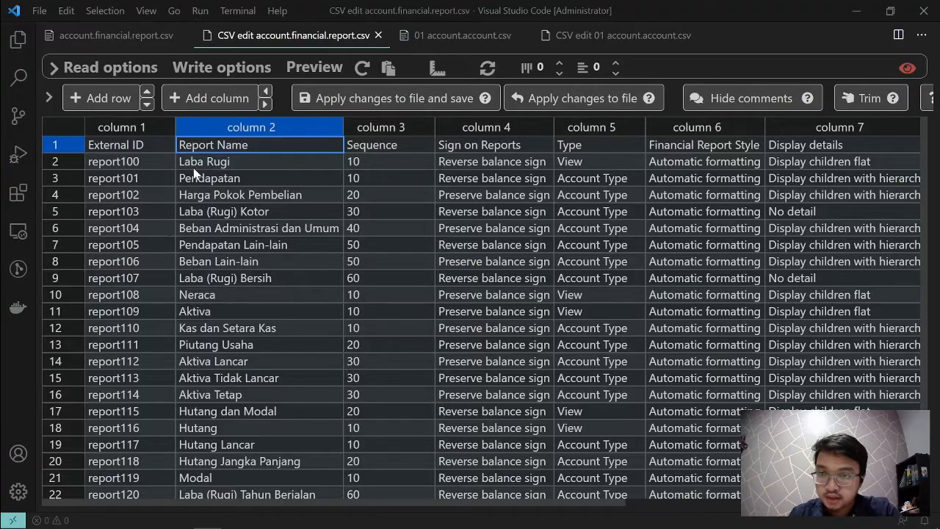
- Check the Pendapatan row against the Laba Rugi sheet in Excel and search account.financial.report.csv in Visual Studio Code for penjualan
scroll(258, 266, "down", 1)
left_click(258, 284)
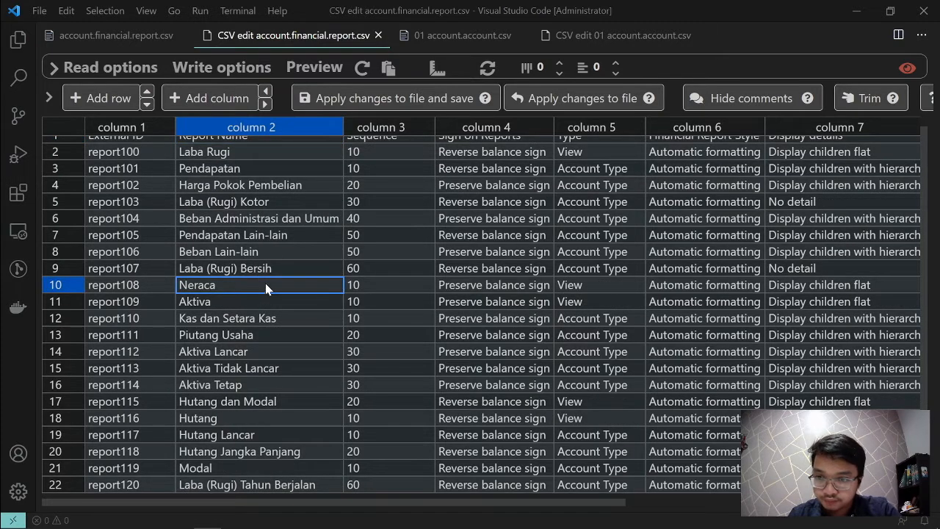
scroll(286, 221, "up", 1)
left_click(237, 180)
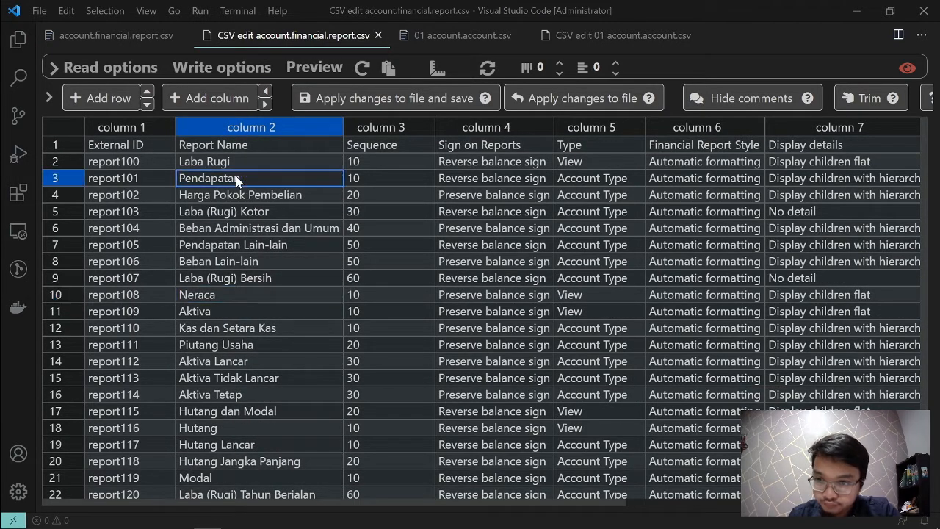
key("alt+Tab")
scroll(223, 286, "up", 2)
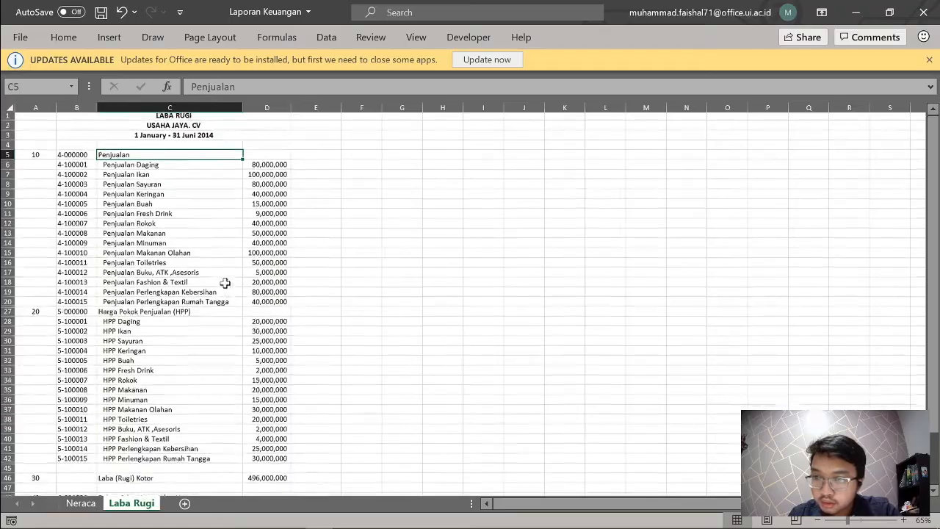
key("alt+Tab")
key("ctrl+f")
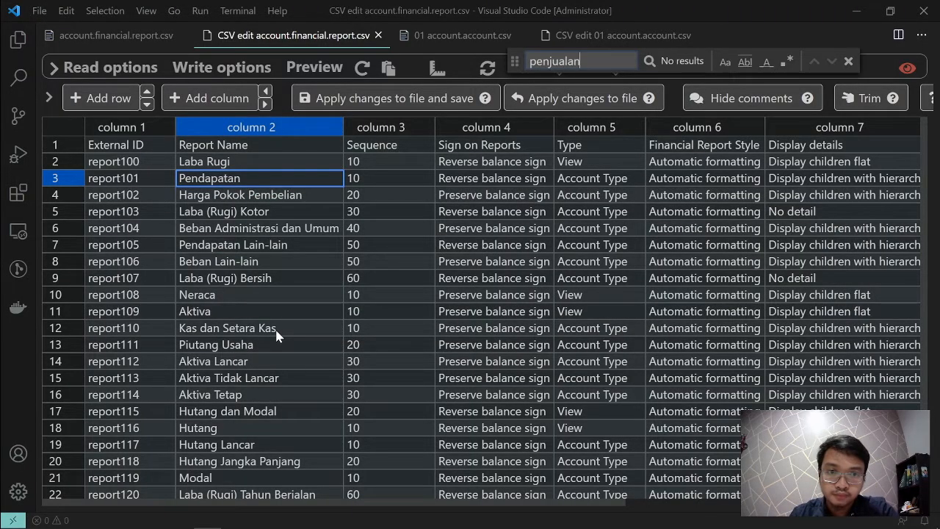
key("Escape")
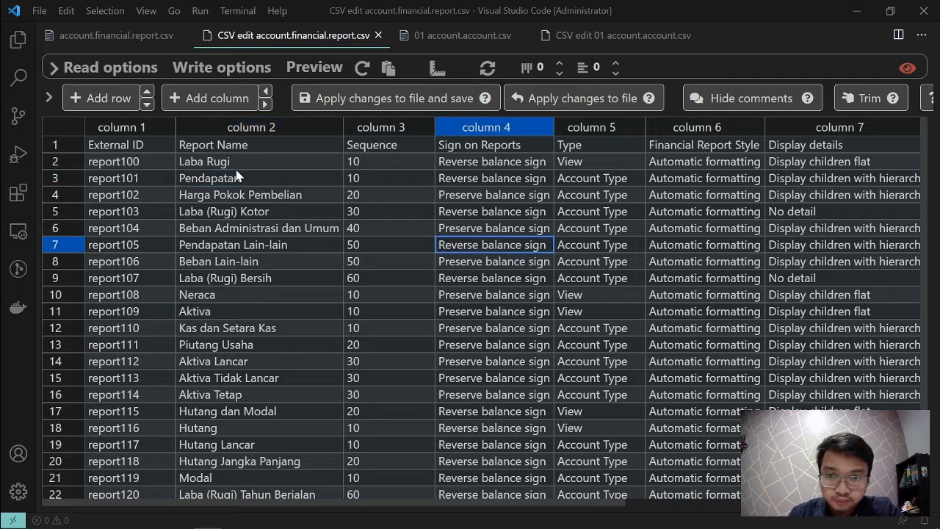
- Examine the account types of the Pendapatan row in account.financial.report.csv and switch back to Excel's Laba Rugi sheet
left_click(56, 179)
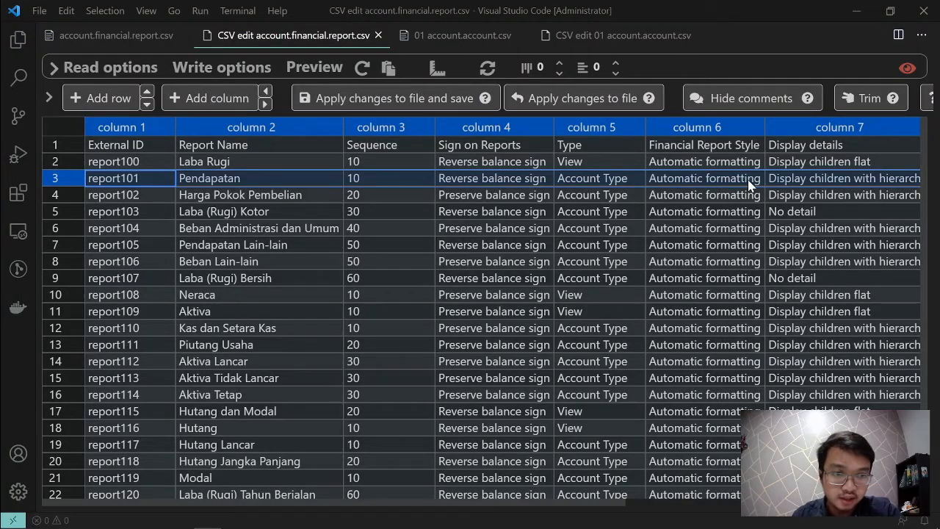
scroll(749, 185, "right", 8)
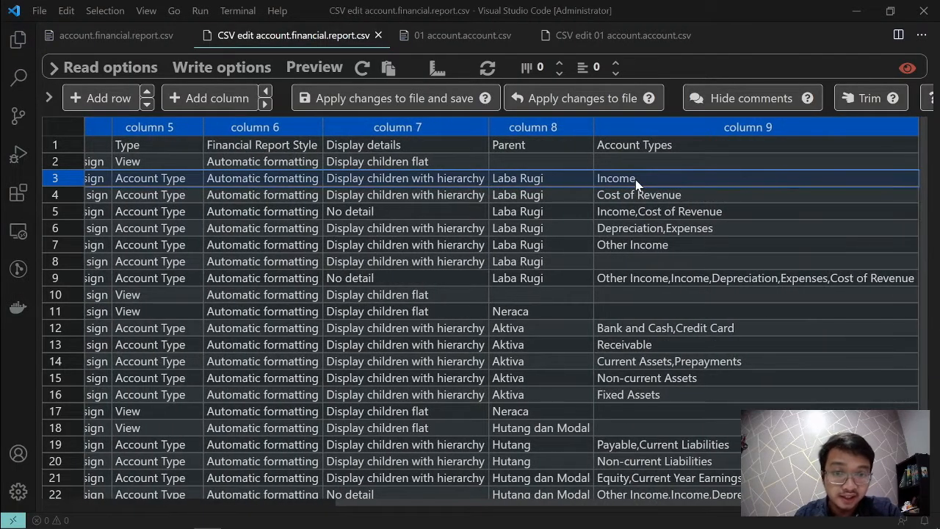
scroll(636, 179, "left", 8)
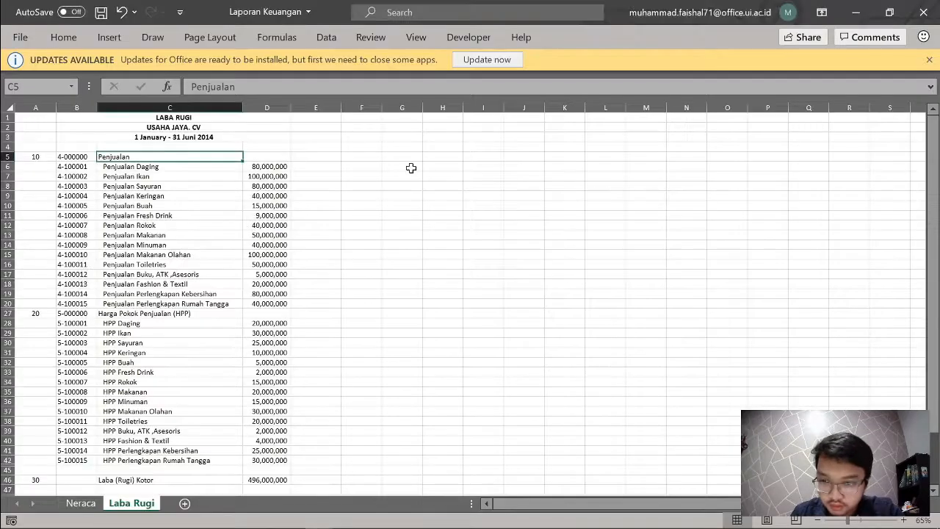
- Compare Excel's Harga Pokok Penjualan (HPP) section with the account types of the Harga Pokok Pembelian row in Visual Studio Code
left_click(145, 315)
key("alt+Tab")
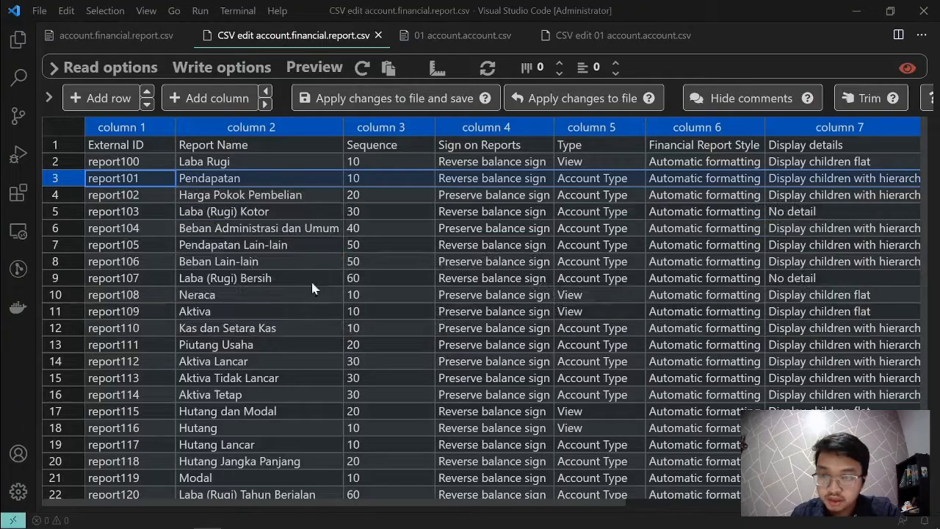
left_click(249, 196)
scroll(683, 261, "right", 5)
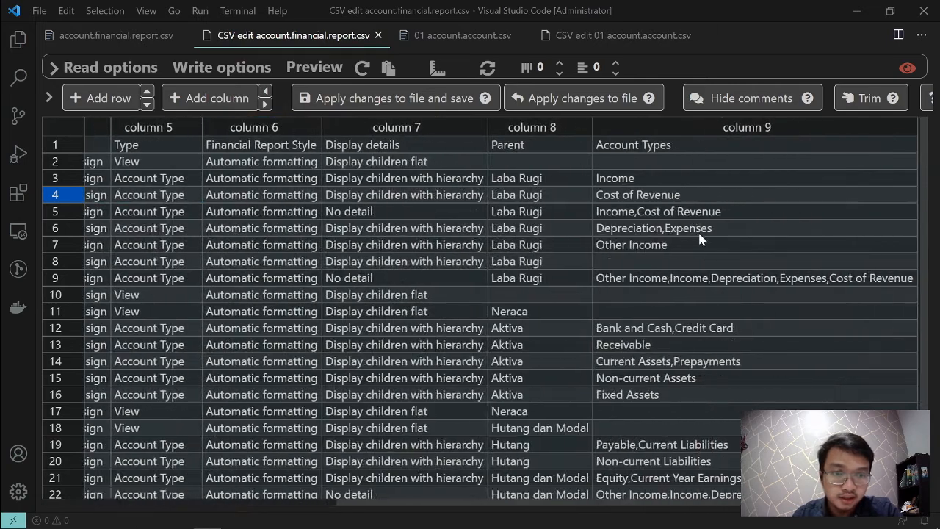
scroll(651, 210, "left", 5)
key("alt+Tab")
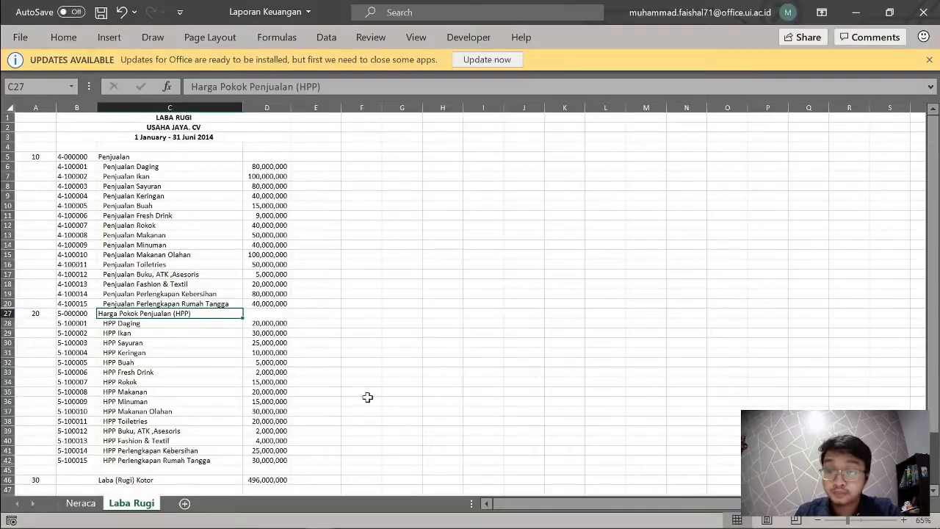
scroll(160, 346, "down", 3)
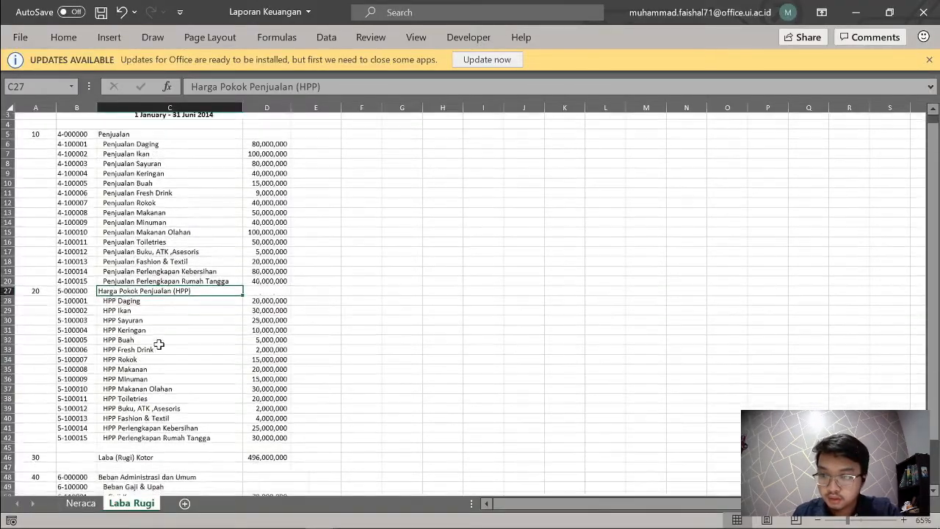
- Switch to Visual Studio Code and examine the account types of the Penjualan, HPP and expense accounts in 01 account.account.csv
key("alt+Tab")
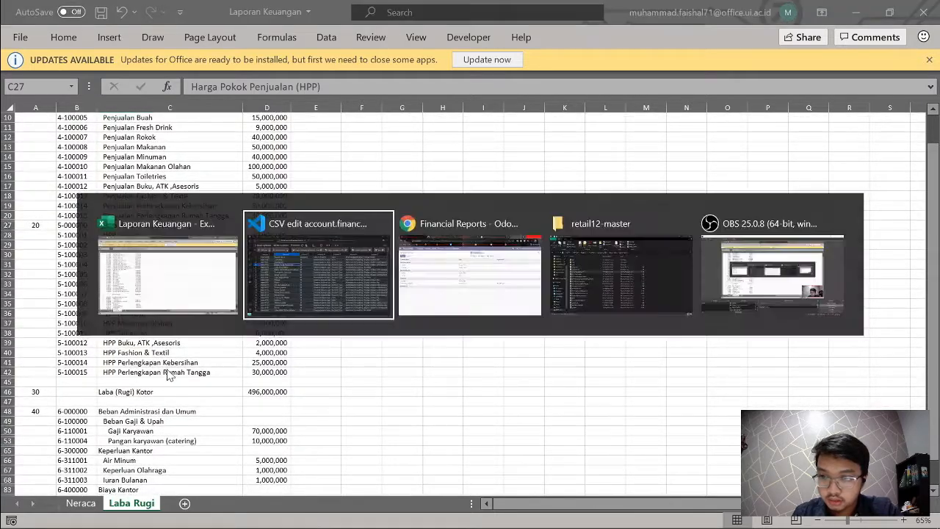
left_click(112, 39)
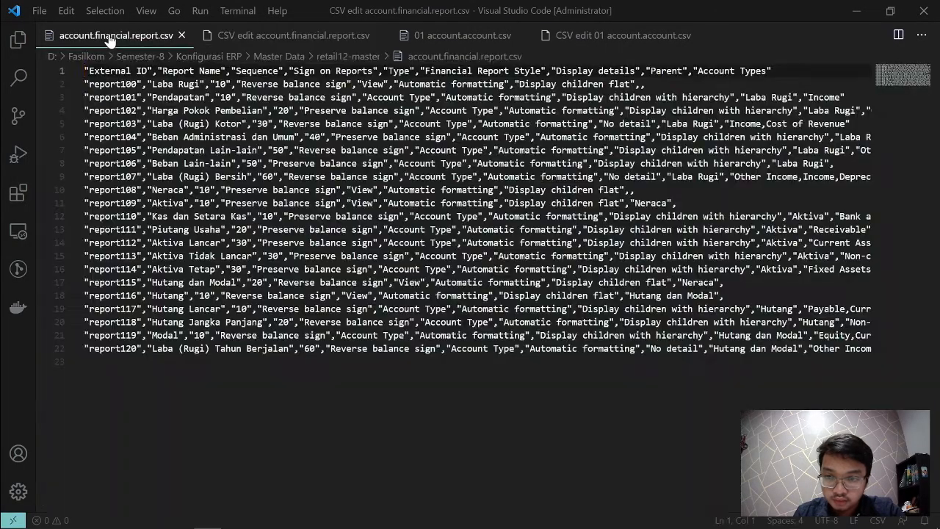
left_click(479, 38)
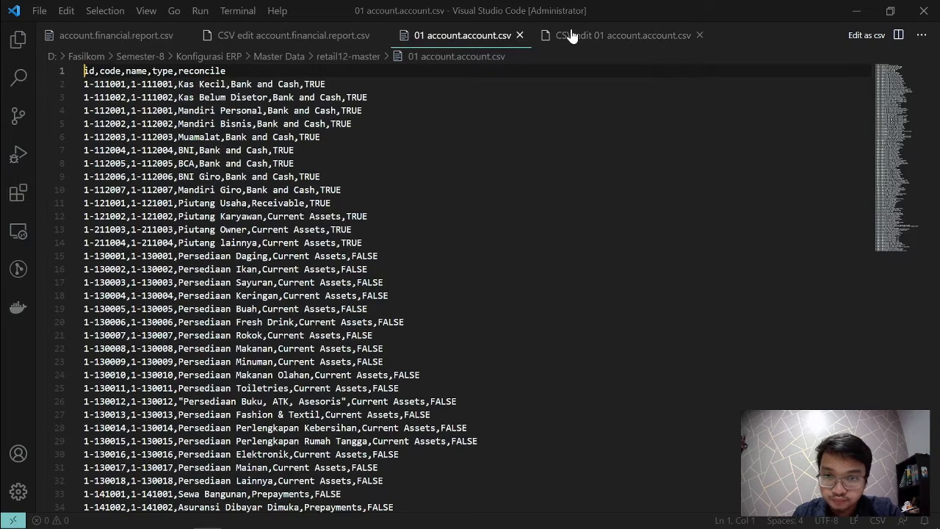
left_click(570, 35)
scroll(271, 272, "down", 2)
scroll(276, 276, "up", 10)
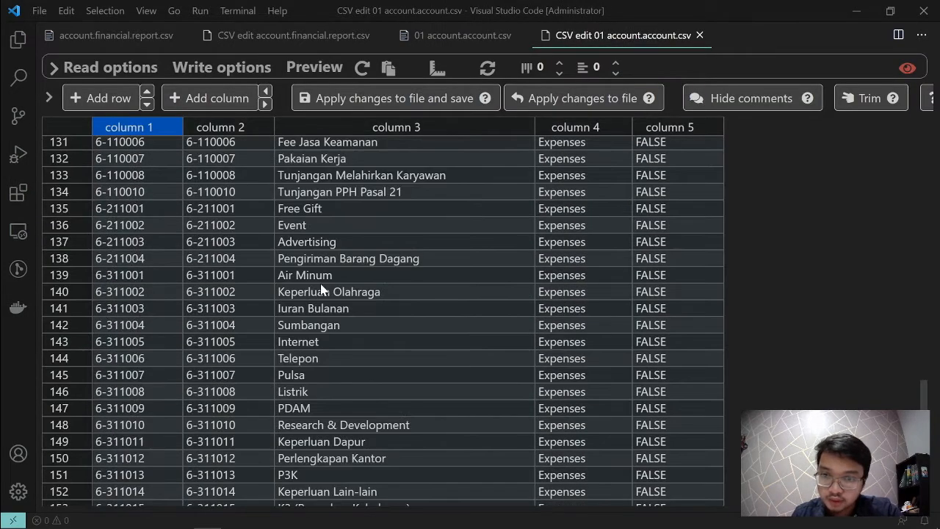
scroll(329, 285, "down", 15)
scroll(455, 334, "up", 15)
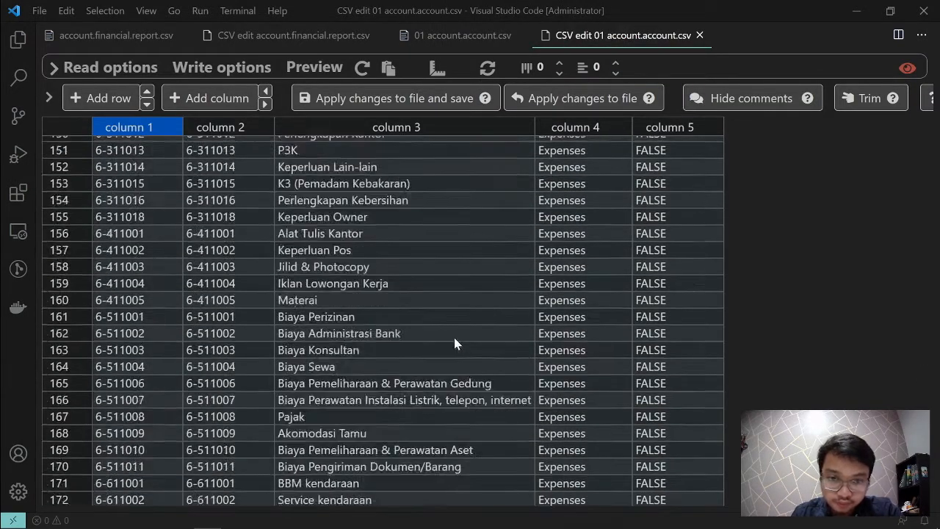
scroll(457, 335, "down", 5)
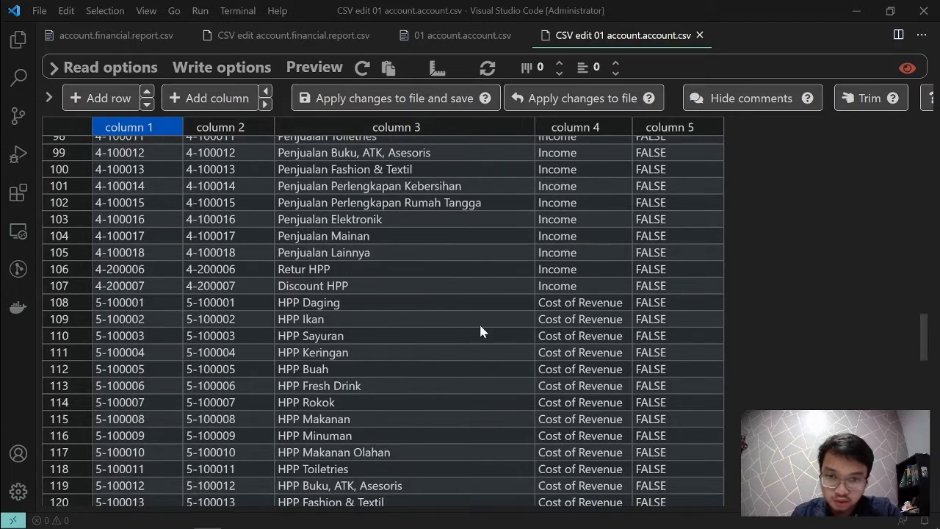
scroll(507, 368, "down", 2)
scroll(490, 323, "up", 3)
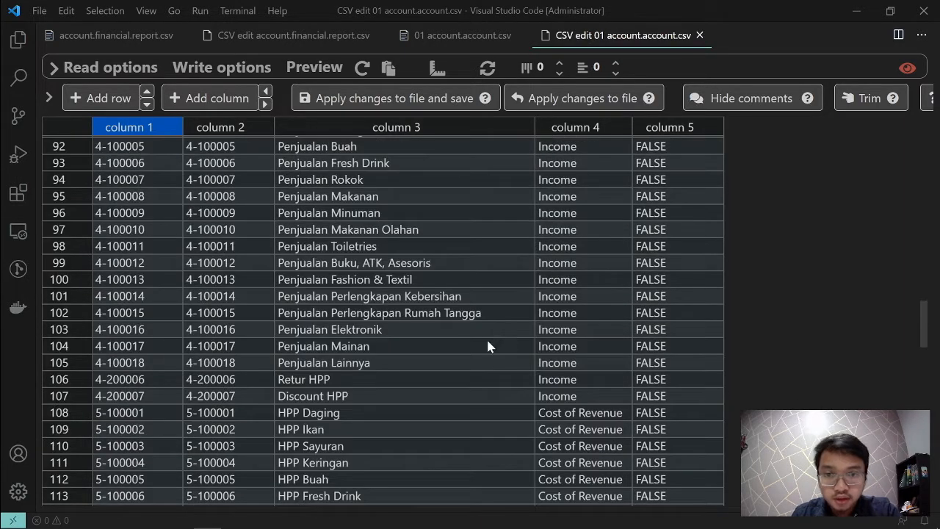
scroll(487, 338, "down", 7)
scroll(487, 340, "up", 7)
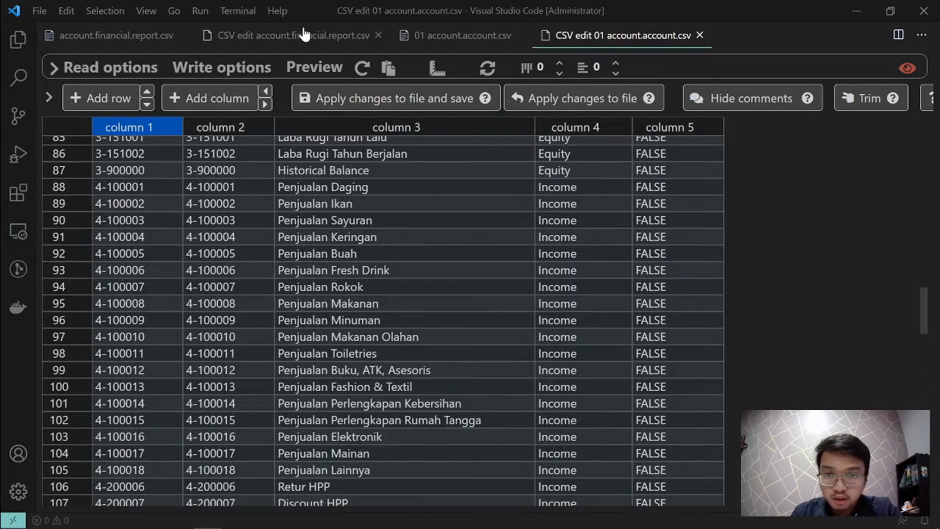
- Switch to Chrome and open the Income report under Profit and Loss from Odoo's Financial Reports list
left_click(265, 41)
key("alt+Tab")
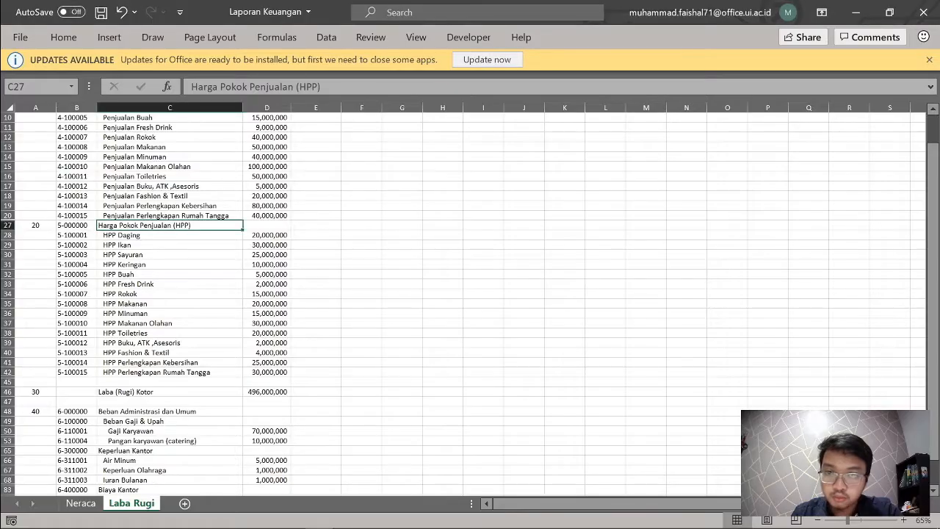
key("alt+Tab")
left_click(531, 274)
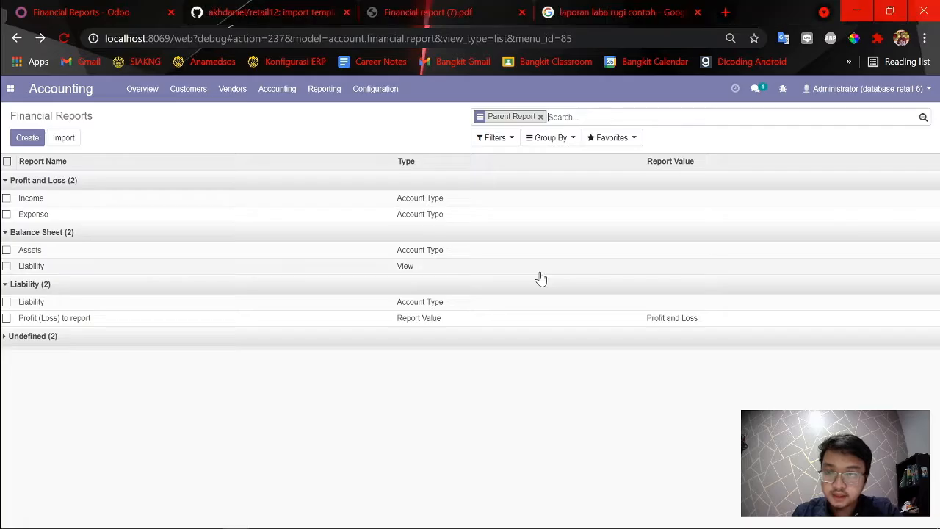
left_click(56, 203)
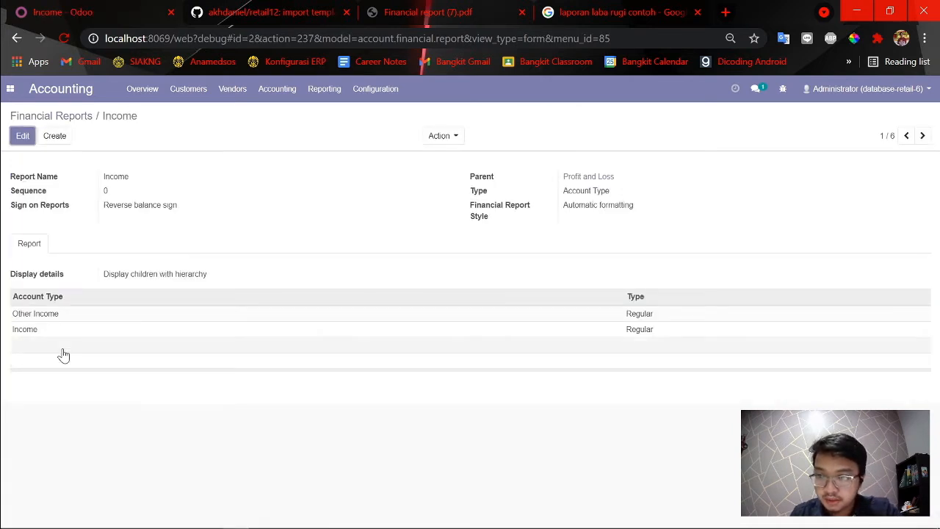
- Rename the Income report as Penjualan, checking the name against the Laba Rugi sheet in Excel
left_click(23, 138)
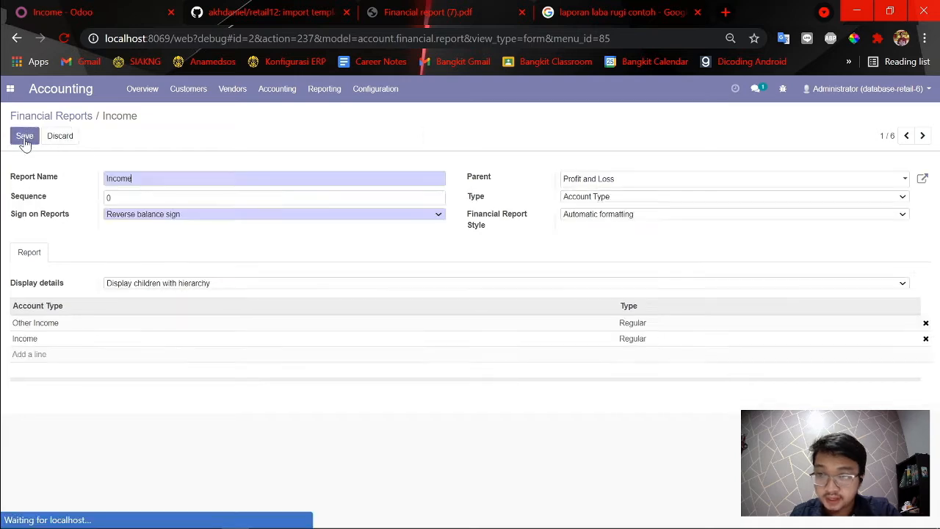
key("ctrl+a")
key("alt+Tab")
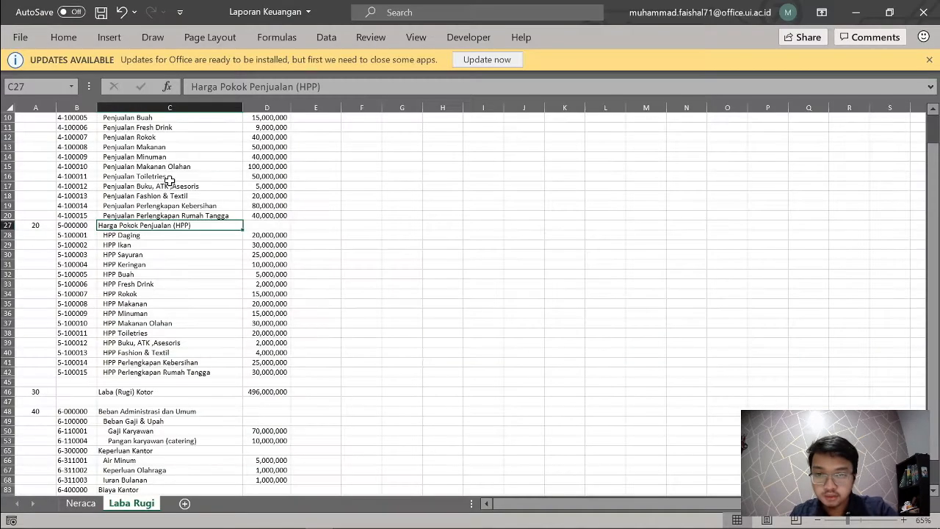
scroll(176, 222, "up", 3)
key("alt+Tab")
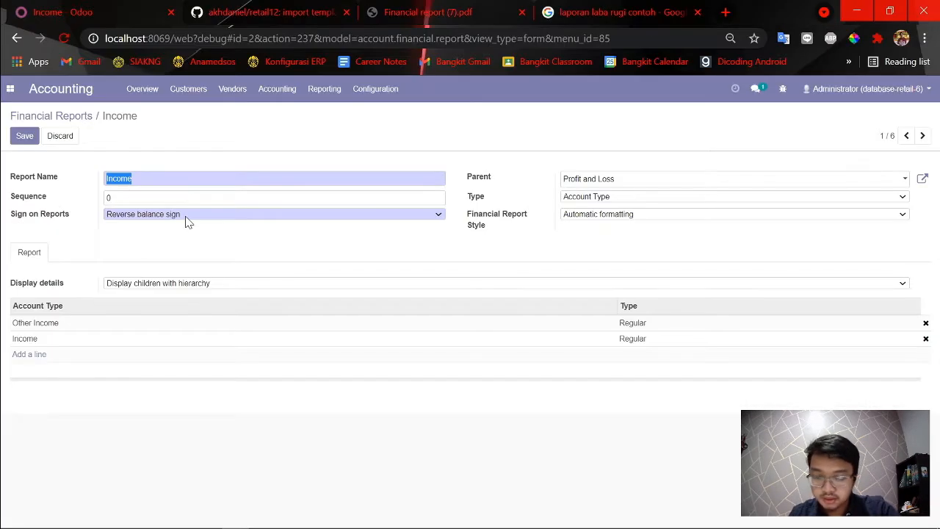
type("Penjualan")
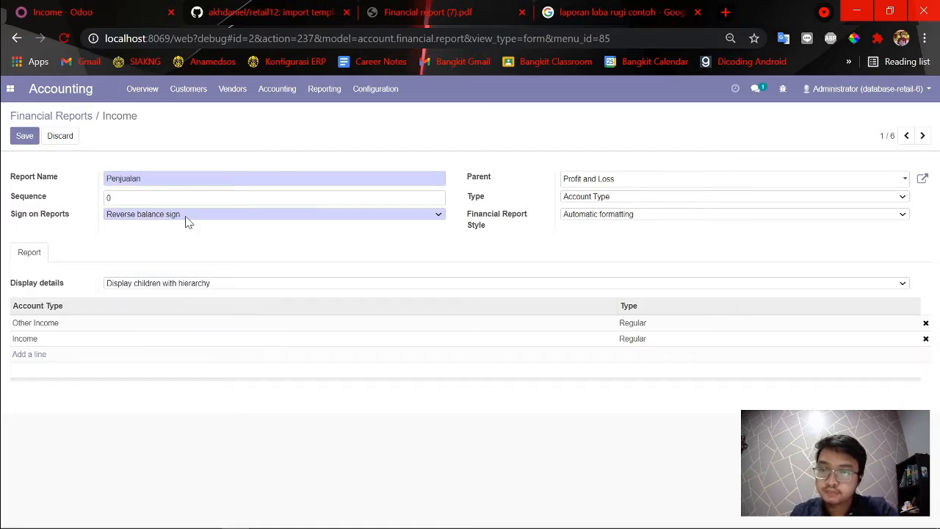
key("alt+Tab")
key("alt+Tab")
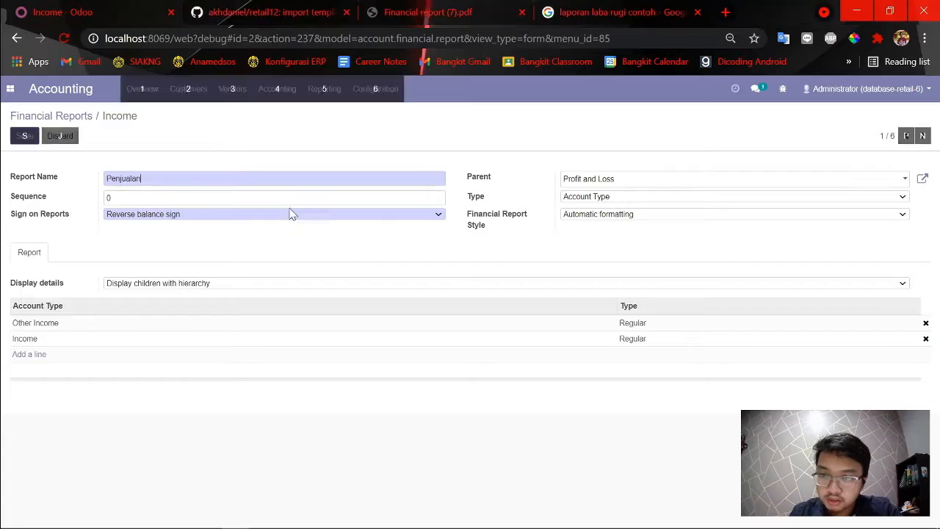
- Check the Laba Rugi sheet in Excel and the Pendapatan row's account type in Visual Studio Code, and return to the report form in Chrome
key("alt+Tab")
scroll(126, 260, "down", 2)
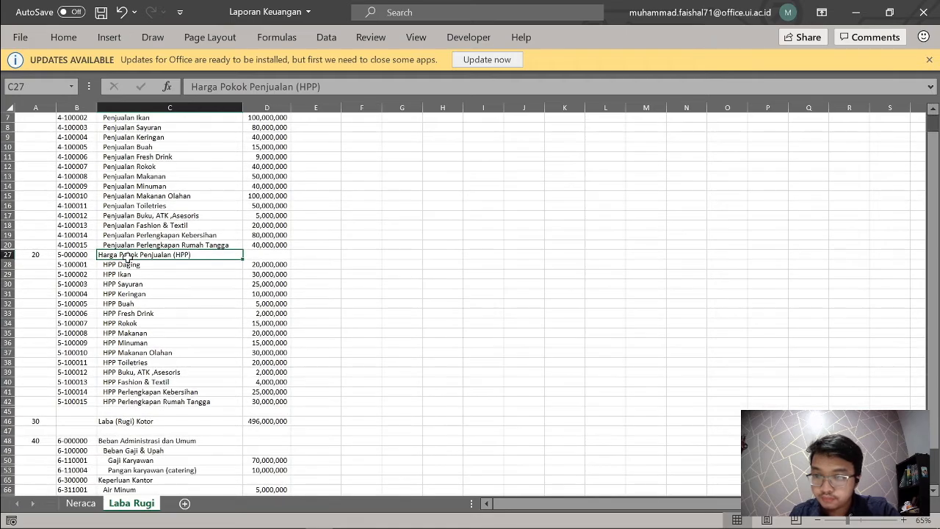
scroll(126, 260, "up", 2)
key("alt+Tab")
left_click(461, 304)
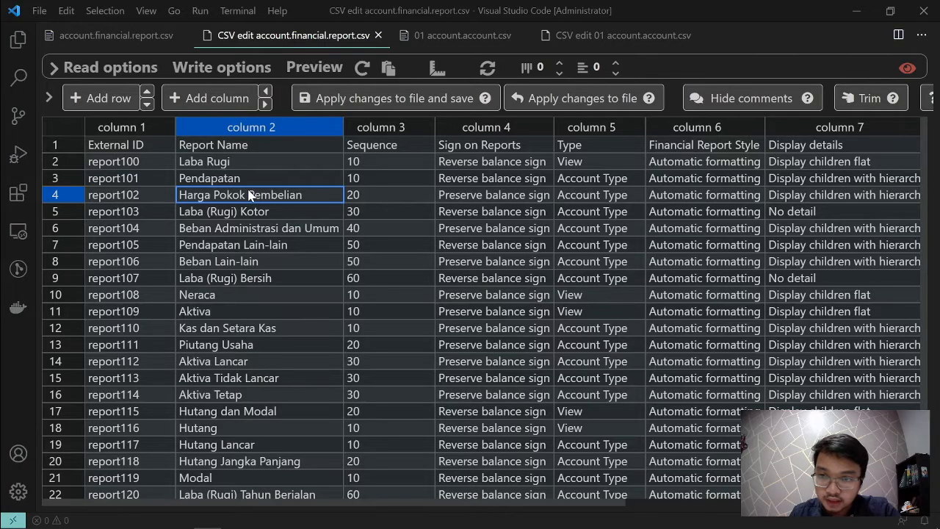
left_click(276, 184)
scroll(778, 183, "right", 5)
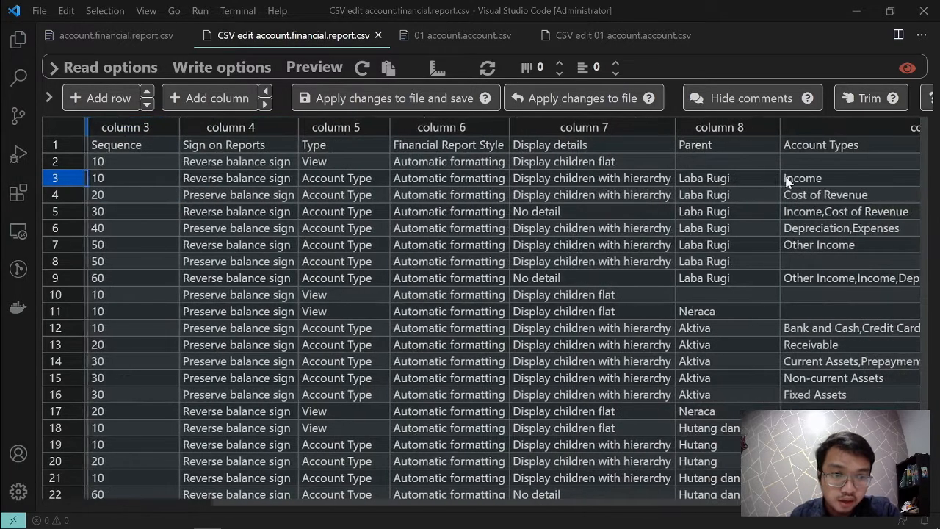
scroll(792, 183, "left", 5)
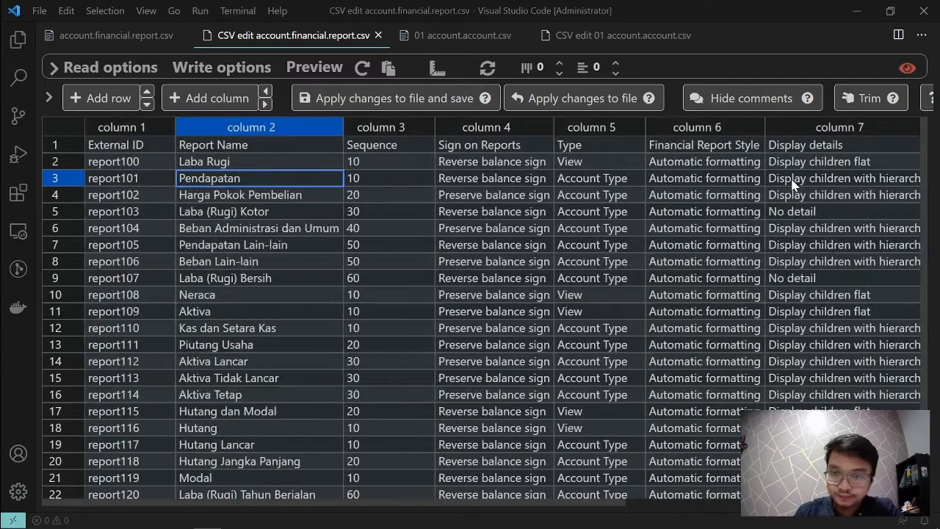
key("alt+Tab")
key("alt+Tab")
key("Tab")
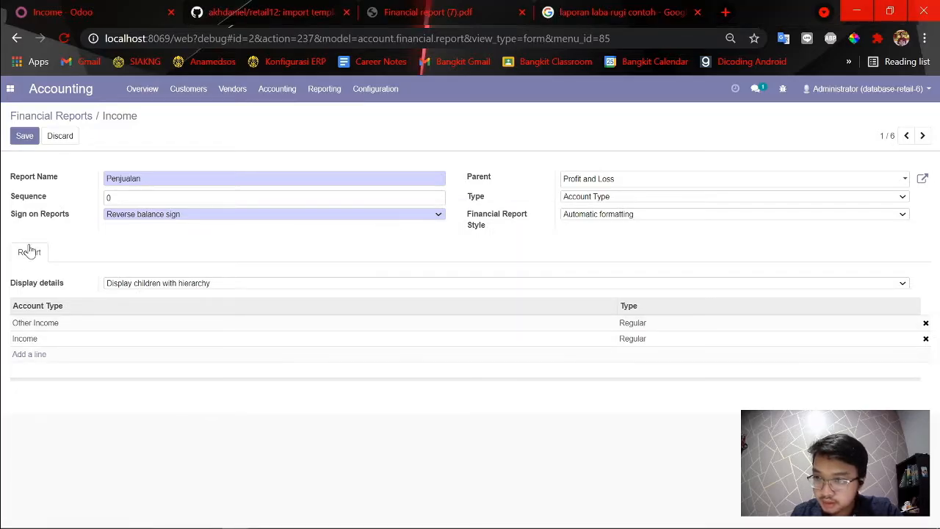
- Remove the Income account type from the Penjualan report and add it back by searching the account types for income
left_click(926, 340)
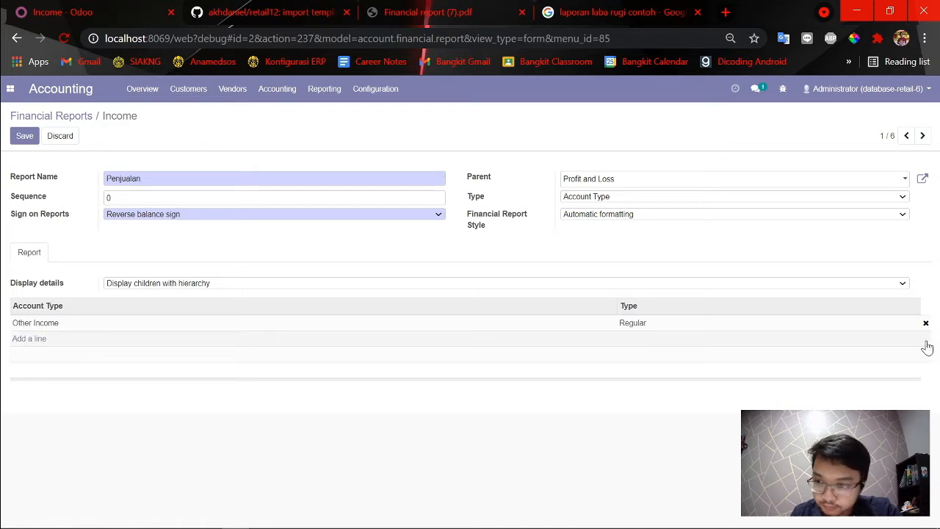
left_click(35, 342)
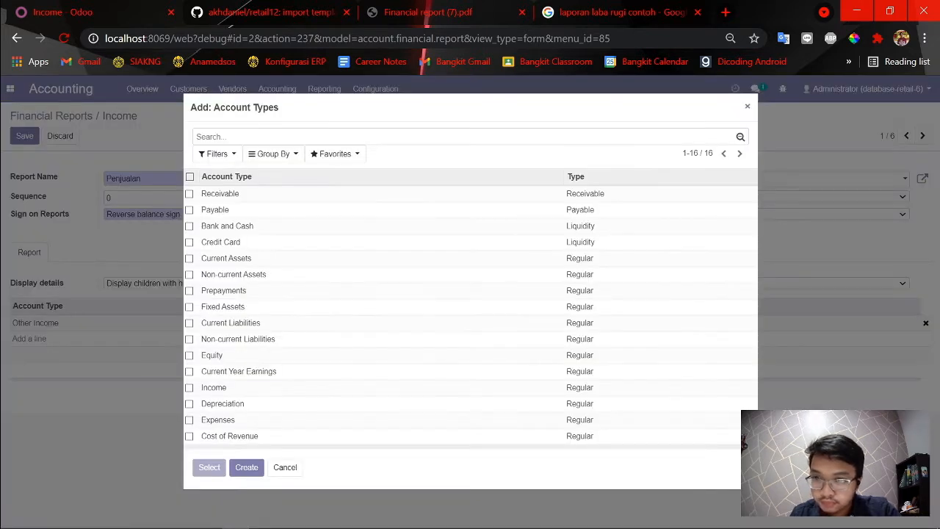
type("income")
key("Return")
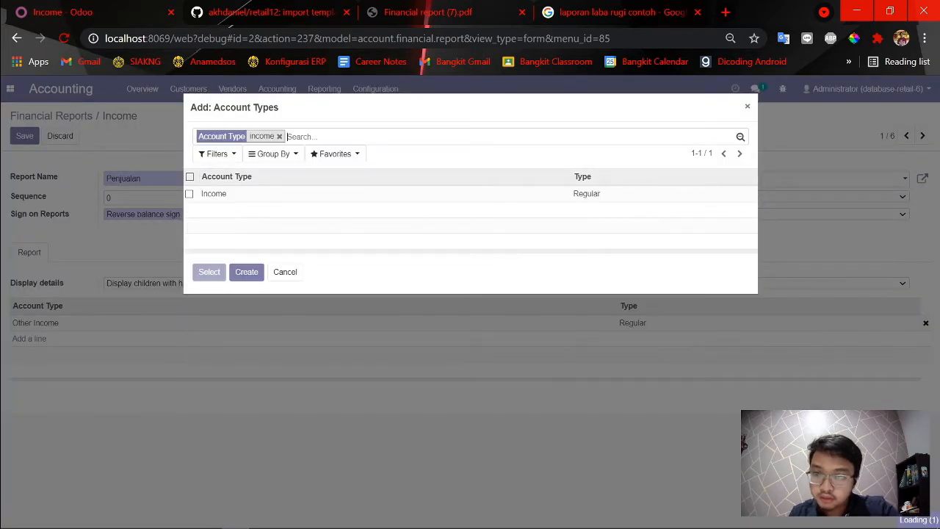
left_click(189, 195)
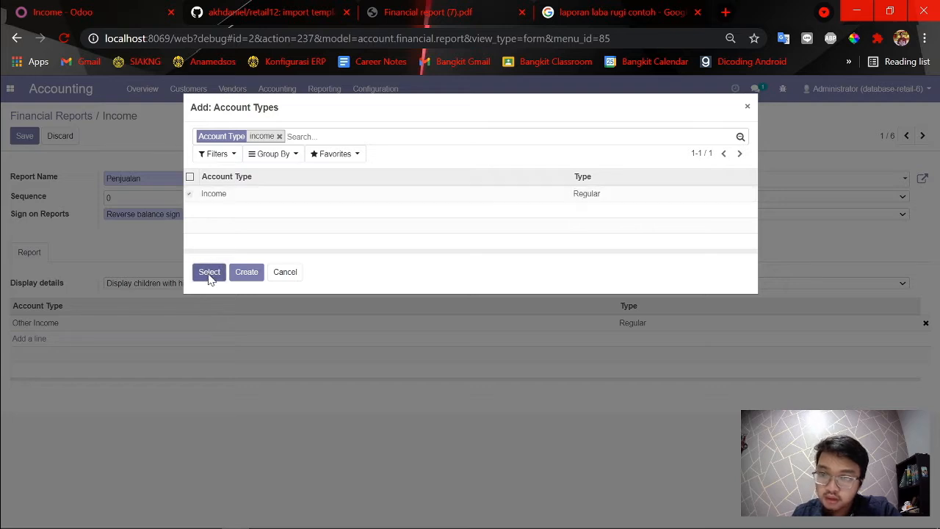
left_click(209, 272)
- Try the Accounts and Report Value types on the Penjualan report and set its type back to Account Type
left_click(608, 197)
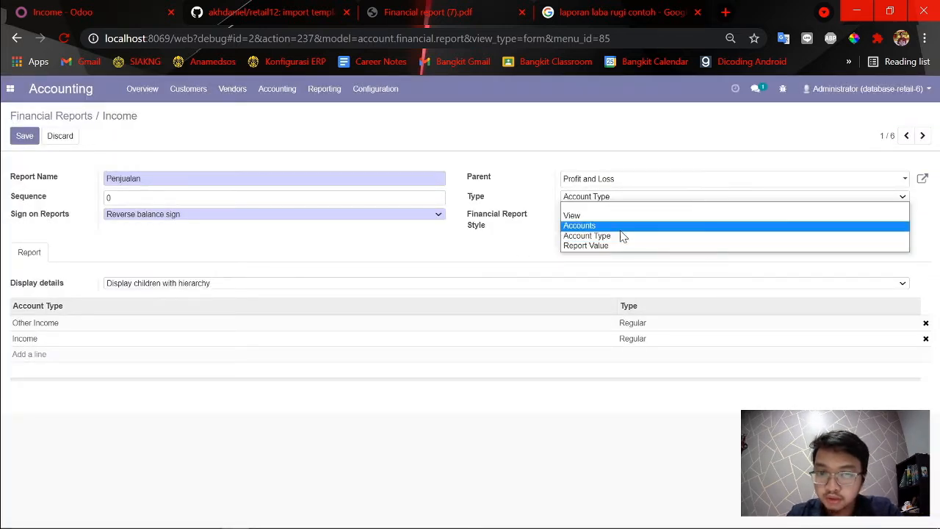
left_click(619, 229)
left_click(604, 198)
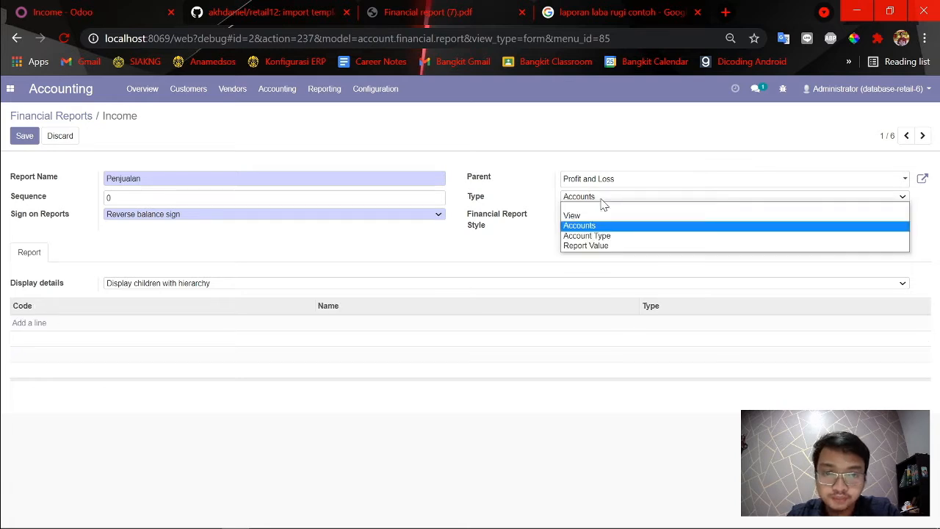
left_click(602, 245)
left_click(594, 199)
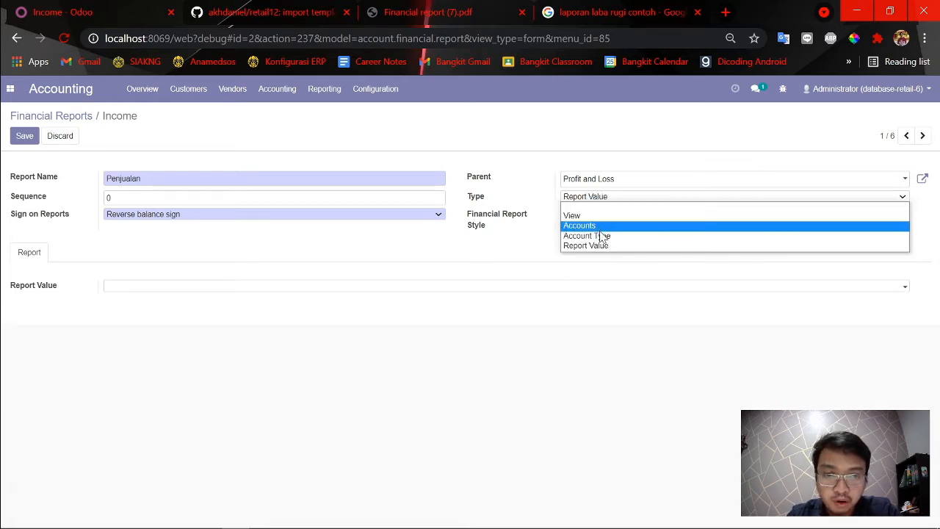
left_click(601, 236)
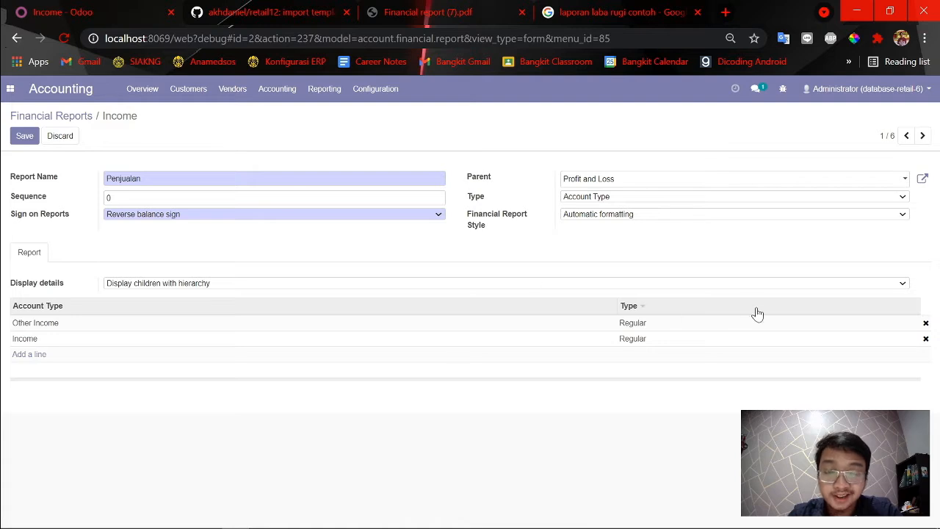
- Remove the Other Income account type from the Penjualan report, save it and return to the Financial Reports list
left_click(925, 323)
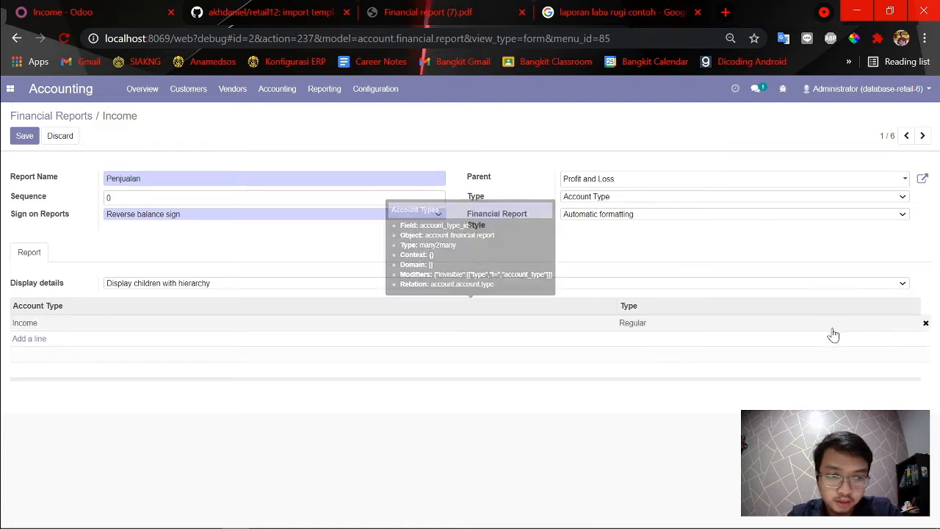
left_click(23, 139)
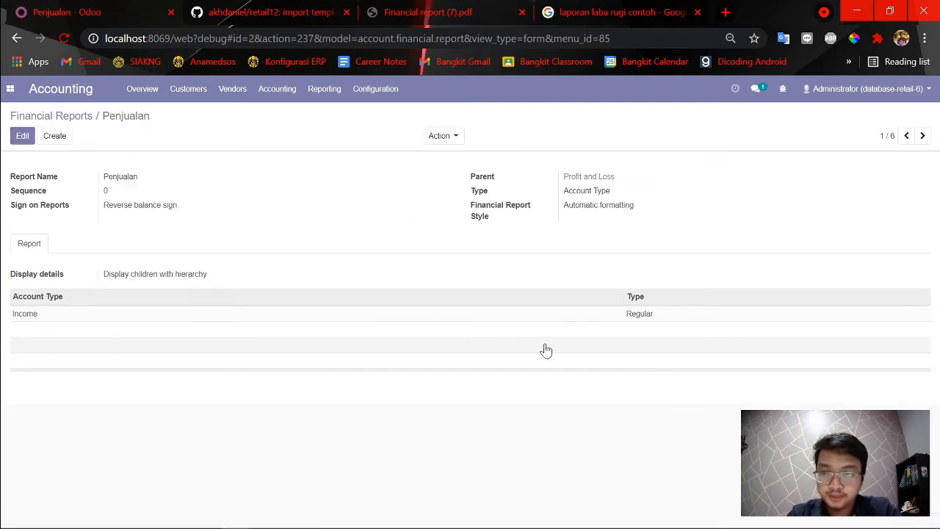
left_click(29, 116)
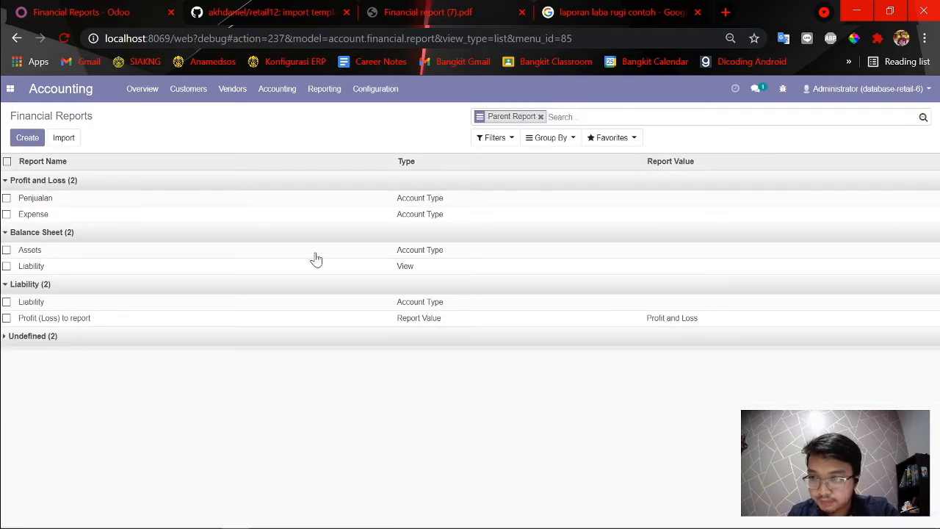
- Compare the sections of Excel's Laba Rugi sheet with the Profit and Loss group in Odoo's Financial Reports list in Chrome
key("alt+Tab")
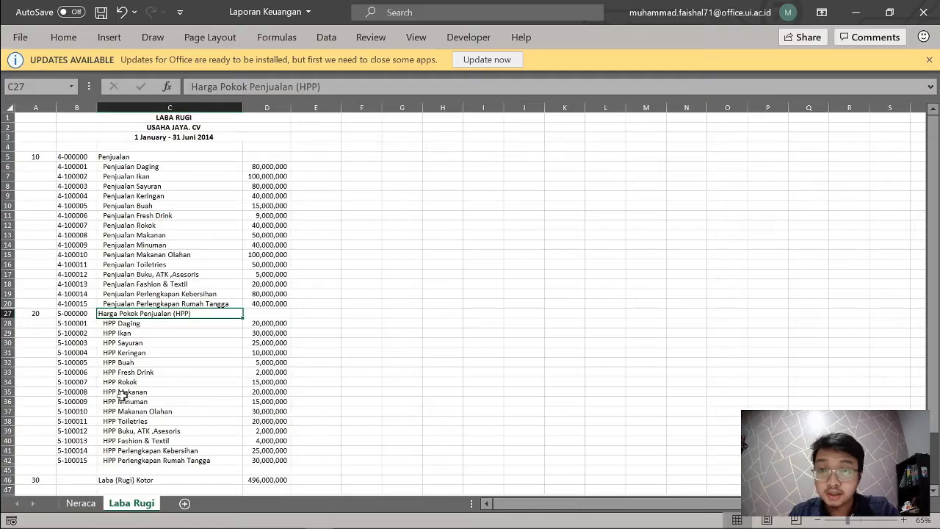
key("alt+Tab")
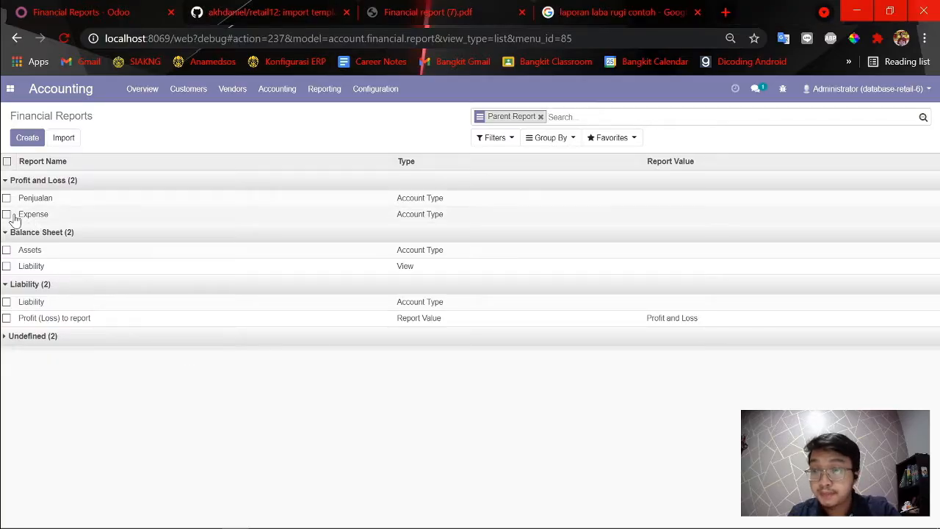
left_click(25, 181)
left_click(30, 183)
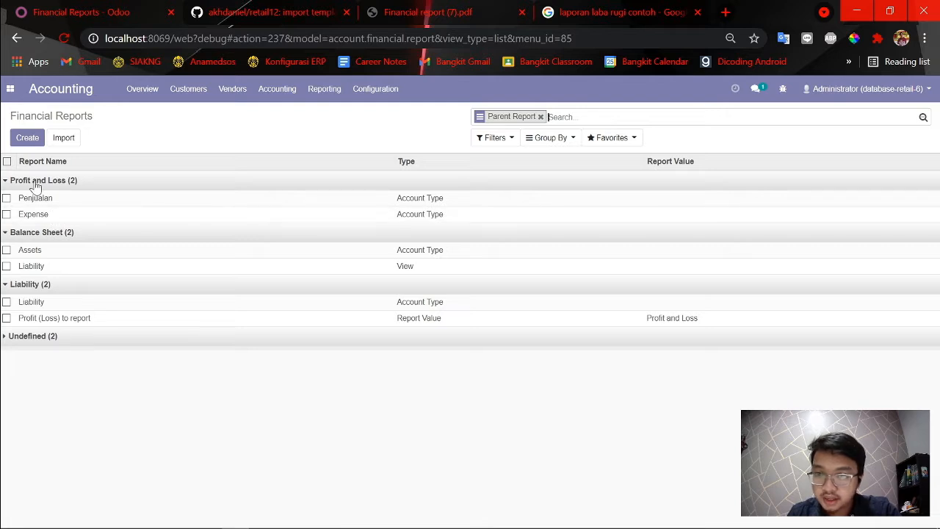
left_click(27, 138)
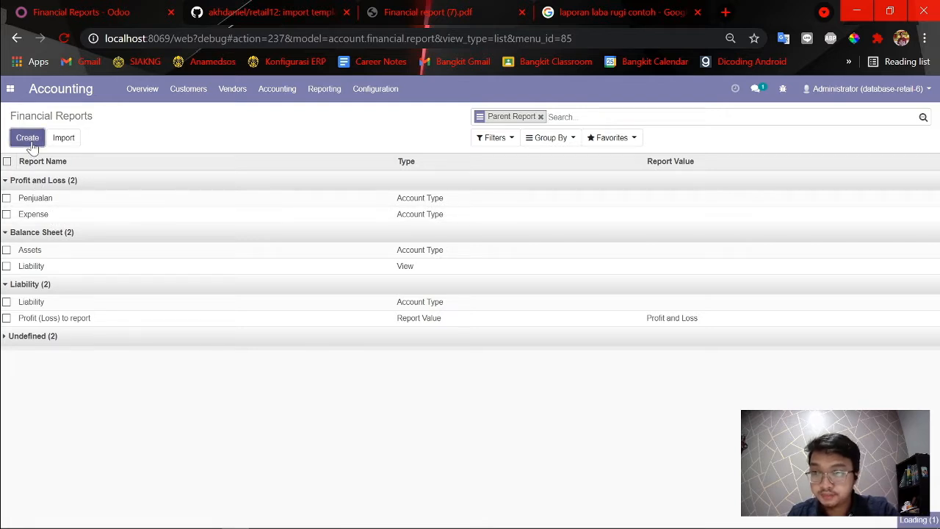
left_click(132, 178)
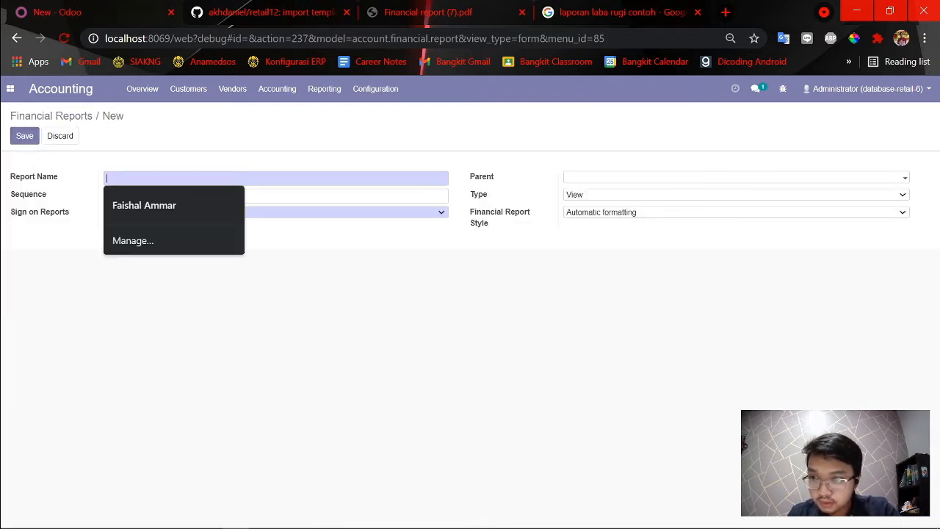
left_click(40, 120)
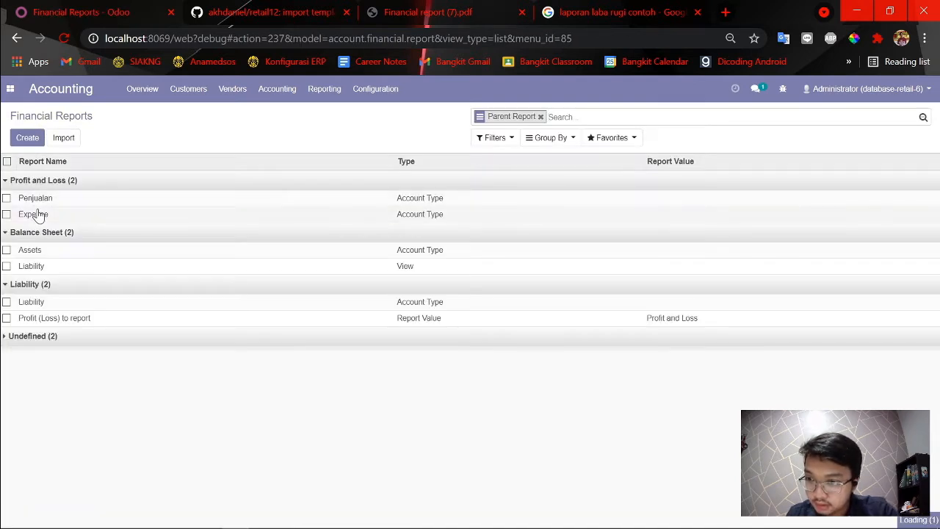
- Check the settings and account types of the Expense report under Profit and Loss and return to the list
left_click(36, 214)
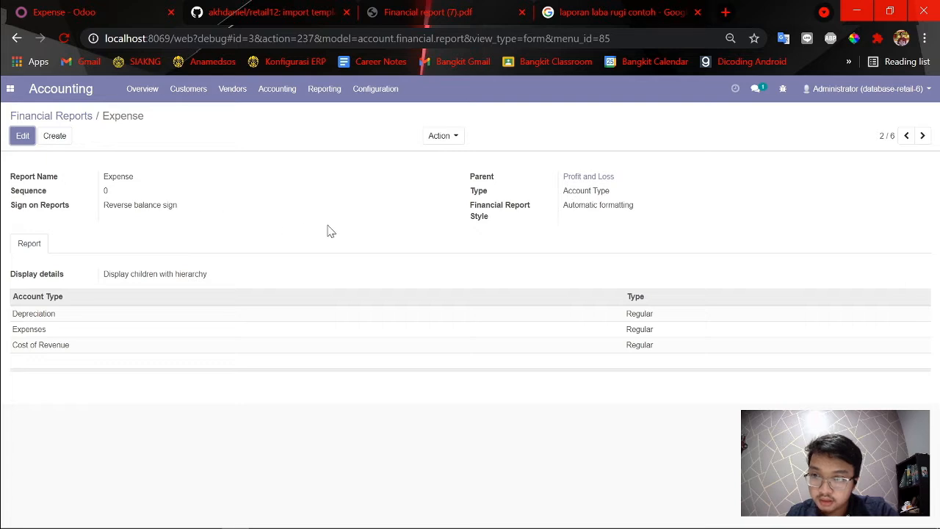
left_click(17, 118)
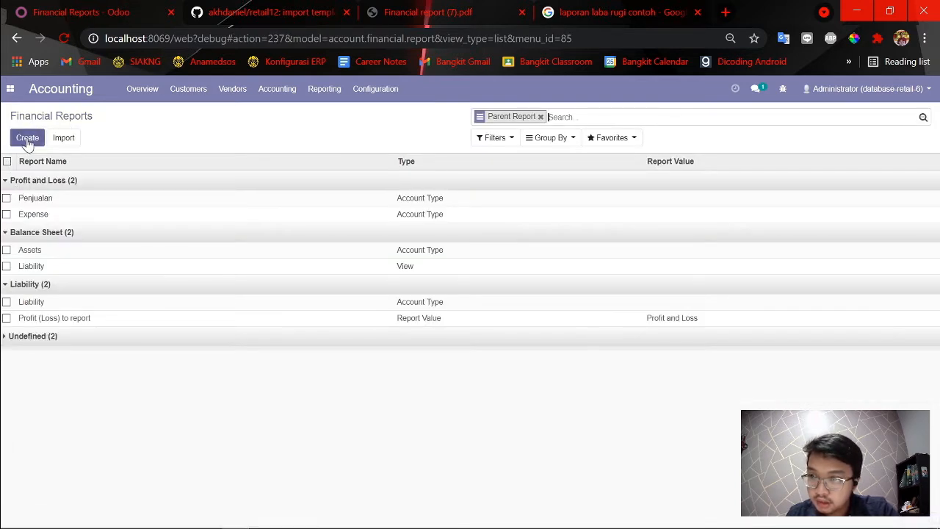
- Start a new financial report named Harga Pokok Penjualan (HPP), copying the name from cell C27 of Excel's Laba Rugi sheet
left_click(27, 138)
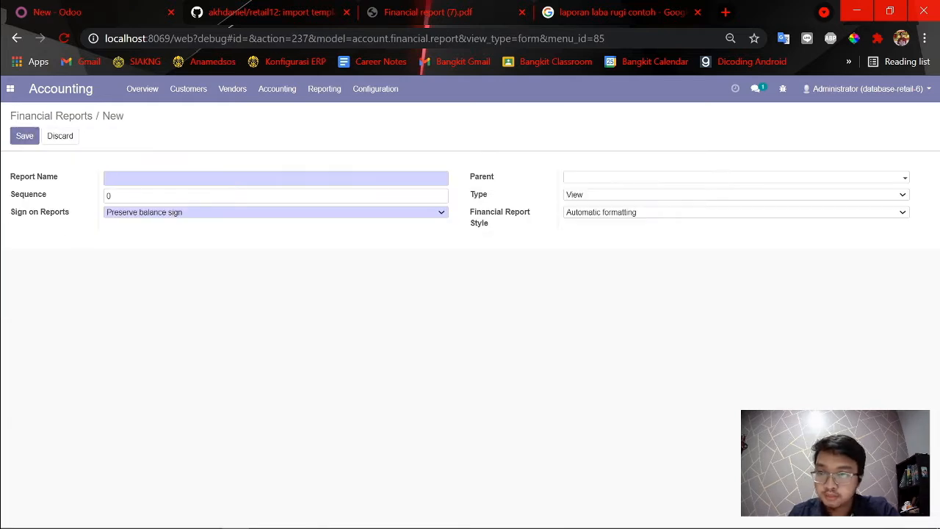
key("alt+Tab")
key("alt+Tab")
key("alt+Tab")
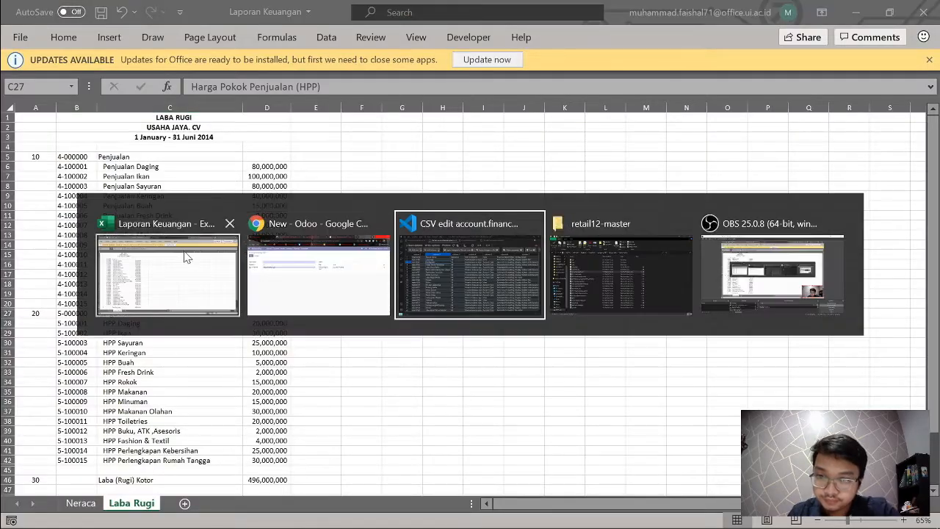
key("alt+Tab")
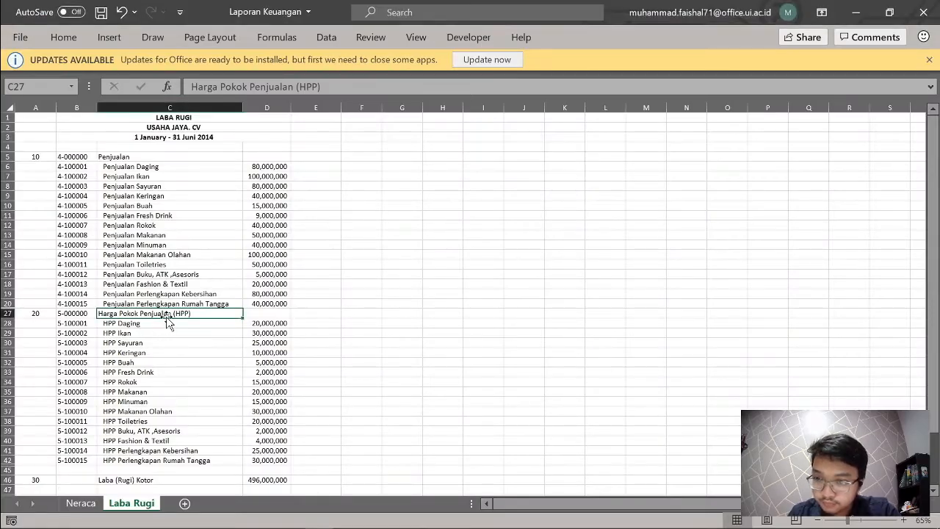
double_click(168, 318)
left_click(174, 314)
triple_click(174, 314)
key("ctrl+c")
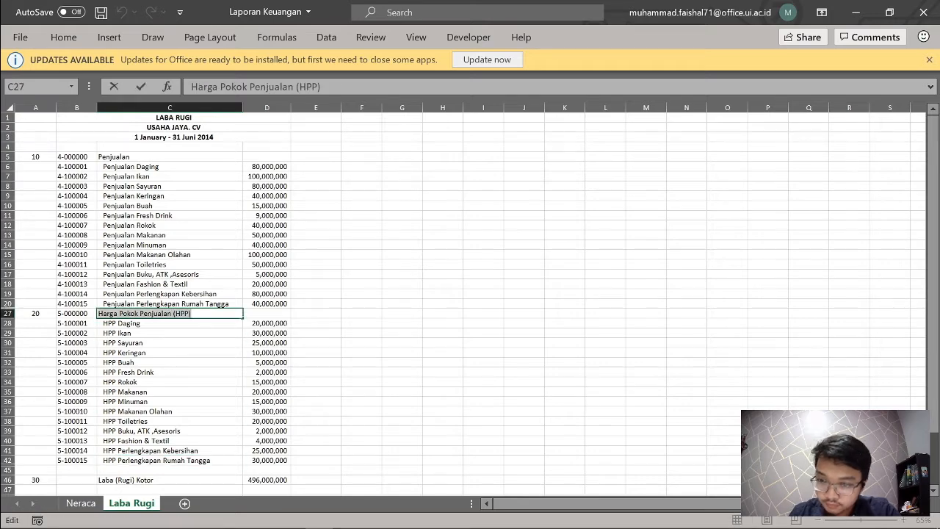
key("alt+Tab")
key("alt+Tab")
key("alt+Tab")
key("ctrl+v")
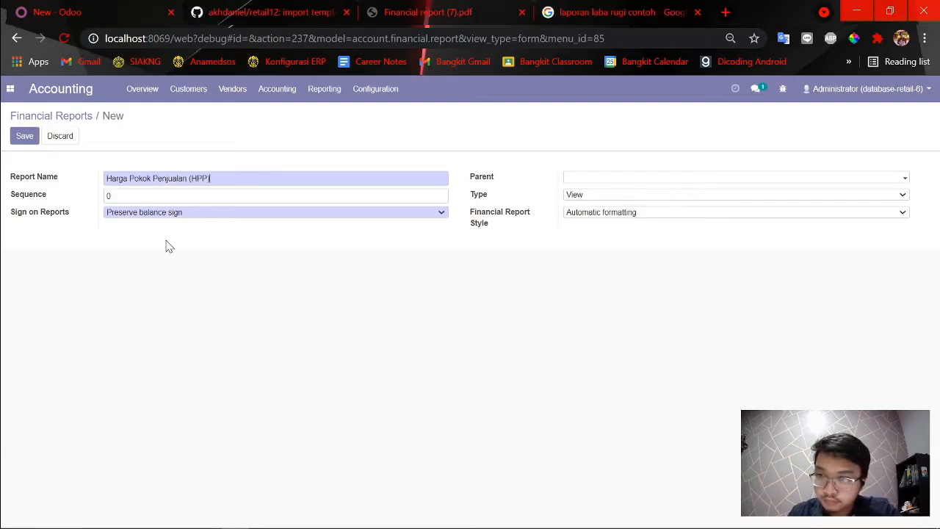
- Examine the HPP section in Excel and the Harga Pokok Pembelian row of account.financial.report.csv in Visual Studio Code for the new report's settings
key("alt+Tab")
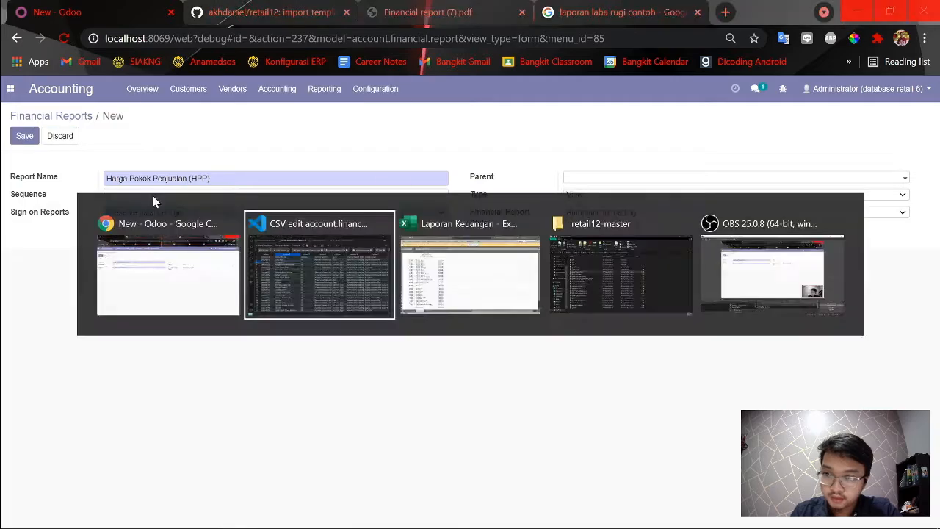
key("alt+Tab")
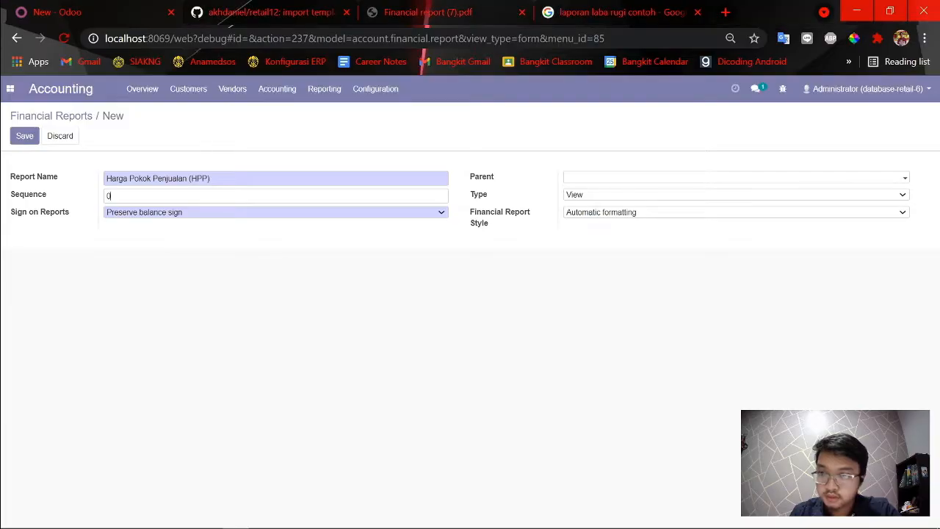
key("alt+Tab")
key("alt+Tab")
key("alt+Tab")
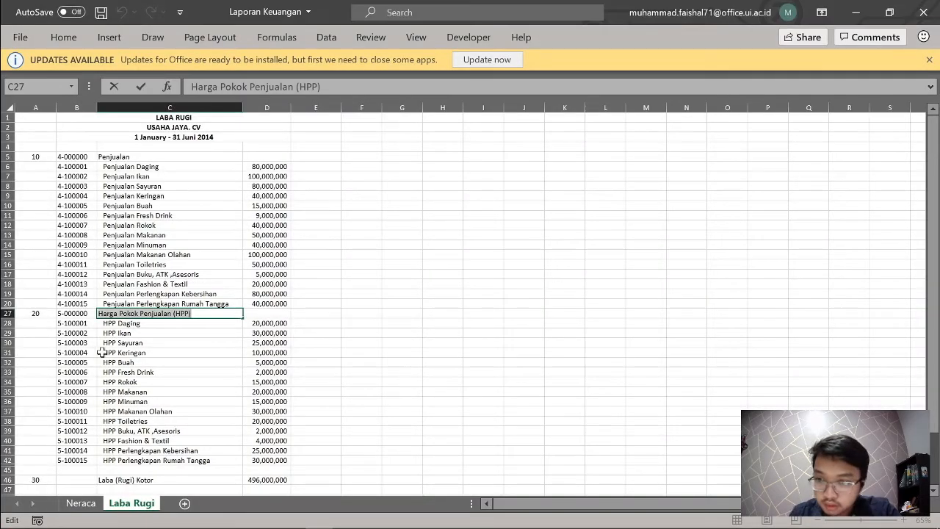
key("alt+Tab")
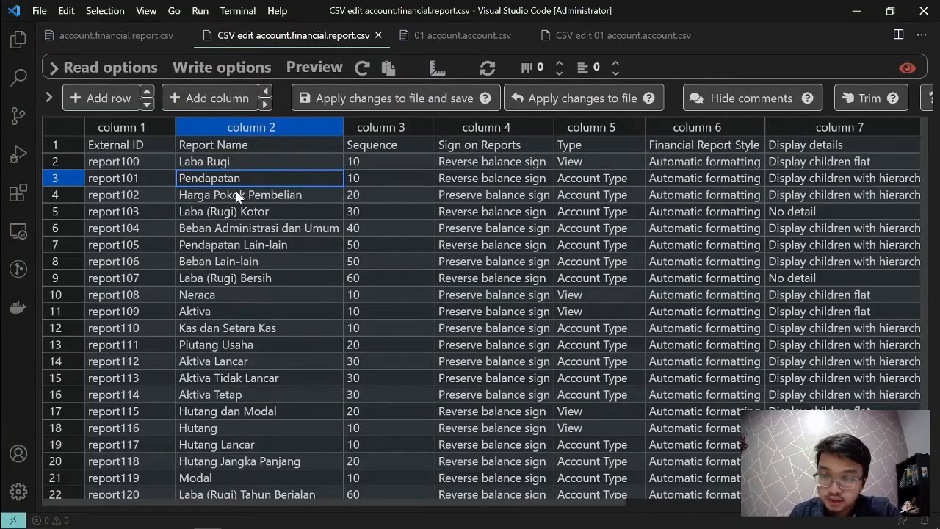
key("alt+Tab")
key("alt+Tab")
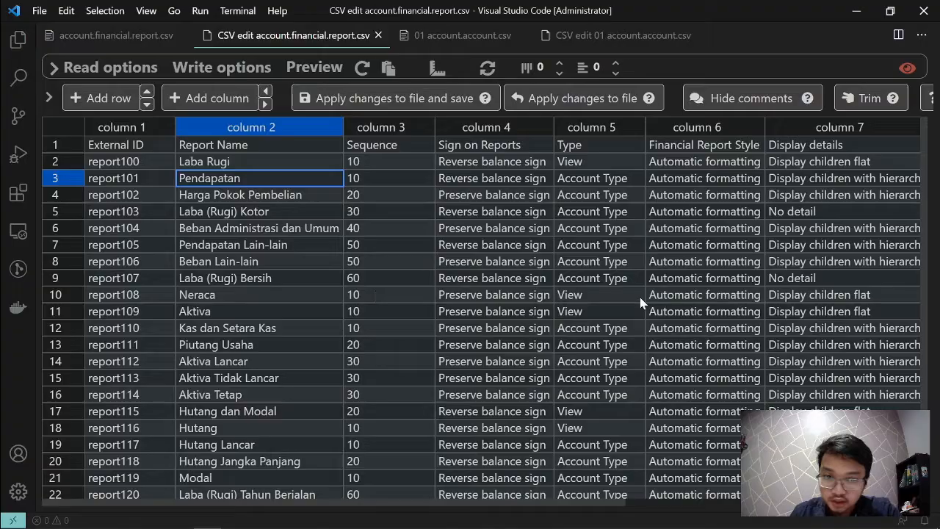
left_click(285, 295)
left_click(269, 212)
left_click(283, 198)
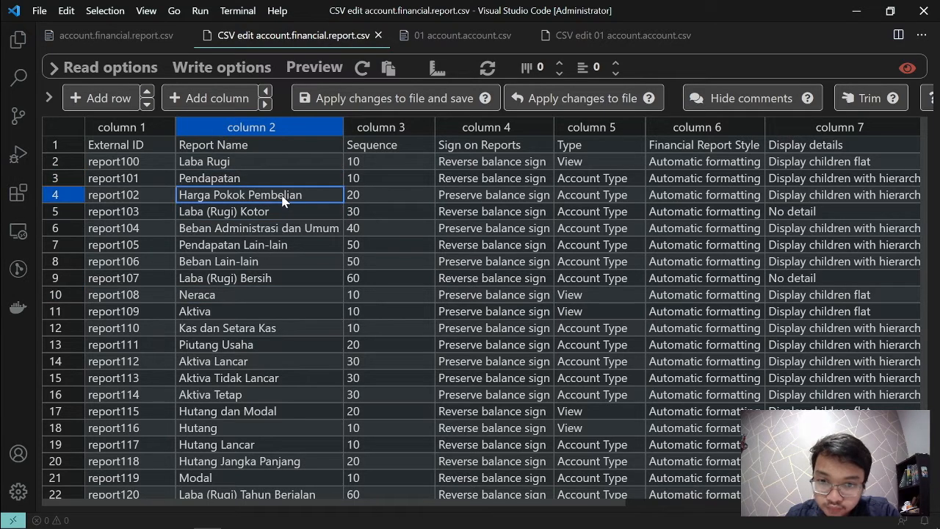
- Check the Harga Pokok Pembelian row's parent and account types in the CSV, then set Odoo's new report to parent Profit and Loss, type Account Type
scroll(617, 231, "right", 6)
left_click(871, 197)
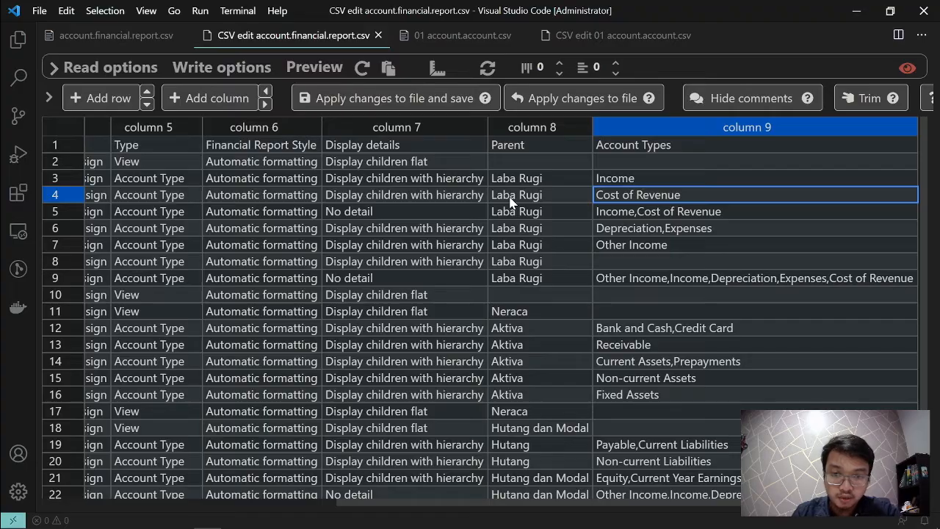
key("alt+Tab")
key("alt+Tab")
key("Tab")
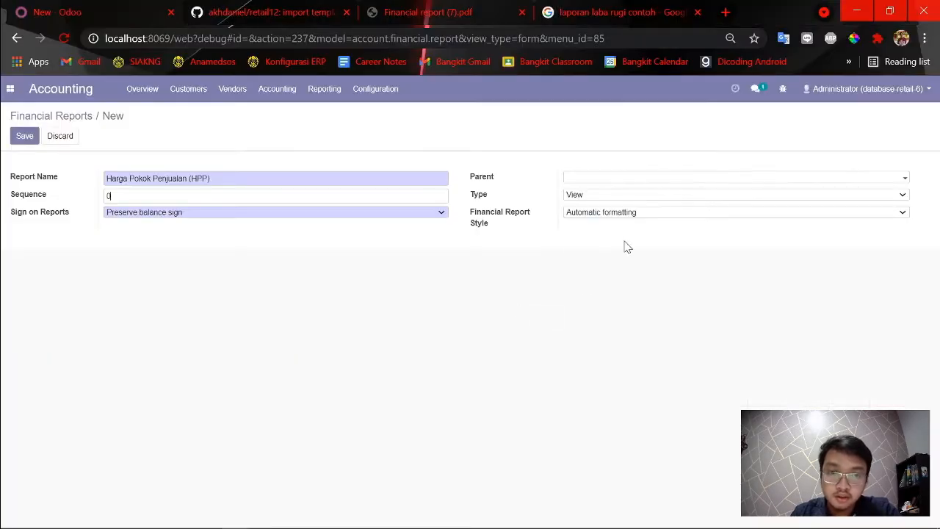
left_click(614, 185)
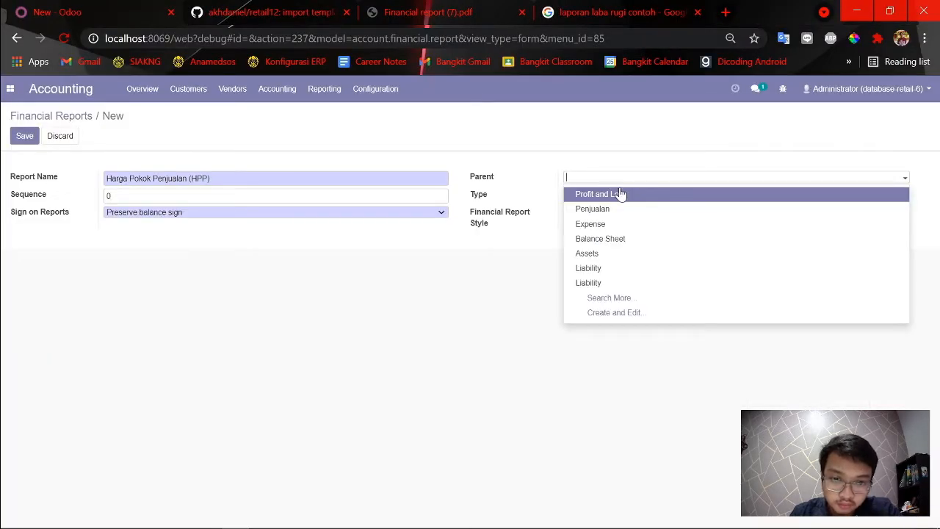
left_click(621, 196)
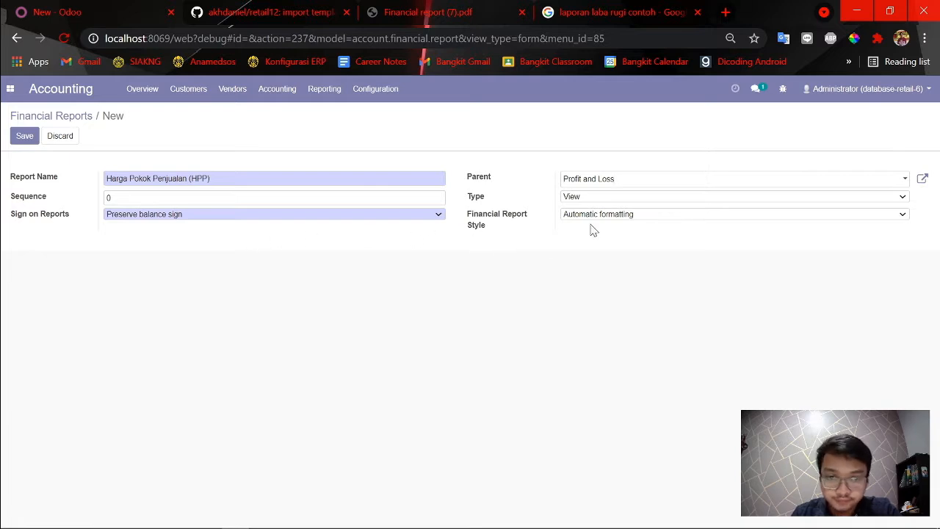
left_click(609, 218)
left_click(609, 218)
left_click(609, 218)
left_click(607, 198)
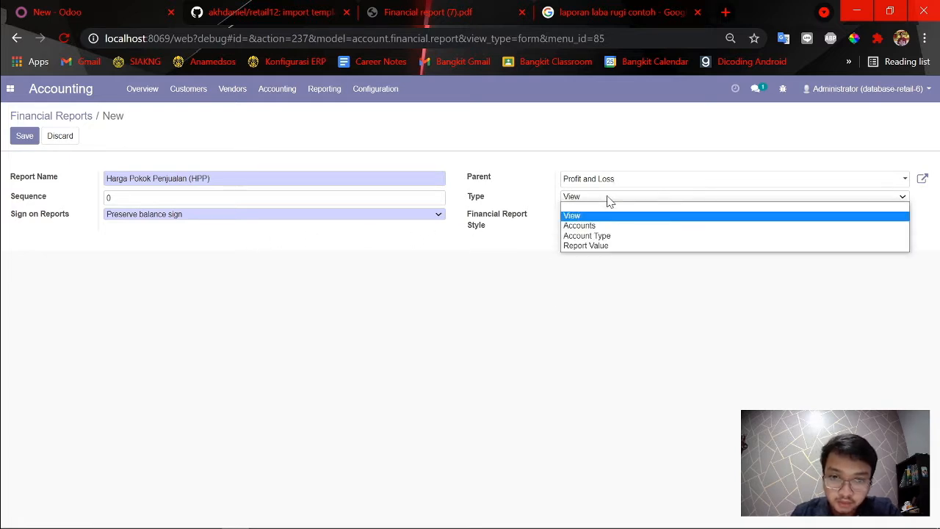
left_click(604, 237)
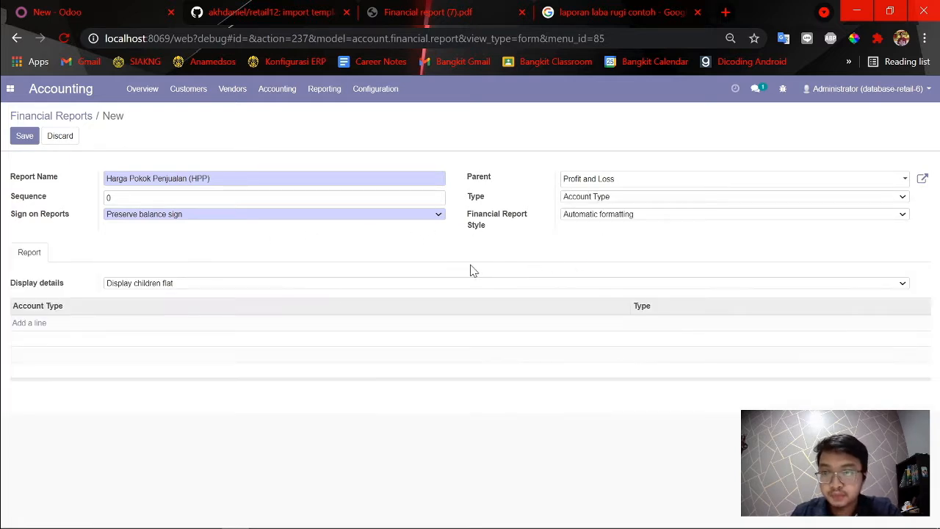
- Add the Cost of Revenue account type to the Harga Pokok Penjualan (HPP) report
left_click(37, 325)
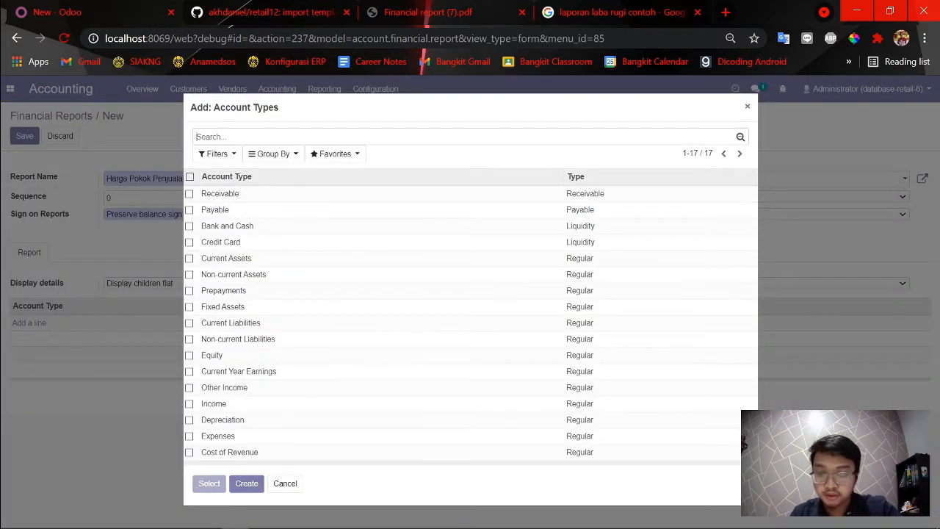
type("cost")
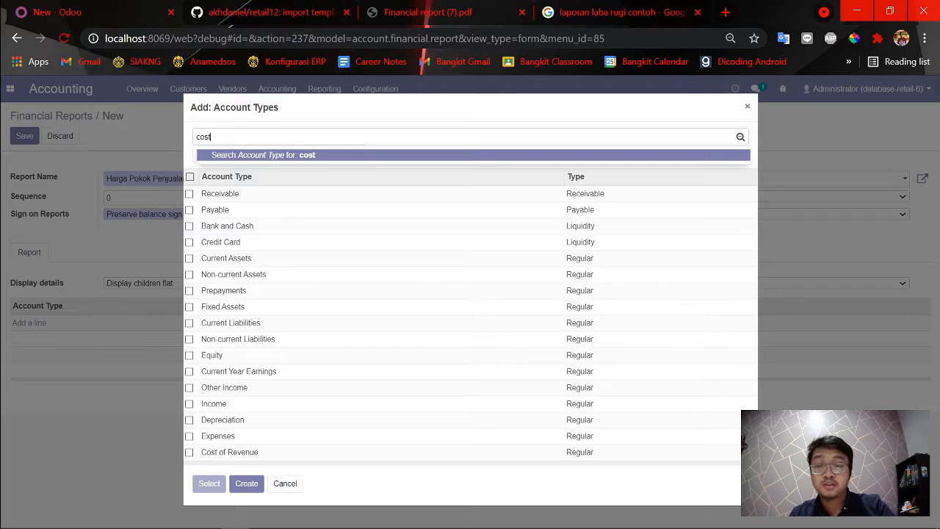
key("Return")
left_click(252, 194)
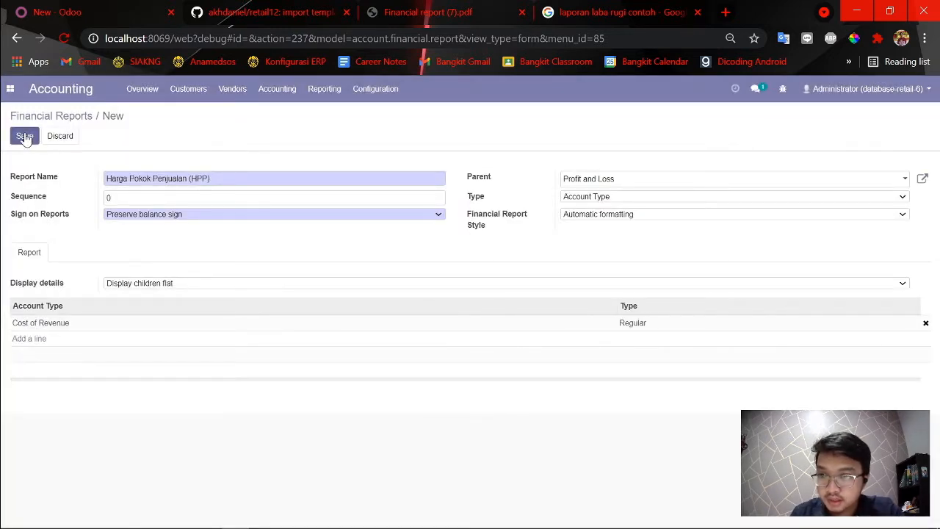
- Set the HPP report's sequence to 20 as in the CSV in Visual Studio Code, save it in Chrome and return to the Financial Reports list
key("alt+Tab")
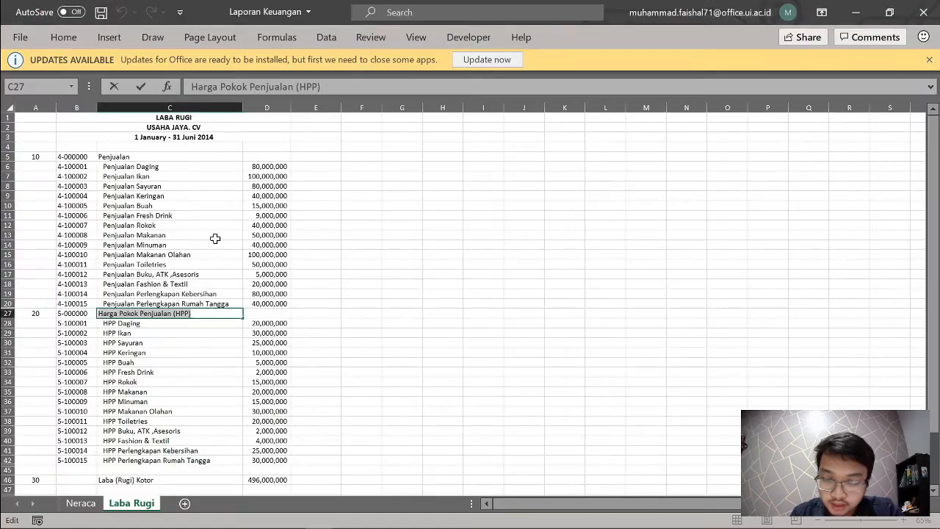
key("alt+Tab")
key("alt+Tab")
scroll(313, 194, "left", 5)
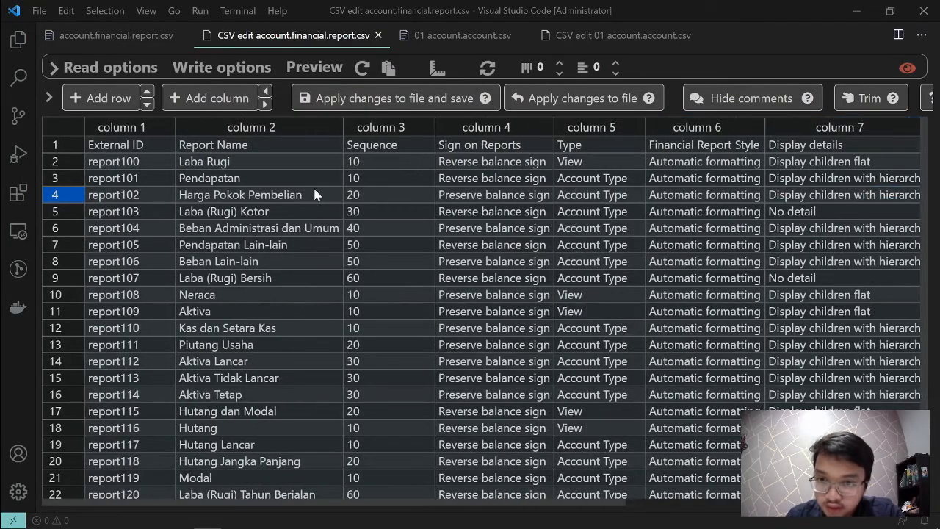
left_click(348, 200)
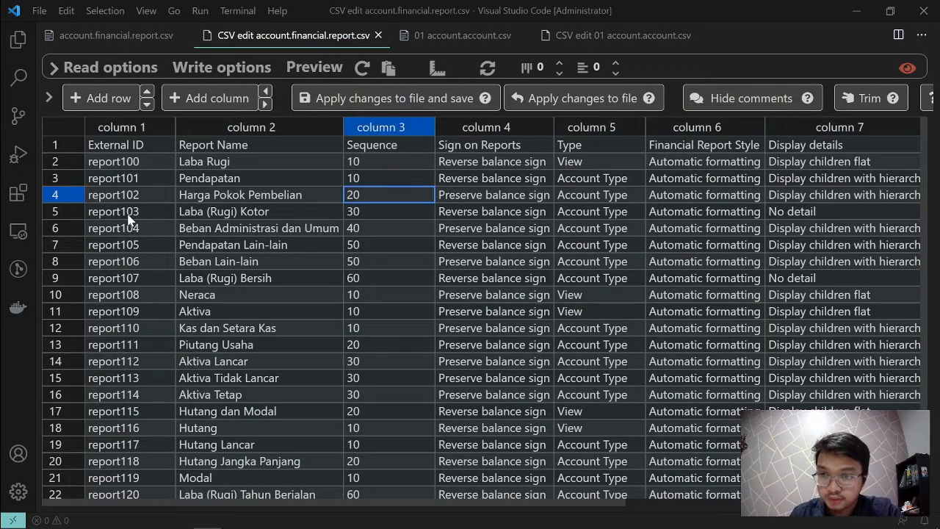
key("alt+Tab")
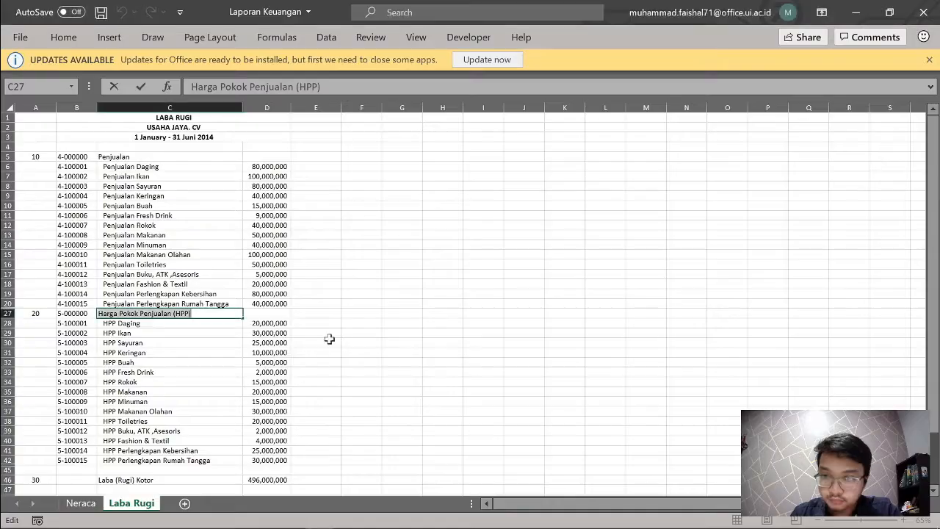
key("alt+Tab")
key("Tab")
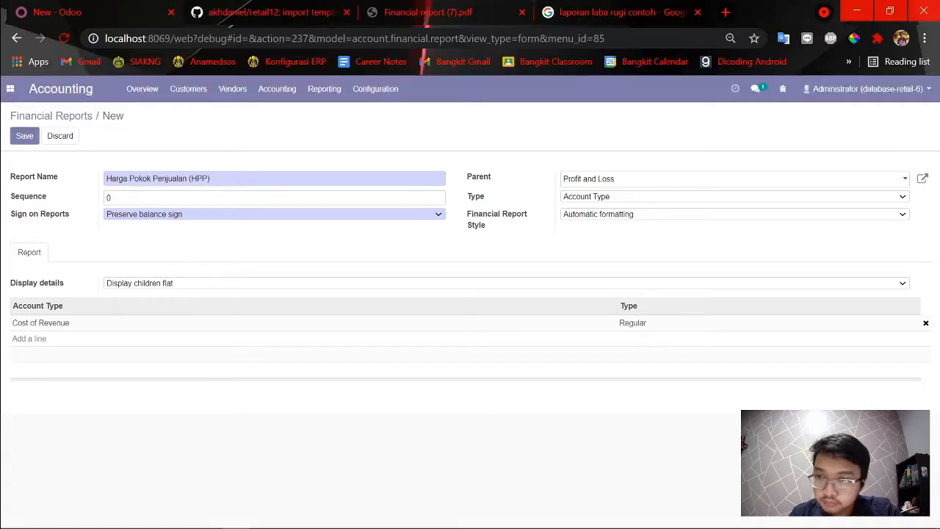
left_click(21, 137)
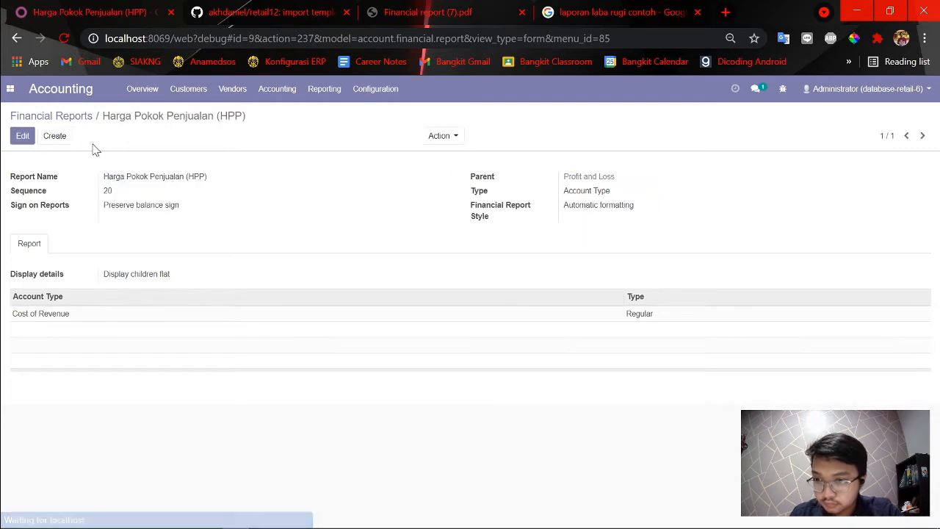
left_click(40, 118)
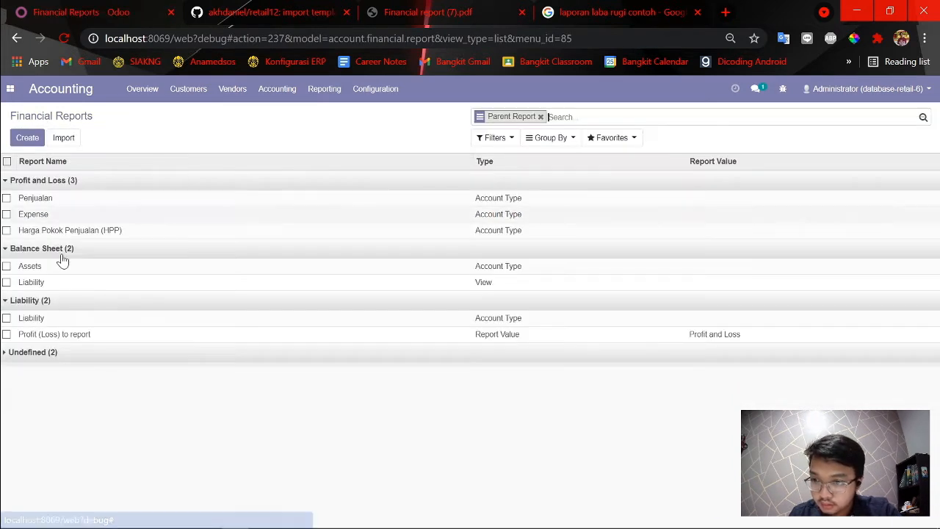
- Set the Penjualan report's sequence to 10 following the CSV, save it and return to the Financial Reports list
left_click(46, 204)
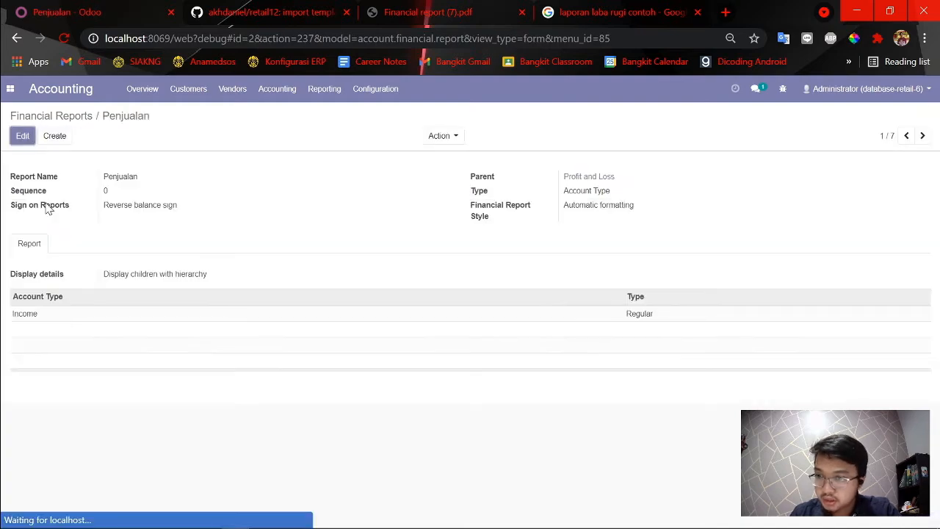
key("alt+Tab")
key("alt+Tab")
key("Tab")
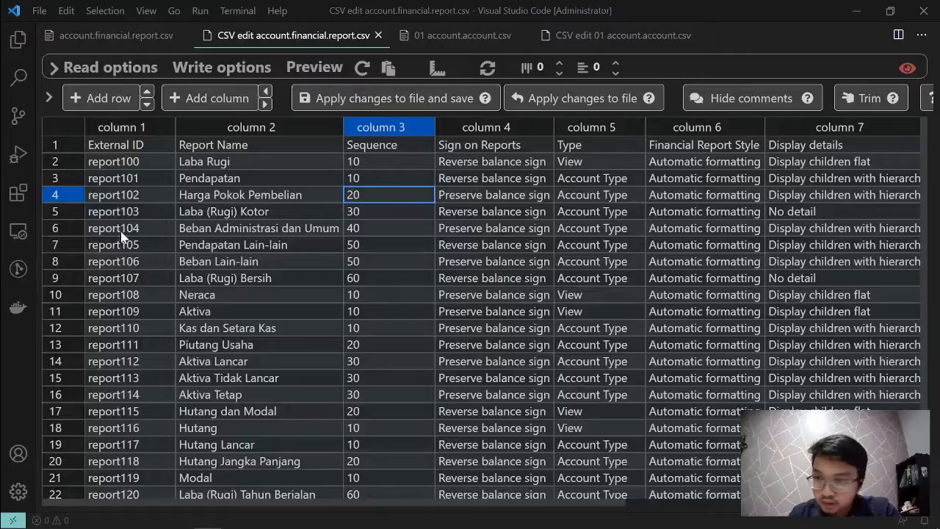
key("alt+Tab")
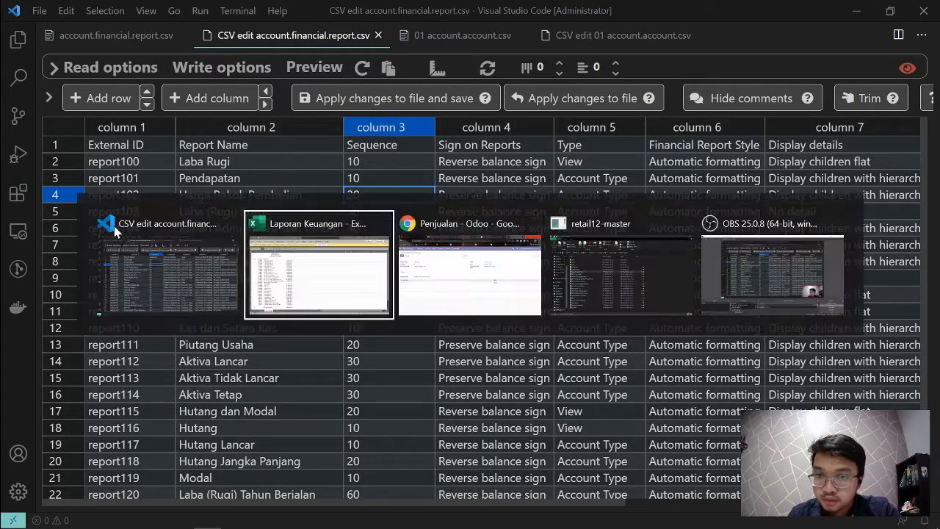
key("alt+Tab")
key("Tab")
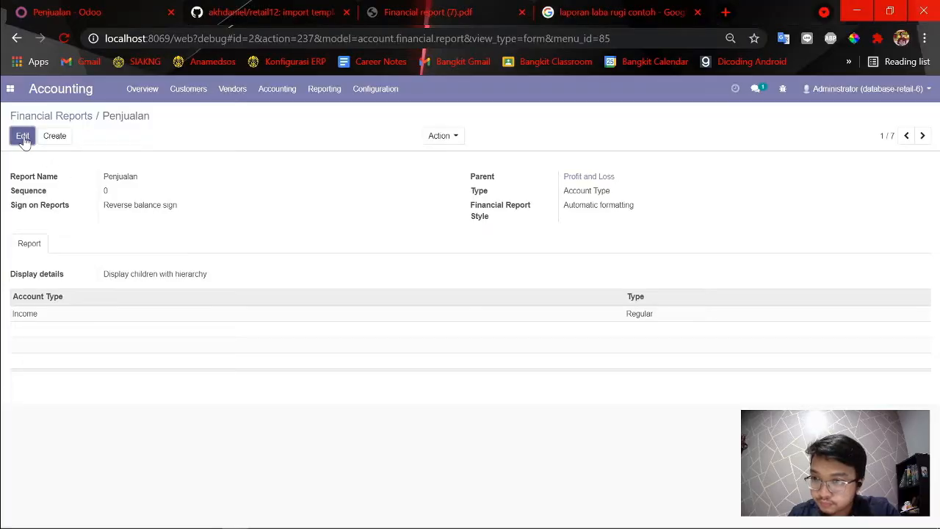
left_click(28, 138)
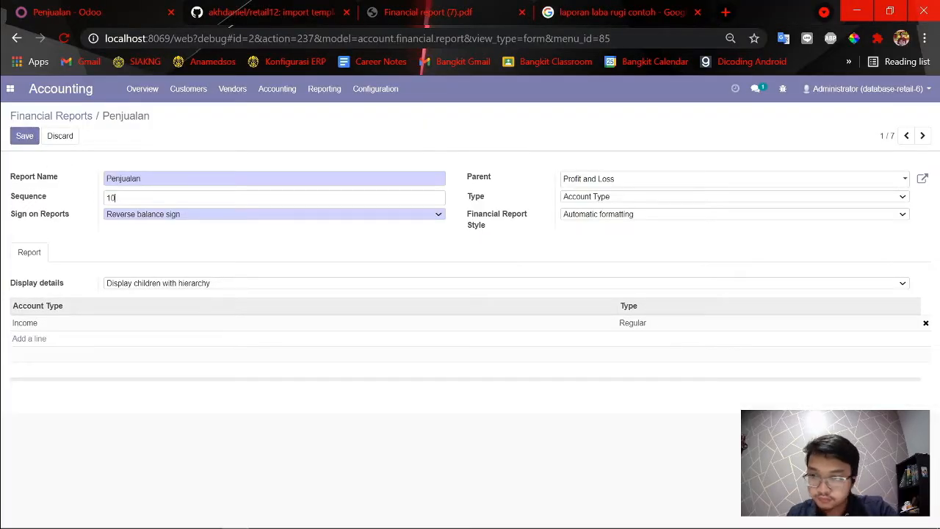
left_click(24, 137)
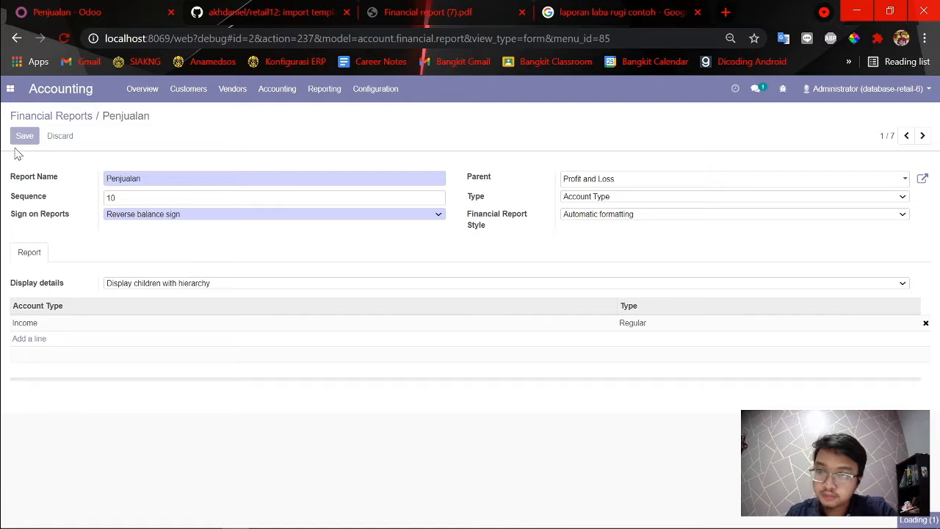
left_click(20, 116)
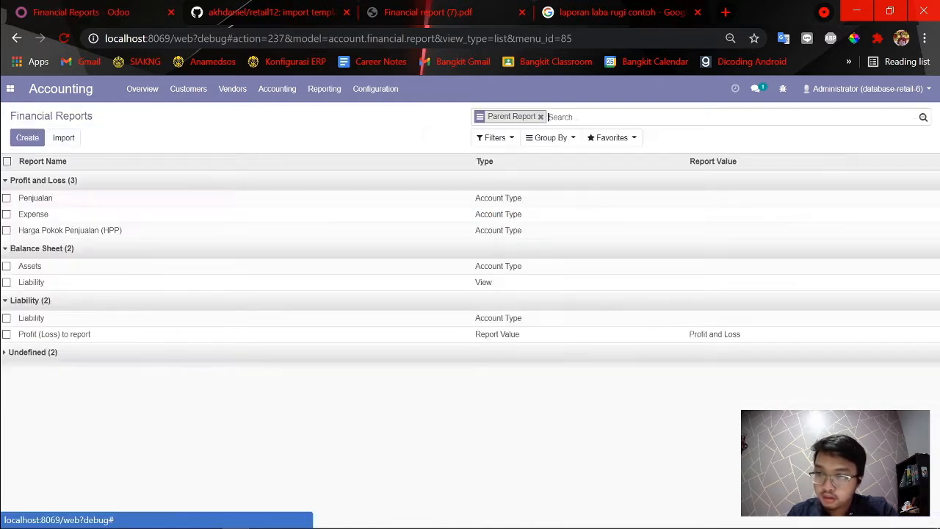
- Examine the Laba (Rugi) Kotor line in Excel's Laba Rugi sheet and its row in Visual Studio Code for sequence, sign, display details and account types
key("alt+Tab")
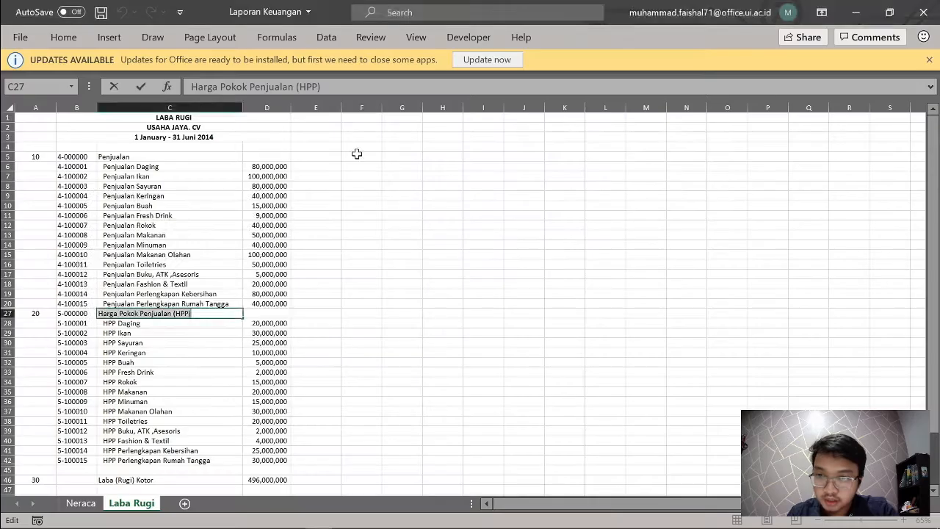
key("alt+Tab")
key("alt+Tab")
key("alt+Tab")
scroll(311, 294, "down", 4)
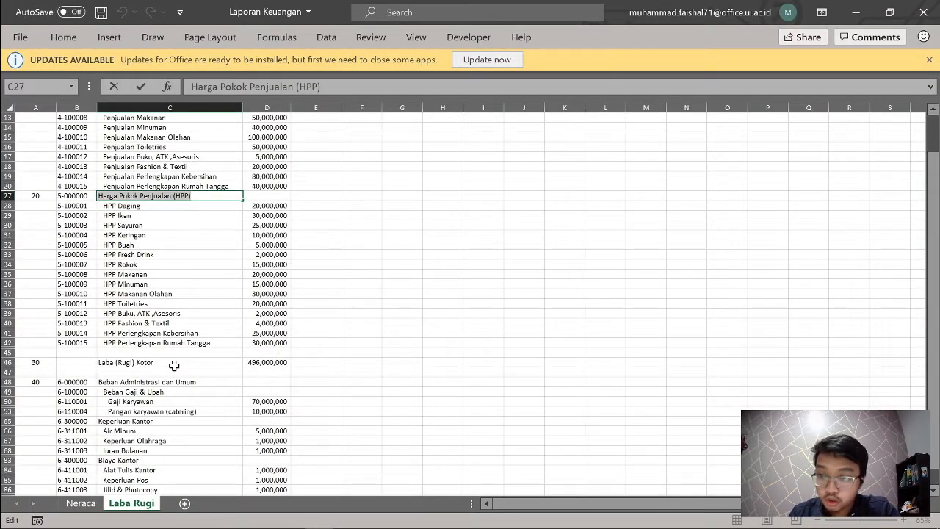
key("alt+Tab")
left_click(219, 213)
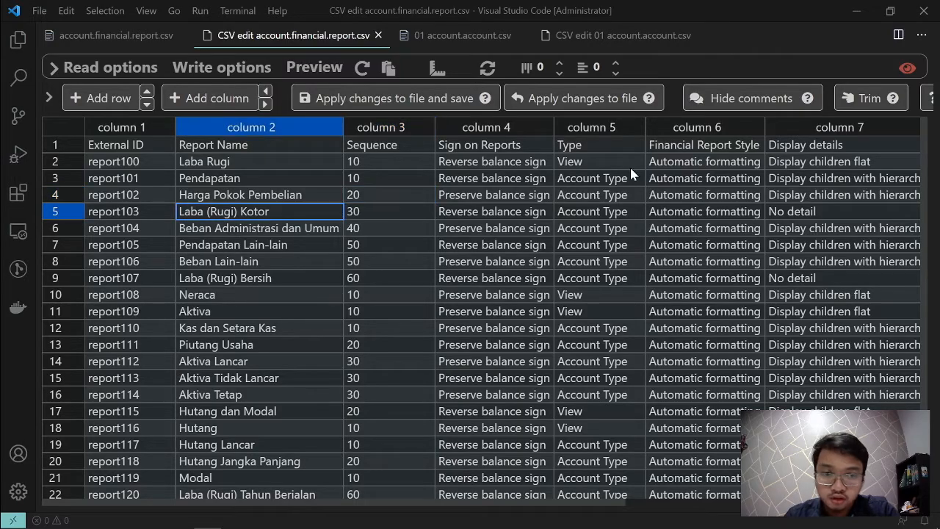
scroll(691, 192, "right", 5)
scroll(780, 228, "right", 4)
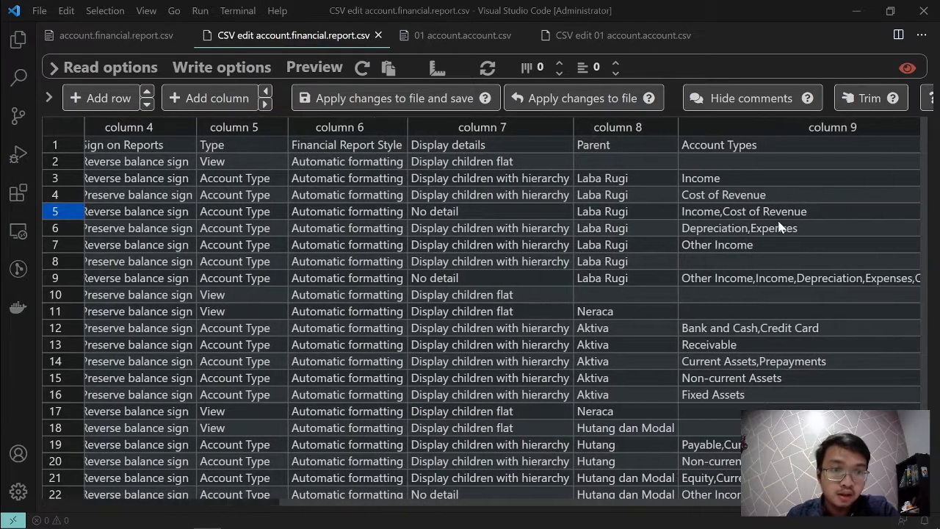
scroll(777, 219, "left", 8)
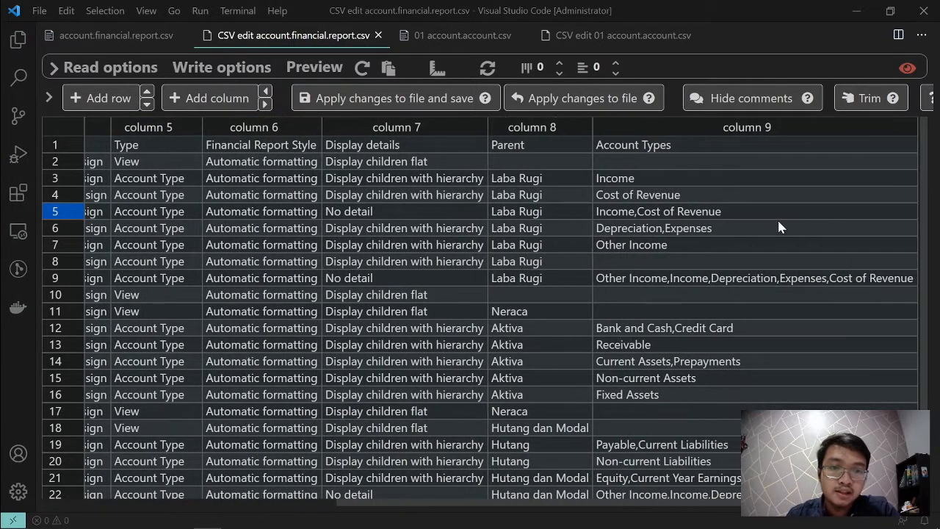
scroll(734, 235, "right", 1)
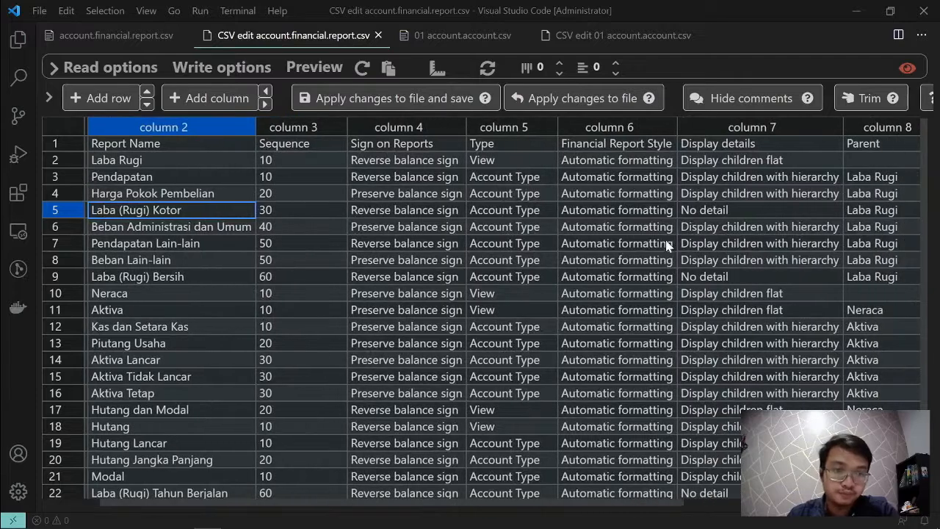
scroll(654, 246, "right", 8)
scroll(646, 243, "left", 1)
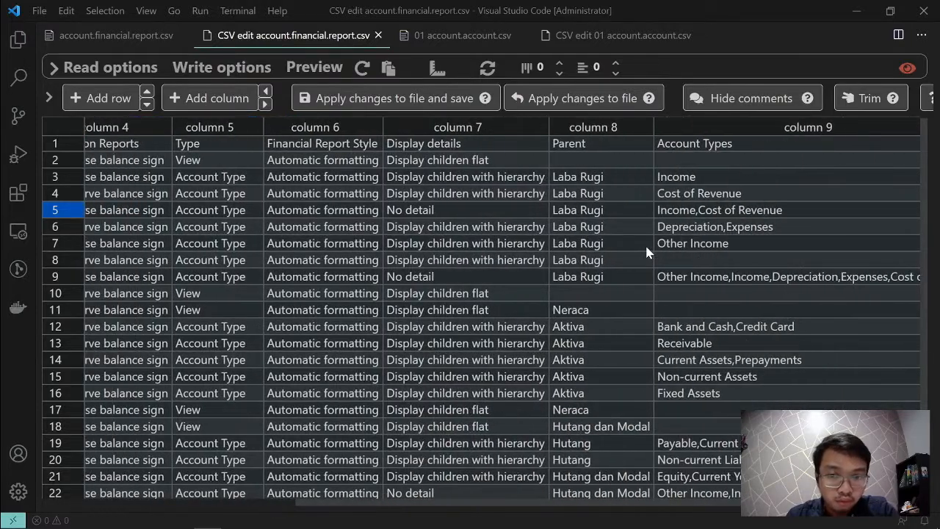
scroll(646, 248, "left", 1)
scroll(646, 250, "left", 2)
scroll(794, 221, "left", 5)
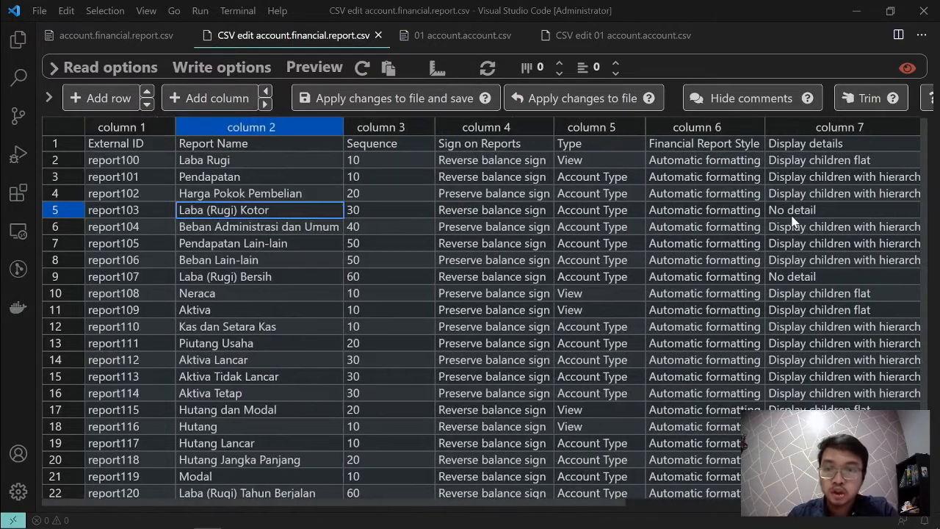
scroll(288, 210, "right", 3)
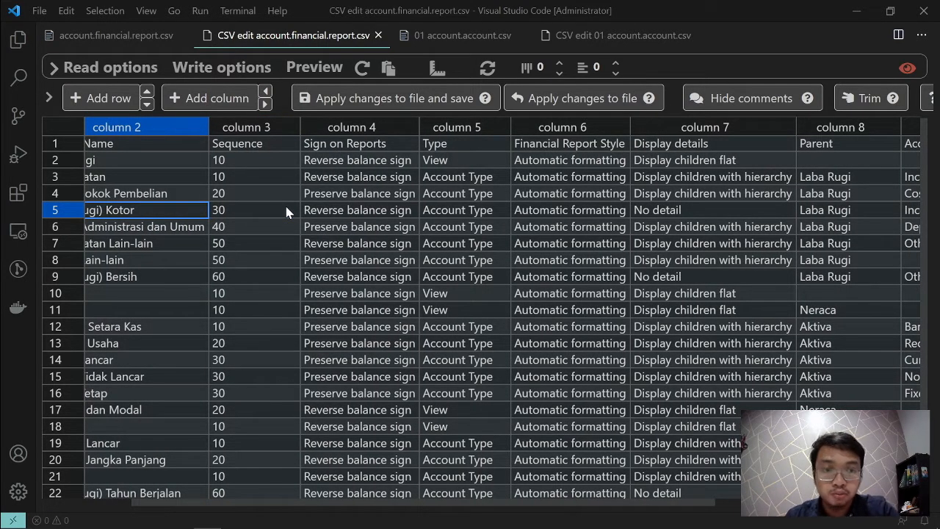
scroll(321, 189, "left", 3)
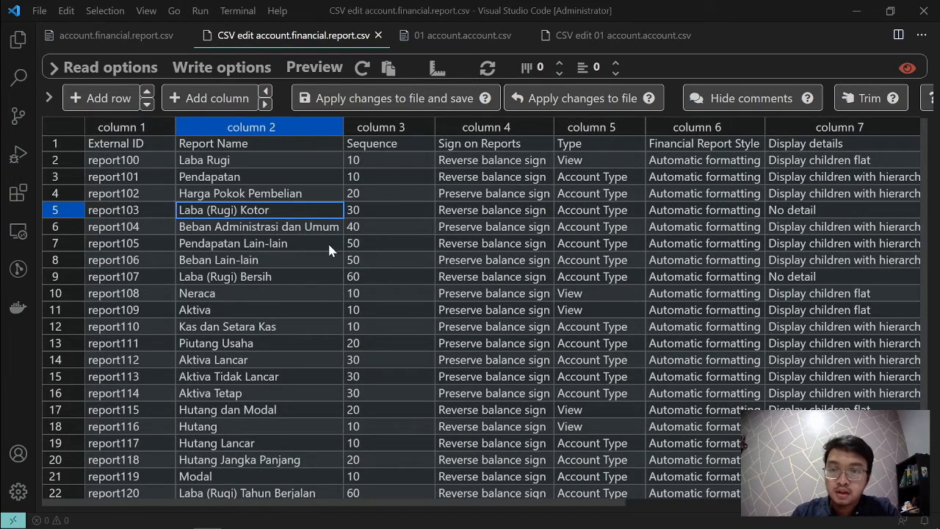
- Switch to Chrome and create a new financial report named "Laba Rugi (Kotor)"
key("alt+Tab")
key("alt+Tab")
key("Tab")
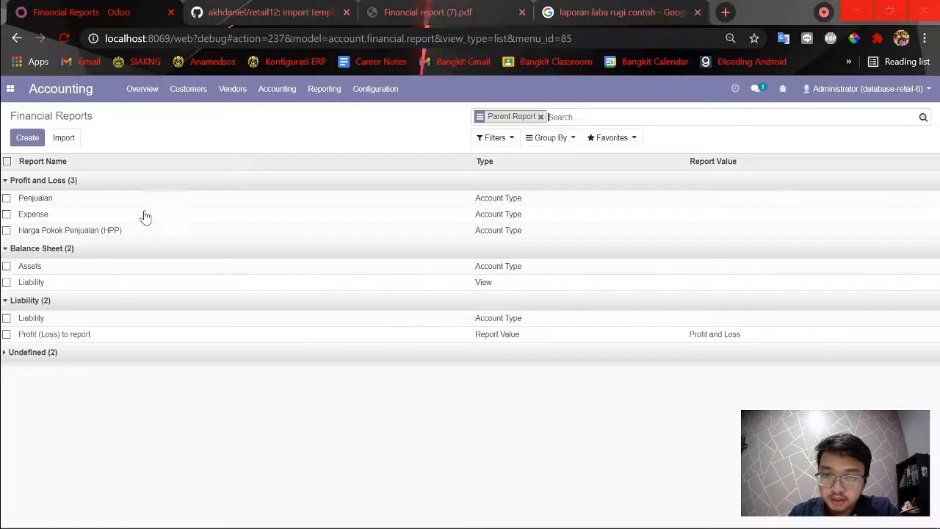
left_click(27, 137)
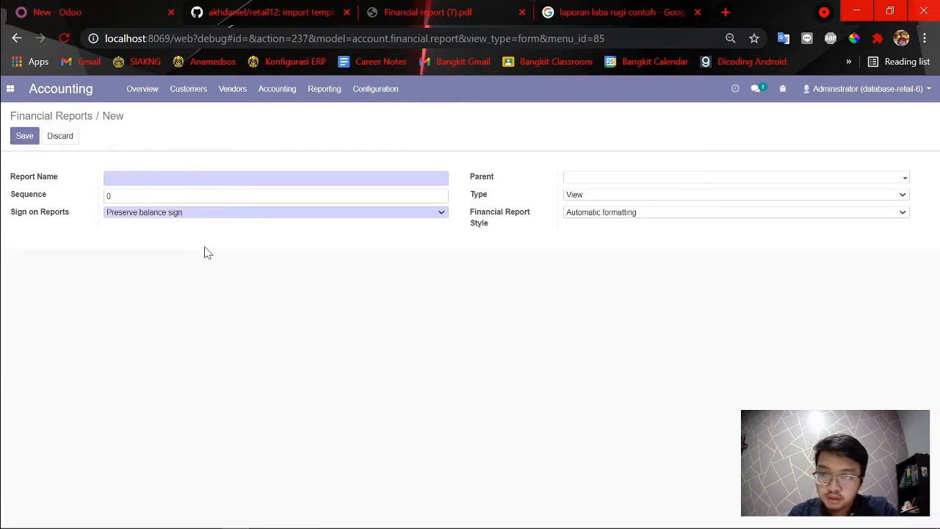
type("Laba Rugi (Kotor")
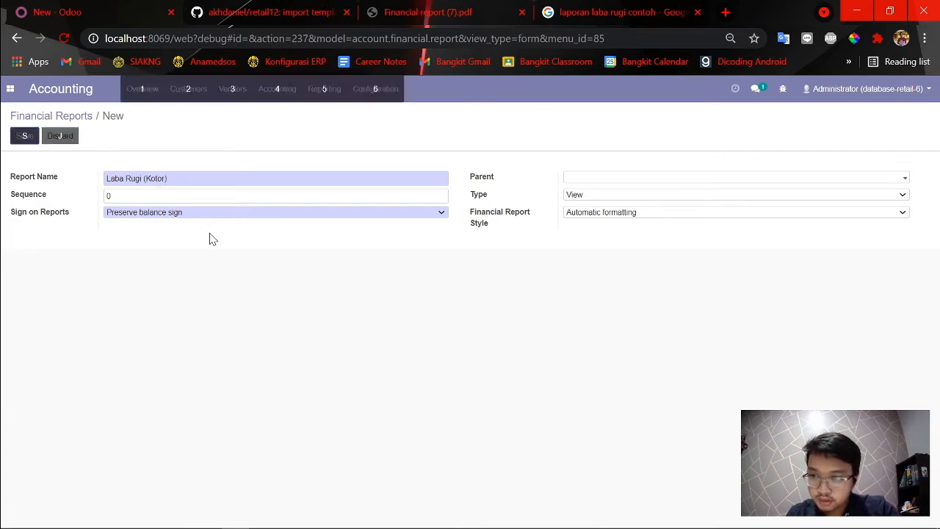
- Set the new report's sequence to 30 and its sign to Reverse balance sign, following the CSV in Visual Studio Code
key("alt+Tab")
key("Tab")
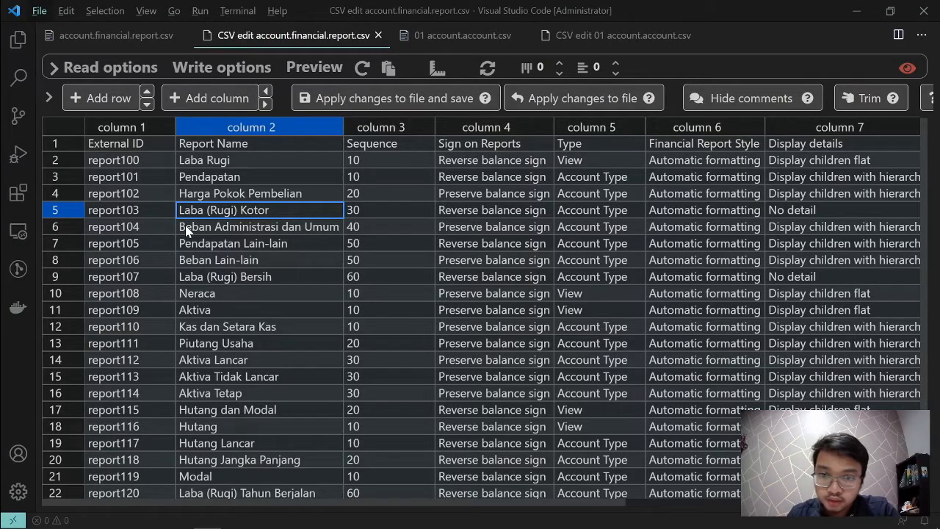
key("alt+Tab")
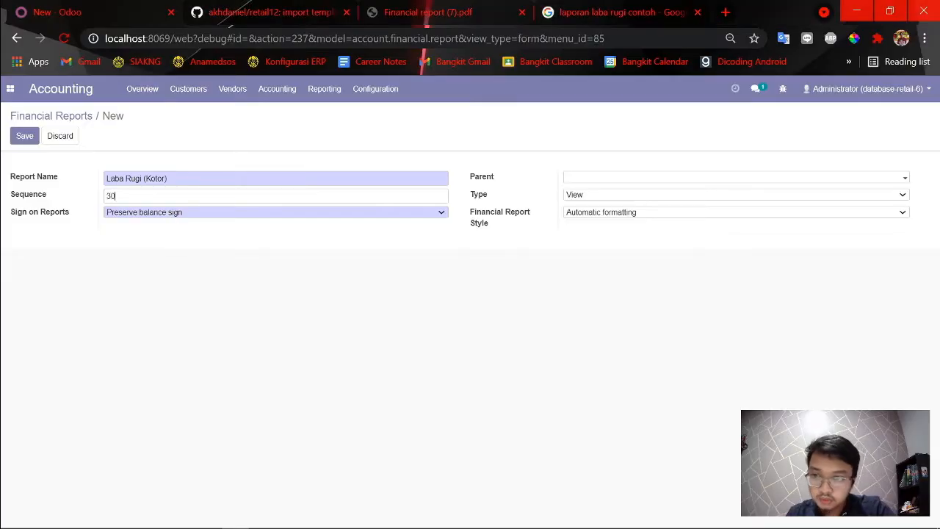
left_click(115, 214)
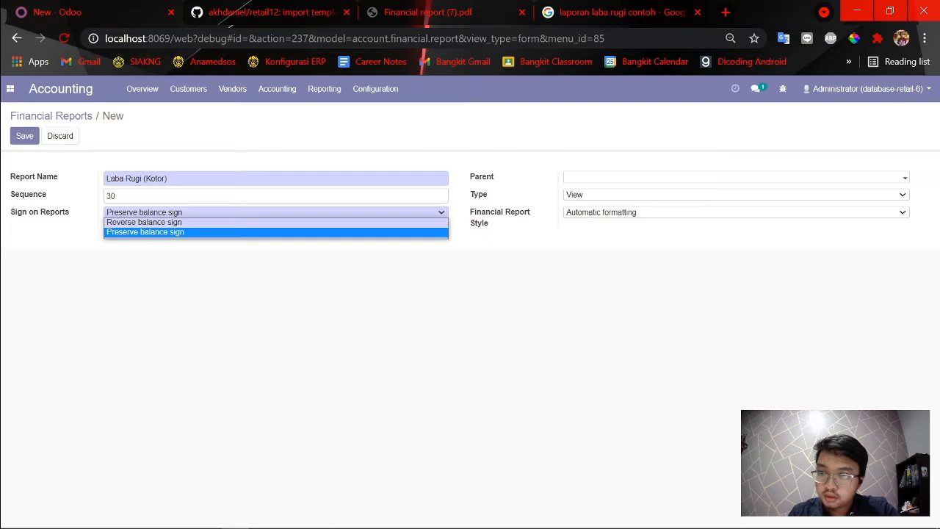
left_click(117, 223)
key("alt+Tab")
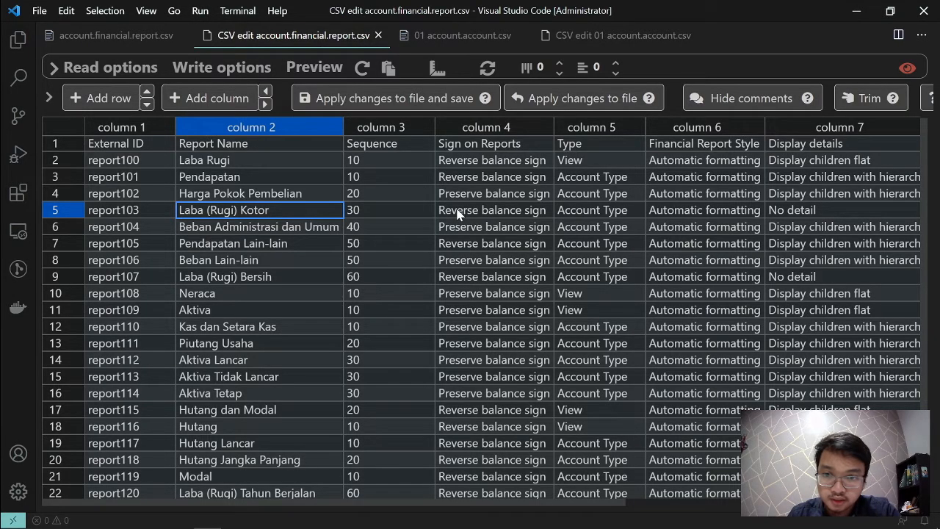
key("alt+Tab")
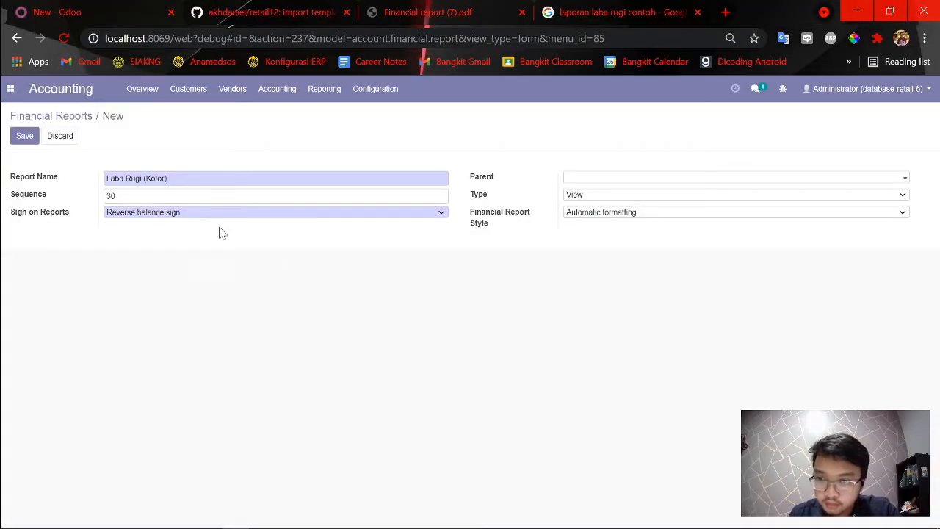
- Check the Laba (Rugi) Kotor row in the CSV, and set the report's parent to Profit and Loss and its type to Account Type
left_click(578, 177)
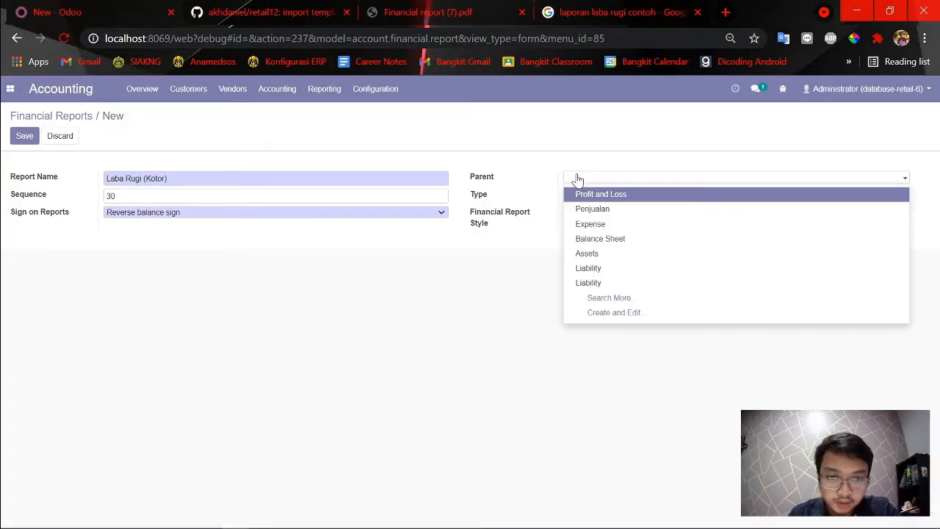
key("Escape")
key("alt+Tab")
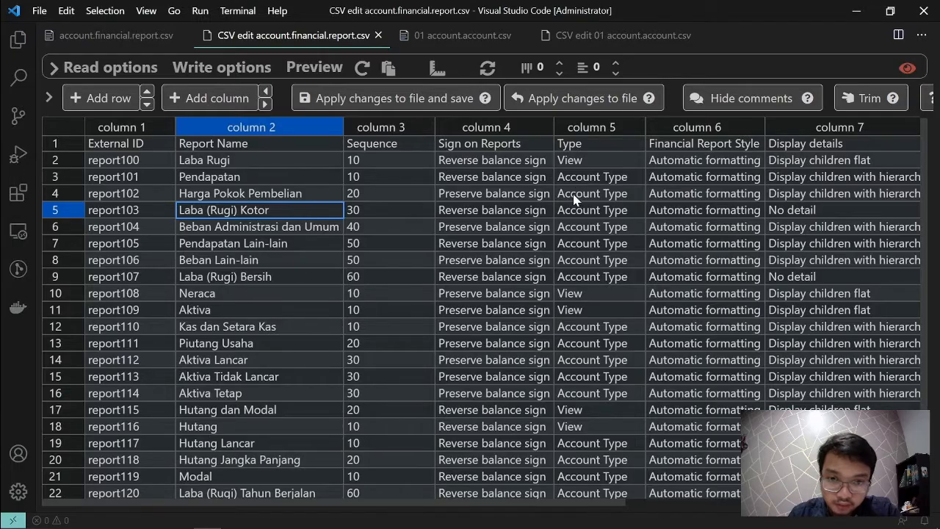
left_click(608, 213)
scroll(696, 218, "right", 5)
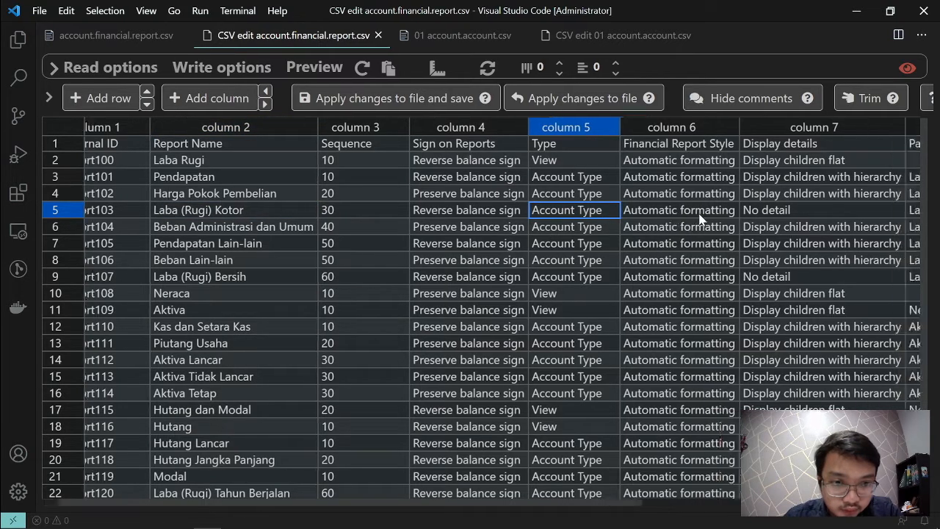
key("alt+Tab")
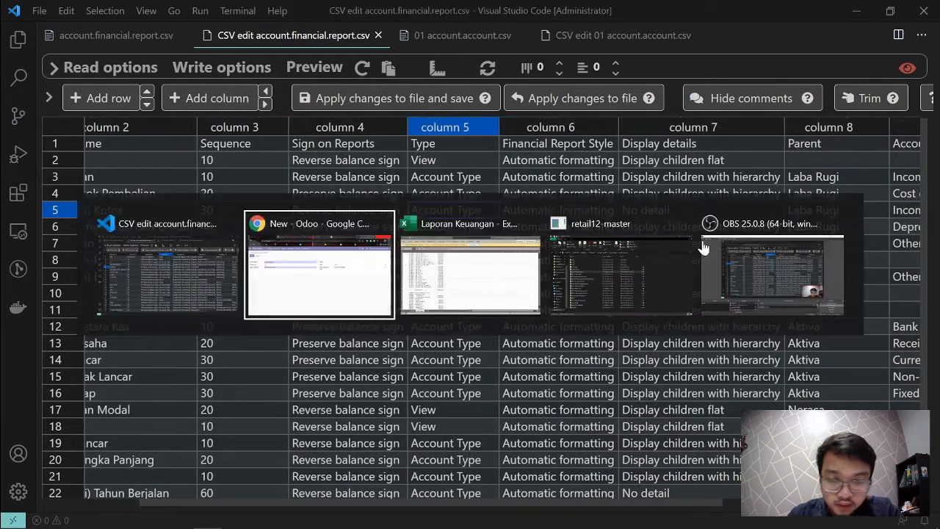
left_click(604, 178)
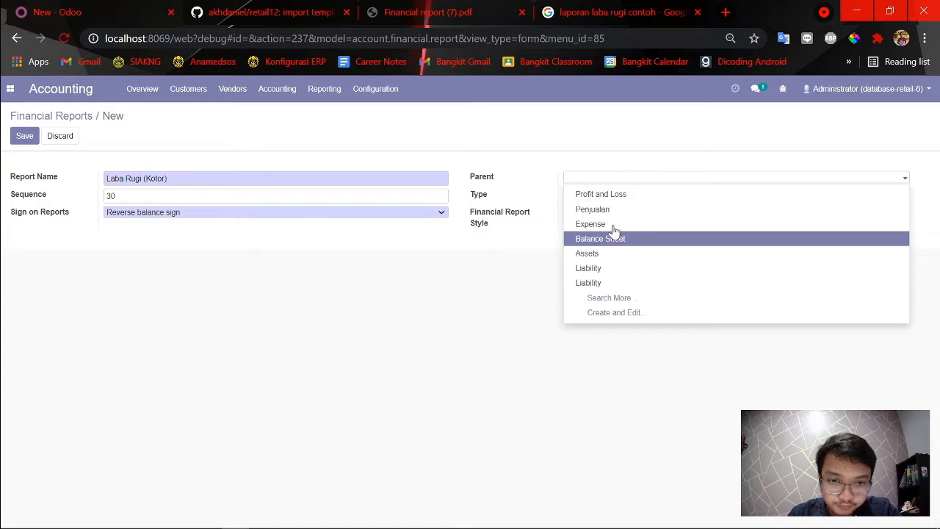
left_click(611, 195)
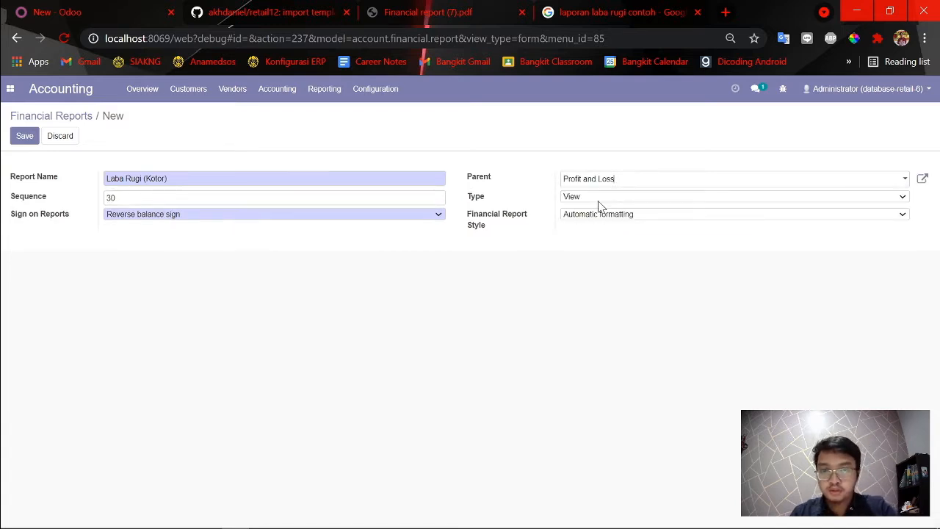
left_click(600, 199)
left_click(599, 236)
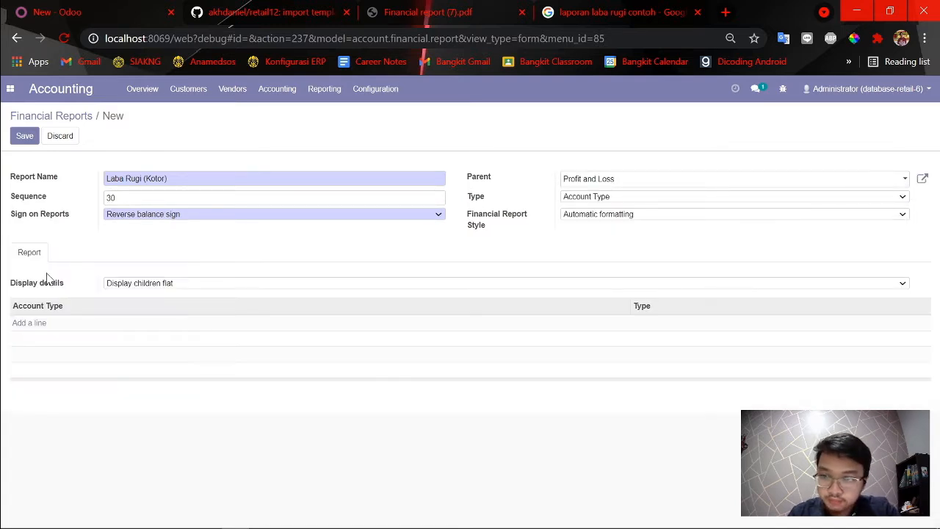
- Add the Income and Cost of Revenue account types to the Laba Rugi (Kotor) report
left_click(30, 329)
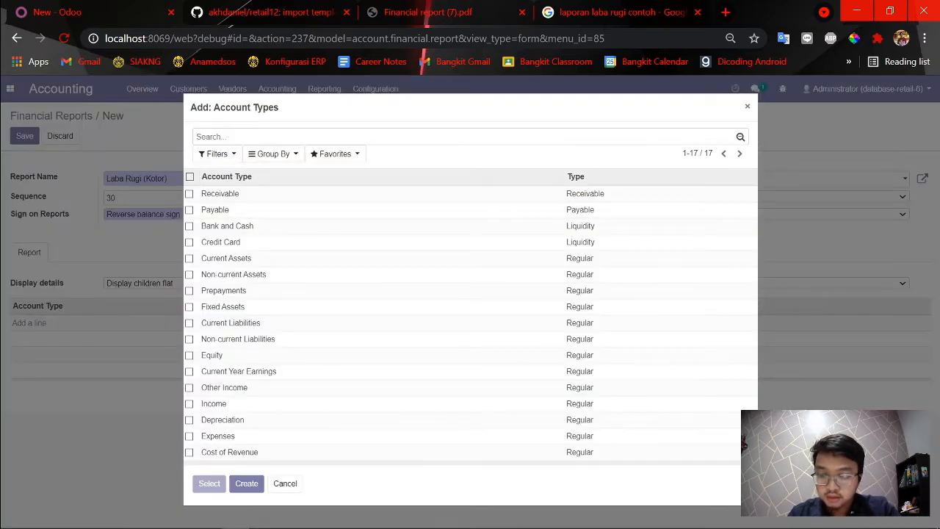
type("income")
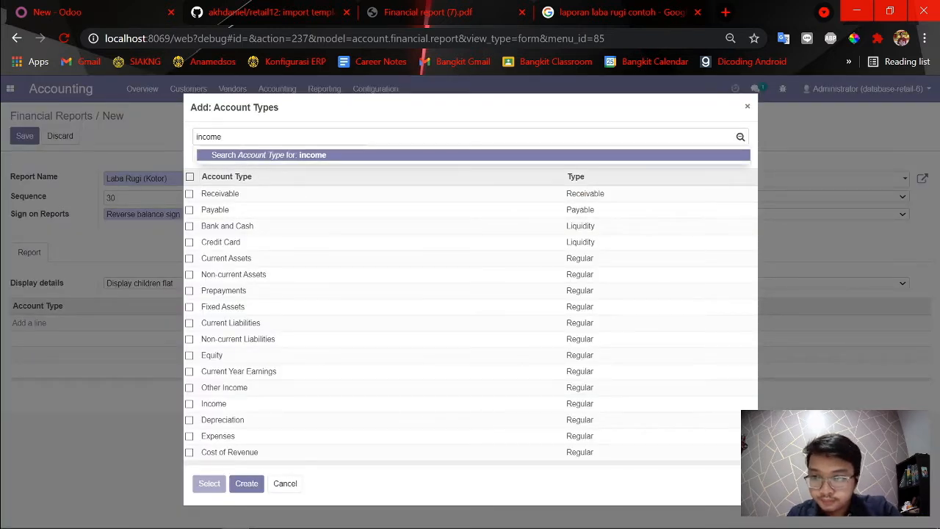
left_click(266, 155)
left_click(204, 233)
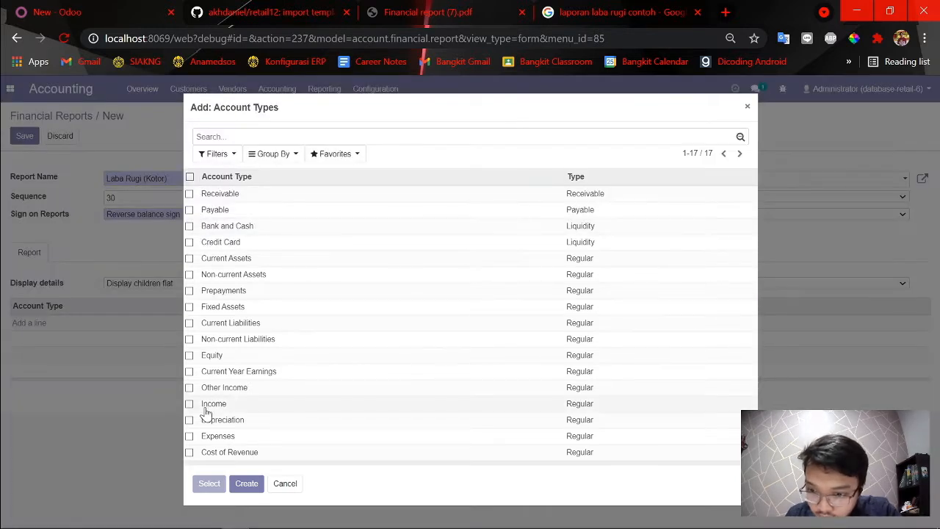
left_click(191, 406)
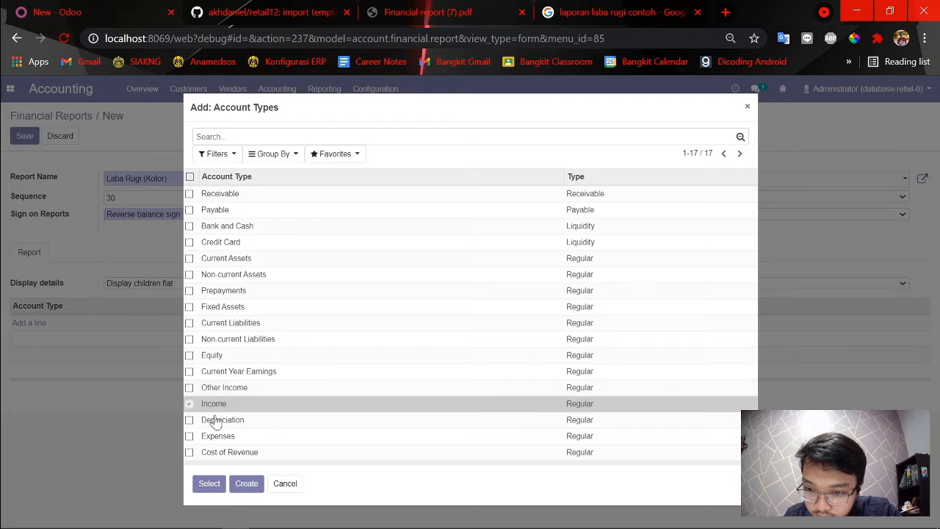
left_click(190, 452)
left_click(209, 483)
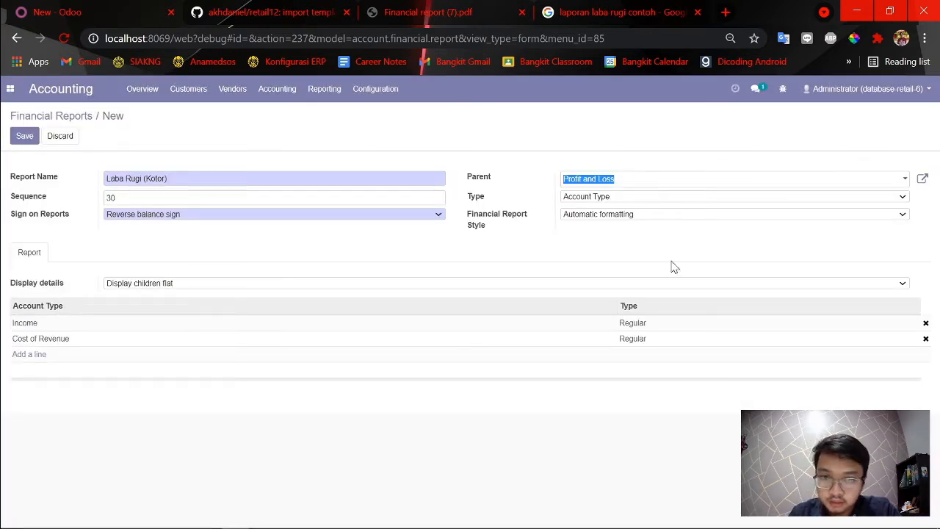
- Compare the report with its CSV row in Visual Studio Code, save it in Chrome and return to the Financial Reports list
key("alt+Tab")
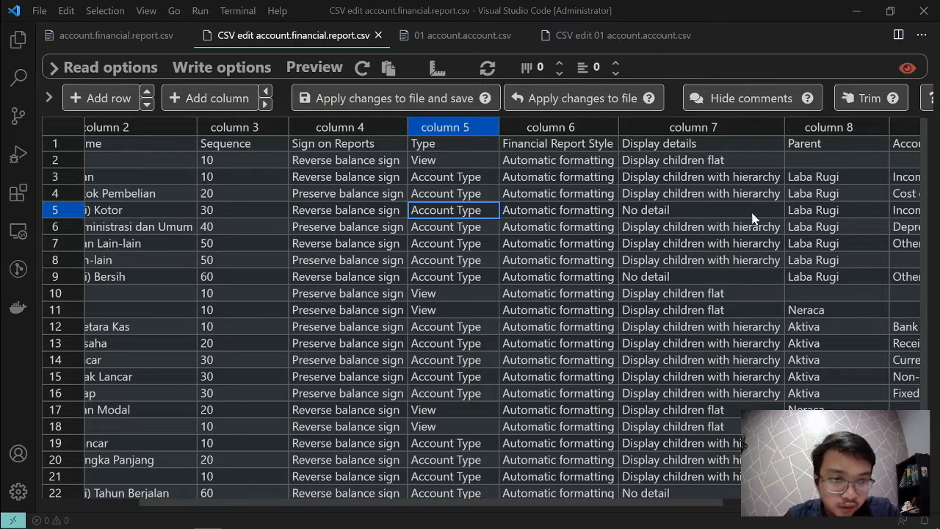
scroll(753, 217, "right", 6)
scroll(811, 218, "left", 5)
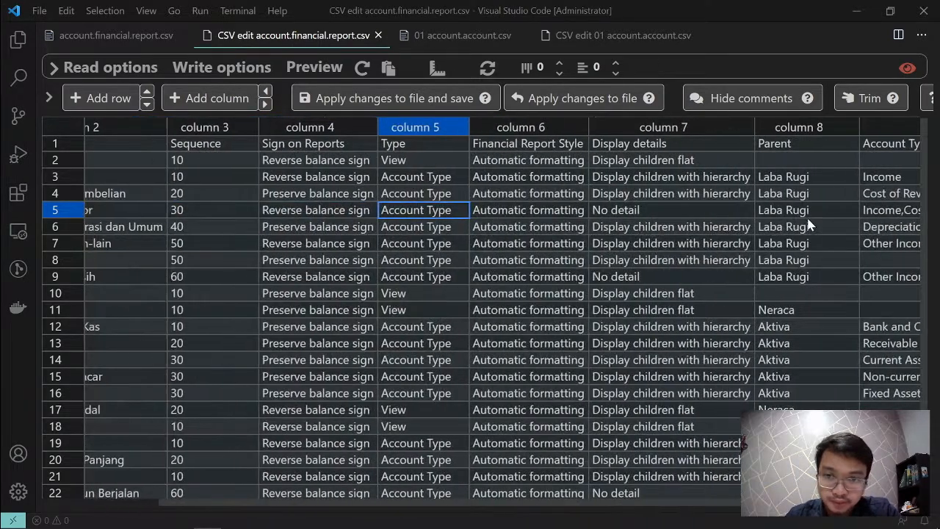
scroll(807, 224, "left", 1)
key("alt+Tab")
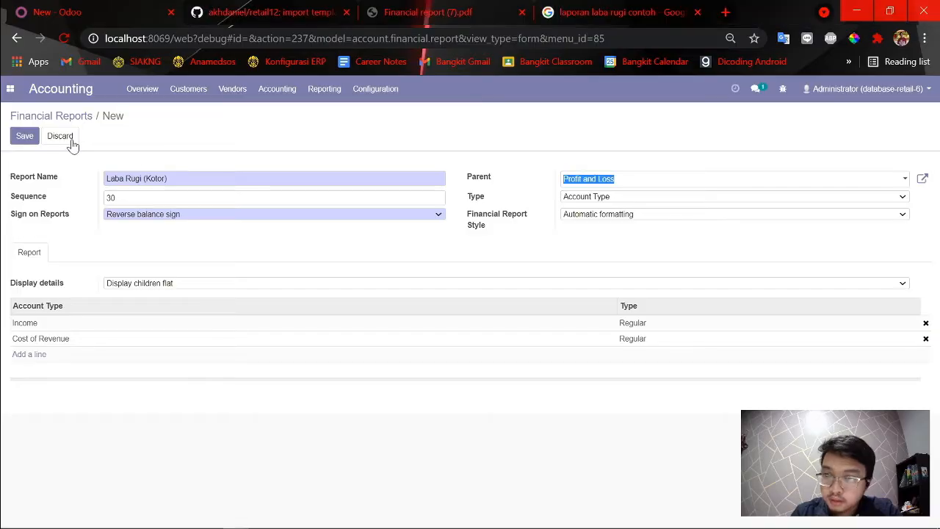
left_click(25, 136)
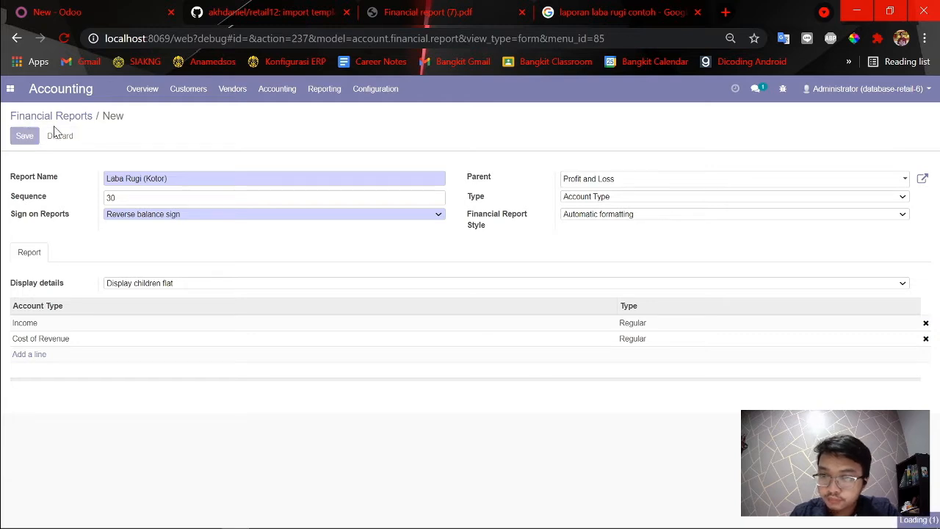
left_click(63, 117)
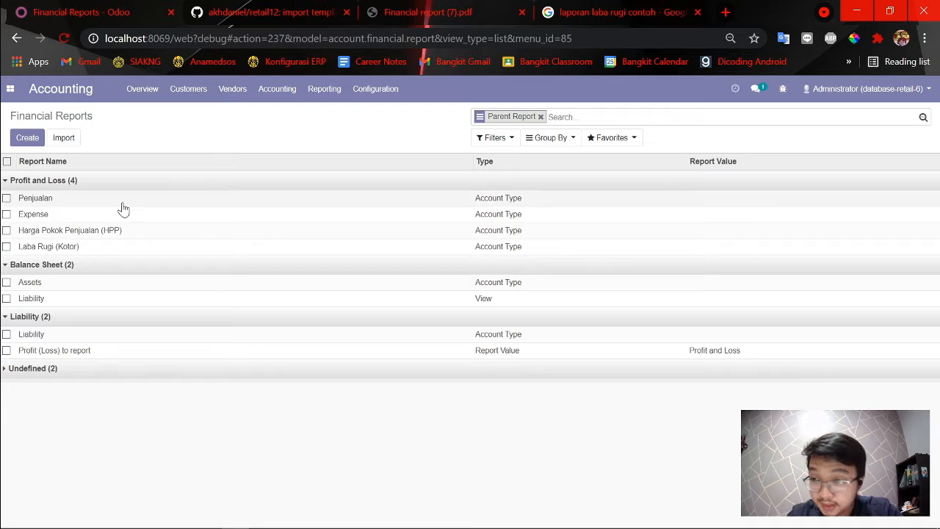
- Open the Penjualan report for editing and set its Sign on Reports to Preserve balance sign
left_click(110, 206)
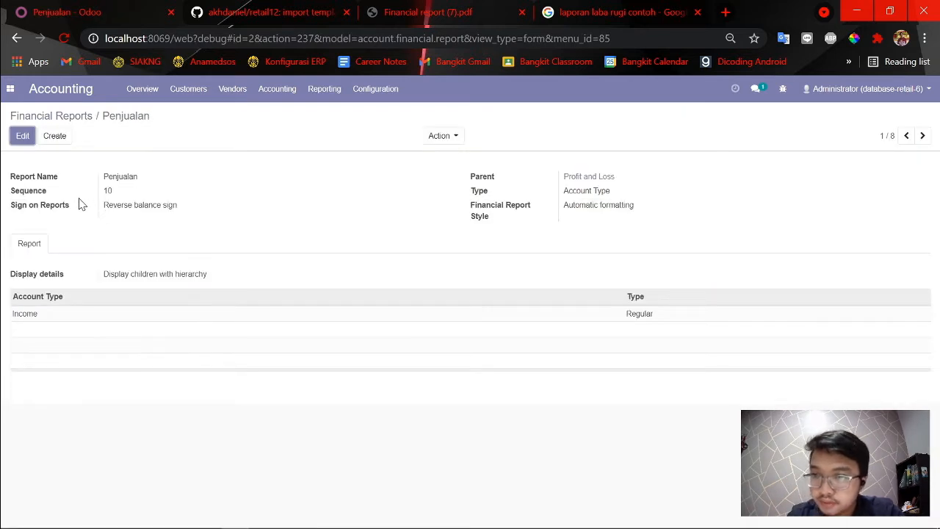
left_click(22, 136)
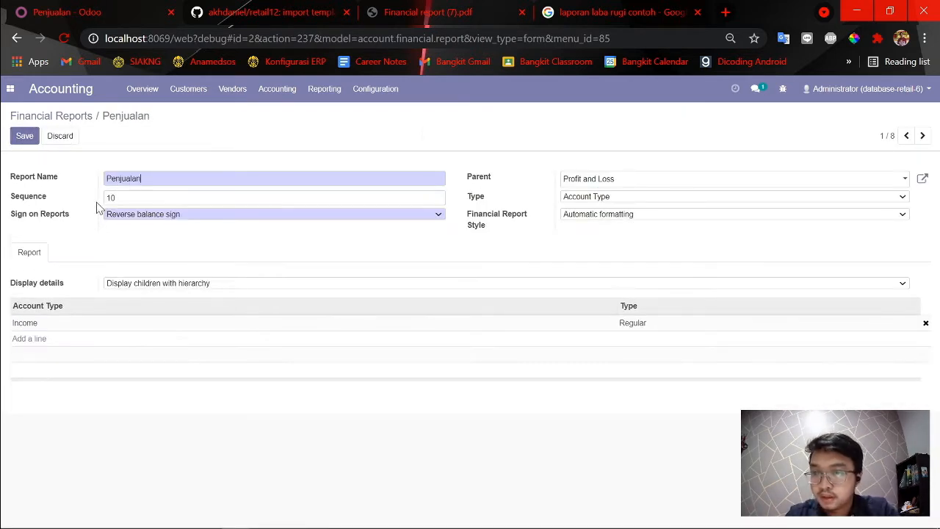
left_click(134, 213)
left_click(141, 233)
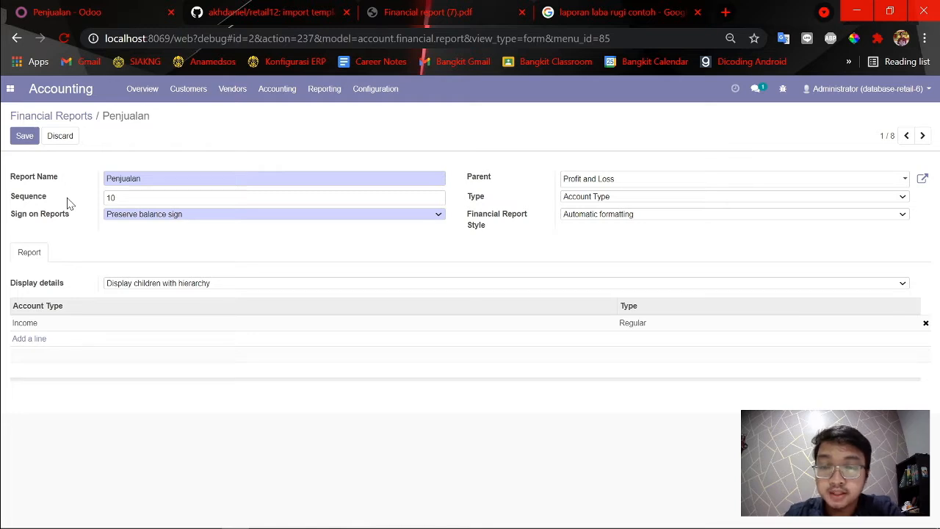
- Check the sign column in Visual Studio Code's CSV and set Penjualan's Sign on Reports back to Reverse balance sign in Chrome
key("alt+Tab")
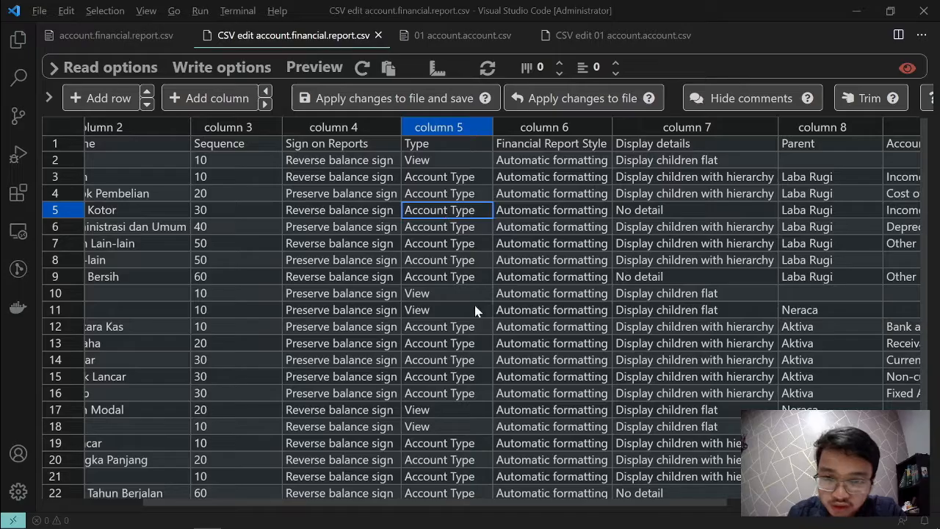
scroll(377, 266, "left", 5)
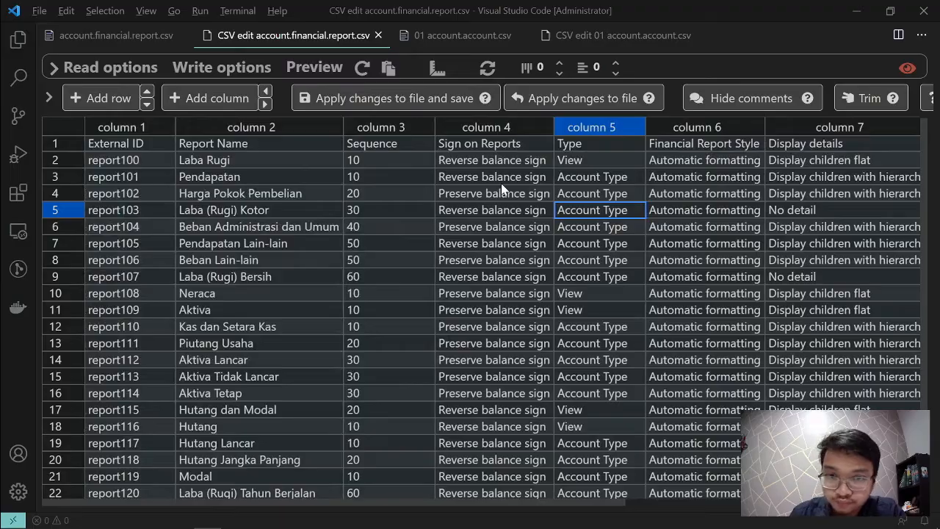
key("alt+Tab")
left_click(115, 215)
left_click(124, 226)
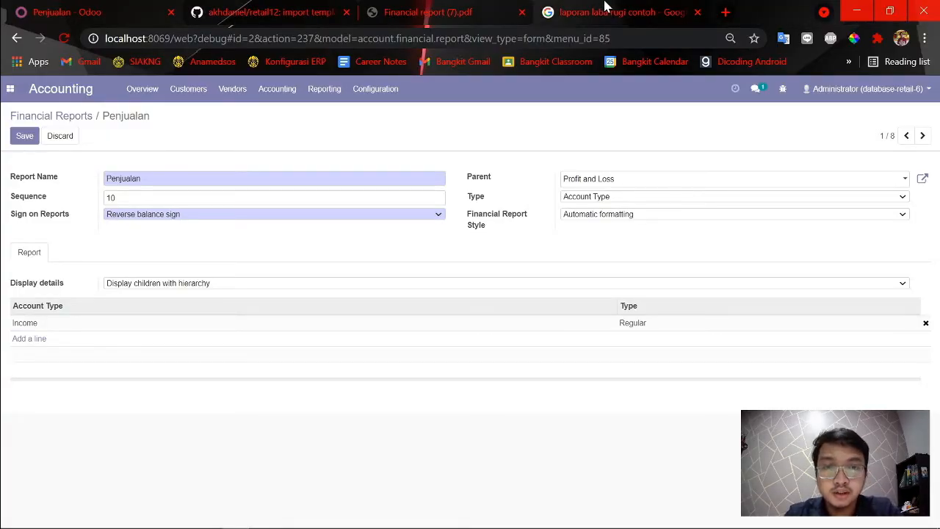
- Examine the sample laba rugi statements on Google and the Profit and Loss PDF, and bring up the retail12 repository on GitHub
left_click(582, 13)
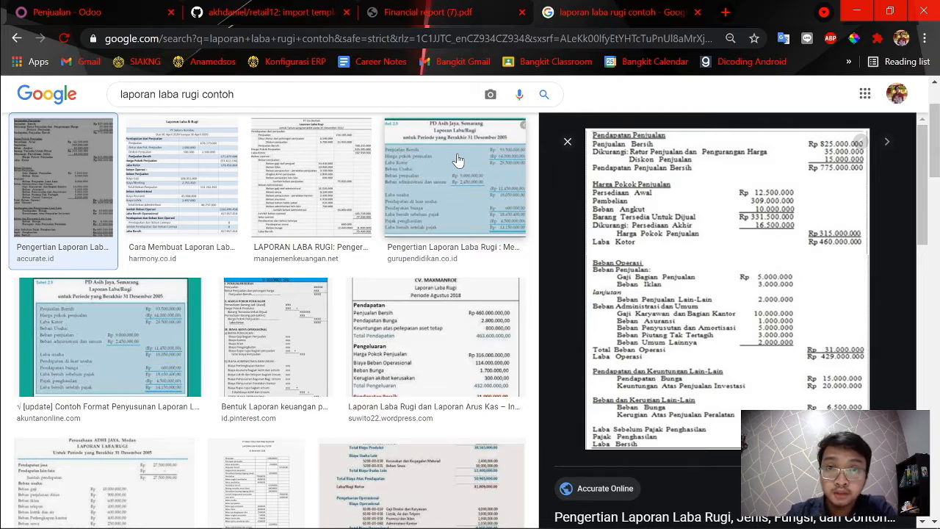
left_click(479, 13)
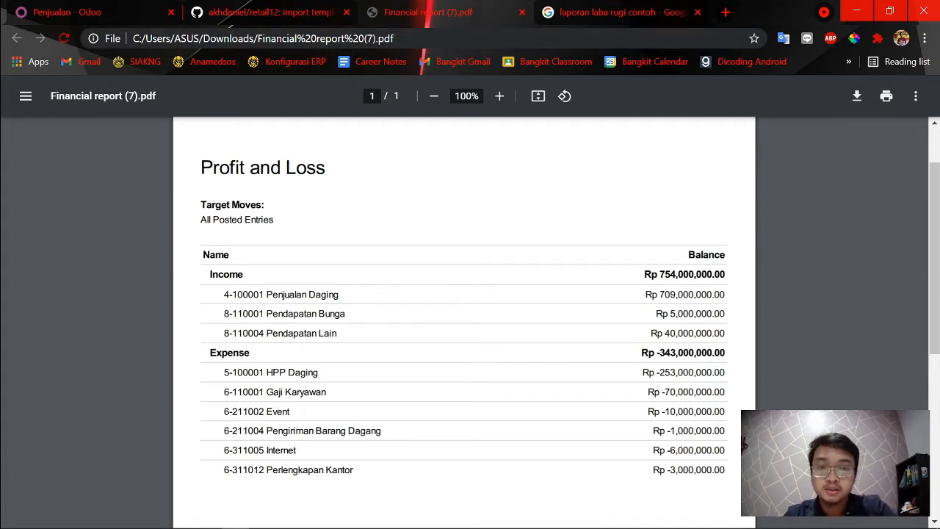
scroll(336, 214, "down", 5)
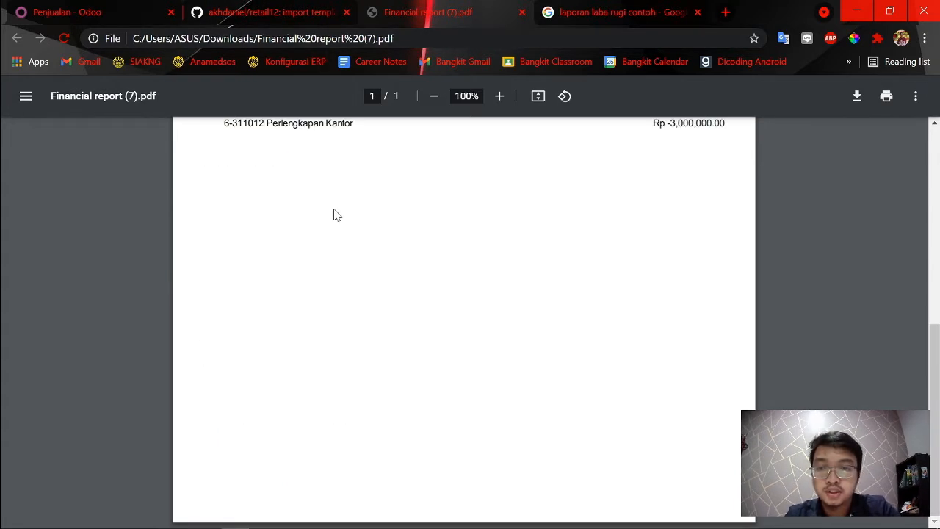
scroll(280, 209, "up", 4)
scroll(280, 209, "up", 3)
left_click(249, 12)
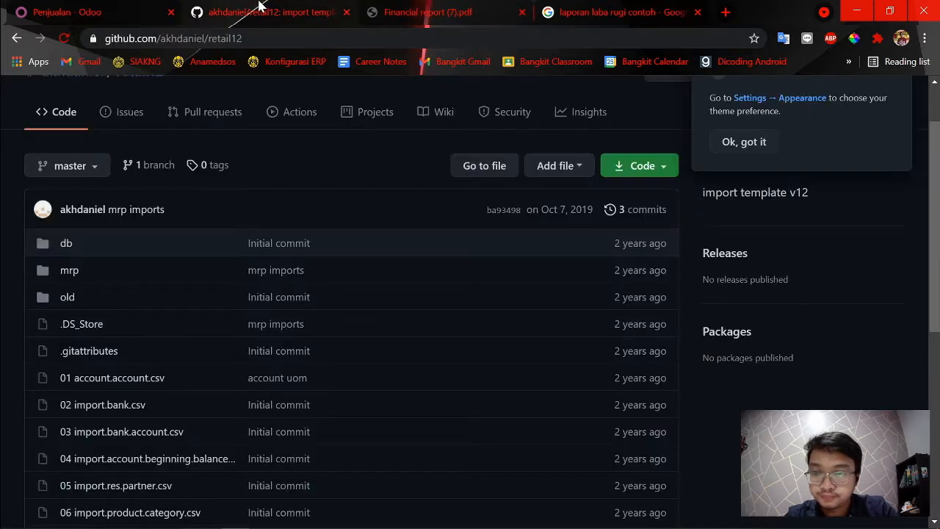
- Save the Penjualan report in Odoo, return to the Financial Reports list and open the Expense report under Profit and Loss
left_click(118, 9)
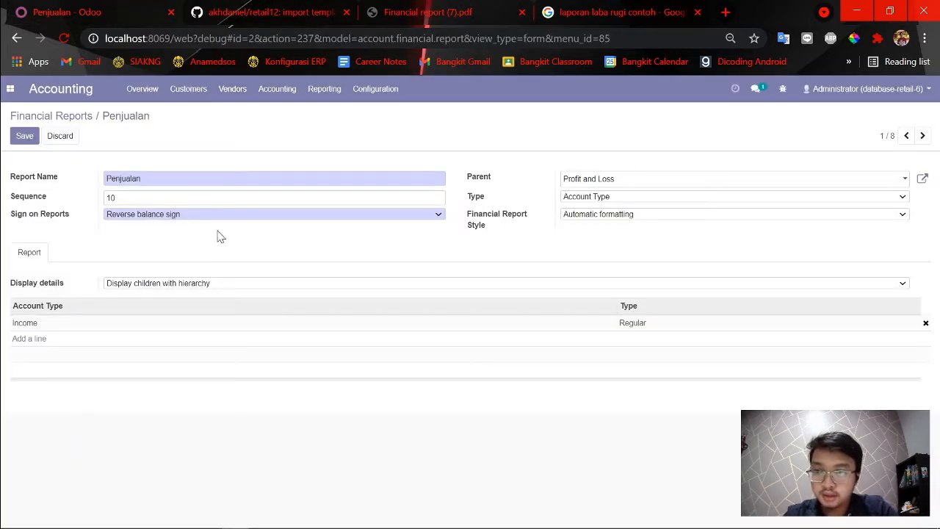
left_click(23, 138)
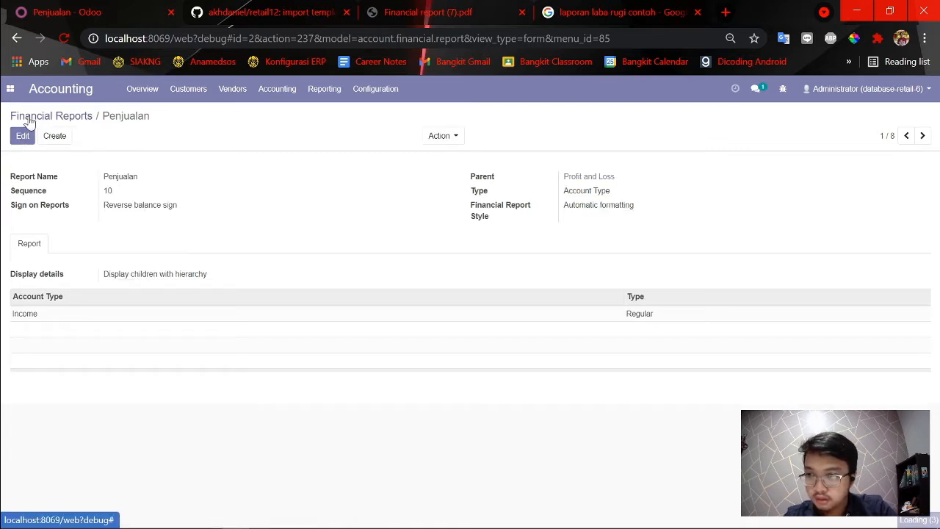
left_click(30, 117)
left_click(44, 181)
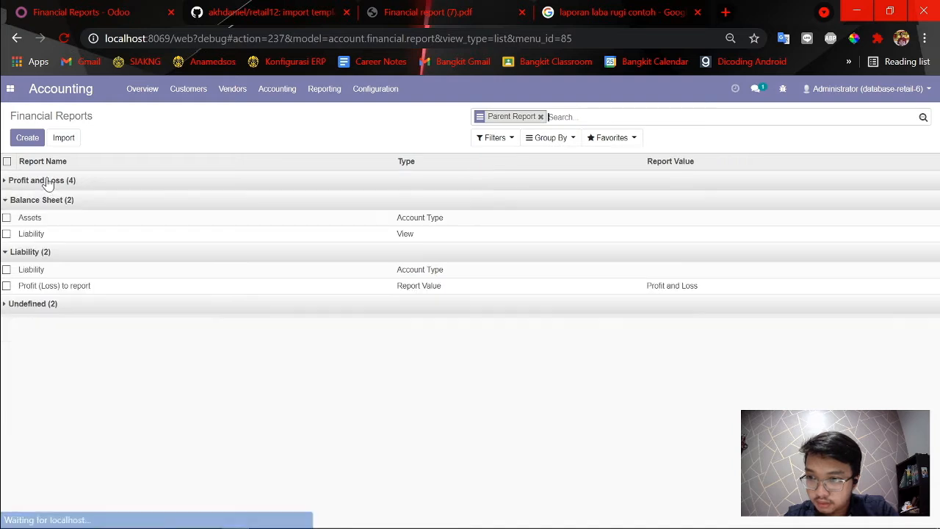
left_click(44, 181)
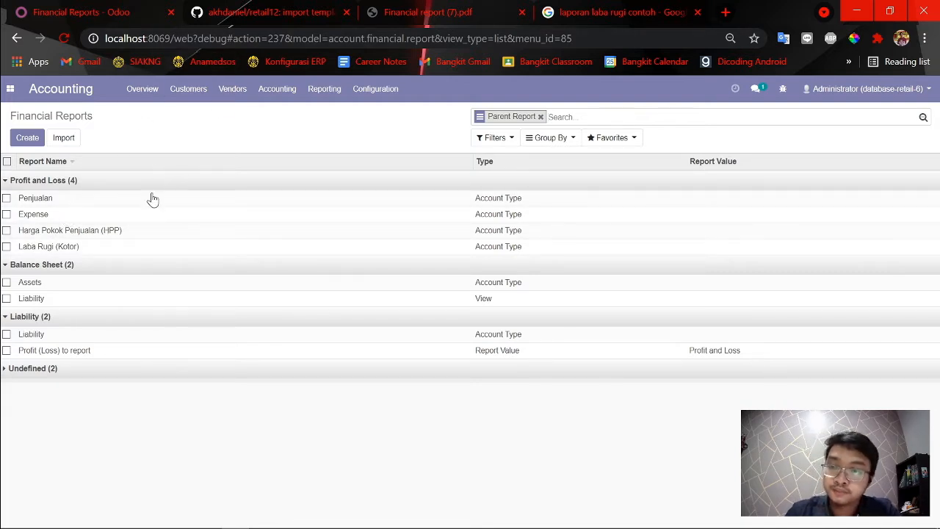
left_click(81, 216)
- Switch to the Laporan Keuangan workbook in Excel and examine the account sections and sequence numbers on the Laba Rugi sheet
key("alt+Tab")
key("alt+Tab")
key("Tab")
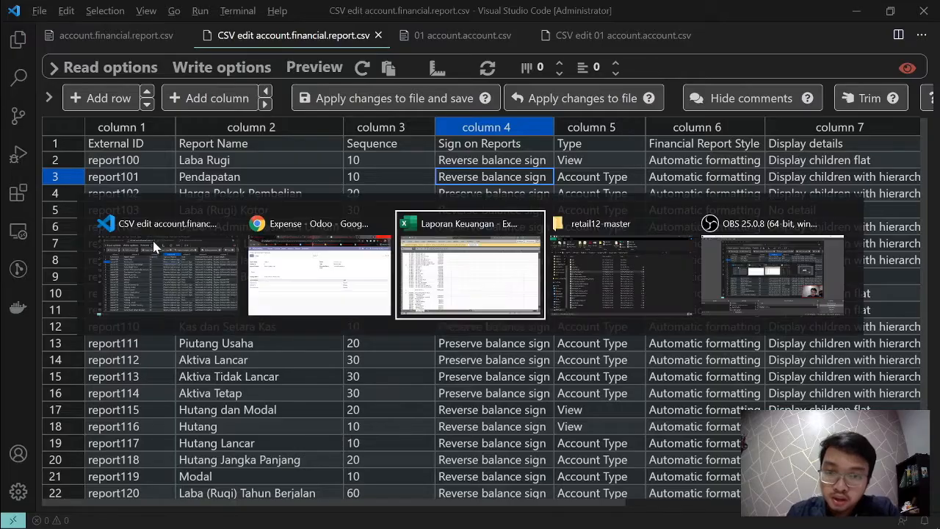
scroll(222, 274, "down", 2)
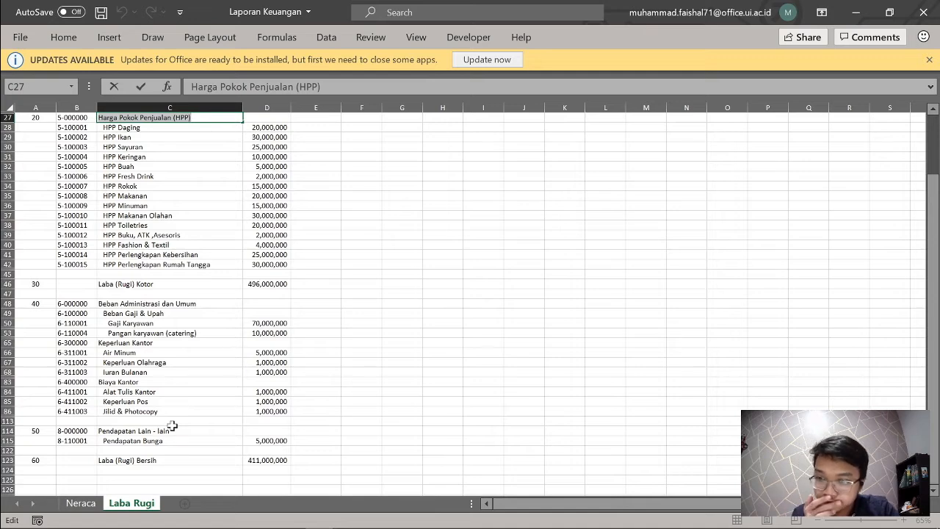
scroll(163, 430, "up", 2)
scroll(167, 366, "up", 2)
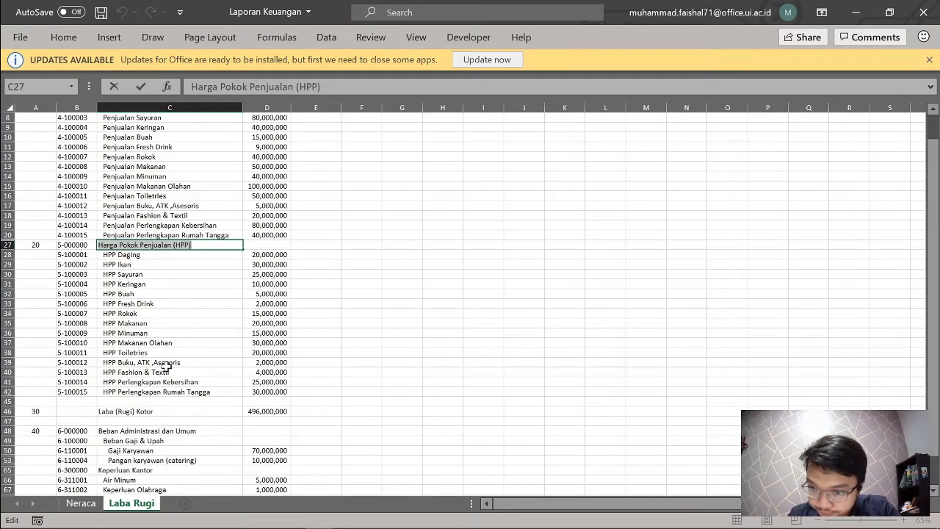
scroll(163, 363, "down", 6)
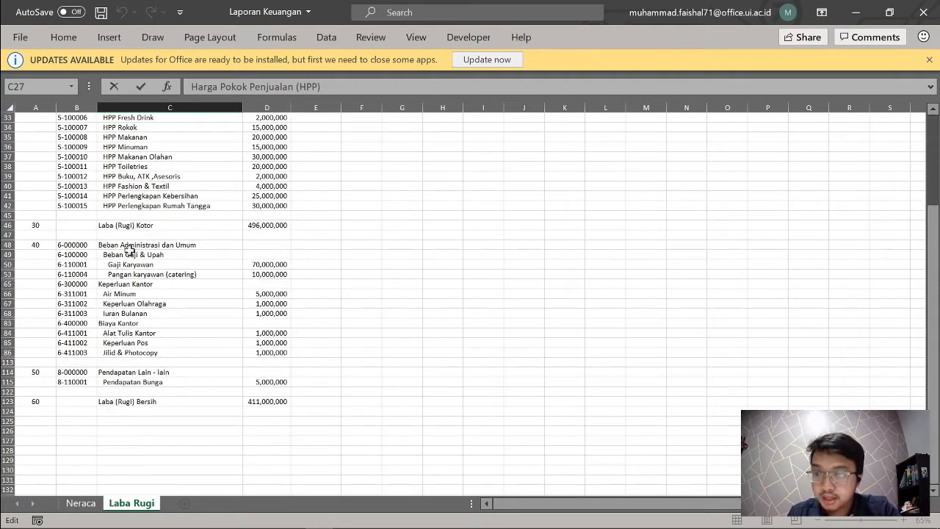
scroll(169, 309, "up", 6)
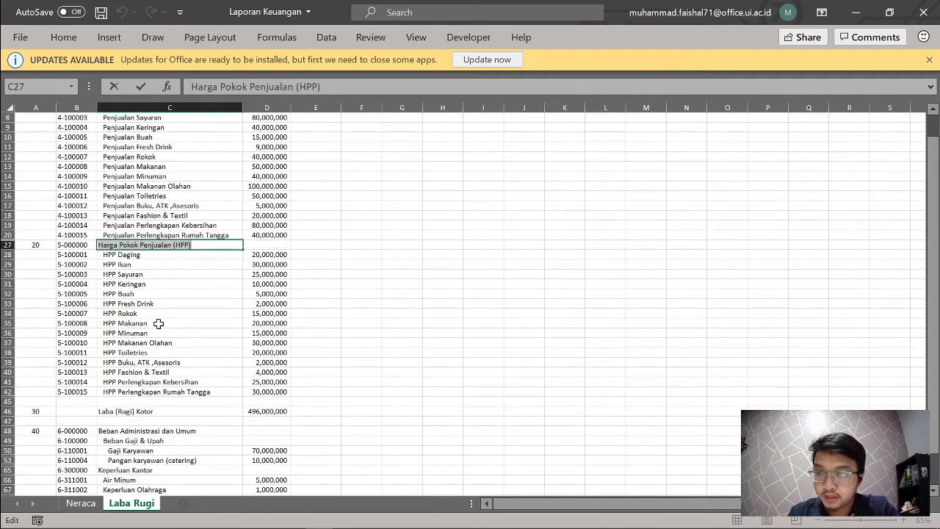
left_click(374, 313)
scroll(309, 327, "up", 3)
scroll(252, 331, "down", 9)
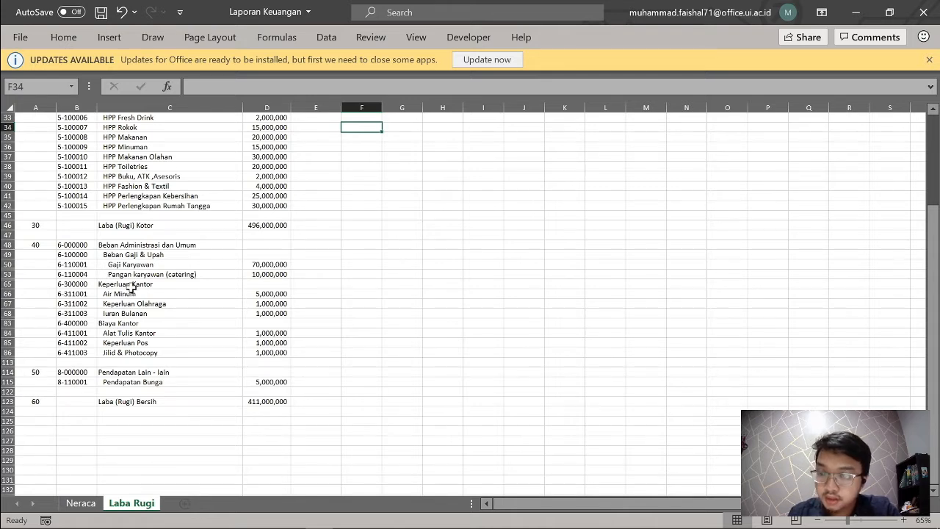
- Examine the Beban Administrasi dan Umum row of account.financial.report.csv in Visual Studio Code, including its parent and account types
key("alt+Tab")
left_click(343, 268)
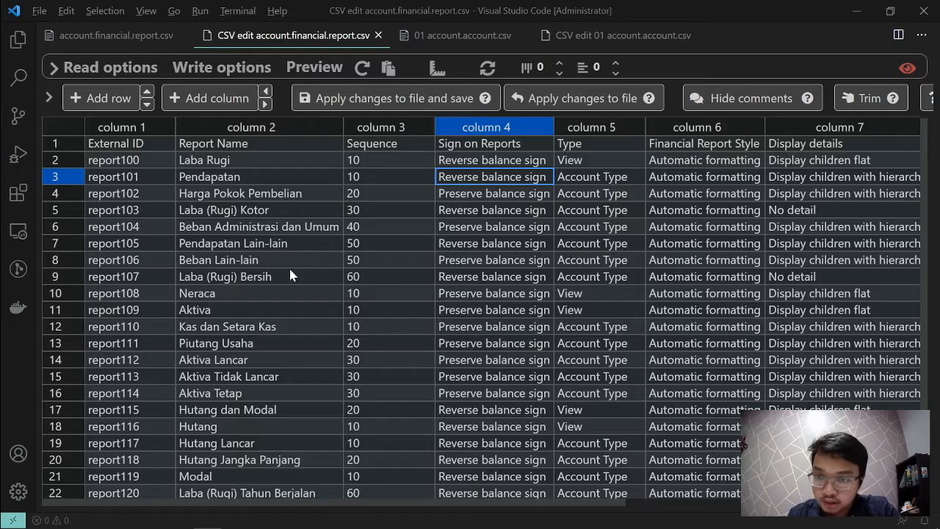
left_click(279, 229)
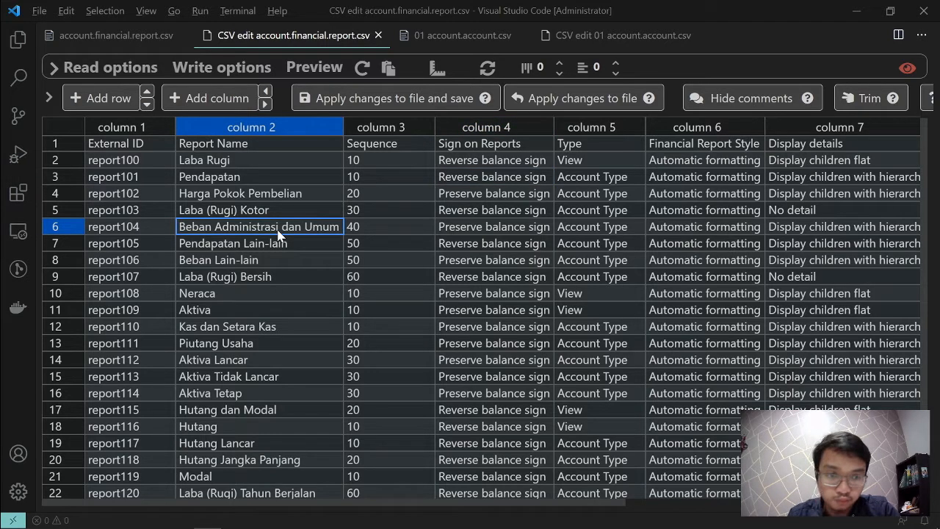
scroll(465, 246, "right", 5)
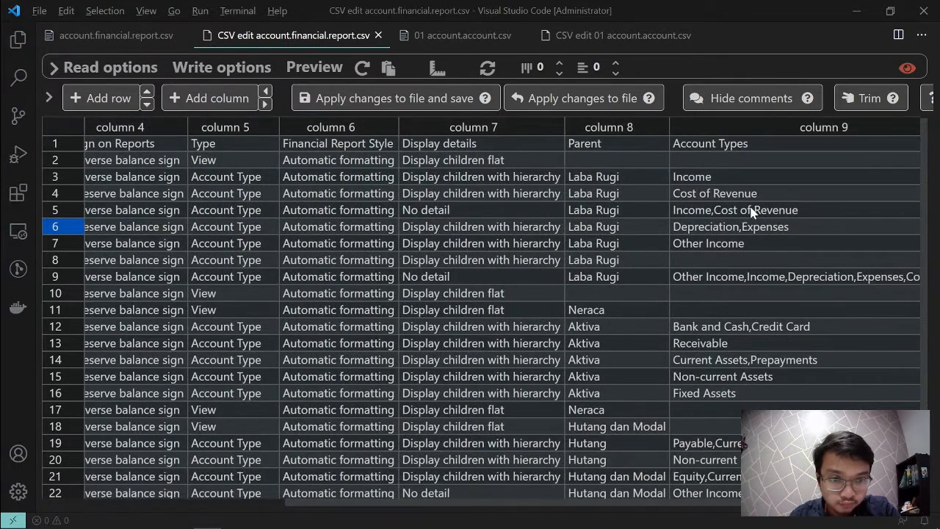
scroll(706, 231, "left", 1)
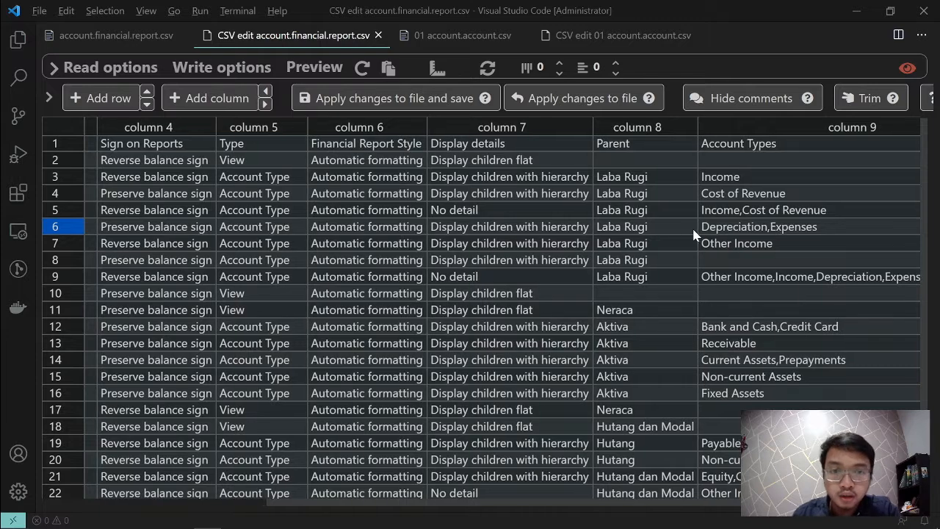
scroll(464, 224, "left", 4)
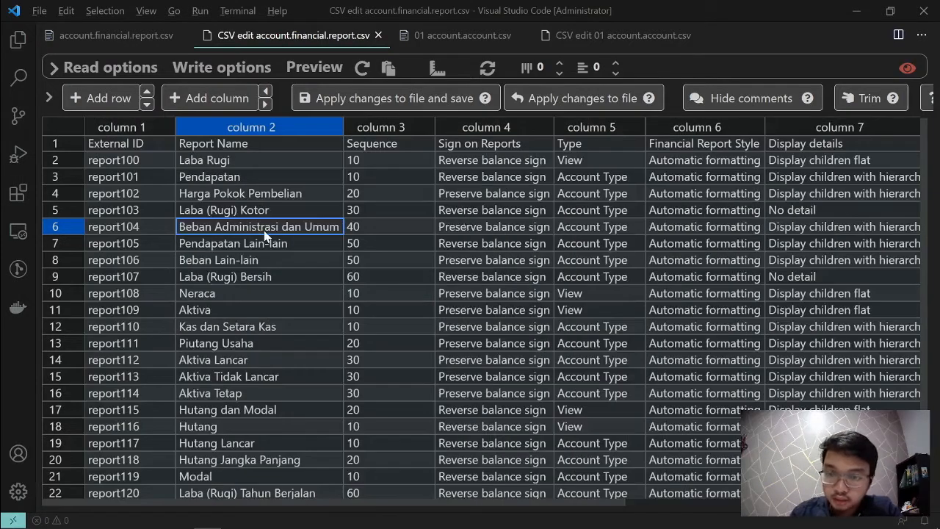
scroll(428, 254, "right", 5)
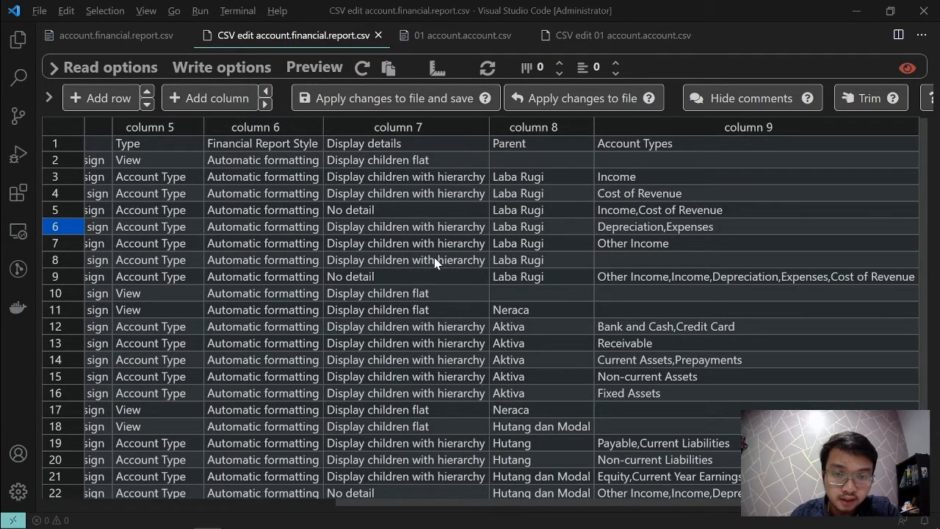
scroll(434, 262, "left", 5)
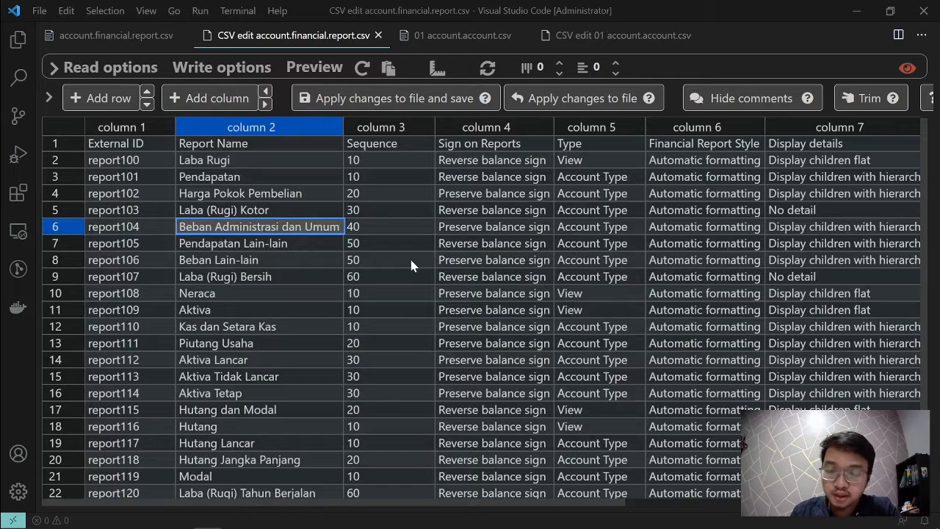
- Switch to Chrome and open the Expense report for editing
key("alt+Tab")
key("alt+Tab")
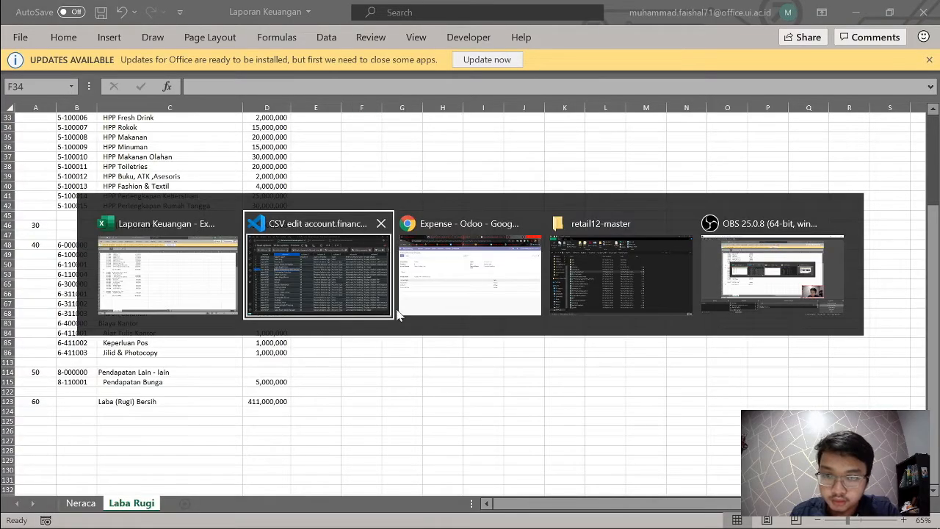
key("alt+Tab")
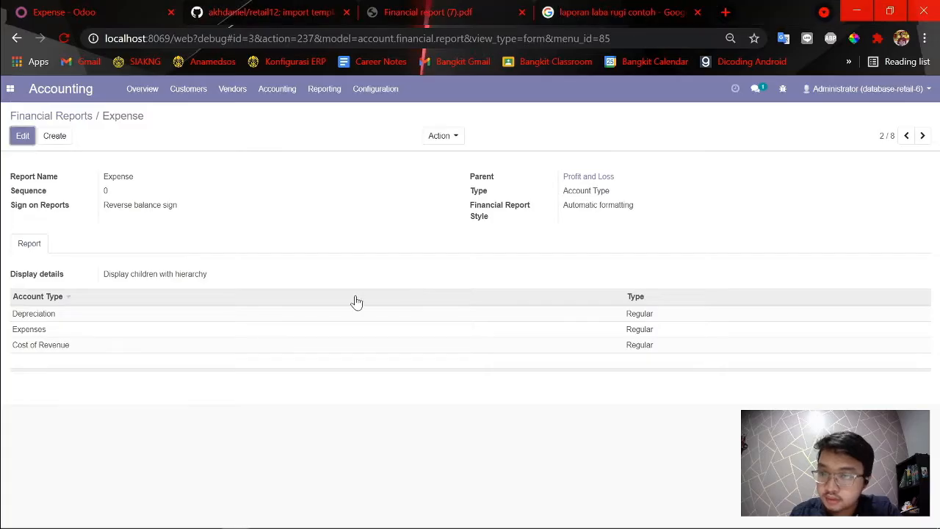
left_click(23, 138)
double_click(122, 179)
type("Harga Pokok Penjualan (HPP)")
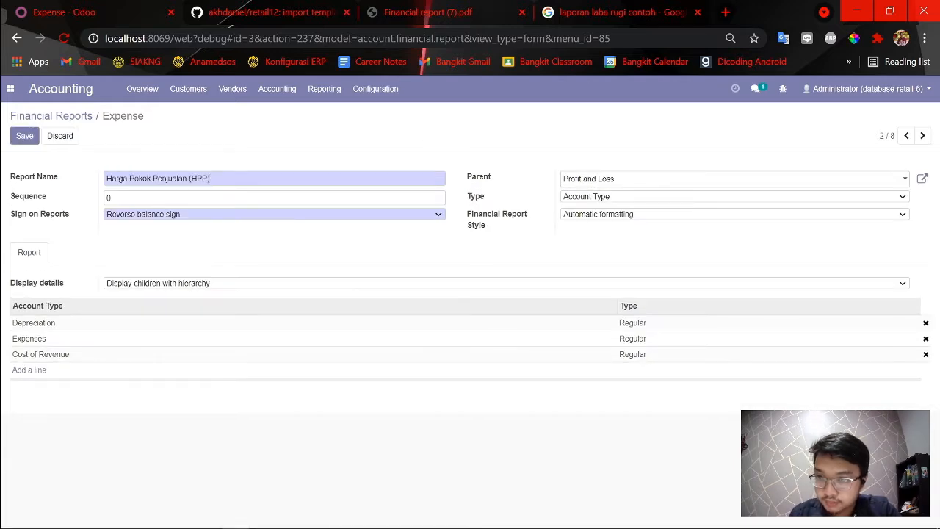
key("ctrl+a")
key("alt+Tab")
key("alt+Tab")
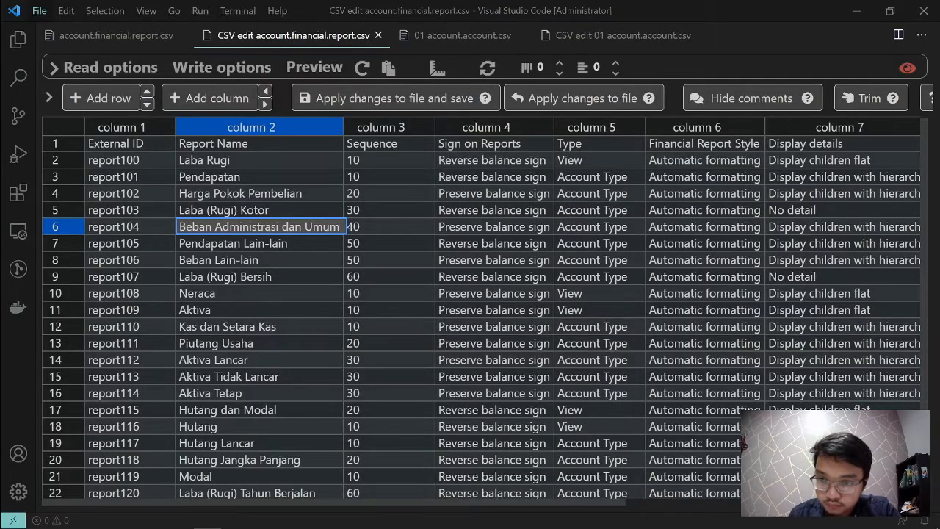
key("alt+Tab")
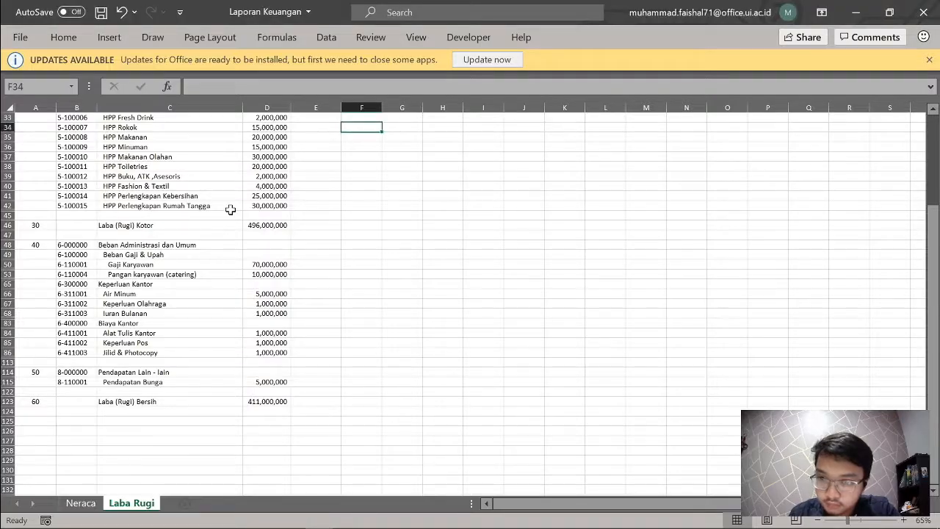
key("alt+Tab")
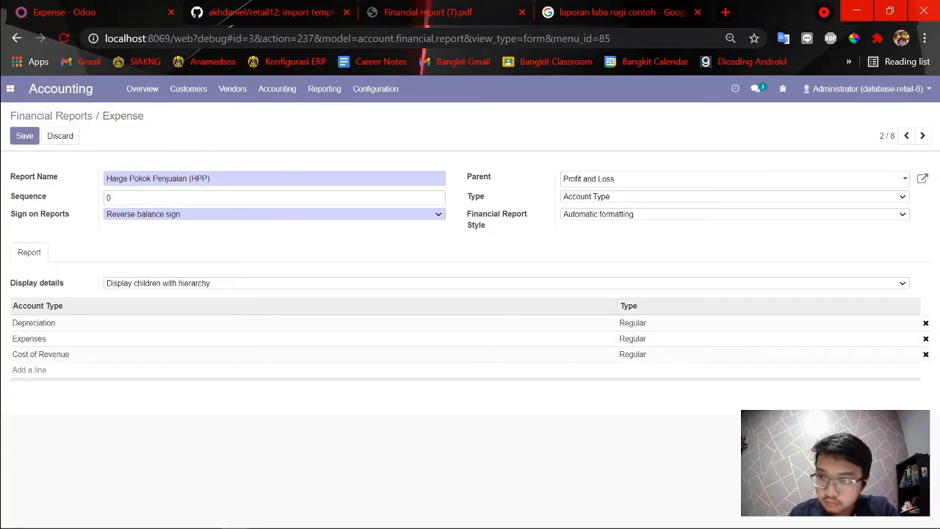
- Rename the Expense report in Chrome as Beban Administrasi dan Umum, copying the name from Excel's Laba Rugi sheet
type("Be")
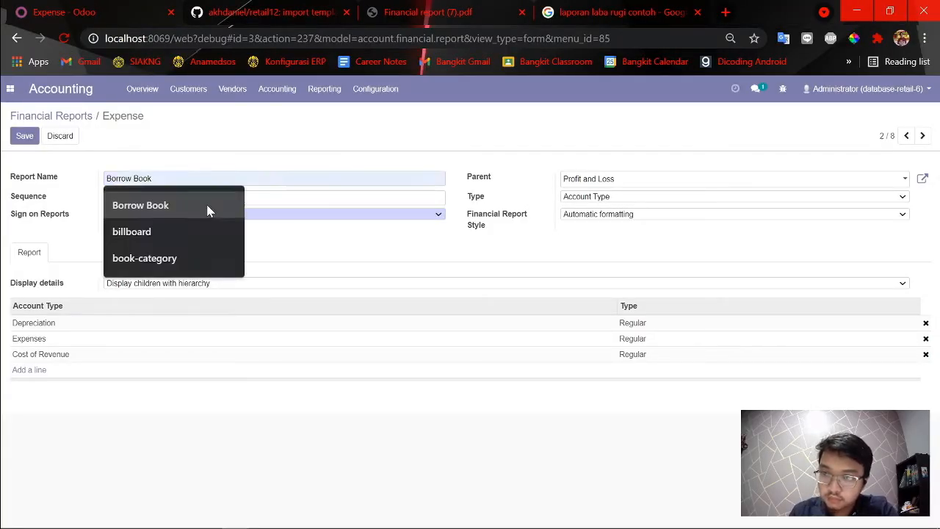
key("alt+Tab")
key("alt+Tab")
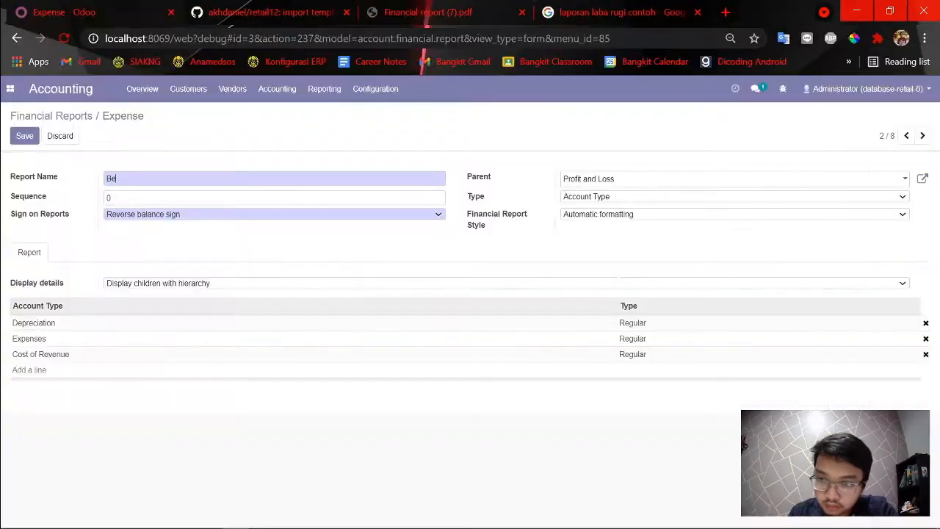
key("alt+Tab")
double_click(174, 244)
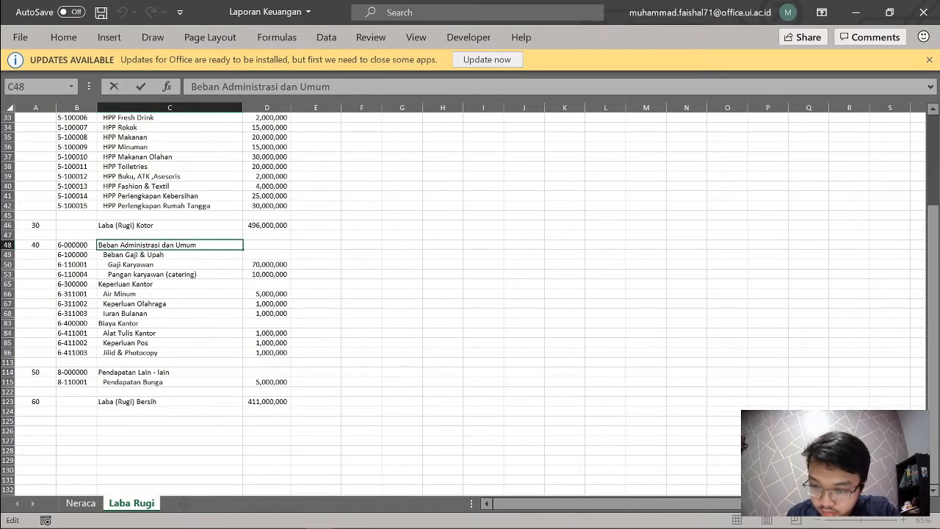
key("ctrl+a")
key("ctrl+c")
key("alt+Tab")
key("ctrl+v")
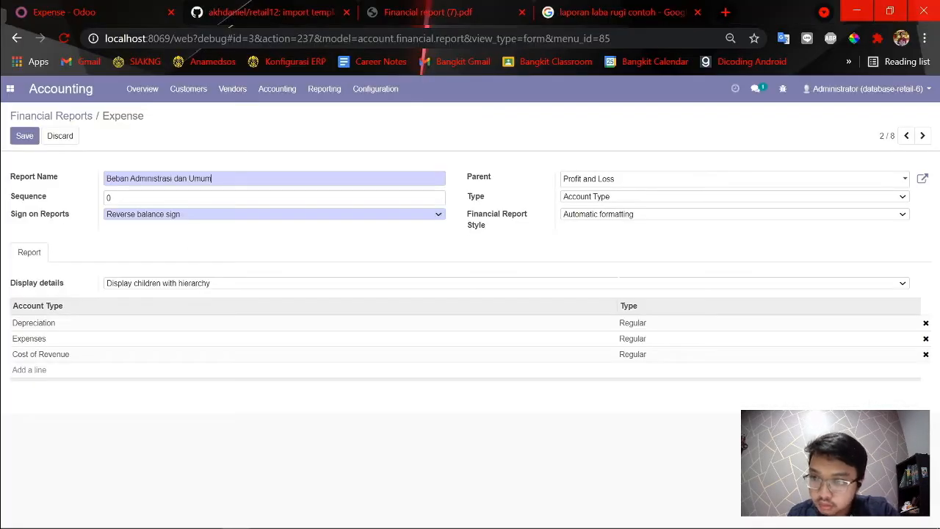
- Check the CSV in Visual Studio Code, then set the report's Sequence to 40 and Sign on Reports to Preserve balance sign in Chrome
key("alt+Tab")
key("Tab")
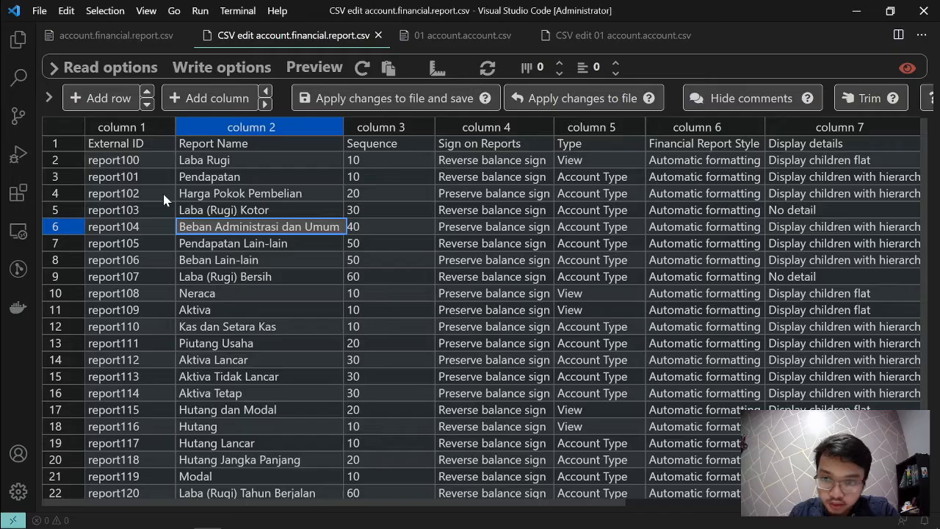
key("alt+Tab")
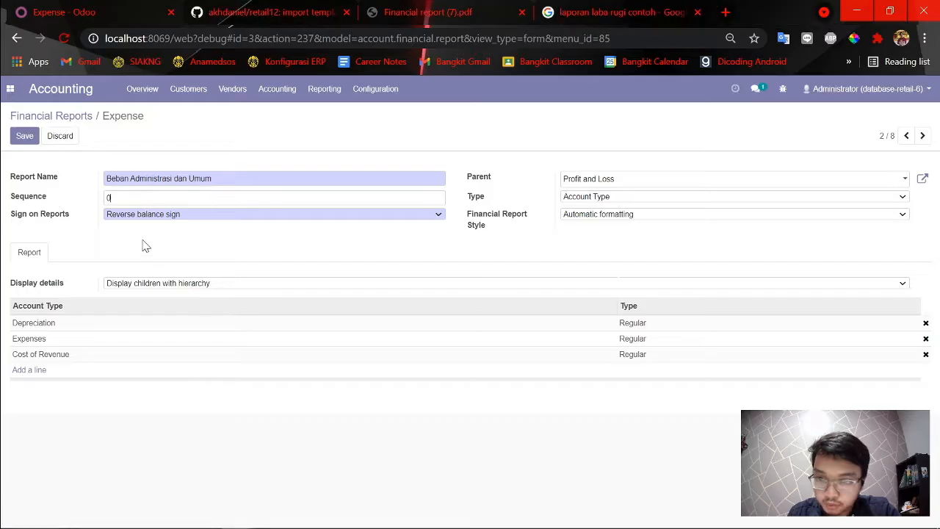
type("40")
key("alt+Tab")
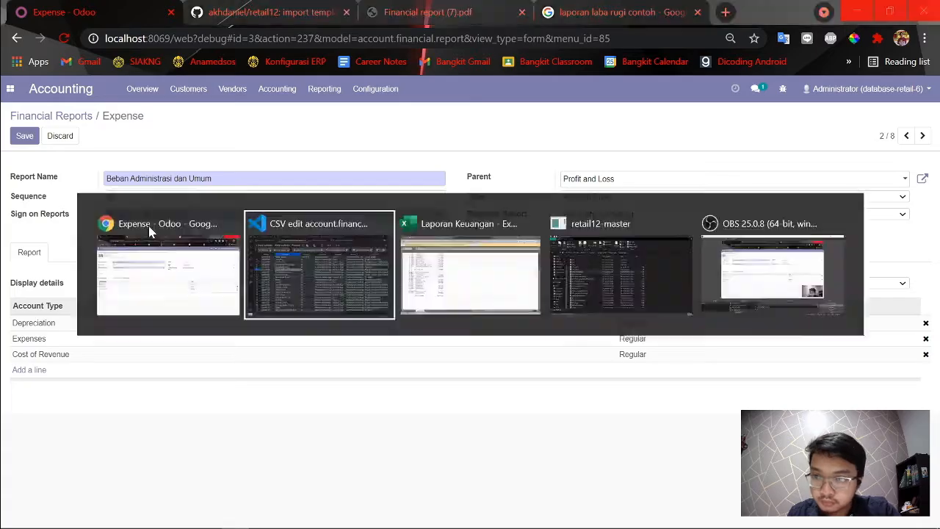
key("alt+Tab")
left_click(183, 215)
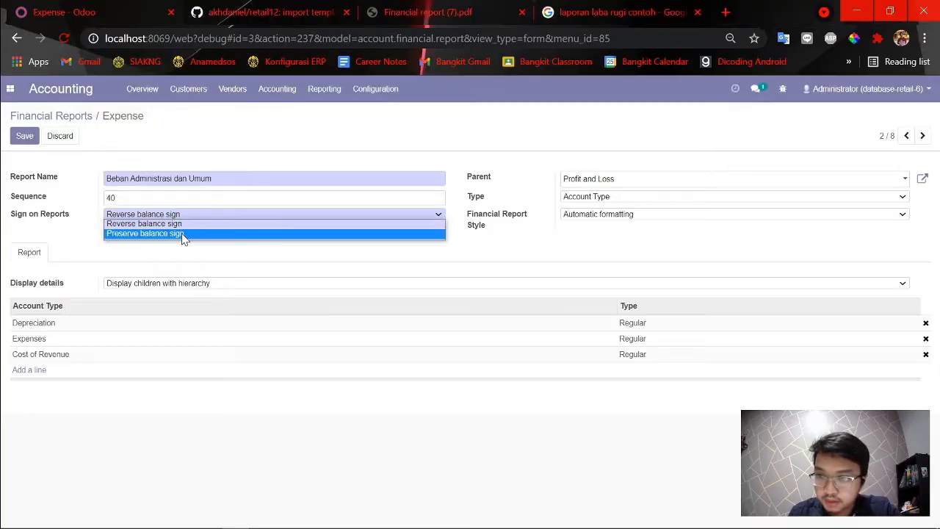
left_click(183, 234)
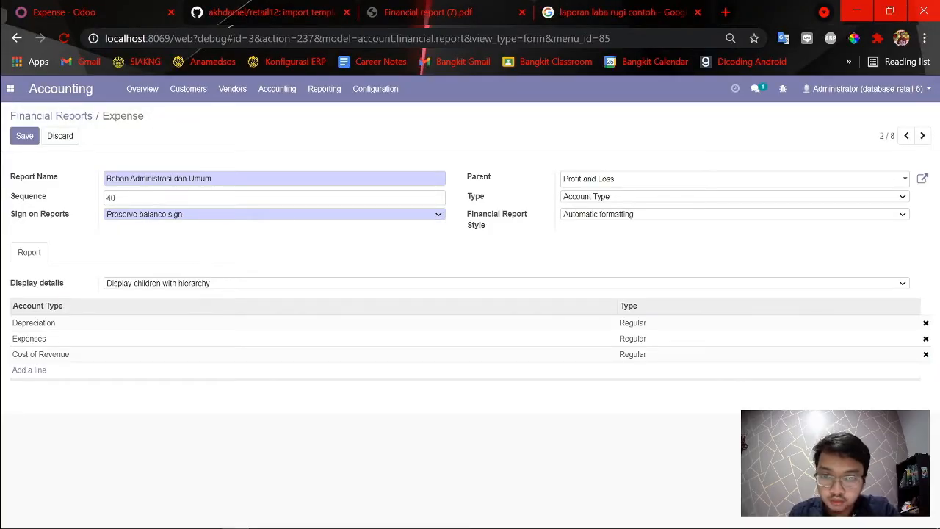
- Check the account types for Beban Administrasi dan Umum in Visual Studio Code's CSV, then remove Cost of Revenue in Chrome and save the report
left_click(588, 203)
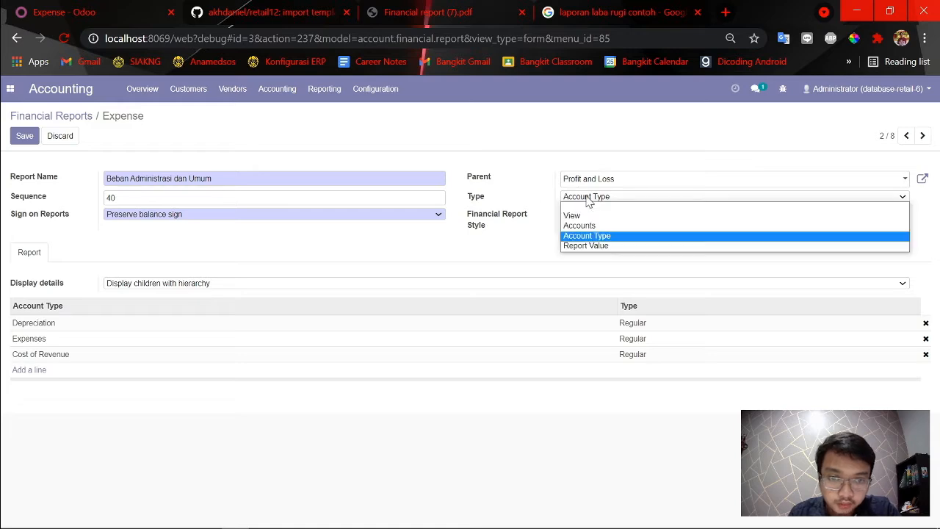
left_click(588, 203)
key("alt+Tab")
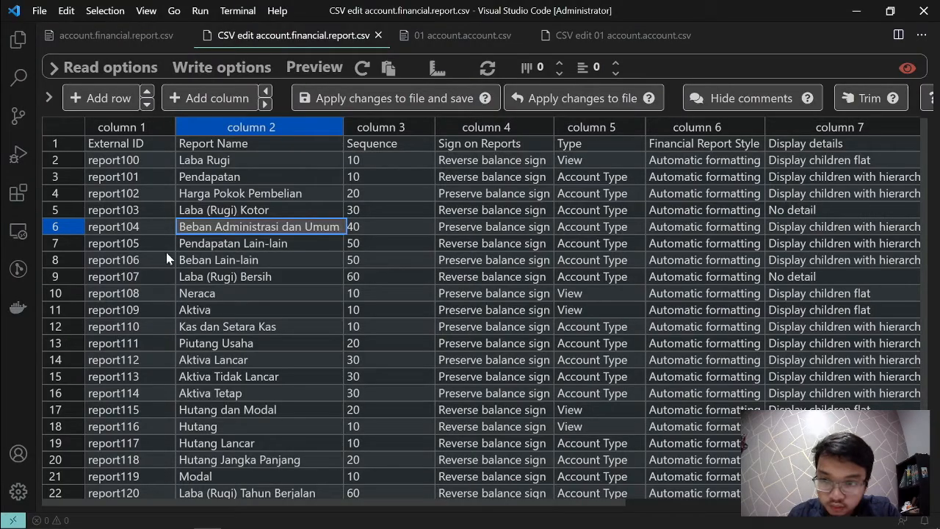
left_click(61, 229)
scroll(673, 290, "right", 5)
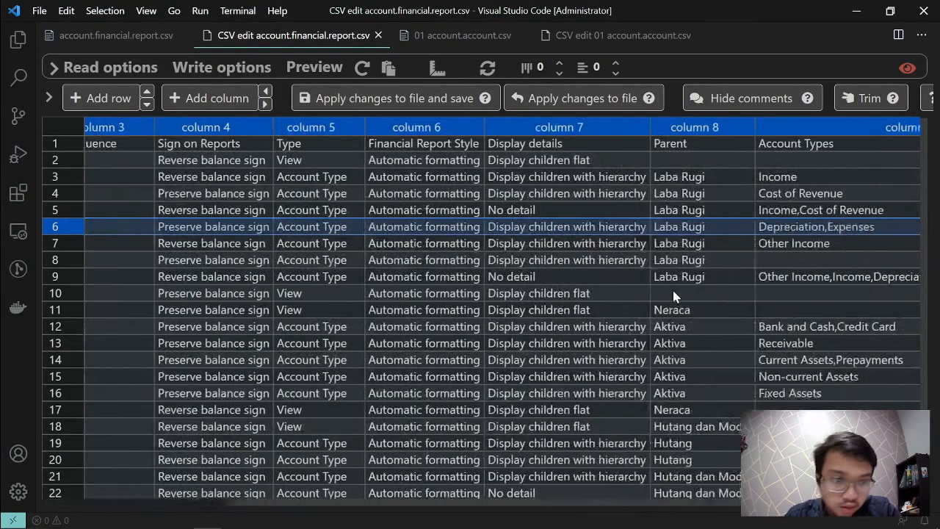
key("alt+Tab")
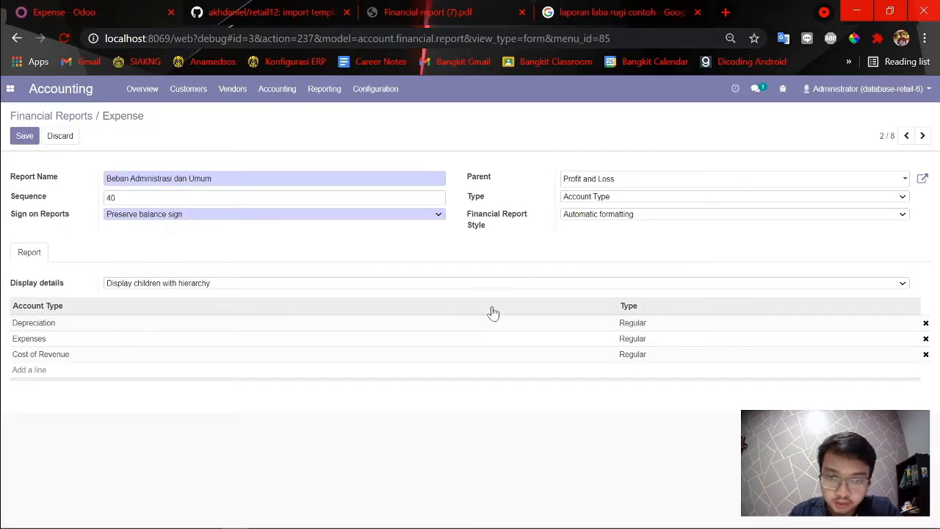
left_click(926, 356)
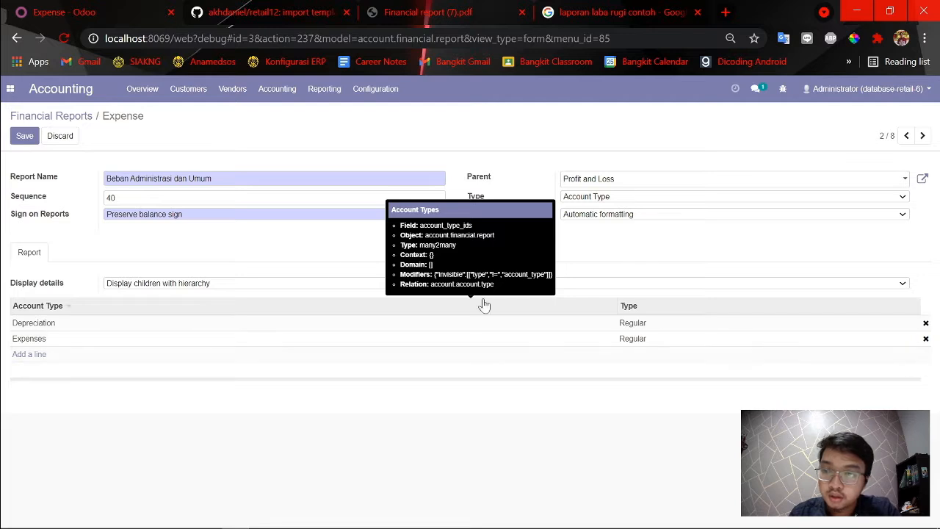
left_click(20, 137)
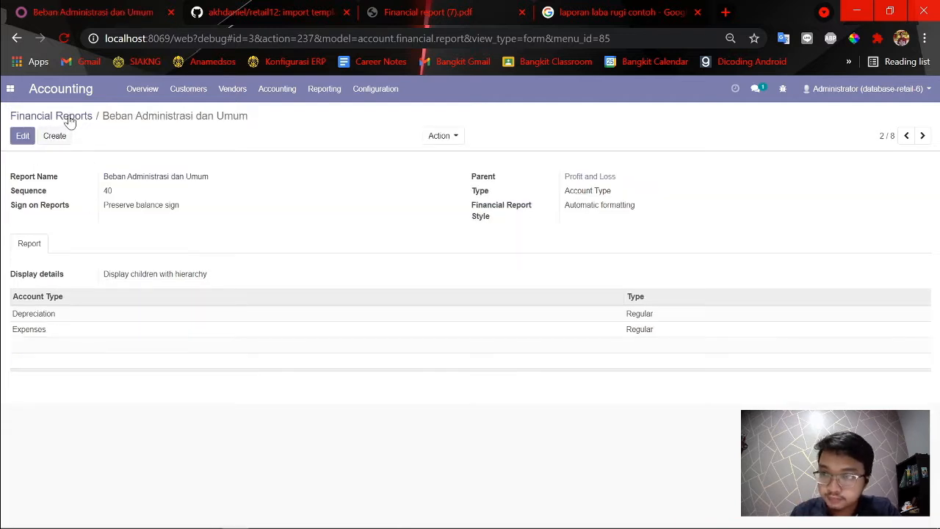
- Return to the Financial Reports list and print the Profit and Loss report for all posted entries
left_click(67, 118)
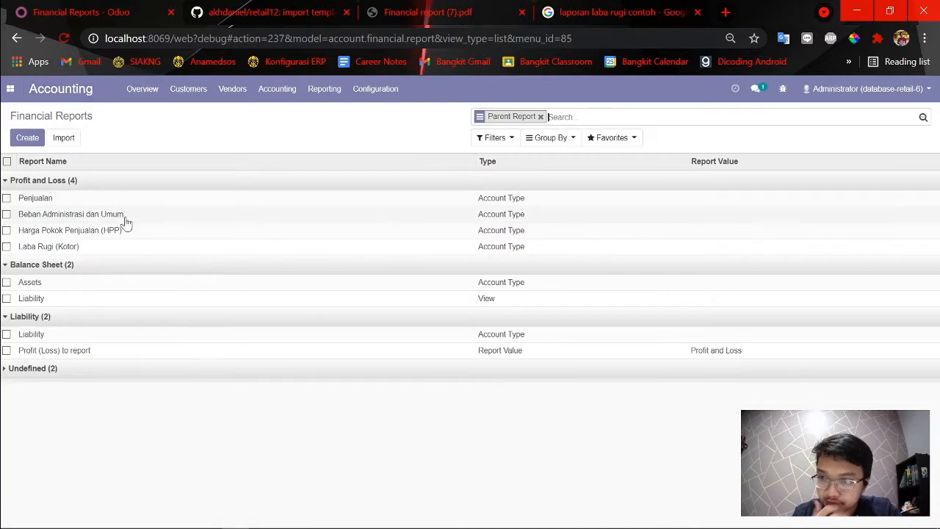
left_click(273, 93)
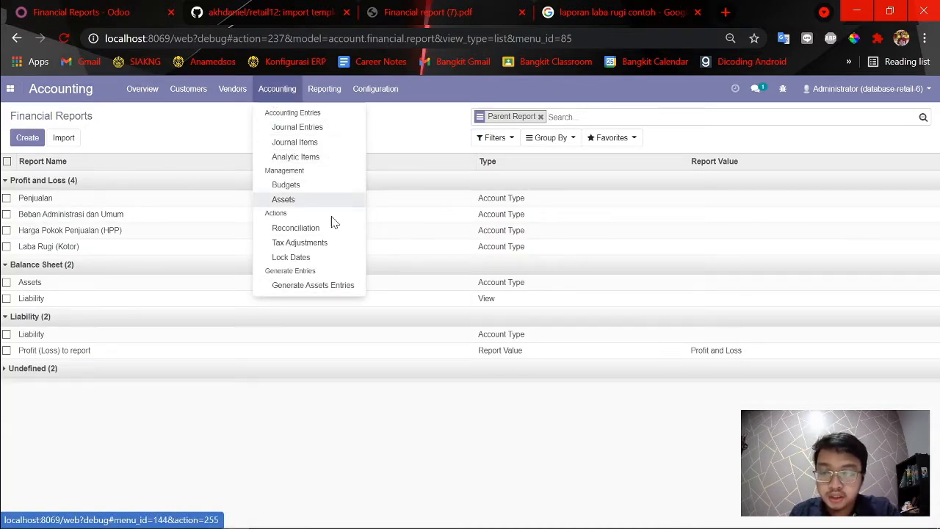
left_click(324, 89)
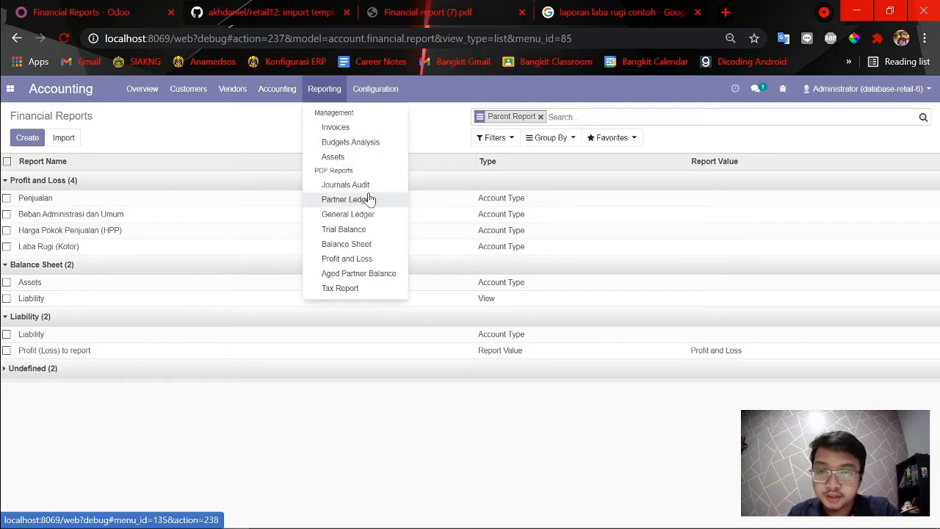
left_click(369, 265)
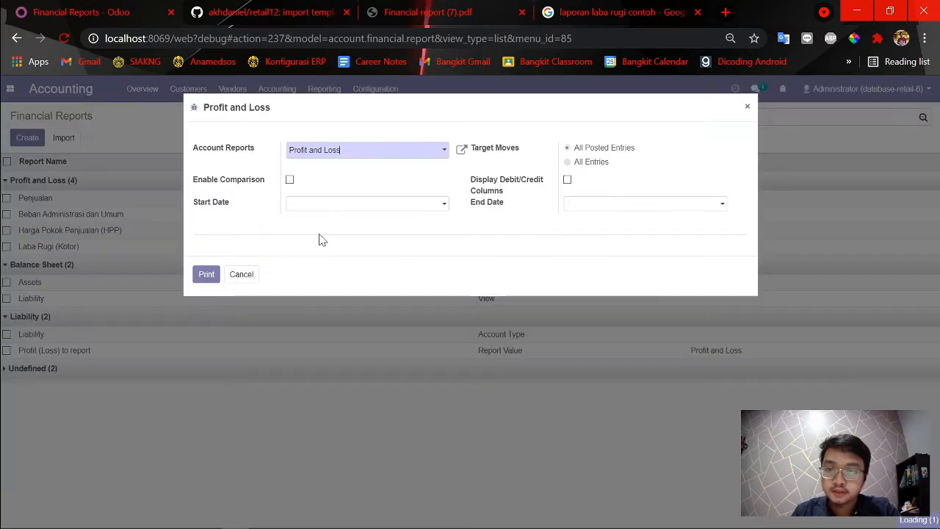
left_click(206, 273)
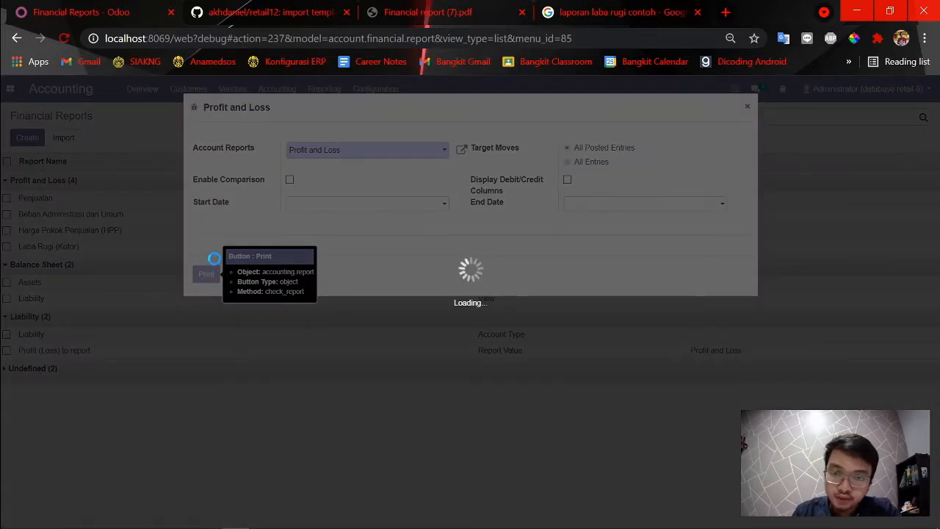
- Locate Keperluan Kantor in Excel's Laba Rugi sheet, then look through the report rows of account.financial.report.csv in Visual Studio Code
key("alt+Tab")
key("alt+Tab")
left_click(311, 245)
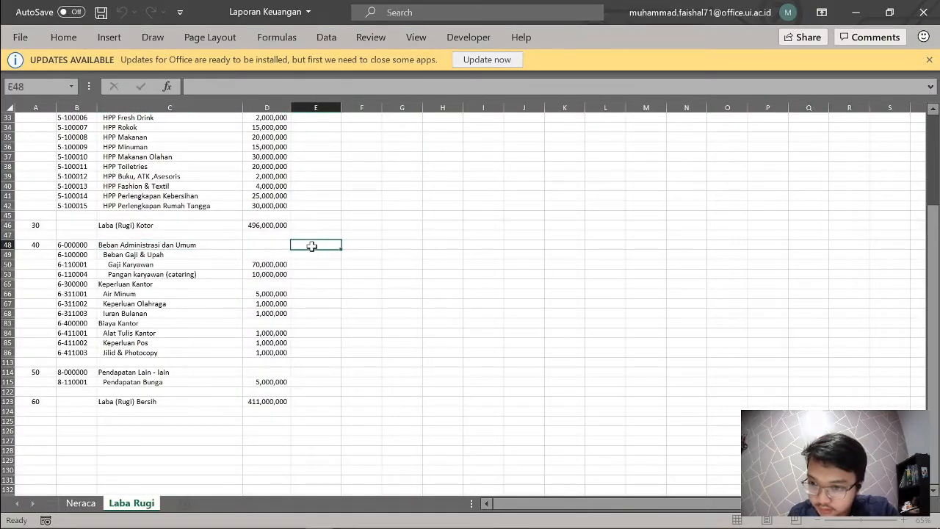
left_click(175, 284)
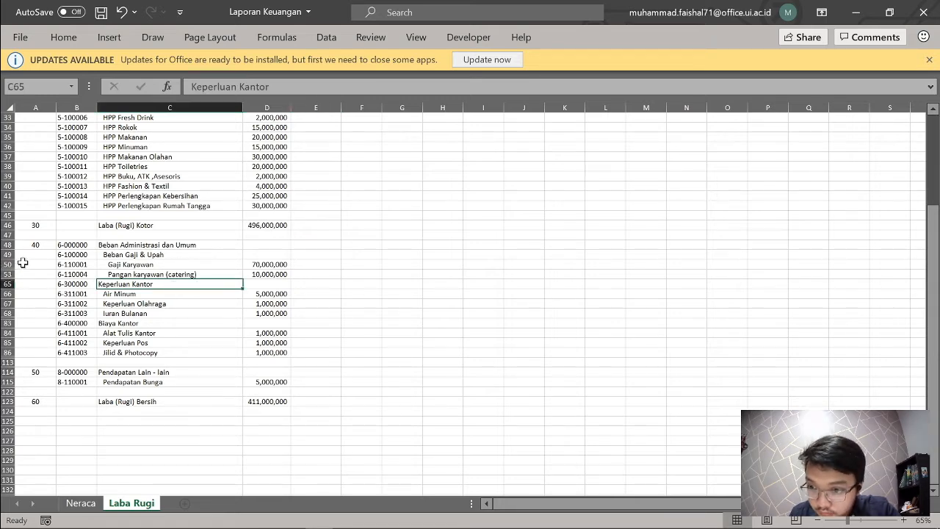
key("alt+Tab")
left_click(495, 291)
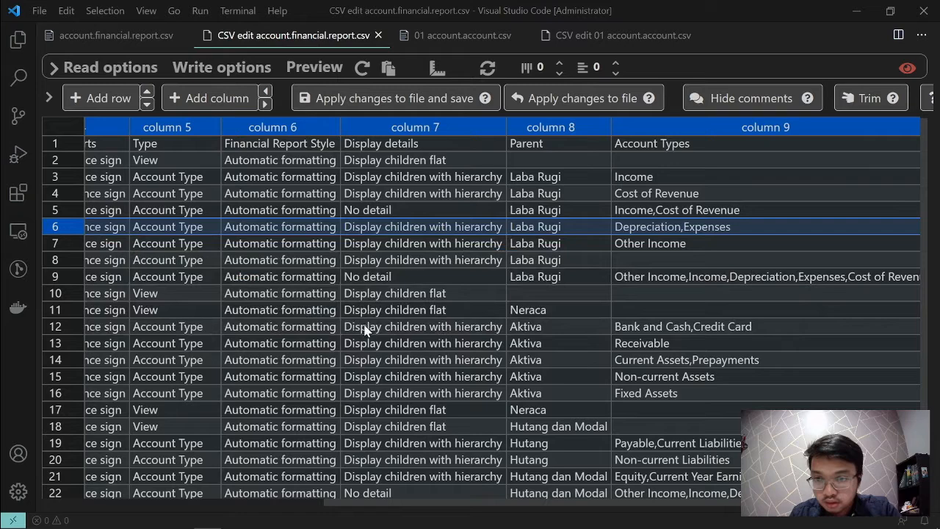
left_click(198, 282)
scroll(220, 294, "left", 4)
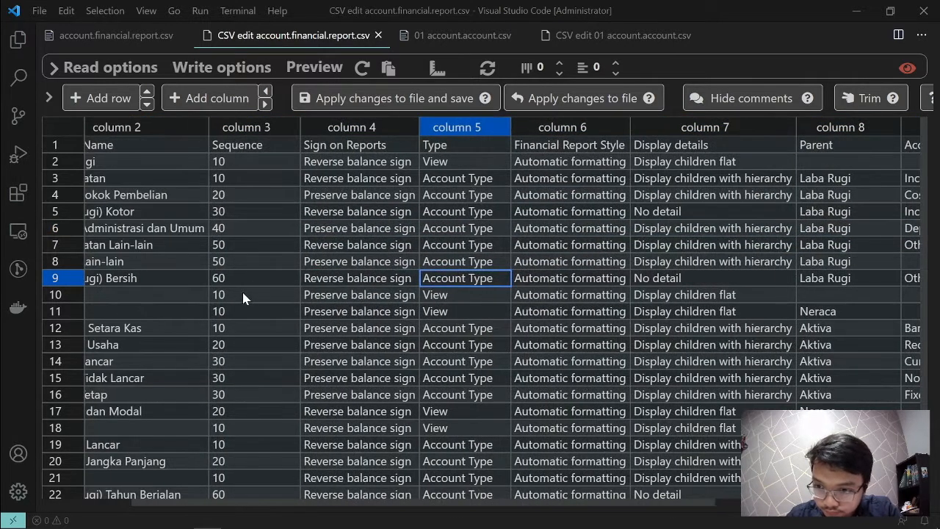
scroll(288, 499, "left", 3)
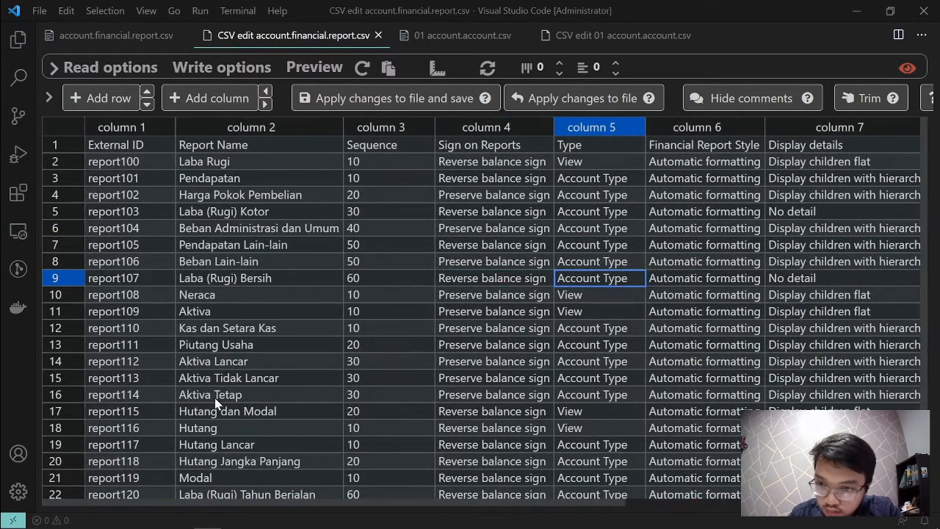
- Search account.financial.report.csv for "keperluan" and close the search
key("ctrl+f")
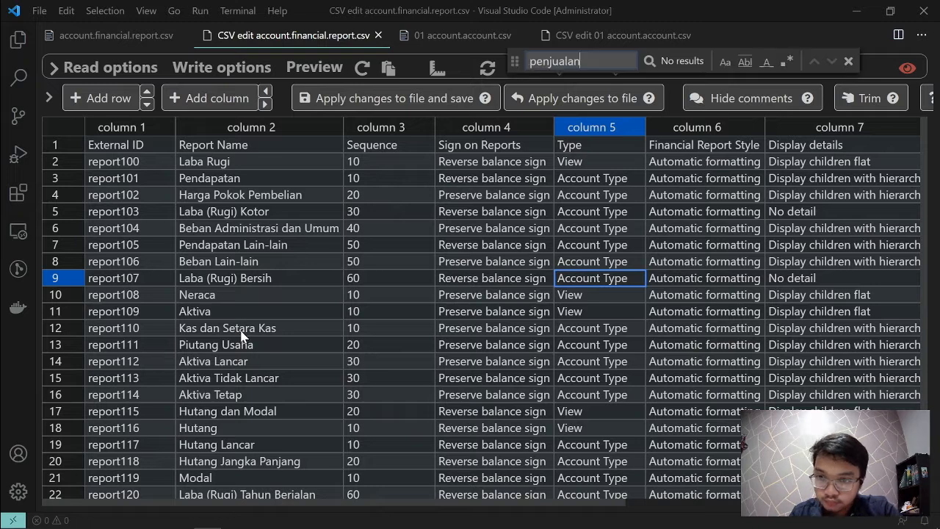
key("ctrl+a")
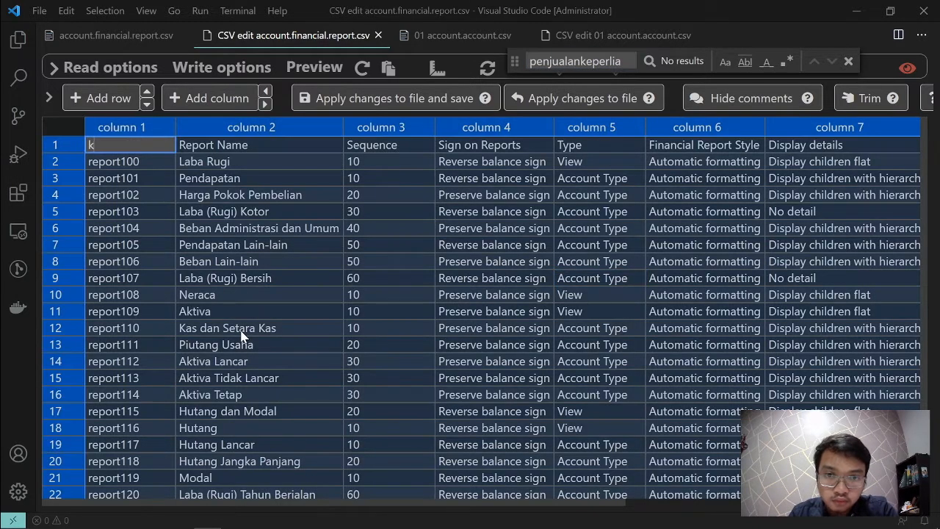
type("k")
key("ctrl+a")
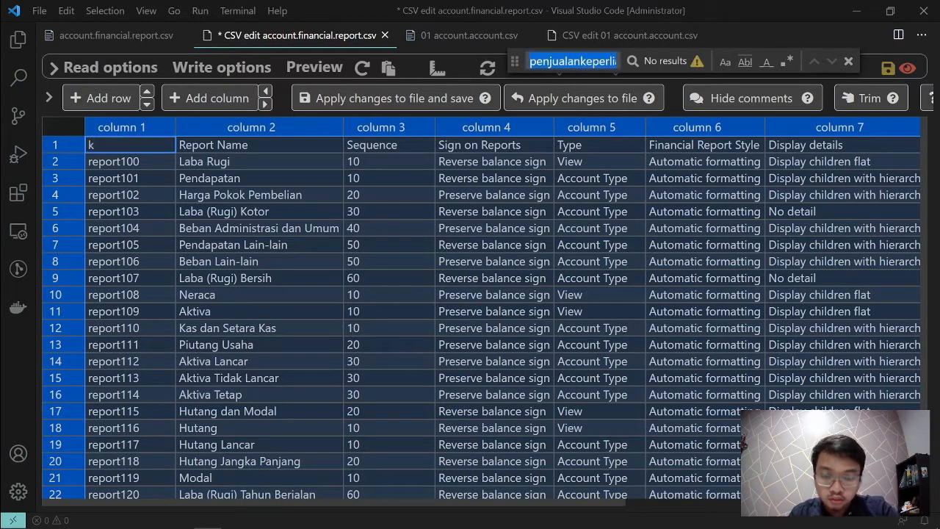
type("keperluan")
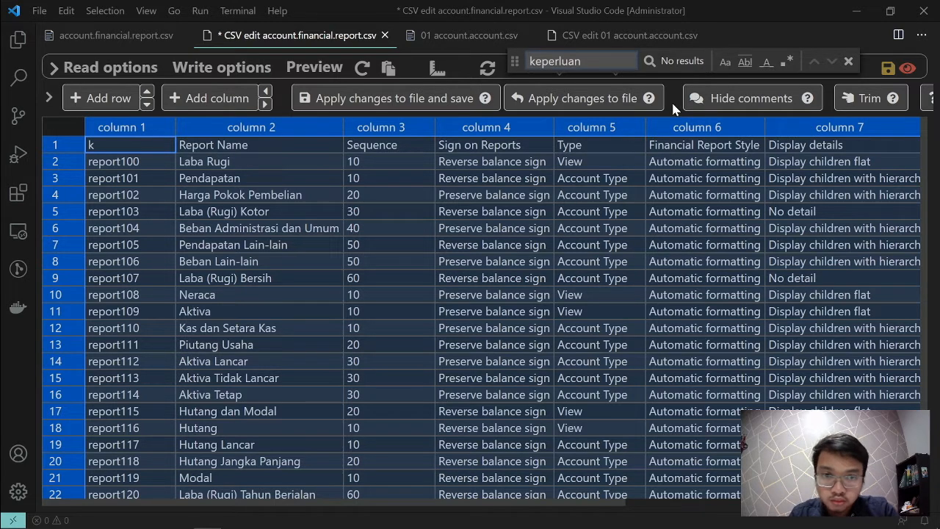
key("Escape")
left_click(389, 245)
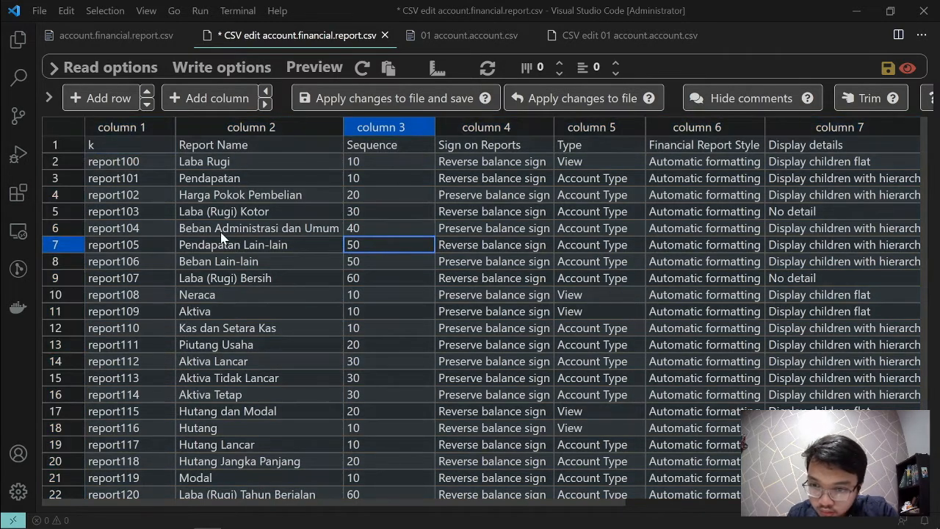
scroll(286, 328, "down", 1)
- Switch to Chrome, open Financial report (8).pdf, place its tab beside Financial report (7).pdf, and examine the Profit and Loss lines
key("alt+Tab")
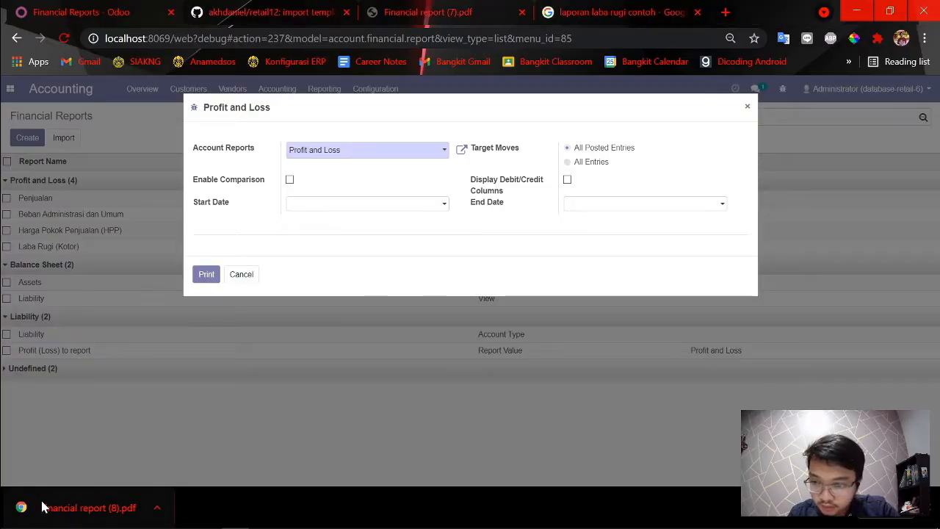
left_click(43, 506)
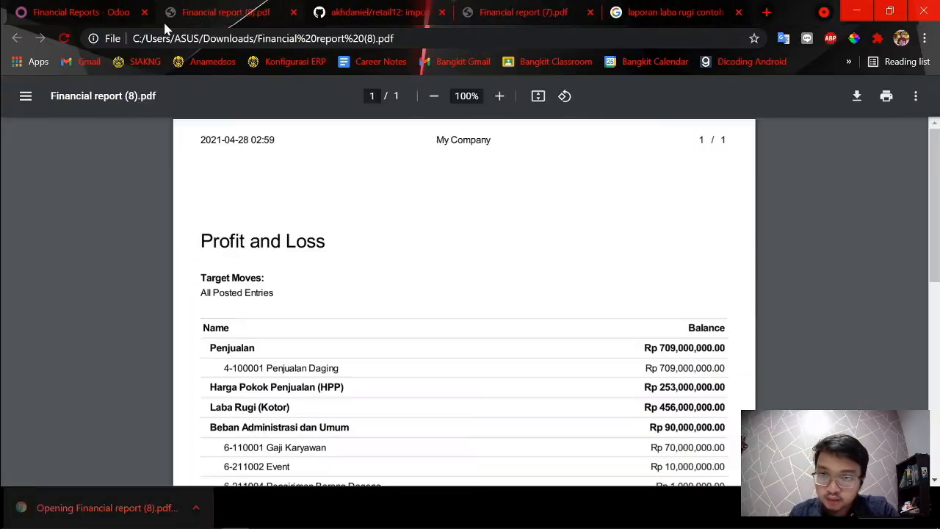
left_click_drag(198, 6, 325, 6)
scroll(363, 166, "down", 2)
scroll(378, 163, "up", 2)
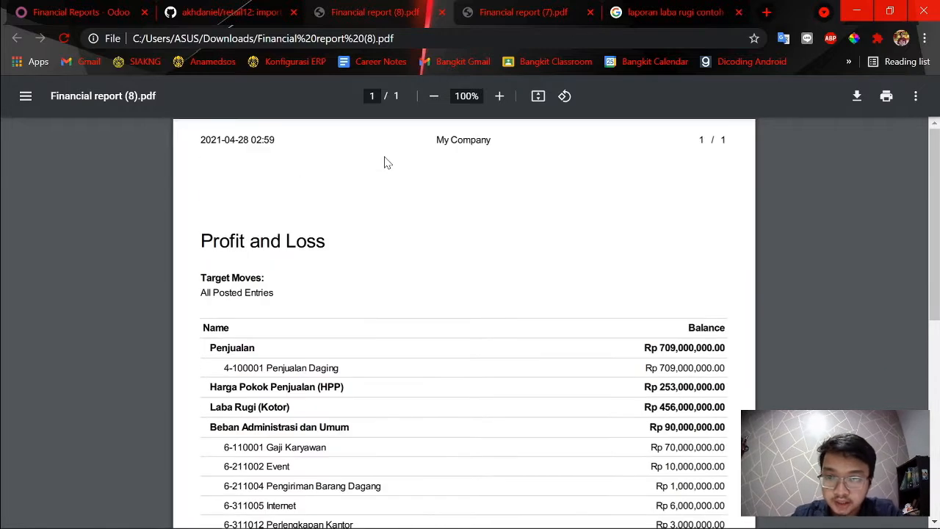
left_click(553, 9)
left_click(389, 10)
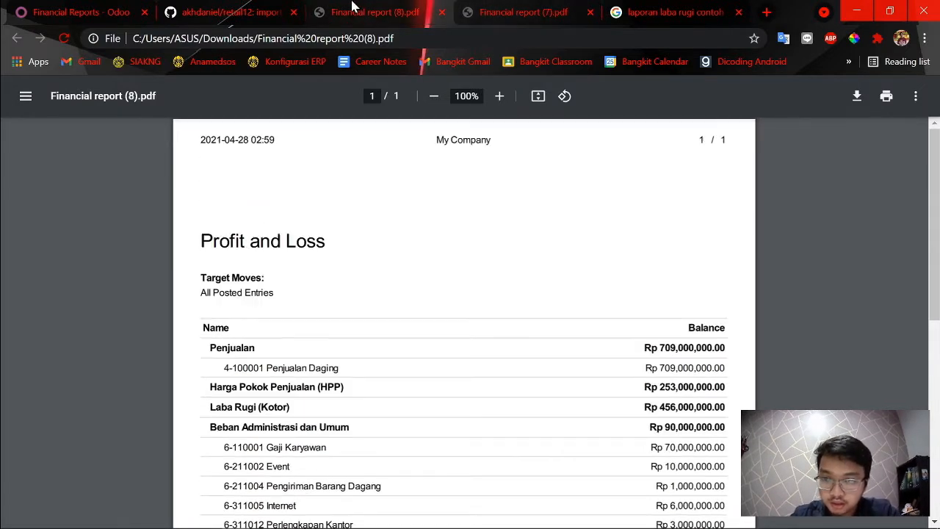
scroll(464, 323, "down", 1)
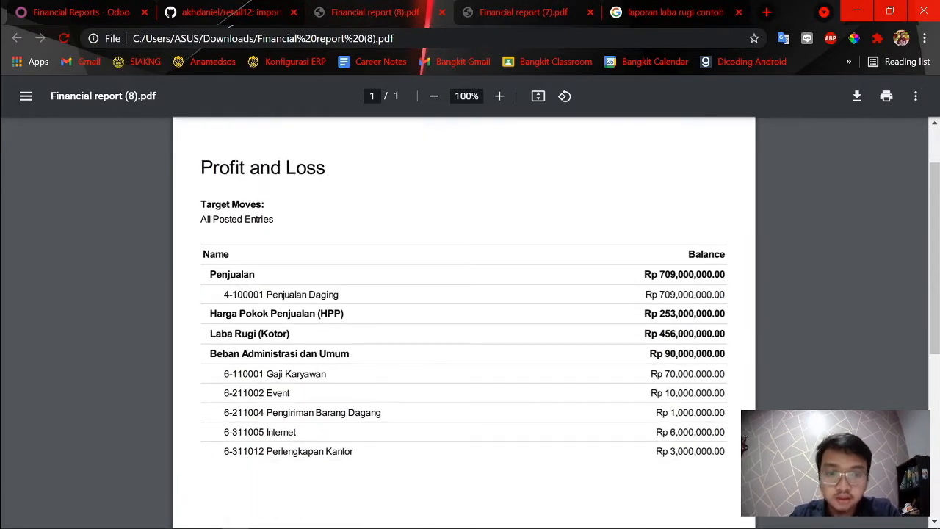
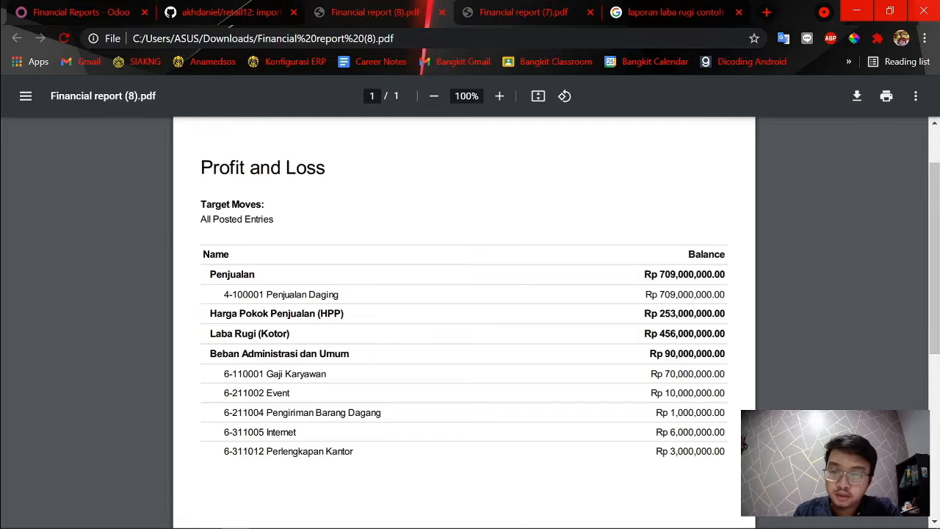
- Check the Beban Administrasi dan Umum row in Visual Studio Code's CSV, then switch to the Laba Rugi sheet in Excel
key("alt+Tab")
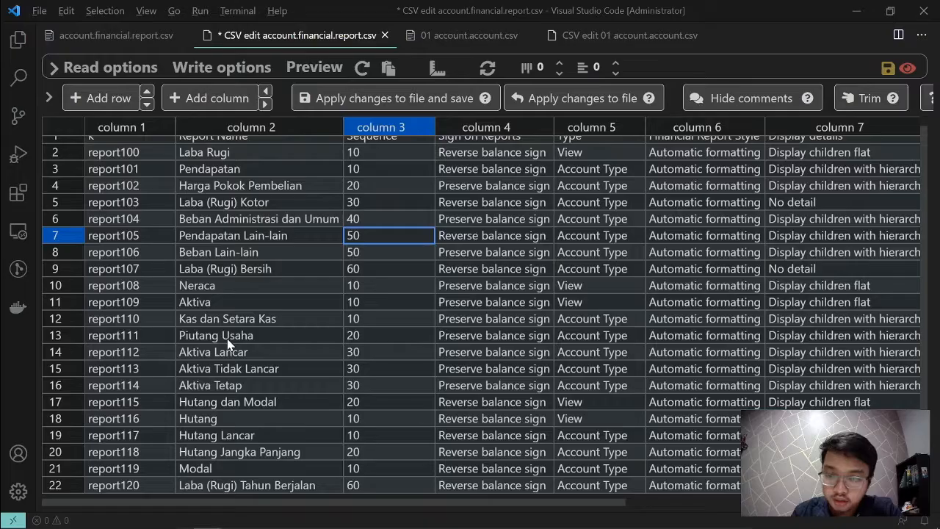
left_click(247, 224)
key("alt+Tab")
key("Tab")
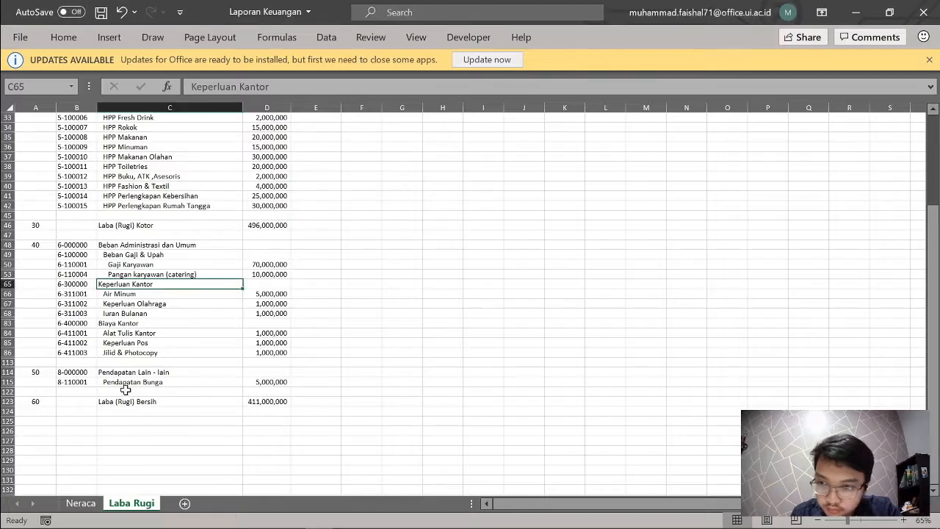
- Examine the Beban Administrasi dan Umum and Beban Gaji & Upah headings on the Laba Rugi sheet
left_click(166, 245)
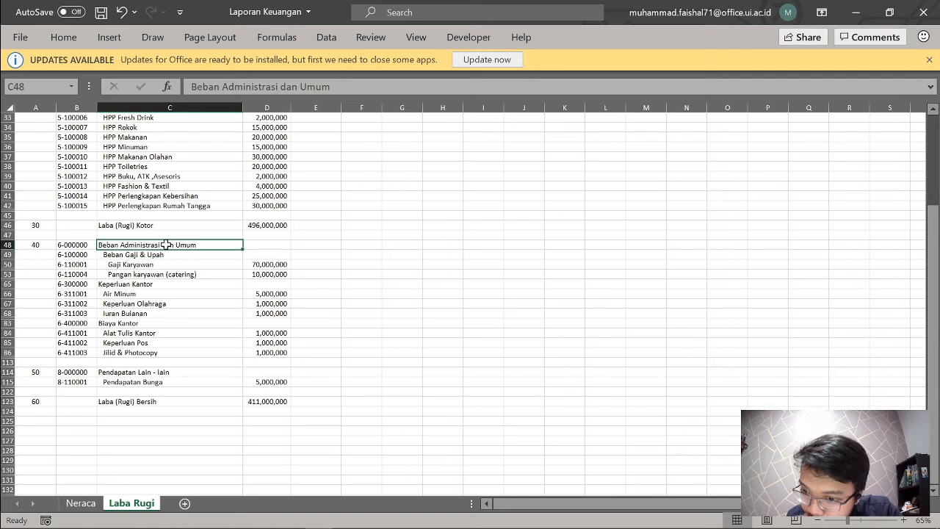
left_click(151, 287)
left_click(149, 256)
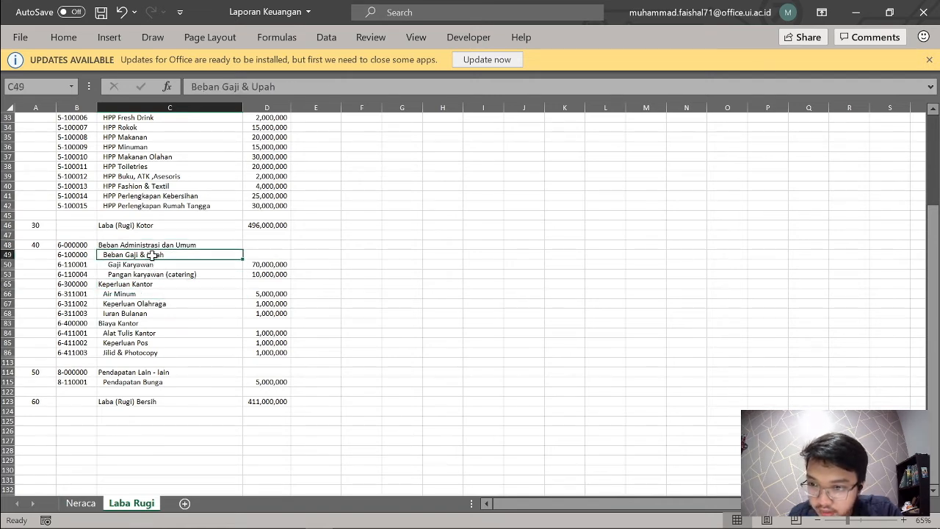
- Switch to Visual Studio Code and search the financial report CSV for "Beban Administrasi dan Umum"
key("alt+Tab")
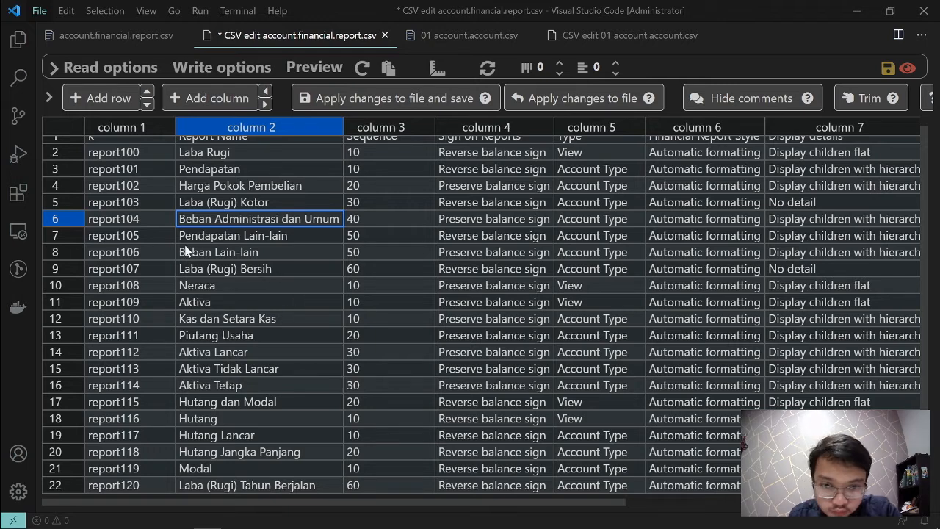
double_click(290, 224)
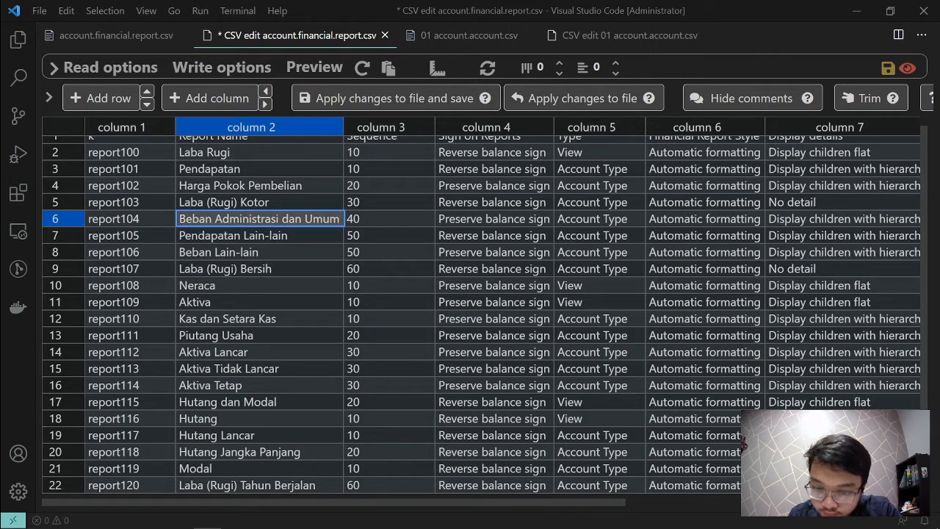
key("ctrl+f")
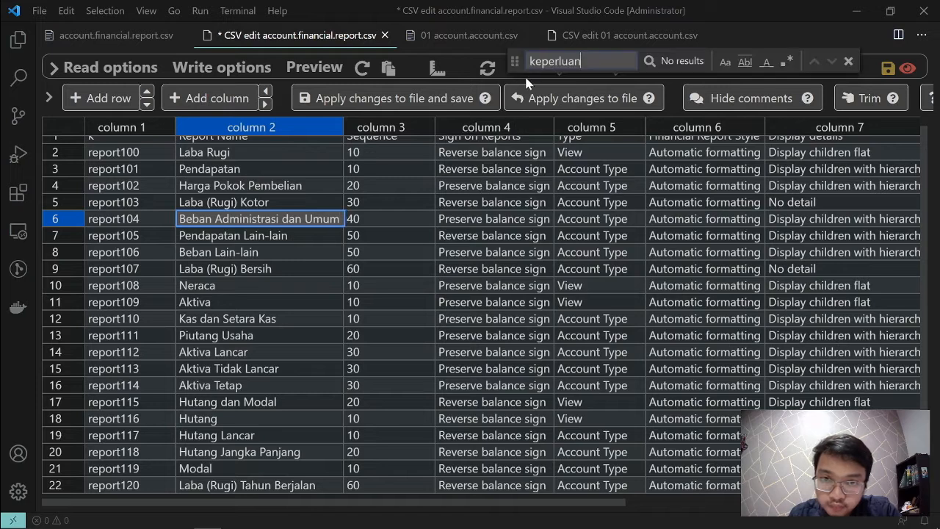
type("Beban Administrasi dan Umum")
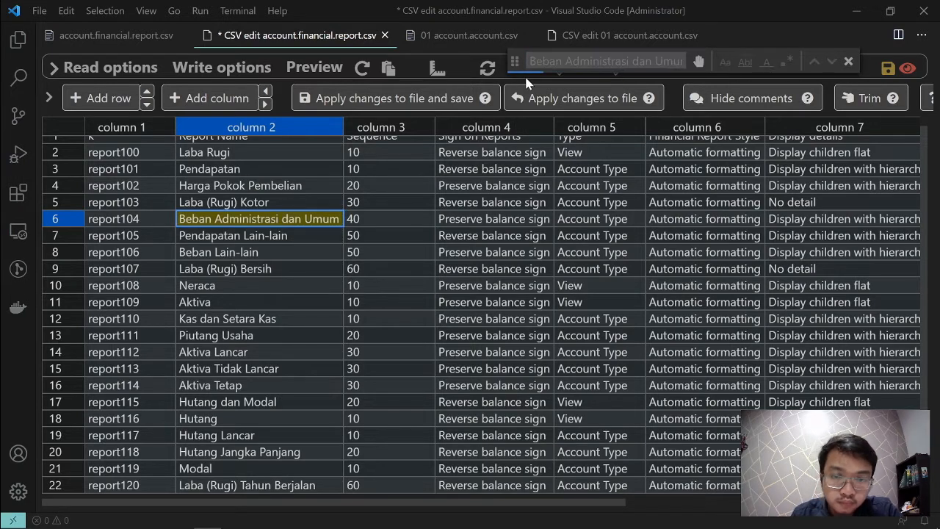
- Compare the Laba Rugi sheet's expense, Pendapatan Lain-lain and Laba (Rugi) Bersih lines with the CSV report rows and Financial report (8).pdf
key("alt+Tab")
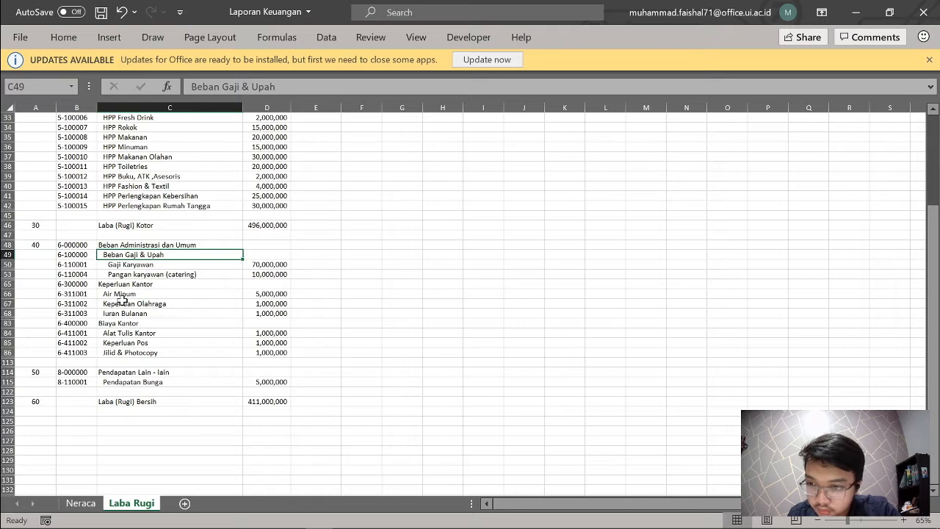
key("alt+Tab")
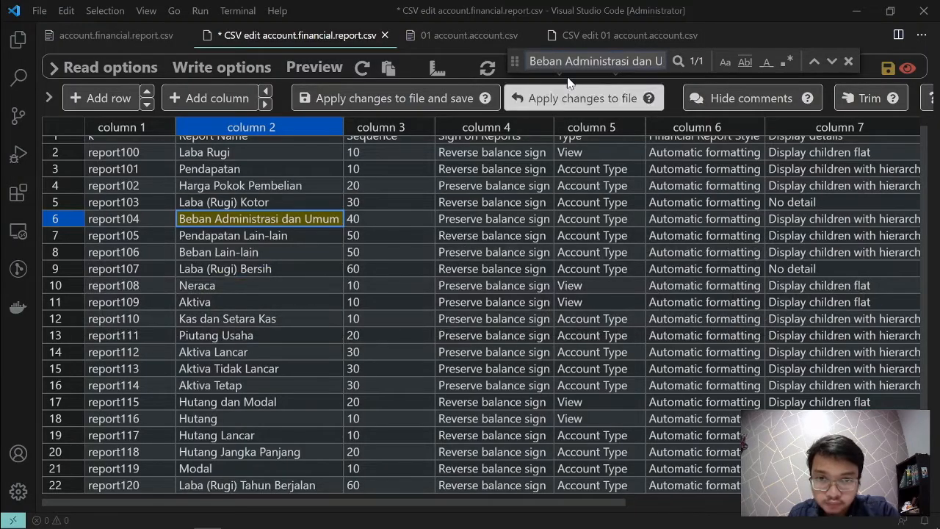
key("alt+Tab")
left_click(121, 324)
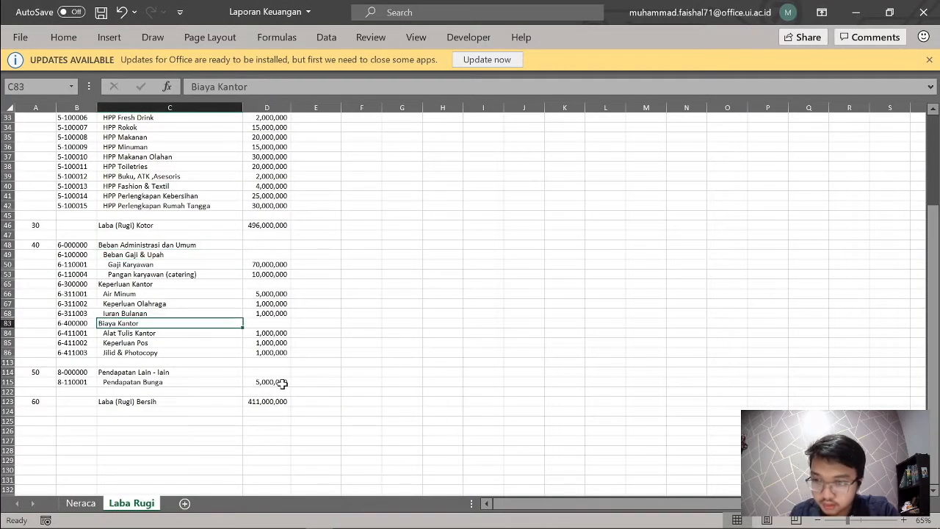
scroll(176, 371, "down", 1)
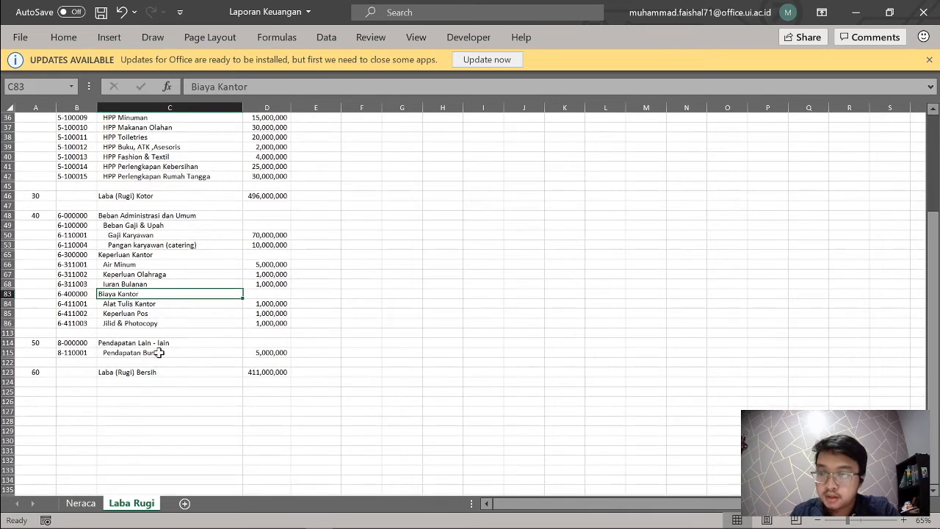
key("alt+Tab")
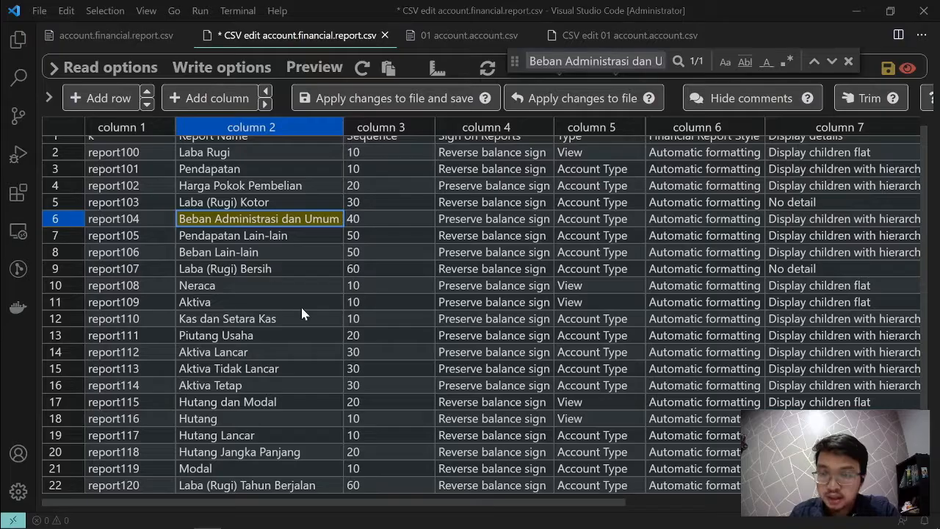
scroll(319, 308, "up", 1)
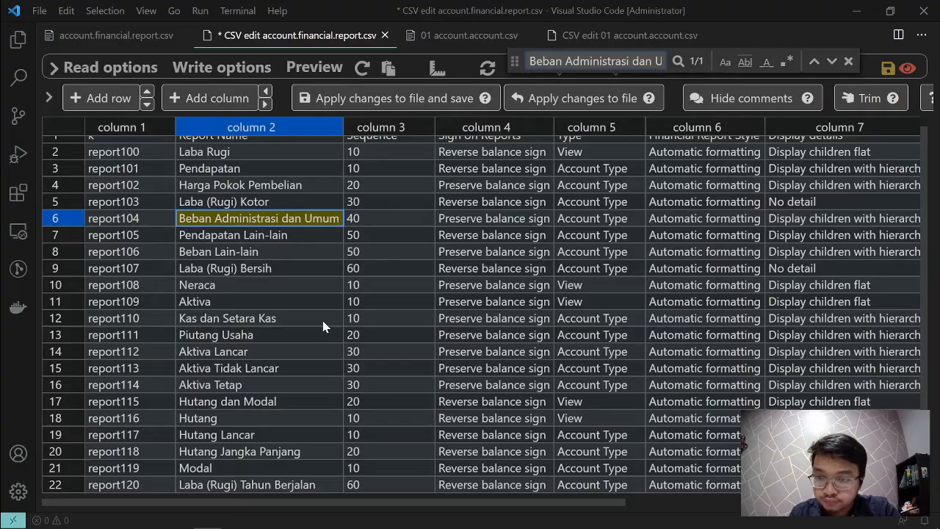
key("alt+Tab")
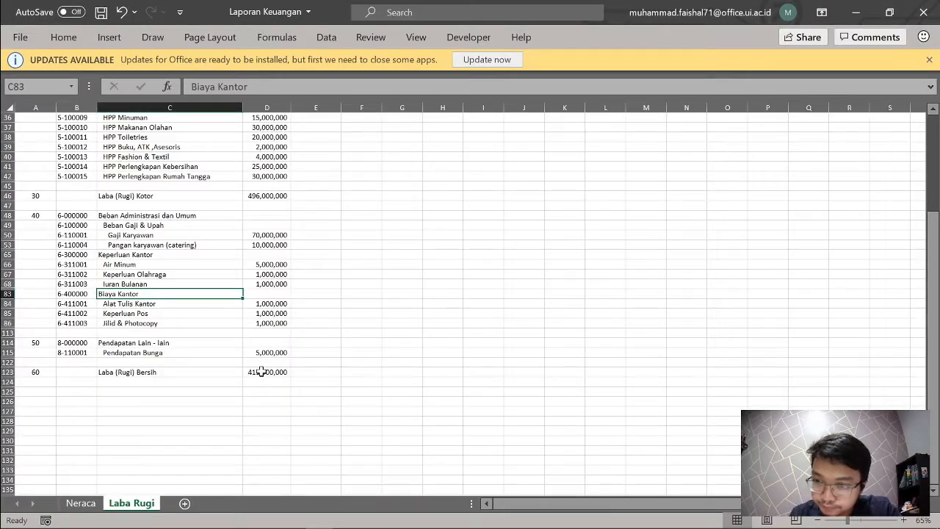
key("alt+Tab")
key("alt+Tab")
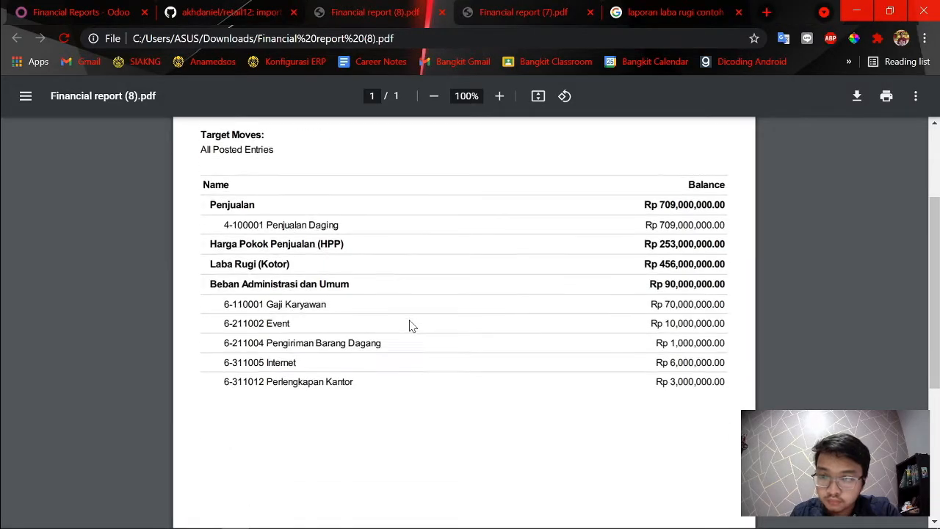
key("alt+Tab")
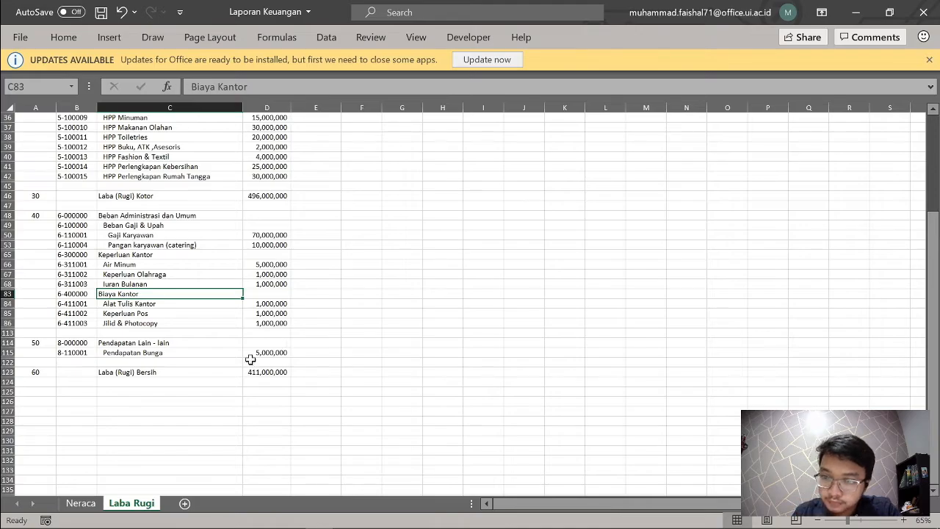
key("alt+Tab")
key("alt+Tab")
key("Tab")
- Examine the parent and account types set for the Laba Rugi report rows in the CSV, including Pendapatan Lain-lain
left_click(270, 284)
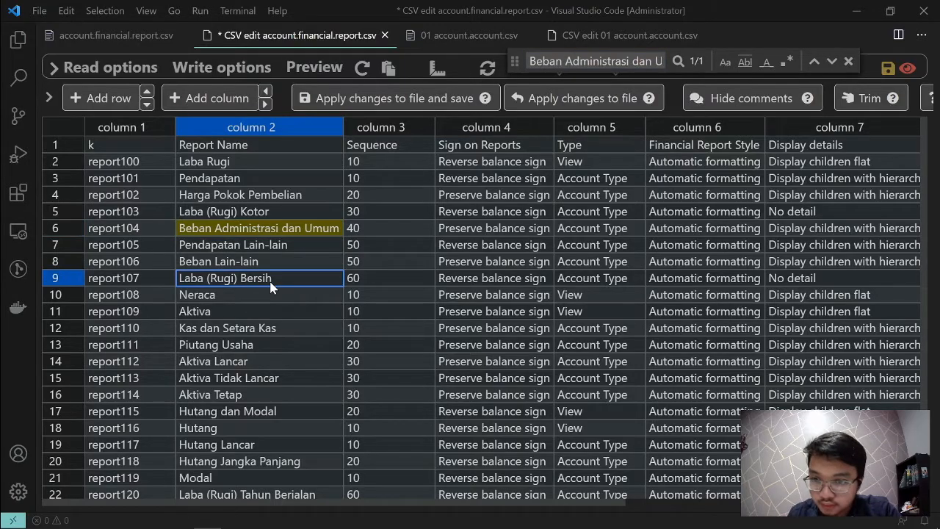
left_click(275, 258)
double_click(284, 246)
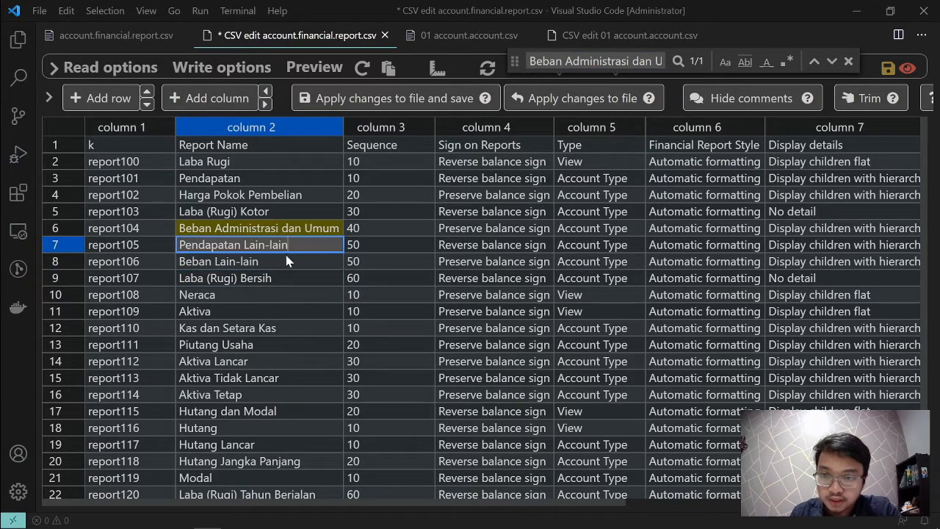
key("ctrl+a")
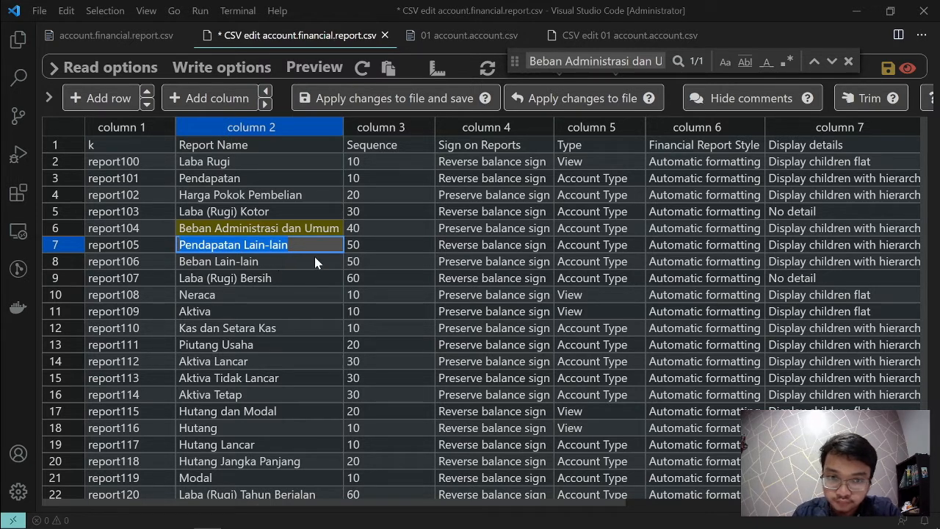
scroll(378, 278, "right", 10)
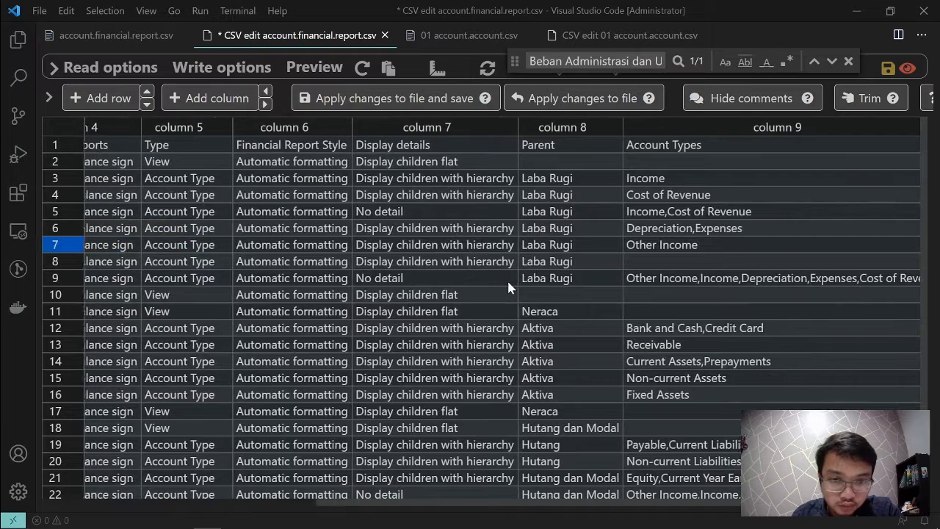
left_click_drag(547, 178, 611, 277)
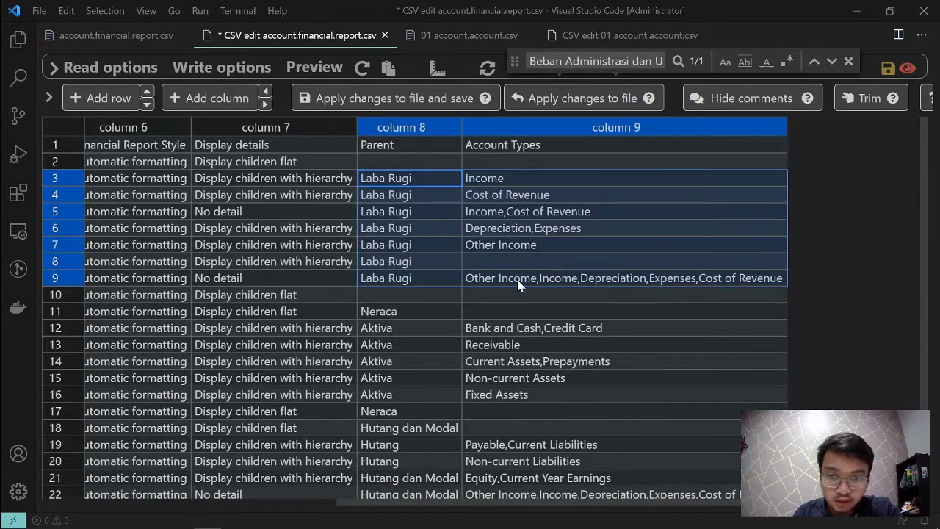
left_click(653, 263)
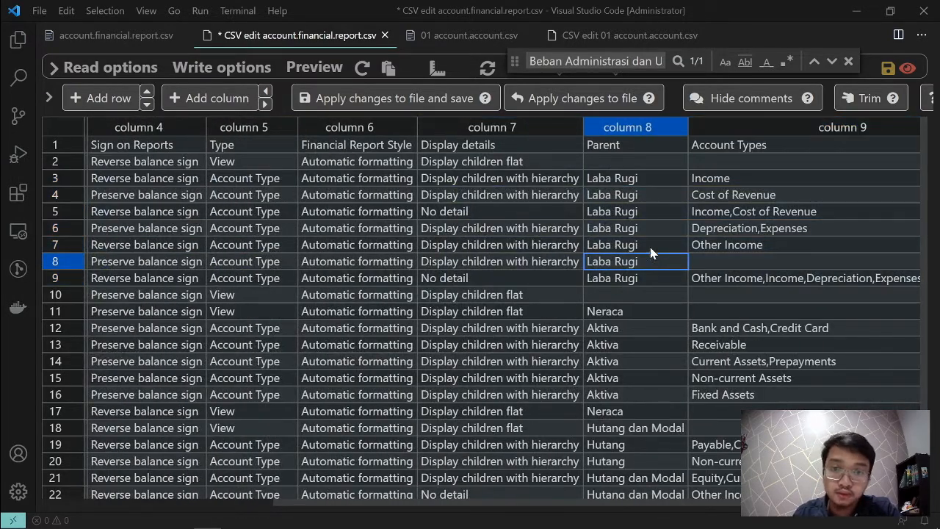
scroll(651, 253, "left", 10)
- Copy the report name "Pendapatan Lain-lain" from row 7 of the financial report CSV
left_click(260, 246)
double_click(265, 246)
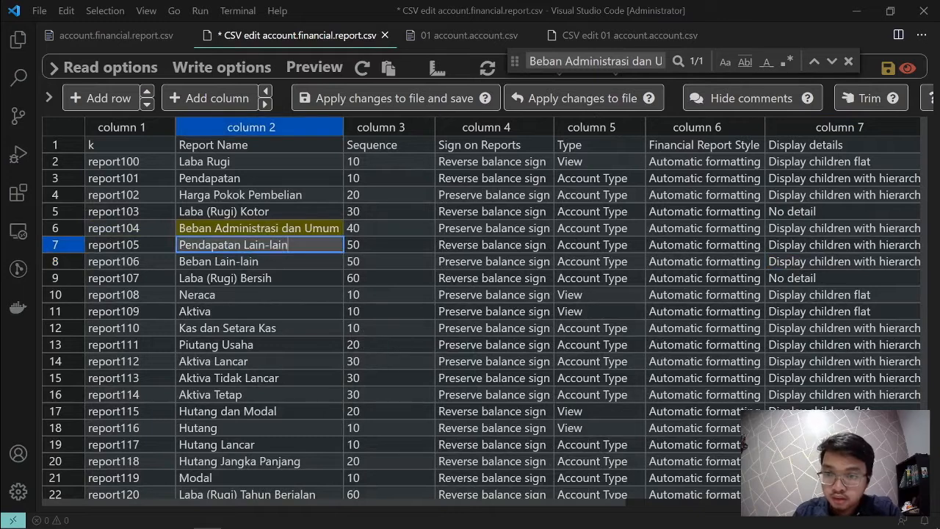
key("ctrl+a")
key("ctrl+c")
- Switch to the Odoo Financial Reports list in Chrome and start a new financial report
key("alt+Tab")
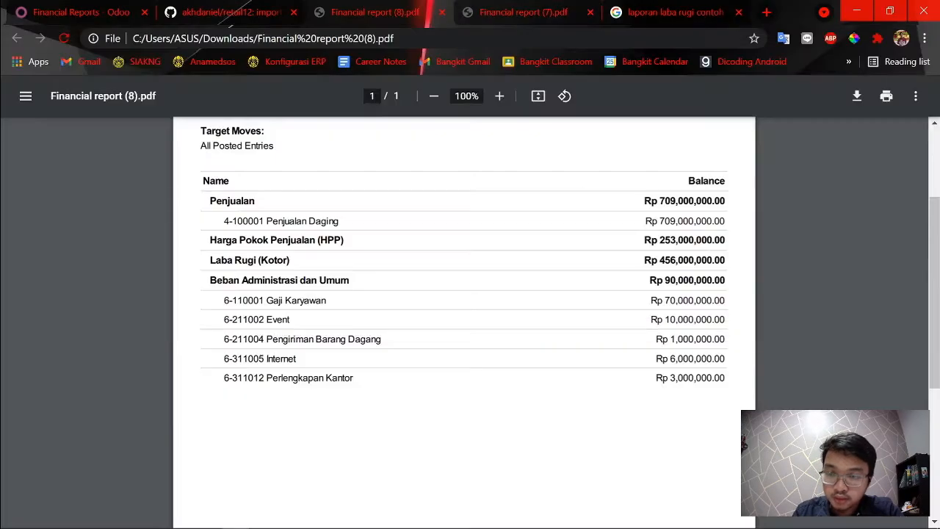
left_click(213, 39)
key("ctrl+v")
left_click(49, 8)
left_click(236, 272)
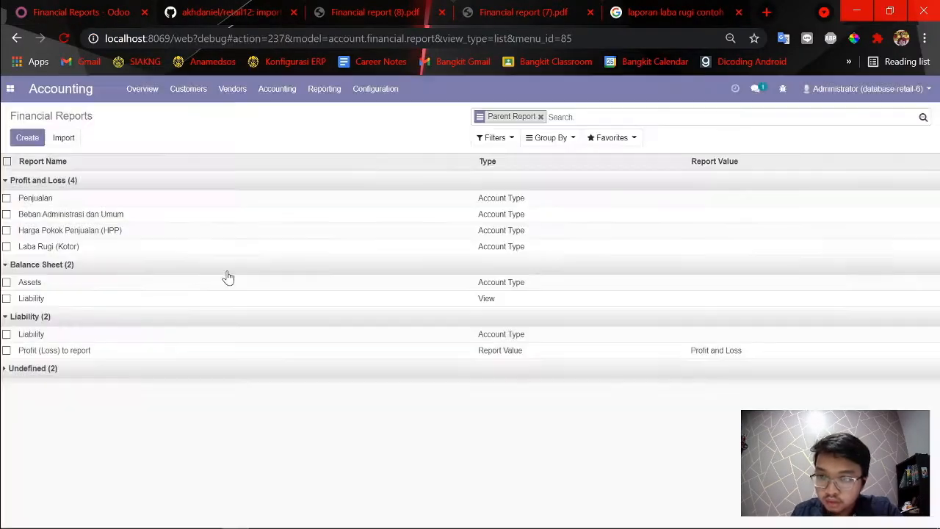
left_click(373, 89)
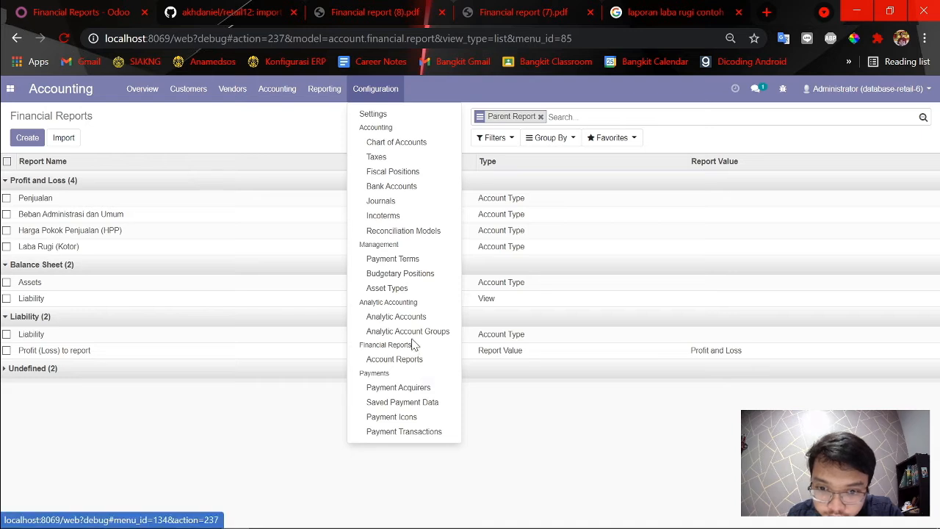
left_click(162, 148)
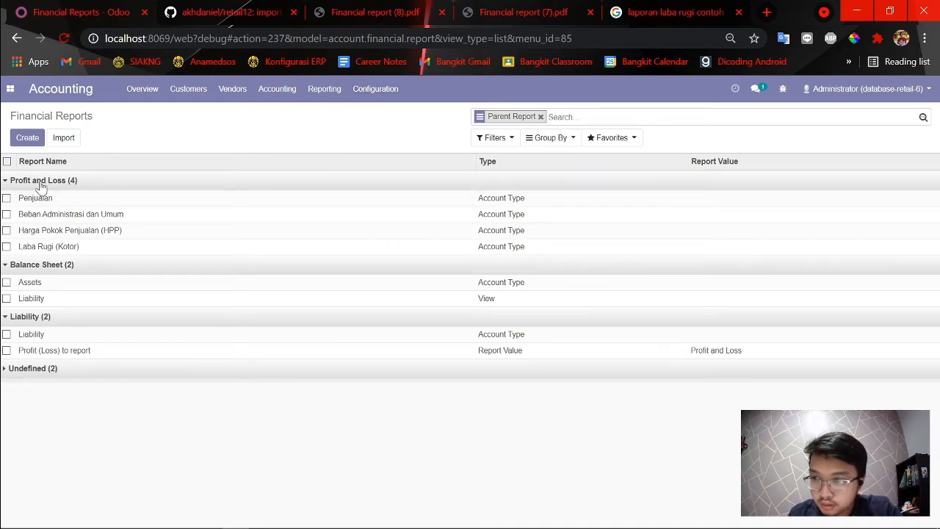
left_click(27, 138)
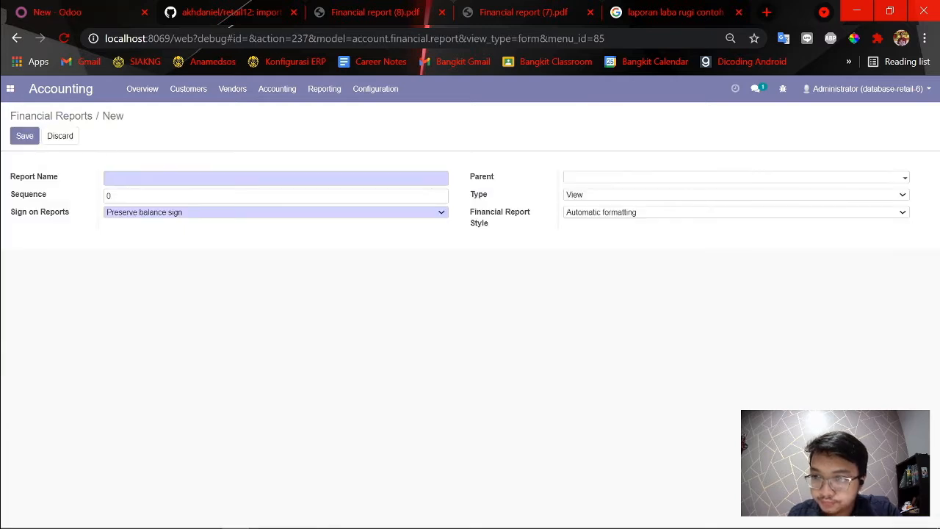
- Name the new report "Pendapatan Lain-lain" and set its sequence to 50, checking the sequence against the CSV
key("ctrl+v")
key("Tab")
key("alt+Tab")
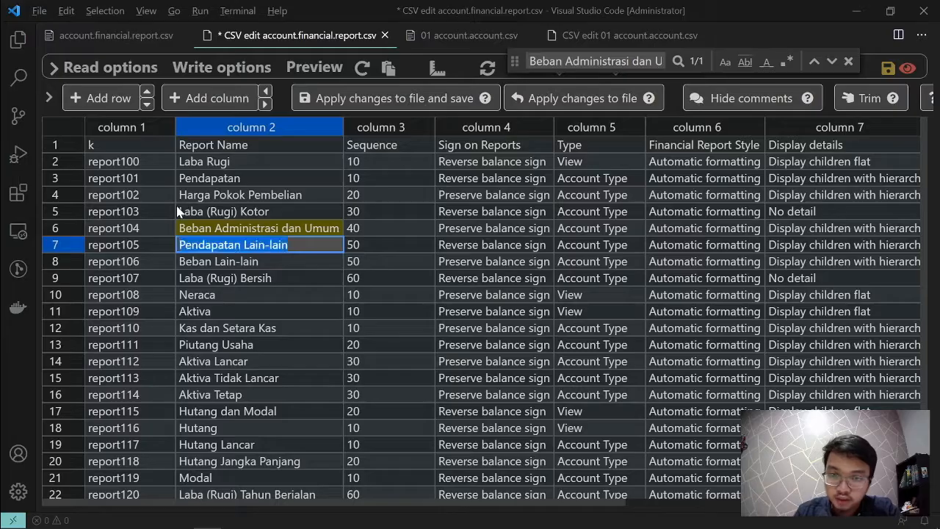
key("alt+Tab")
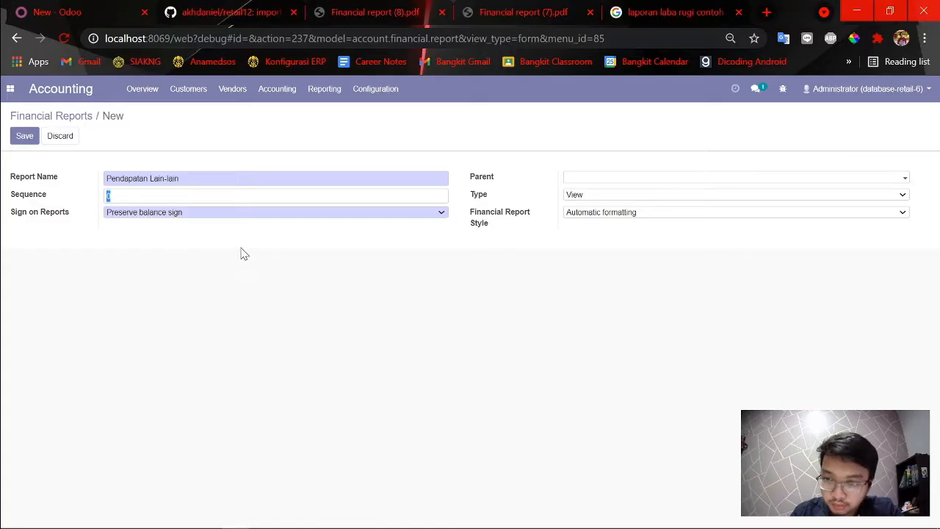
type("50")
left_click(185, 218)
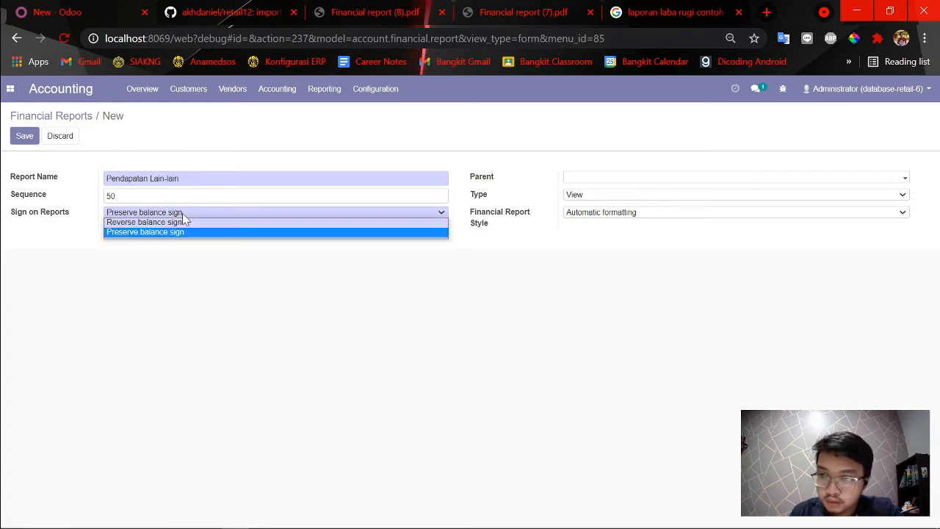
left_click(185, 217)
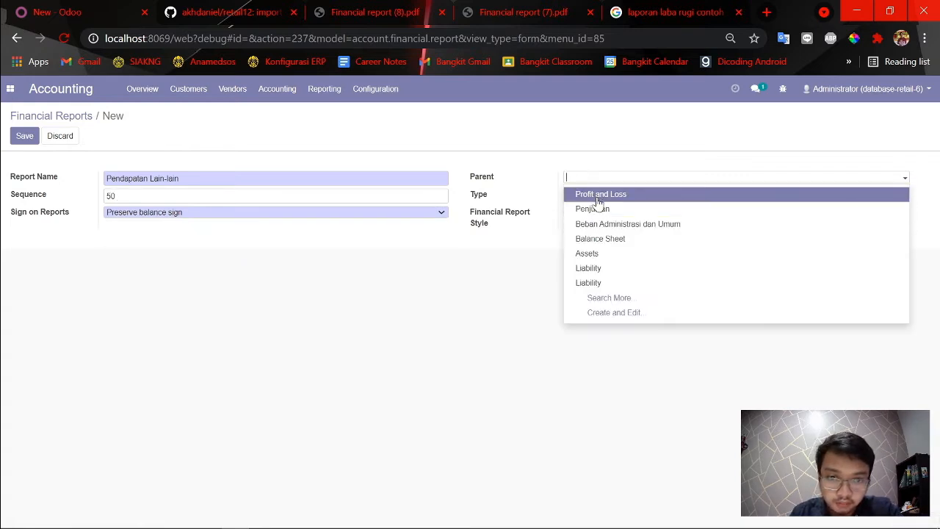
- Set the report's parent to Profit and Loss and its type to Account Type
left_click(593, 200)
left_click(609, 220)
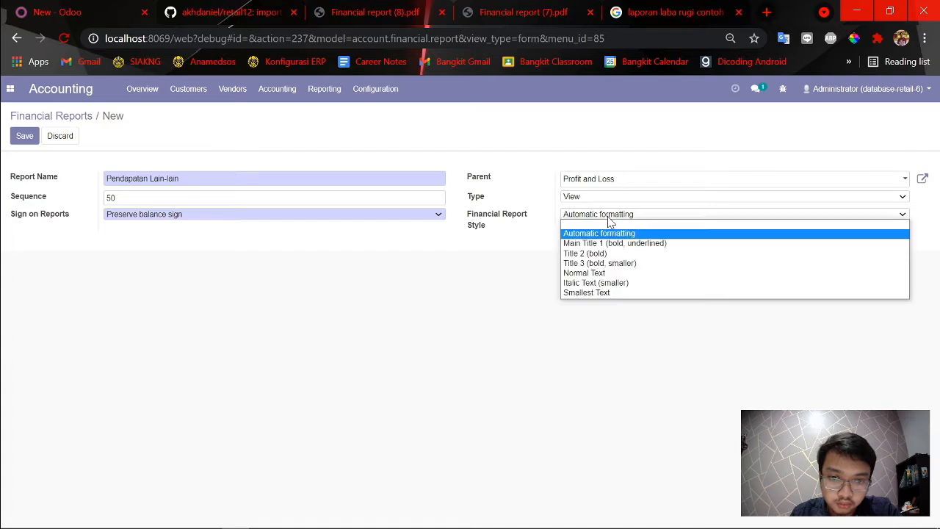
left_click(586, 200)
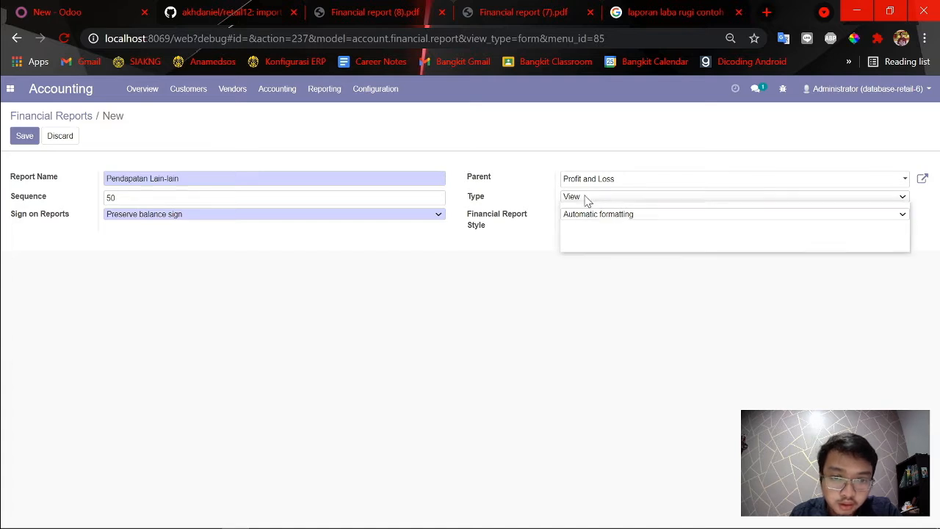
left_click(585, 199)
left_click(591, 236)
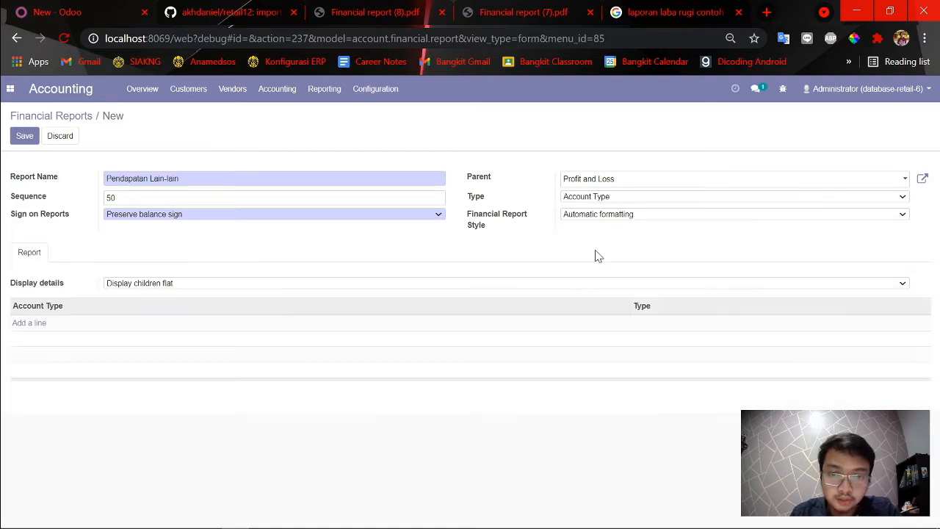
- Add the Other Income account type to the Pendapatan Lain-lain report, save it and return to the Financial Reports list
left_click(25, 324)
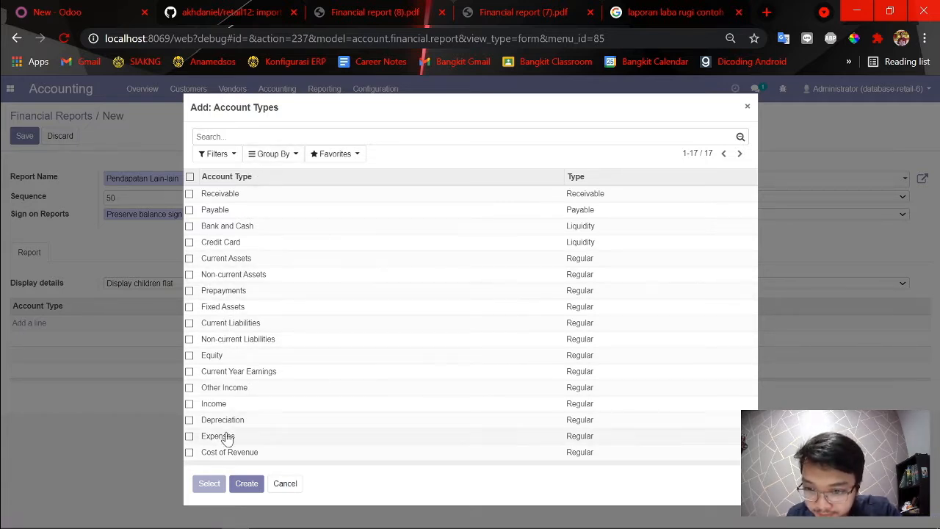
left_click(189, 388)
left_click(209, 484)
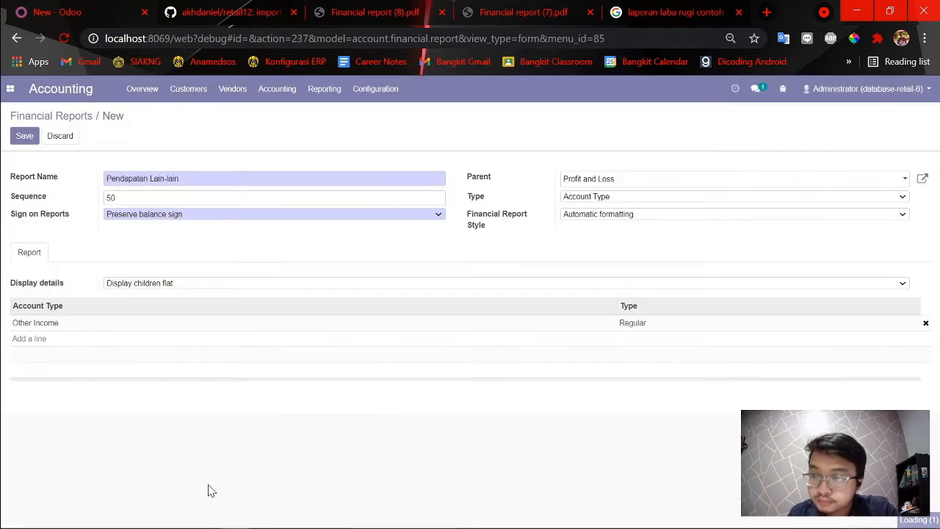
left_click(24, 136)
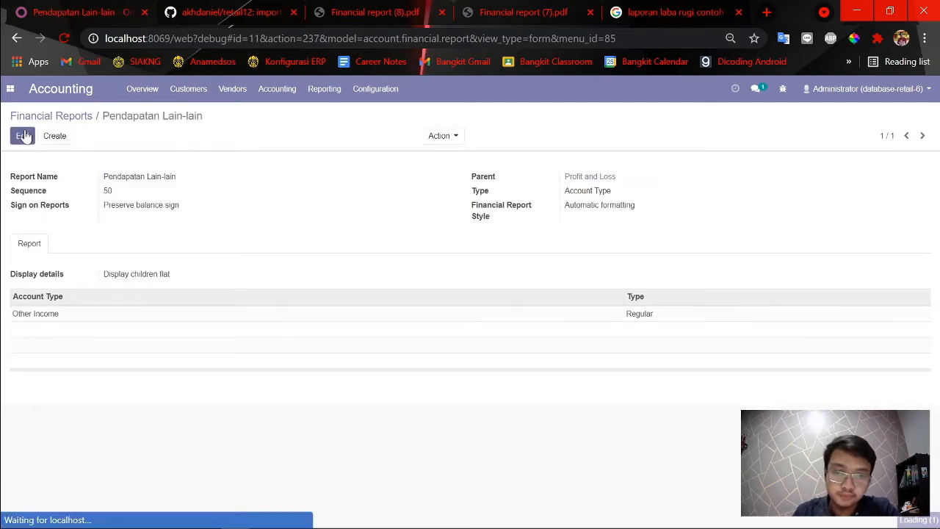
left_click(81, 124)
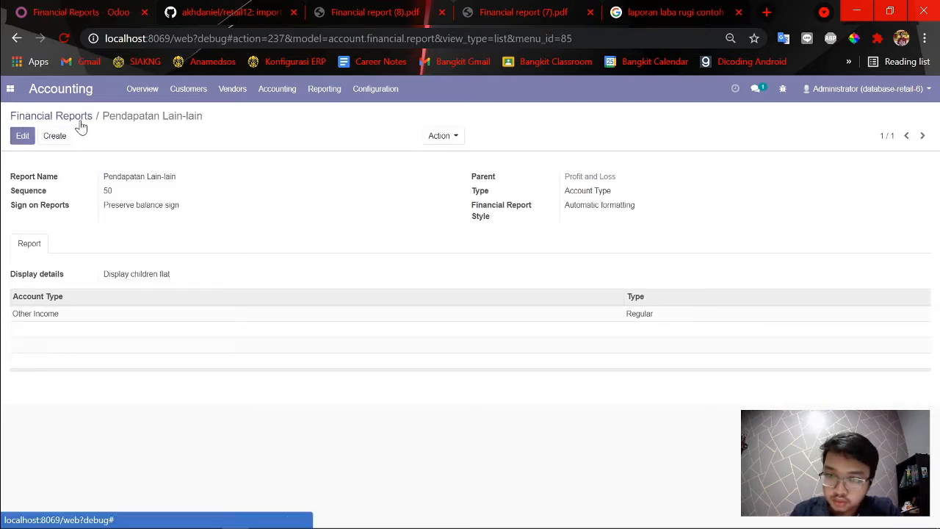
- Check row 8 of the financial report CSV in Visual Studio Code, and review the Beban Administrasi dan Umum report in Odoo
key("alt+Tab")
left_click(198, 264)
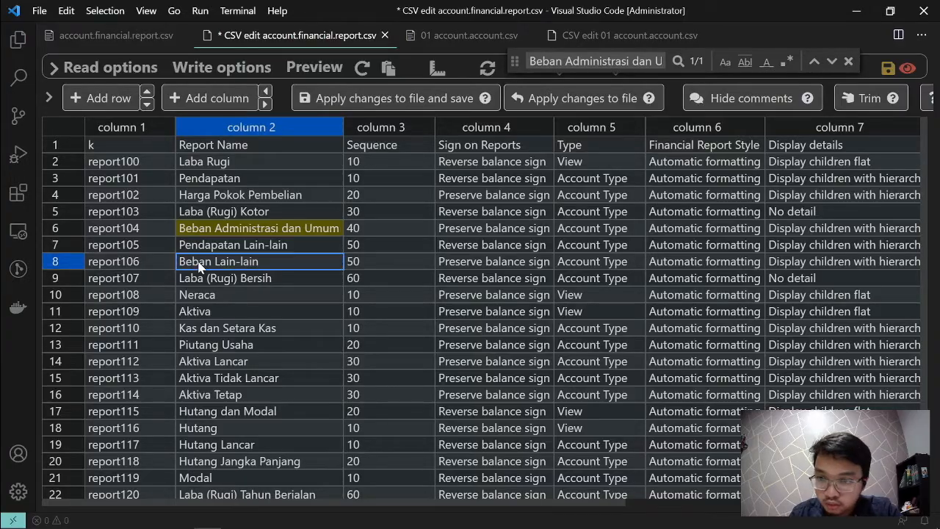
key("alt+Tab")
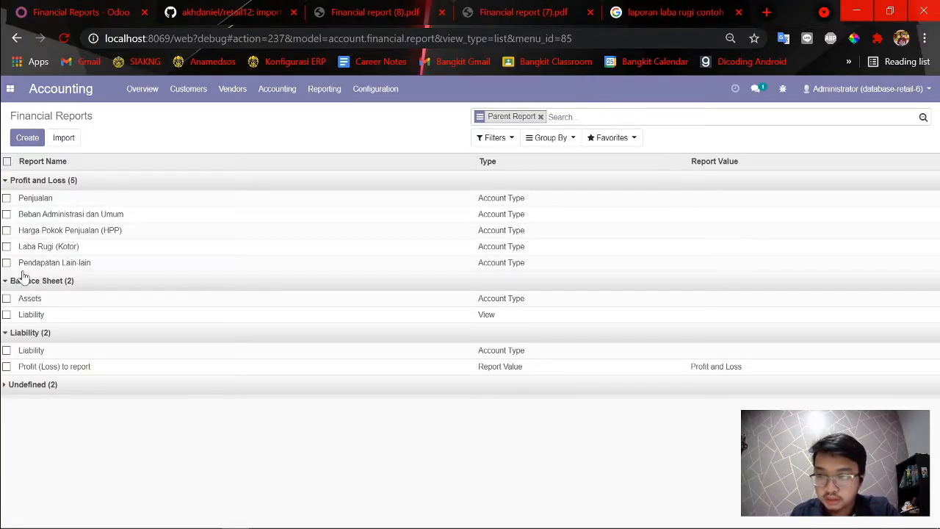
left_click(81, 219)
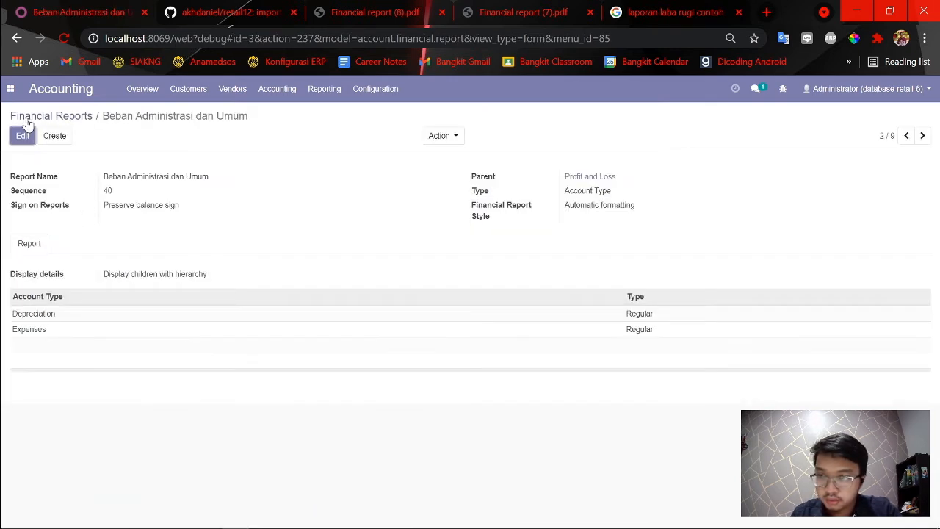
left_click(15, 39)
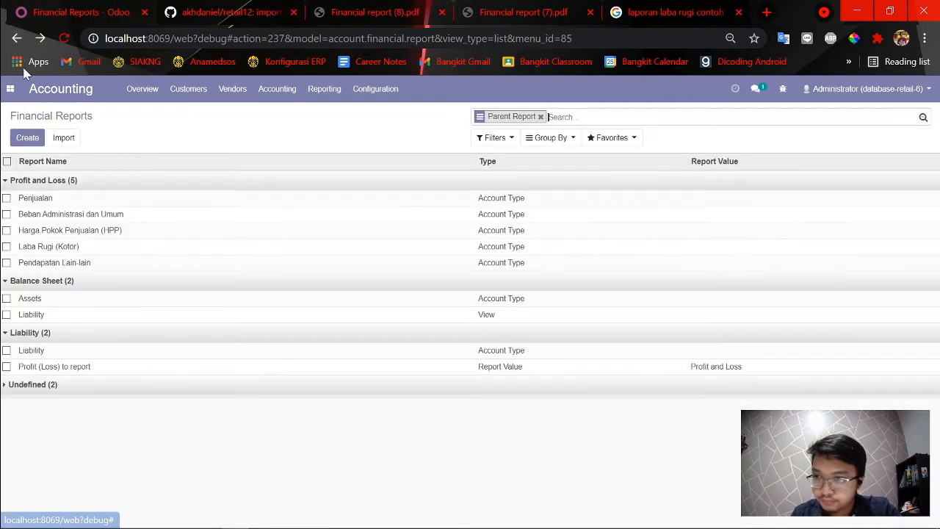
- Start a new financial report in Odoo and name it "Beban Lain-lain", copying the name from row 8 of the CSV
left_click(31, 143)
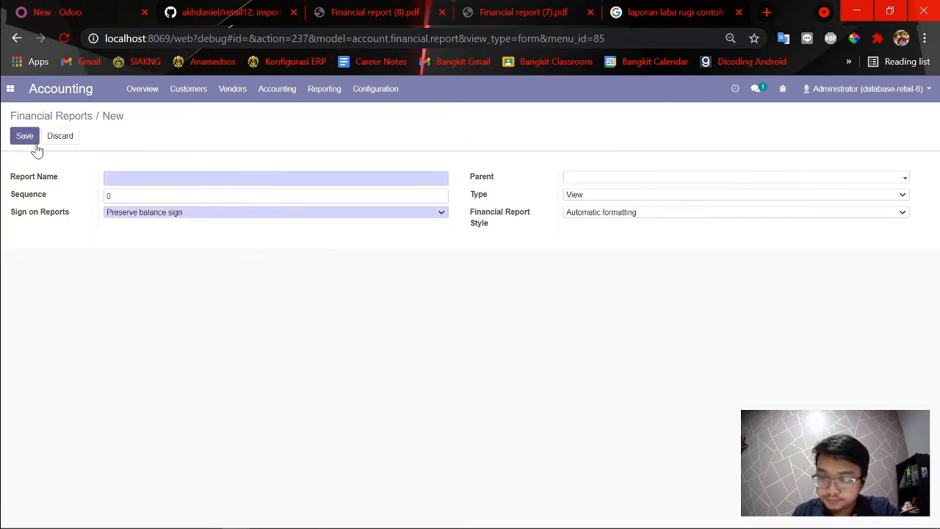
key("alt+Tab")
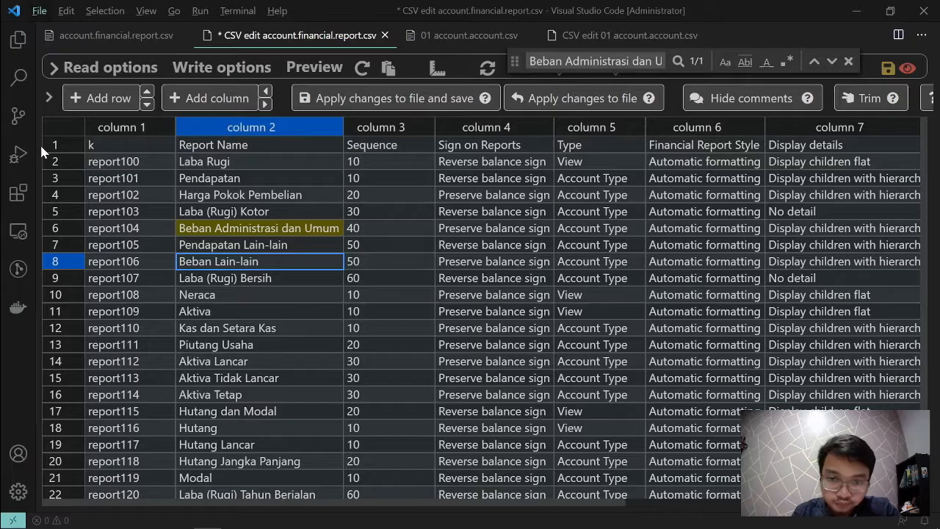
left_click(274, 265)
scroll(504, 336, "right", 5)
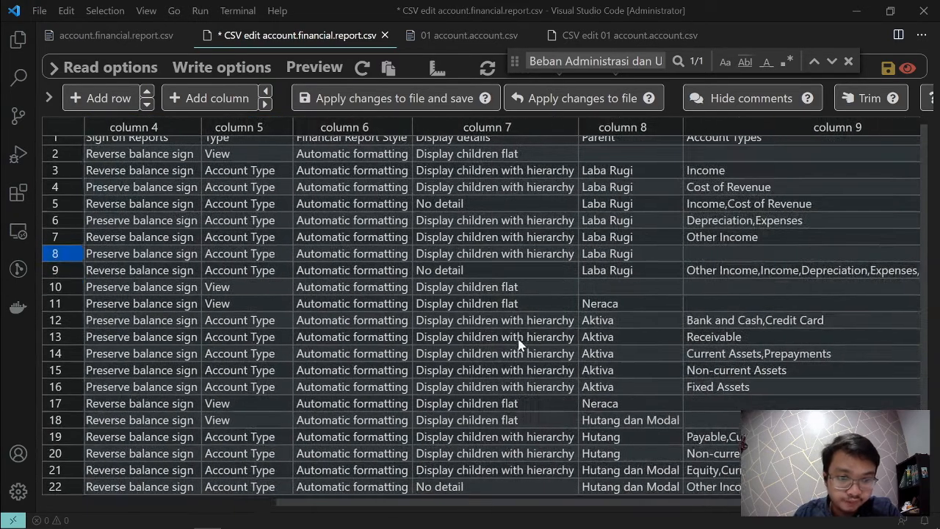
scroll(518, 344, "left", 5)
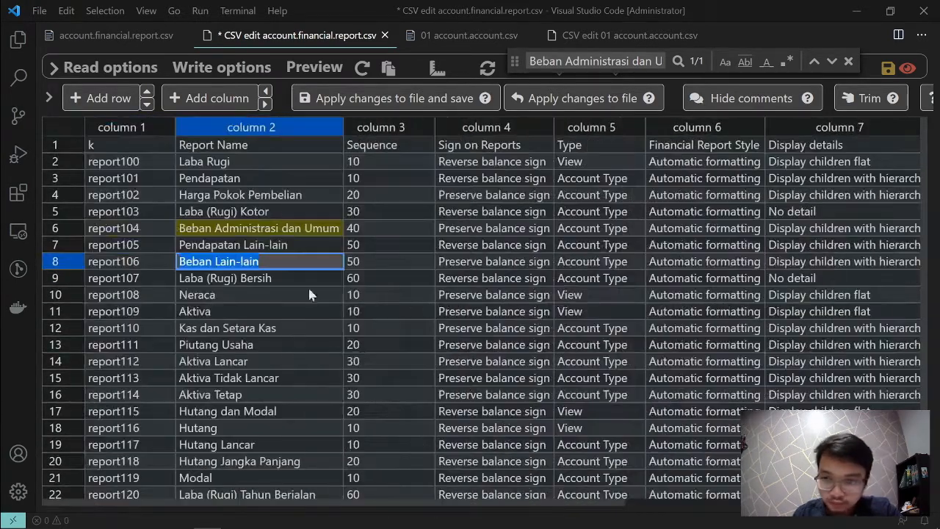
scroll(790, 287, "right", 5)
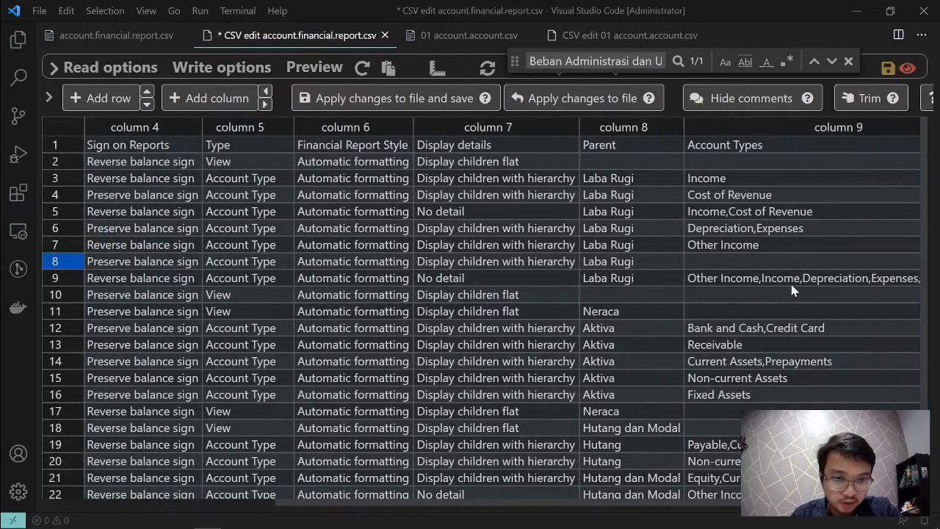
scroll(445, 269, "left", 5)
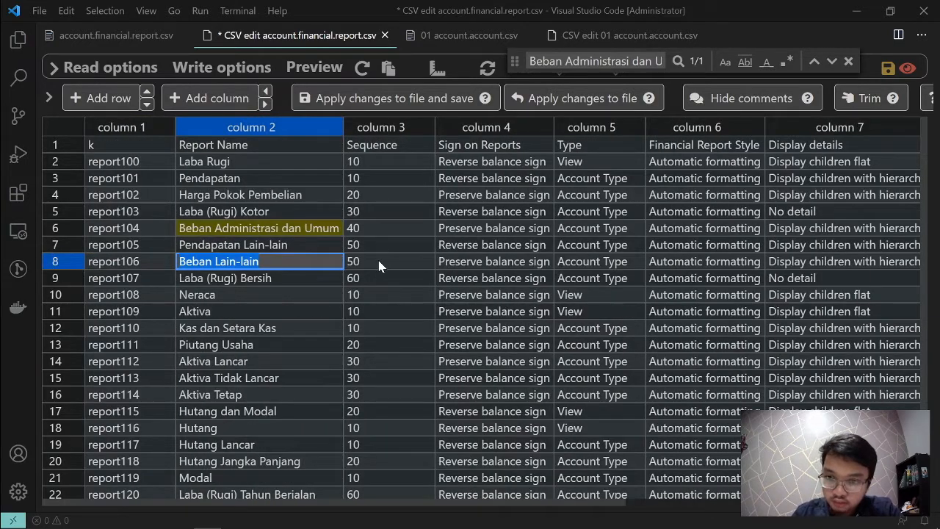
key("alt+Tab")
type("Beban Lain-lain")
- Set the Beban Lain-lain report's sequence to 50, checking it against row 8 of the CSV
key("alt+Tab")
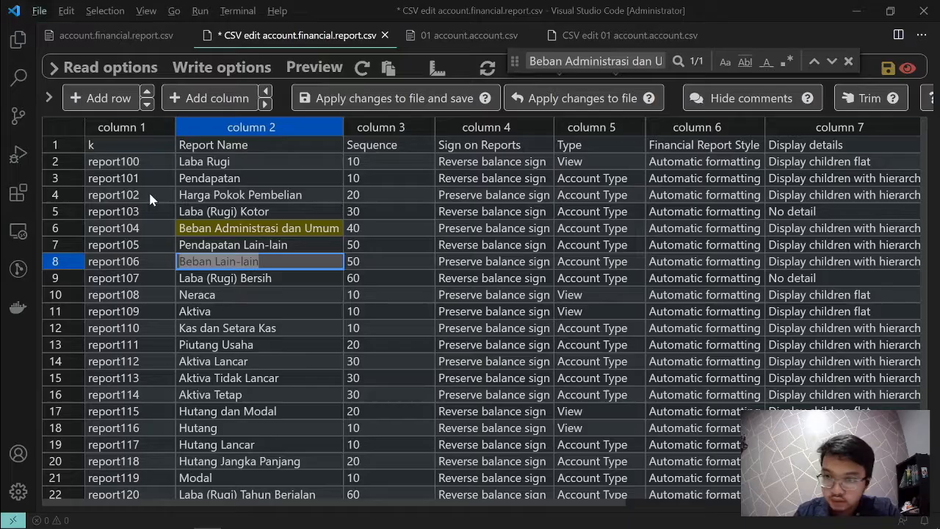
key("alt+Tab")
key("alt+Tab")
key("alt+Tab")
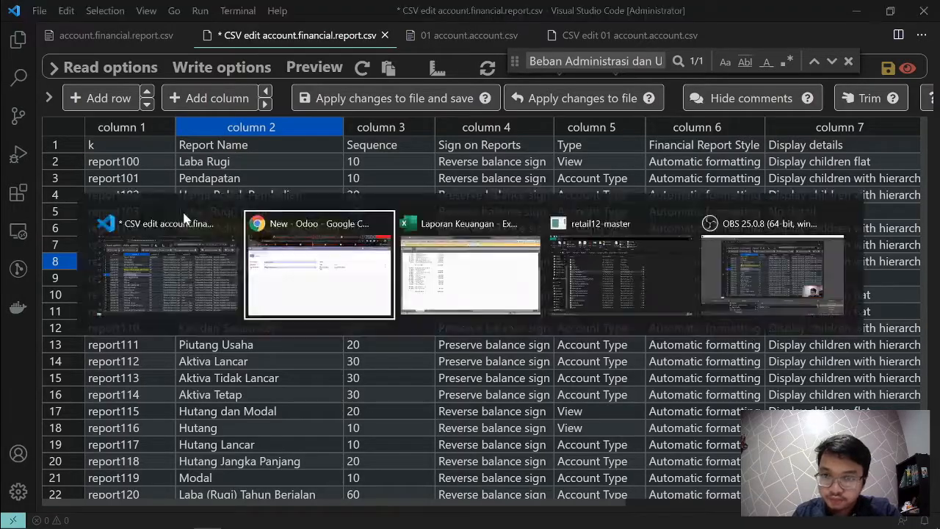
type("50")
- Check the remaining columns of CSV row 8 and set the Beban Lain-lain report's type to Account Type in Odoo
key("alt+Tab")
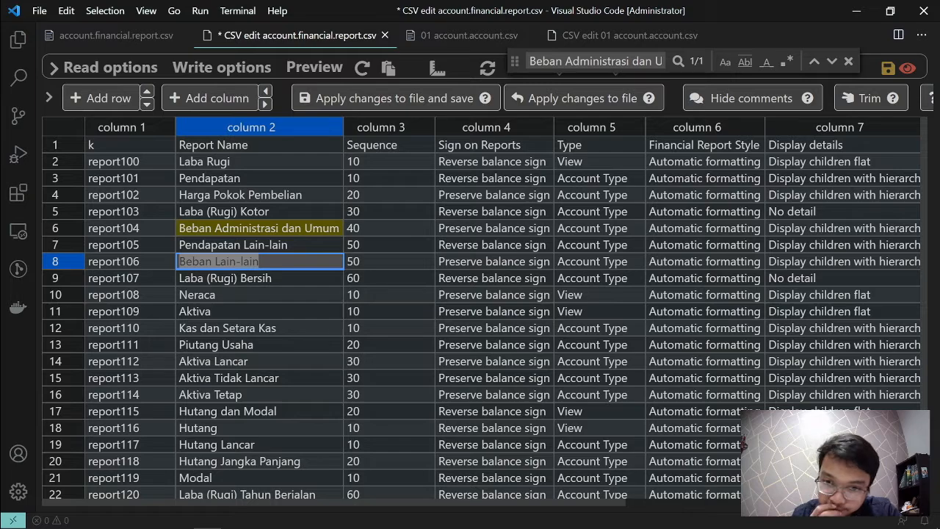
scroll(587, 285, "right", 5)
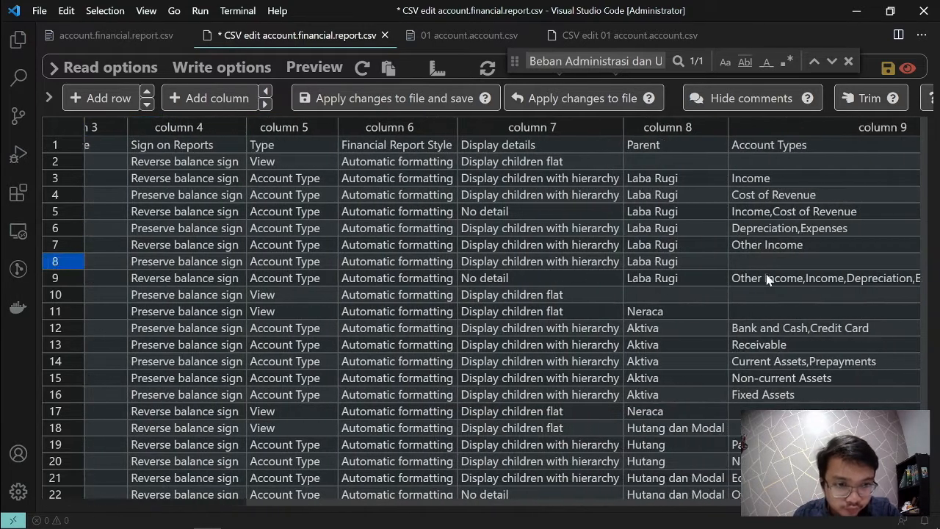
scroll(690, 265, "right", 2)
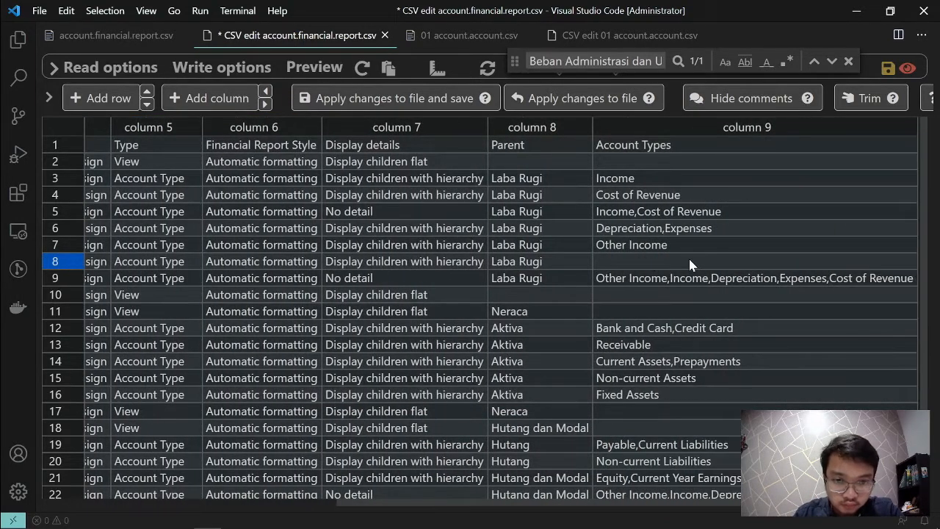
scroll(691, 265, "left", 6)
scroll(691, 264, "right", 4)
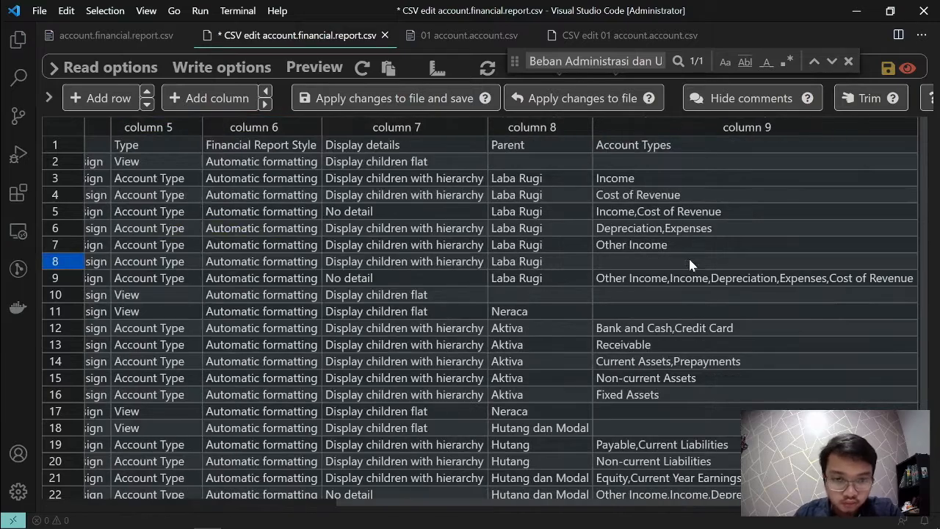
scroll(689, 263, "left", 4)
scroll(689, 262, "left", 2)
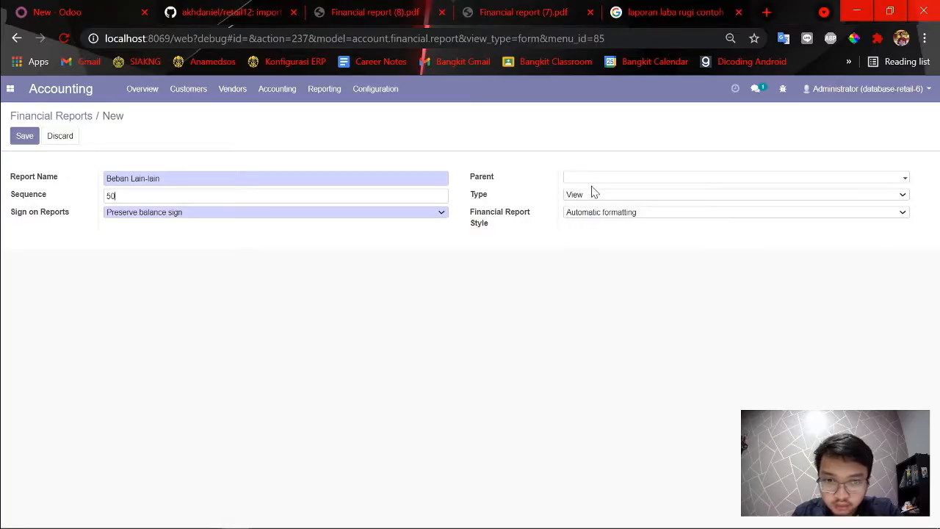
left_click(595, 192)
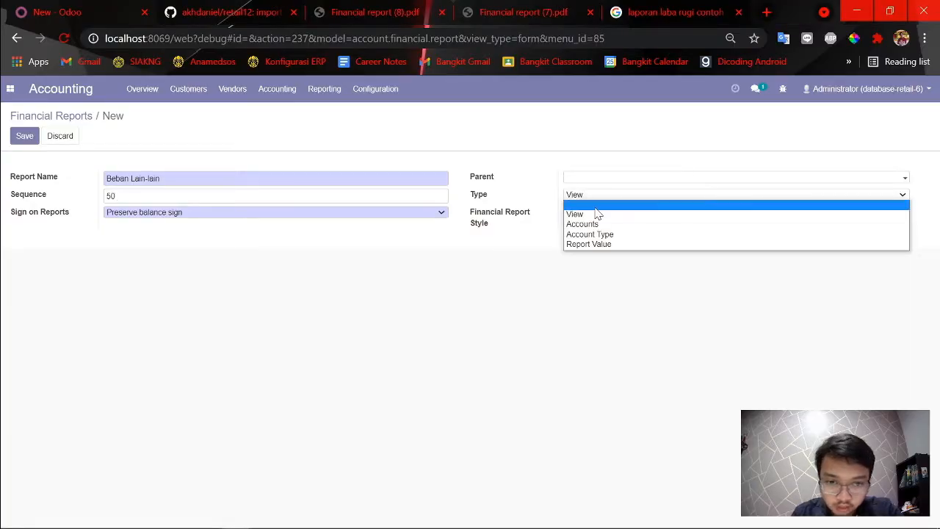
left_click(598, 234)
- Search the account types available for the report's lines for "expense" and for "other"
left_click(19, 323)
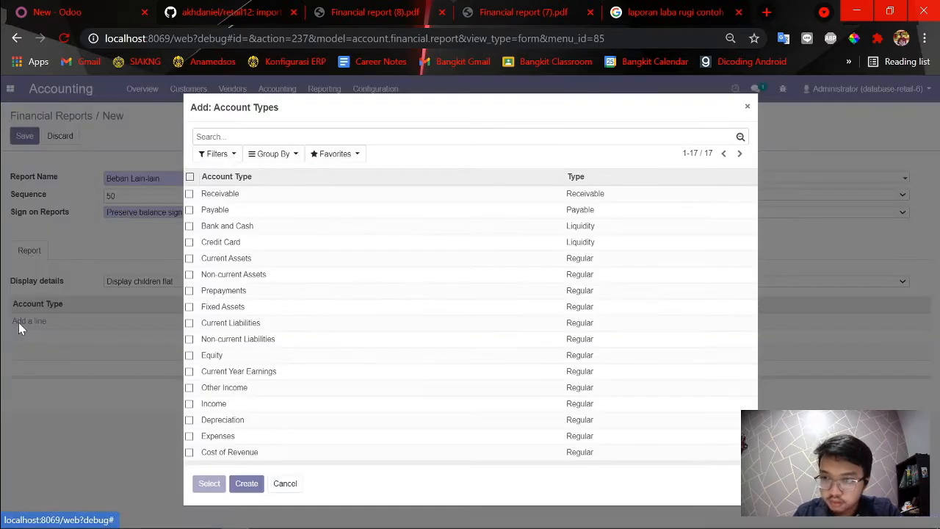
type("expe")
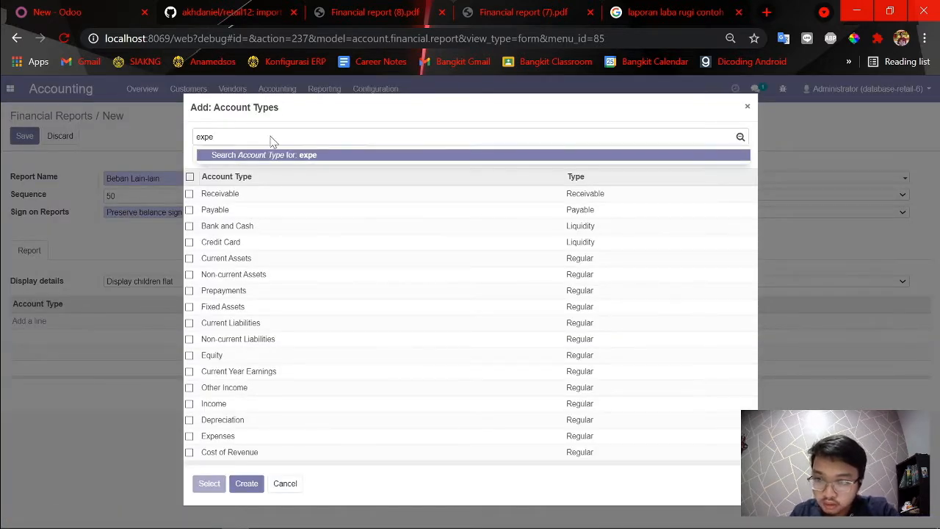
key("Escape")
left_click(33, 321)
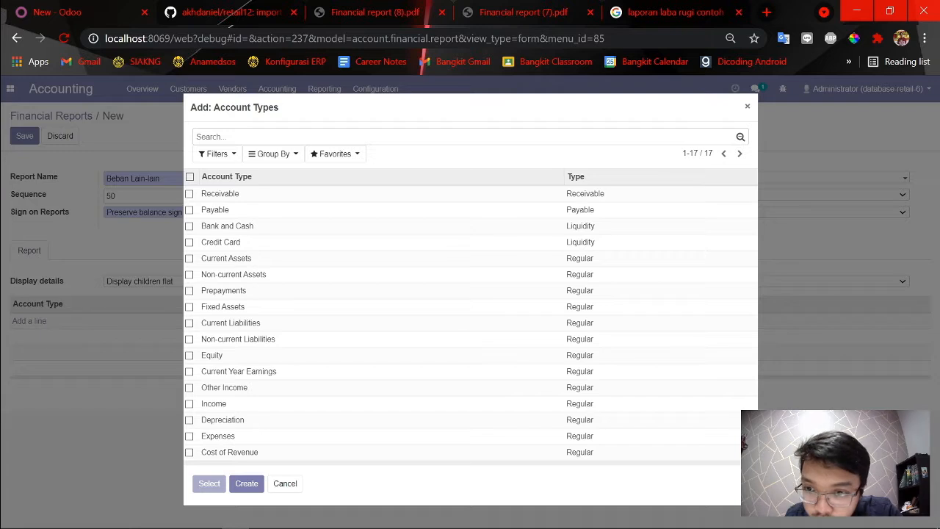
type("expense")
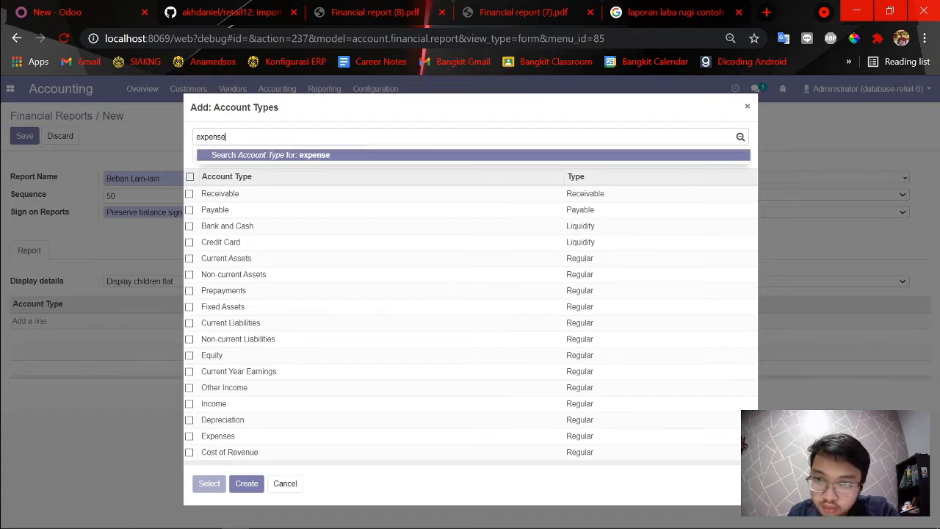
key("Return")
left_click(283, 137)
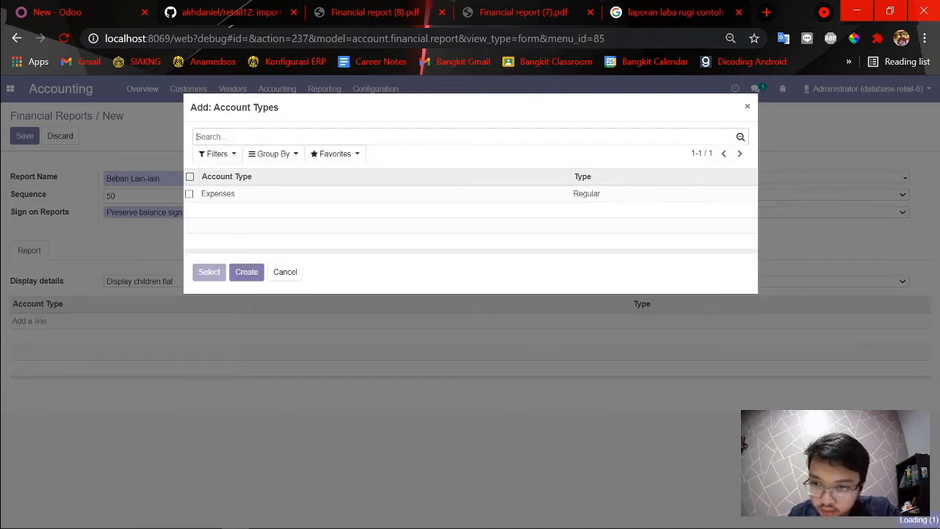
type("other")
key("Return")
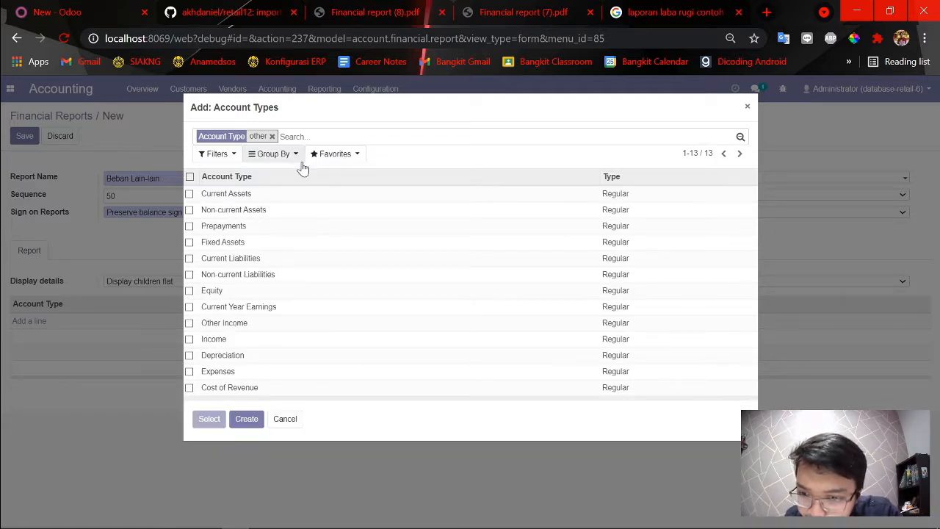
- Examine the Account Types column for the Beban Lain-lain row and its neighbouring rows in the CSV in Visual Studio Code
key("alt+Tab")
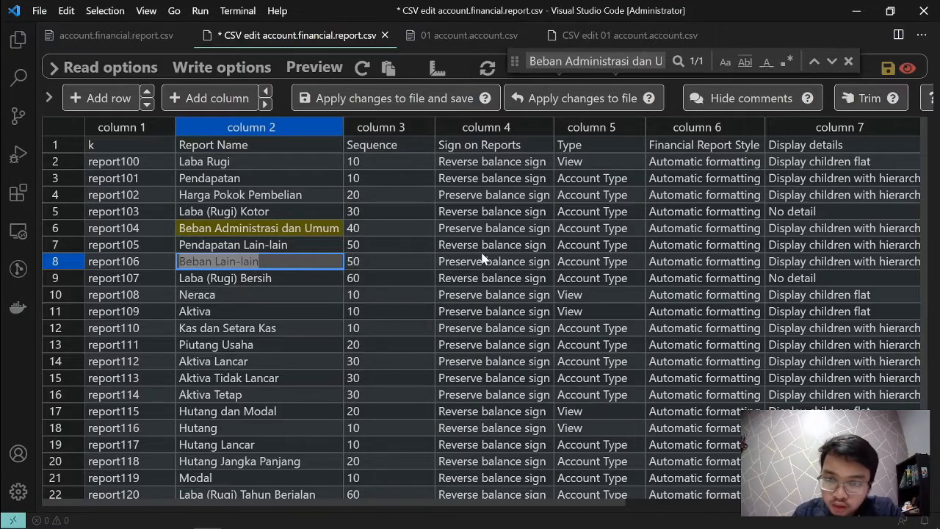
left_click(505, 260)
scroll(552, 274, "right", 5)
scroll(639, 266, "right", 3)
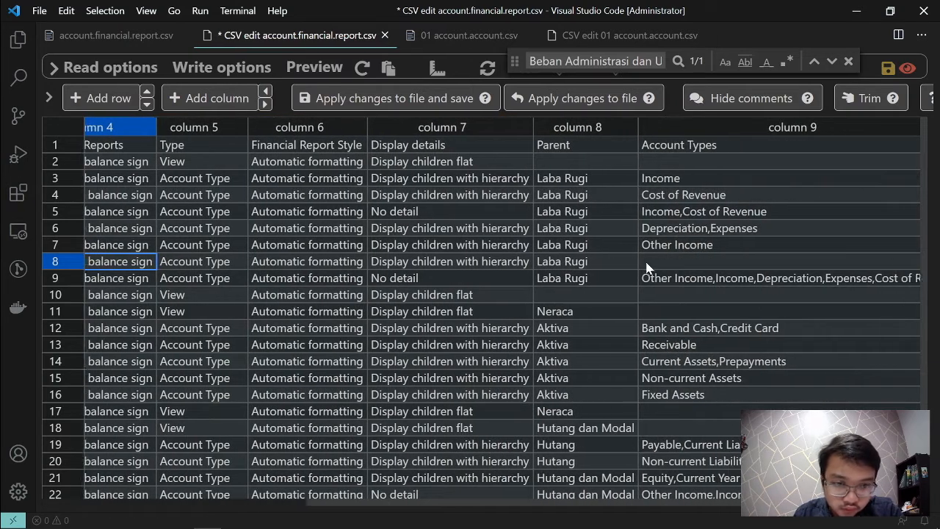
scroll(654, 270, "right", 3)
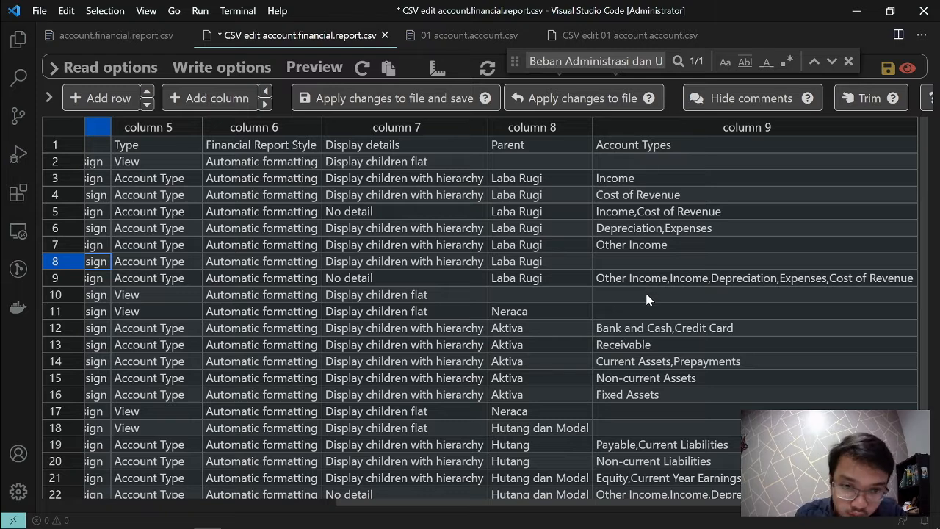
scroll(640, 294, "left", 1)
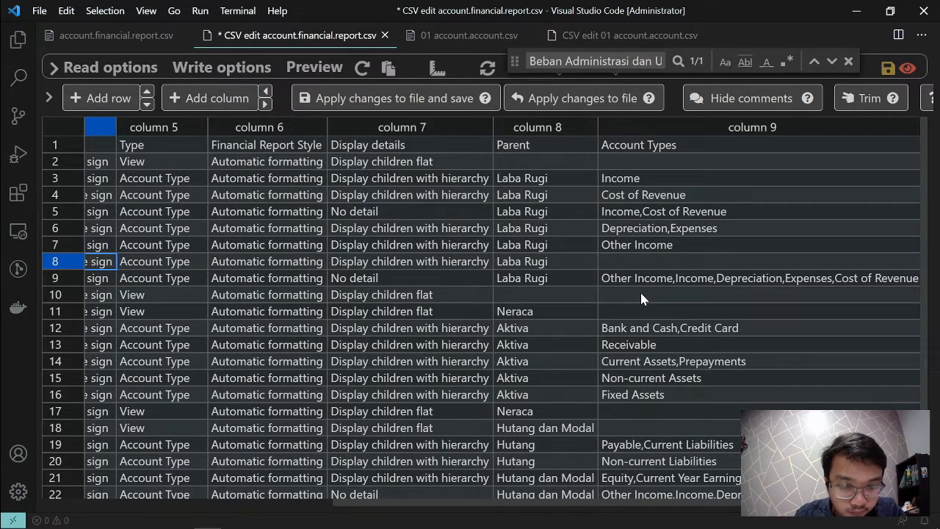
scroll(650, 238, "right", 1)
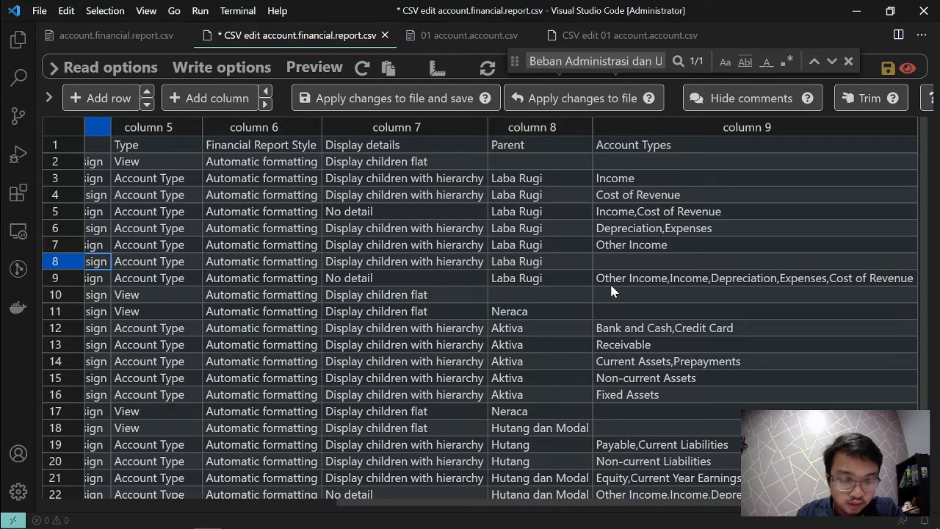
scroll(649, 280, "left", 3)
- Switch back to Odoo, cancel adding account types and save the Beban Lain-lain report without any
key("alt+Tab")
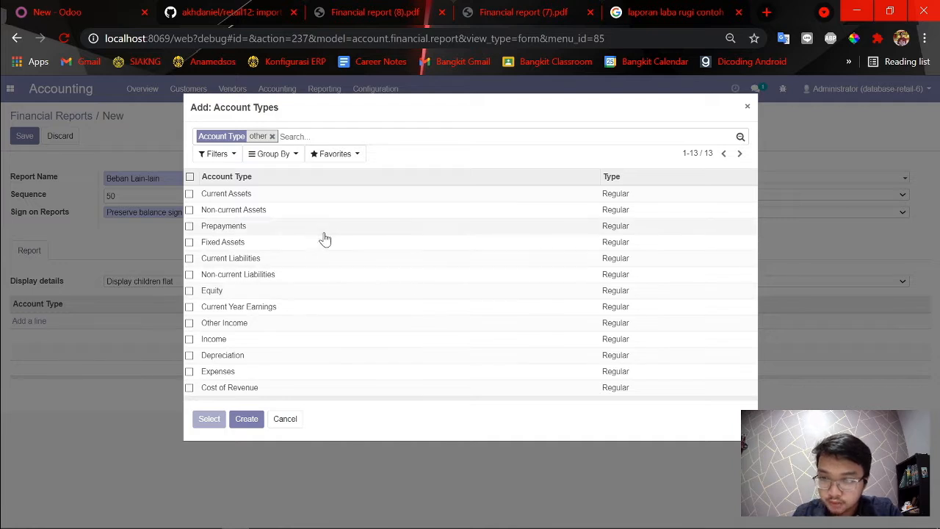
left_click(283, 420)
left_click(26, 138)
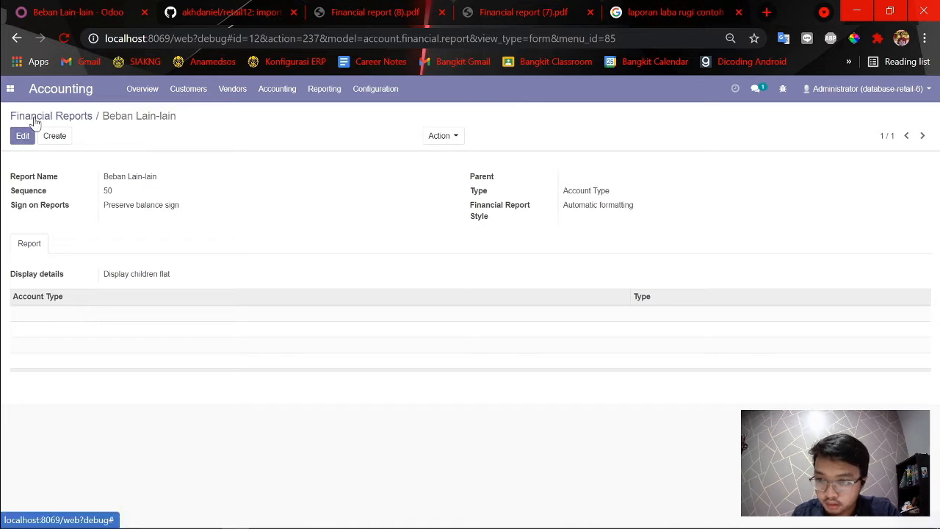
- Return to the Financial Reports list and create a new report named Laba Rugi (Bersih)
left_click(33, 117)
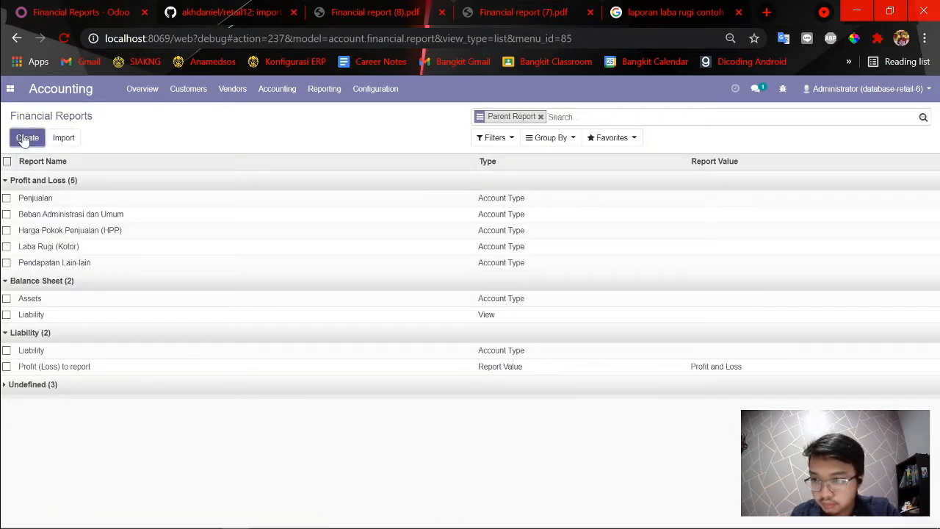
type("Labar")
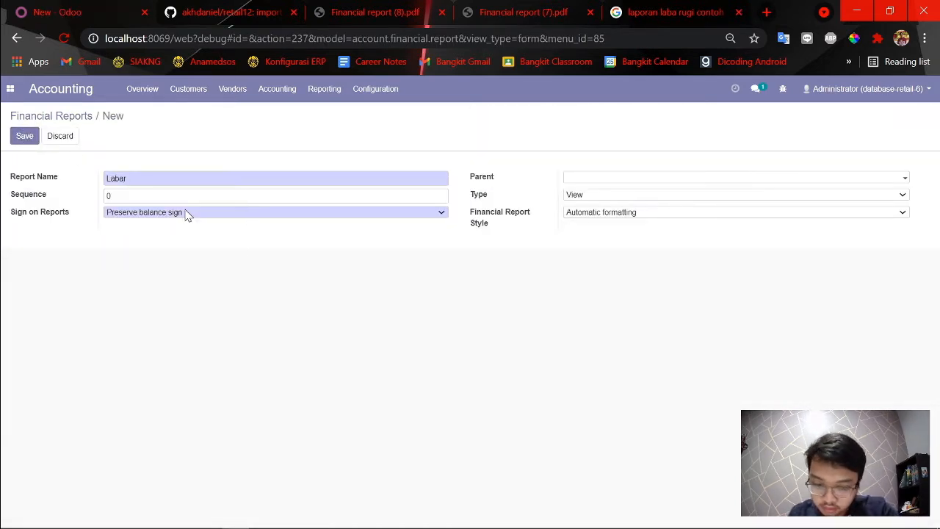
key("Down")
key("Return")
key("ctrl+shift+Left")
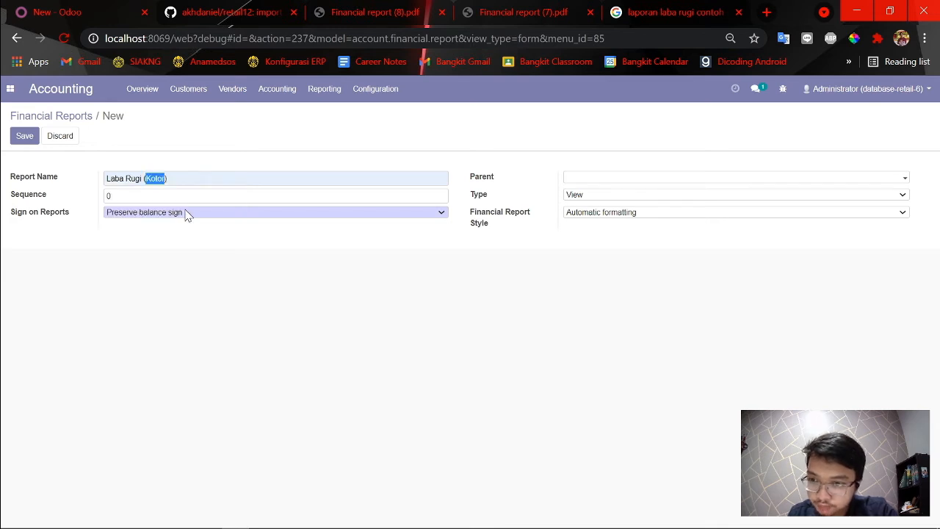
type("Bersih")
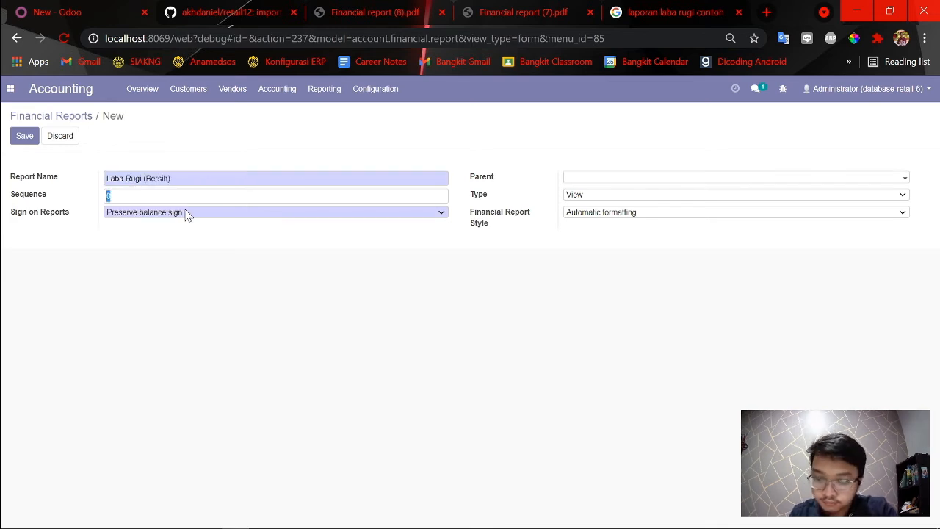
- Give the new report sequence 60, parent Profit and Loss and type Account Type
left_click(567, 179)
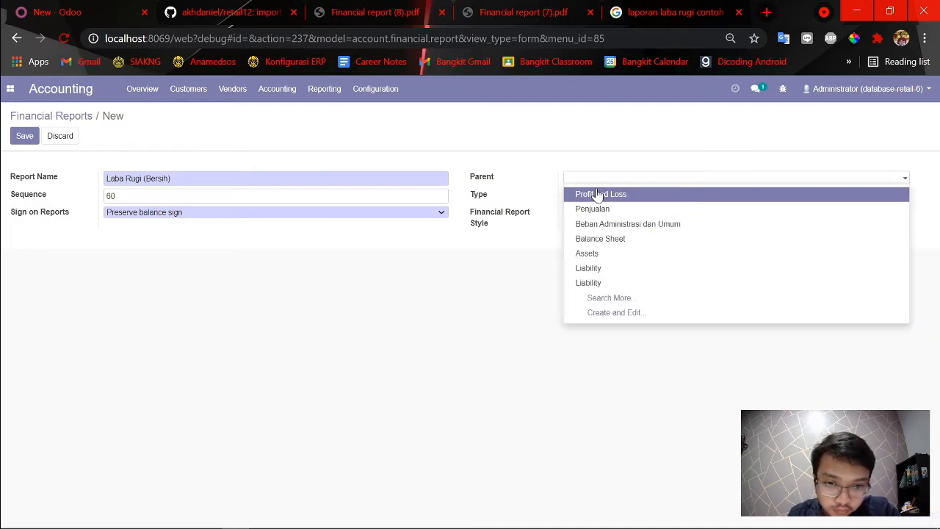
left_click(598, 194)
left_click(595, 197)
left_click(597, 237)
- Check the Laba (Rugi) Bersih row of the CSV in Visual Studio Code and set the Odoo report's sign to Reverse balance sign
key("alt+Tab")
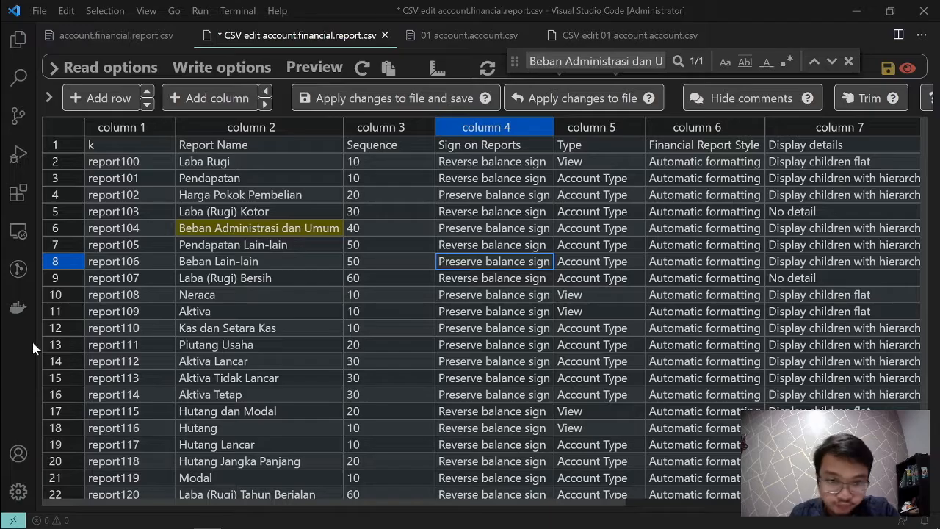
left_click(48, 277)
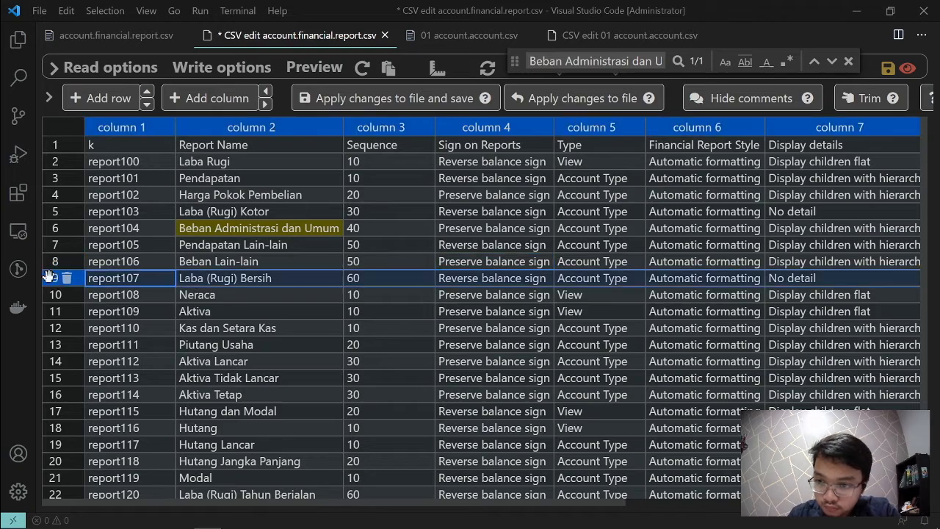
scroll(491, 288, "right", 5)
key("alt+Tab")
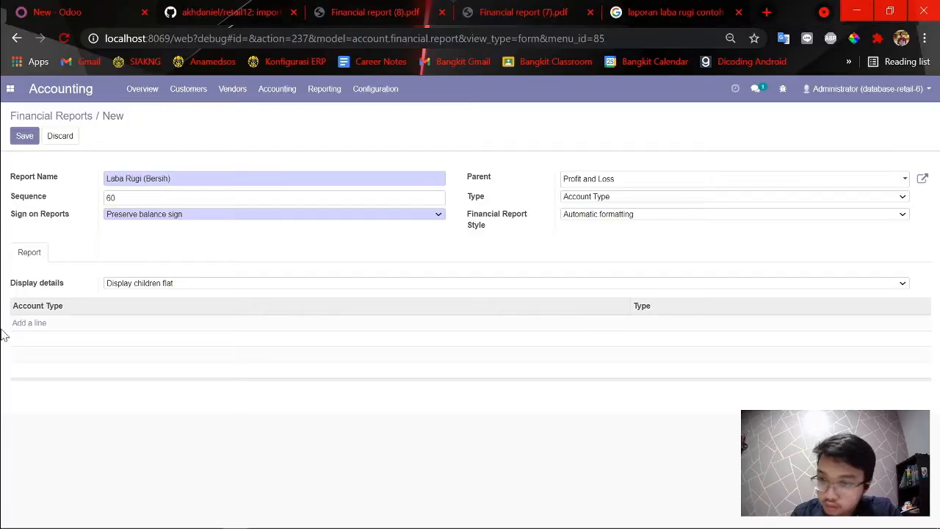
key("alt+Tab")
scroll(273, 312, "left", 5)
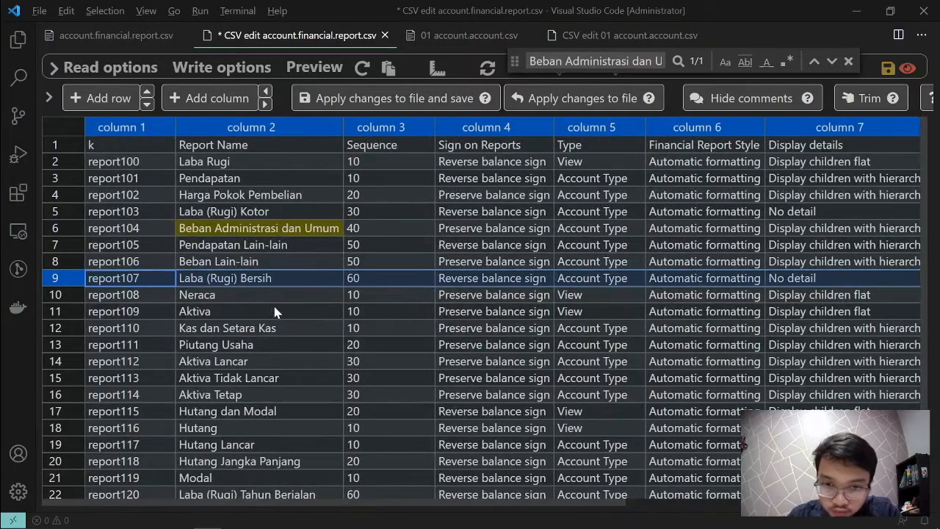
key("alt+Tab")
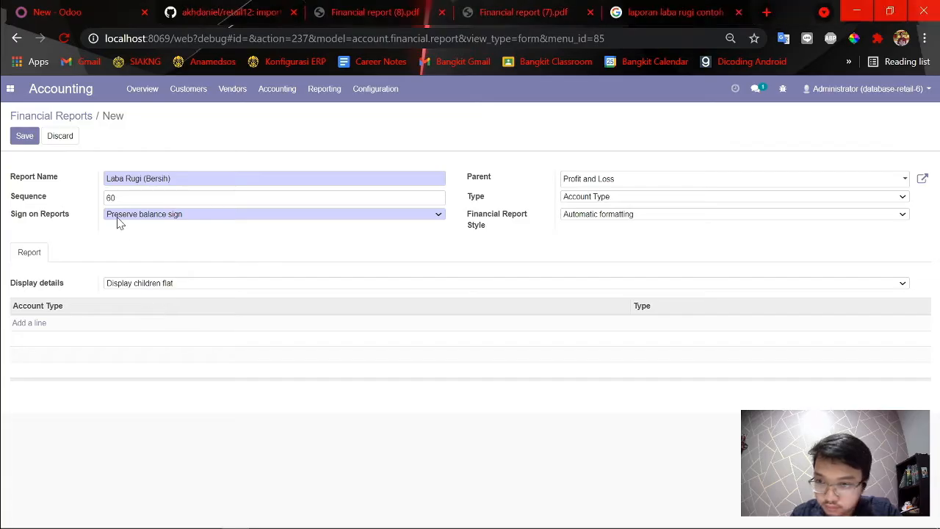
left_click(121, 214)
left_click(125, 223)
- Search the account types for "other" and add Other Income to the Laba Rugi (Bersih) report
left_click(33, 323)
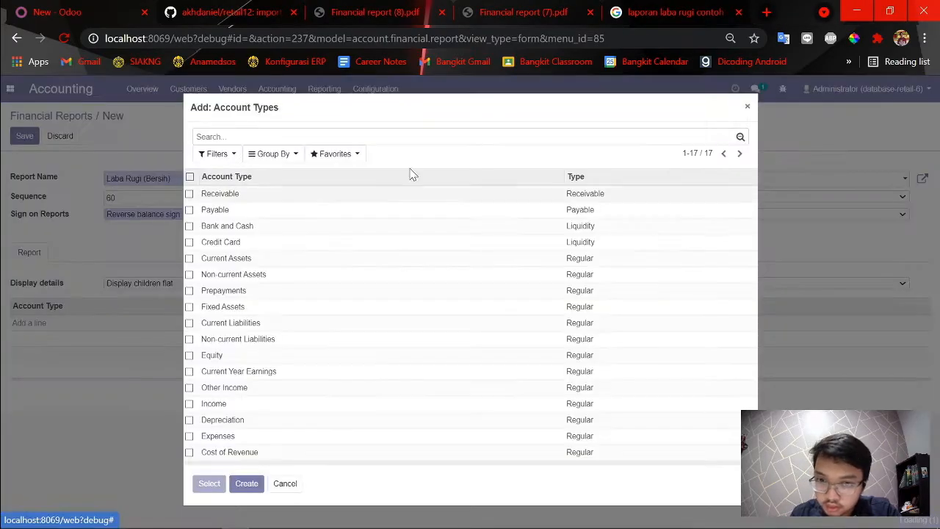
type("other")
key("Return")
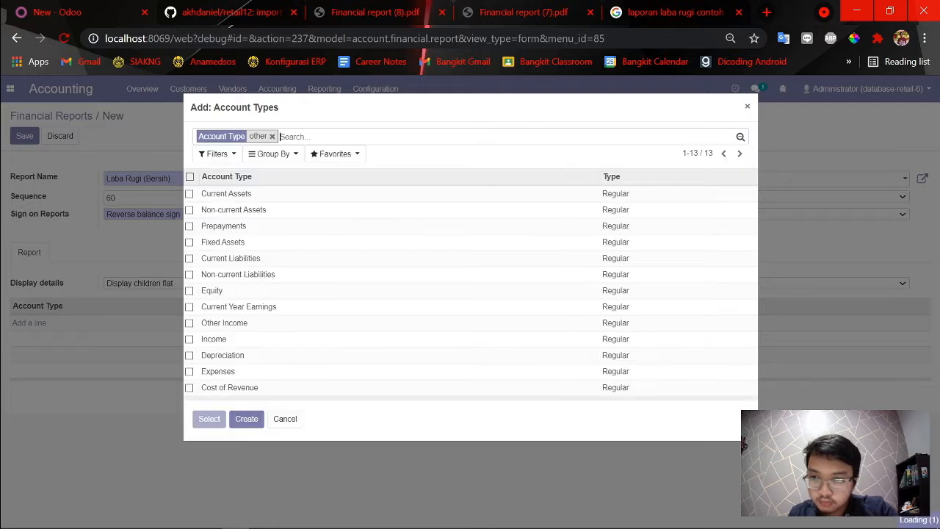
left_click(264, 328)
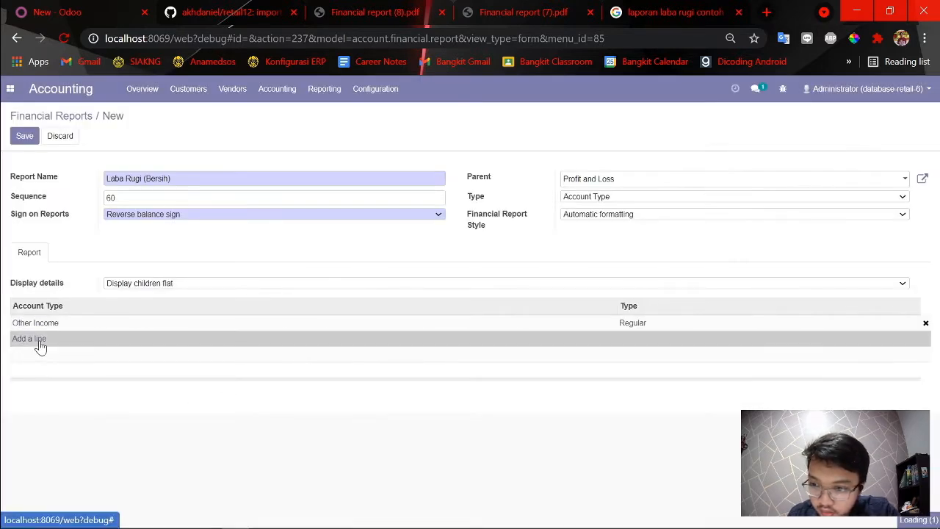
- Following row 9 of the CSV, add the account types Income, Depreciation, Expenses and Cost of Revenue in Odoo and save the report
key("alt+Tab")
scroll(678, 283, "right", 5)
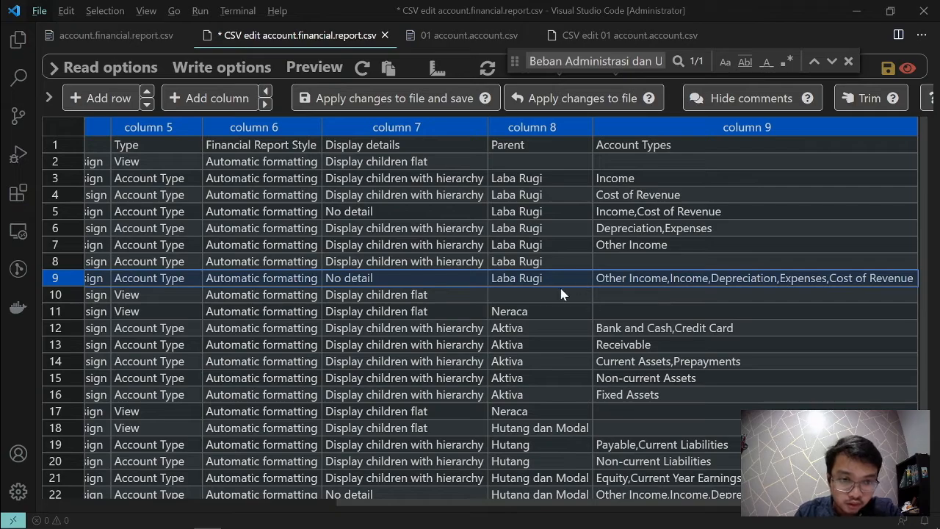
key("alt+Tab")
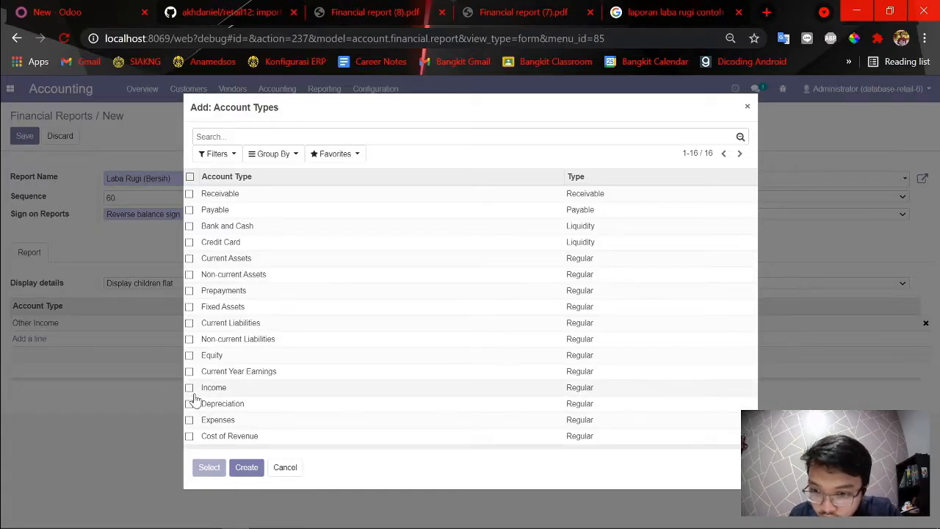
left_click(190, 388)
left_click(189, 404)
left_click(189, 420)
key("alt+Tab")
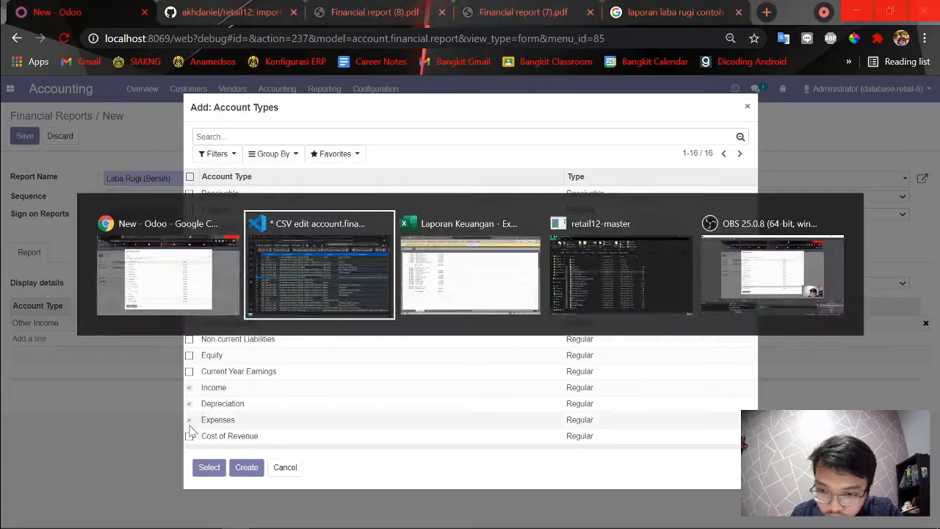
key("alt+Tab")
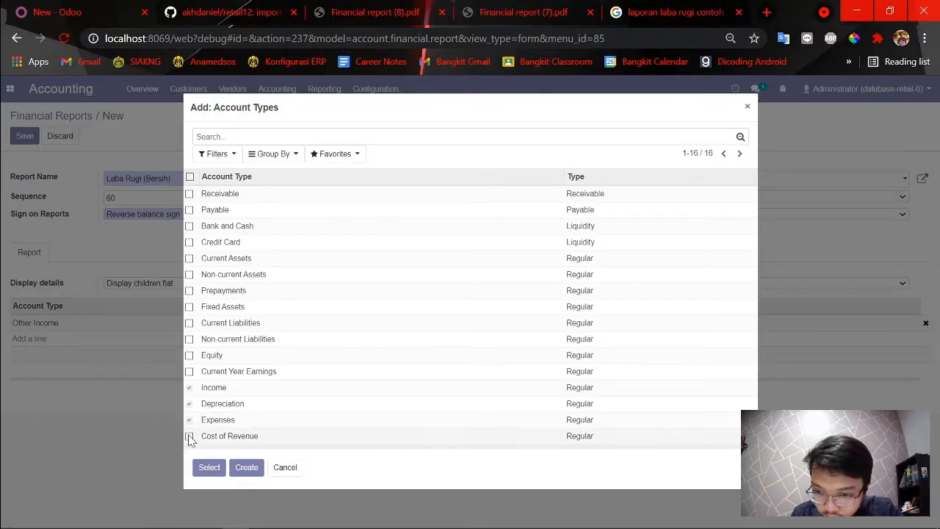
left_click(189, 436)
left_click(205, 468)
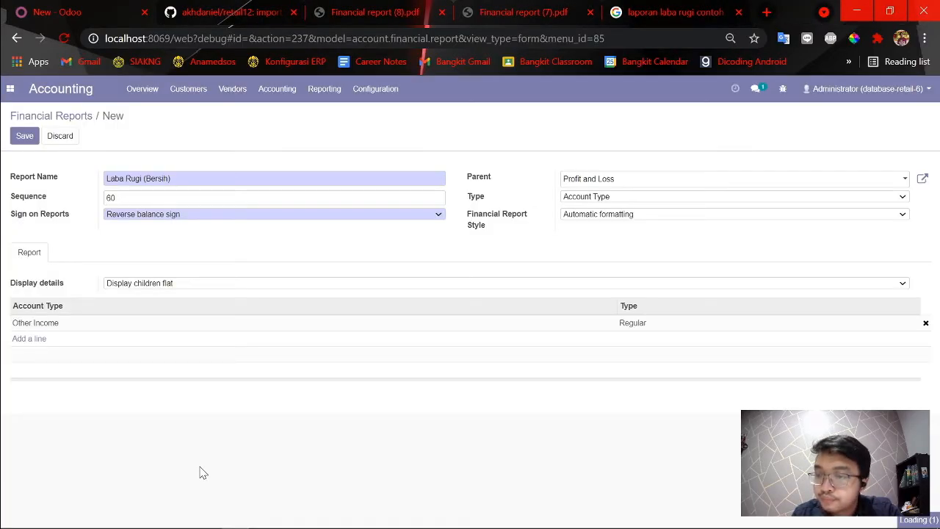
left_click(25, 137)
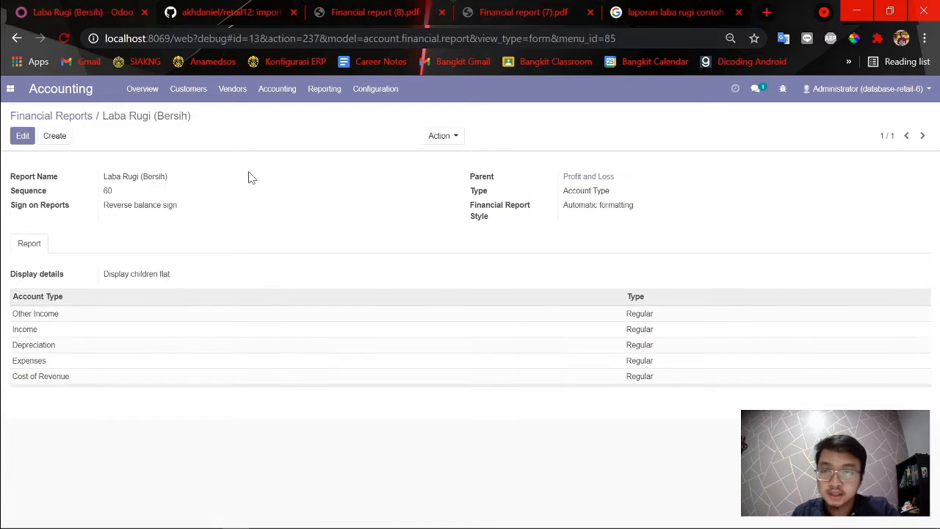
- Print the Profit and Loss report for all posted entries
left_click(276, 89)
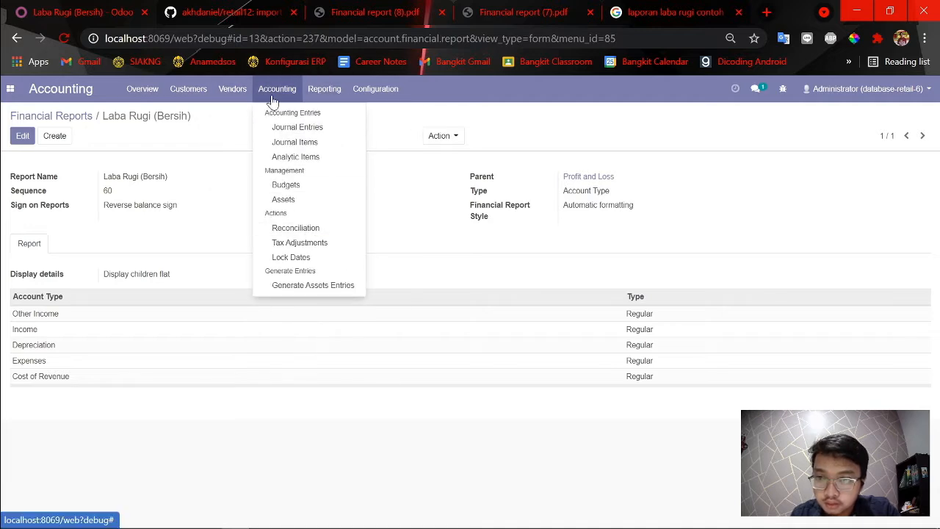
mouse_move(316, 91)
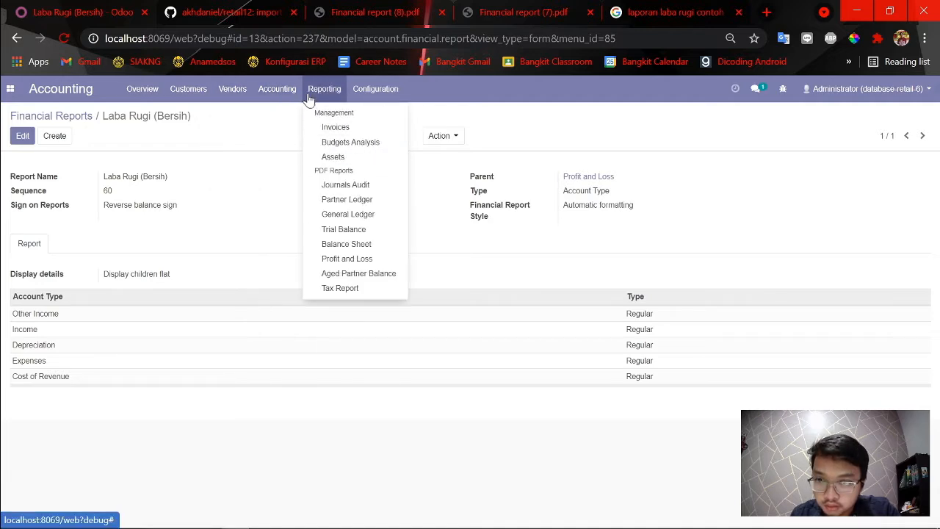
left_click(365, 259)
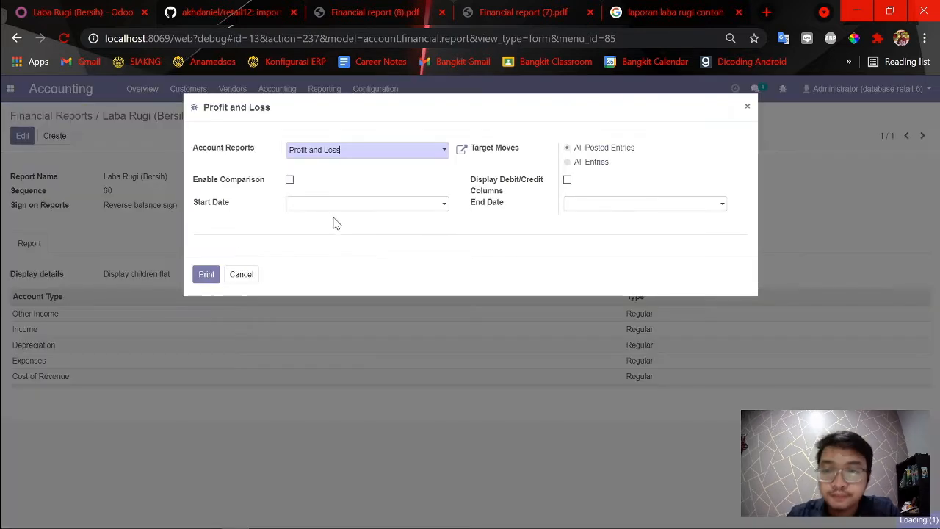
left_click(200, 276)
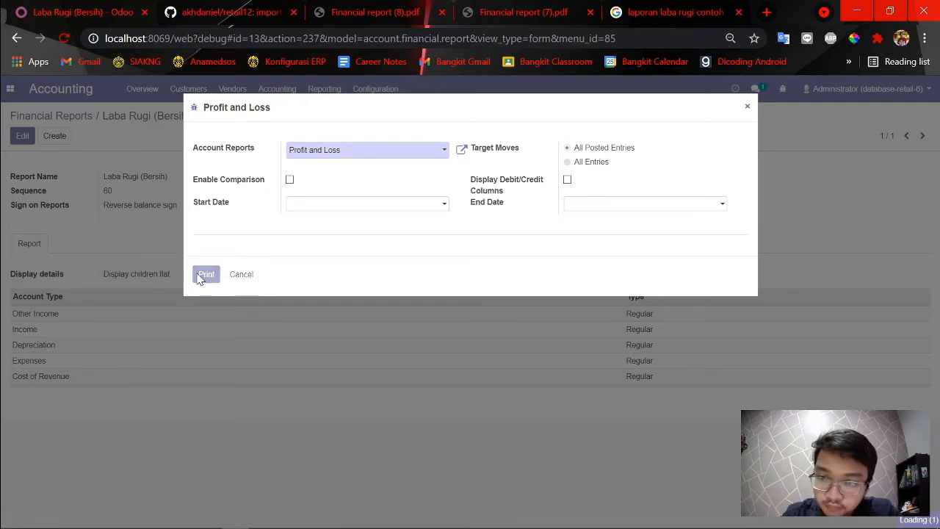
left_click(406, 19)
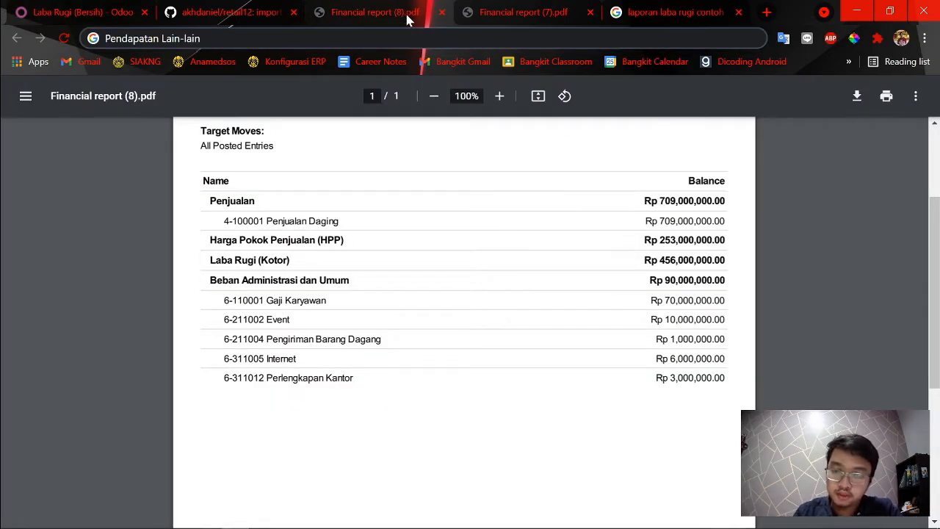
key("alt+Tab")
key("alt+Tab")
left_click(237, 12)
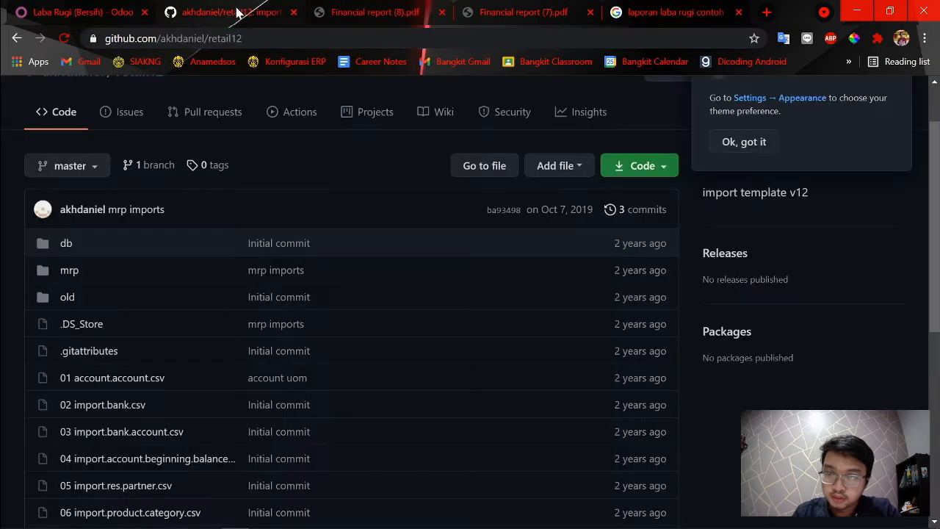
left_click(66, 12)
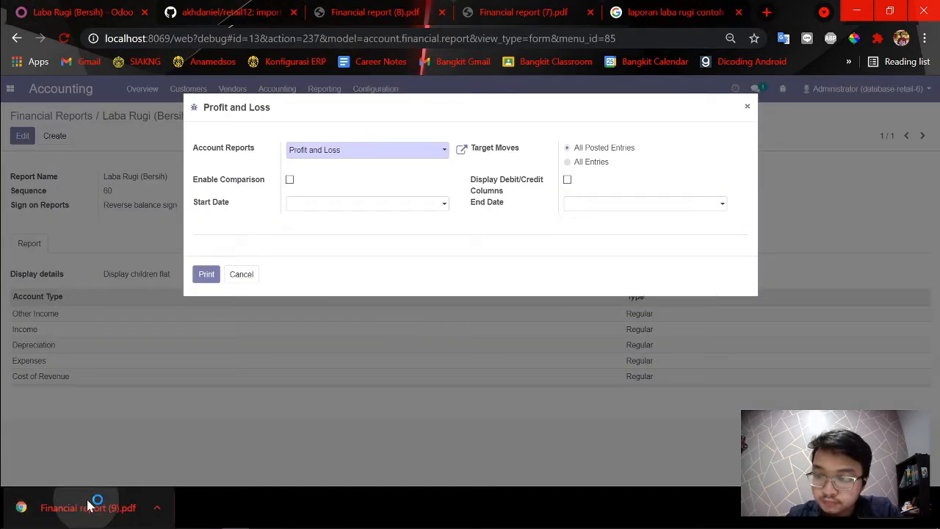
- Open the downloaded Financial report (9).pdf and examine its profit and loss lines
left_click(97, 507)
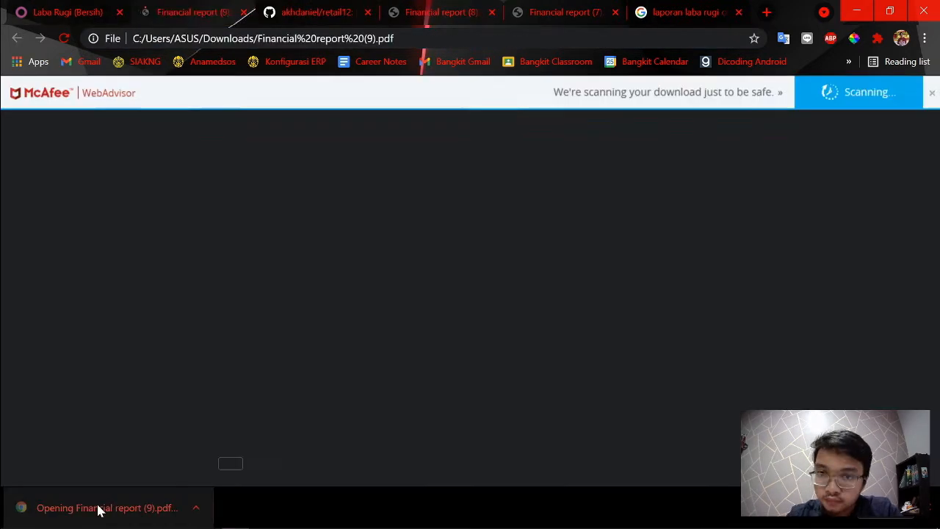
left_click(64, 39)
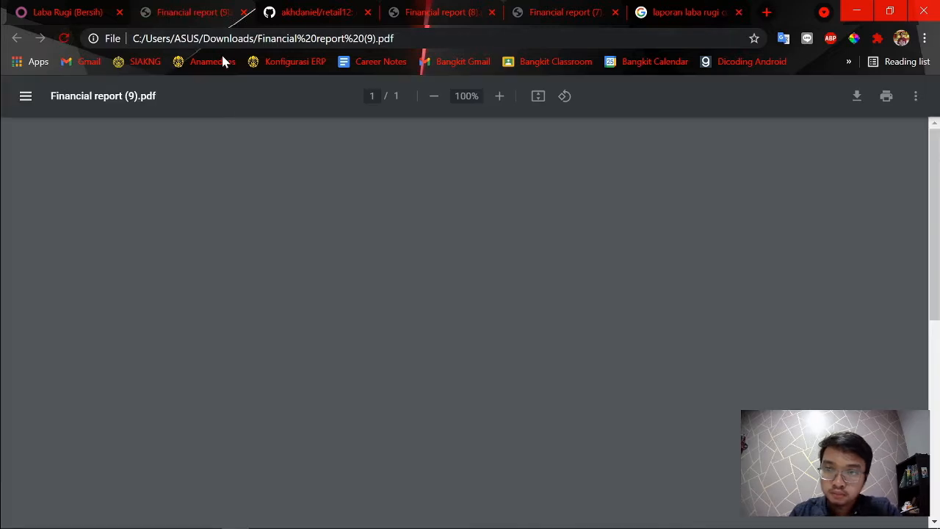
scroll(368, 308, "down", 2)
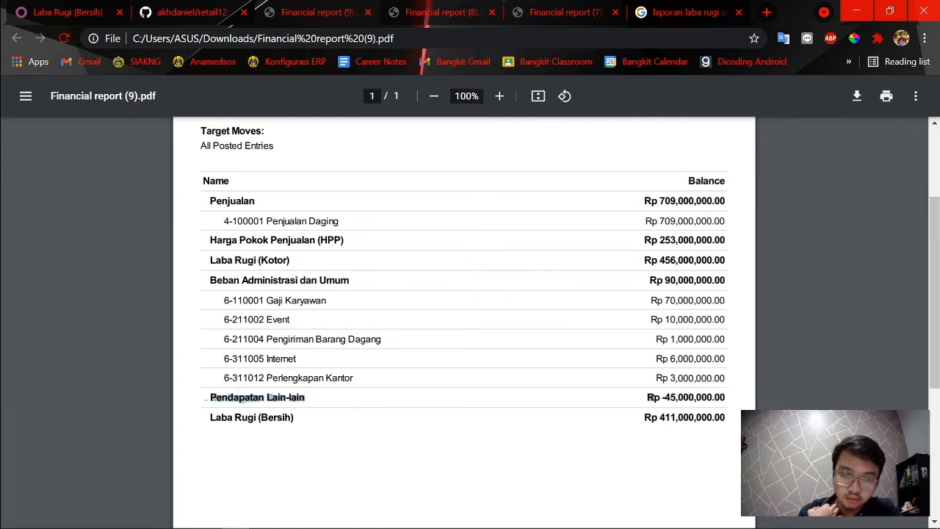
- Compare the new report's Pendapatan Lain-lain line with the income accounts in the earlier Financial report (7).pdf
left_click(551, 12)
scroll(579, 179, "down", 1)
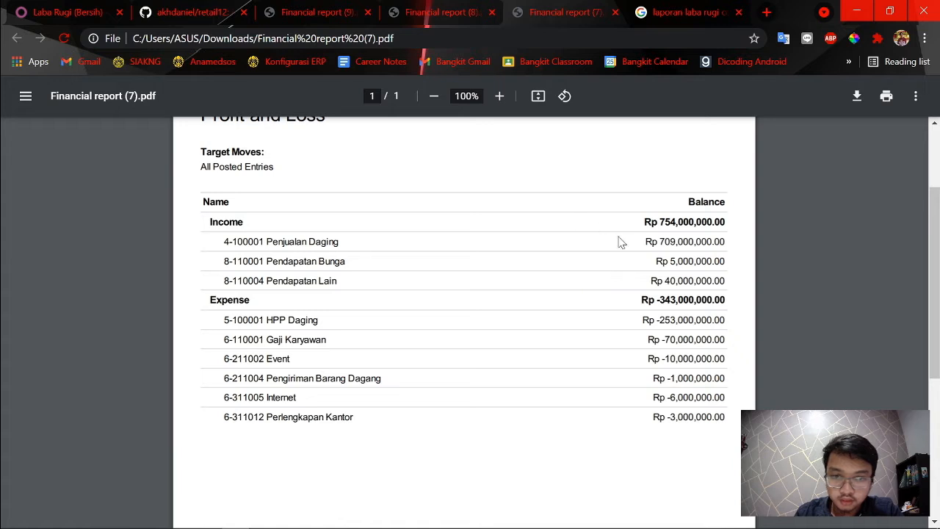
left_click(345, 12)
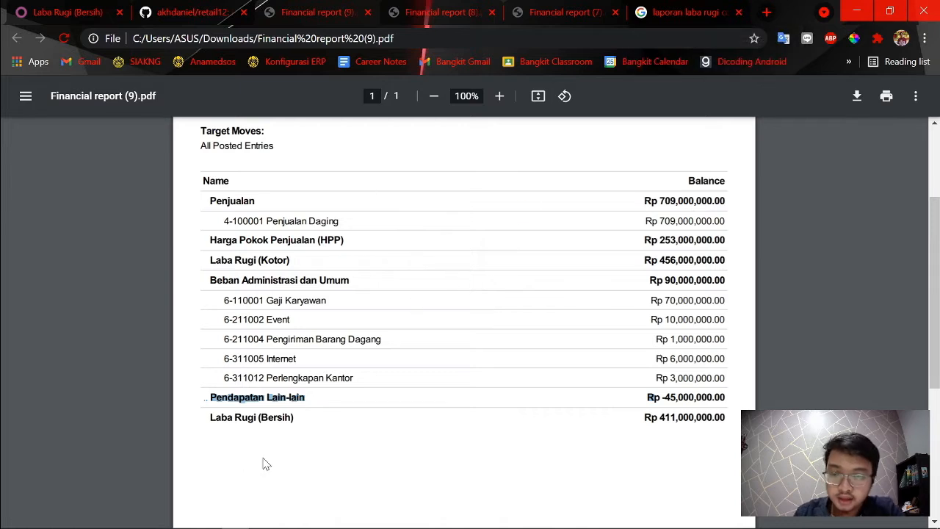
- Review the balances in Financial report (9).pdf, including Pendapatan Lain-lain and Laba Rugi (Bersih), and highlight the Laba Rugi (Kotor) balance
left_click(348, 443)
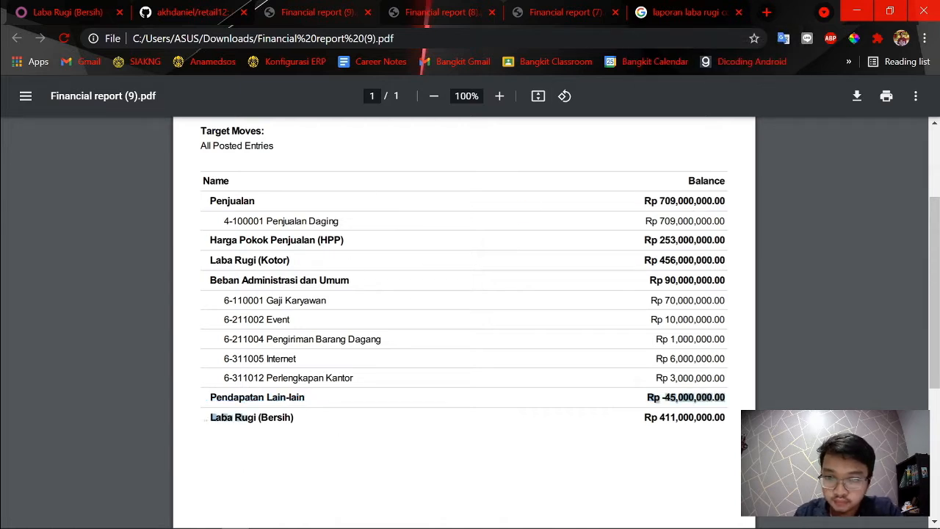
scroll(359, 427, "down", 1)
scroll(360, 427, "down", 3)
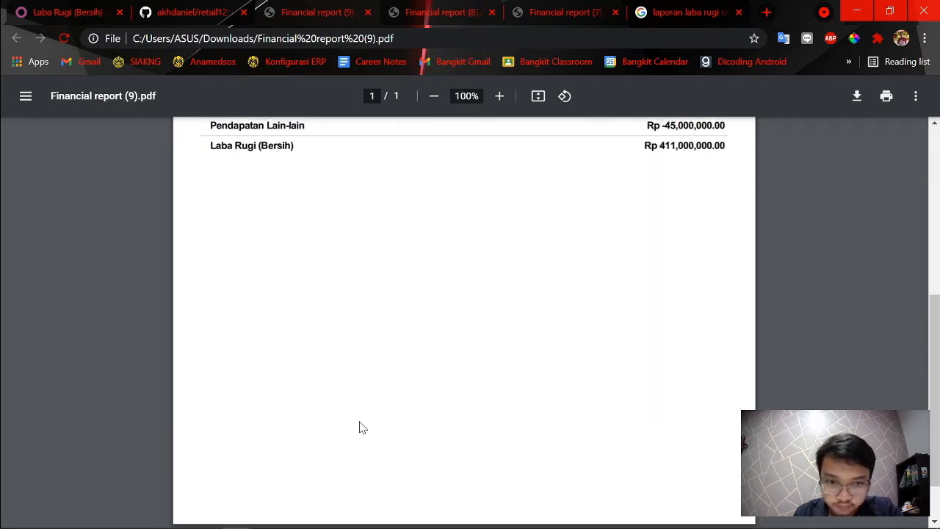
scroll(359, 426, "up", 4)
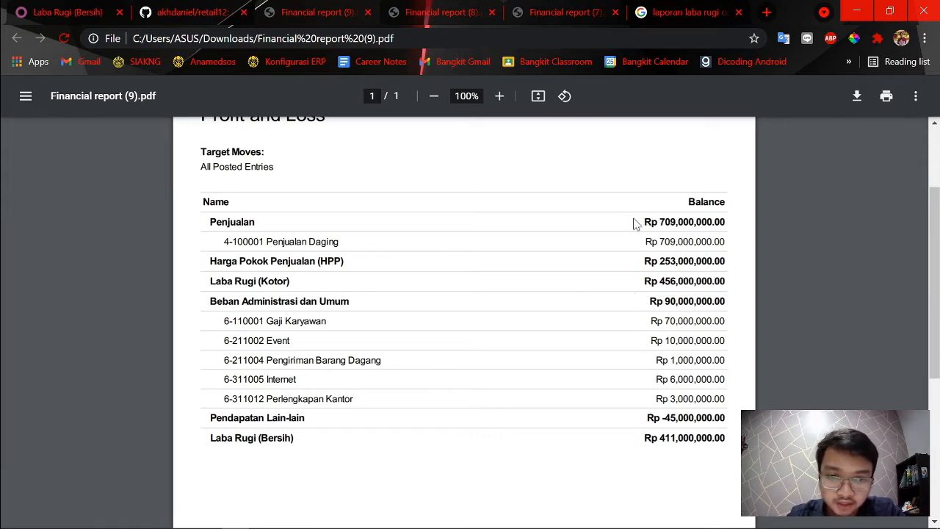
left_click_drag(726, 262, 725, 281)
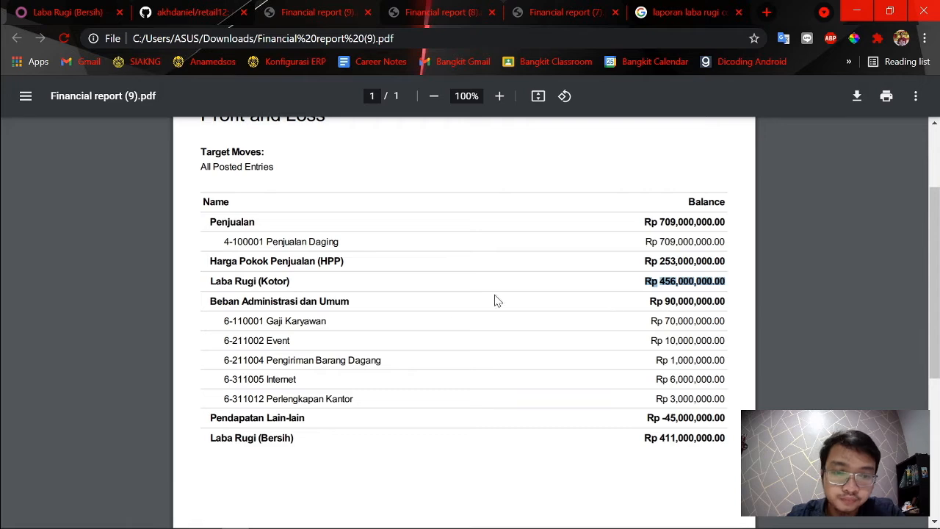
- Return to Odoo, close the Profit and Loss print options and open the Balance Sheet report's print options
left_click(617, 301)
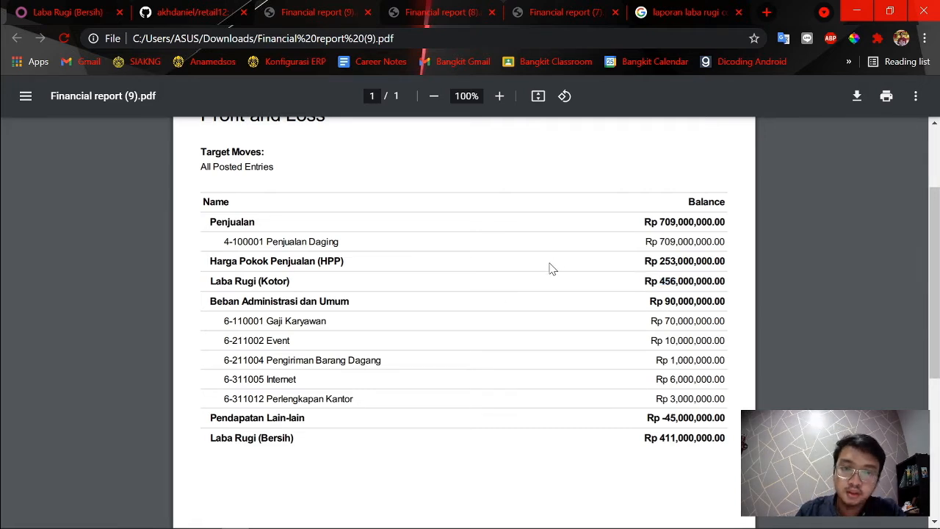
key("alt+Tab")
key("alt+Tab")
left_click(59, 7)
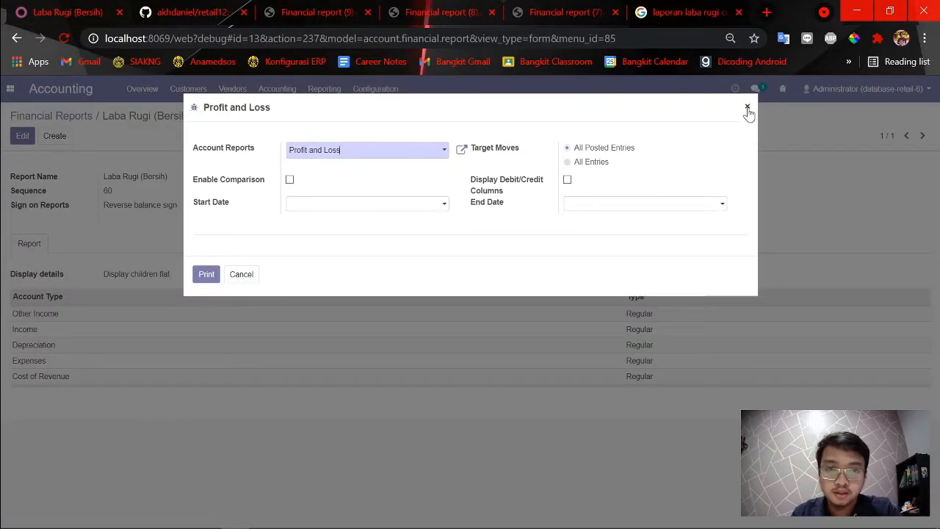
left_click(747, 107)
left_click(322, 94)
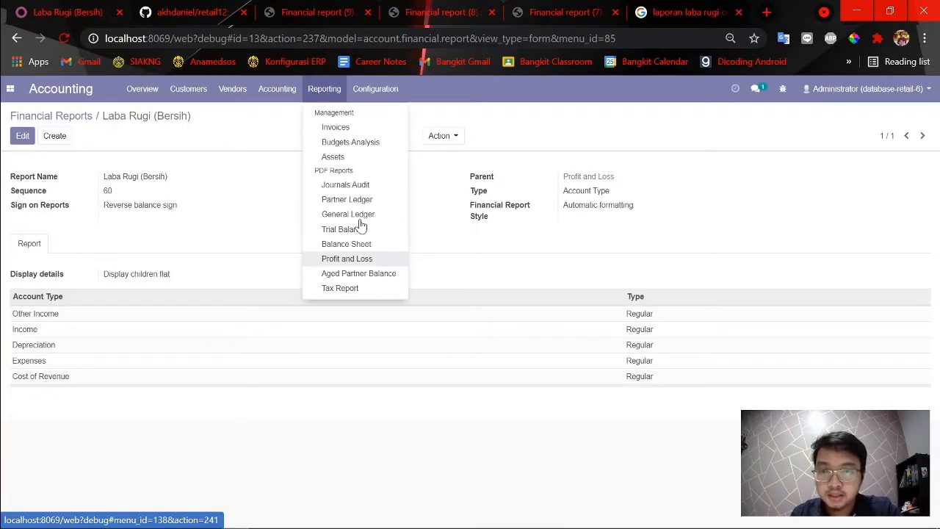
left_click(357, 193)
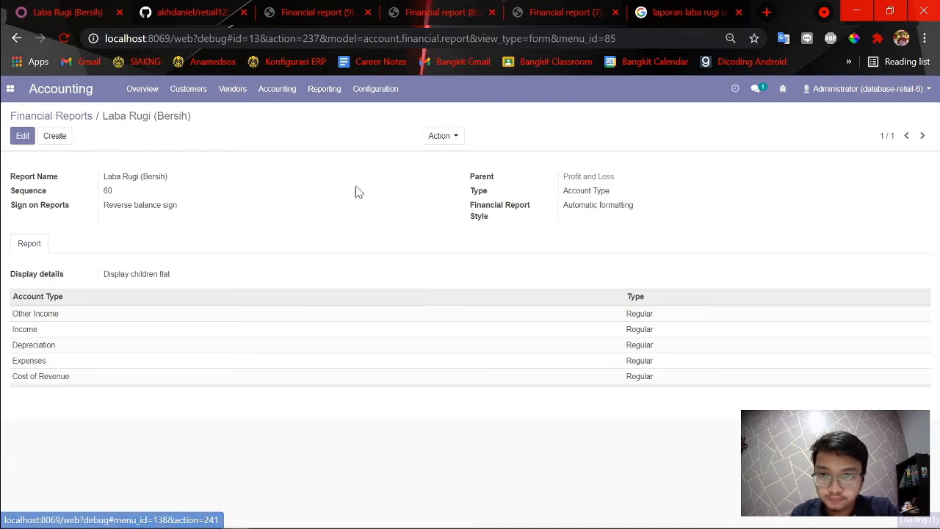
- Switch from Financial report (9).pdf to the Laporan Keuangan workbook in Excel and inspect the Laba (Rugi) Kotor formula on the Laba Rugi sheet
left_click(334, 12)
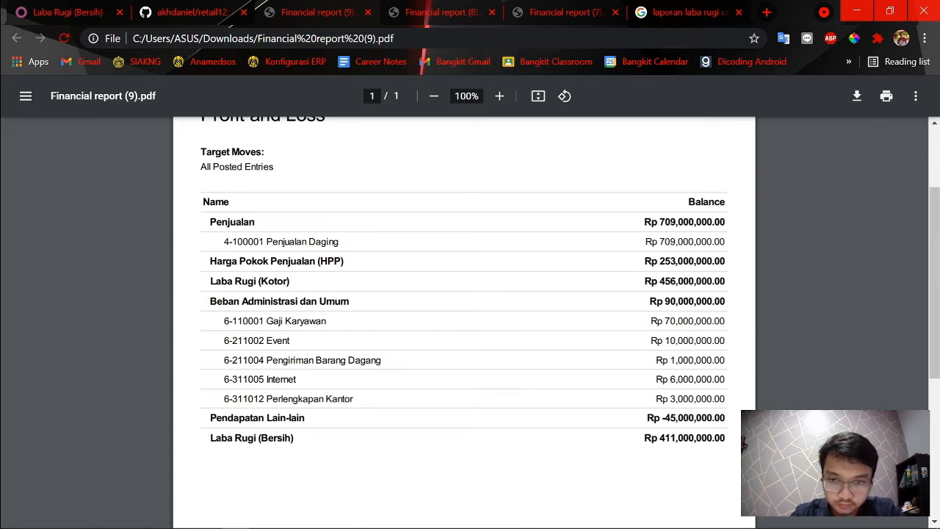
key("alt+Tab")
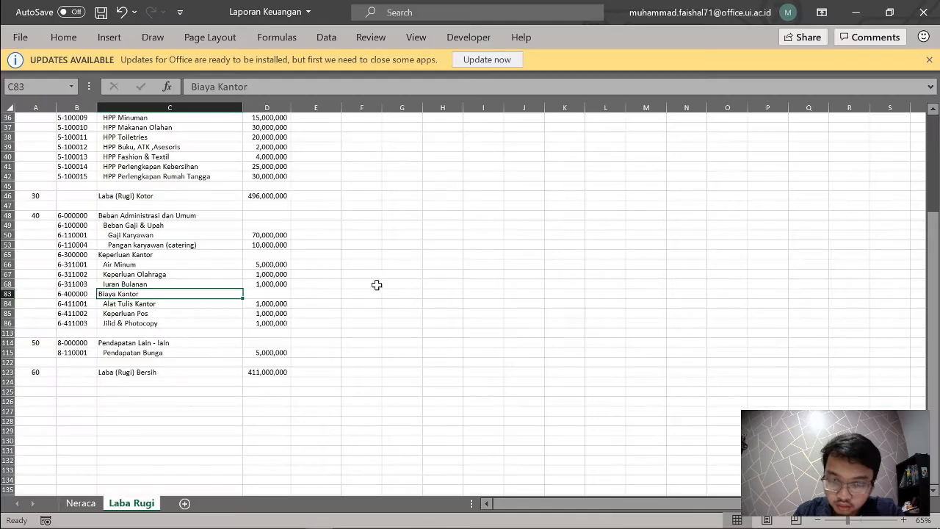
scroll(311, 277, "up", 10)
left_click(173, 314)
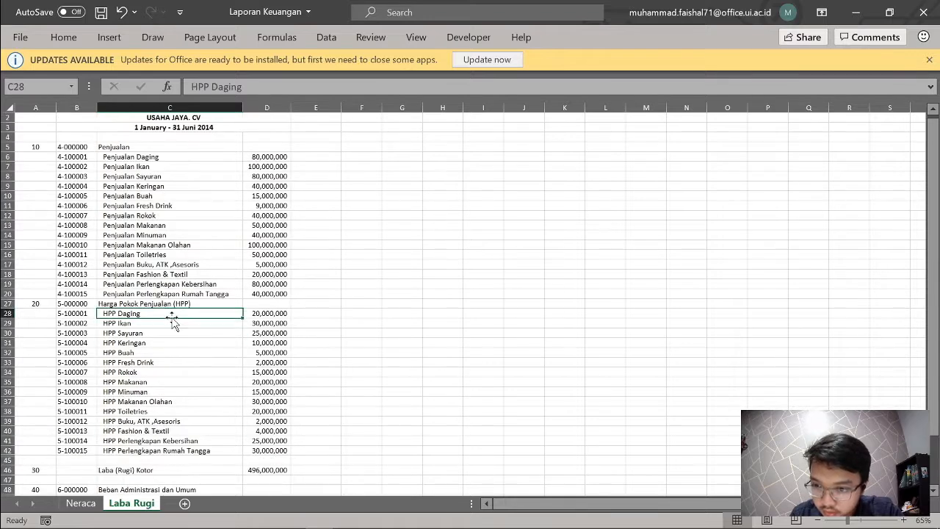
left_click(264, 472)
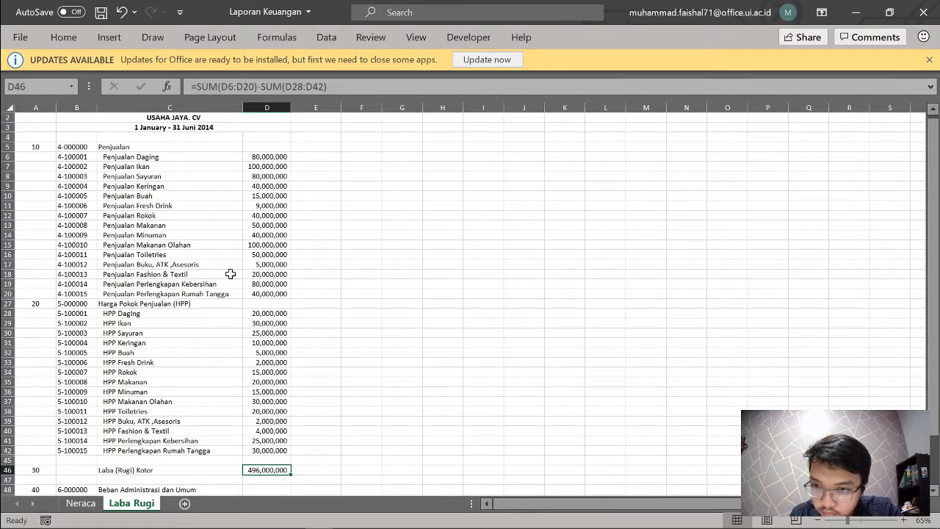
scroll(316, 416, "down", 9)
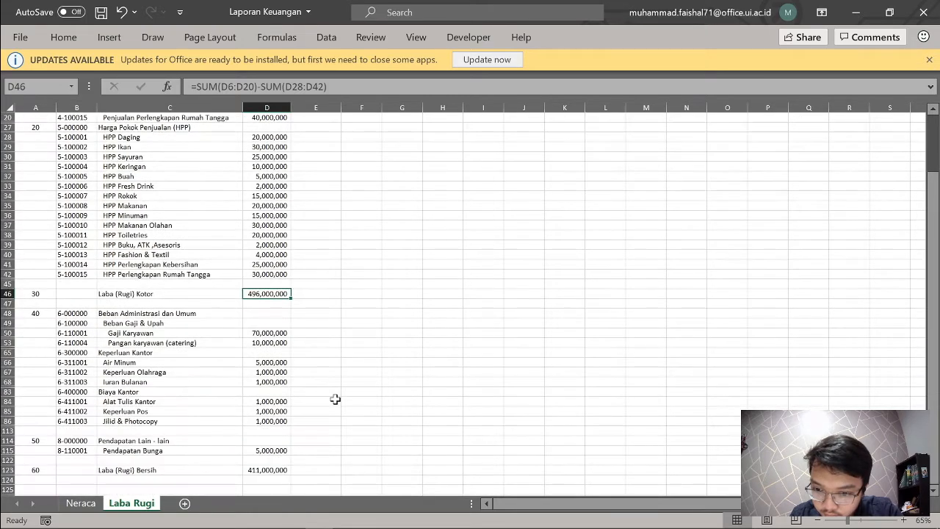
- Compare the Laba Rugi sheet's gross profit, expense and net profit lines with the printed Profit and Loss report
key("alt+Tab")
key("alt+Tab")
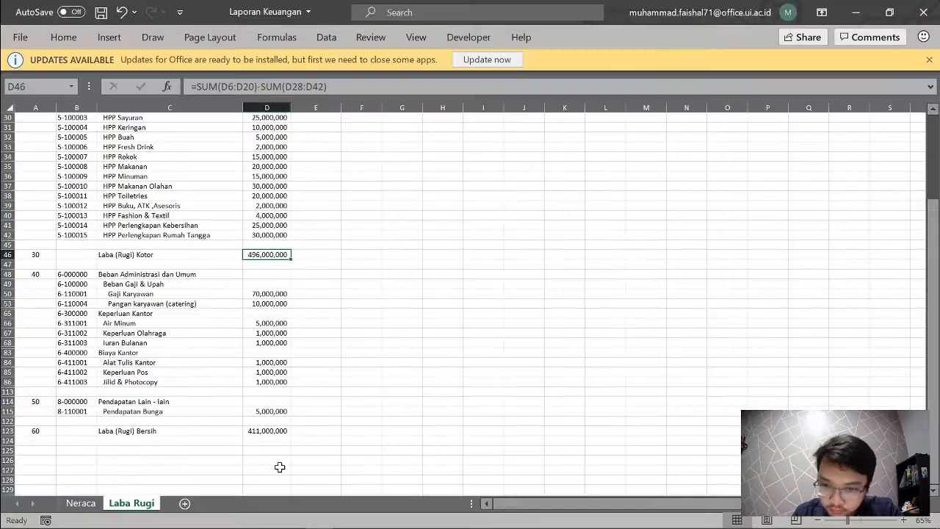
key("alt+Tab")
key("alt+Tab")
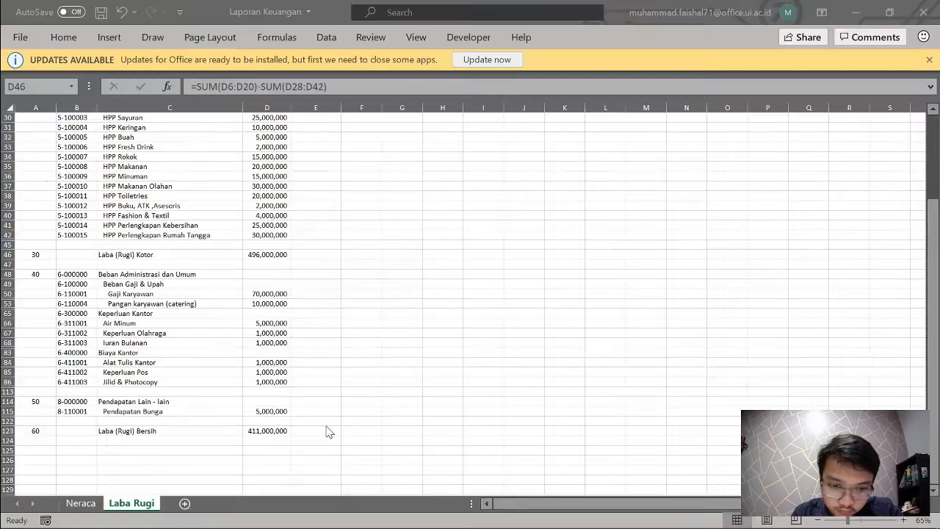
scroll(260, 424, "down", 1)
scroll(232, 411, "up", 3)
scroll(233, 422, "down", 1)
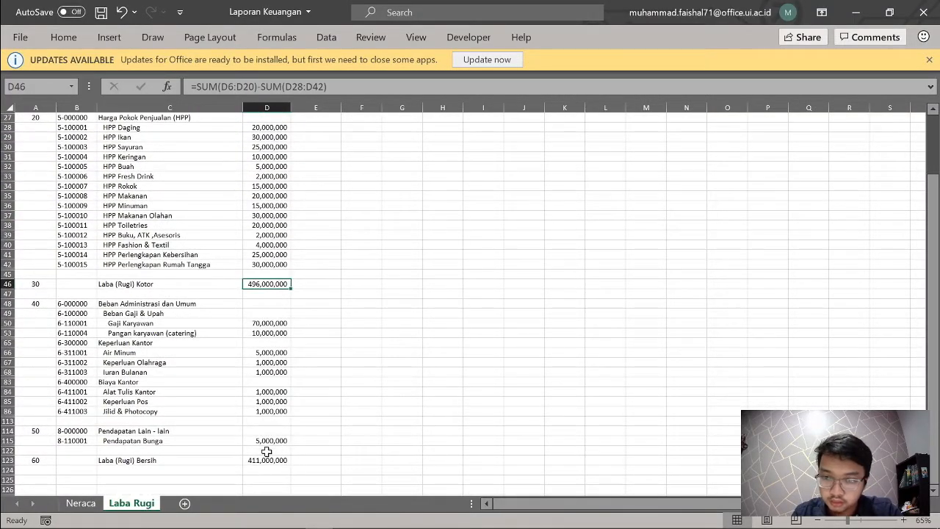
- Check the Pendapatan Bunga amount and the Laba (Rugi) Bersih formula on the Laba Rugi sheet against its sales and HPP rows
key("alt+Tab")
key("alt+Tab")
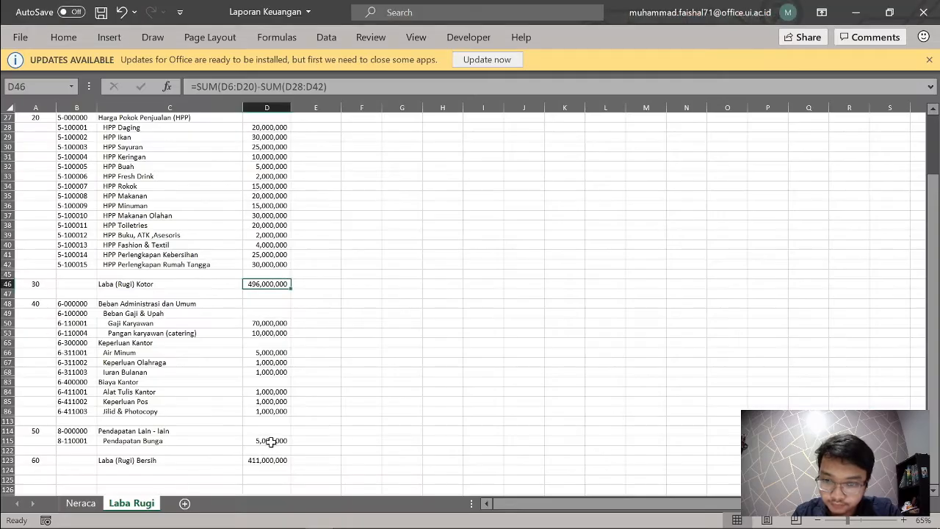
left_click(268, 441)
left_click(269, 460)
scroll(235, 340, "up", 8)
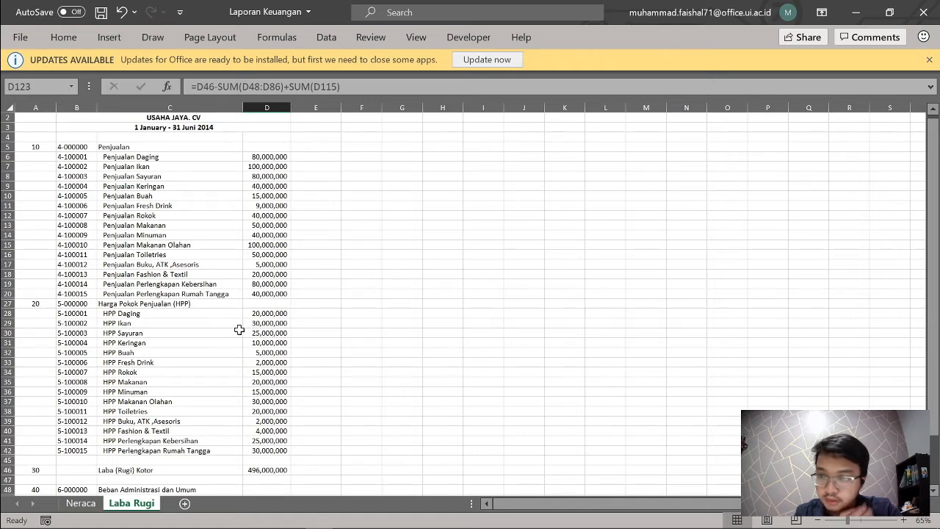
- Print the Balance Sheet for all posted entries from Odoo and close Financial report PDFs (9), (8) and (7)
key("alt+Tab")
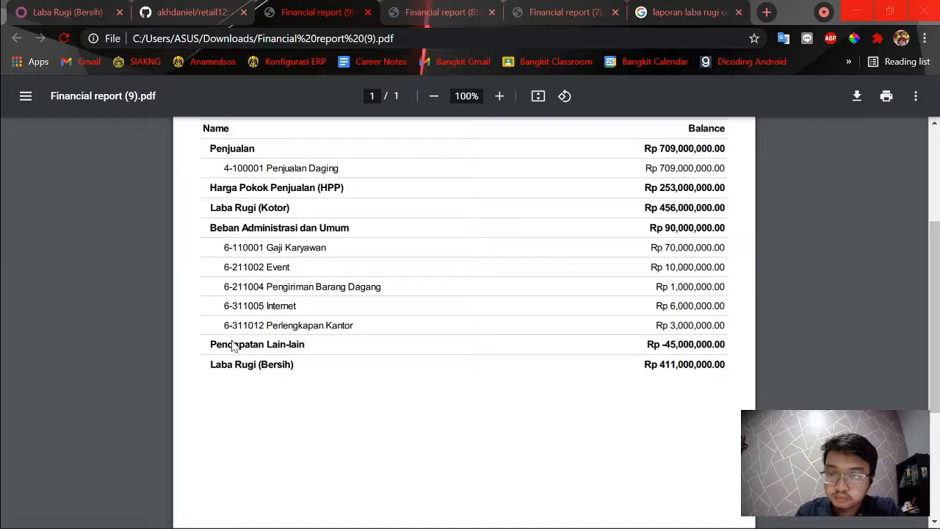
left_click(74, 7)
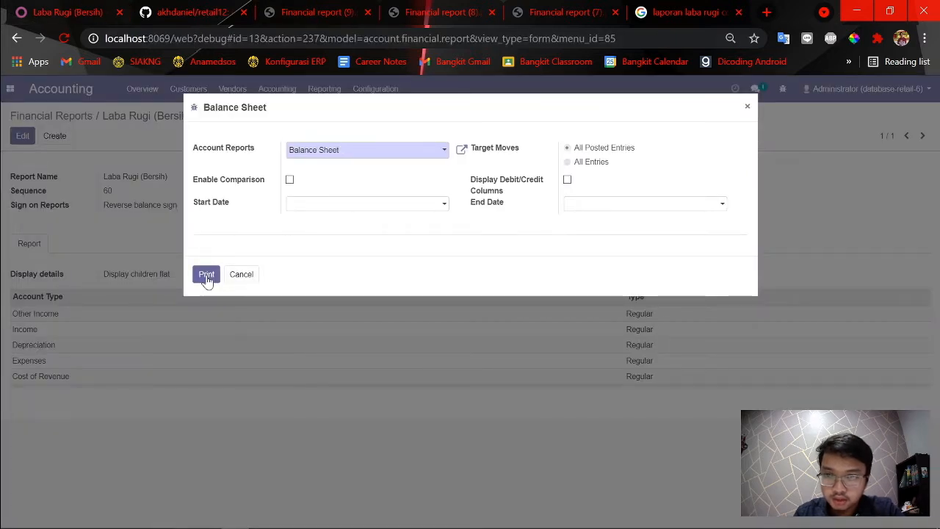
left_click(324, 3)
key("ctrl+w")
key("ctrl+w")
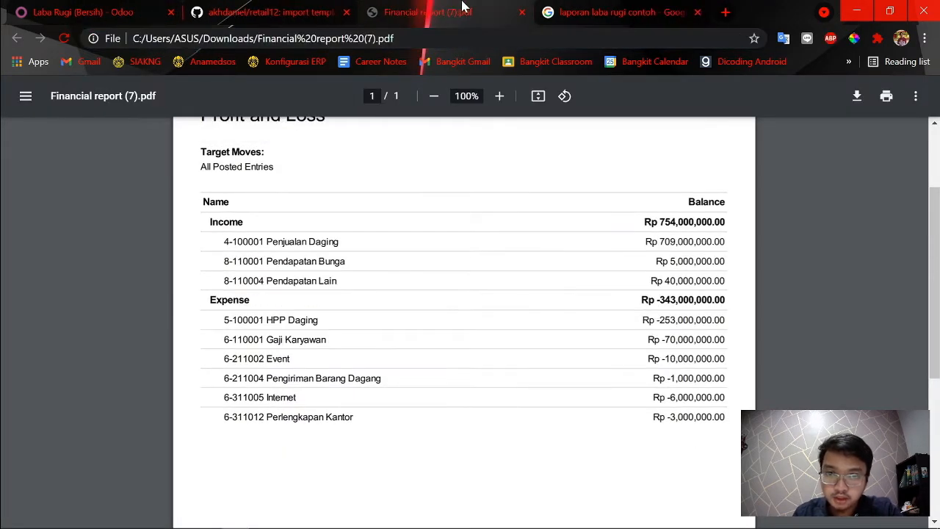
key("ctrl+w")
key("ctrl+1")
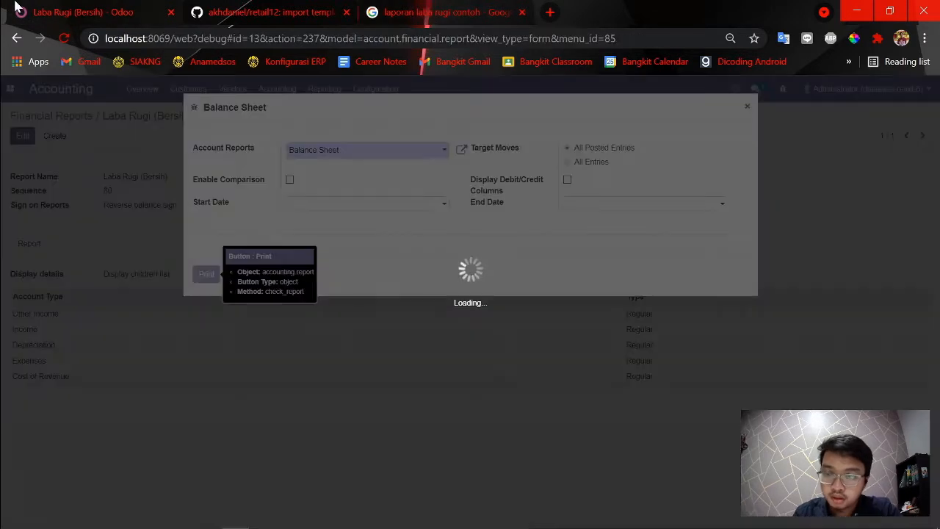
- Examine the Neraca sheet of the Laporan Keuangan workbook, covering Aktiva, Hutang and Modal and their sequence numbers
key("alt+Tab")
key("alt+Tab")
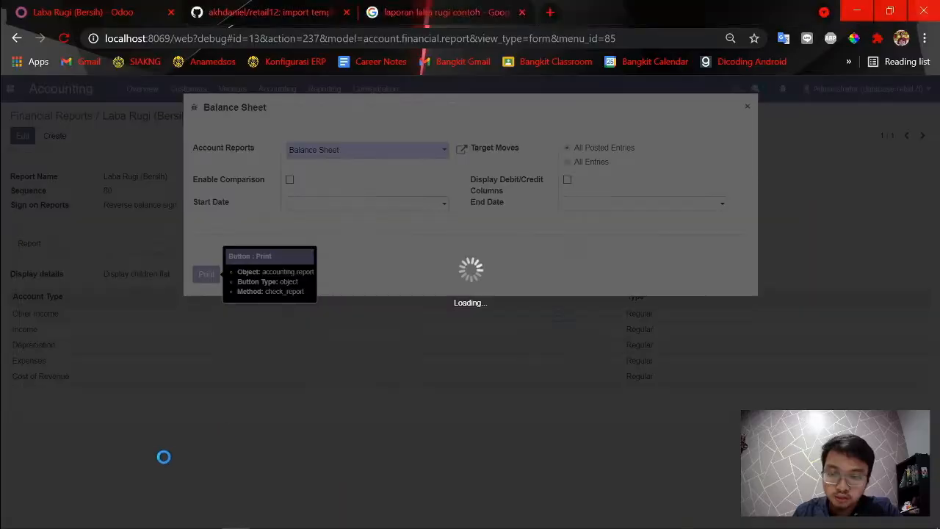
key("alt+Tab")
left_click(81, 503)
scroll(254, 269, "up", 4)
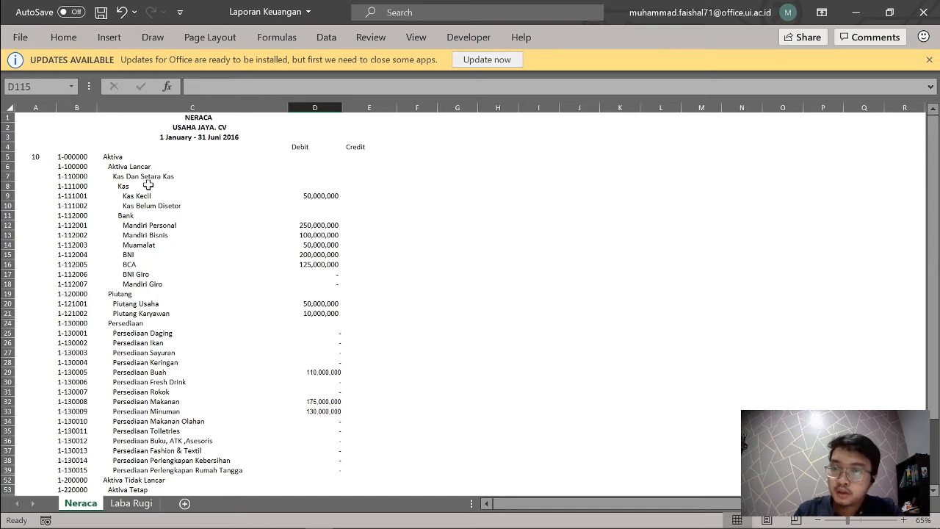
left_click(130, 155)
scroll(163, 191, "down", 1)
scroll(176, 220, "down", 7)
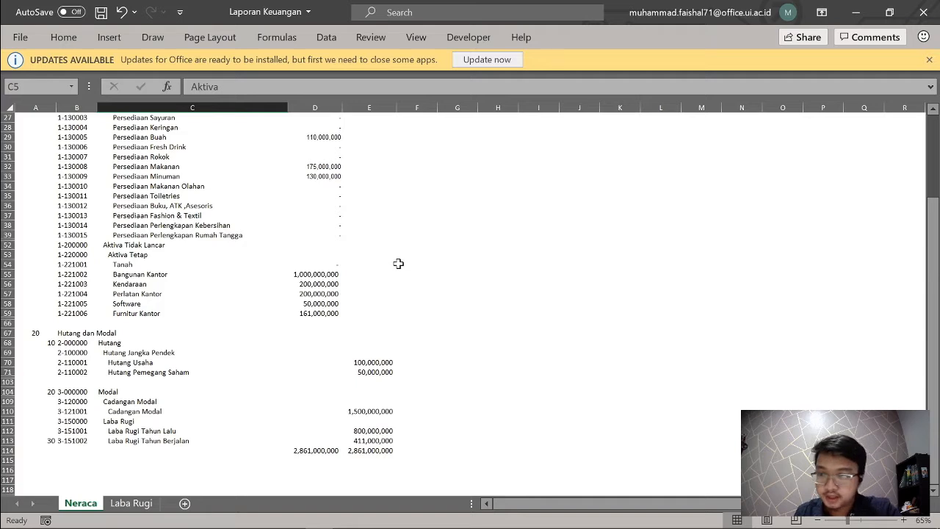
scroll(286, 248, "up", 7)
scroll(286, 247, "up", 2)
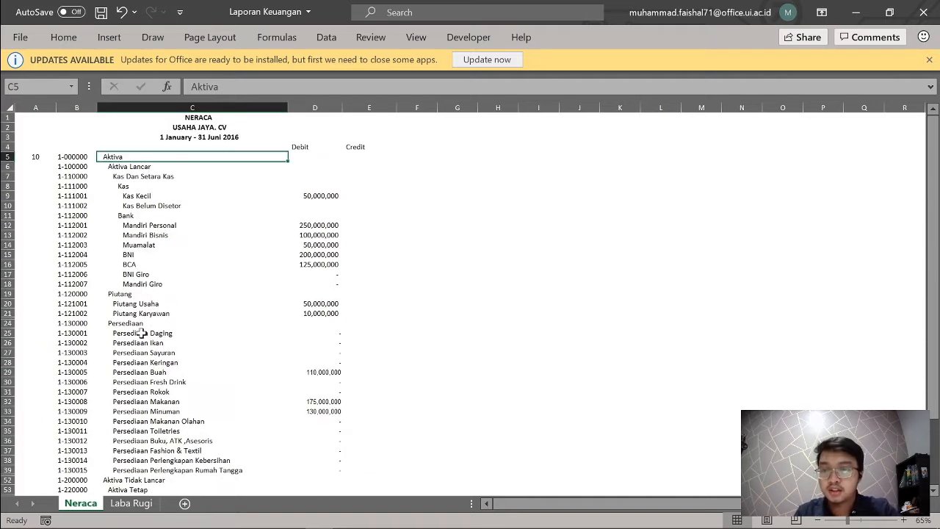
scroll(192, 231, "down", 12)
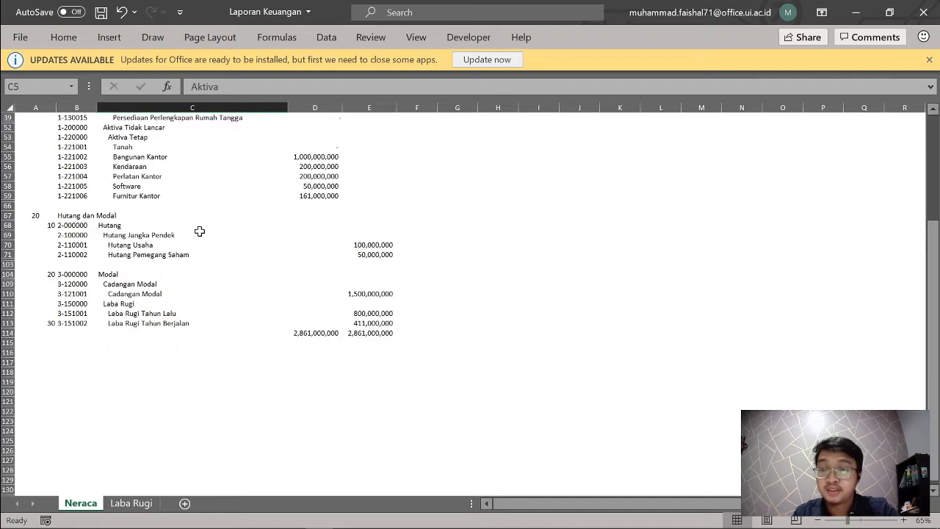
scroll(202, 228, "up", 5)
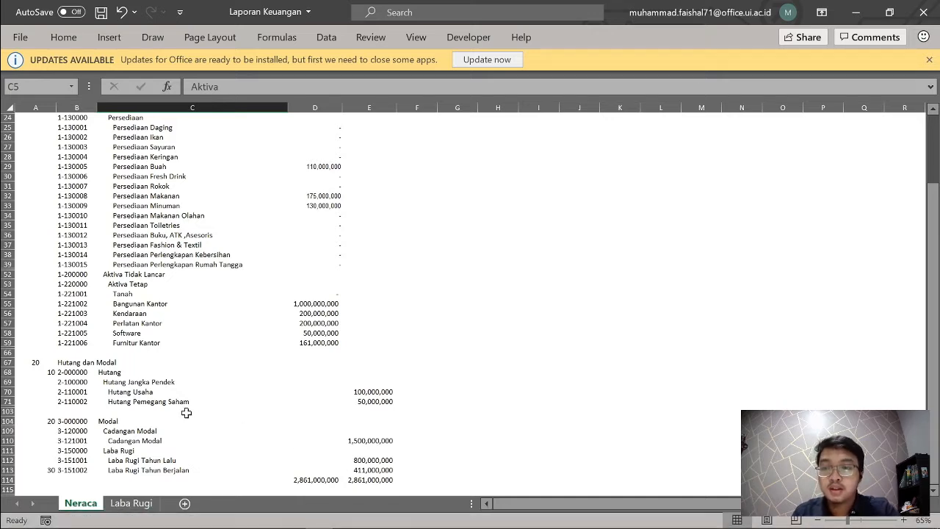
- Cancel the Balance Sheet print options in Odoo and go back to the Financial Reports list
key("alt+Tab")
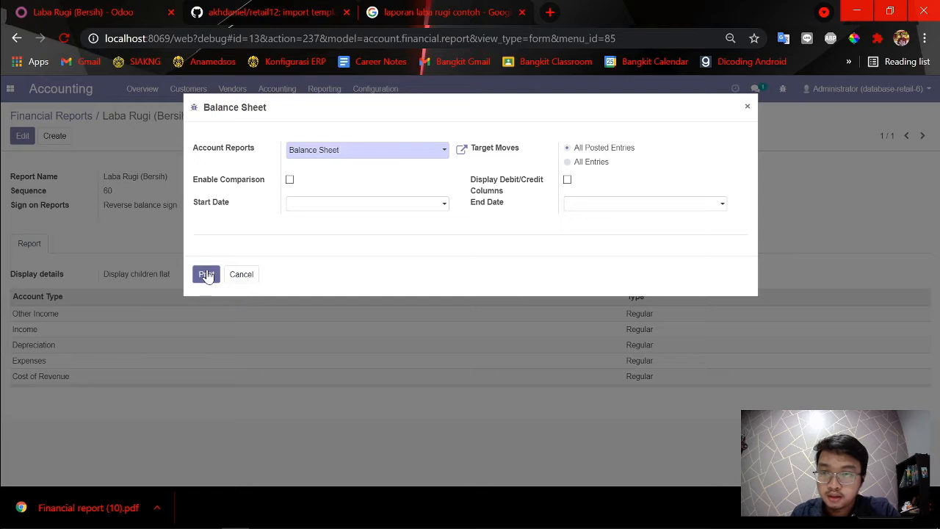
left_click(247, 277)
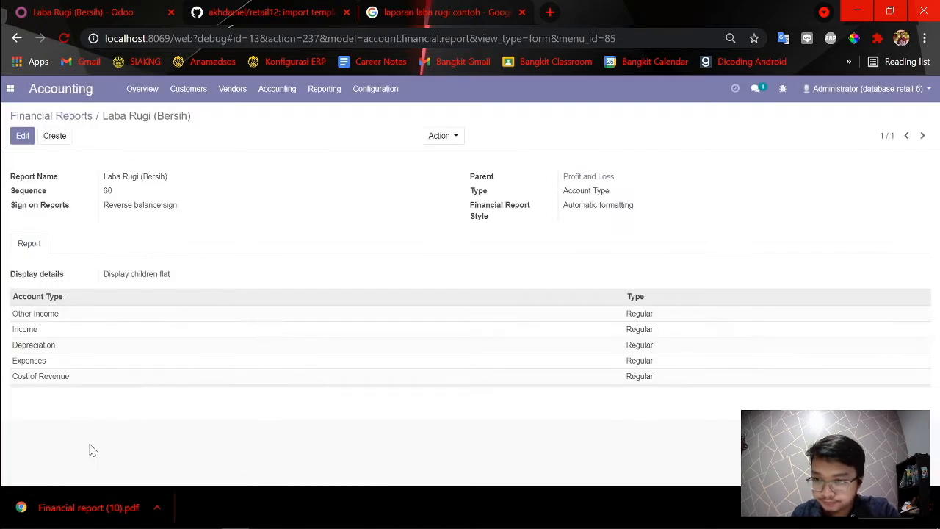
left_click(39, 116)
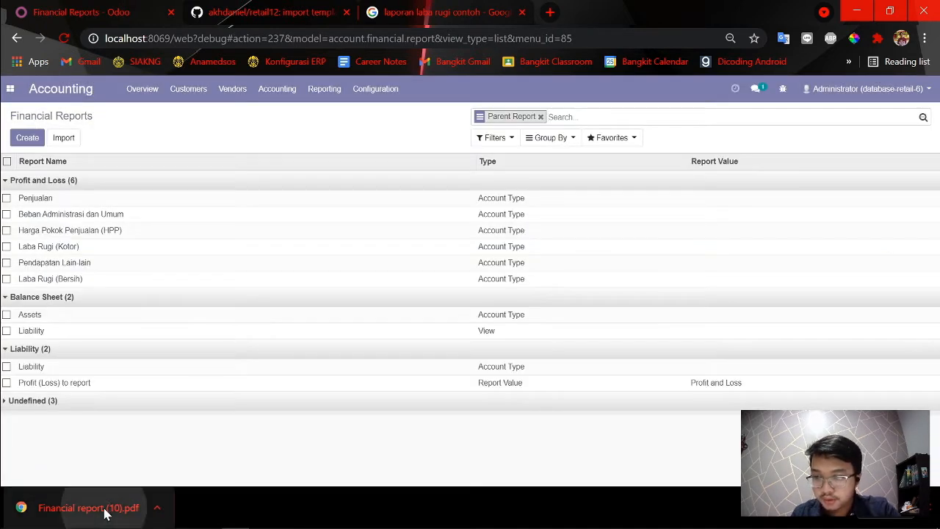
- Open the downloaded Financial report (10).pdf and examine its Assets, Liability and Profit (Loss) to report balances
left_click(88, 507)
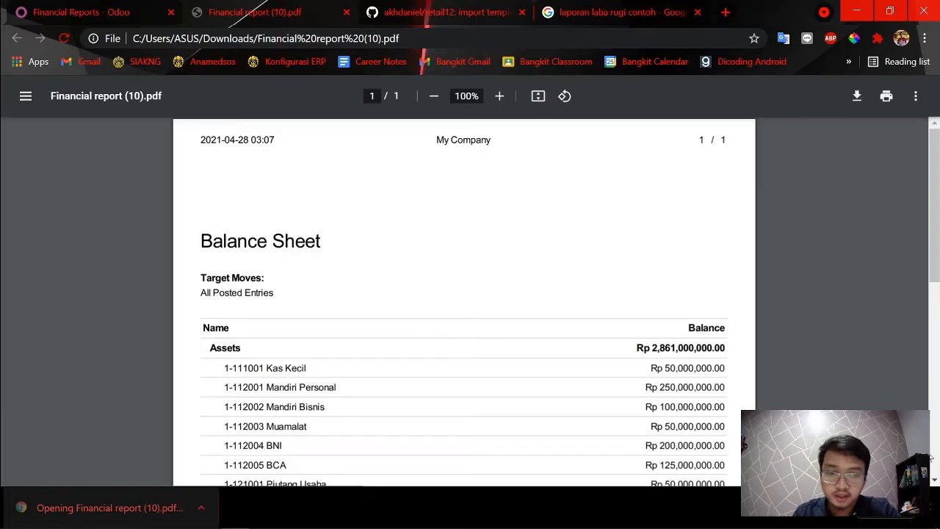
scroll(430, 300, "down", 6)
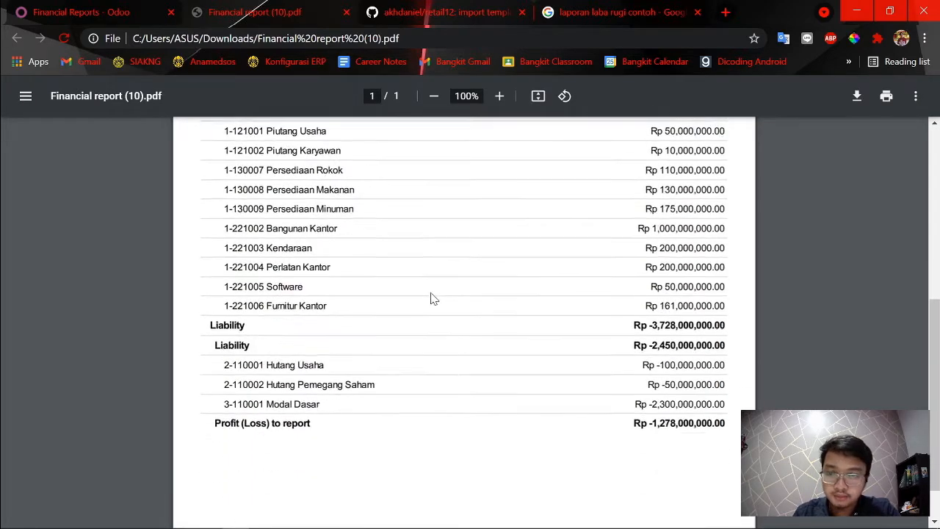
scroll(445, 297, "up", 3)
scroll(449, 298, "up", 1)
scroll(420, 299, "down", 4)
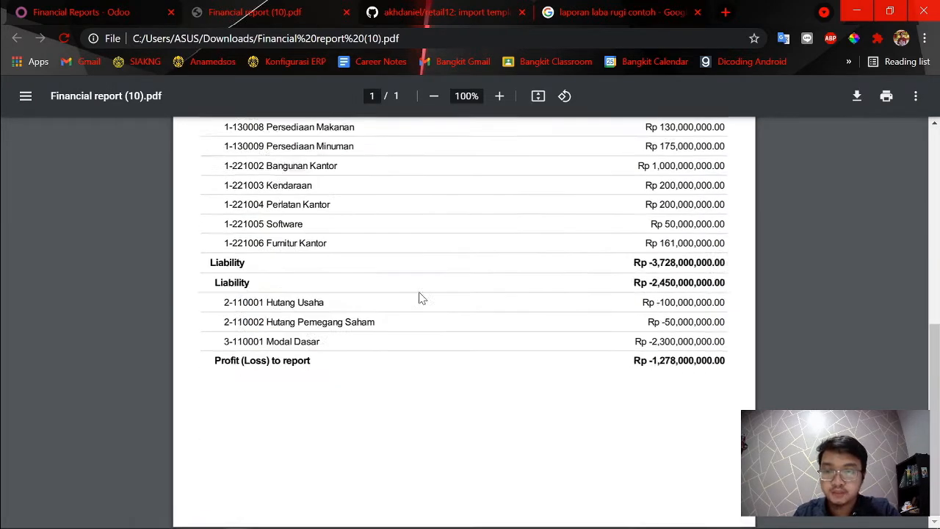
scroll(382, 280, "up", 3)
scroll(362, 275, "down", 3)
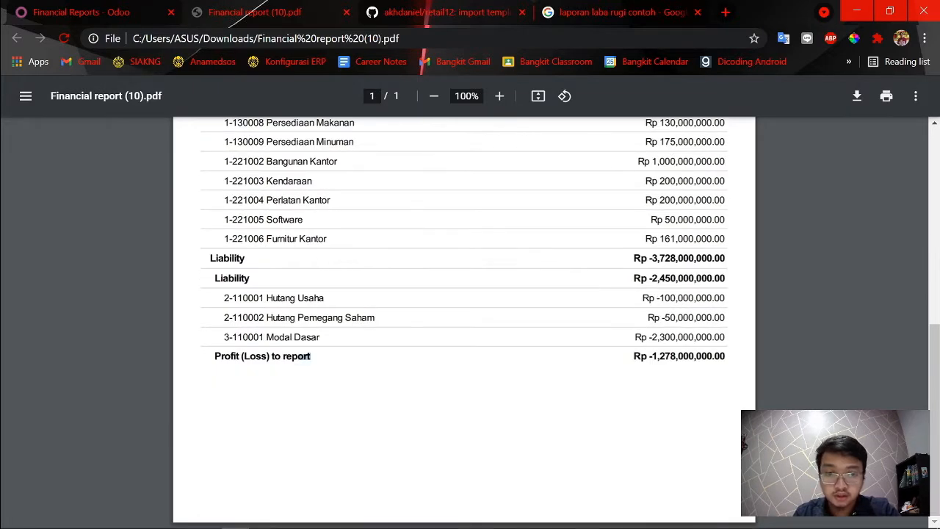
left_click_drag(310, 355, 213, 335)
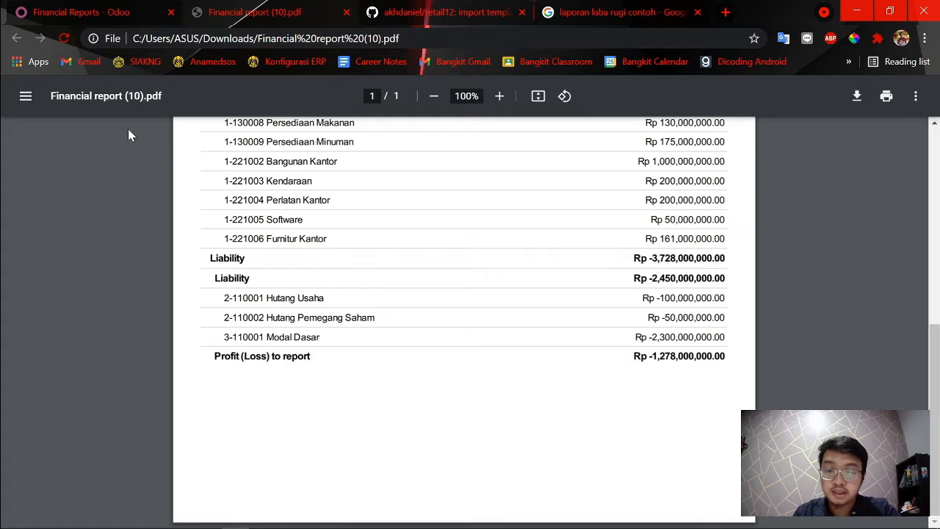
scroll(360, 389, "up", 5)
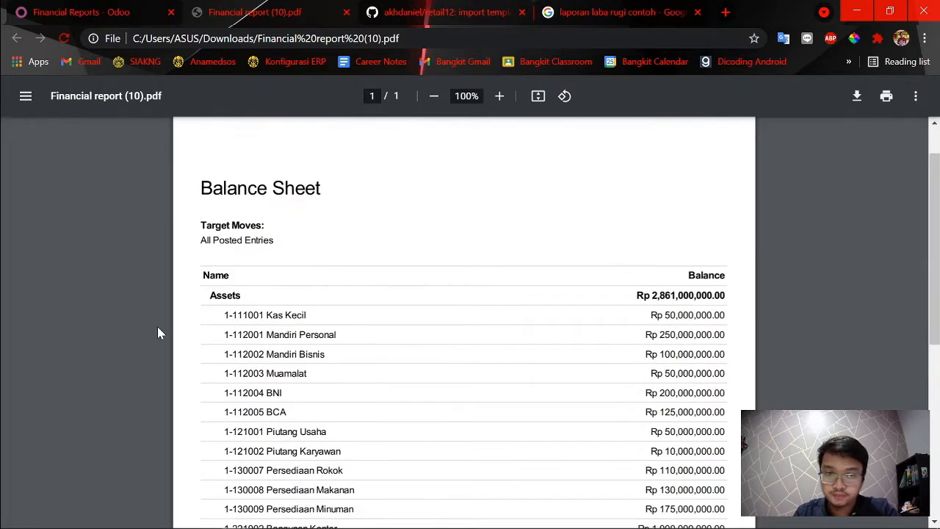
- Return to Odoo's Financial Reports list and expand the Undefined group
left_click(81, 13)
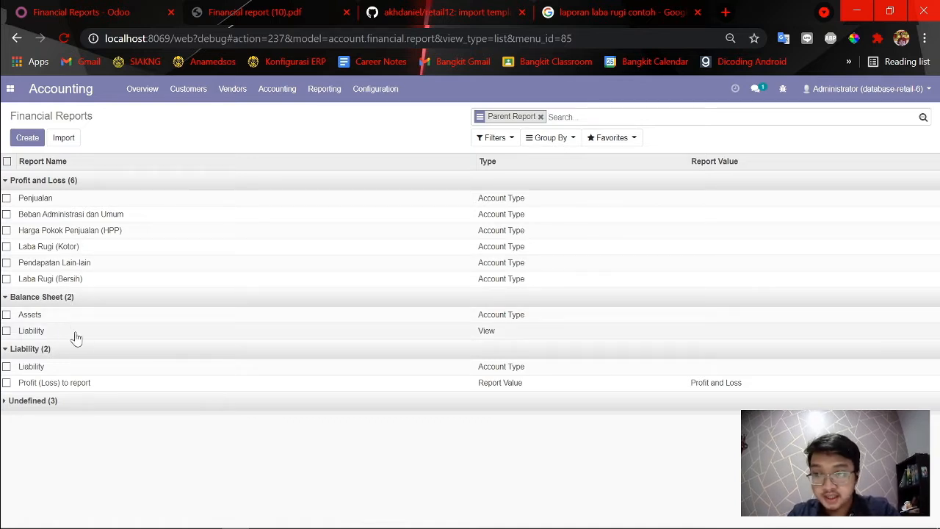
left_click(7, 403)
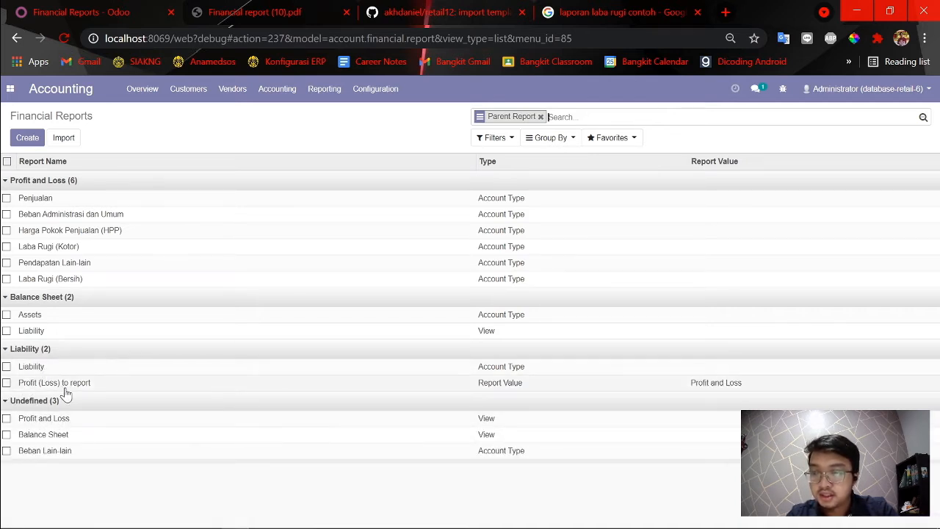
- Compare the liability section of Financial report (10).pdf with the Hutang dan Modal section of the workbook's Neraca sheet, then return to Odoo
left_click(332, 7)
scroll(308, 257, "down", 5)
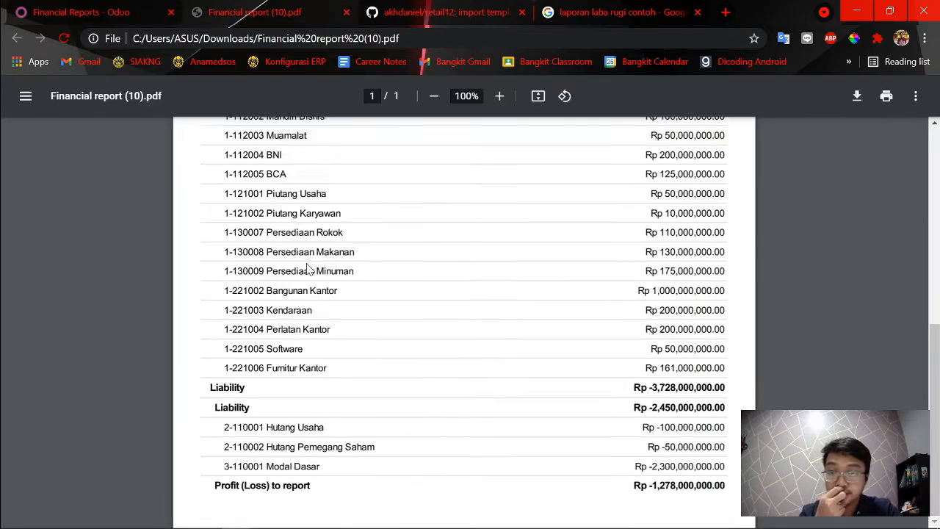
left_click(71, 3)
key("alt+Tab")
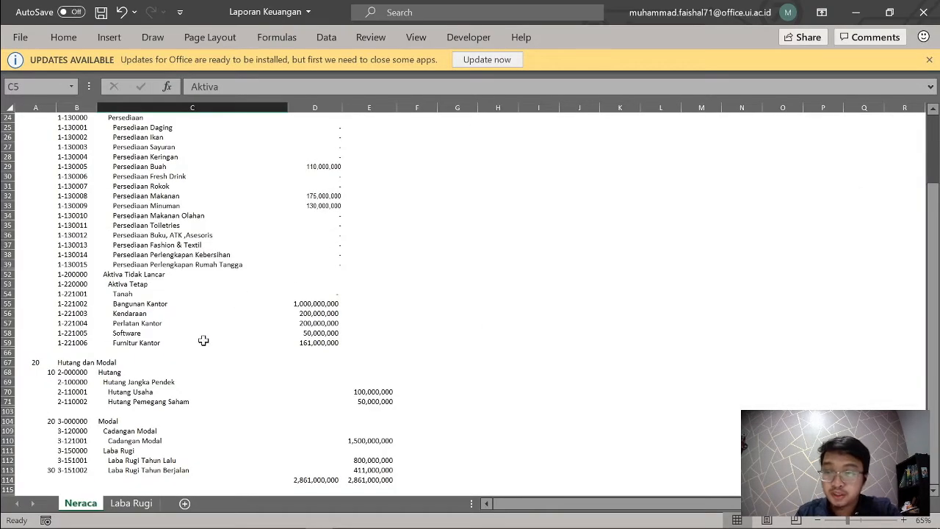
left_click(136, 372)
left_click(137, 363)
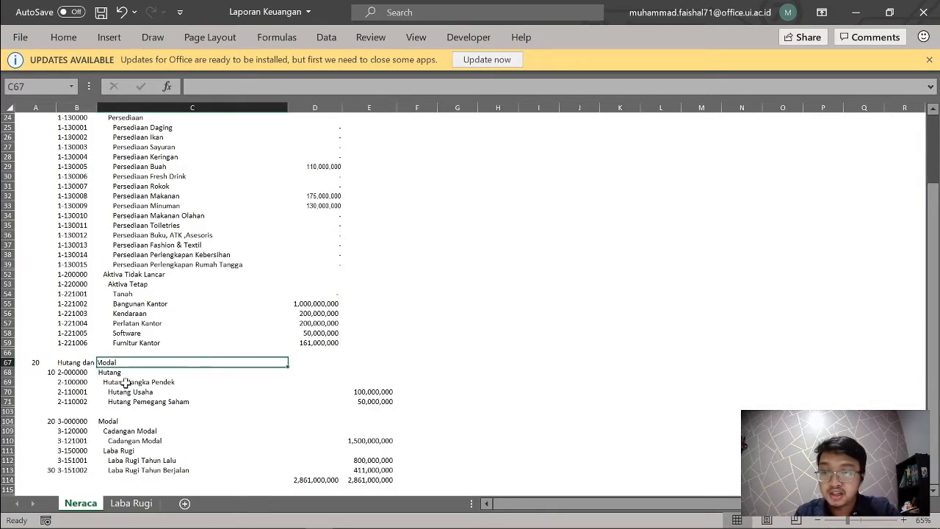
left_click(132, 382)
left_click(141, 421)
scroll(145, 403, "up", 3)
scroll(207, 354, "down", 6)
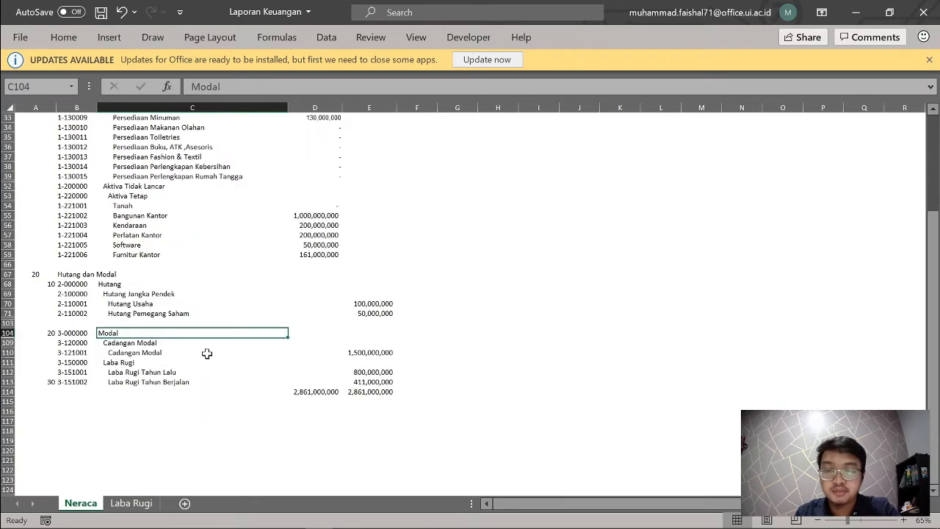
key("alt+Tab")
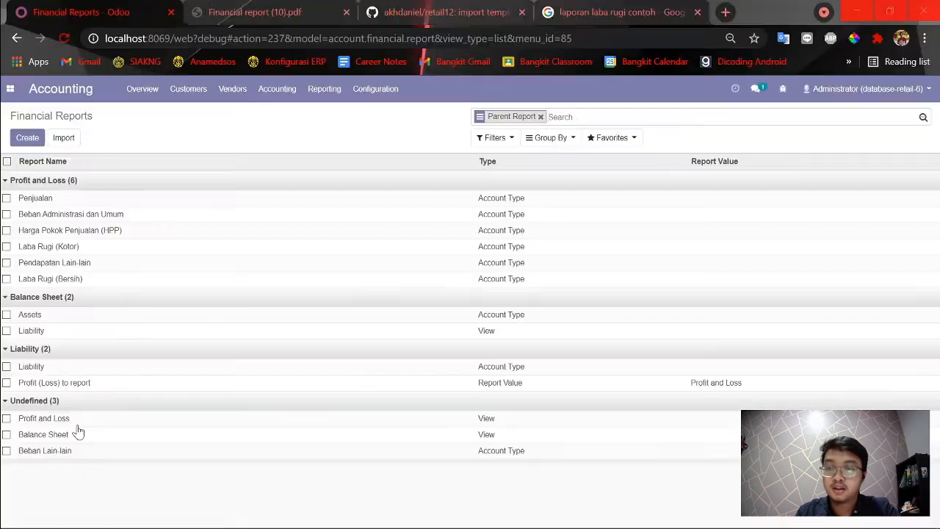
- Open the Assets report in Odoo, then examine the Aktiva accounts from Aktiva Lancar to Aktiva Tidak Lancar in the workbook's Neraca sheet
left_click(41, 319)
key("alt+Tab")
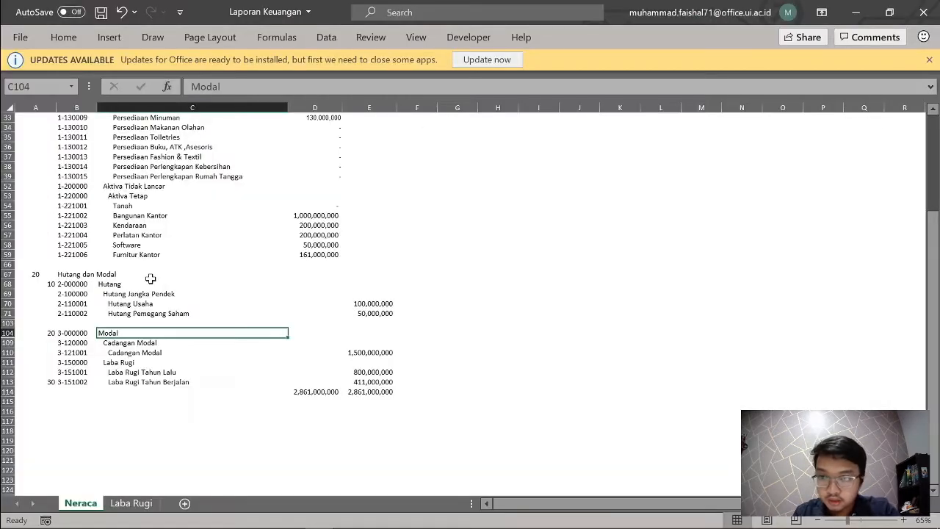
scroll(147, 280, "up", 10)
left_click_drag(120, 165, 121, 157)
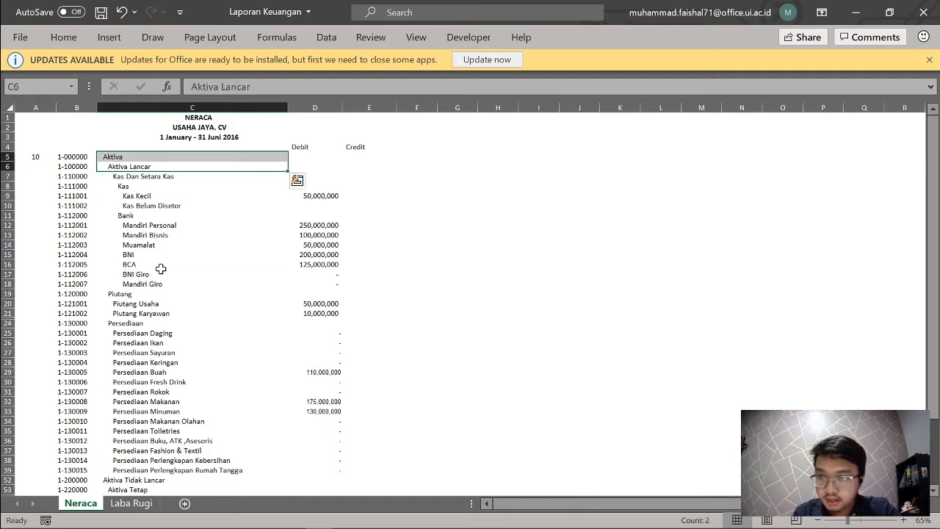
left_click(163, 286)
left_click(160, 301)
left_click(162, 293)
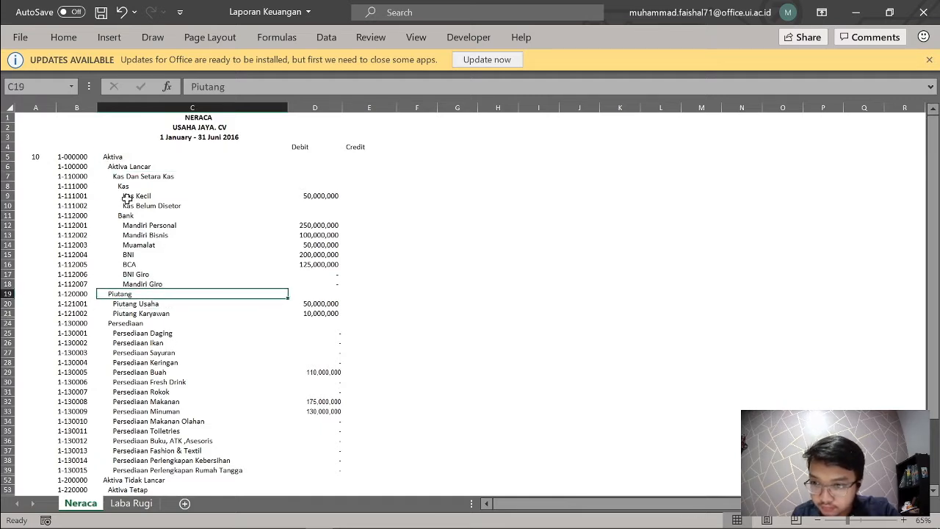
left_click(126, 168)
left_click_drag(126, 168, 180, 390)
scroll(127, 425, "down", 3)
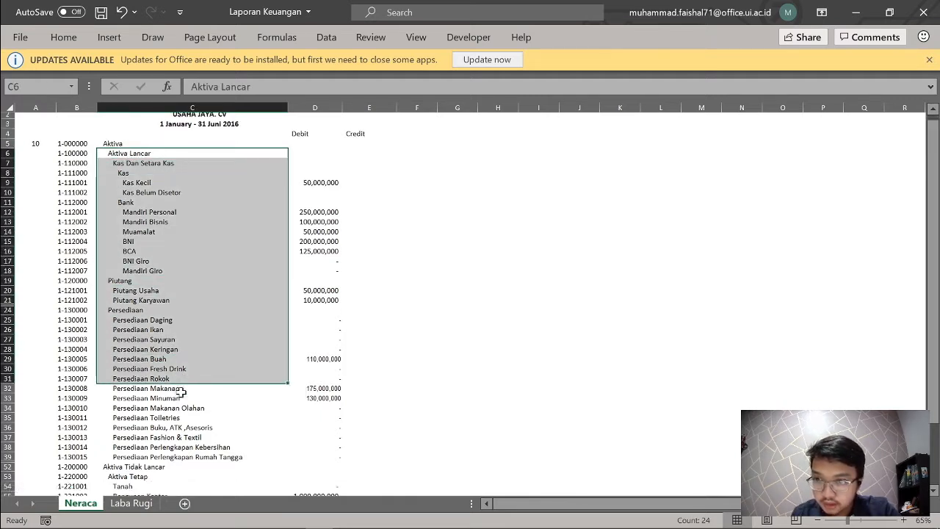
left_click_drag(135, 467, 140, 287)
scroll(464, 331, "up", 2)
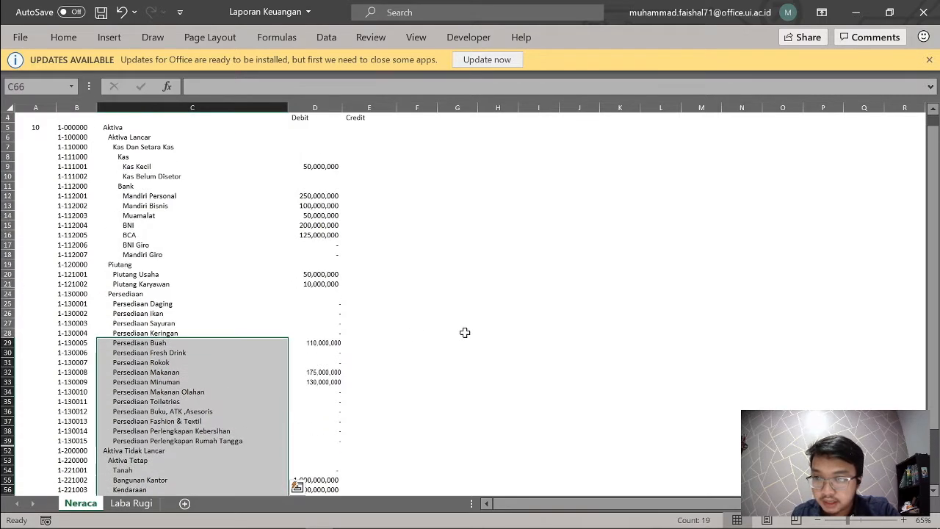
left_click(466, 327)
left_click(182, 131)
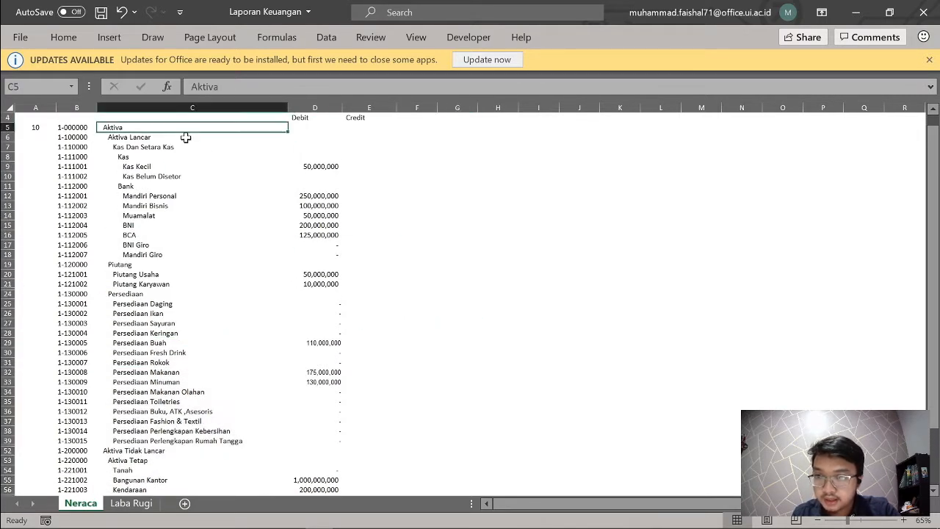
left_click(186, 138)
scroll(196, 357, "down", 3)
scroll(175, 356, "up", 3)
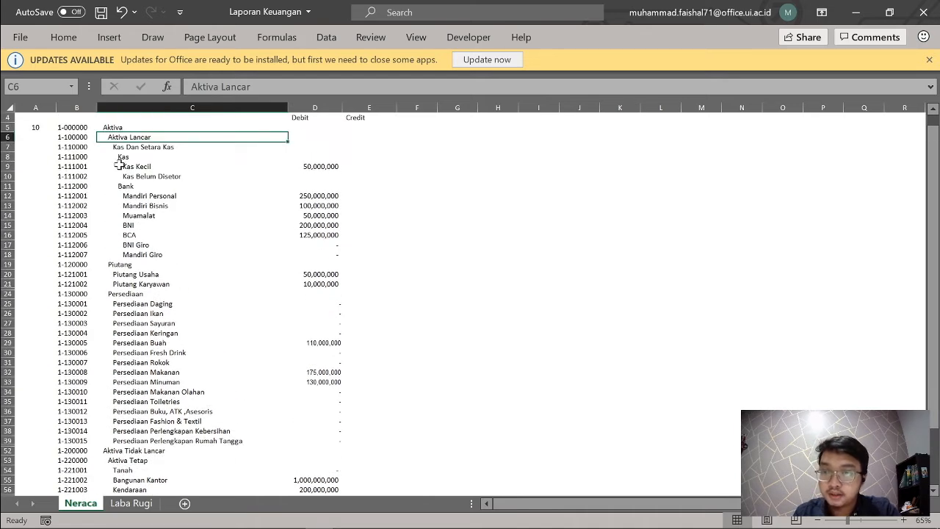
- Edit the Assets financial report in Odoo and change its report name to Aktiva
key("alt+Tab")
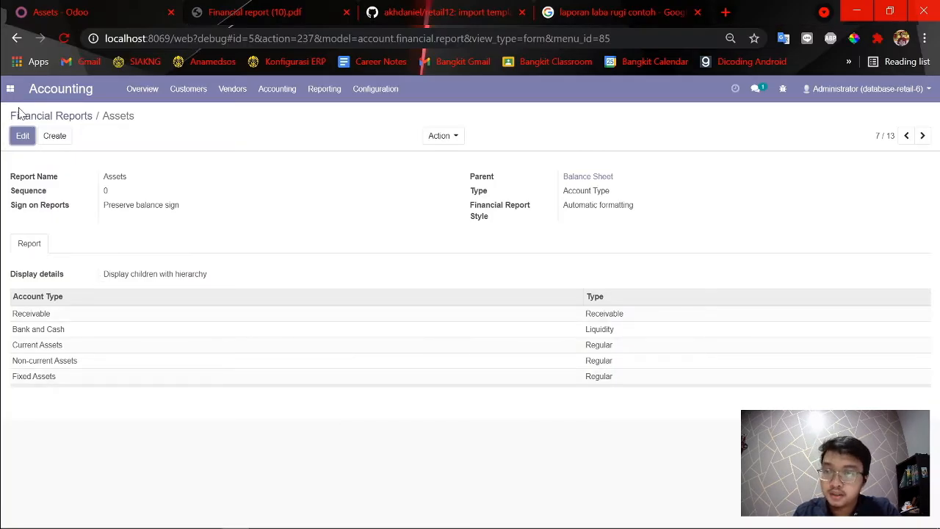
left_click(23, 137)
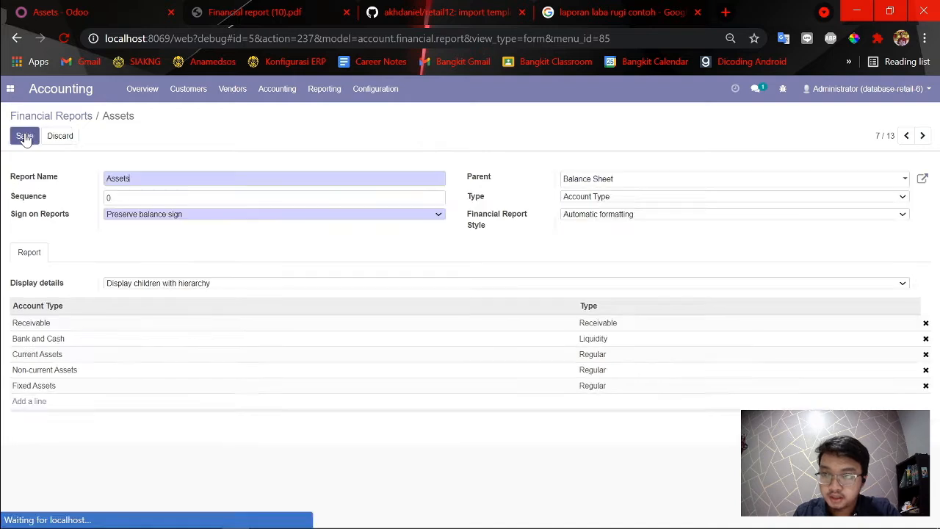
type("Aktiva")
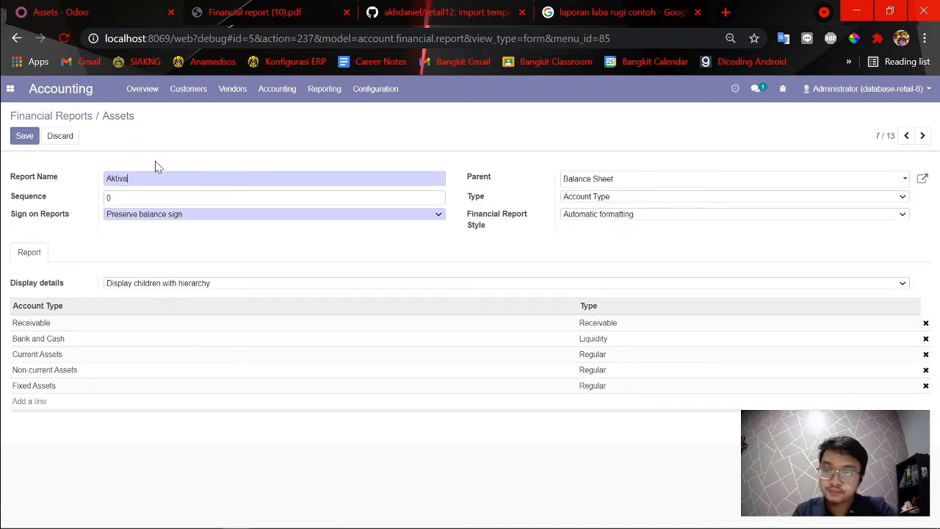
- Switch to account.financial.report.csv in Visual Studio Code and examine the Aktiva row's type, display details, parent and account types
key("alt+Tab")
key("alt+Tab")
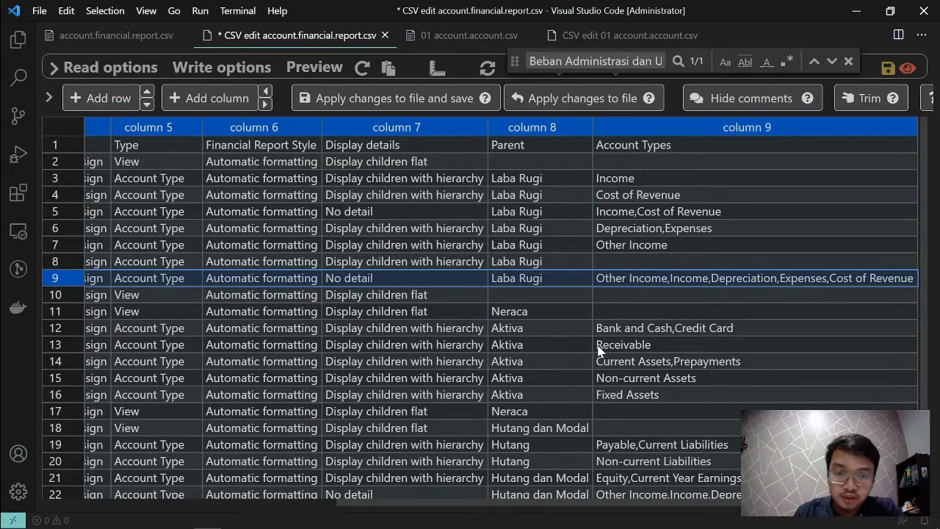
left_click(630, 315)
scroll(614, 338, "left", 10)
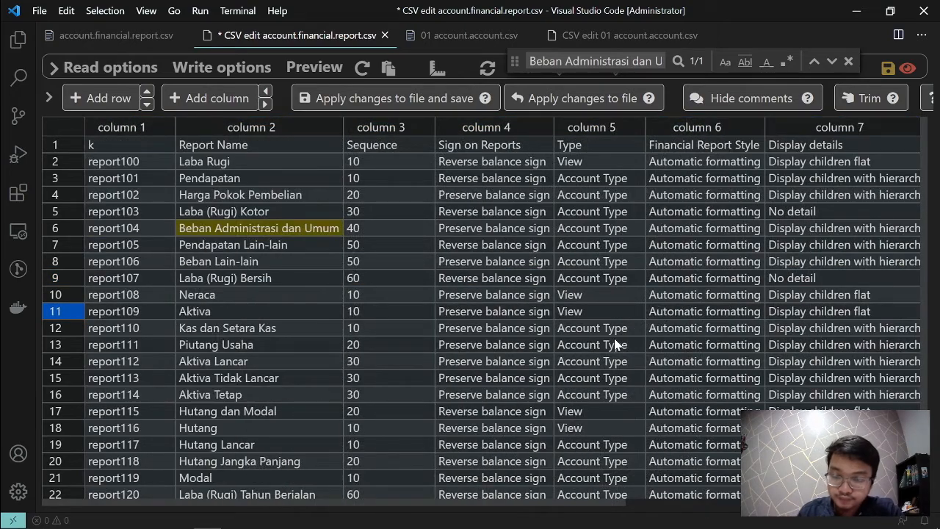
scroll(614, 338, "right", 6)
scroll(687, 333, "left", 6)
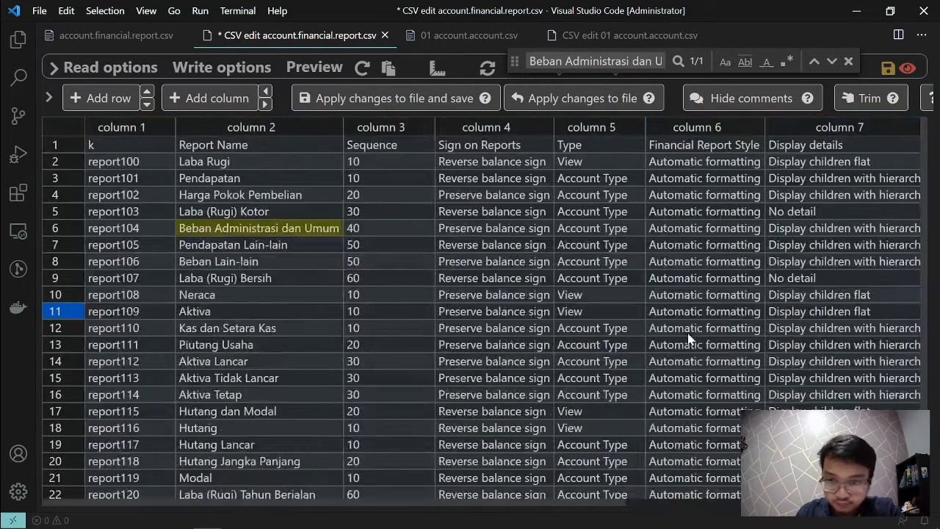
left_click(247, 315)
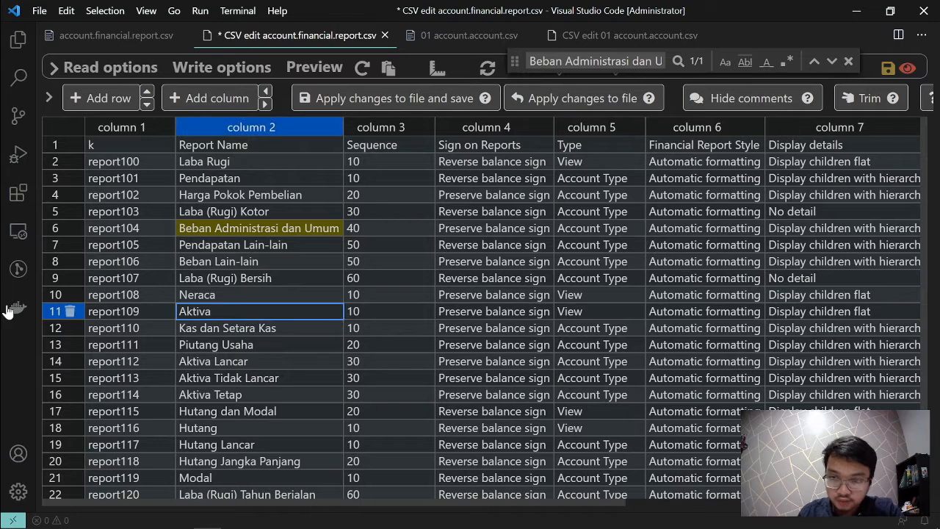
left_click(45, 312)
scroll(651, 353, "right", 6)
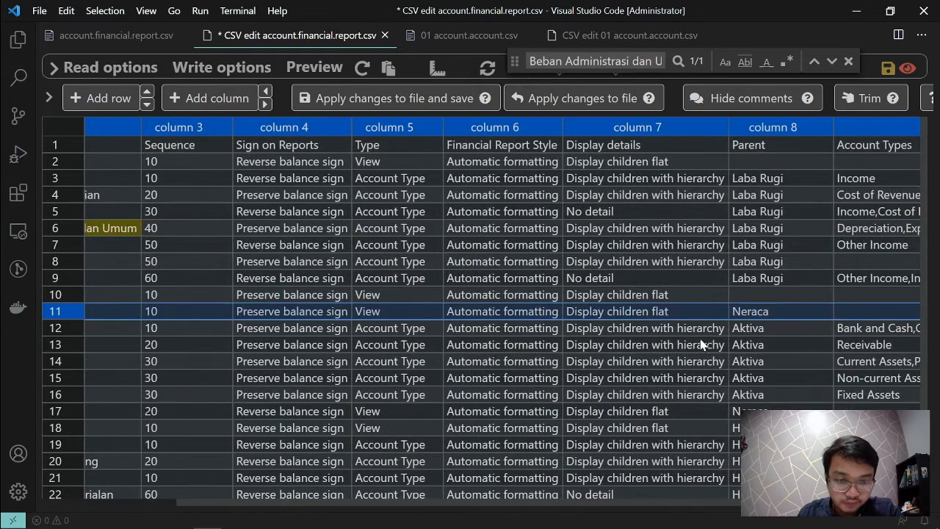
scroll(699, 335, "right", 3)
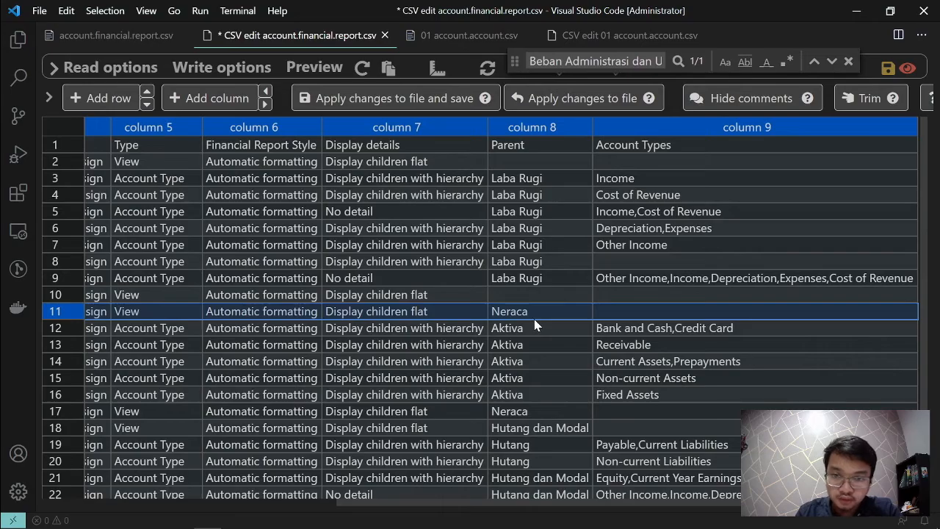
- Return to Odoo and set the Aktiva report's display details to Display children flat, checking the style against the CSV
key("alt+Tab")
left_click(594, 215)
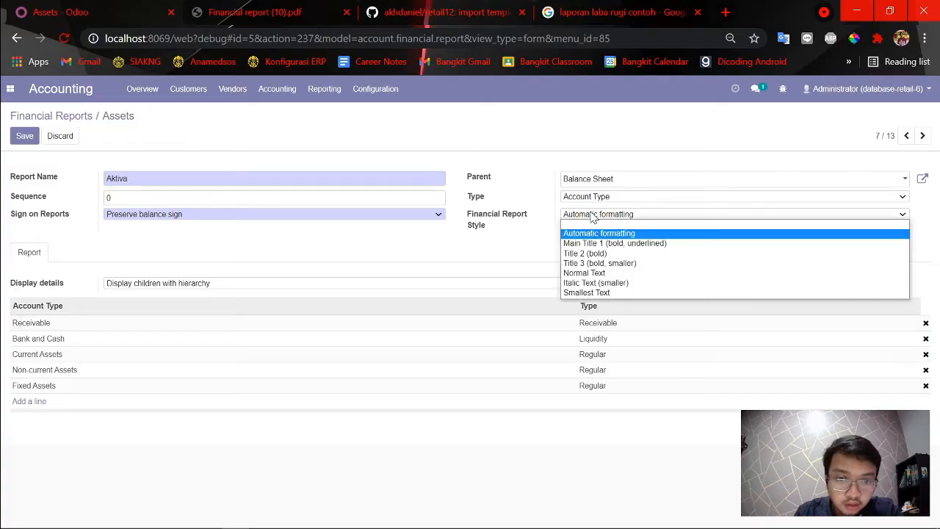
key("alt+Tab")
key("alt+Tab")
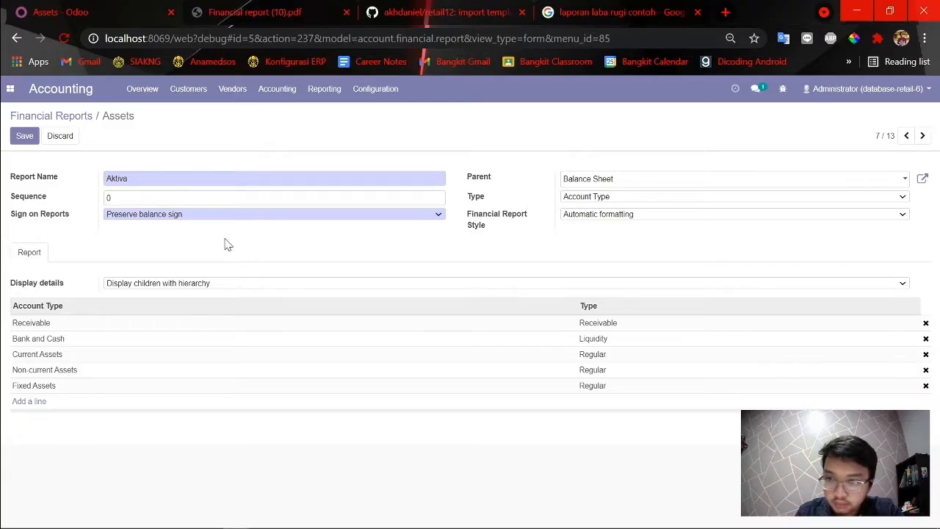
key("alt+Tab")
key("alt+Tab")
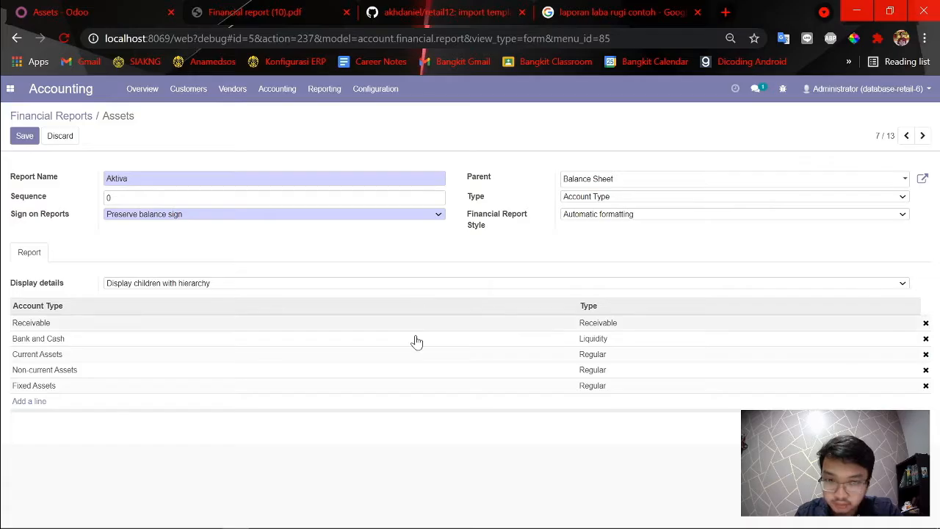
left_click(115, 283)
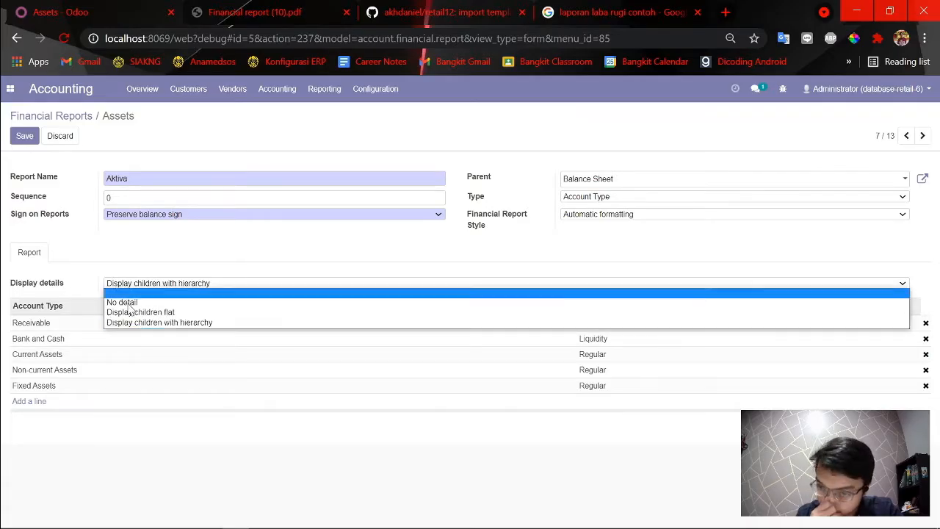
left_click(154, 317)
- Recheck the Aktiva row across all columns of account.financial.report.csv against the report form in Odoo
key("alt+Tab")
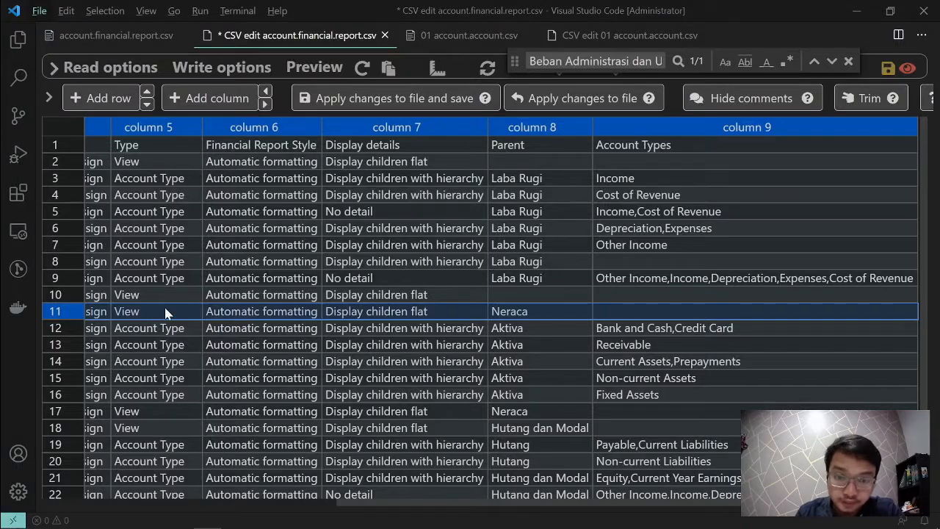
scroll(410, 323, "left", 6)
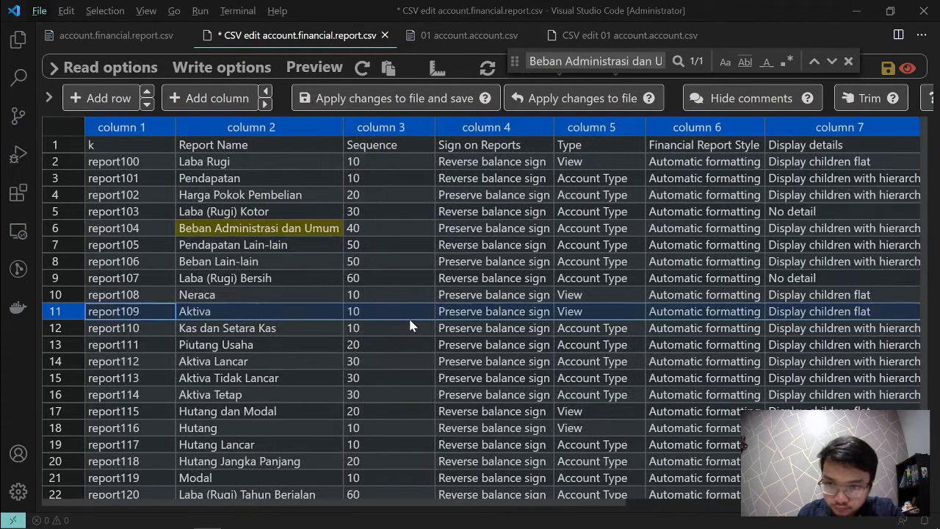
scroll(410, 323, "right", 3)
scroll(411, 323, "left", 2)
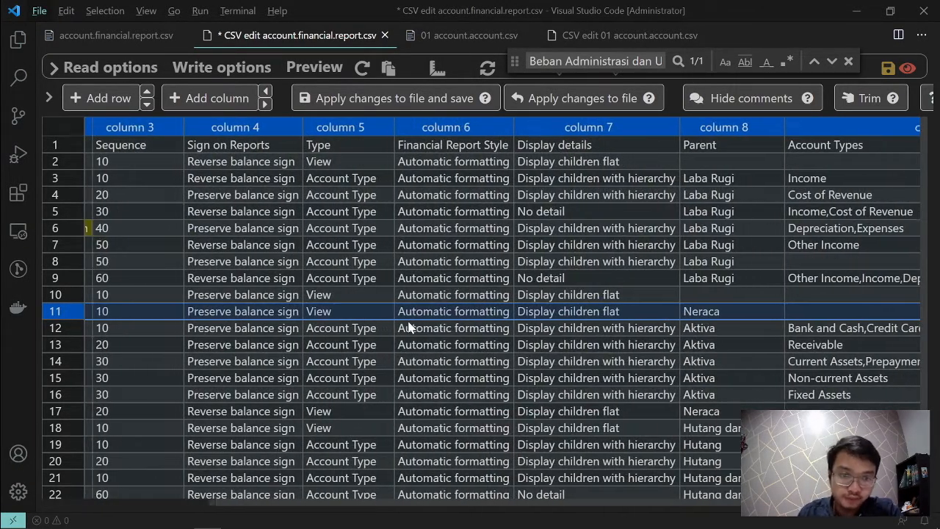
scroll(406, 333, "left", 5)
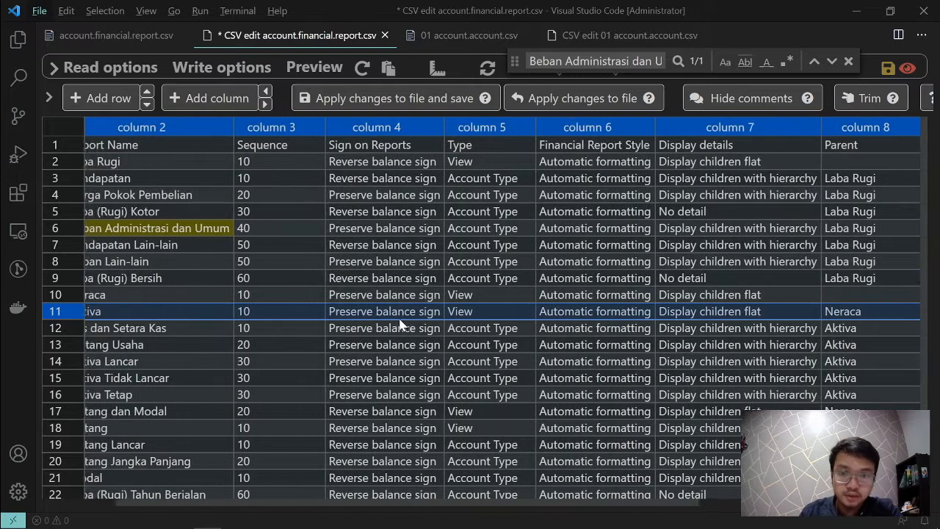
key("alt+Tab")
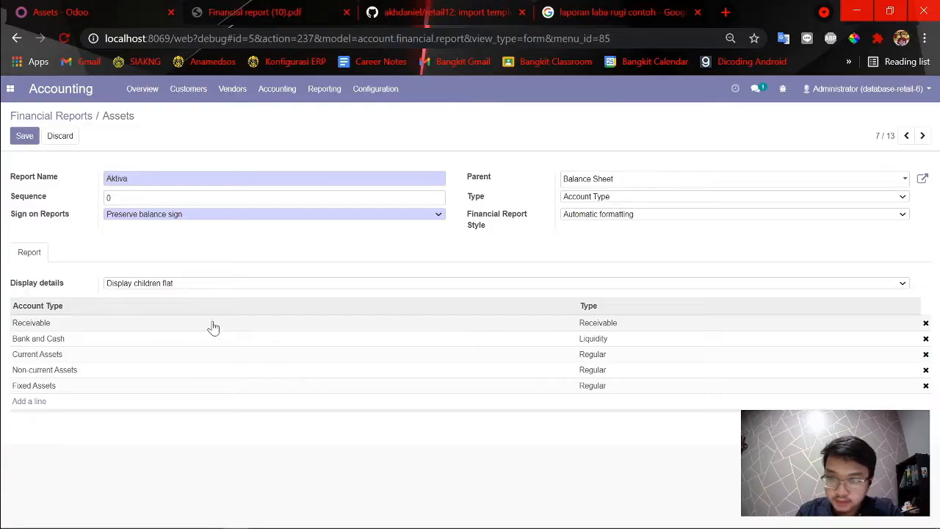
key("alt+Tab")
scroll(649, 309, "right", 1)
scroll(650, 309, "right", 6)
scroll(651, 308, "left", 7)
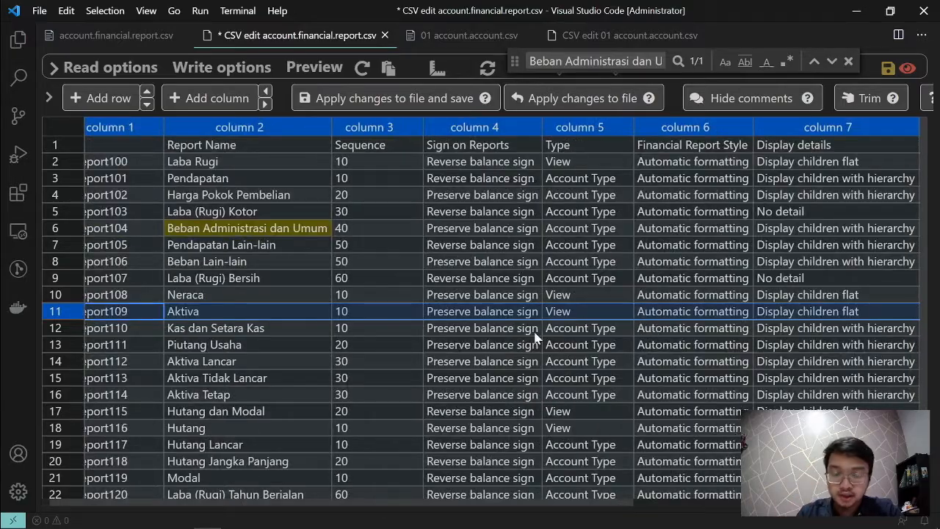
- Remove all account types from the Aktiva report in Odoo, save it and go back to the Financial Reports list
key("alt+Tab")
left_click(926, 323)
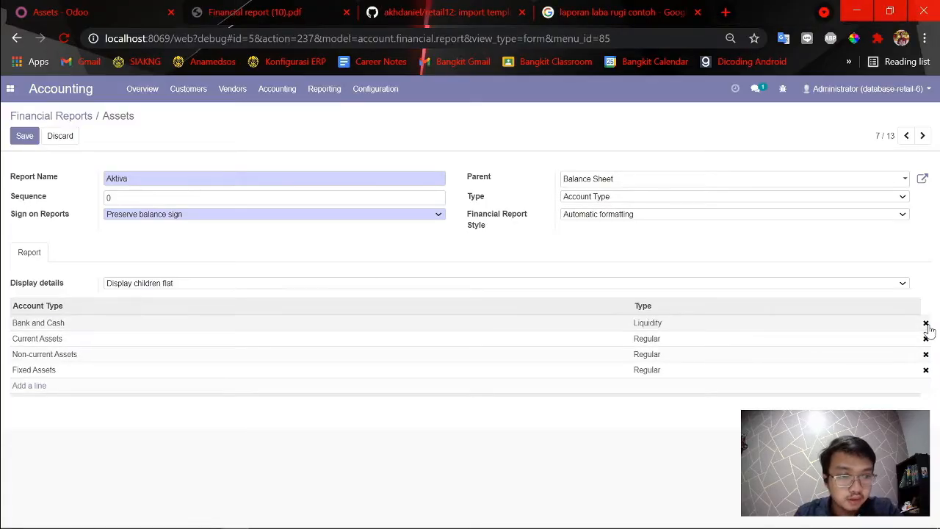
left_click(927, 324)
left_click(926, 323)
left_click(926, 323)
left_click(927, 323)
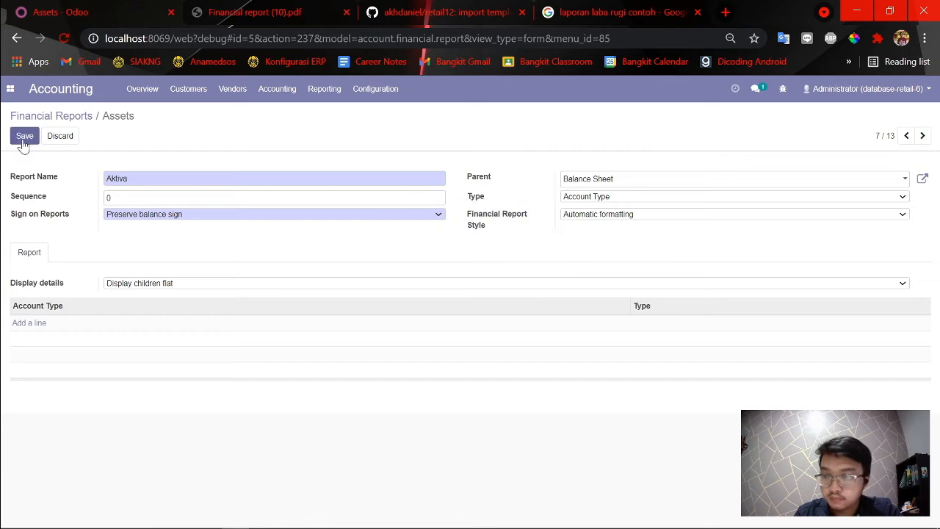
left_click(23, 136)
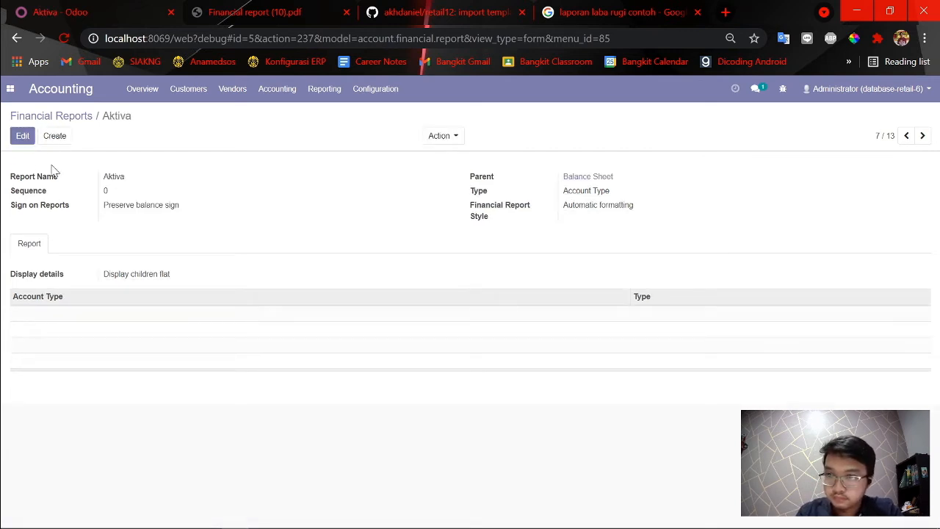
left_click(57, 115)
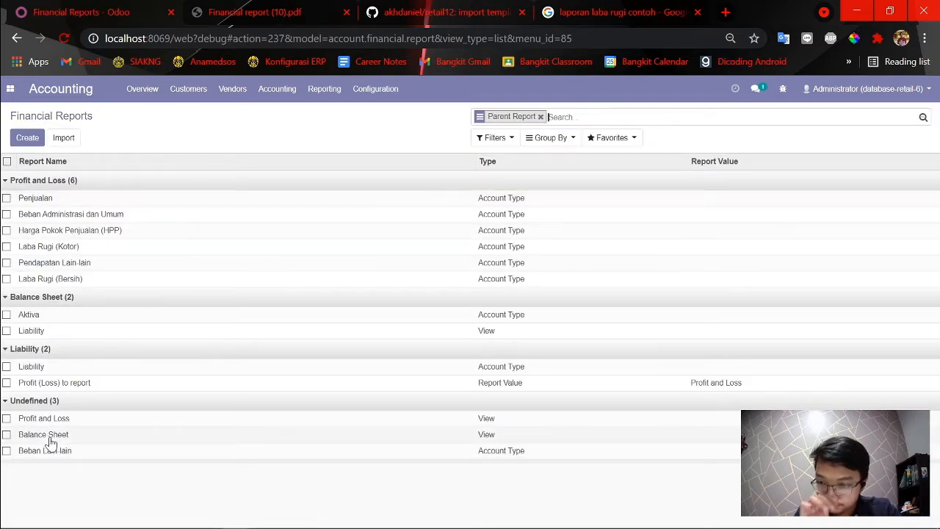
- Rename the Balance Sheet report as Neraca Saldo, save it and return to the Financial Reports list
left_click(25, 437)
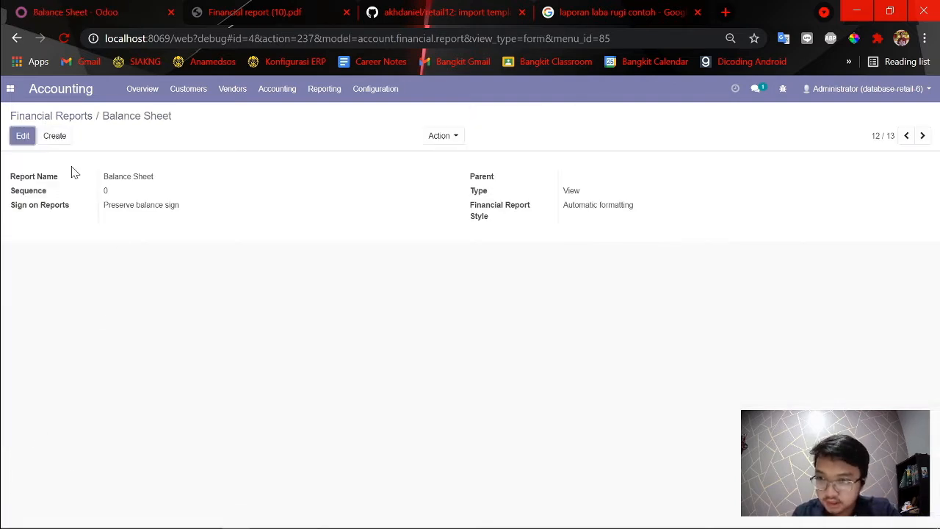
left_click(23, 135)
key("ctrl+a")
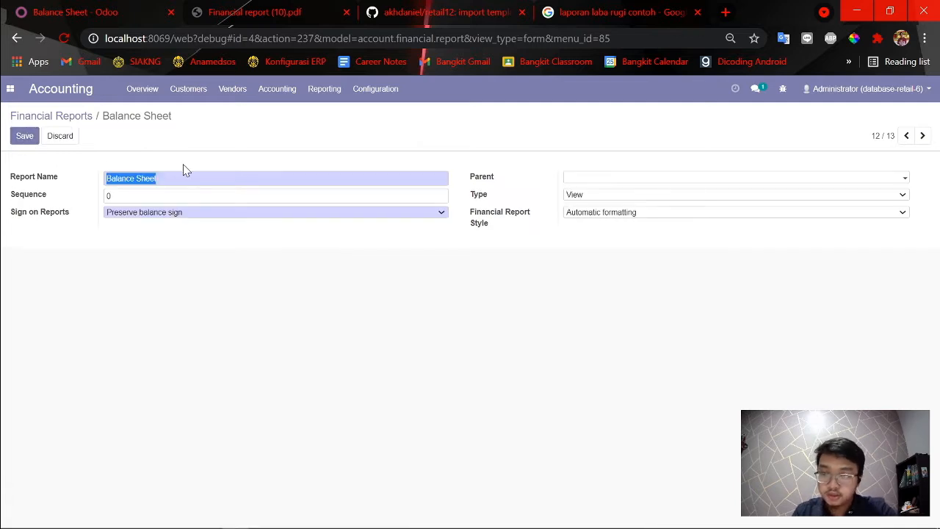
type("Neraca")
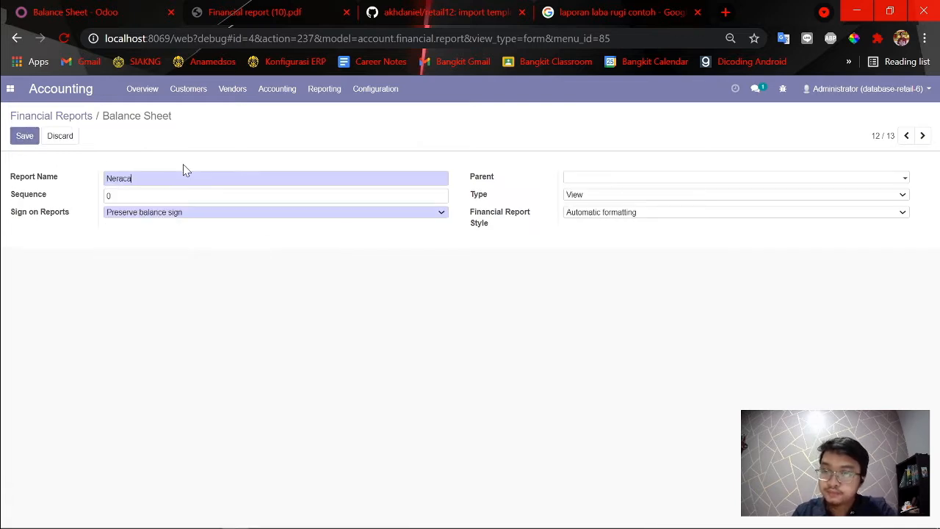
type(" Saldo")
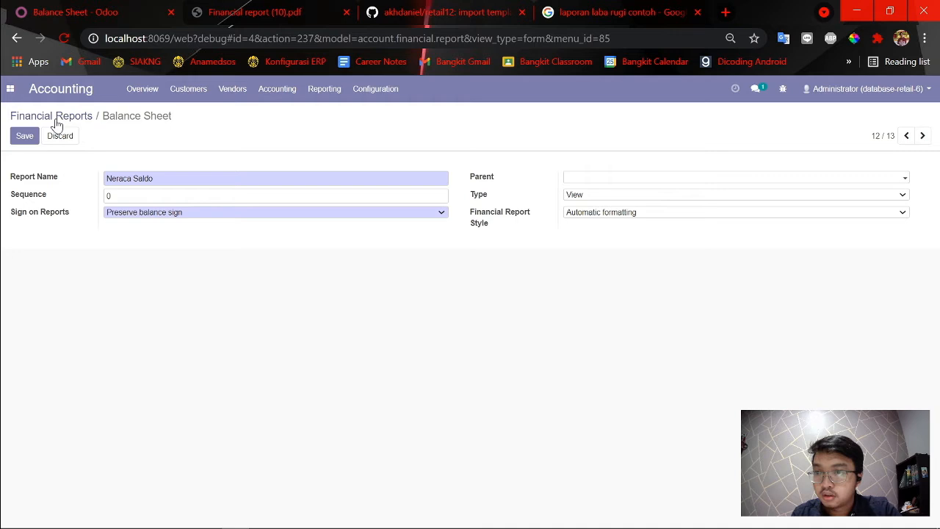
left_click(22, 139)
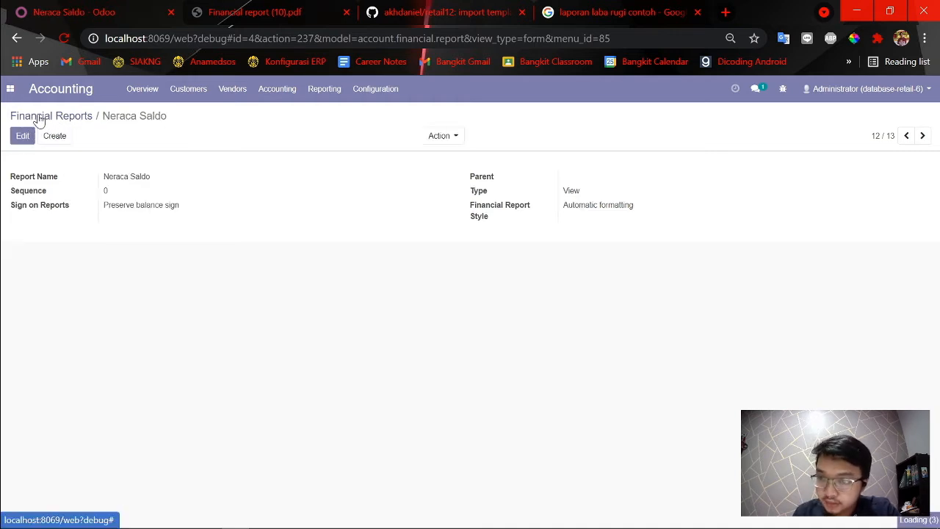
left_click(39, 119)
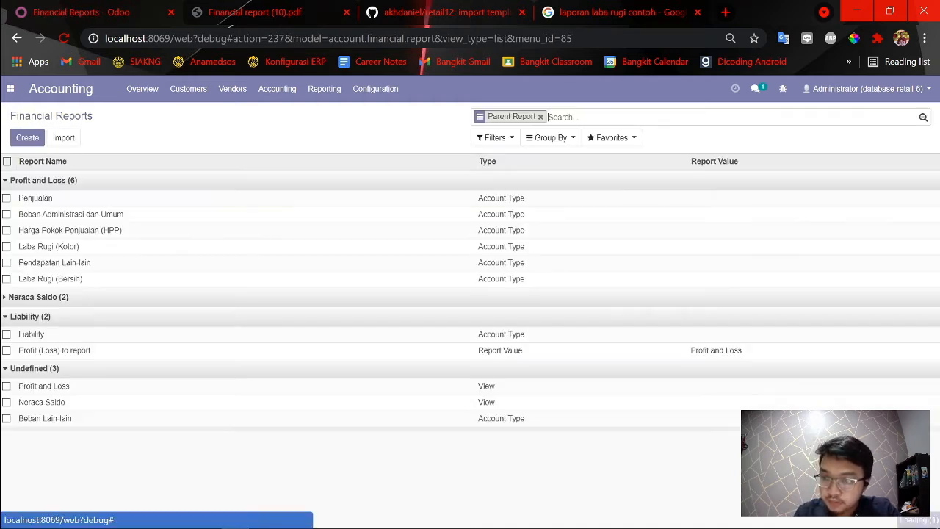
- Rename the Liability report under Neraca Saldo as Hutang dan Modal, copying the name from account.financial.report.csv in Visual Studio Code
double_click(6, 297)
left_click(8, 298)
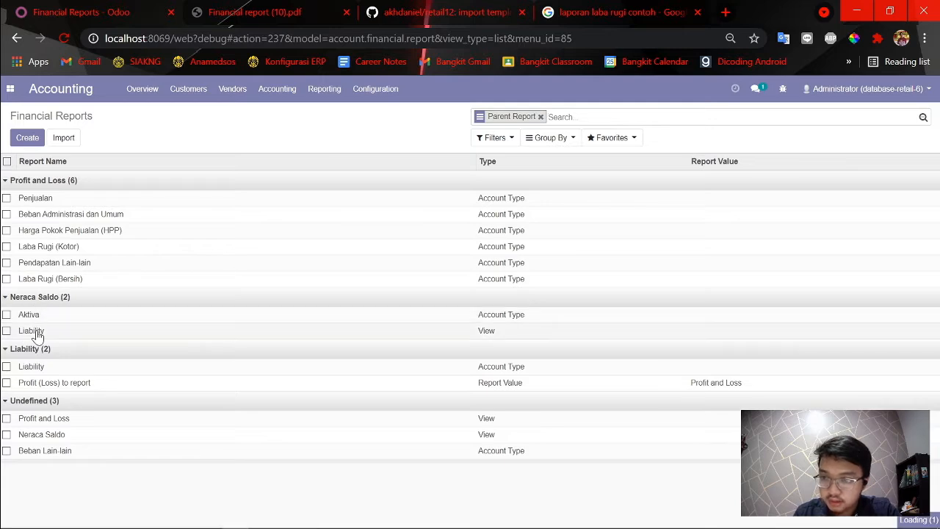
left_click(32, 332)
left_click(23, 136)
key("alt+Tab")
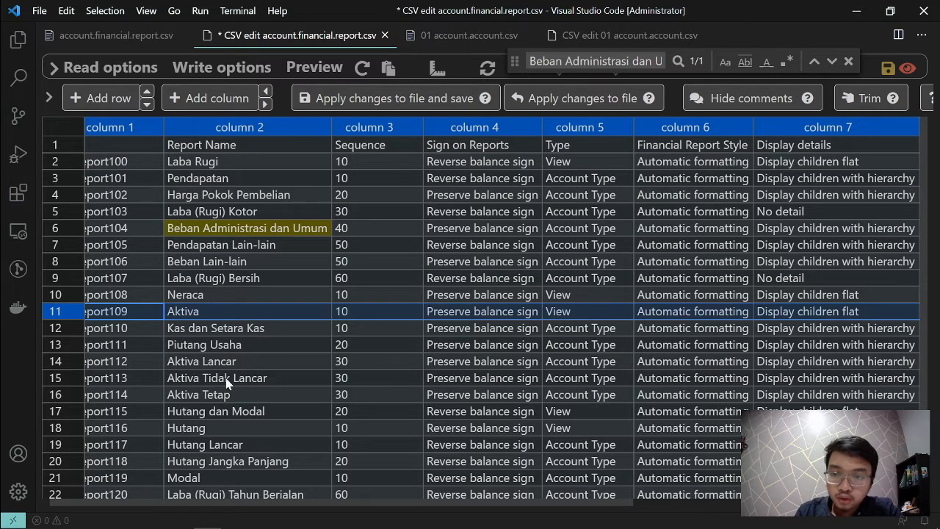
left_click(270, 404)
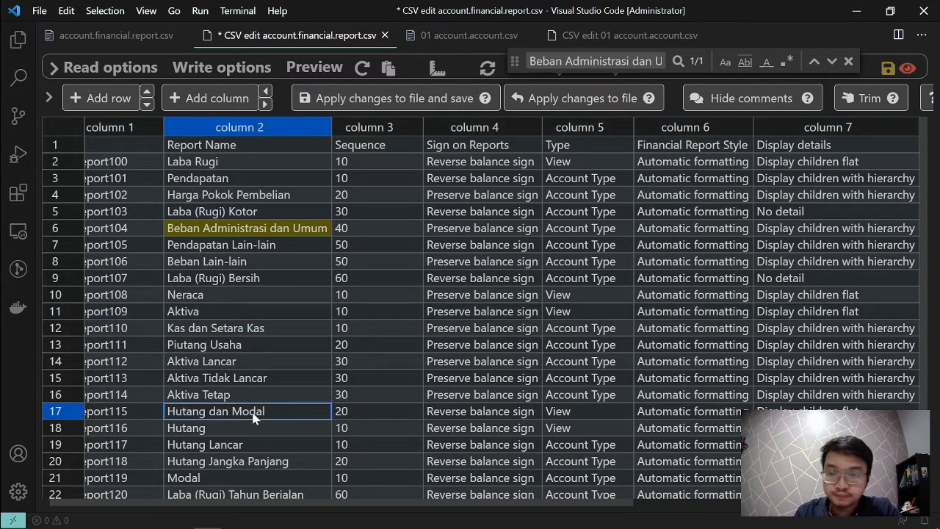
key("Return")
key("ctrl+c")
type("c")
key("Escape")
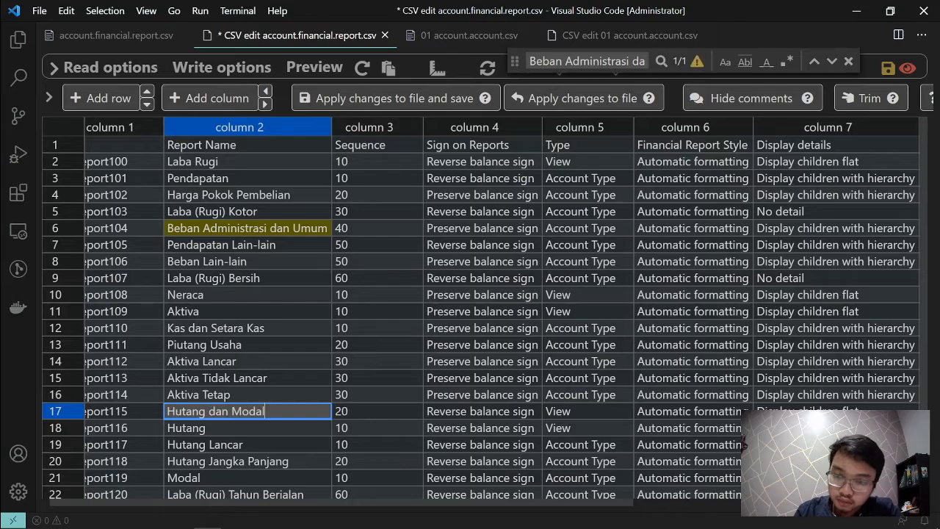
key("alt+Tab")
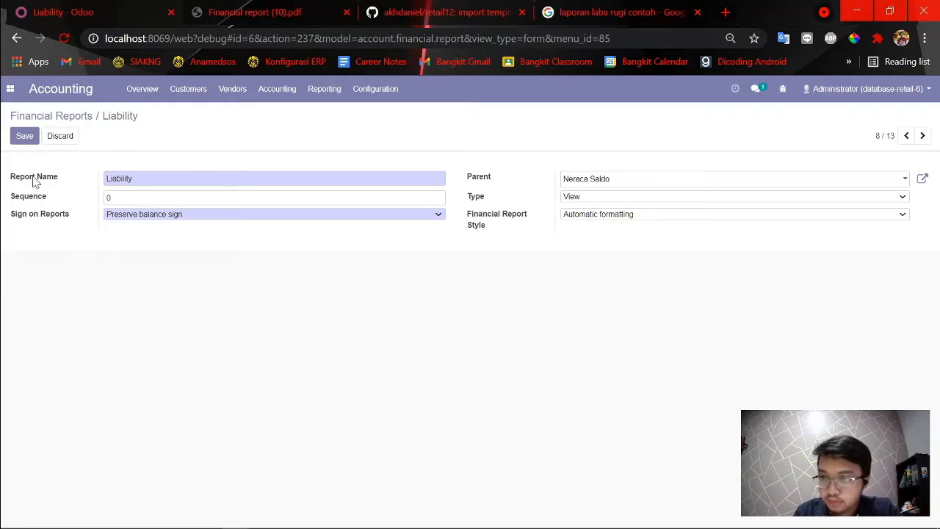
key("ctrl+v")
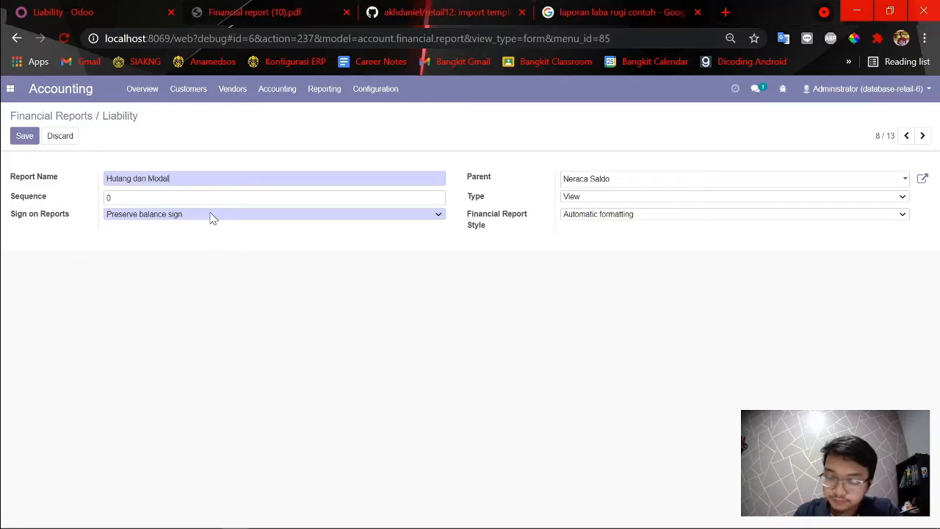
- Set the Hutang dan Modal report's sequence to 20 in Odoo, checking the value against its row in the CSV
key("alt+Tab")
left_click(400, 413)
key("alt+Tab")
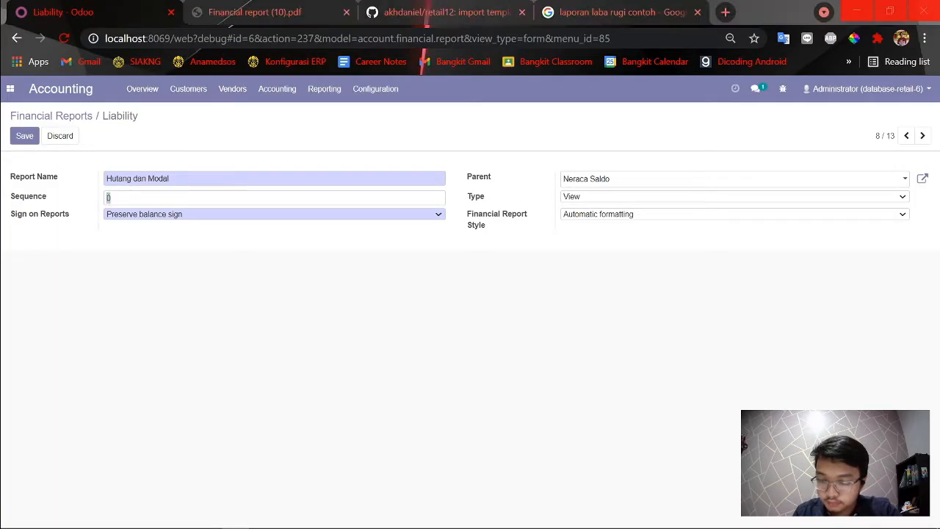
key("alt+Tab")
key("alt+Tab")
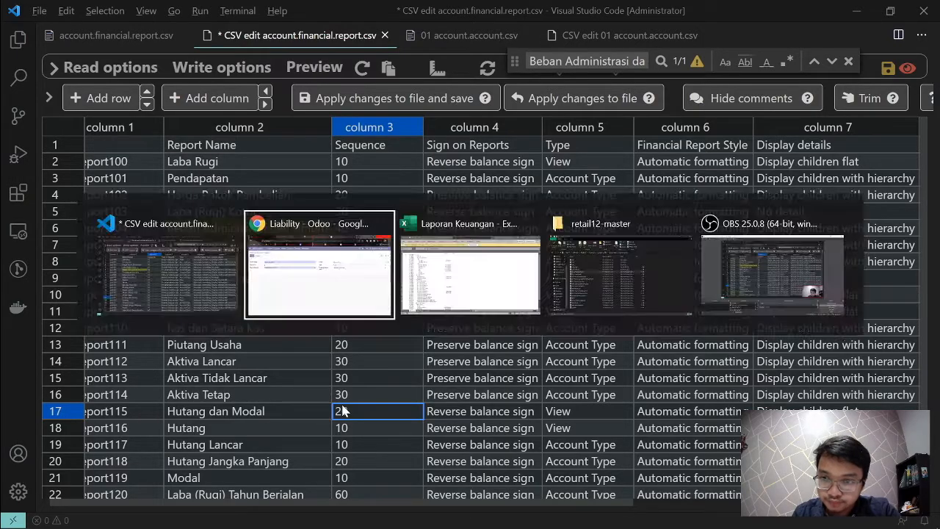
key("alt+Tab")
key("alt+Tab")
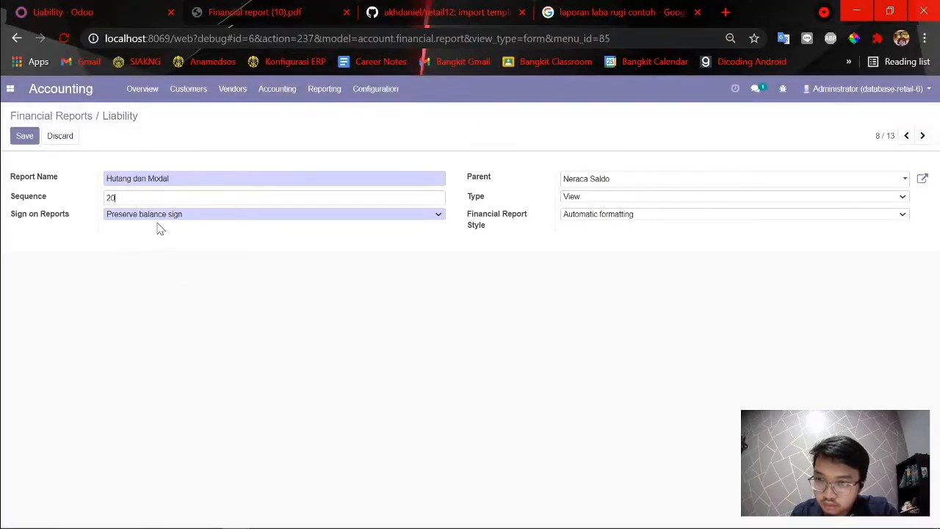
- Check the balance sign of the Hutang dan Modal row in the CSV against the report's sign options in Odoo
key("alt+Tab")
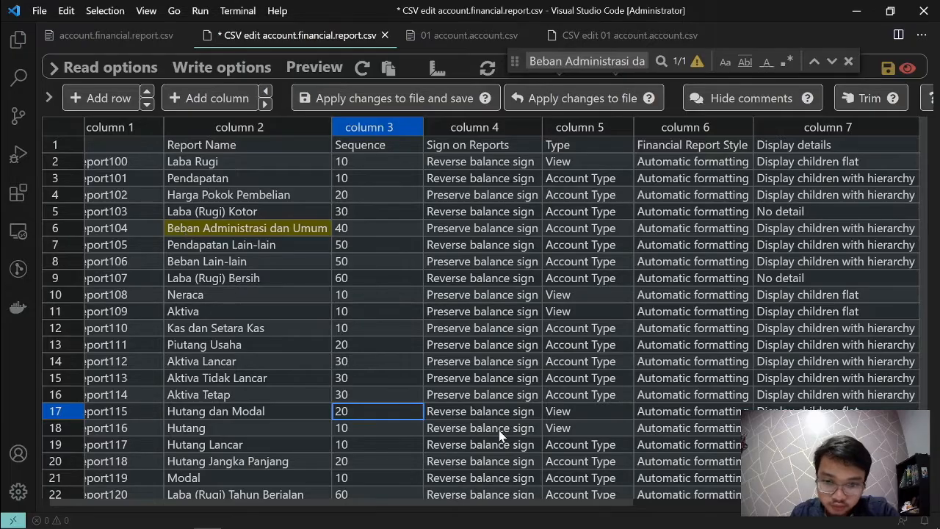
key("alt+Tab")
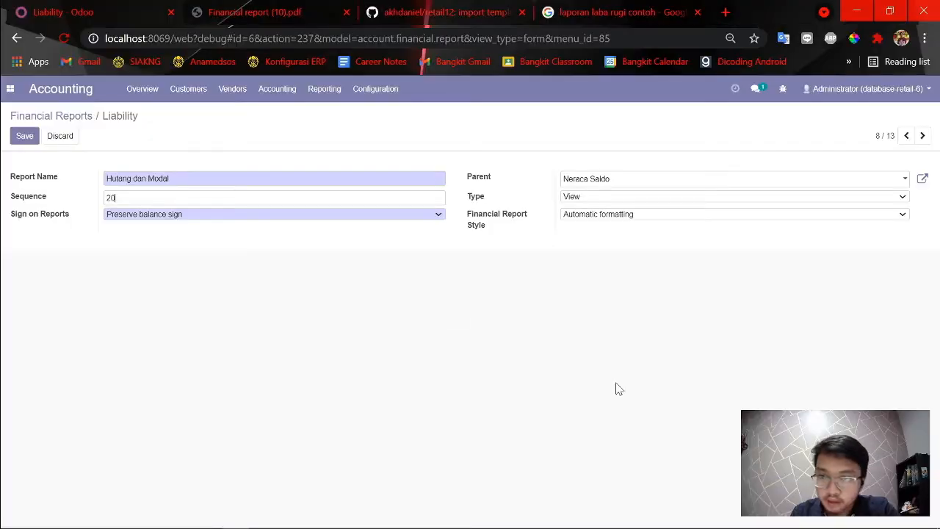
left_click(147, 220)
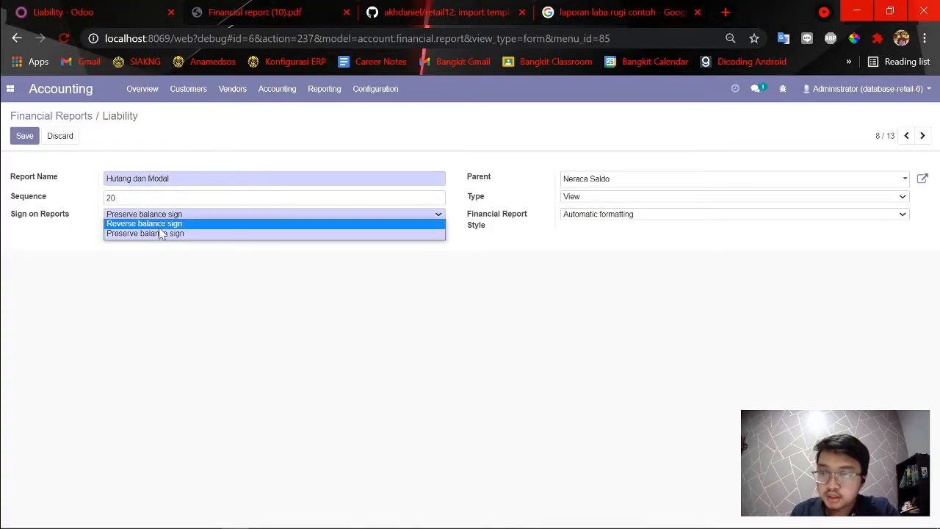
left_click(157, 231)
- Examine the signs of the asset and liability balances in Financial report (10).pdf
left_click(286, 8)
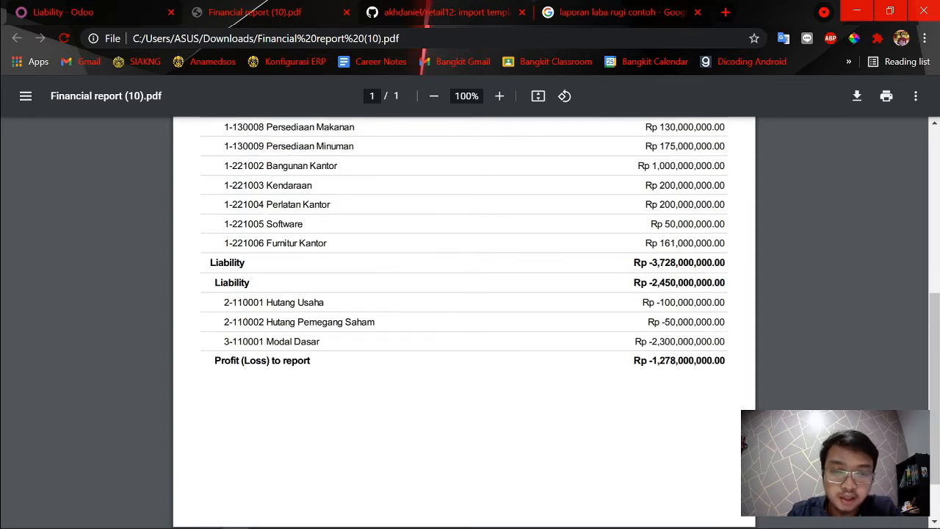
scroll(621, 297, "up", 5)
scroll(621, 302, "down", 2)
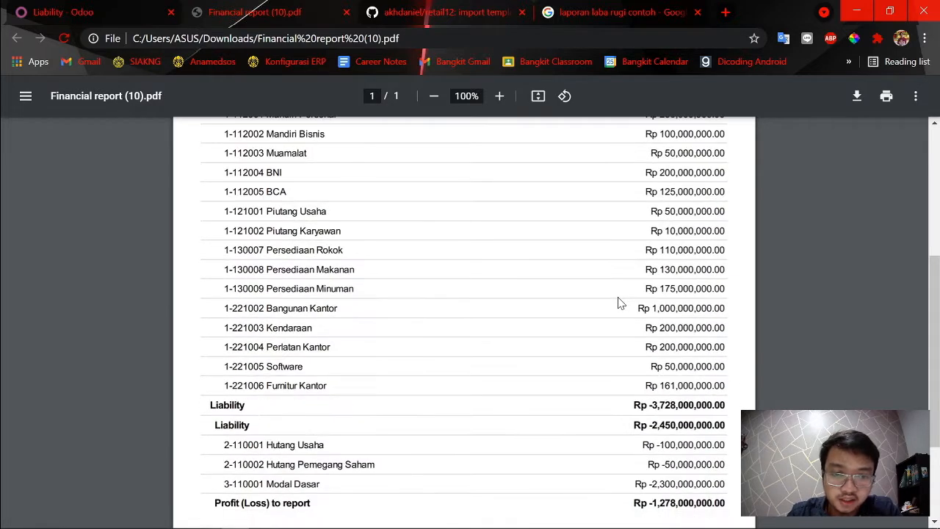
scroll(605, 314, "up", 2)
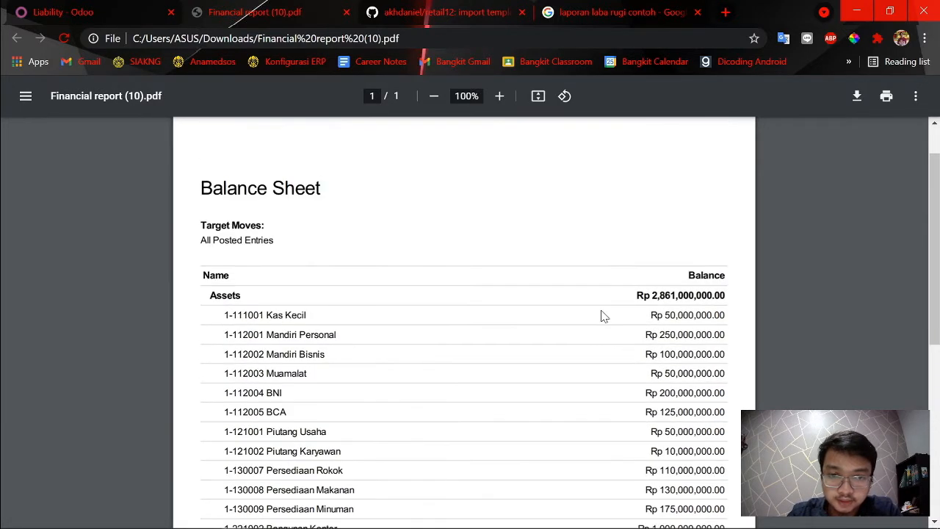
scroll(605, 314, "down", 3)
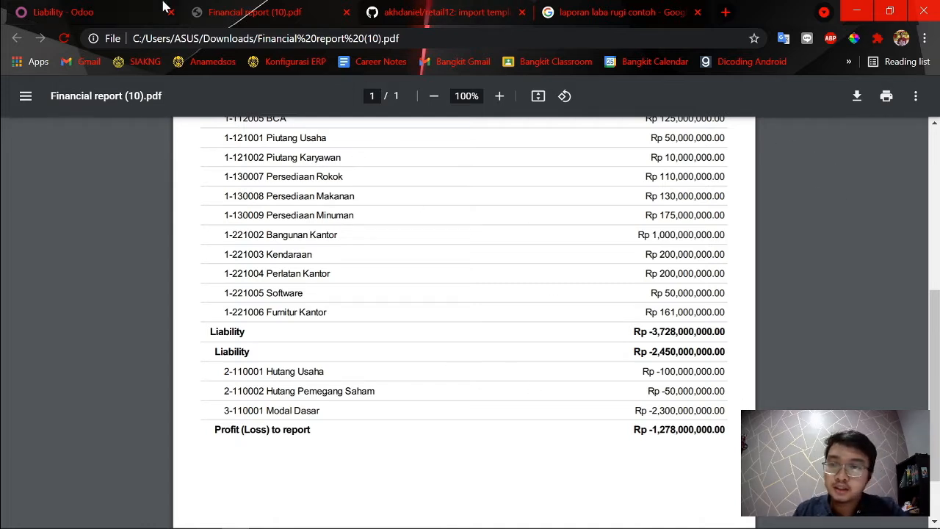
- Set the Hutang dan Modal report's sign to Reverse balance sign, save it and return to the Financial Reports list
left_click(87, 9)
left_click(218, 213)
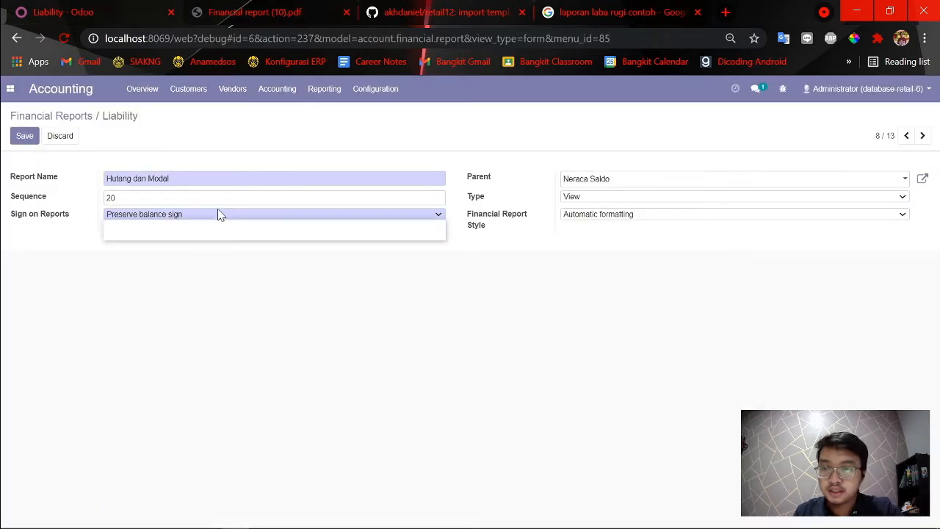
left_click(197, 226)
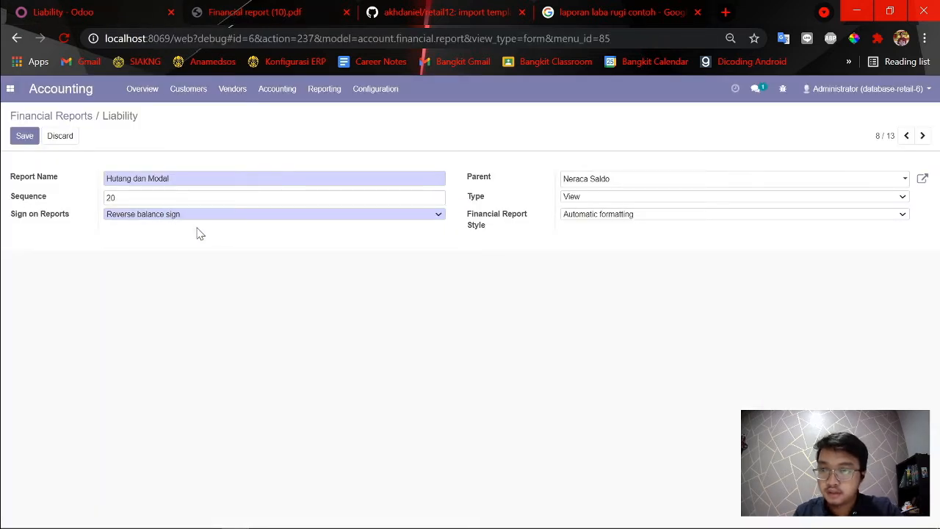
left_click(22, 137)
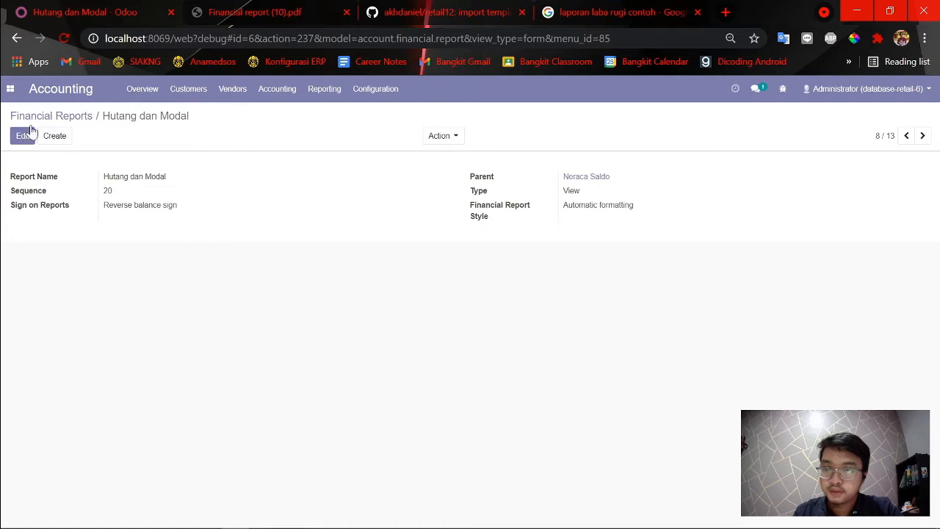
left_click(45, 115)
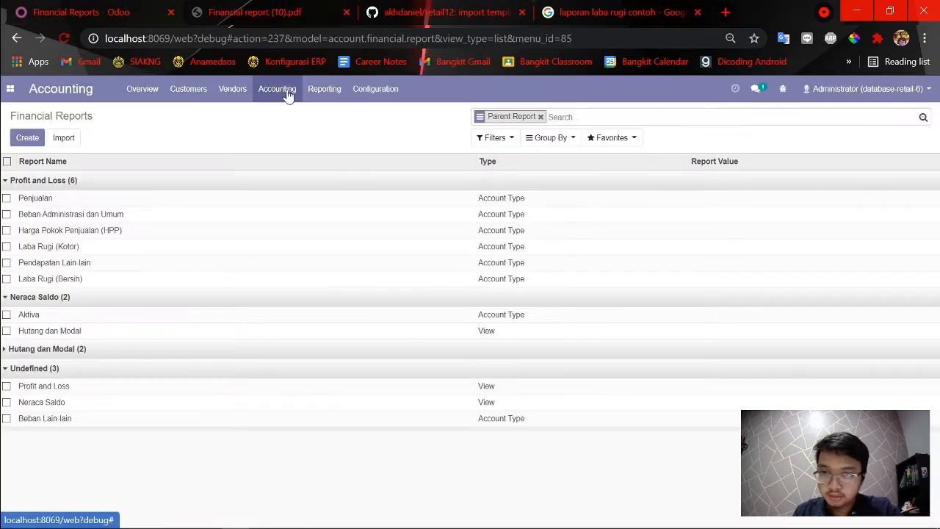
- Print the Balance Sheet for the Neraca Saldo account report and reload the generated PDF
left_click(324, 88)
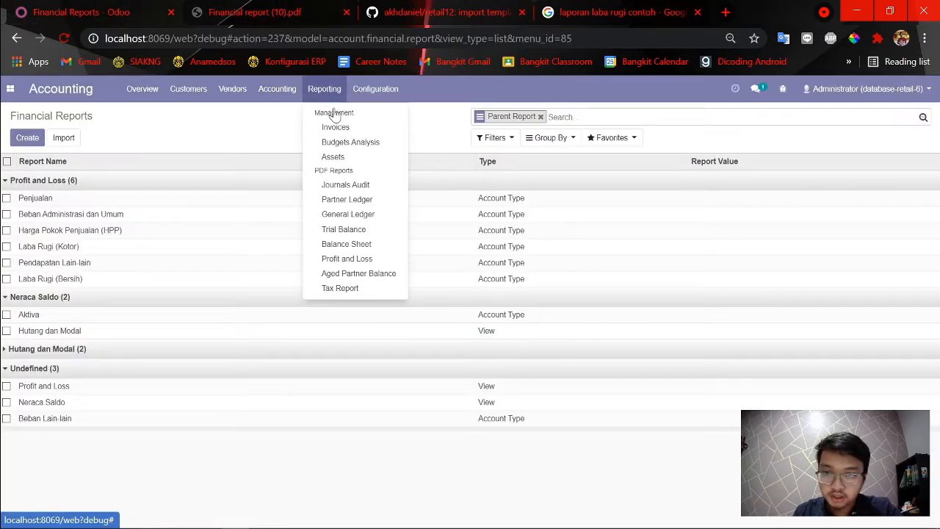
left_click(376, 251)
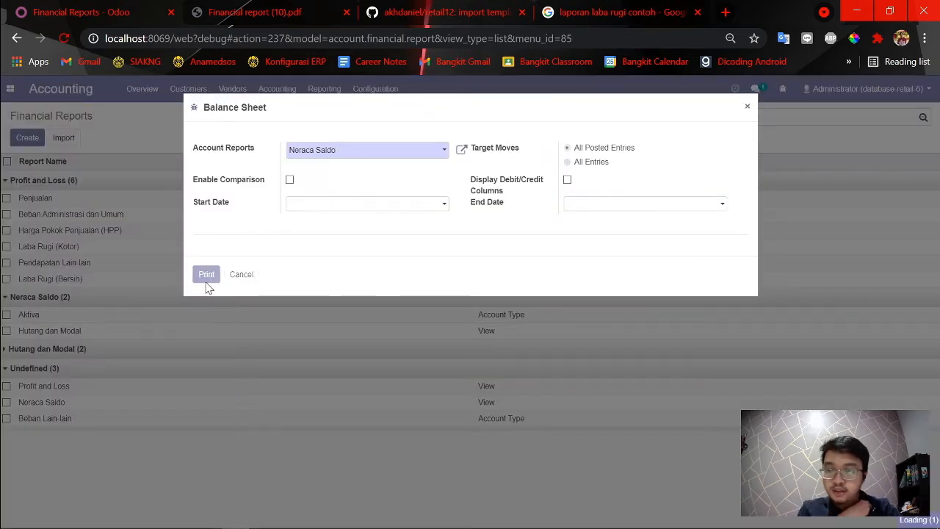
left_click(208, 278)
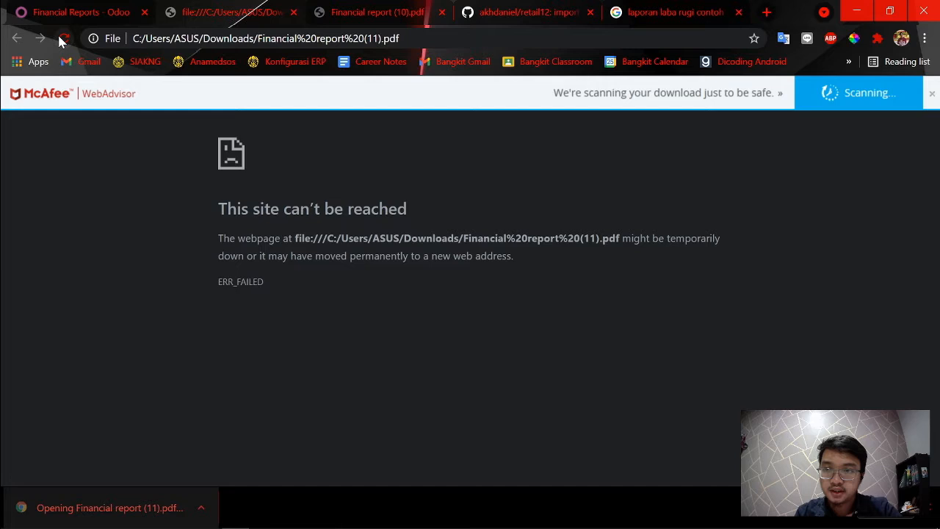
left_click(63, 39)
- Examine the Hutang dan Modal balance and its sign in Financial report (11).pdf, compare with Financial report (10).pdf, and return to Odoo
scroll(559, 338, "down", 3)
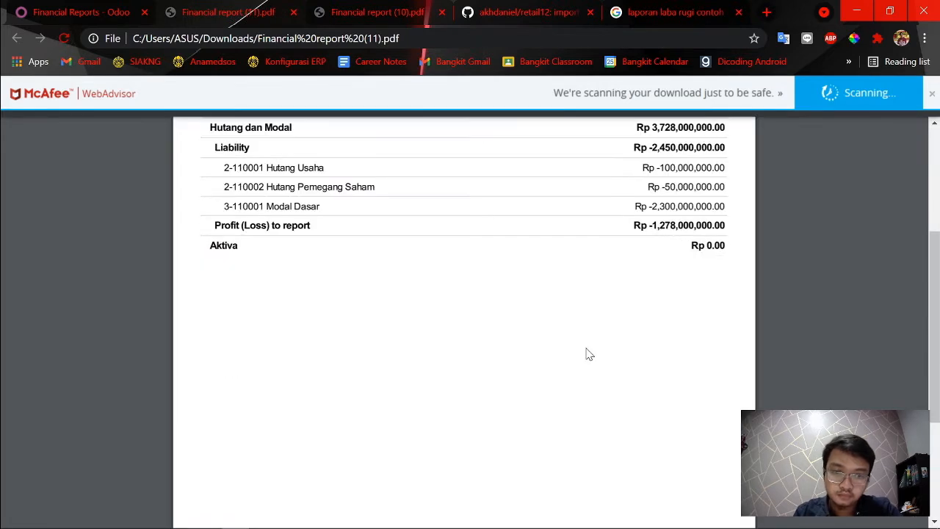
scroll(540, 344, "up", 3)
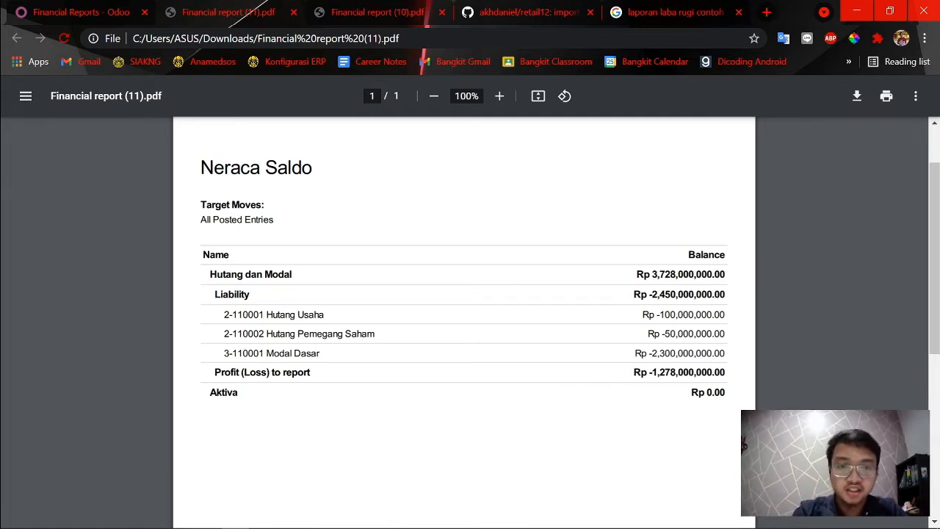
left_click_drag(651, 274, 726, 275)
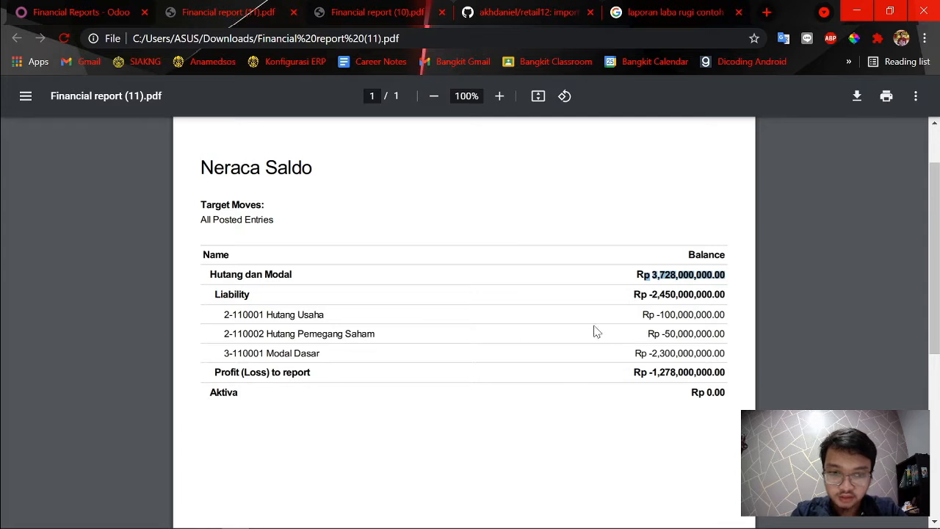
left_click(648, 275)
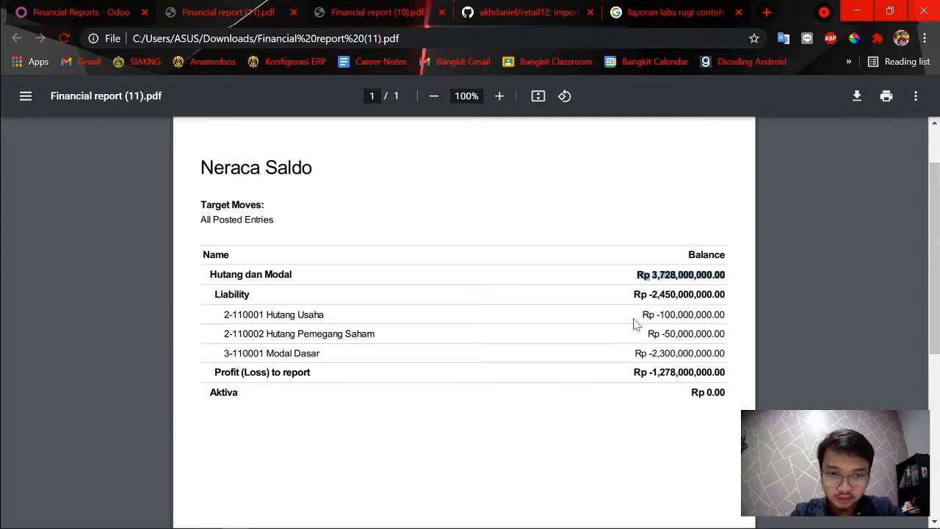
left_click(378, 12)
left_click(235, 10)
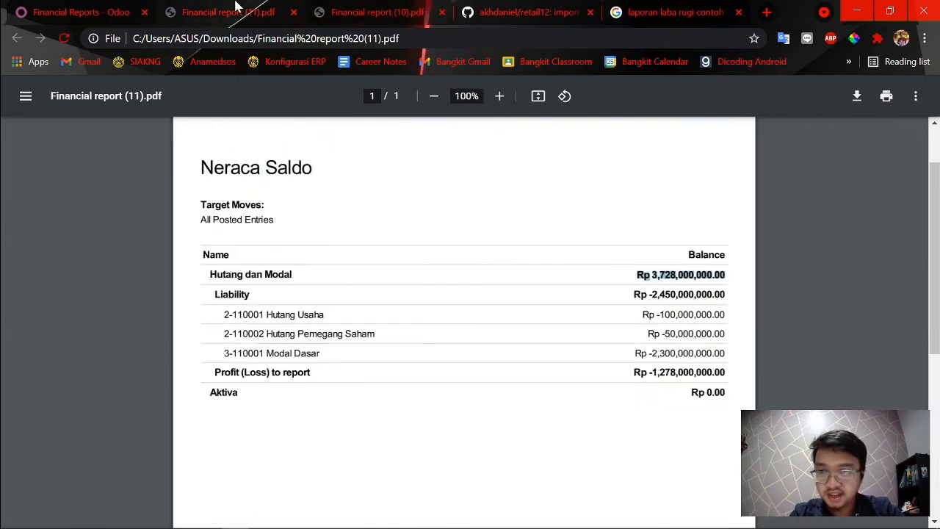
left_click(27, 7)
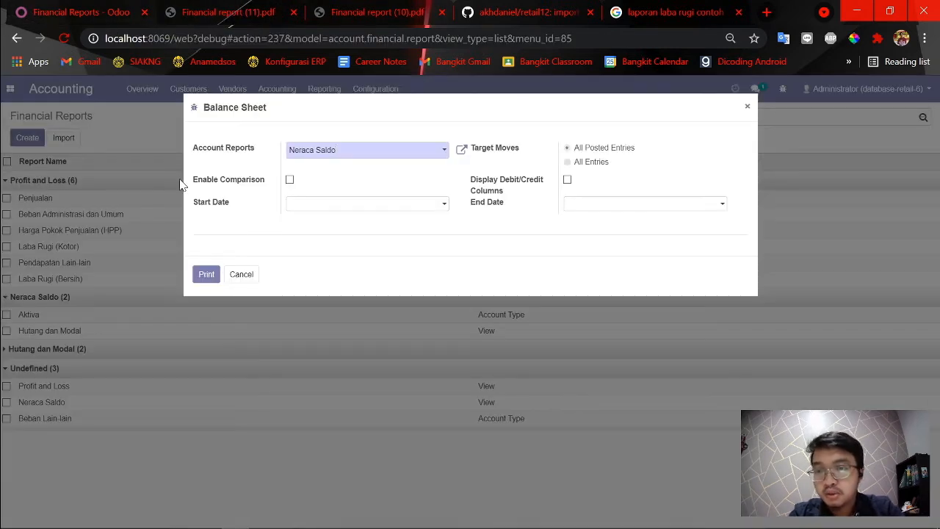
- Close the Balance Sheet print dialog, check the Hutang dan Modal report's settings and return to the Financial Reports list
left_click(242, 278)
left_click(47, 331)
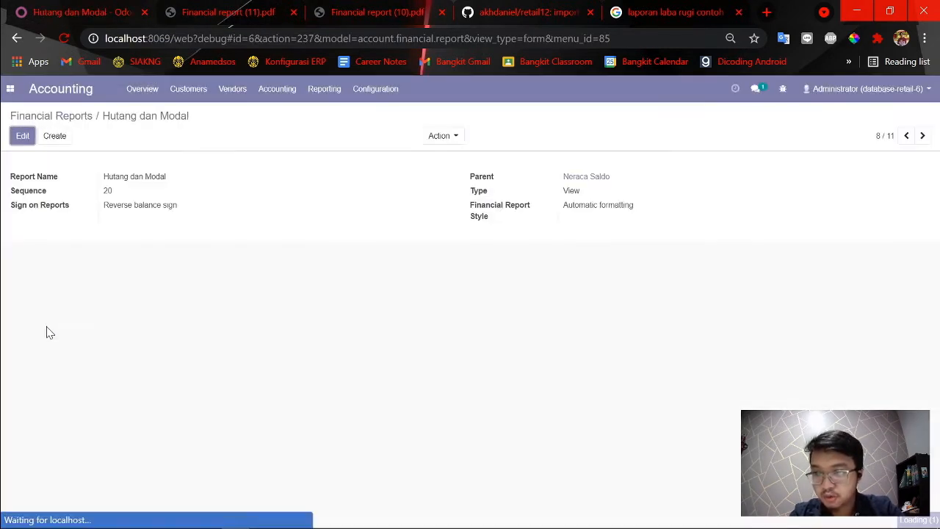
left_click(29, 116)
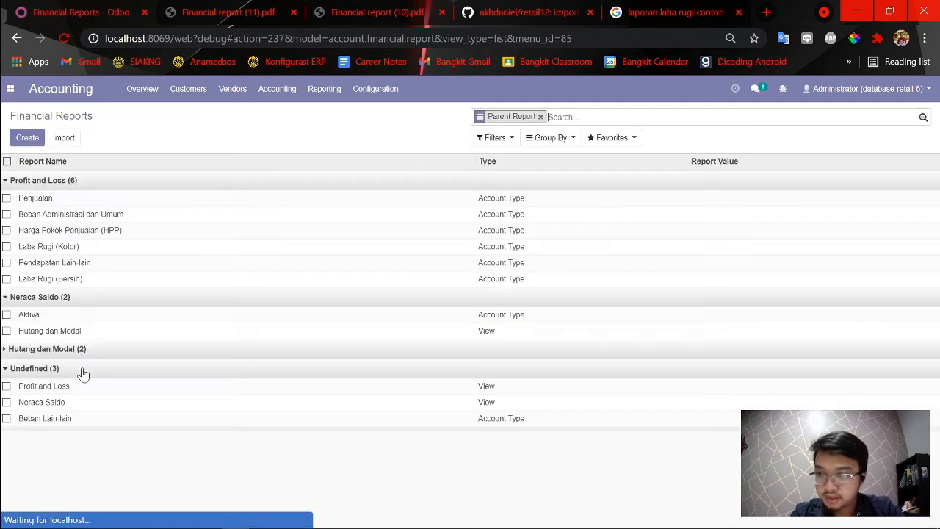
- Set the Aktiva report's sequence to 10, as listed in account.financial.report.csv, and save the report
left_click(46, 316)
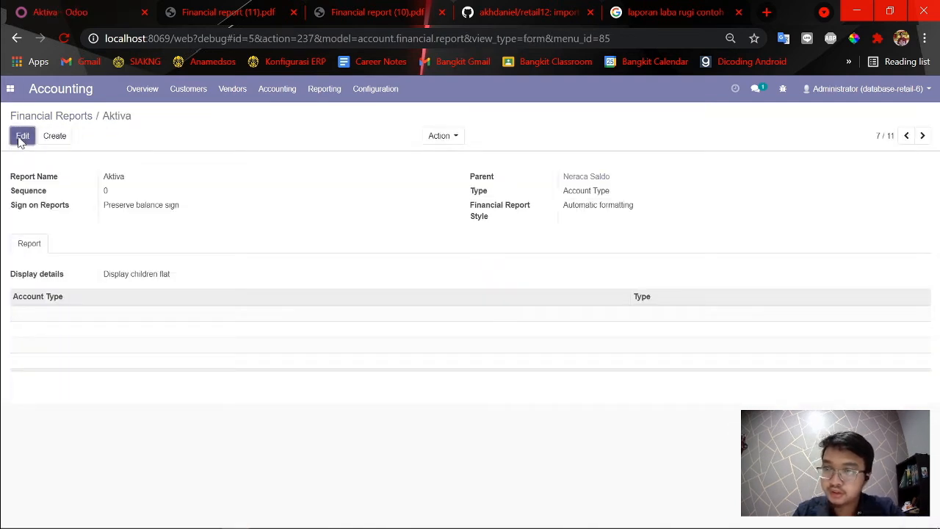
left_click(22, 136)
key("alt+Tab")
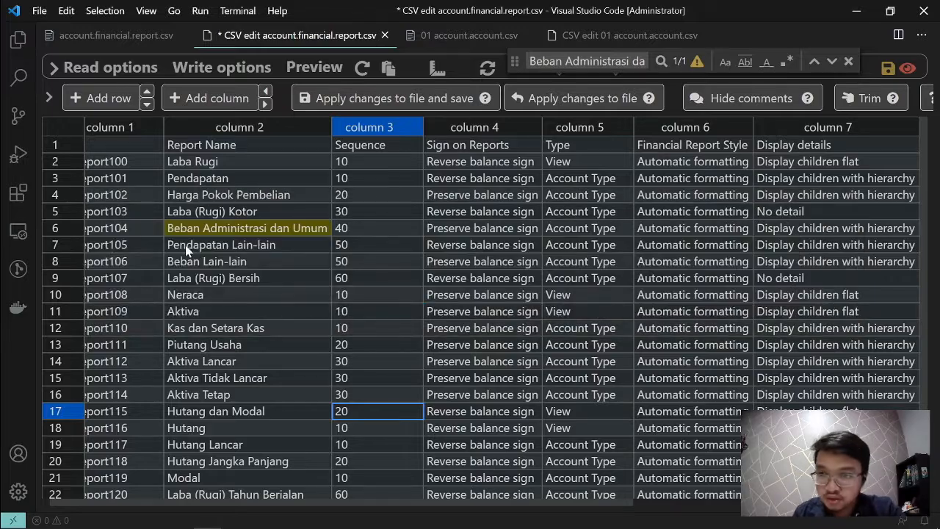
left_click(360, 311)
key("alt+Tab")
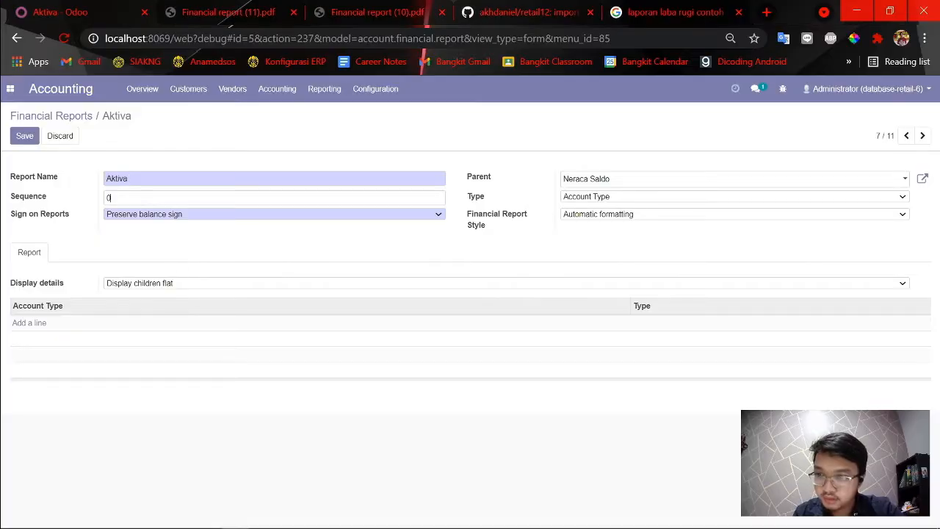
left_click(27, 140)
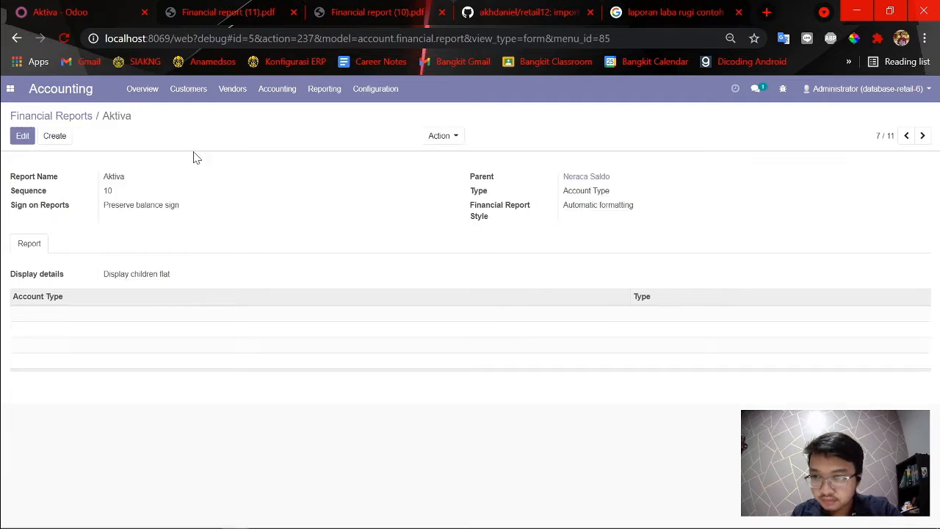
- Print the Balance Sheet for the Neraca Saldo account report again
left_click(277, 89)
left_click(324, 89)
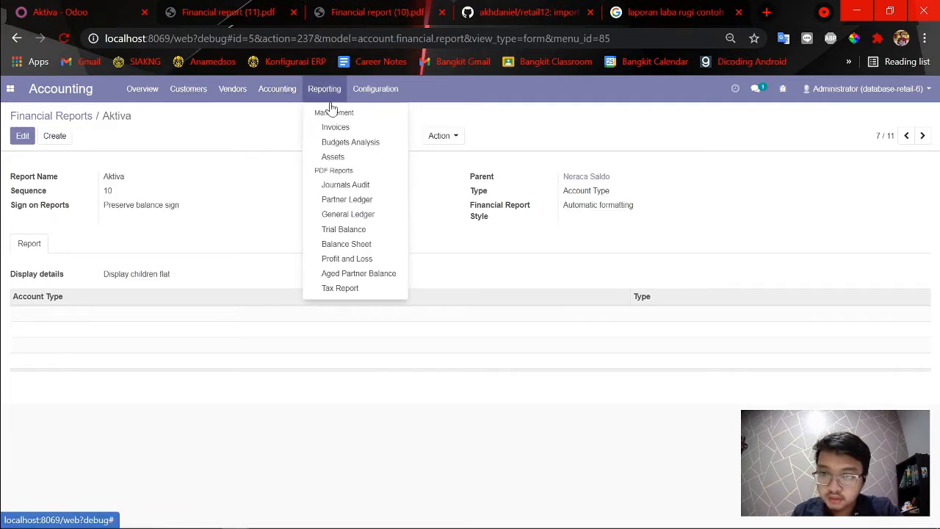
left_click(363, 248)
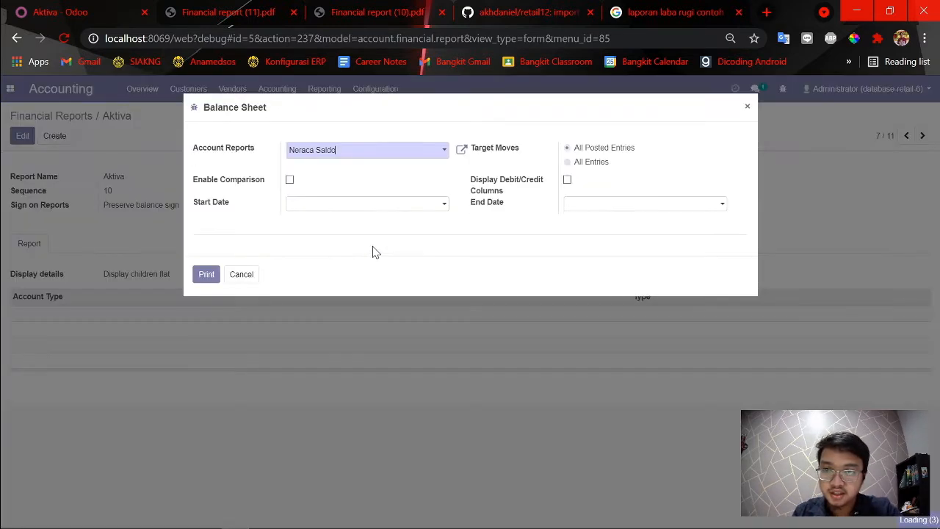
- Examine the account structure under Aktiva in the Neraca sheet of the Laporan Keuangan workbook
key("alt+Tab")
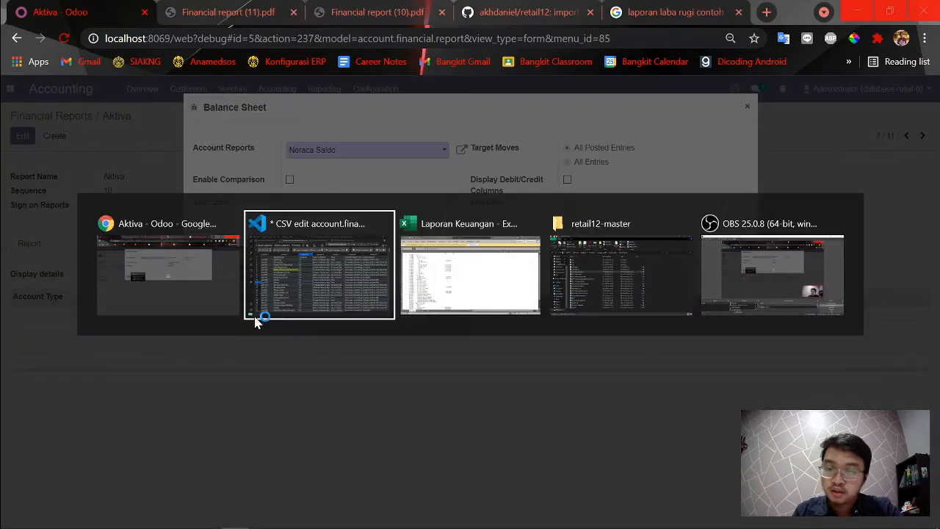
left_click(441, 270)
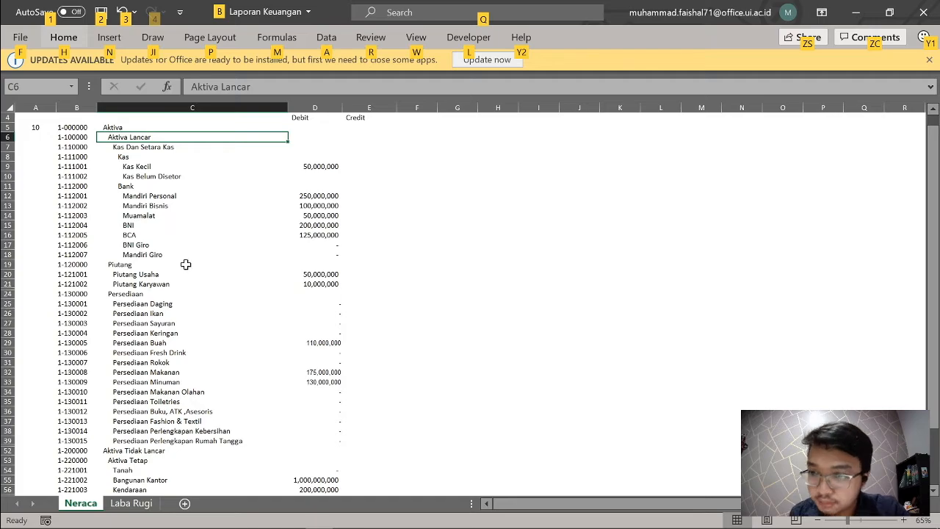
key("alt+Tab")
key("alt+Tab")
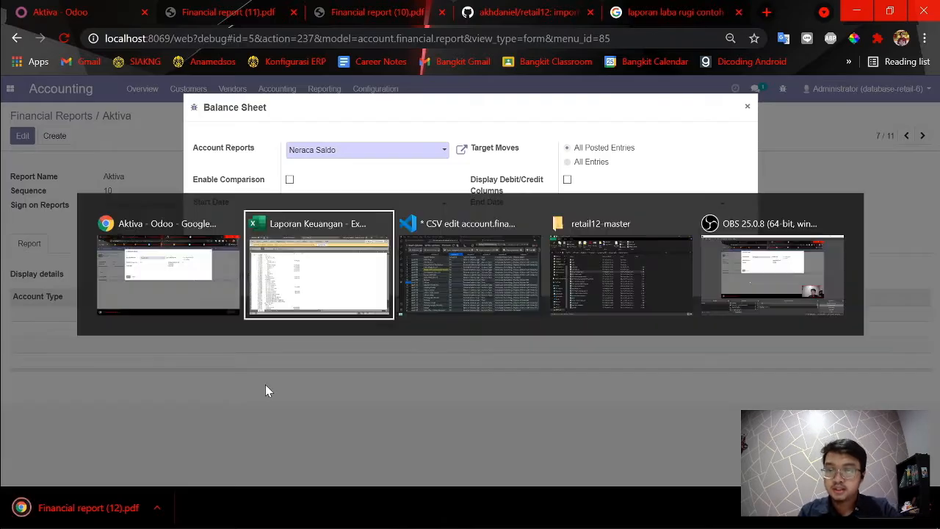
scroll(260, 386, "down", 1)
scroll(167, 437, "down", 2)
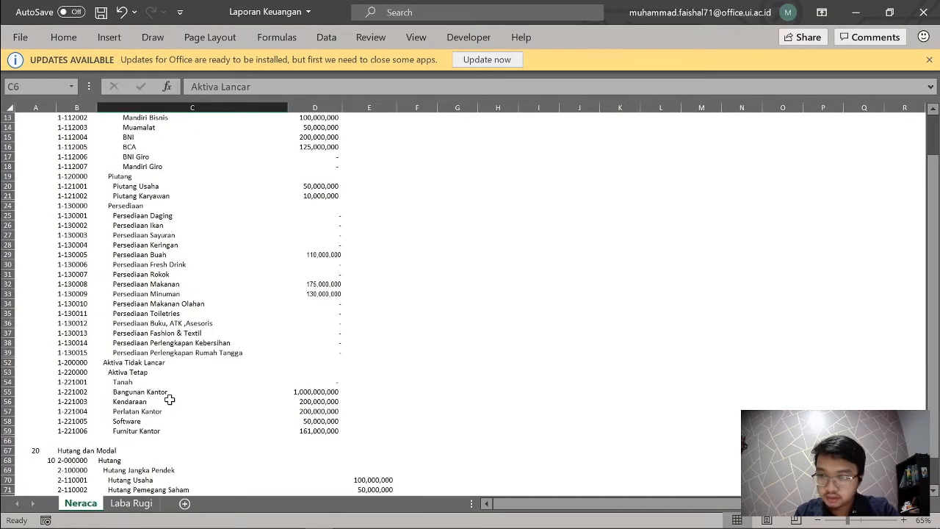
scroll(168, 386, "up", 3)
scroll(169, 376, "up", 1)
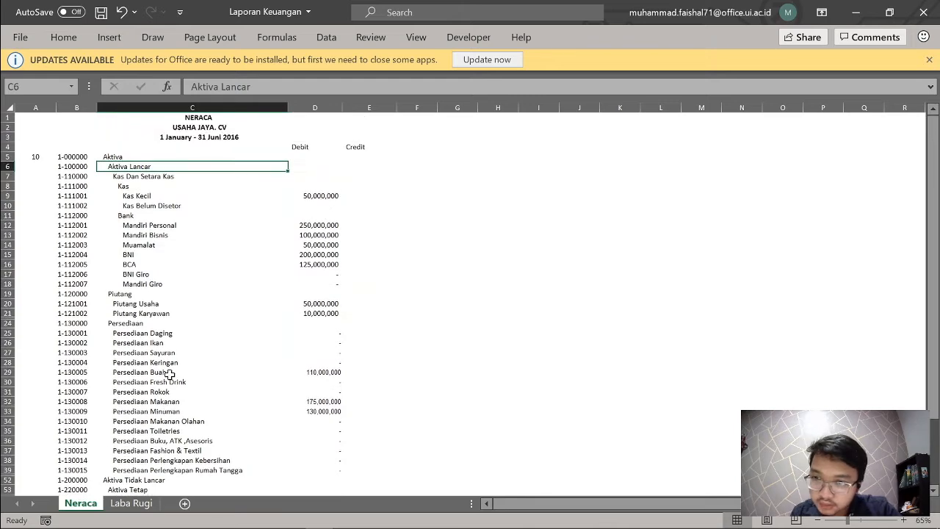
scroll(158, 220, "down", 5)
- Open Financial report (12).pdf in Chrome and examine the Aktiva and Hutang dan Modal balances
key("alt+Tab")
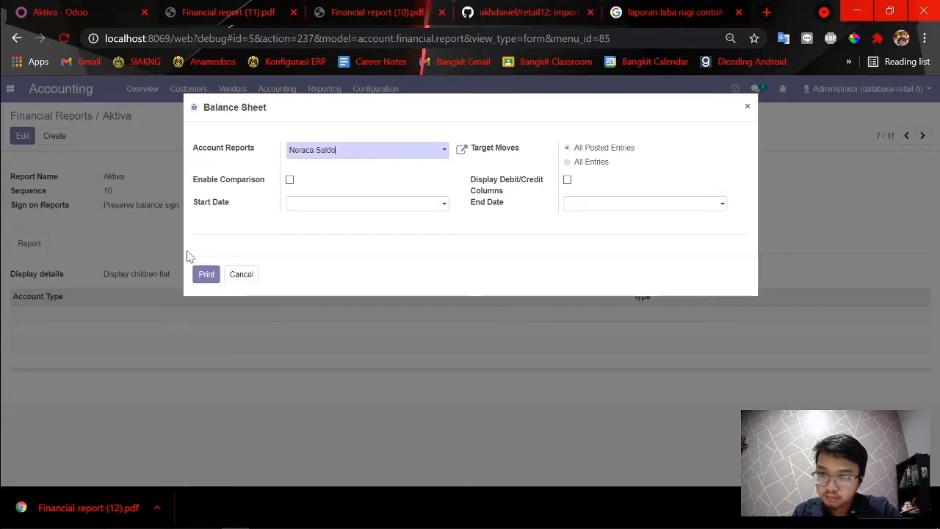
left_click(94, 517)
key("alt+Tab")
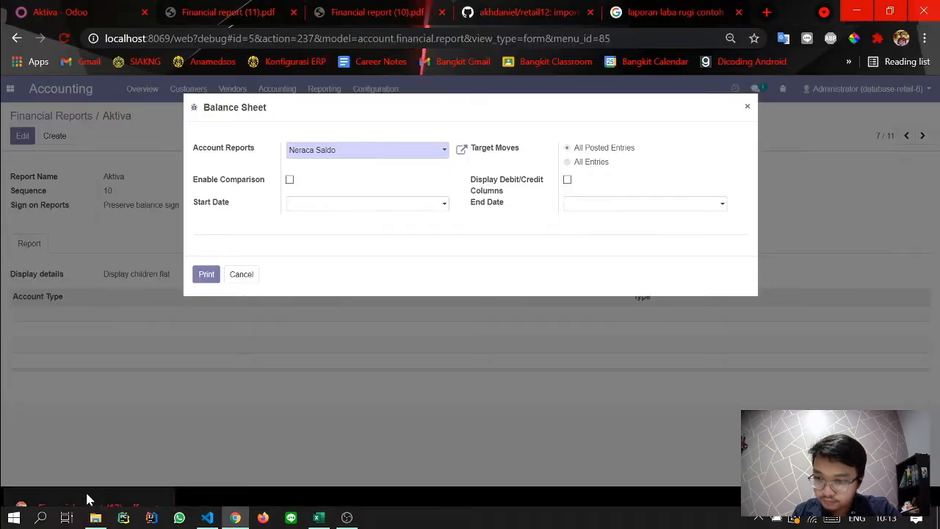
left_click(96, 506)
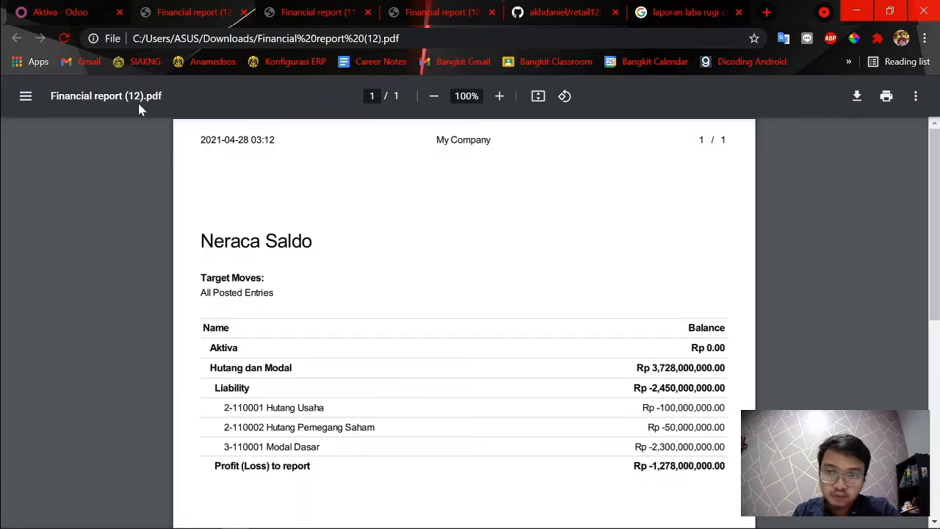
scroll(363, 232, "down", 2)
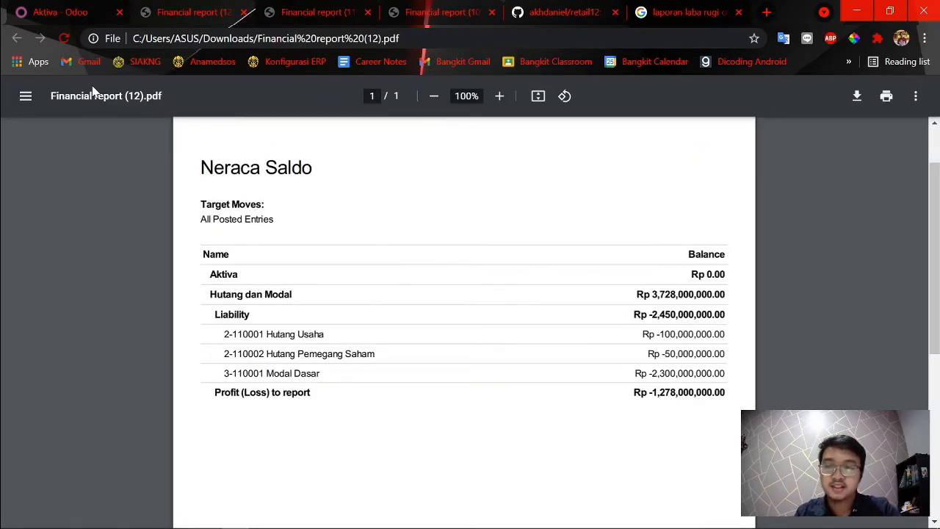
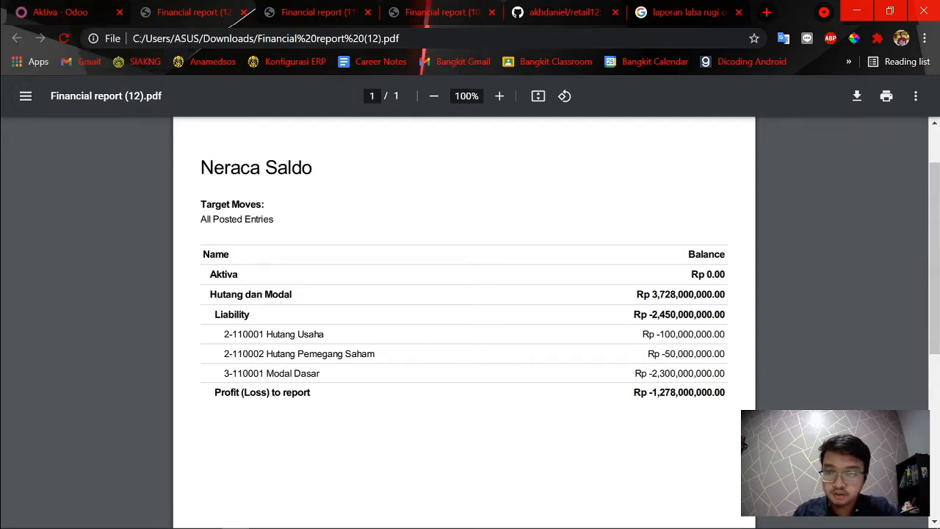
- Return to Odoo, close the Balance Sheet dialog and start a new record in Financial Reports
left_click(13, 9)
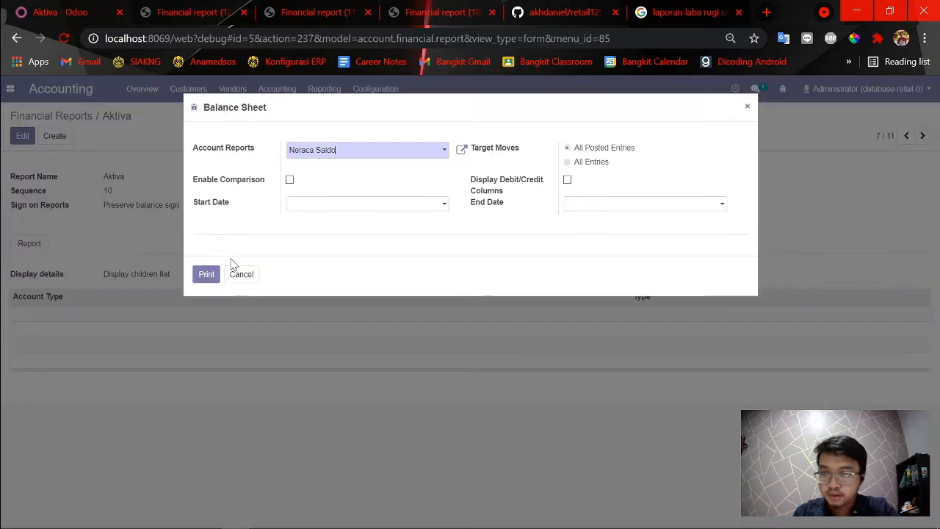
left_click(241, 274)
left_click(22, 117)
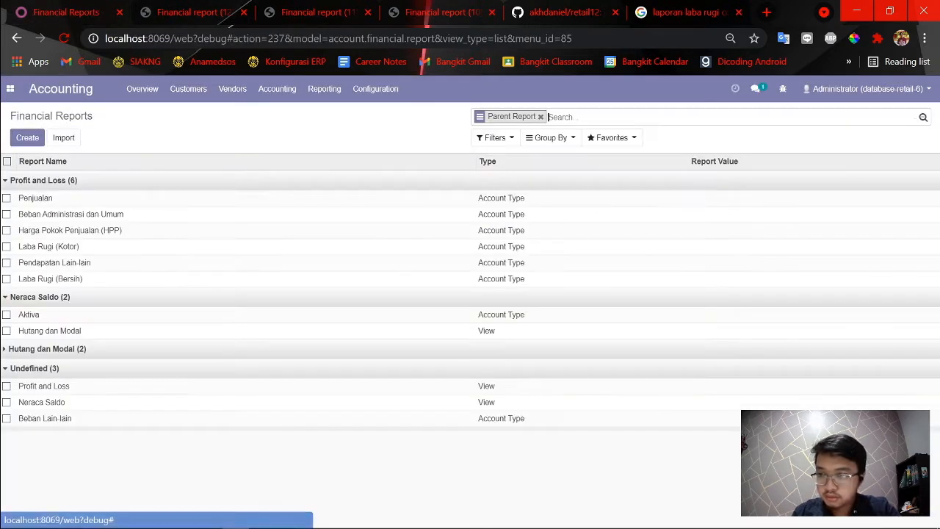
left_click(22, 138)
- Name the new financial report Aktiva Lancar and set its sequence to 30, following account.financial.report.csv
key("alt+Tab")
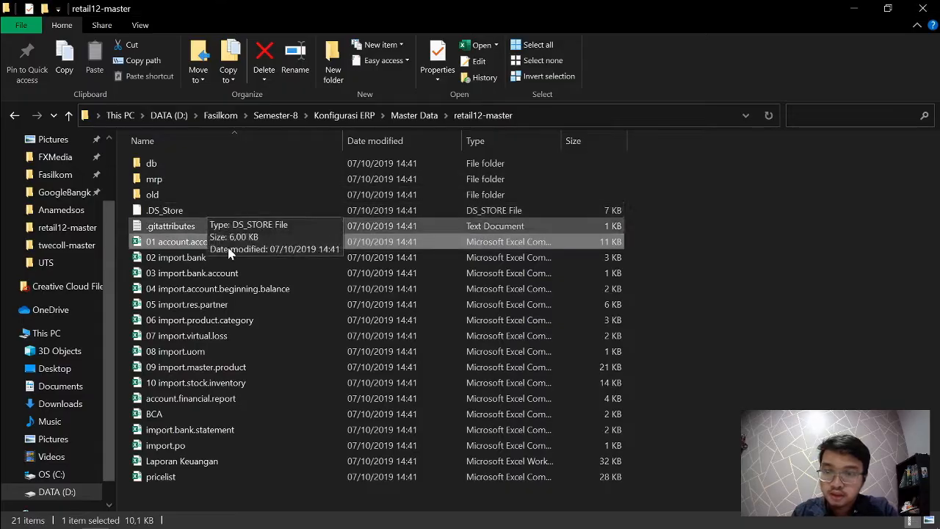
key("alt+Tab")
key("alt+Tab")
key("alt+Tab")
left_click(228, 316)
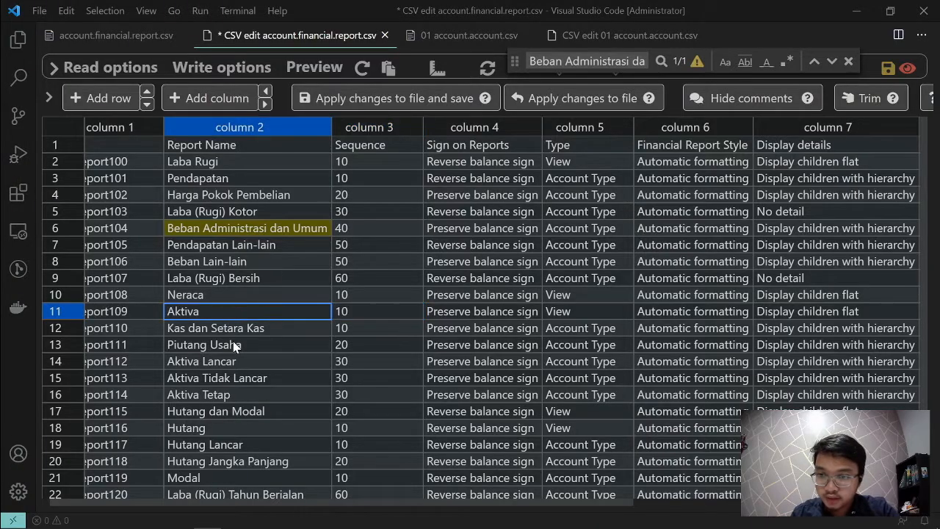
left_click(261, 361)
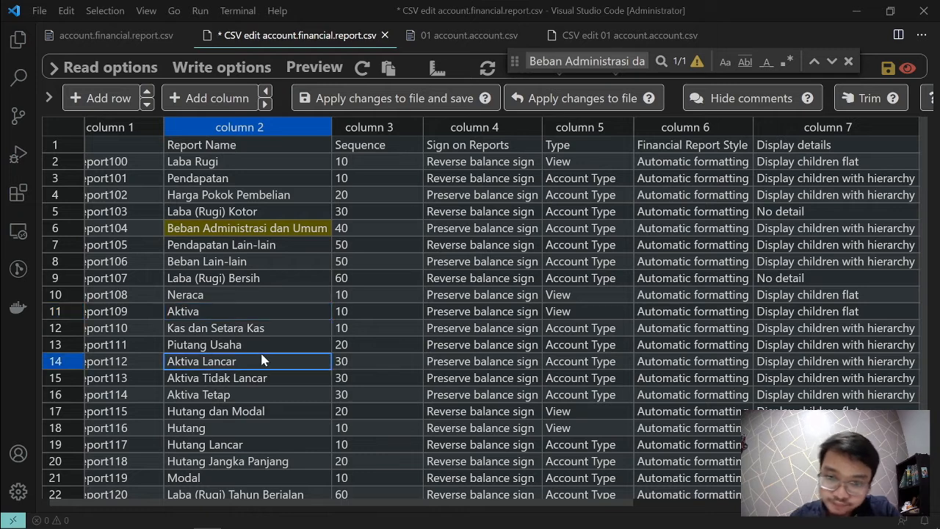
double_click(261, 361)
key("ctrl+a")
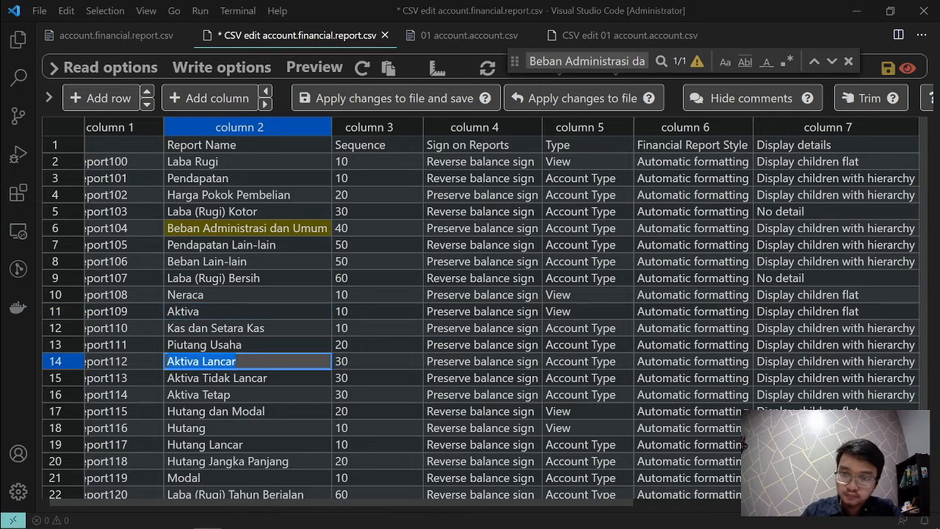
key("alt+Tab")
key("alt+Tab")
left_click(586, 271)
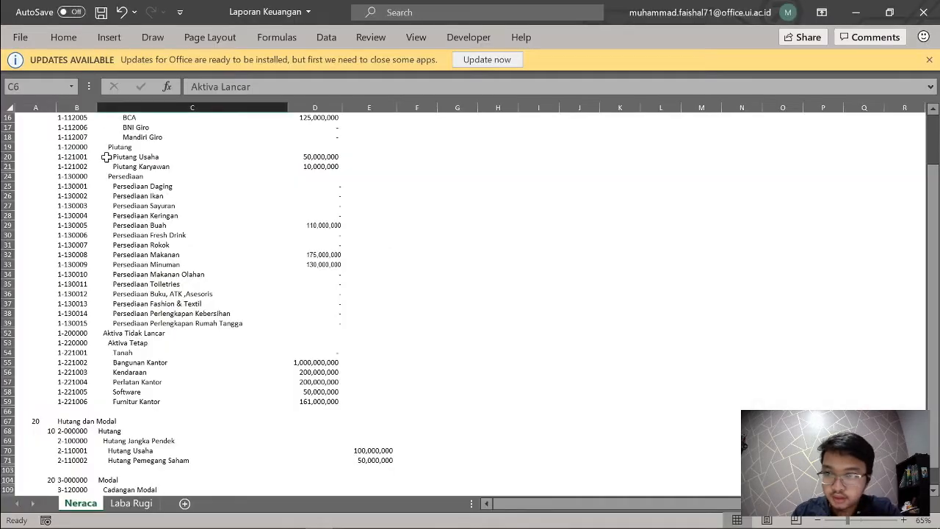
scroll(586, 271, "up", 7)
key("alt+Tab")
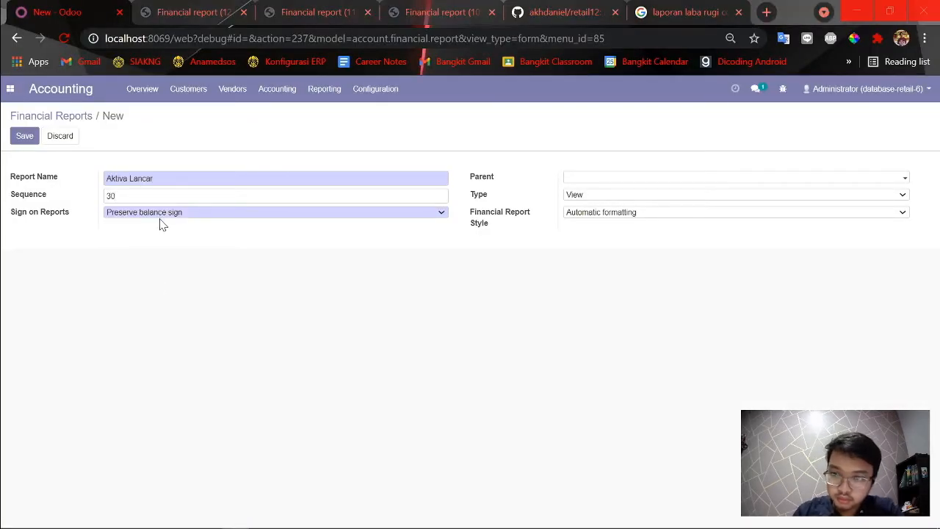
- Check the asset rows' sign in account.financial.report.csv and keep Preserve balance sign for the Aktiva Lancar report
key("alt+Tab")
key("alt+Tab")
left_click(438, 397)
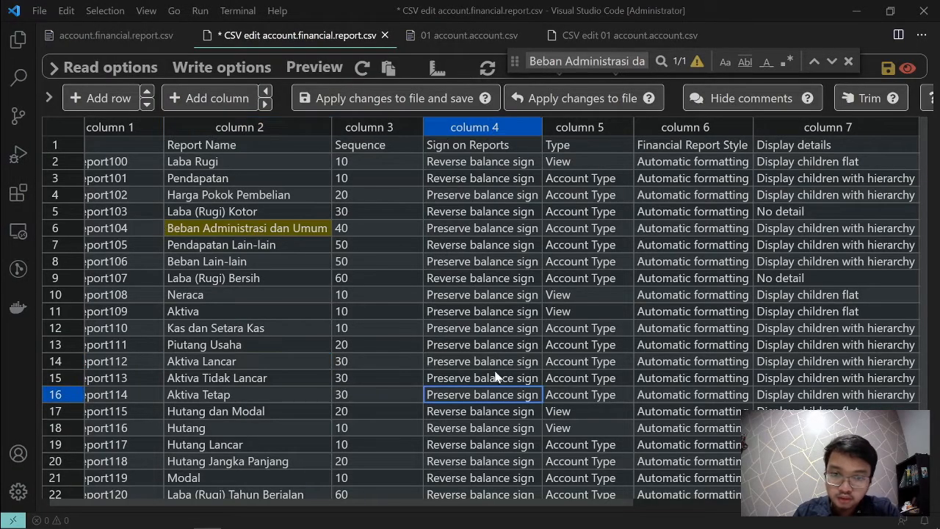
key("alt+Tab")
key("alt+Tab")
left_click(174, 213)
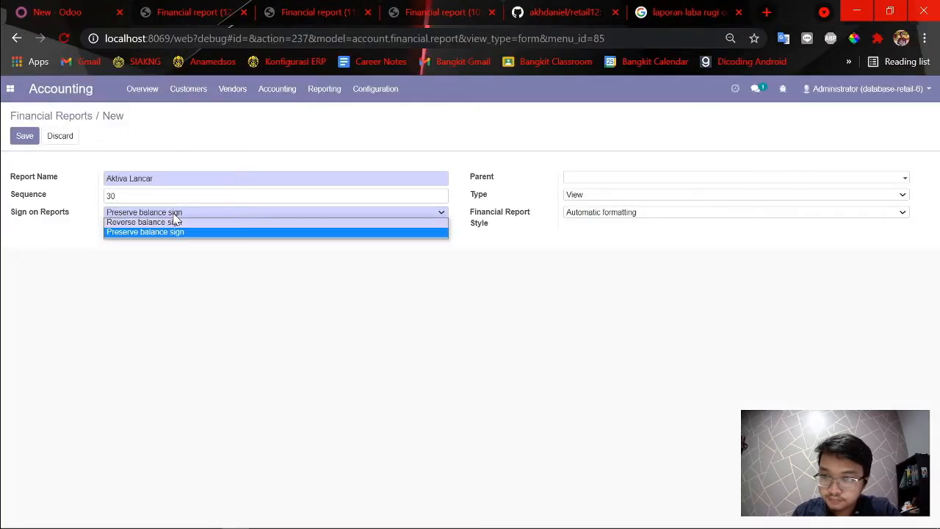
key("alt+Tab")
key("alt+Tab")
- Assign Aktiva as the parent of the Aktiva Lancar report and set its type to Account Type
left_click(592, 183)
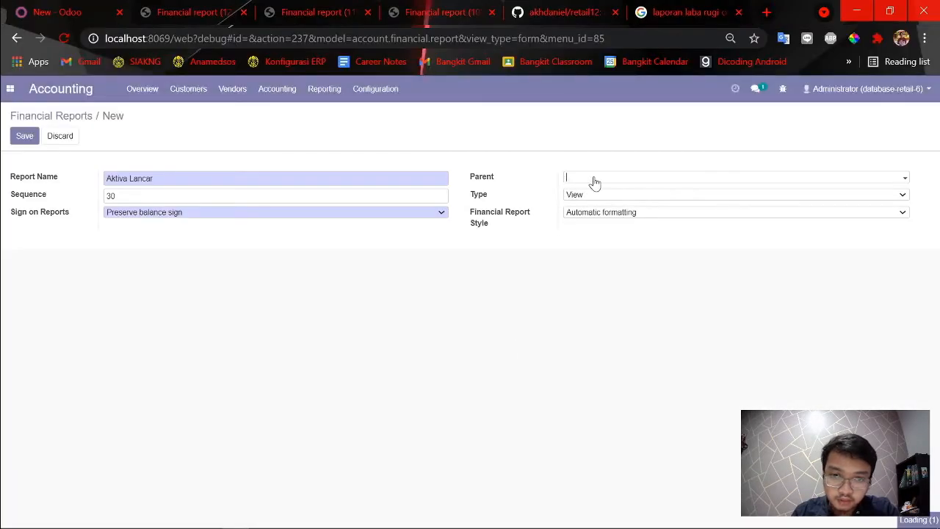
left_click(610, 254)
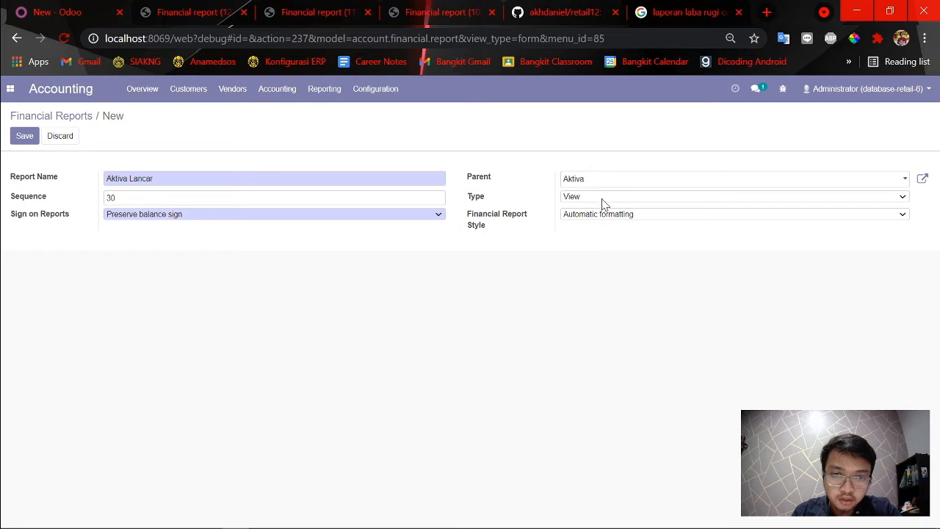
left_click(603, 197)
left_click(580, 235)
- Add the Current Assets and Prepayments account types to the Aktiva Lancar report, following its row in account.financial.report.csv
key("alt+Tab")
key("alt+Tab")
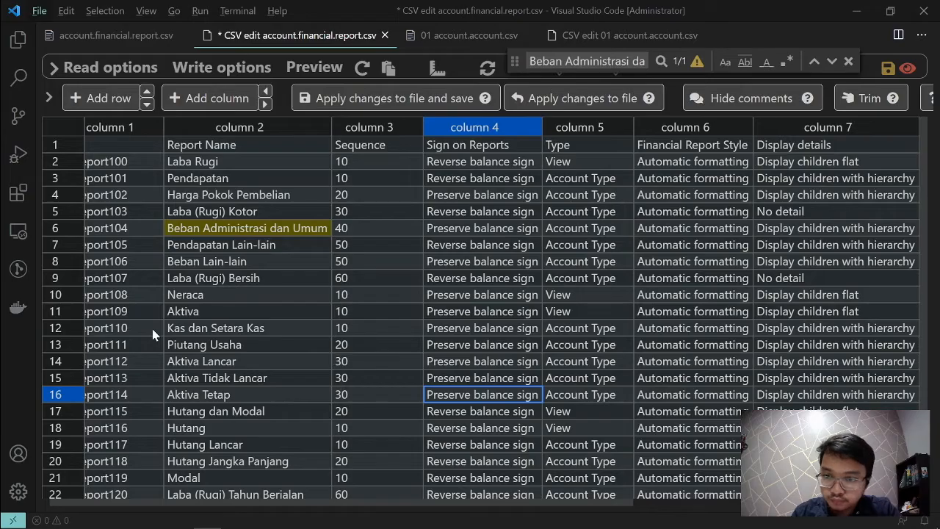
left_click(54, 360)
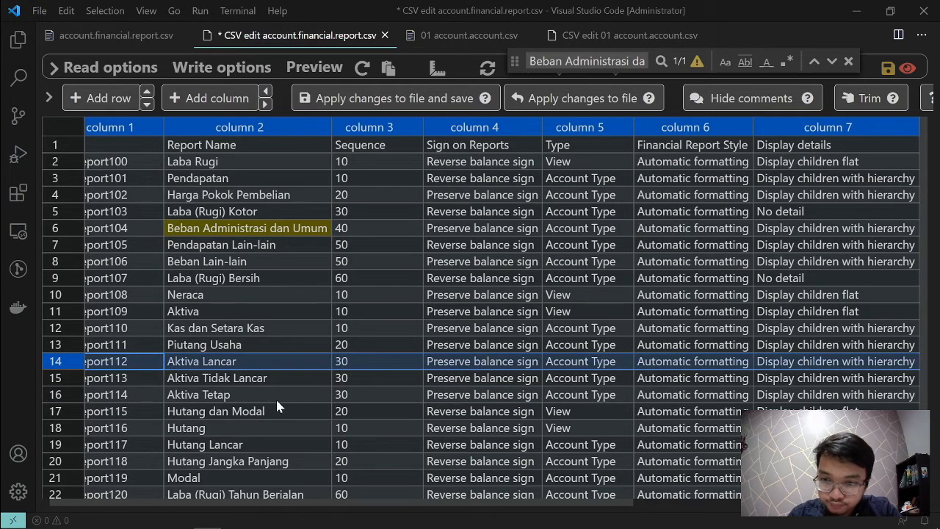
scroll(479, 403, "right", 5)
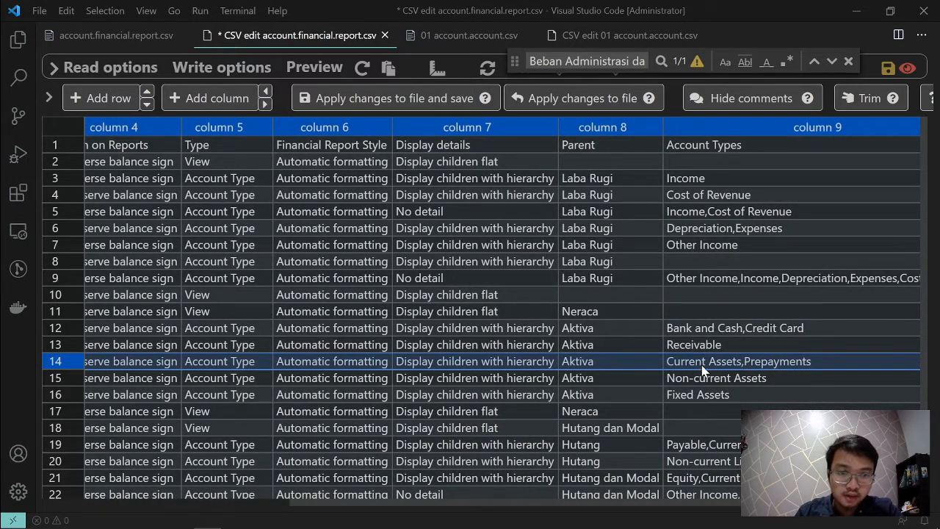
key("alt+Tab")
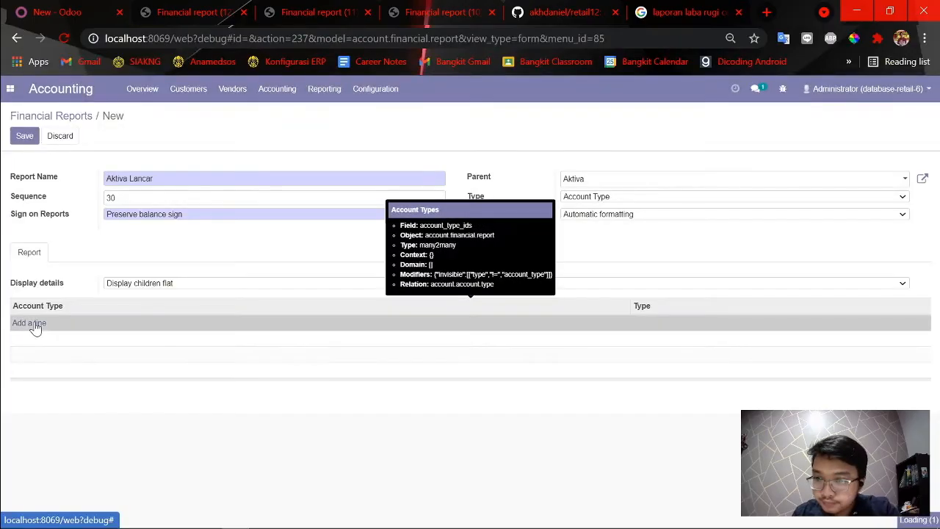
left_click(32, 325)
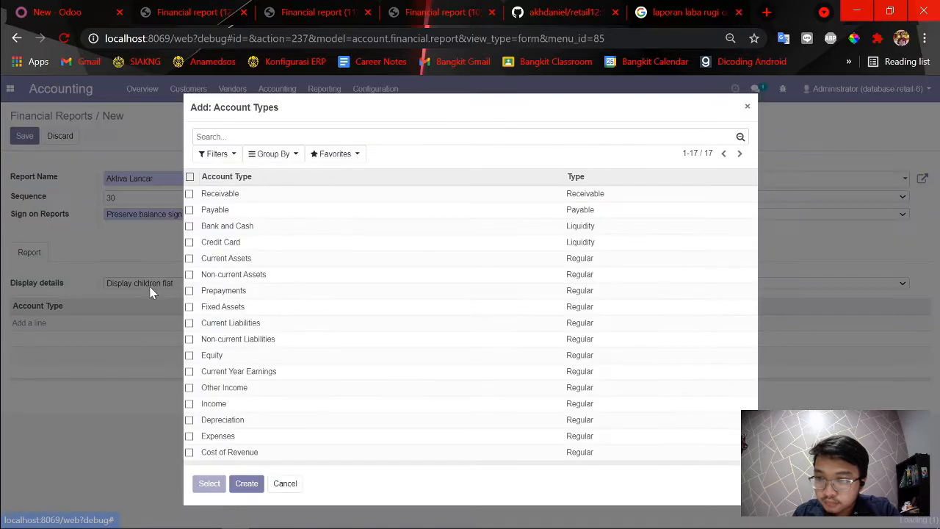
left_click(189, 259)
key("alt+Tab")
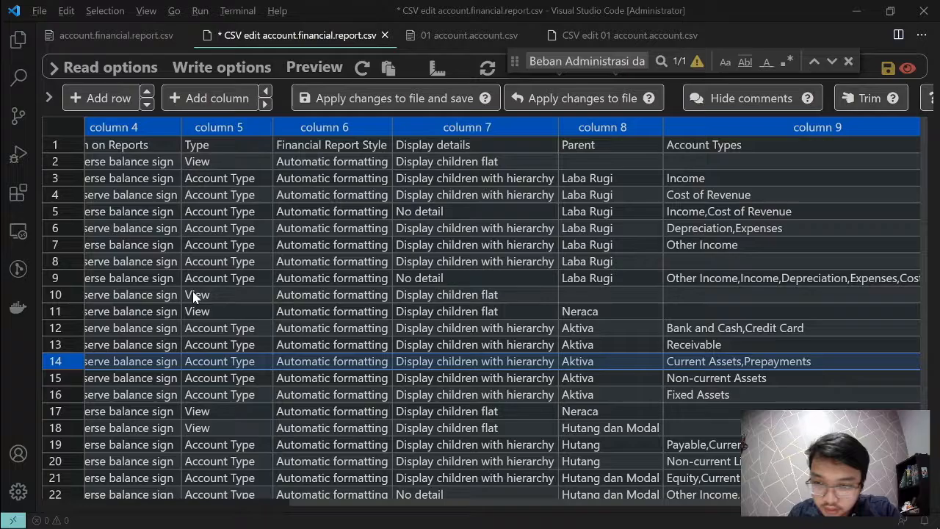
key("alt+Tab")
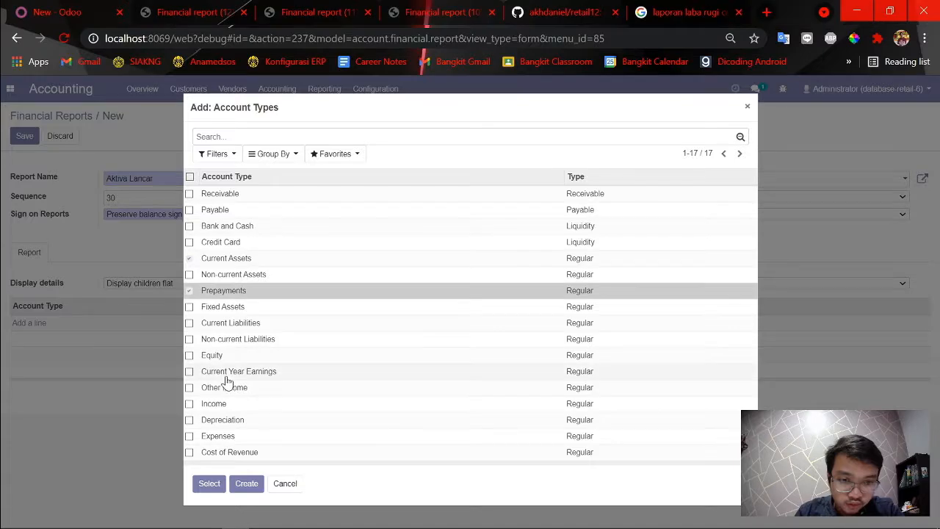
left_click(202, 485)
- Set the Aktiva Lancar report's display details to Display children with hierarchy, check the CSV row and save the report
left_click(139, 286)
left_click(161, 325)
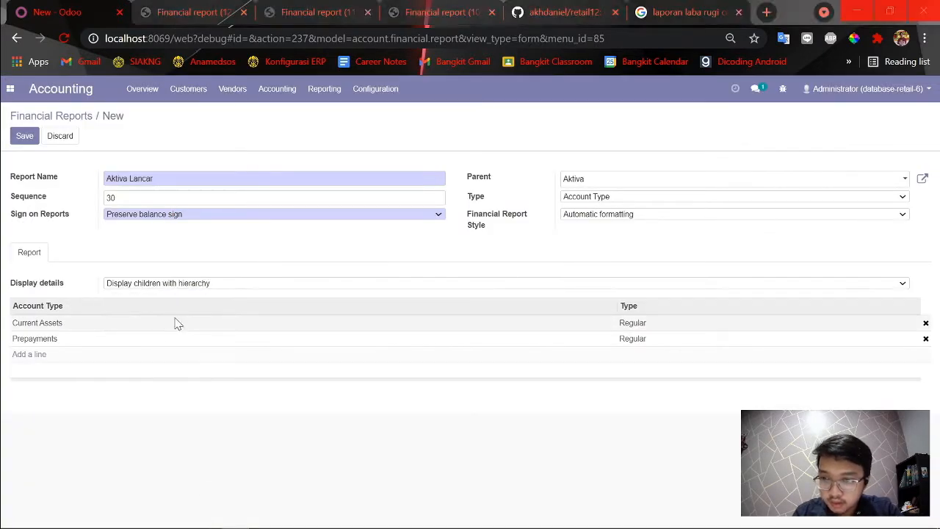
key("alt+Tab")
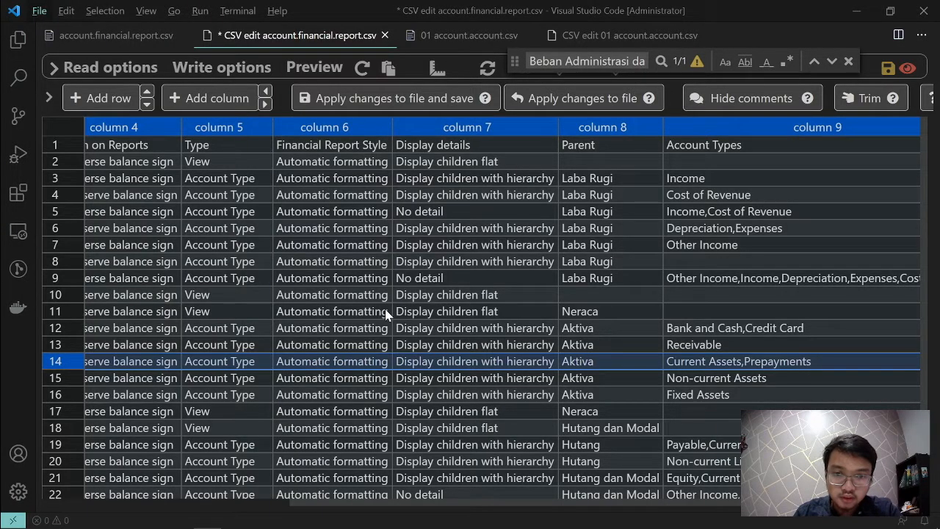
key("alt+Tab")
left_click(24, 136)
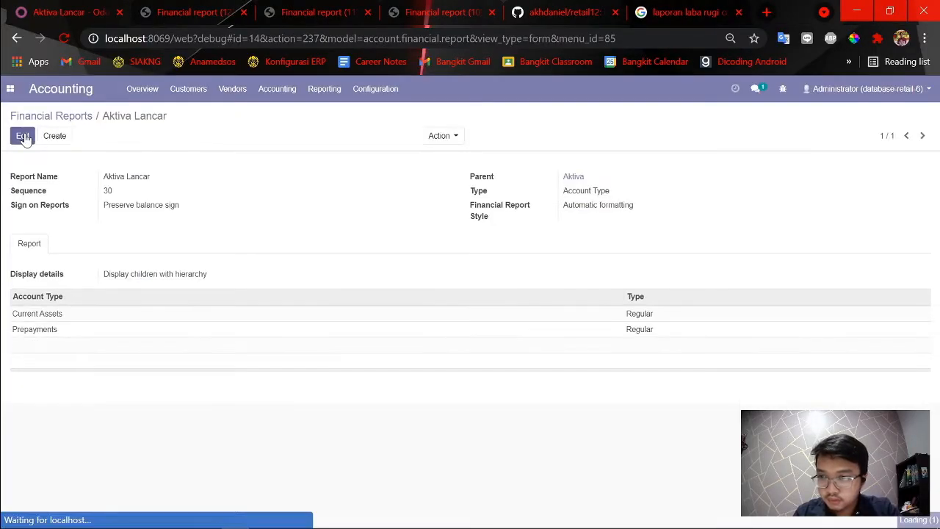
- Start a new record in Financial Reports and switch to account.financial.report.csv in Visual Studio Code to find the Kas dan Setara Kas row
left_click(41, 117)
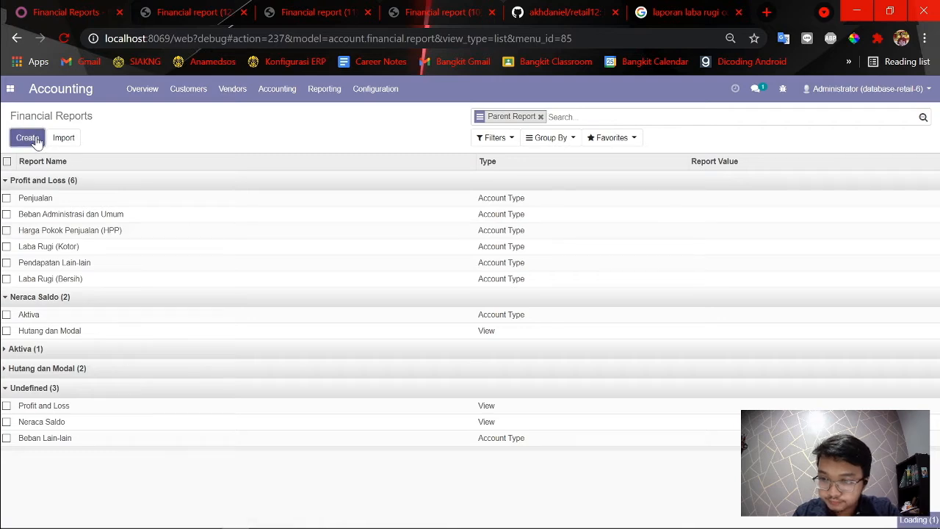
key("super+Tab")
key("super+Tab")
key("super+Tab")
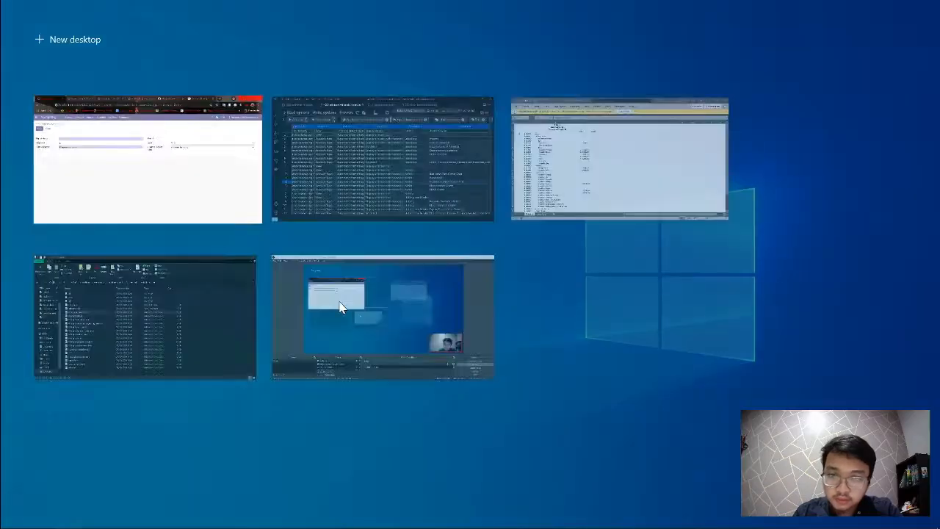
key("super+Tab")
key("super+Tab")
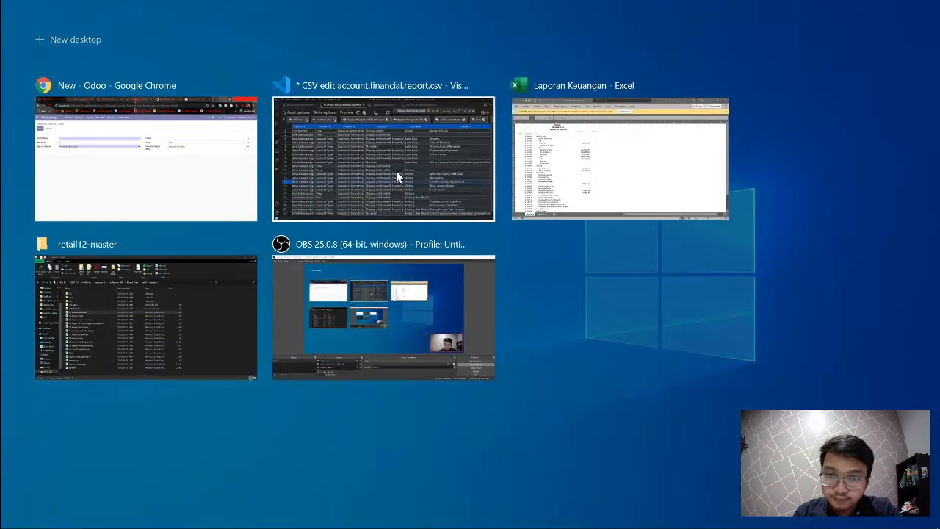
left_click(396, 170)
left_click(164, 351)
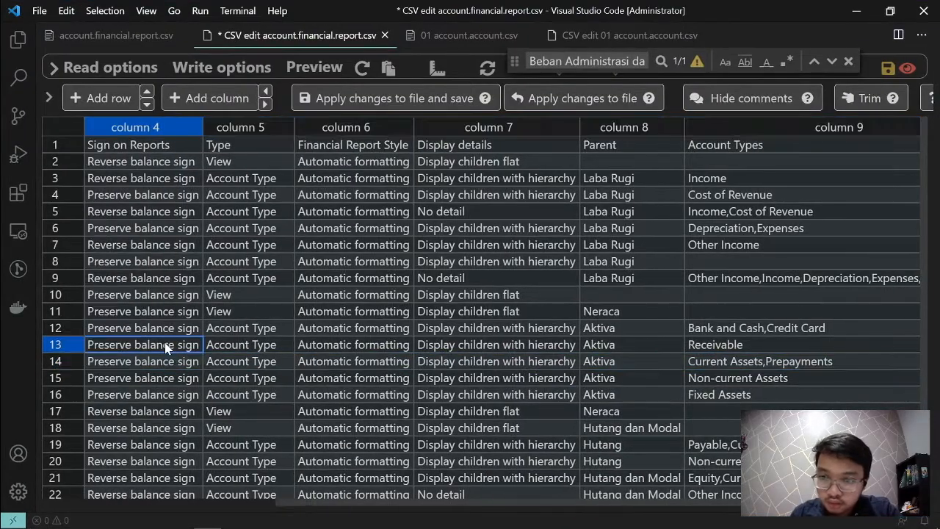
scroll(164, 354, "left", 5)
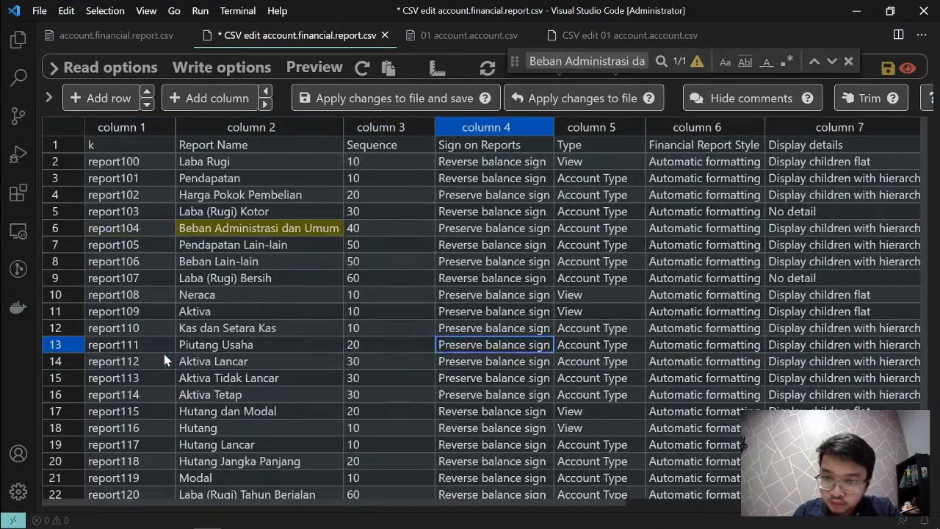
left_click(250, 330)
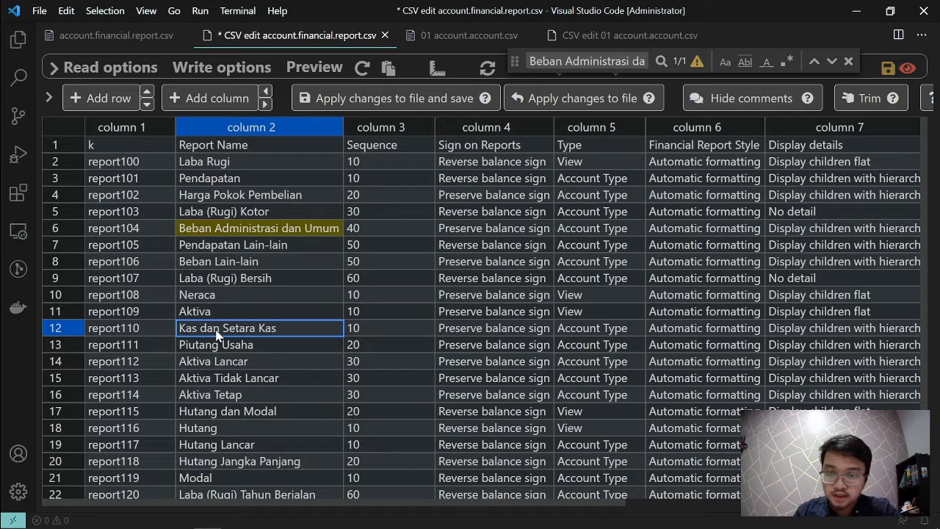
- Name the new Odoo financial report Kas dan Setara Kas, copied from the CSV, and set its sequence to 10
double_click(217, 334)
key("ctrl+a")
key("ctrl+c")
key("alt+Tab")
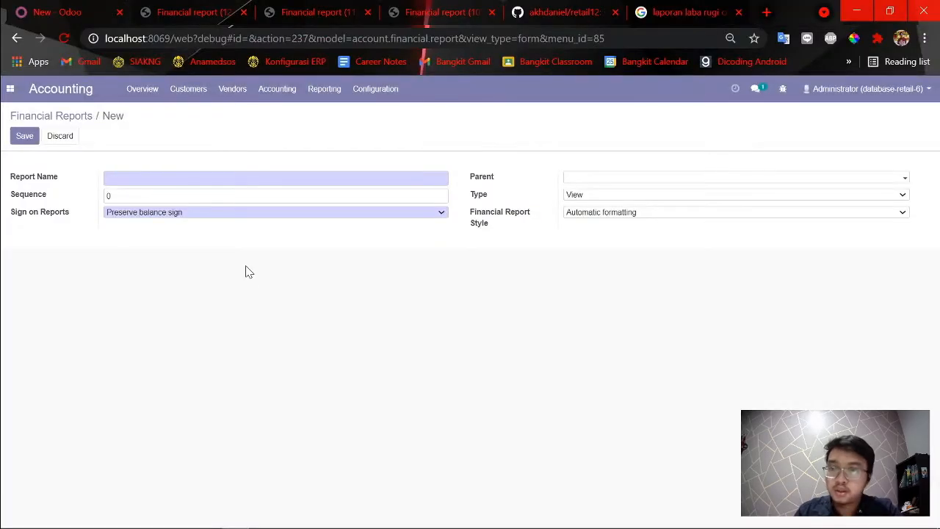
key("ctrl+v")
key("alt+Tab")
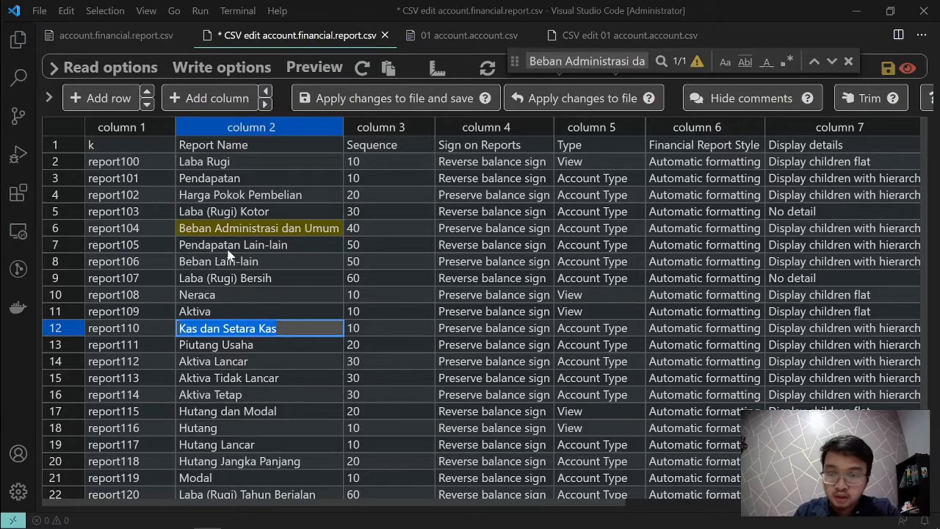
key("alt+Tab")
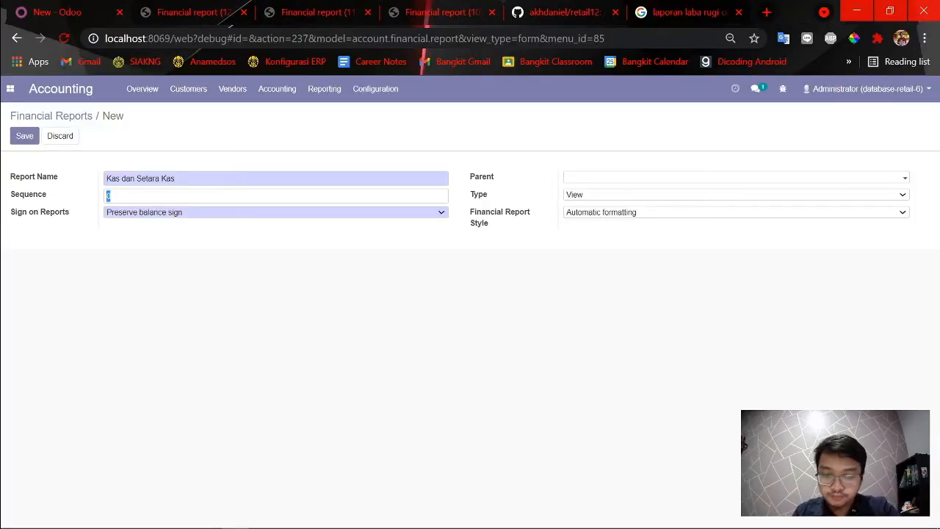
key("alt+Tab")
- Set the Kas dan Setara Kas report's type to Account Type as in the CSV and assign Aktiva as its parent
left_click(596, 330)
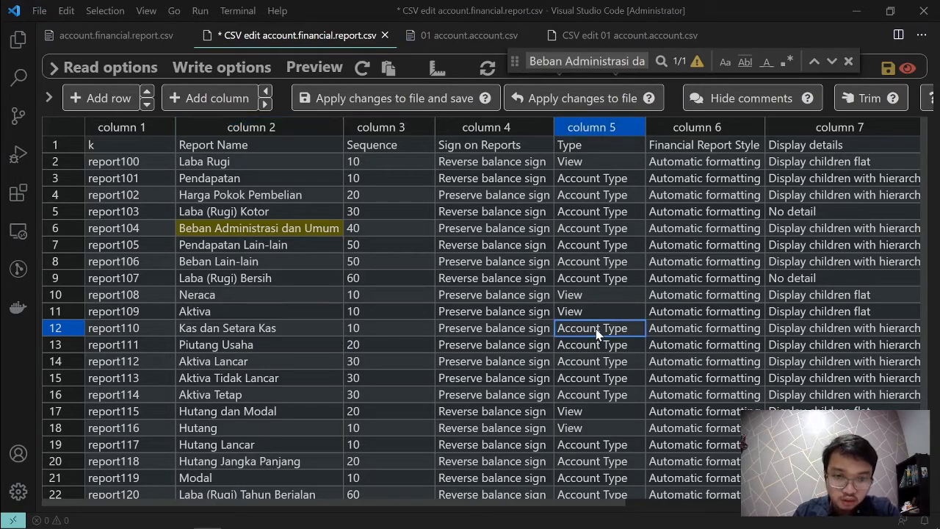
key("alt+Tab")
left_click(667, 195)
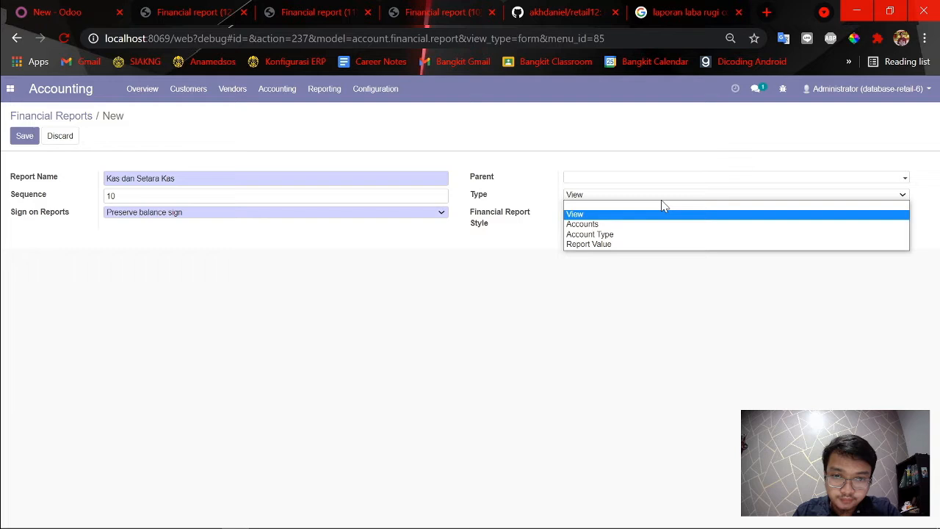
left_click(649, 238)
left_click(617, 179)
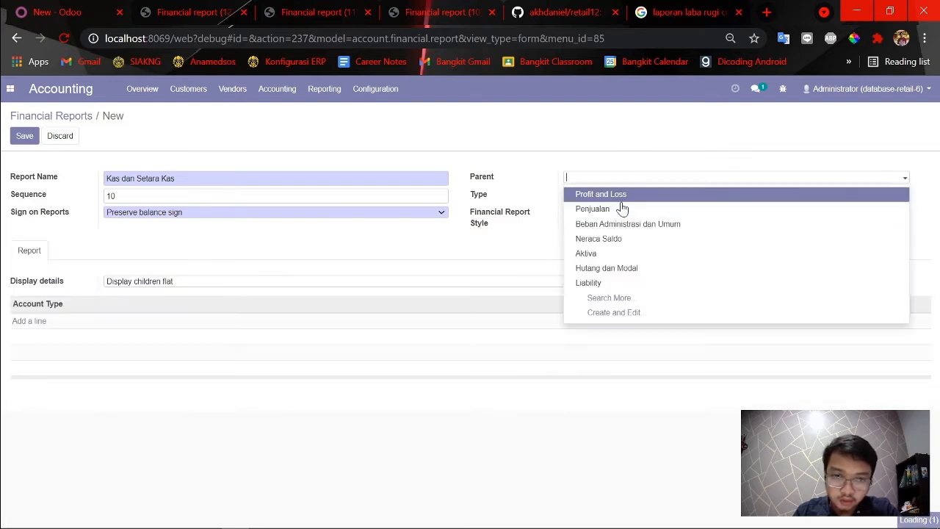
left_click(609, 253)
- Check the remaining columns of the Kas dan Setara Kas CSV row and set the report's display details to Display children with hierarchy
key("alt+Tab")
scroll(604, 360, "right", 5)
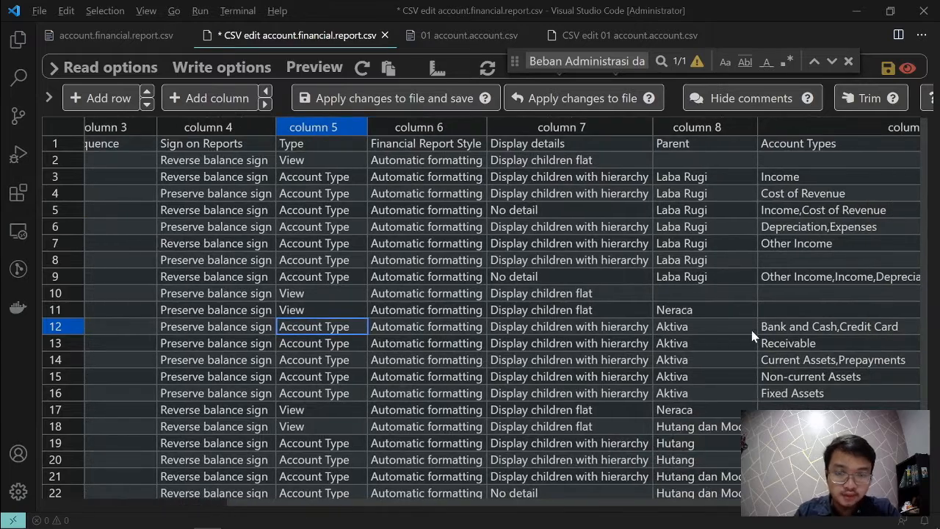
key("alt+Tab")
key("alt+Tab")
key("alt+Tab")
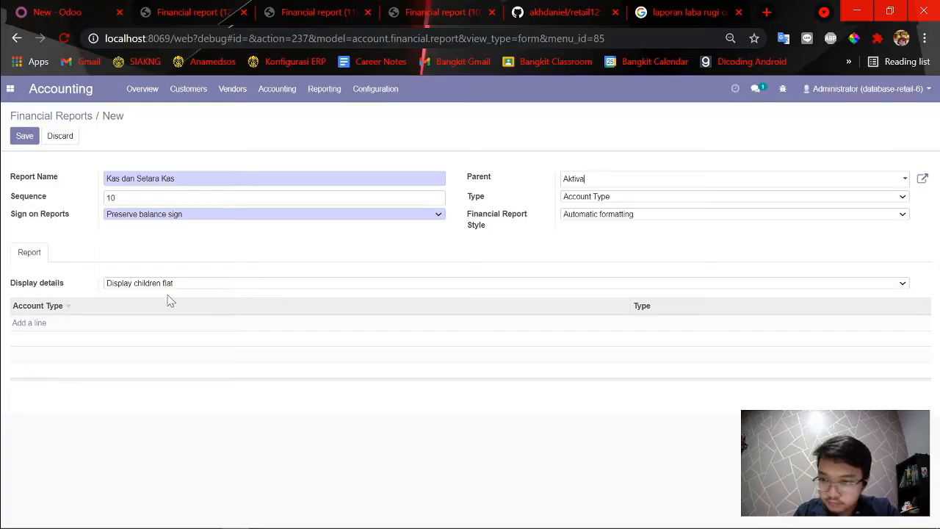
left_click(168, 287)
left_click(183, 325)
- Add the Bank and Cash and Credit Card account types to the Kas dan Setara Kas report and save it
key("alt+Tab")
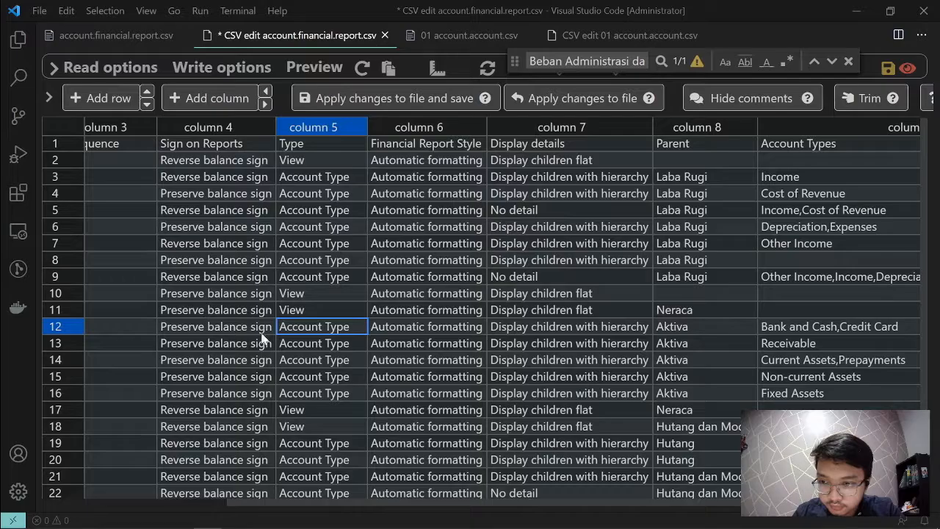
scroll(371, 363, "left", 2)
key("alt+Tab")
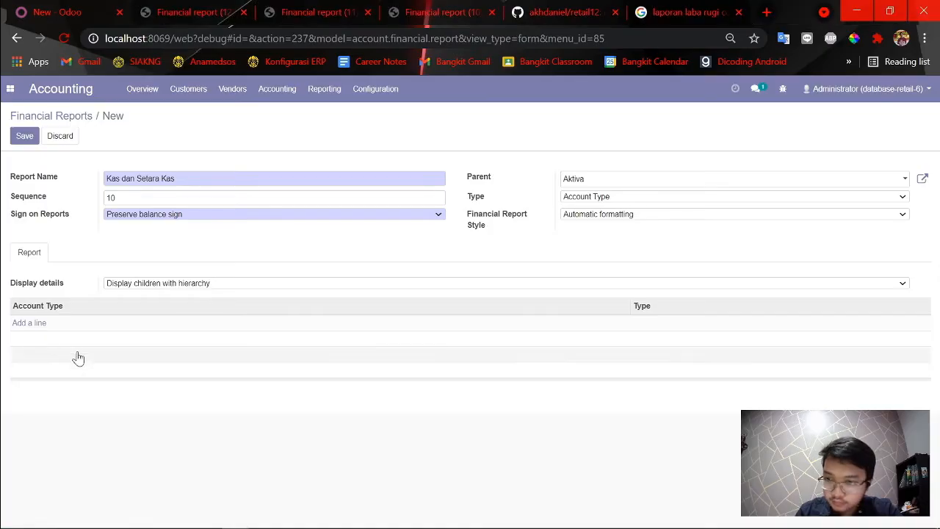
left_click(33, 323)
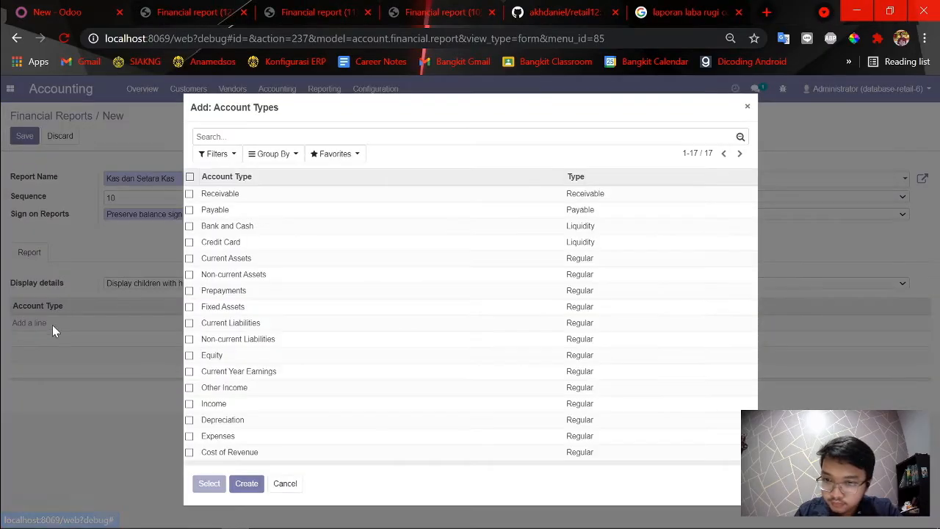
left_click(190, 226)
left_click(190, 243)
left_click(210, 484)
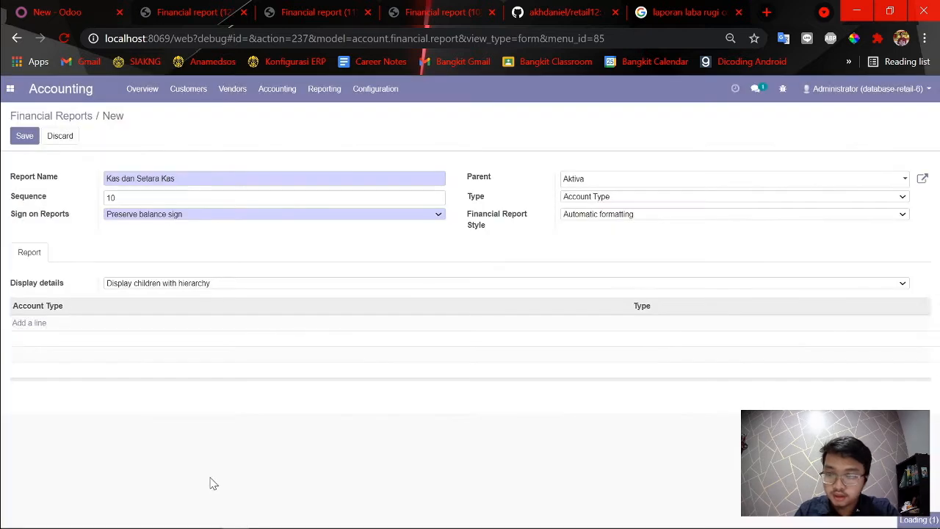
left_click(17, 136)
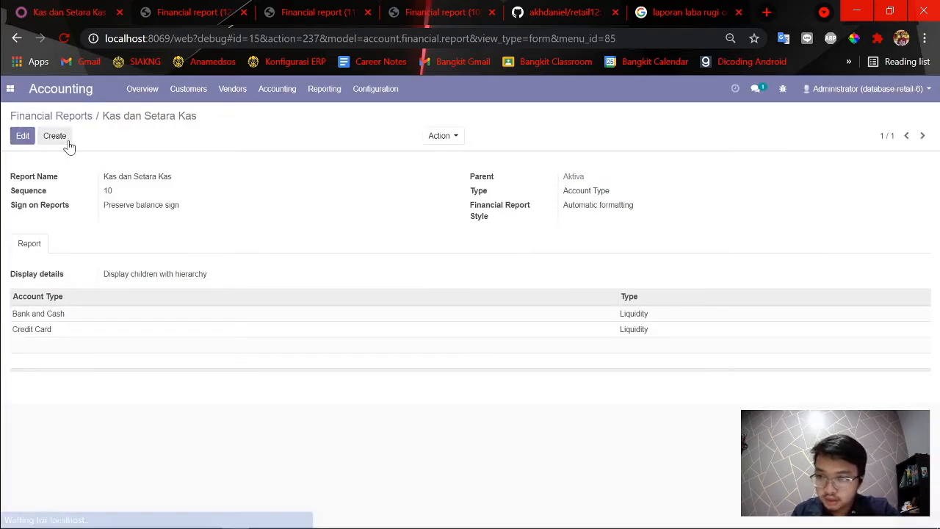
- Start another financial report record and return to account.financial.report.csv to find the Piutang Usaha row
left_click(68, 144)
key("alt+Tab")
scroll(249, 346, "left", 3)
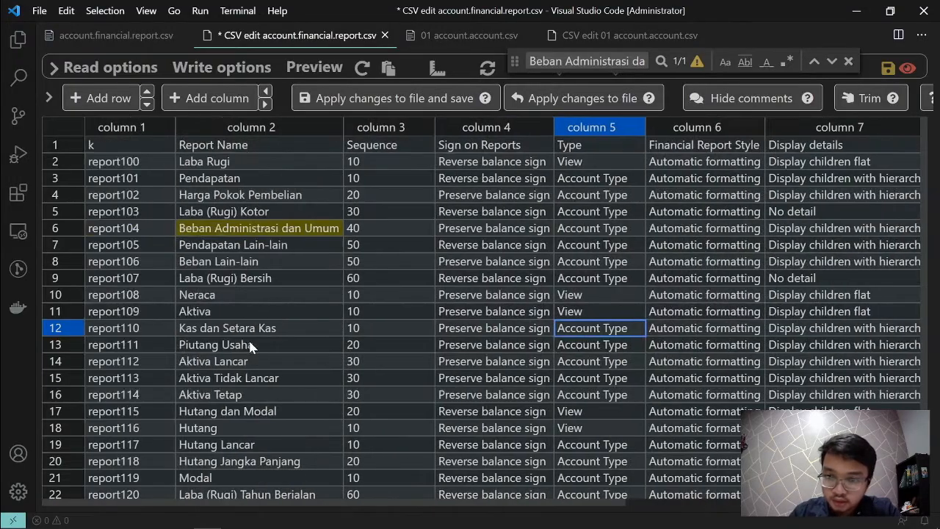
- Copy the report name Piutang Usaha from the CSV in Visual Studio Code into the new financial report in Odoo
double_click(248, 345)
key("ctrl+c")
key("alt+Tab")
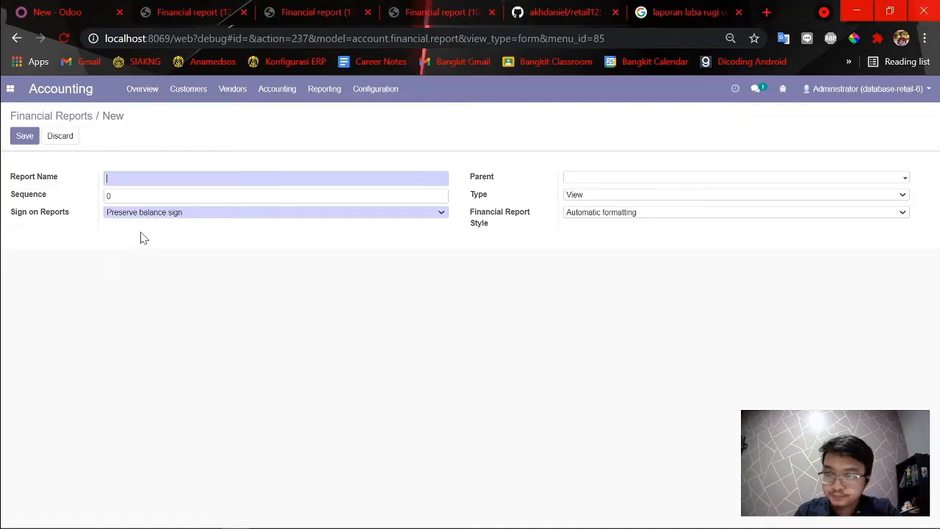
key("ctrl+v")
- Set the Piutang Usaha report's type to Account Type and add the Receivable account type
left_click(720, 214)
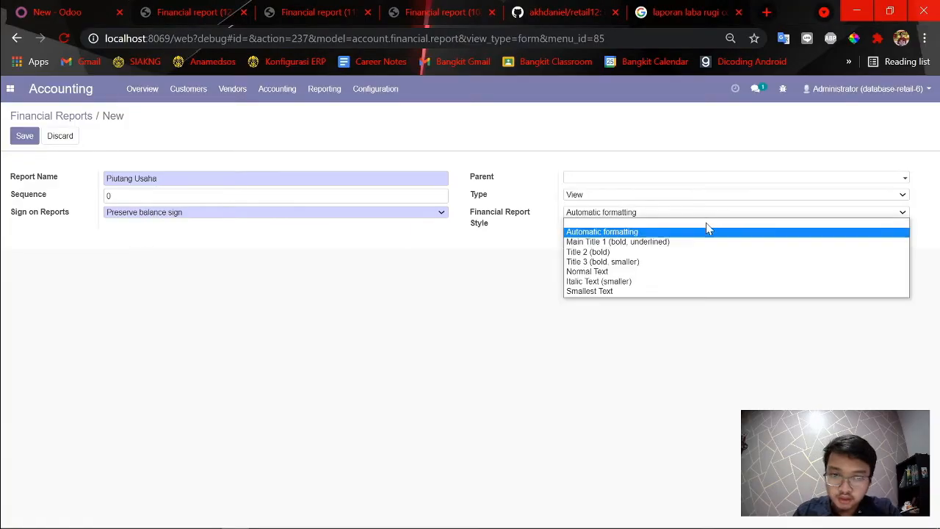
left_click(672, 194)
left_click(651, 213)
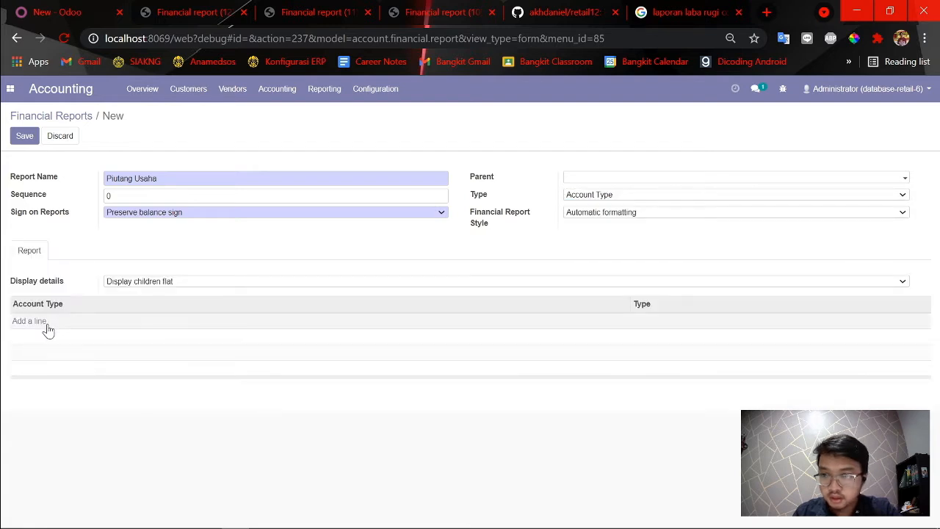
left_click(31, 322)
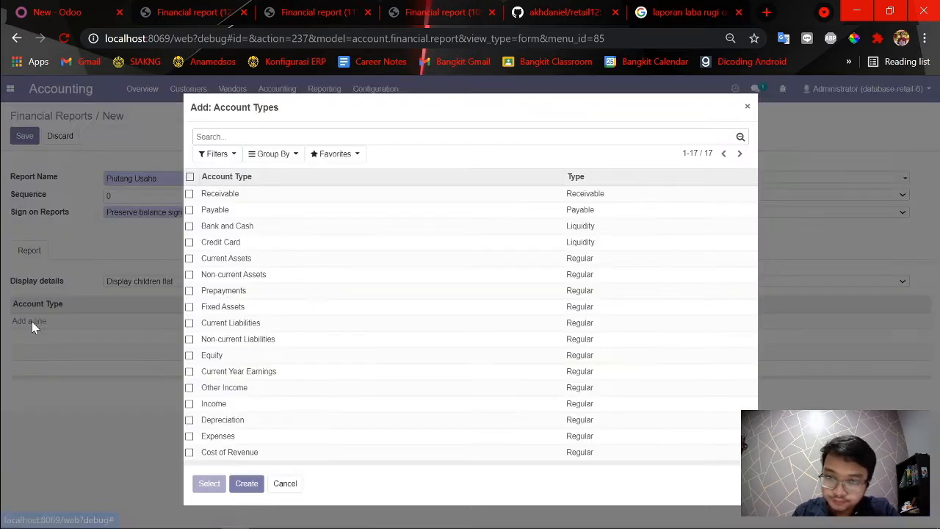
left_click(242, 194)
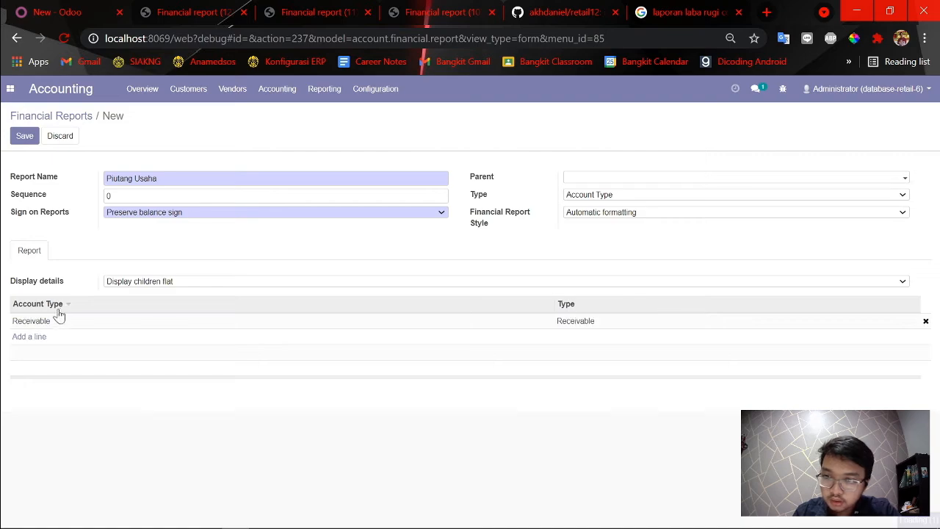
- Set the Piutang Usaha report's sequence to 20 and its parent to Aktiva, and save the report
key("alt+Tab")
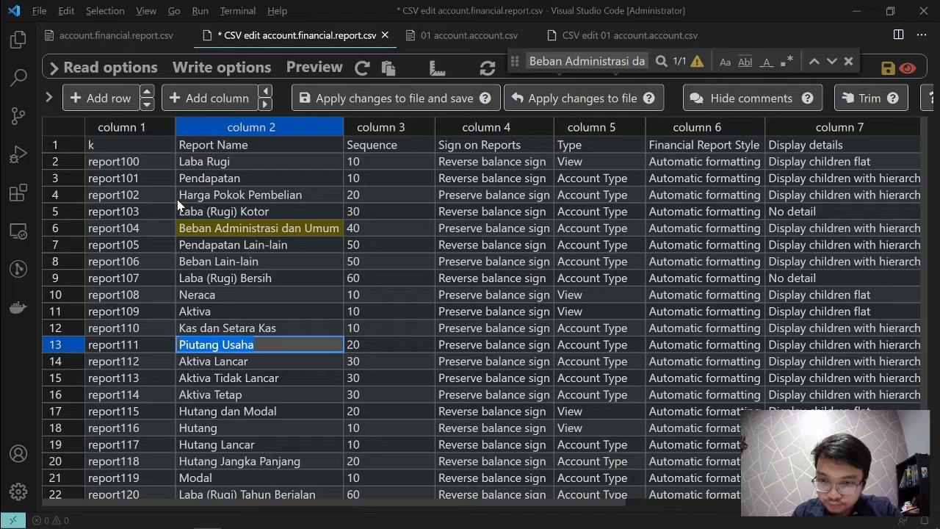
key("alt+Tab")
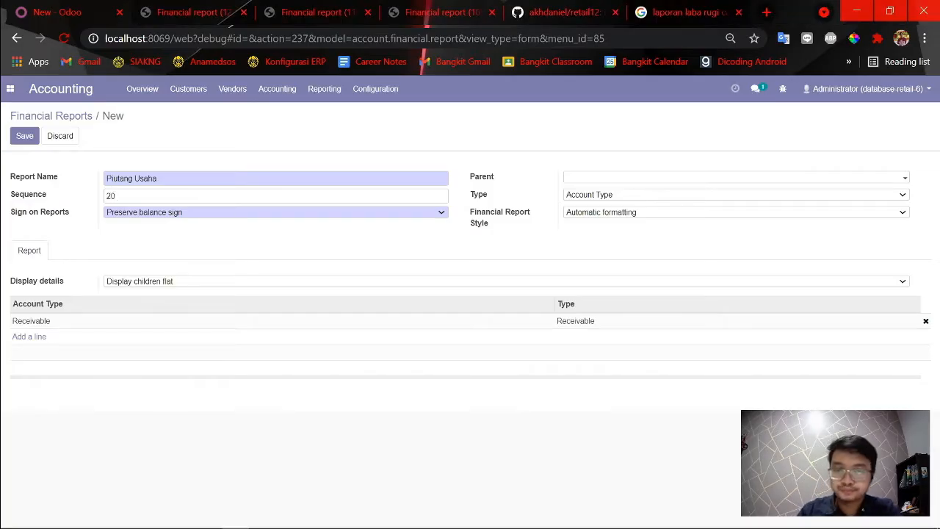
left_click(586, 180)
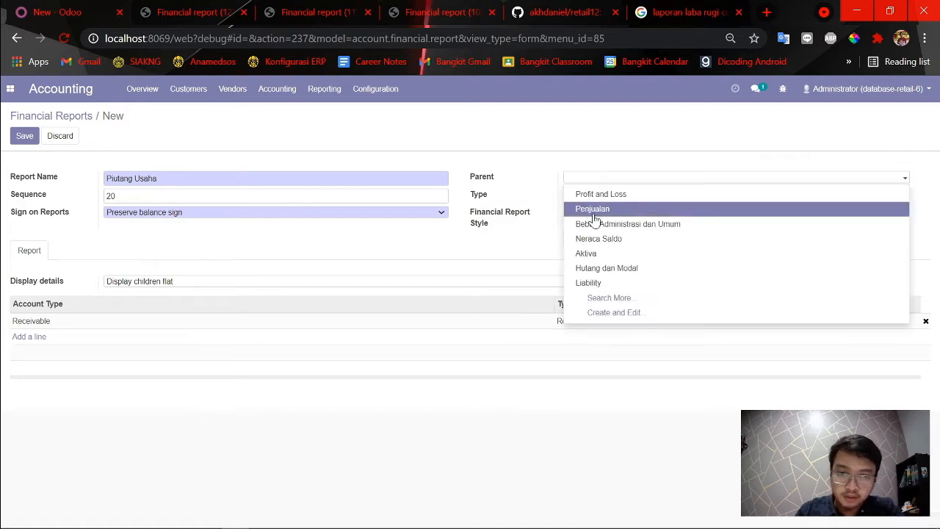
left_click(588, 252)
left_click(25, 136)
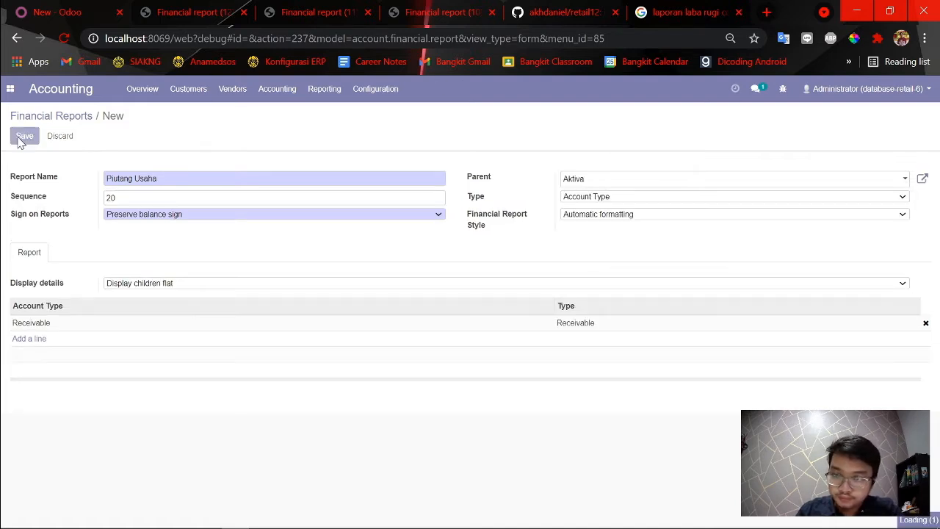
- Examine the asset accounts on the Neraca sheet in Excel and the Aktiva report rows in the Visual Studio Code CSV
key("alt+Tab")
key("Tab")
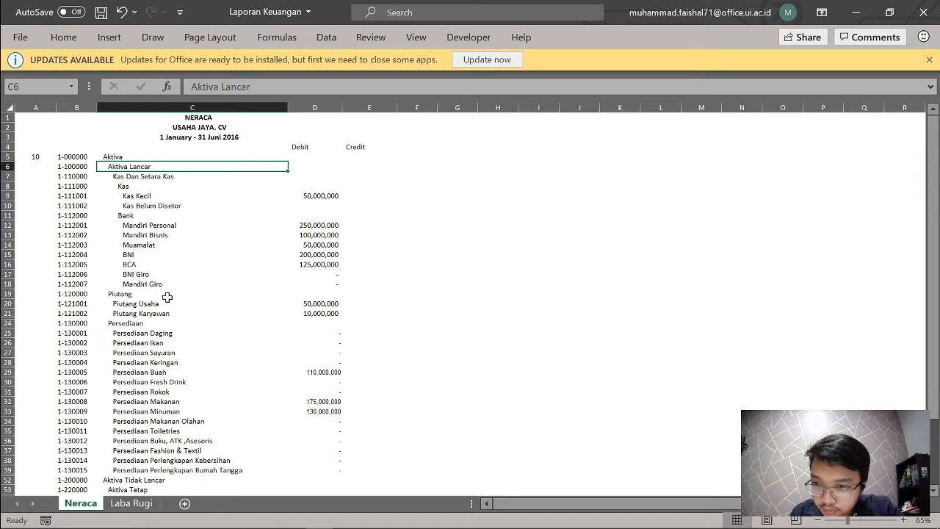
scroll(168, 206, "down", 3)
key("alt+Tab")
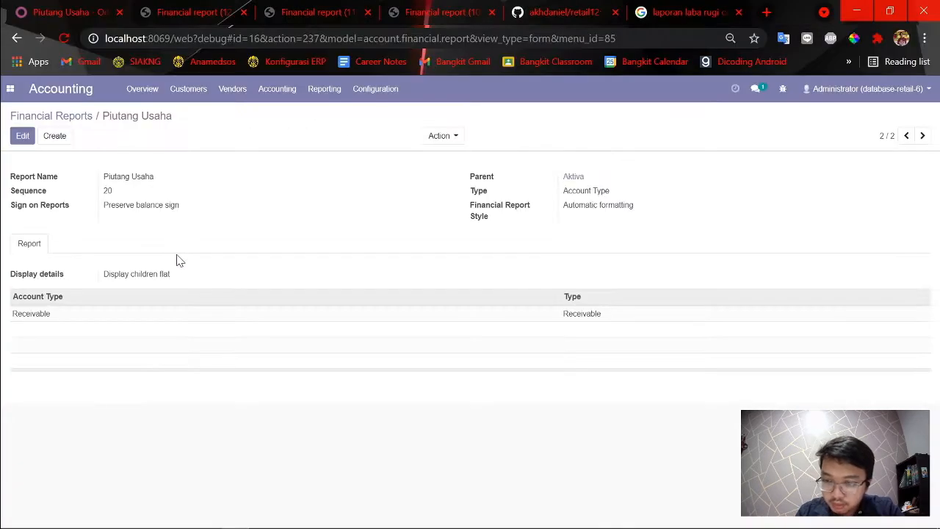
key("alt+Tab")
key("Tab")
left_click(308, 377)
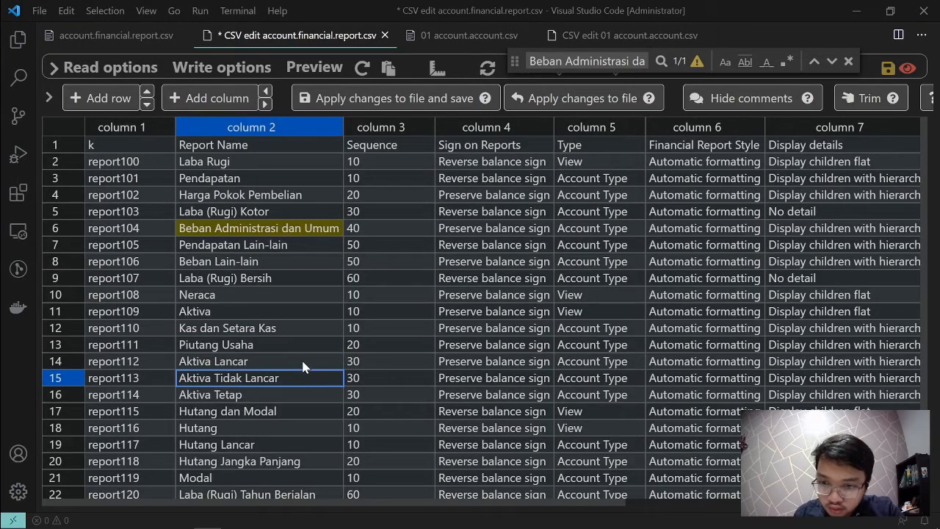
scroll(301, 358, "right", 2)
scroll(746, 400, "left", 3)
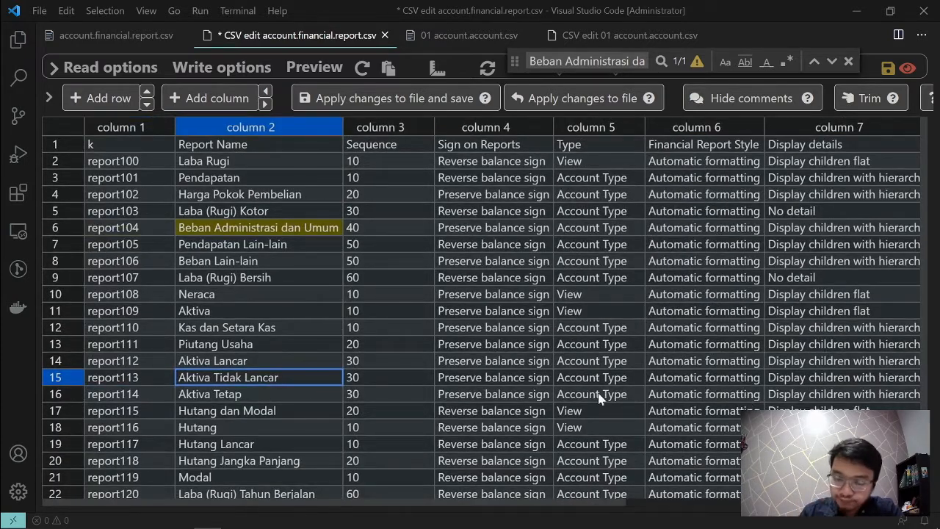
key("alt+Tab")
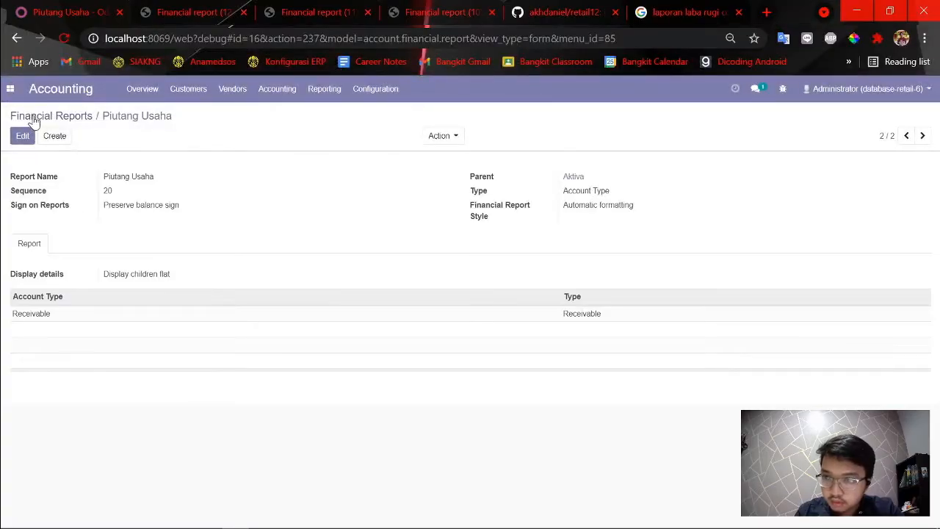
- Return to the Odoo financial reports list and expand the Aktiva group to compare its reports with the CSV
left_click(33, 120)
key("alt+Tab")
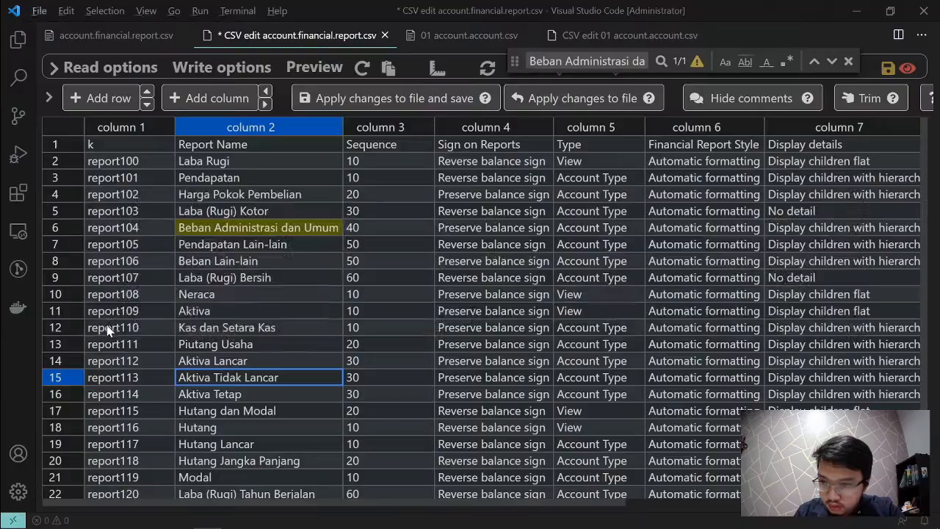
key("alt+Tab")
left_click(35, 351)
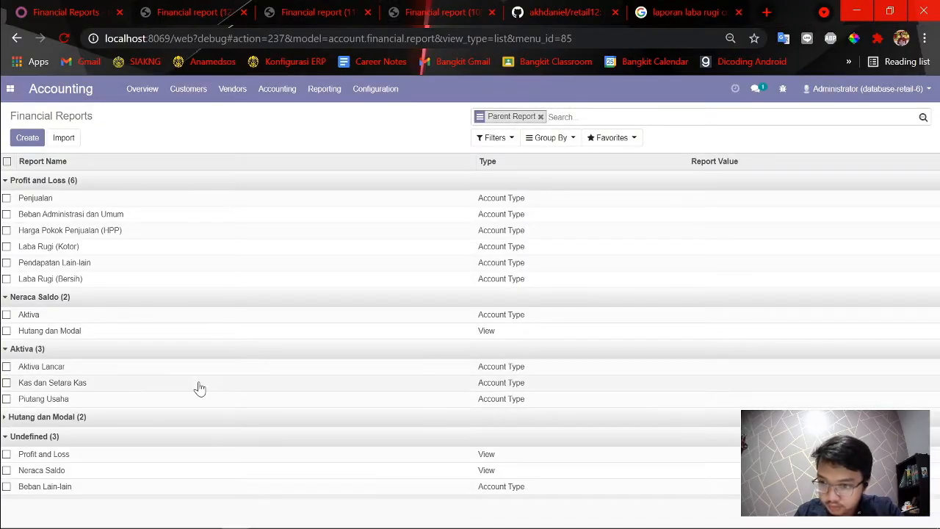
- Create a new Odoo financial report named Aktiva TIdak Lancar, based on row 15 of the CSV
key("alt+Tab")
left_click(257, 365)
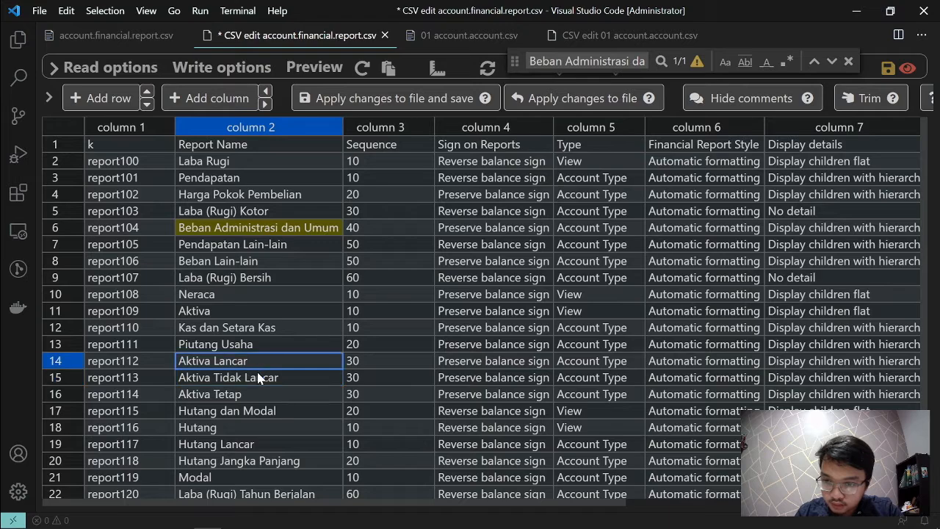
double_click(258, 376)
key("alt+Tab")
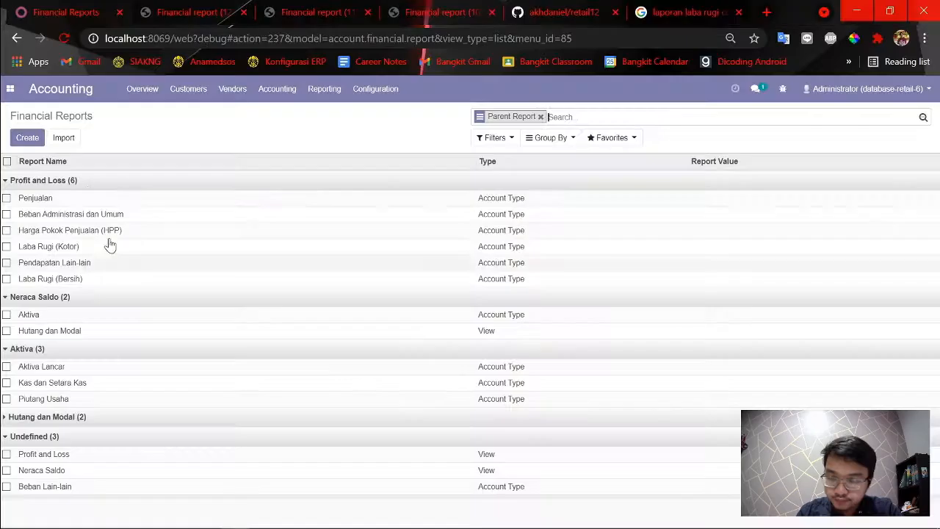
left_click(27, 138)
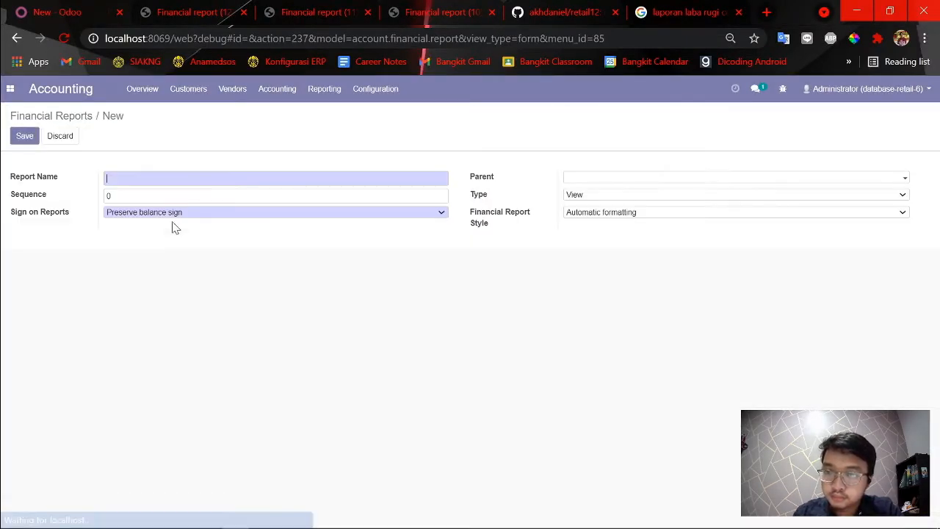
type("Piutang Usaha")
key("ctrl+a")
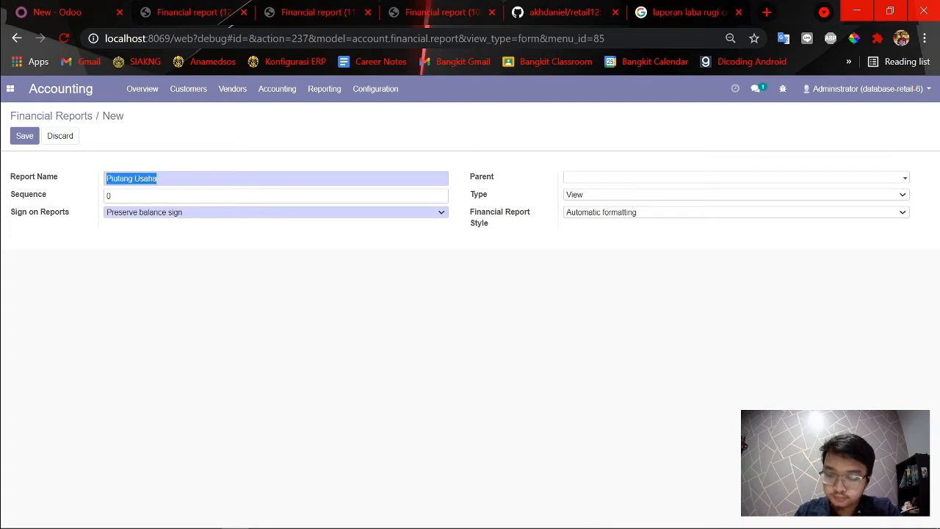
type("Aktiva Lancar")
key("ctrl+Left")
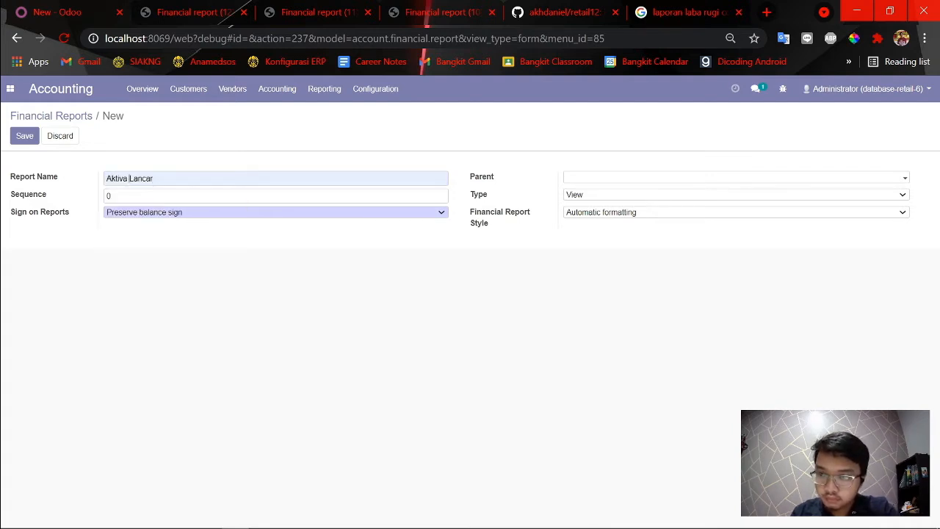
type("Tidak")
- Set the new report's sequence to 30 as listed in the CSV and its parent to Aktiva
key("alt+Tab")
key("alt+Tab")
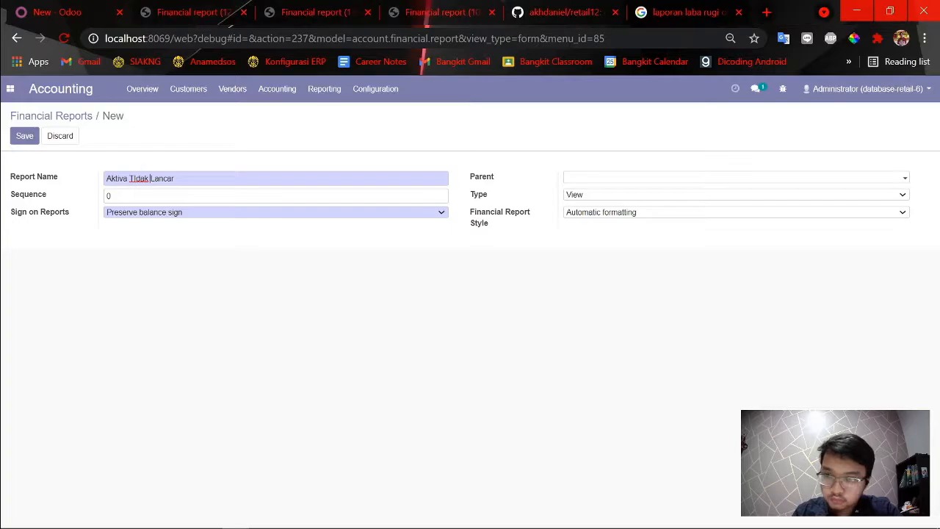
type("3")
key("alt+Tab")
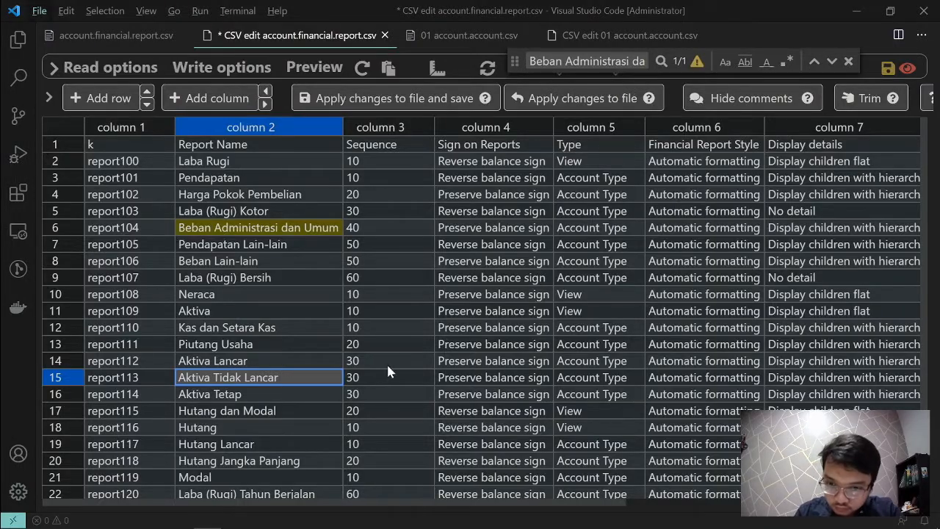
key("alt+Tab")
key("alt+Tab")
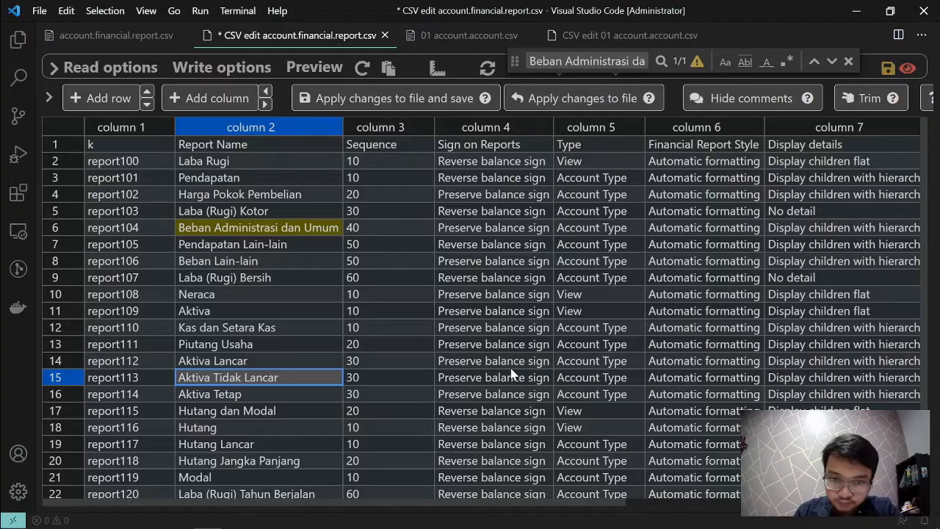
key("alt+Tab")
left_click(584, 181)
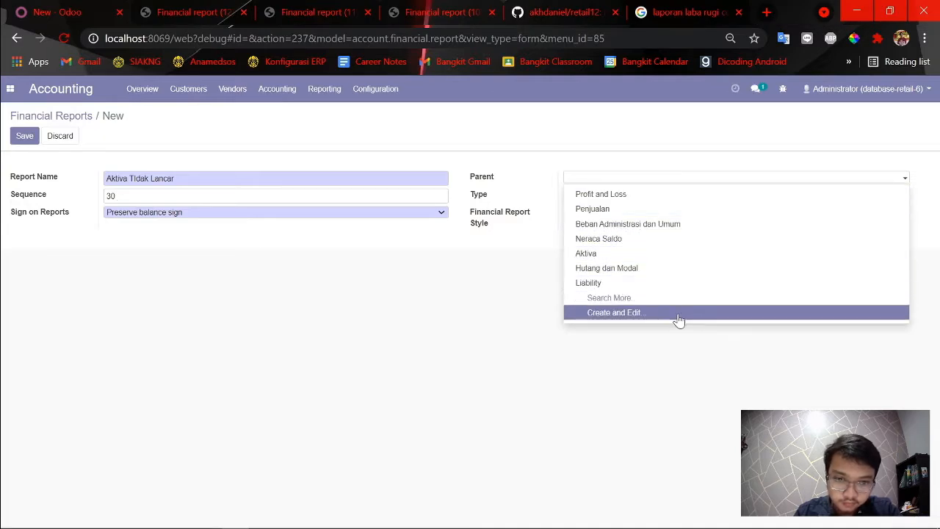
left_click(599, 255)
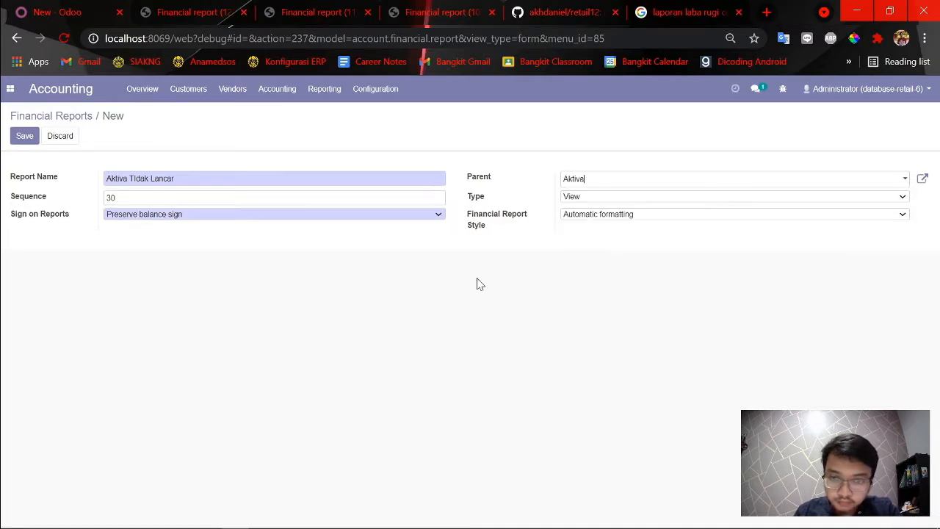
- Set the report's type to Account Type, add the Non-current Assets account type, and save the report
left_click(581, 197)
left_click(595, 234)
key("alt+Tab")
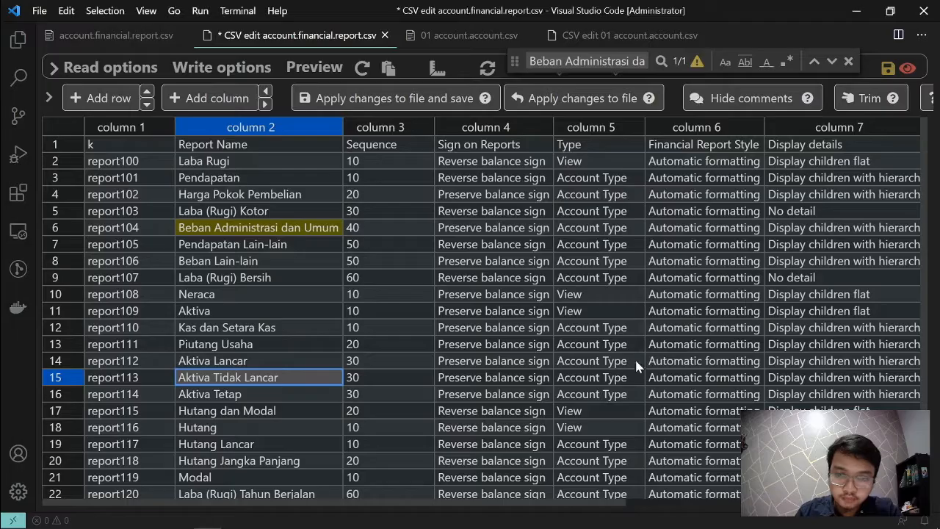
scroll(661, 411, "right", 5)
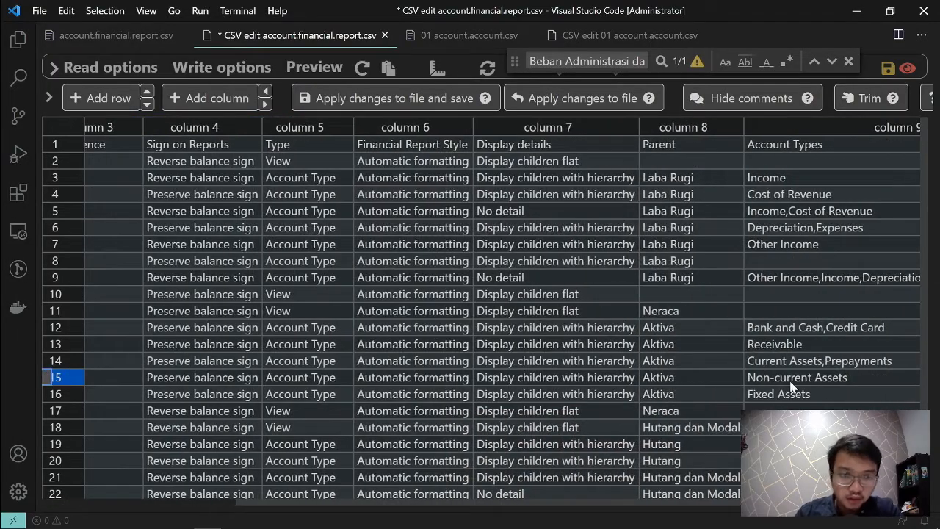
key("alt+Tab")
left_click(38, 332)
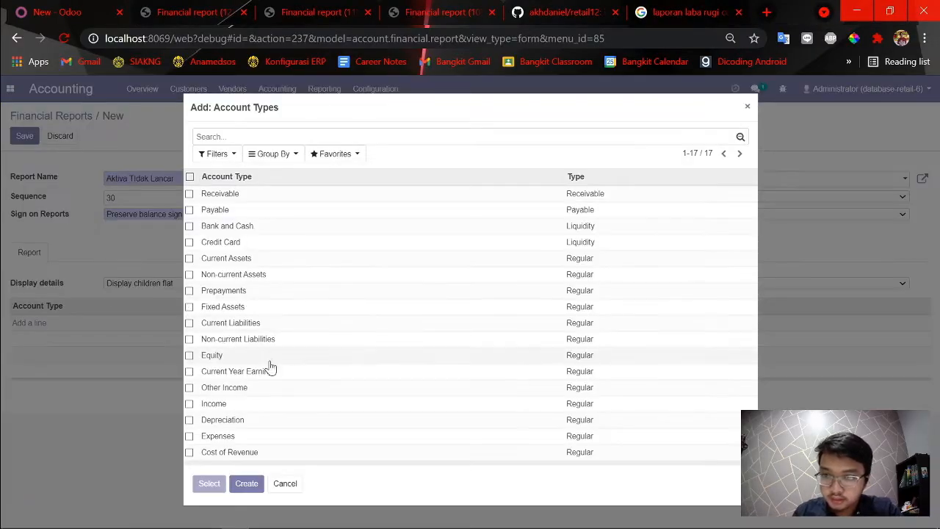
left_click(237, 275)
left_click(22, 140)
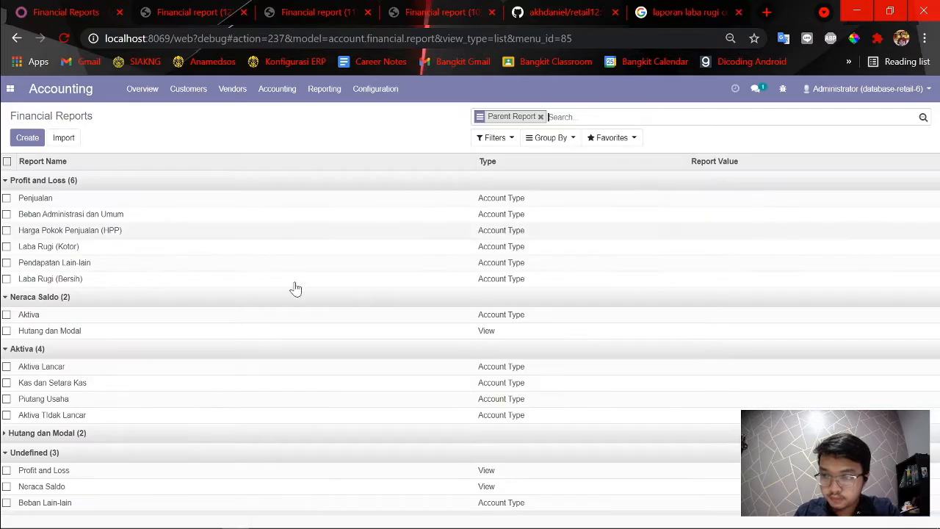
- Create a new Odoo financial report named Aktiva Tetap, based on row 16 of the CSV
key("alt+Tab")
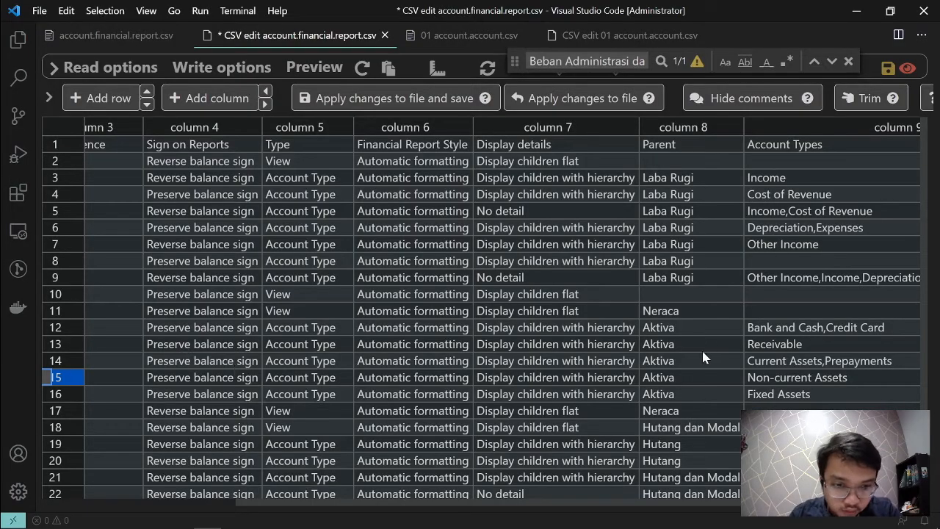
scroll(279, 363, "left", 3)
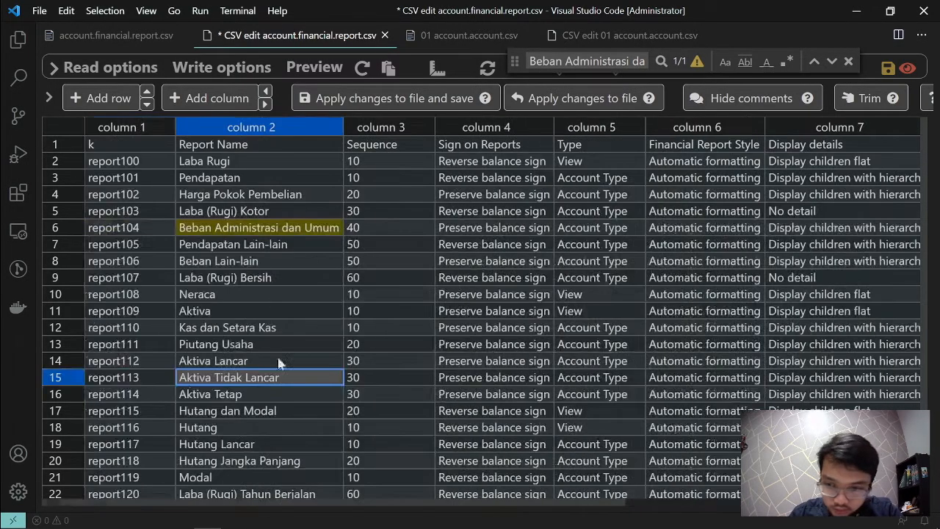
left_click(205, 395)
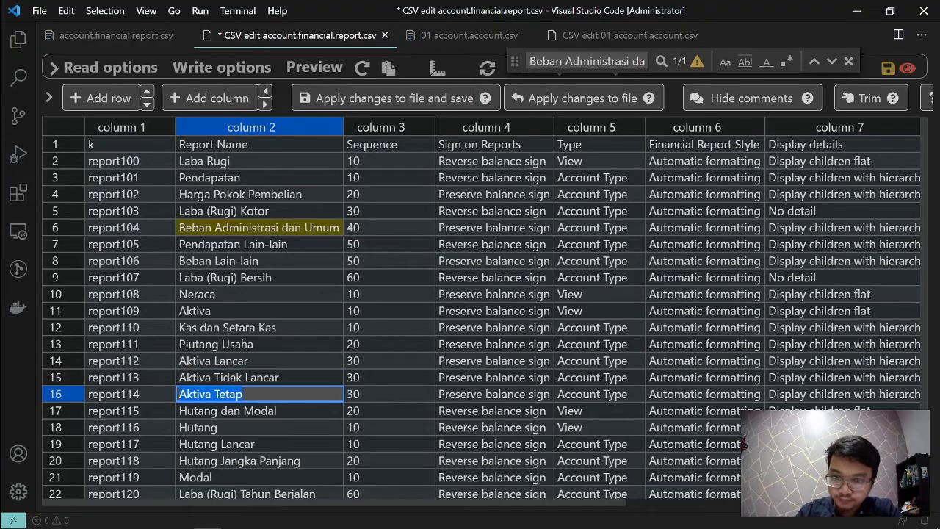
key("alt+Tab")
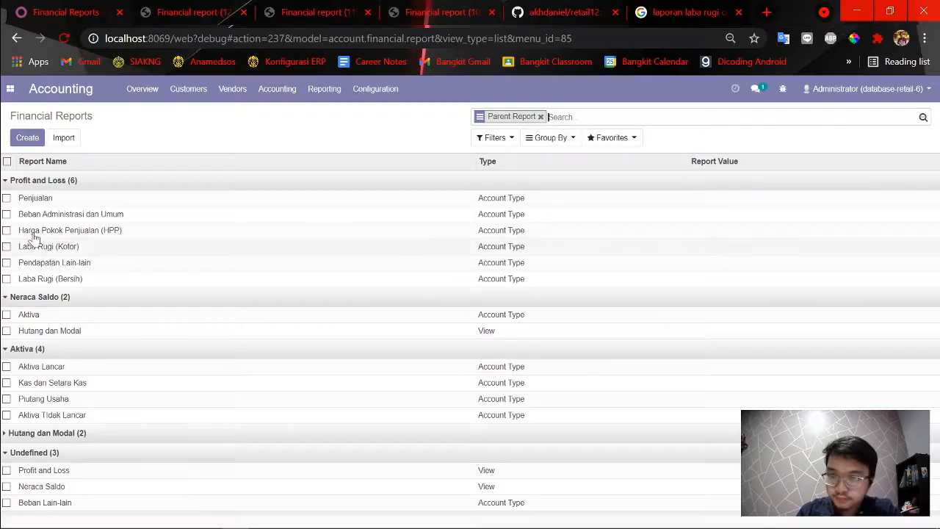
left_click(27, 137)
key("alt+Tab")
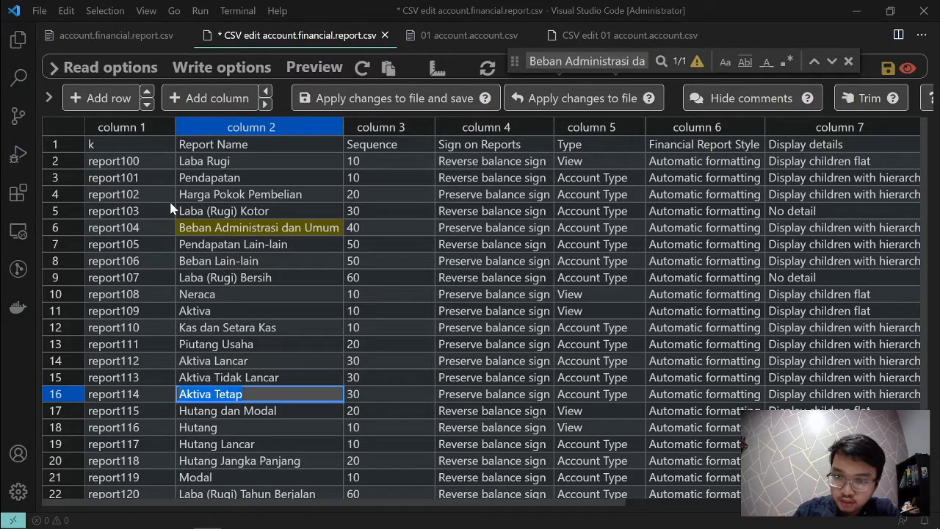
key("alt+Tab")
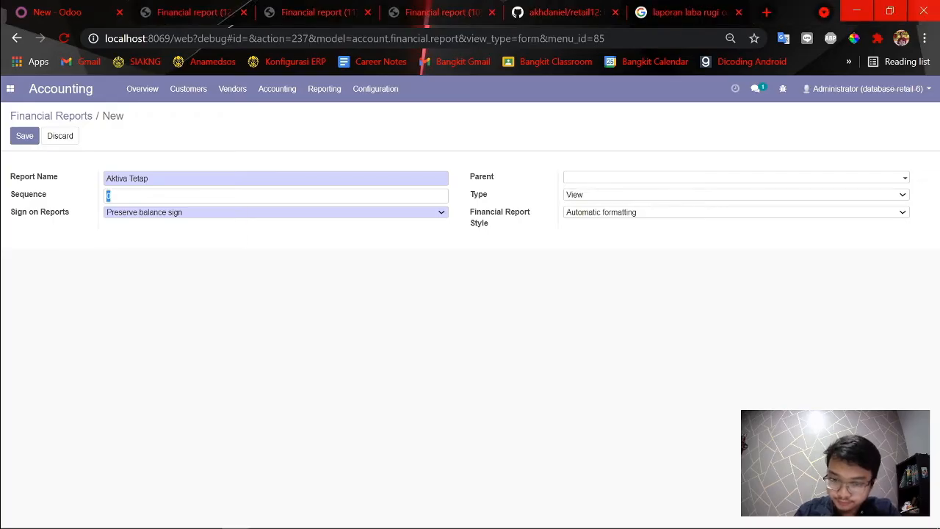
- Set the Aktiva Tetap report's sequence to 30, its type to Account Type and its parent to Aktiva
key("alt+Tab")
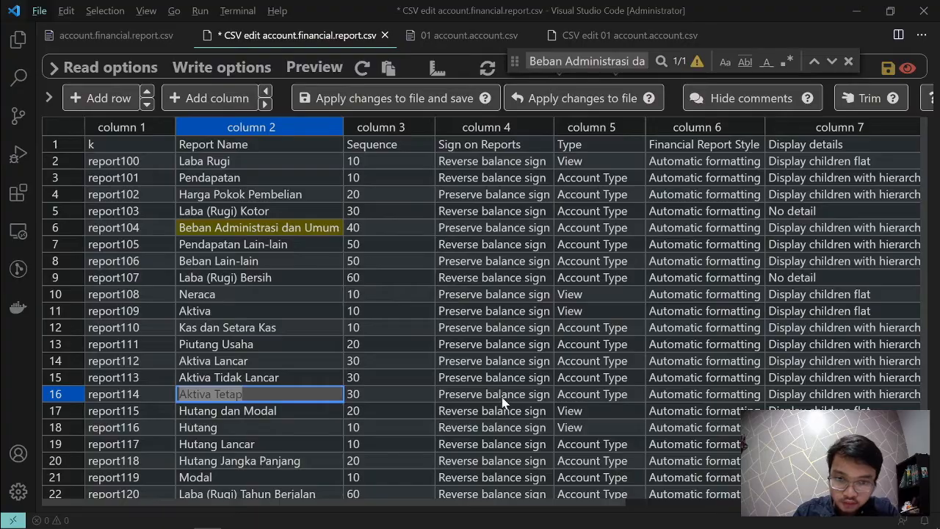
key("alt+Tab")
left_click(588, 195)
left_click(592, 235)
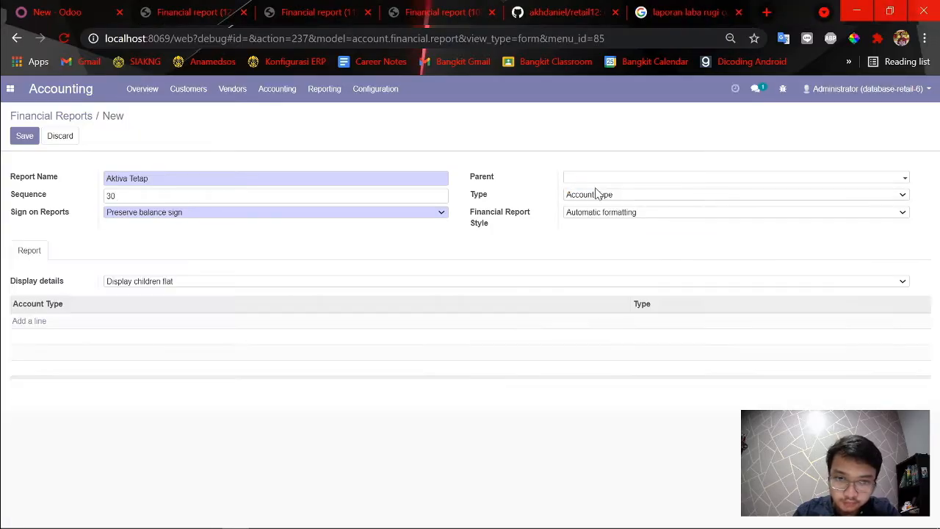
left_click(597, 182)
left_click(598, 252)
- Add the Fixed Assets account type listed in the CSV, save the report, and return to the financial reports list
key("alt+Tab")
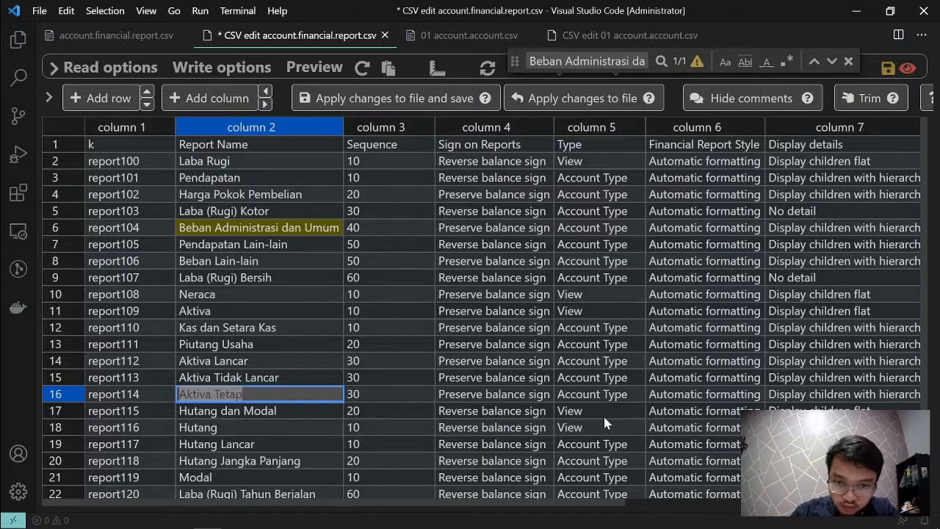
scroll(605, 417, "right", 3)
scroll(610, 421, "right", 4)
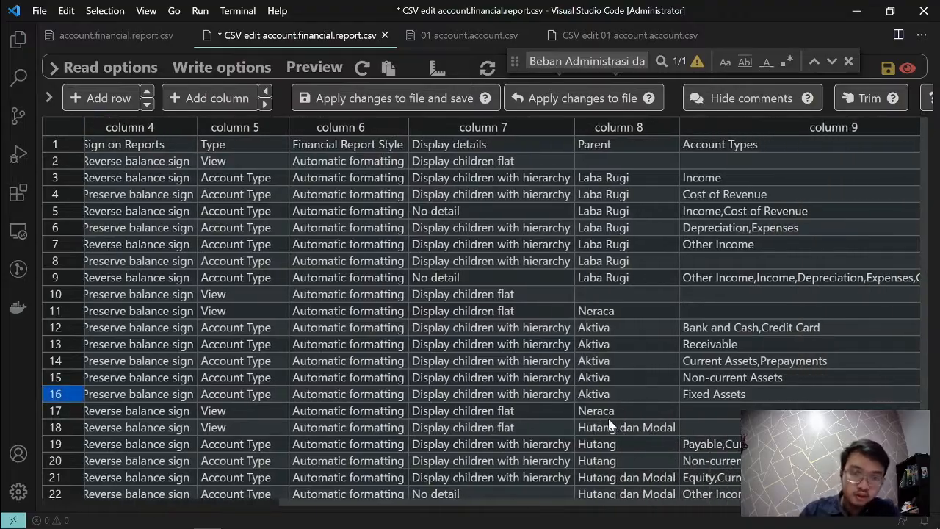
key("alt+Tab")
left_click(16, 327)
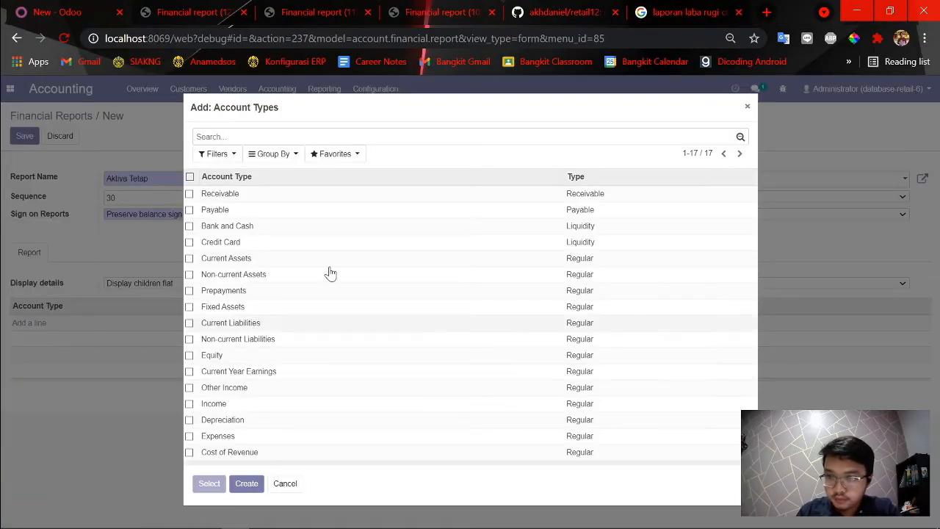
key("Escape")
left_click(19, 138)
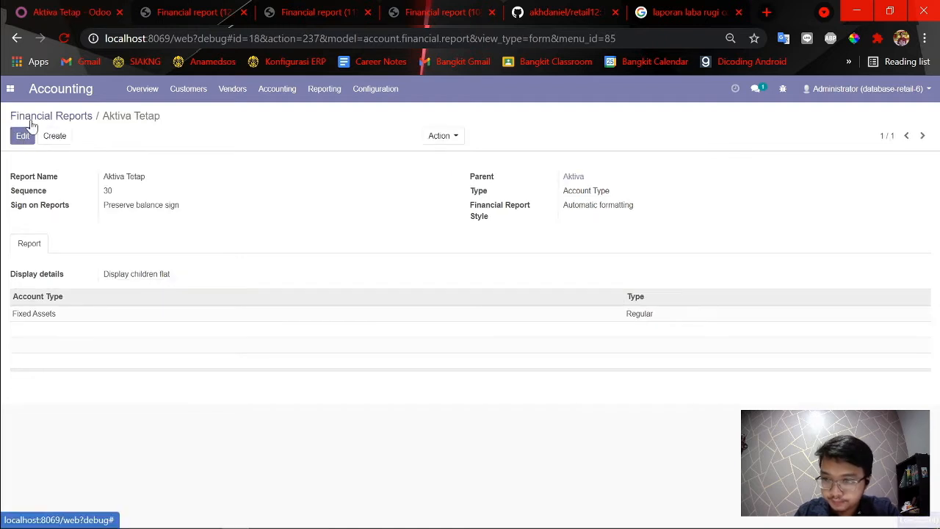
left_click(29, 118)
- Switch to the CSV in Visual Studio Code and examine the Hutang dan Modal rows 17 to 22 across their columns
key("alt+Tab")
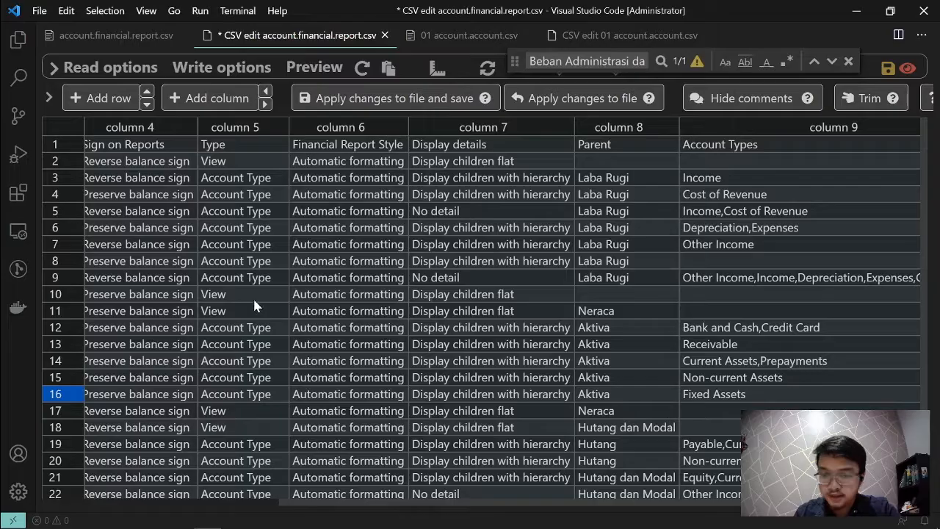
scroll(338, 387, "down", 1)
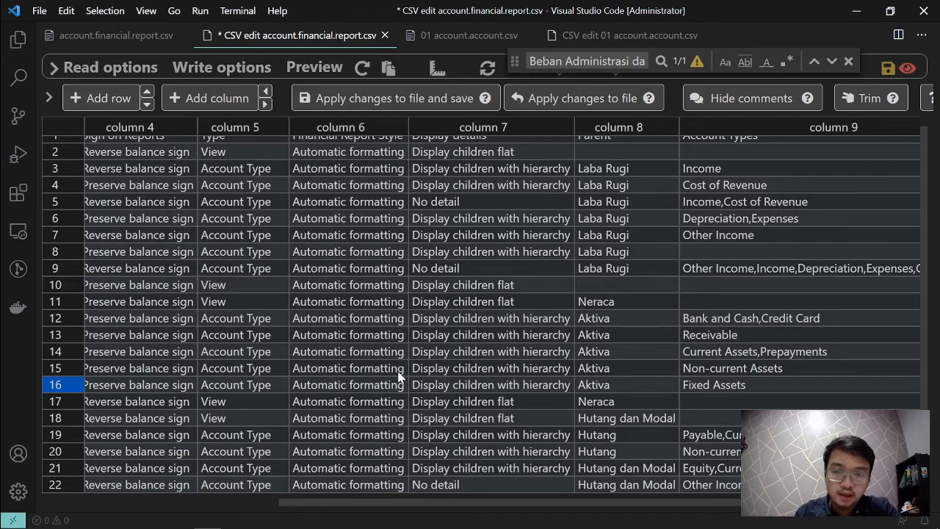
scroll(301, 379, "left", 5)
scroll(301, 379, "right", 3)
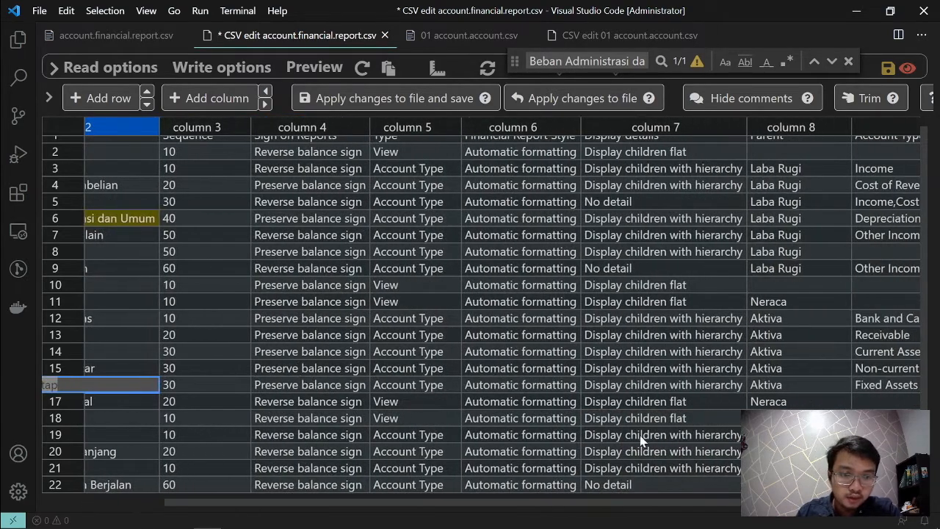
scroll(481, 312, "left", 3)
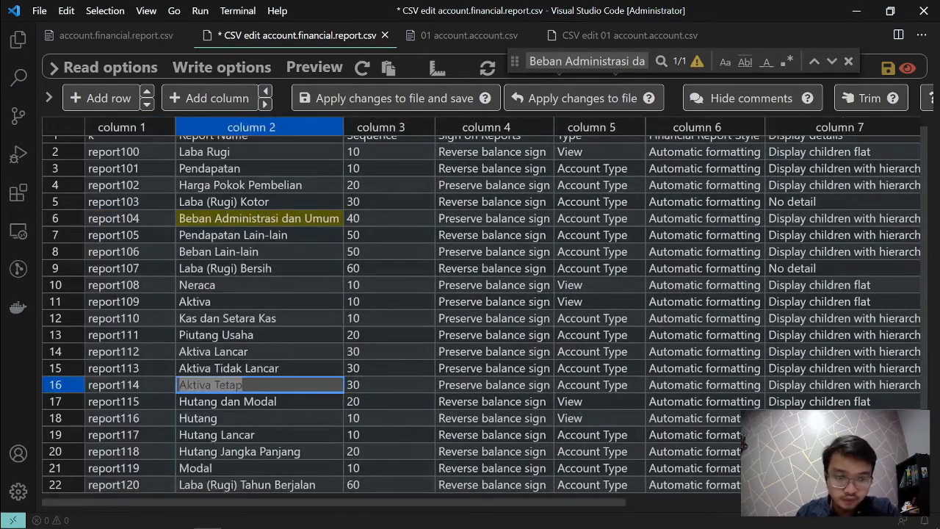
scroll(481, 311, "right", 6)
scroll(525, 478, "left", 5)
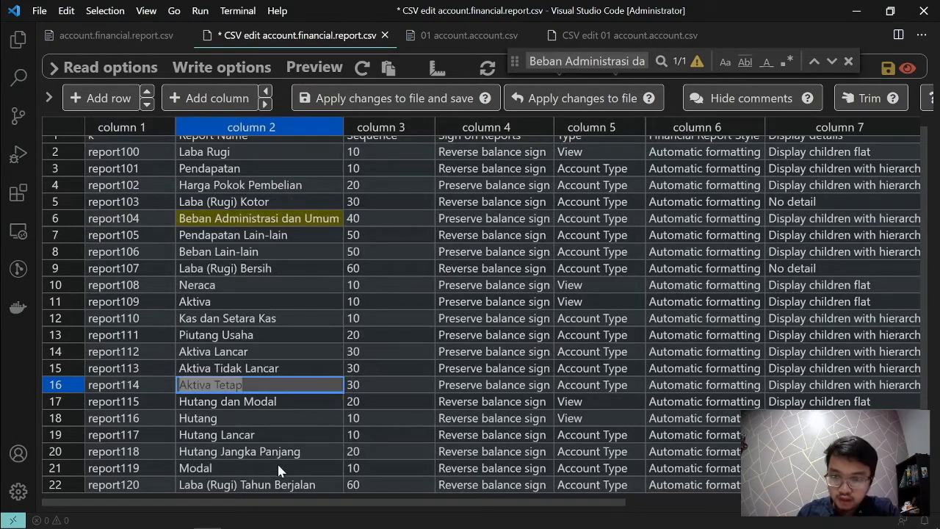
left_click(288, 487)
left_click(288, 469)
- Switch to the Laporan Keuangan workbook in Excel and examine the Hutang dan Modal section of the Neraca sheet
key("alt+Tab")
key("alt+Tab")
key("alt+Tab")
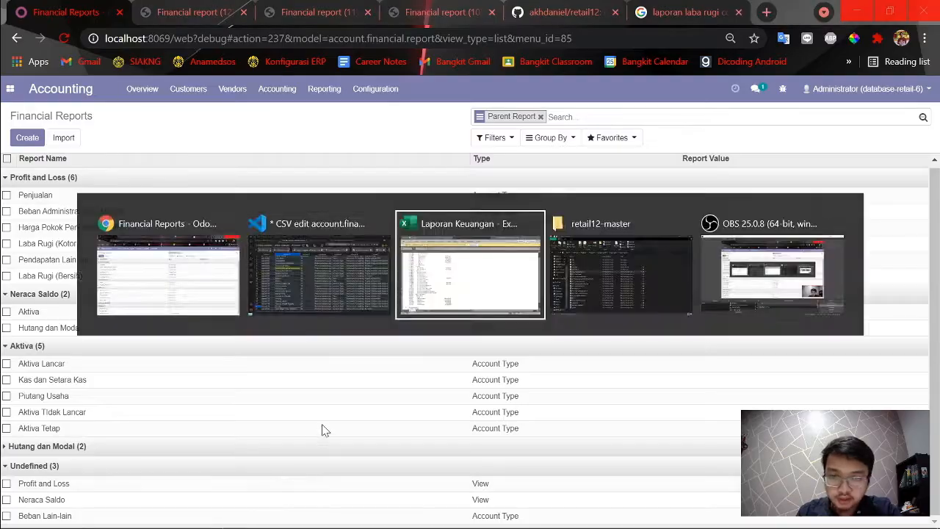
scroll(137, 330, "down", 5)
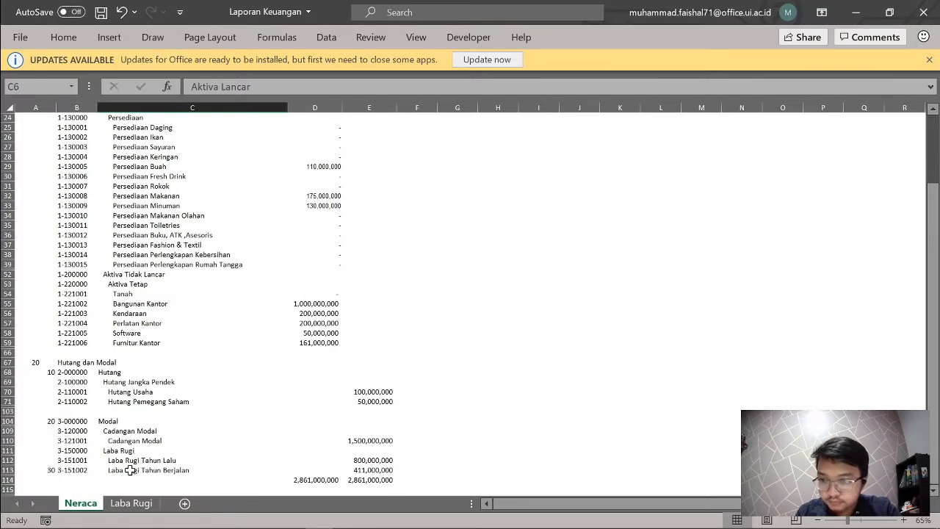
key("alt+Tab")
key("alt+Tab")
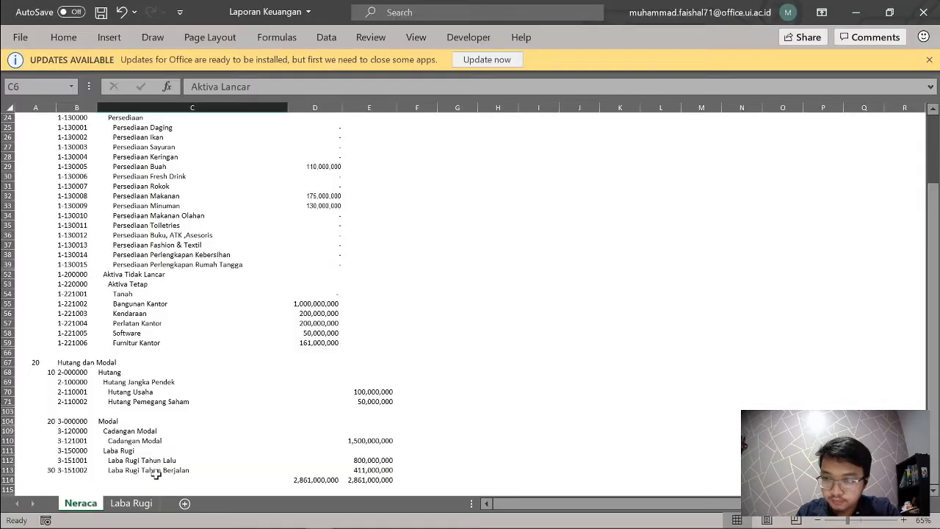
scroll(88, 421, "up", 8)
scroll(88, 412, "down", 12)
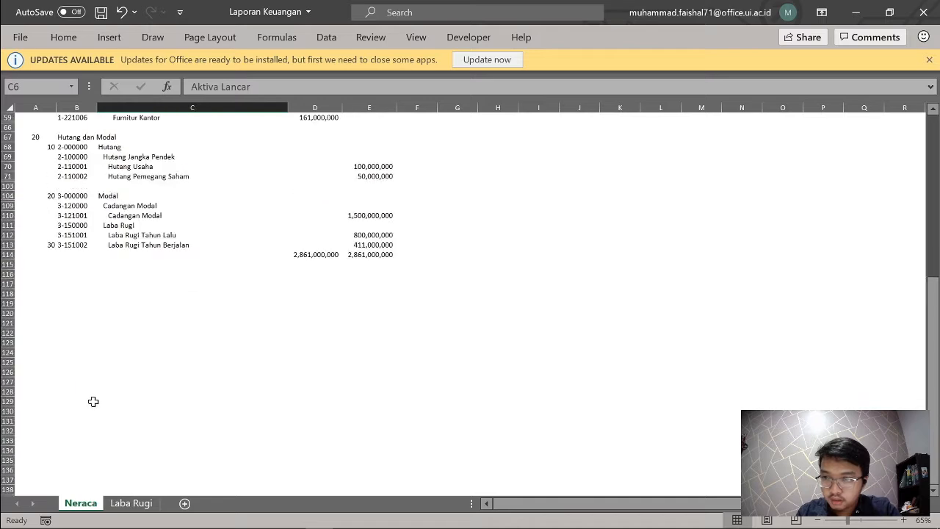
left_click(86, 198)
key("alt+Tab")
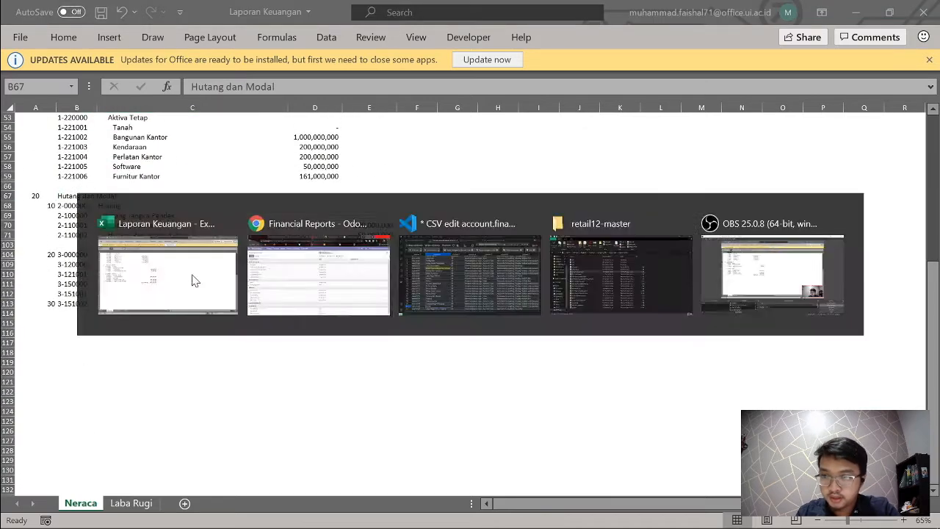
left_click(147, 300)
key("alt+Tab")
key("alt+Tab")
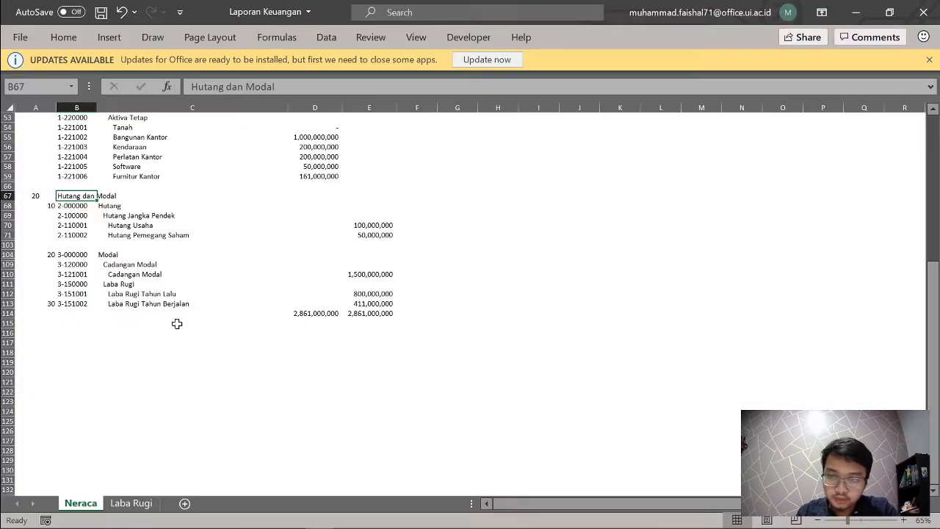
- Switch back to Odoo and create a new financial report named Hutang, based on row 18 of the CSV
key("alt+Tab")
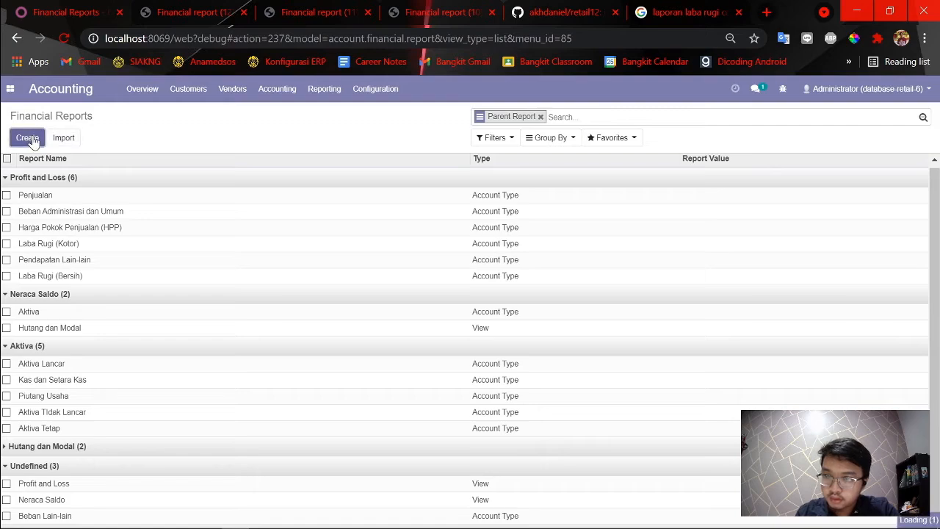
key("alt+Tab")
key("alt+Tab")
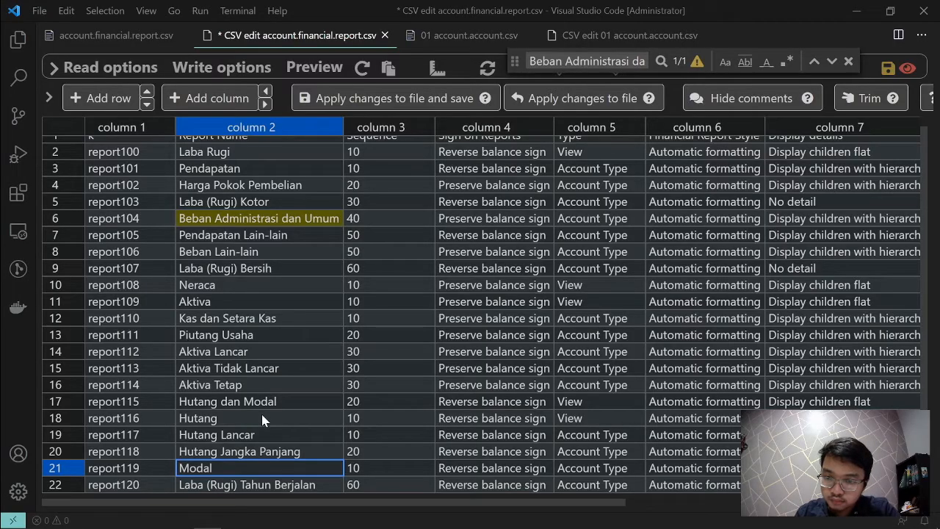
left_click(263, 419)
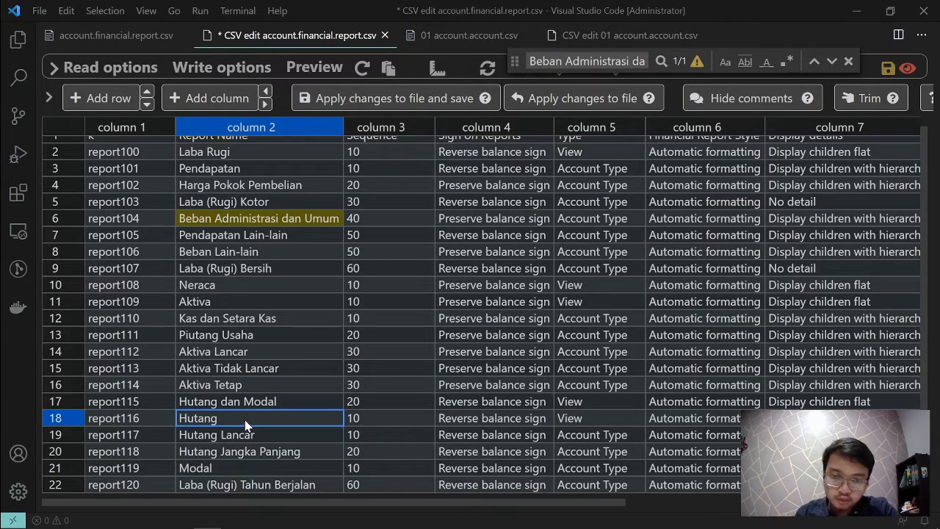
key("alt+Tab")
type("Hutang")
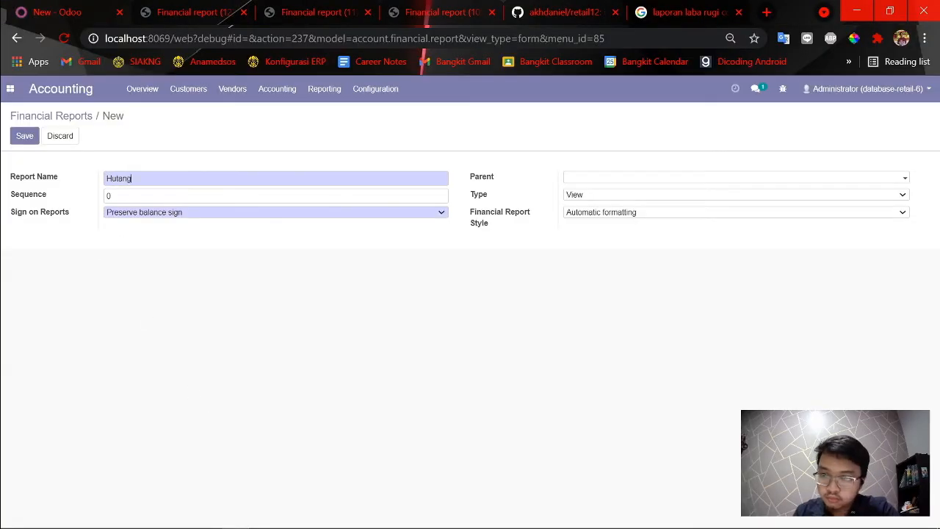
- Set the Hutang report's sequence to 10 and its sign on reports to Reverse balance sign, as in the CSV
type("10")
key("alt+Tab")
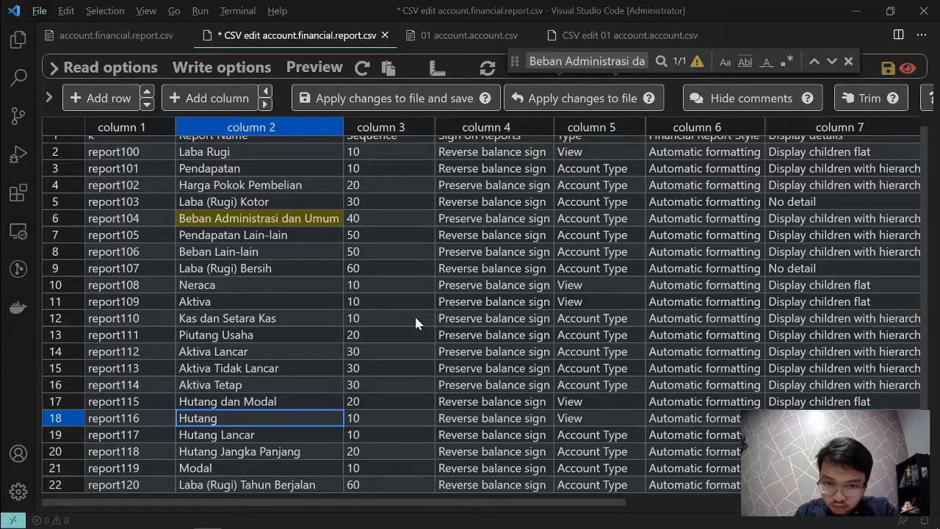
key("alt+Tab")
left_click(233, 218)
left_click(233, 229)
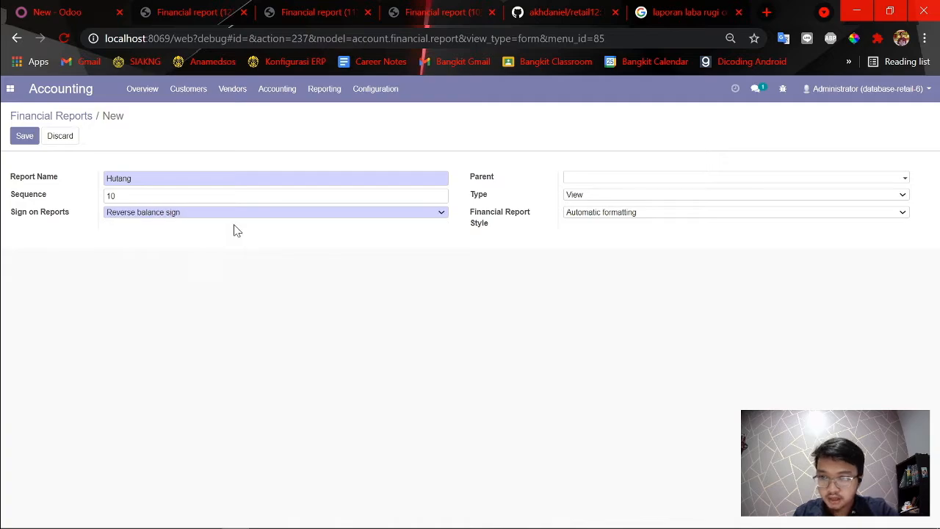
- Check row 18 of the CSV for the Hutang report's type, style, display details and parent, and return to the Odoo form
key("alt+Tab")
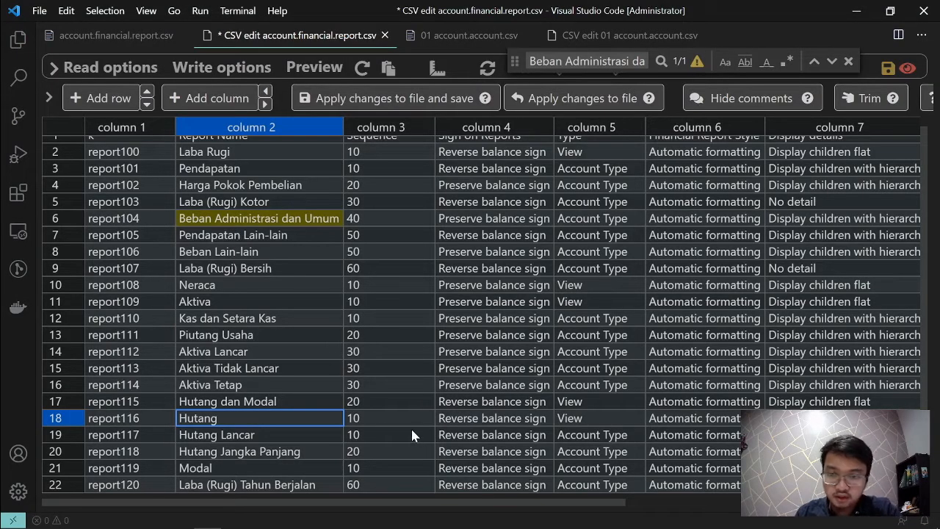
scroll(412, 421, "right", 3)
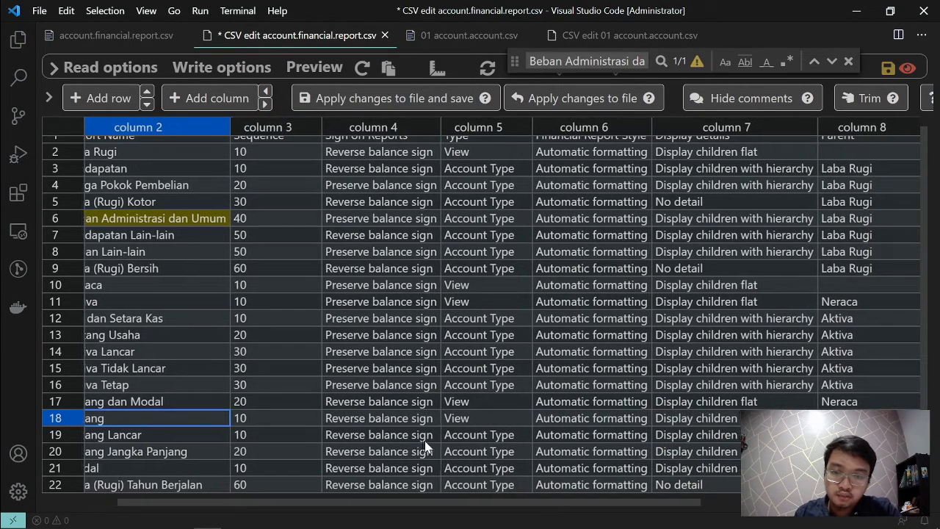
scroll(426, 444, "right", 5)
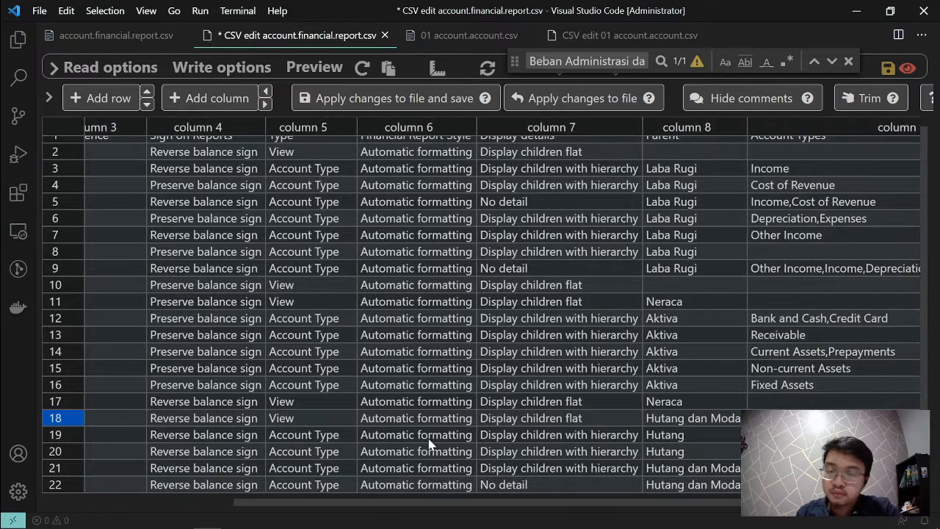
scroll(430, 444, "right", 2)
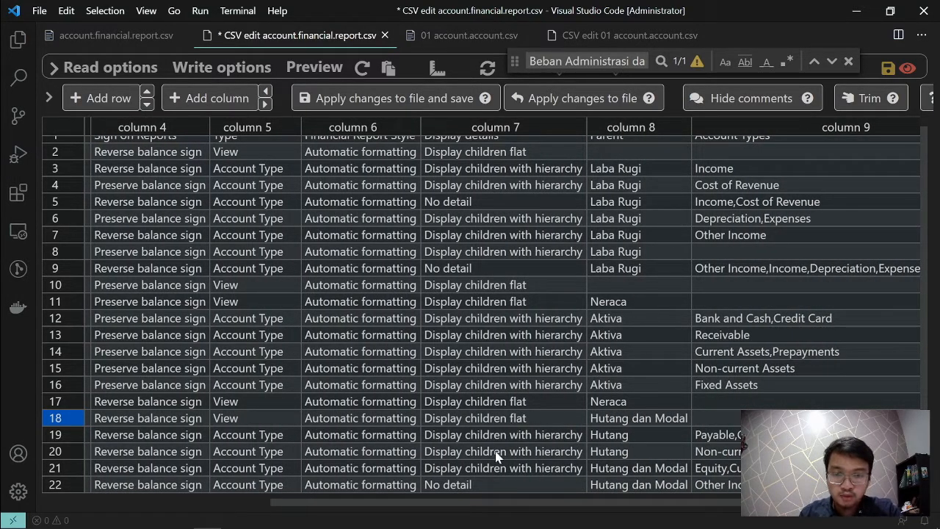
scroll(531, 433, "left", 10)
scroll(532, 431, "right", 10)
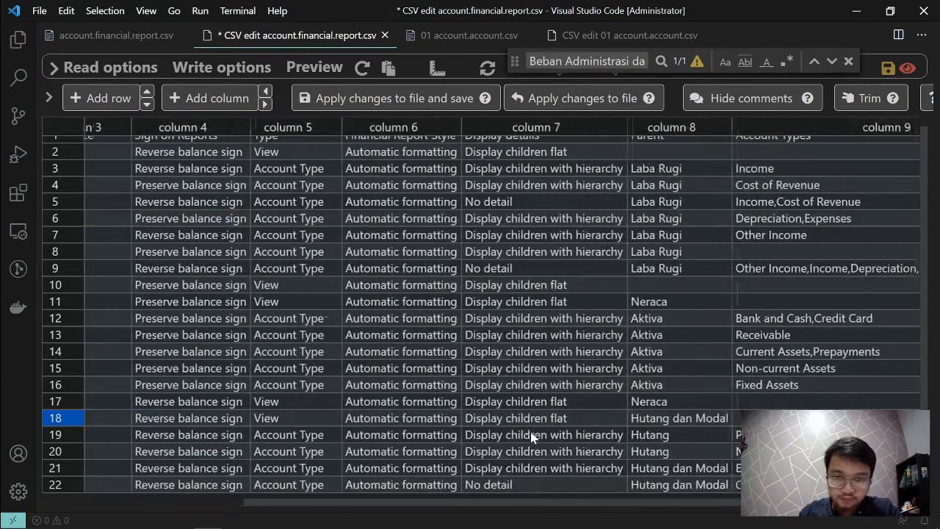
key("alt+Tab")
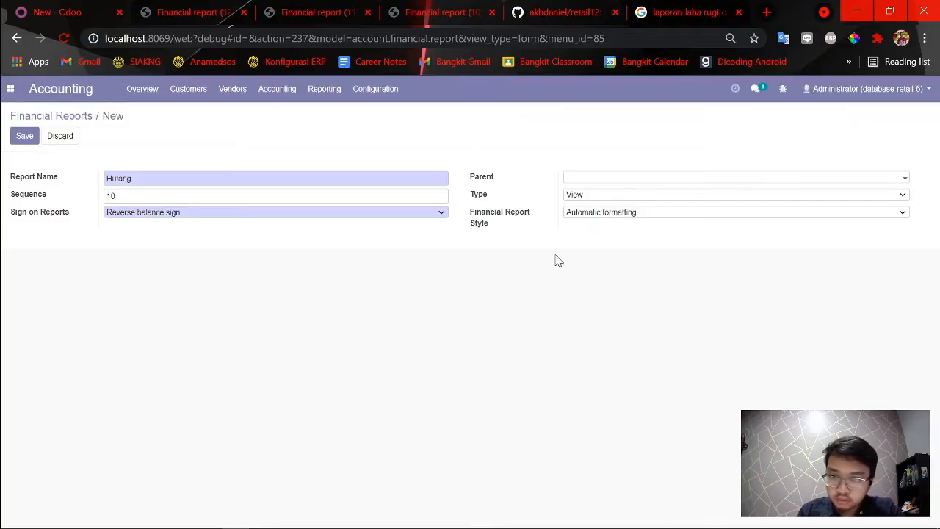
- Set the Hutang report's parent to Hutang dan Modal as in row 18 of the CSV, keep type View, and save the report
left_click(620, 195)
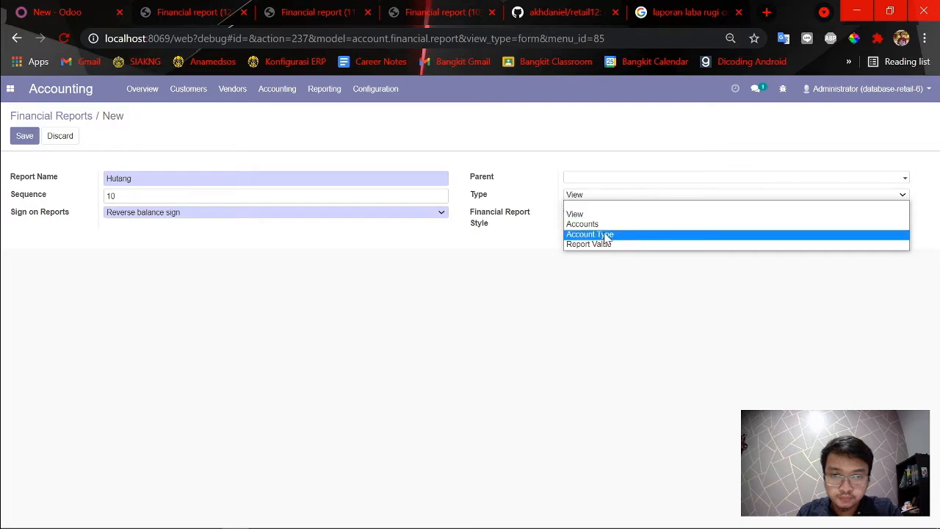
left_click(604, 187)
key("alt+Tab")
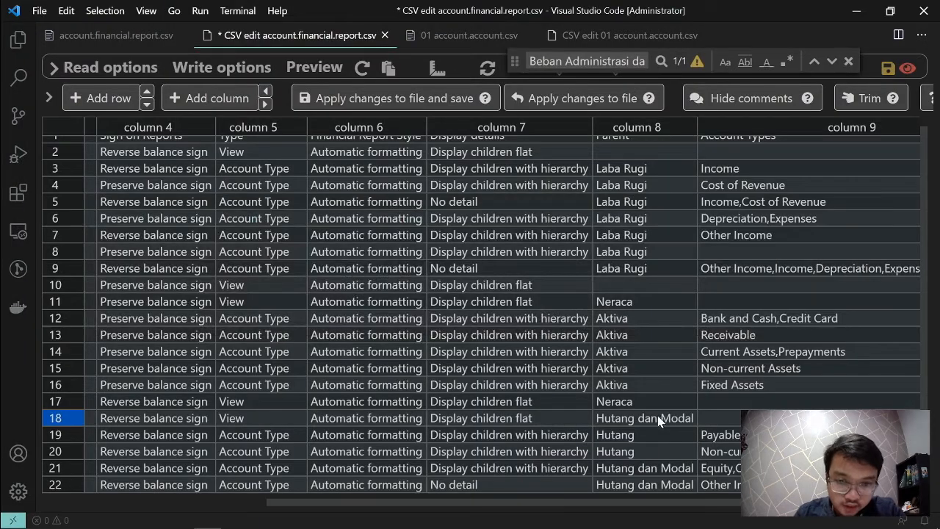
key("alt+Tab")
left_click(583, 181)
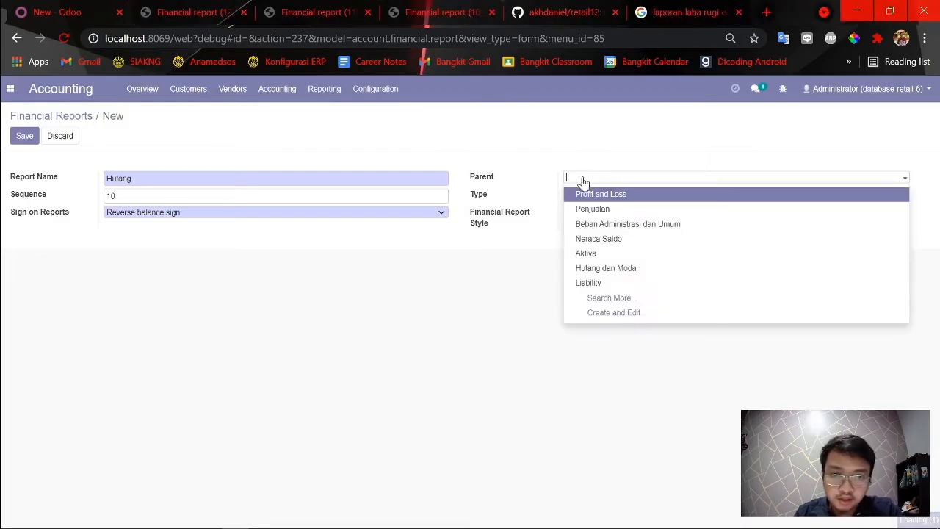
left_click(617, 240)
key("alt+Tab")
key("alt+Tab")
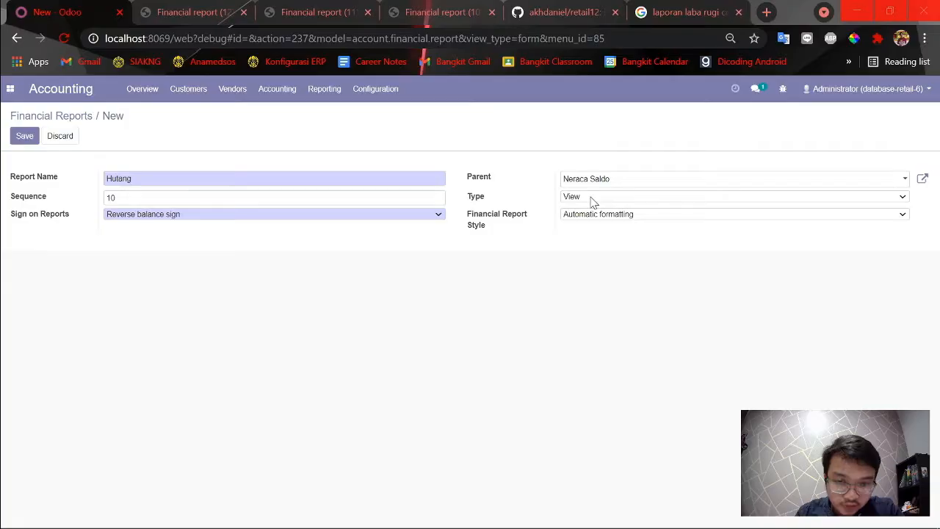
left_click(592, 180)
left_click(621, 276)
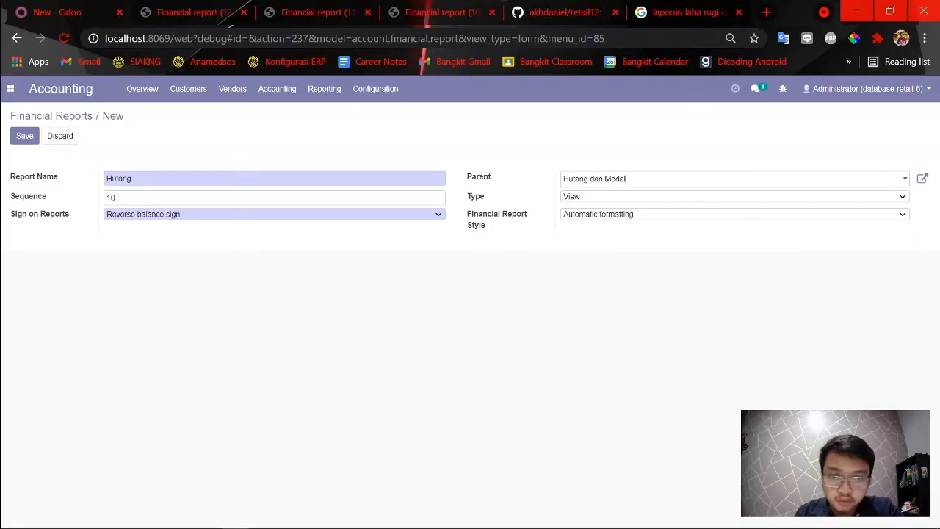
left_click(17, 136)
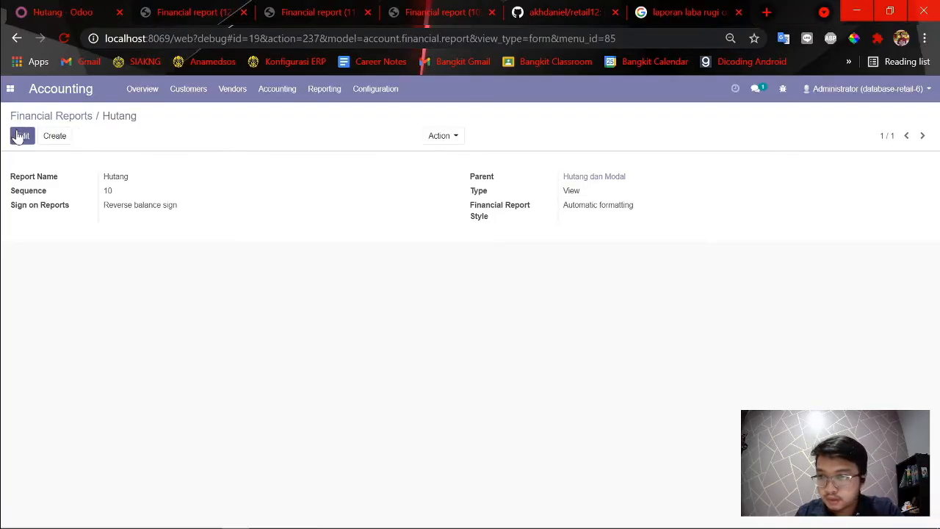
- Create a new financial report named Hutang Lancar, based on row 19 of the CSV
left_click(59, 141)
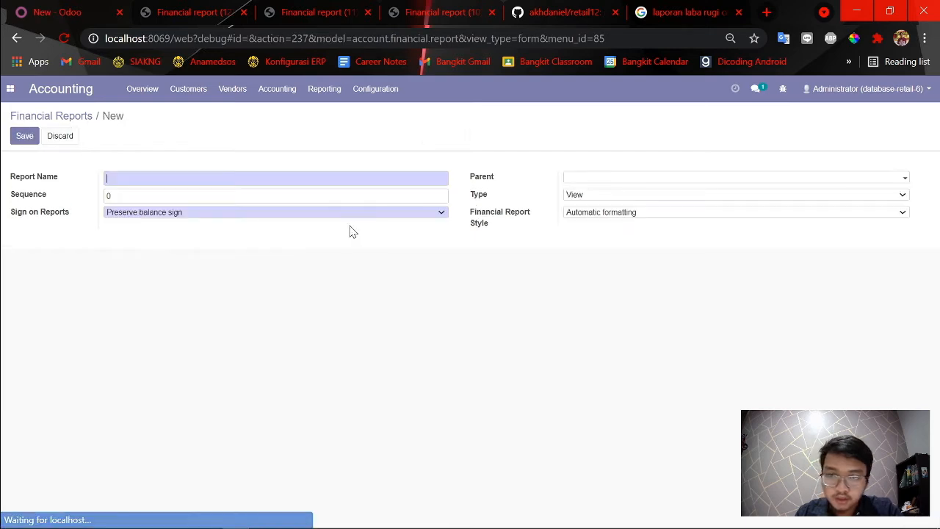
key("alt+Tab")
scroll(709, 445, "left", 5)
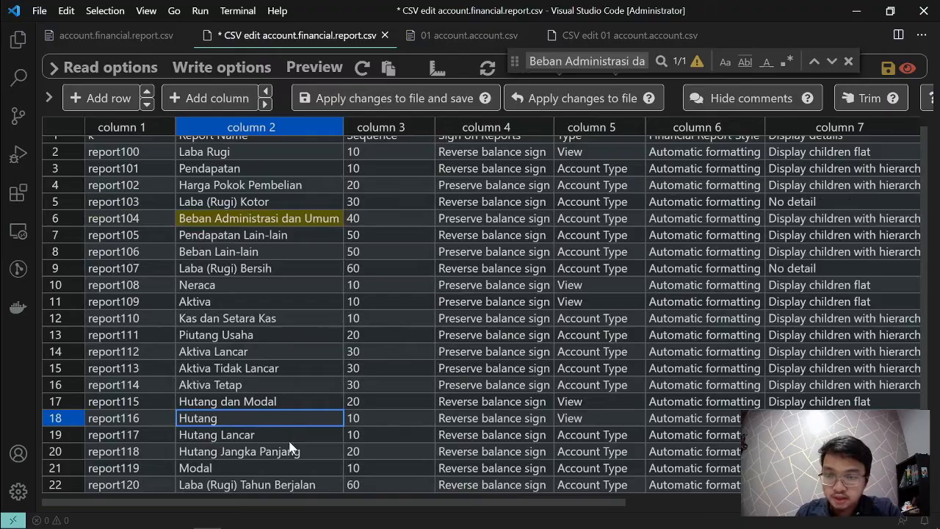
left_click(290, 440)
key("alt+Tab")
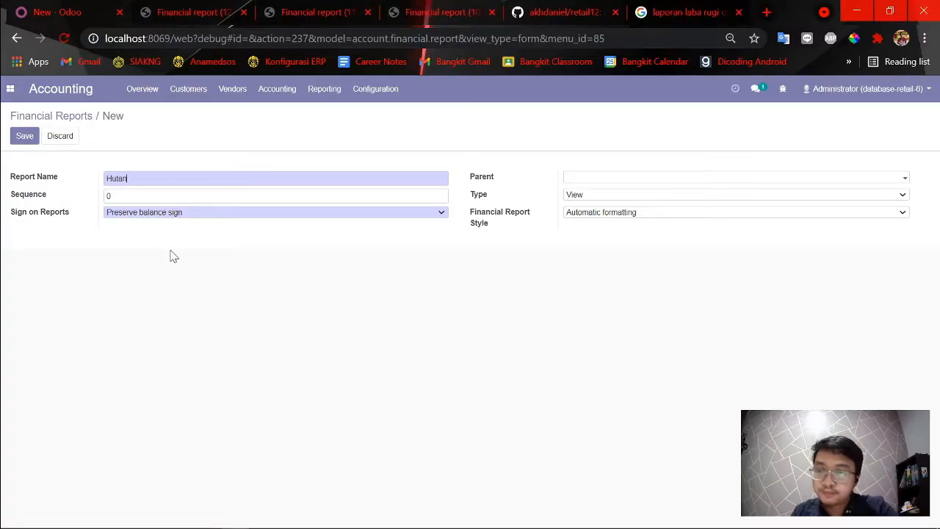
type("Hutang Lancar")
- Set the Hutang Lancar report's sequence to 10 and its sign on reports to Reverse balance sign, as in the CSV
key("alt+Tab")
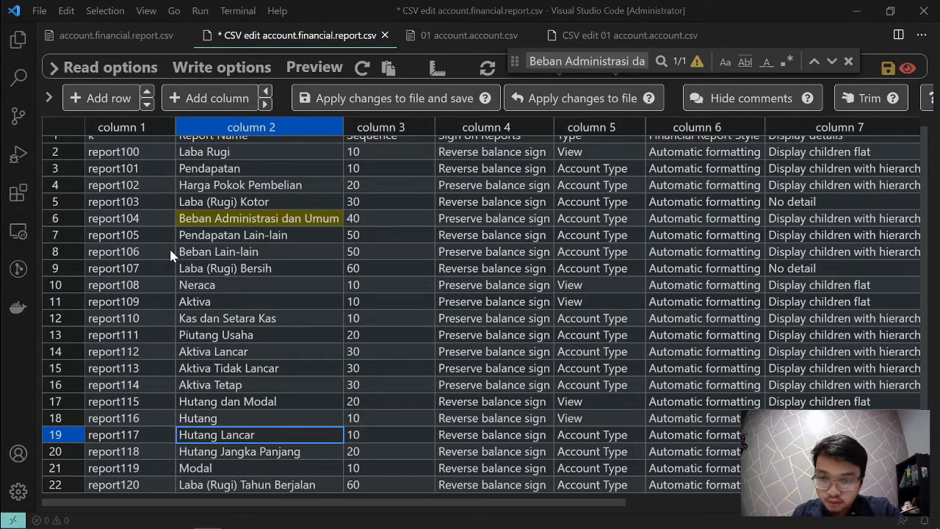
key("alt+Tab")
type("10")
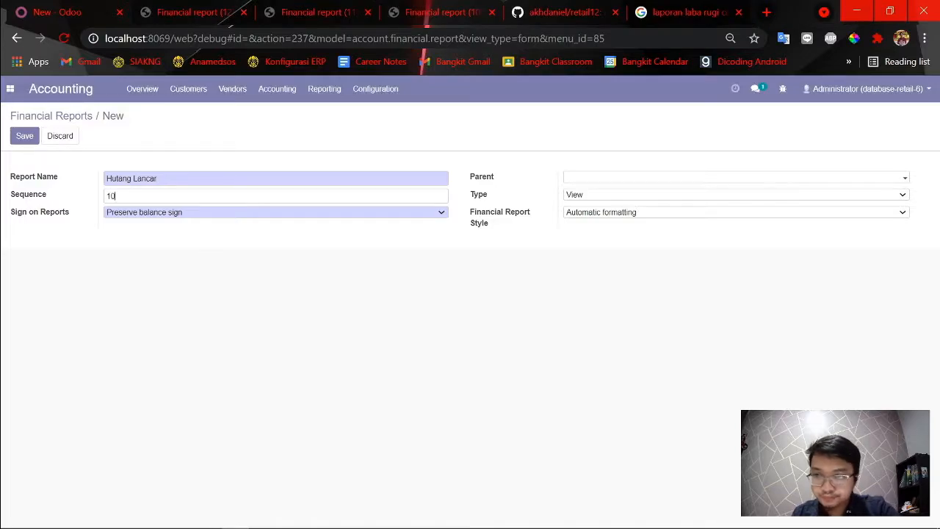
key("alt+Tab")
key("alt+Tab")
left_click(179, 214)
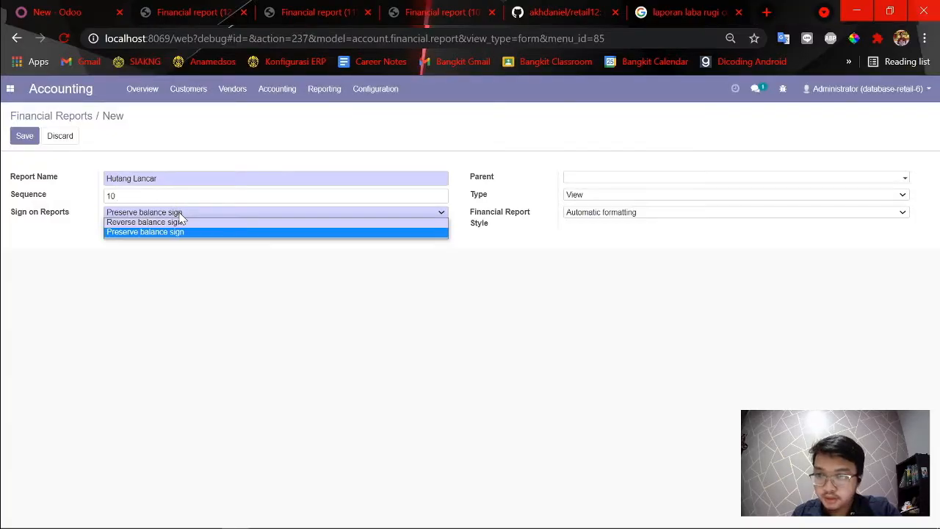
left_click(173, 232)
- Check row 19 of the CSV and set the Hutang Lancar report's parent to Hutang dan Modal
key("alt+Tab")
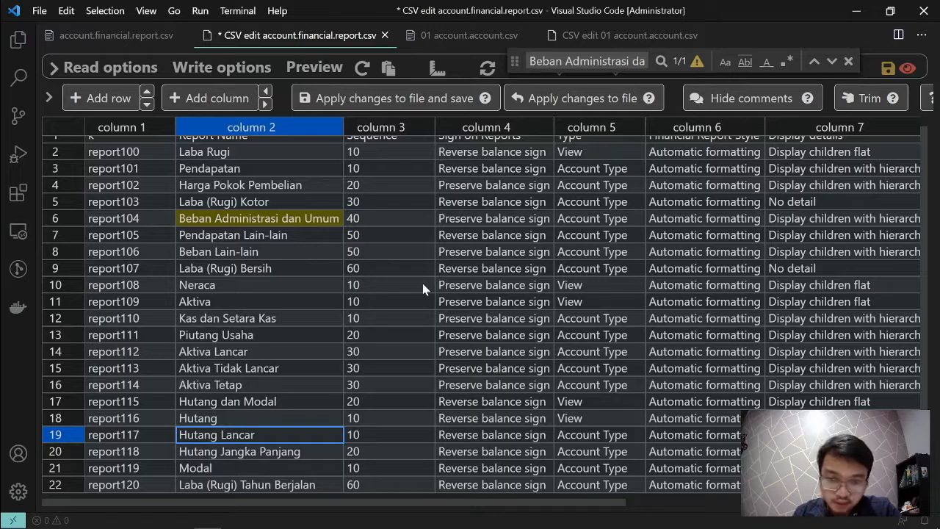
scroll(389, 437, "right", 5)
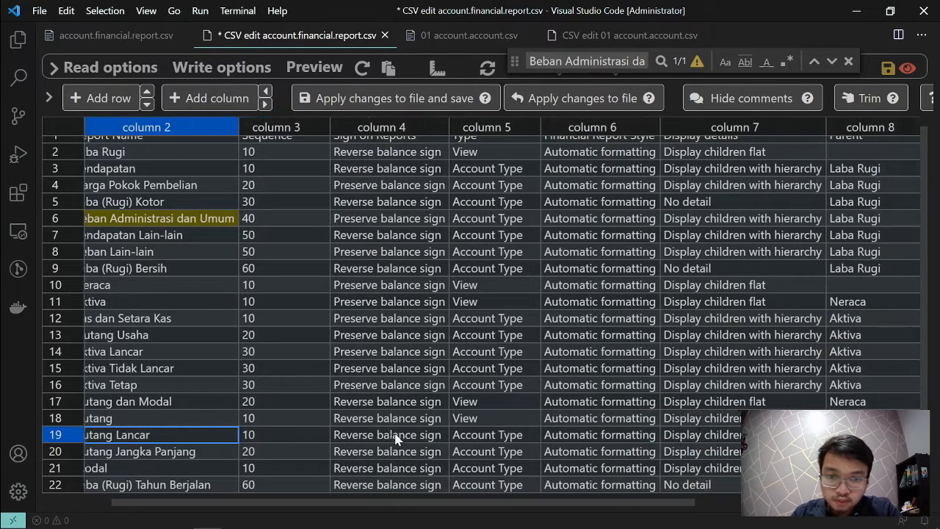
key("alt+Tab")
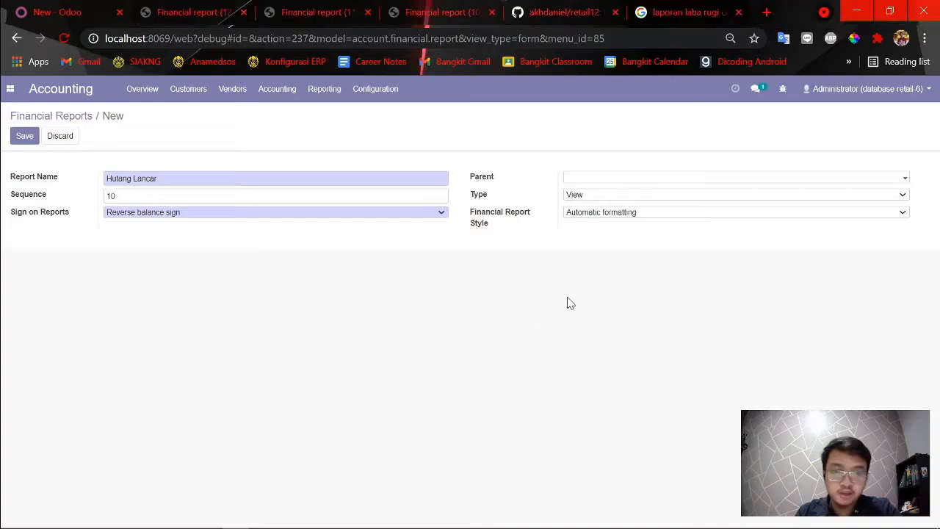
left_click(592, 213)
left_click(597, 179)
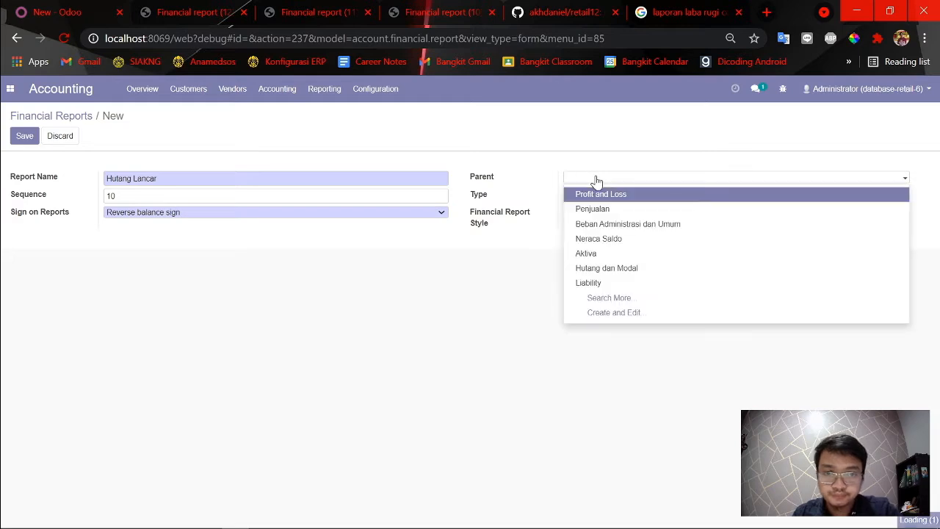
left_click(620, 275)
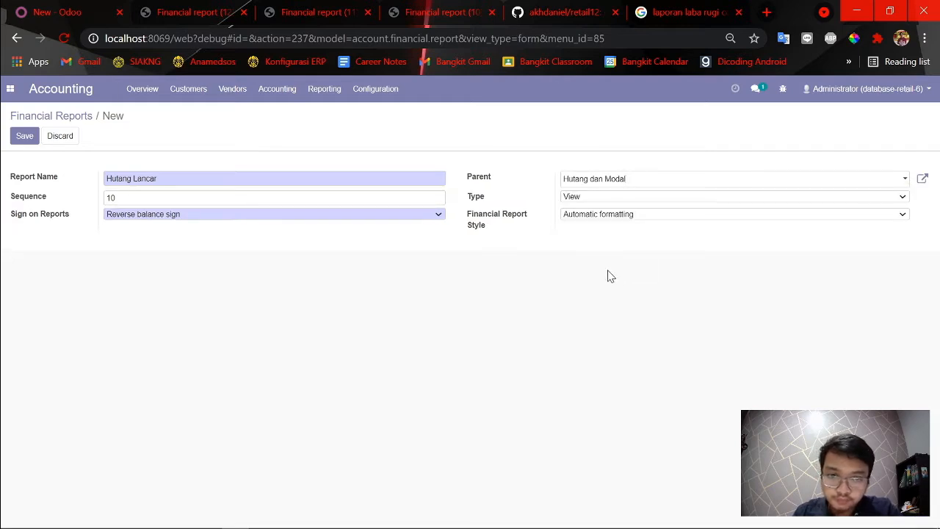
- Recheck the parent in row 19 of the CSV and set the Hutang Lancar report's parent to Hutang from the full report list
key("alt+Tab")
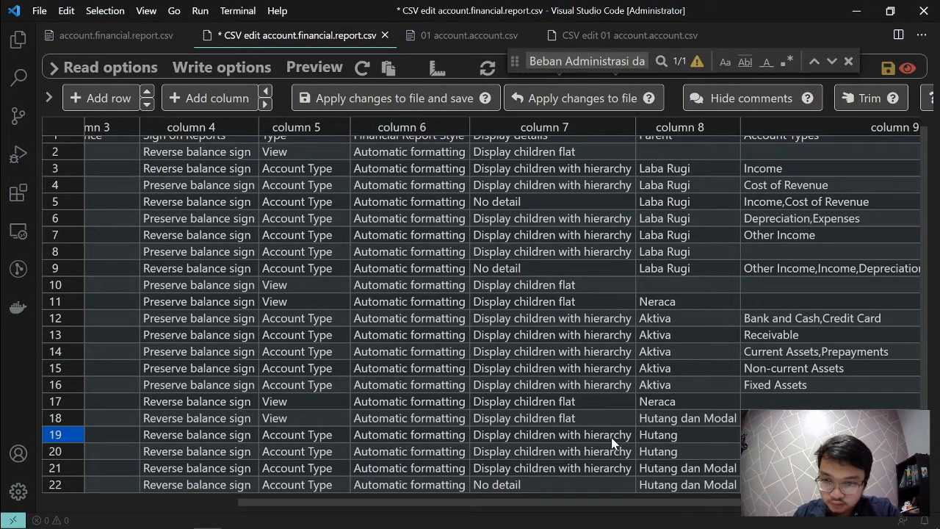
scroll(611, 437, "left", 5)
scroll(611, 437, "right", 5)
key("alt+Tab")
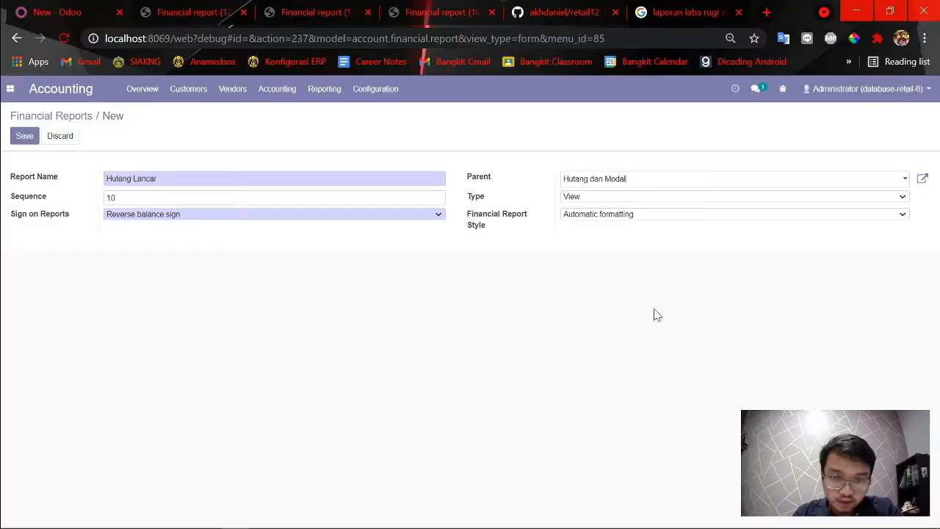
left_click(650, 180)
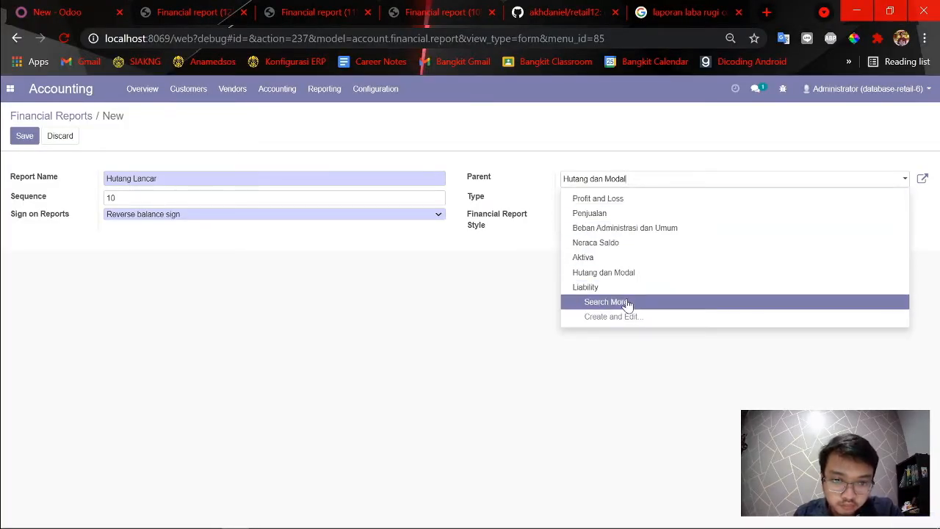
key("Escape")
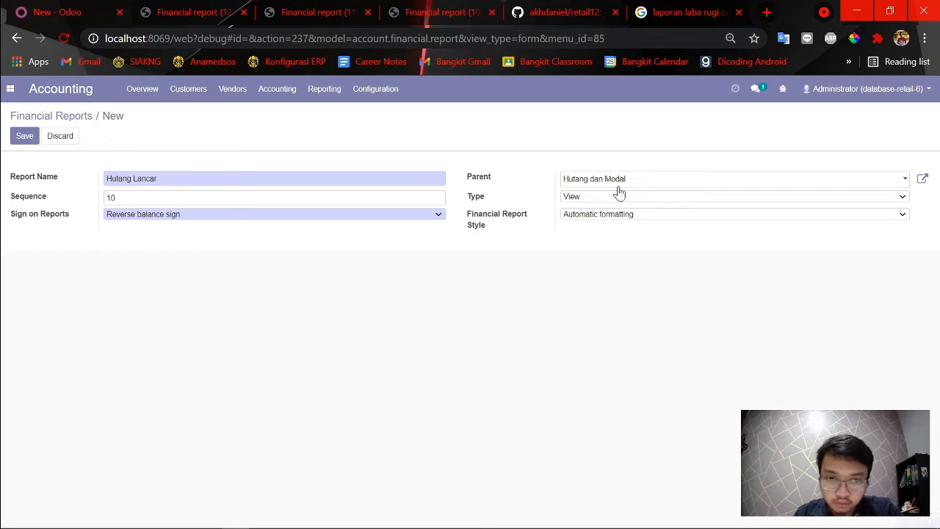
scroll(278, 332, "down", 1)
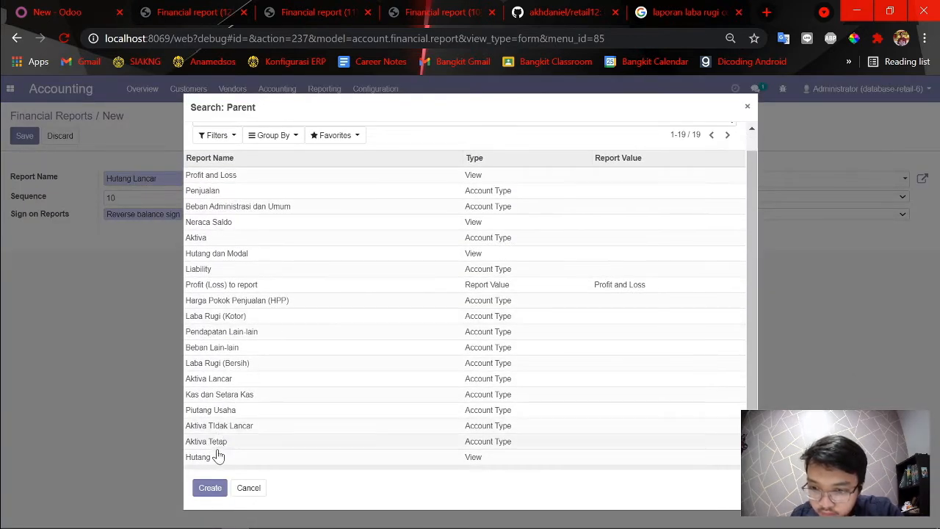
left_click(216, 461)
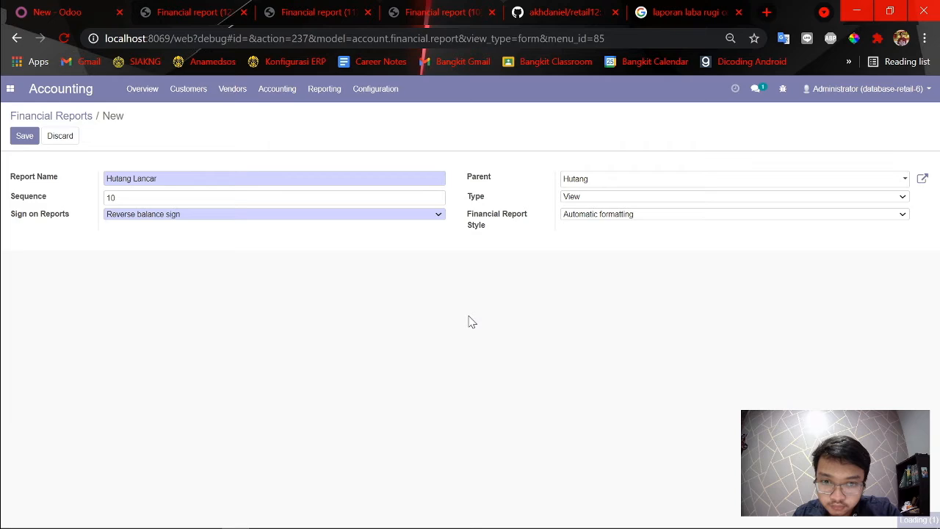
- Set the Hutang Lancar report's type to Account Type and check its display details and account types in row 19 of the CSV
left_click(587, 216)
left_click(588, 213)
left_click(593, 196)
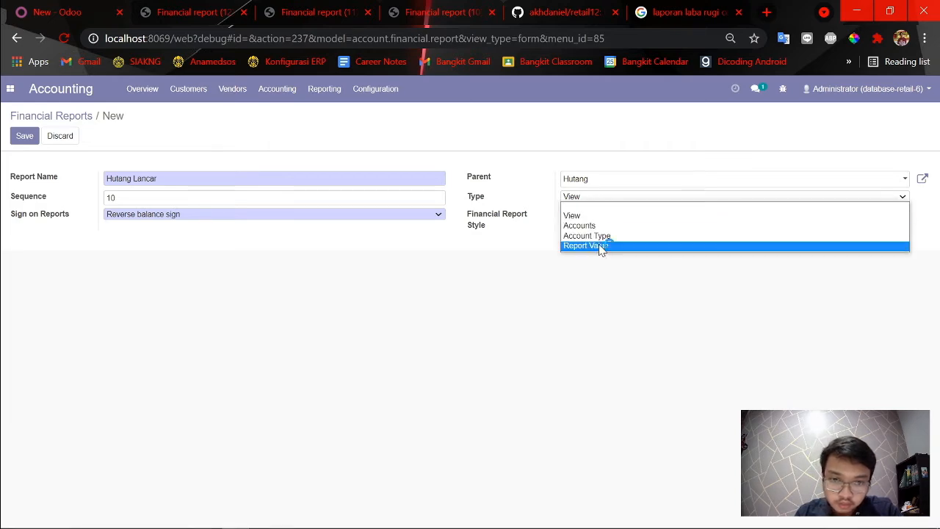
left_click(603, 245)
key("alt+Tab")
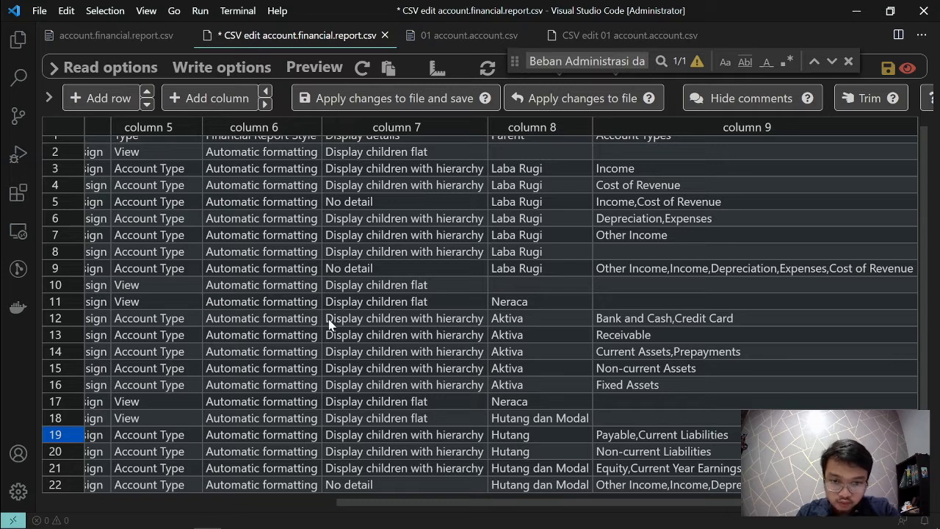
scroll(456, 423, "left", 4)
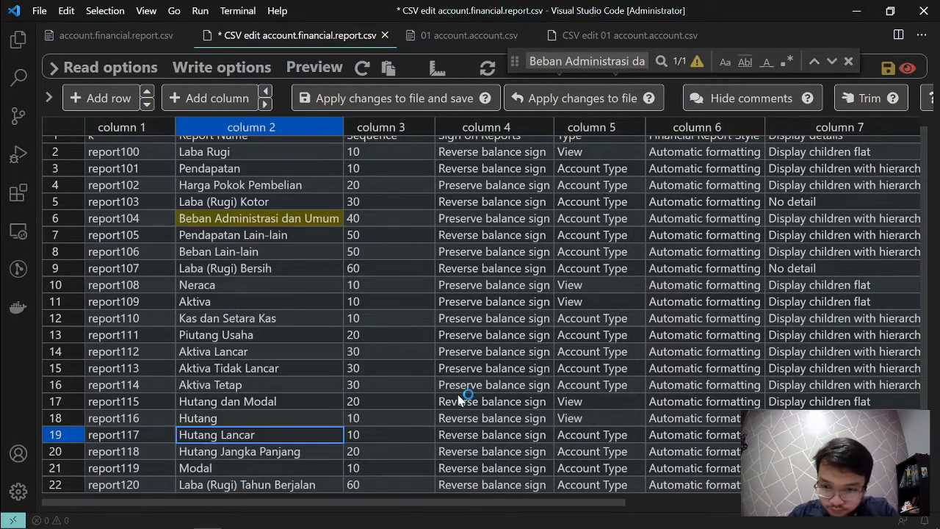
scroll(459, 404, "right", 2)
scroll(460, 397, "right", 1)
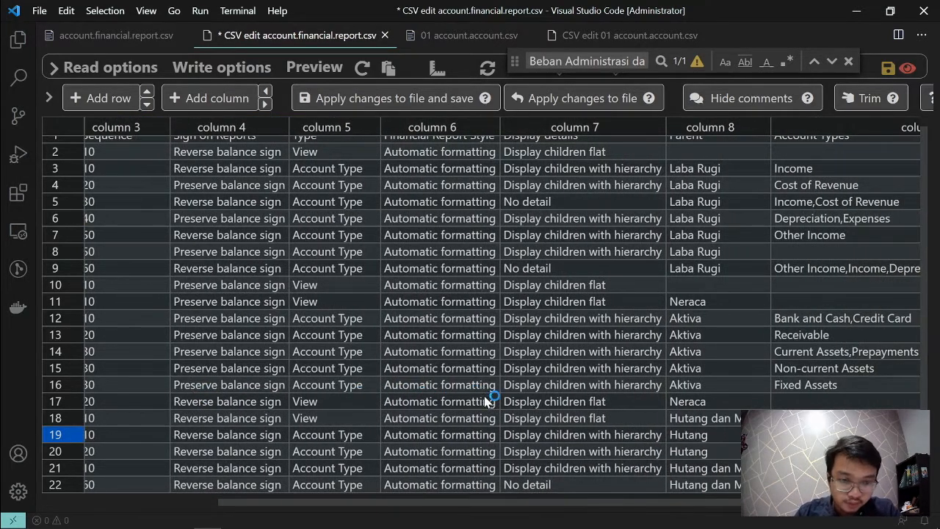
key("alt+Tab")
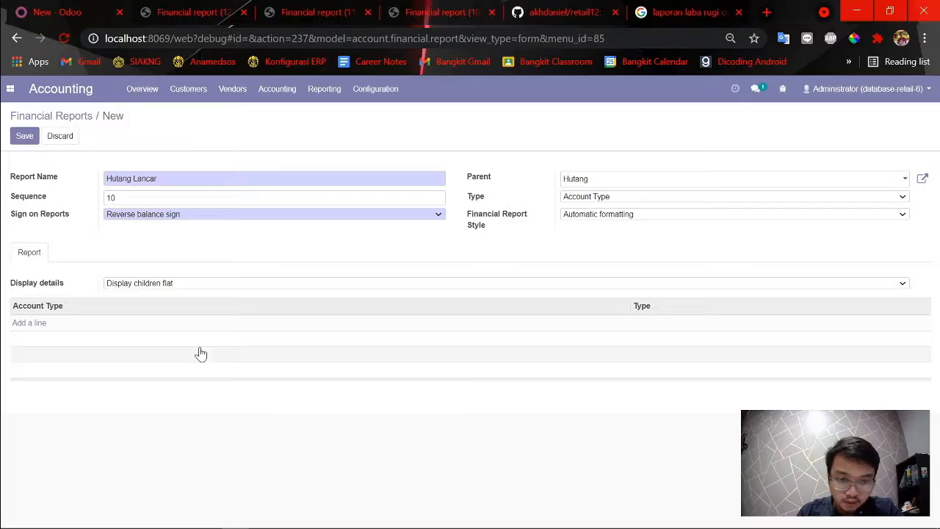
- Add the account types Payable and Current Liabilities to the Hutang Lancar report and save it
left_click(33, 323)
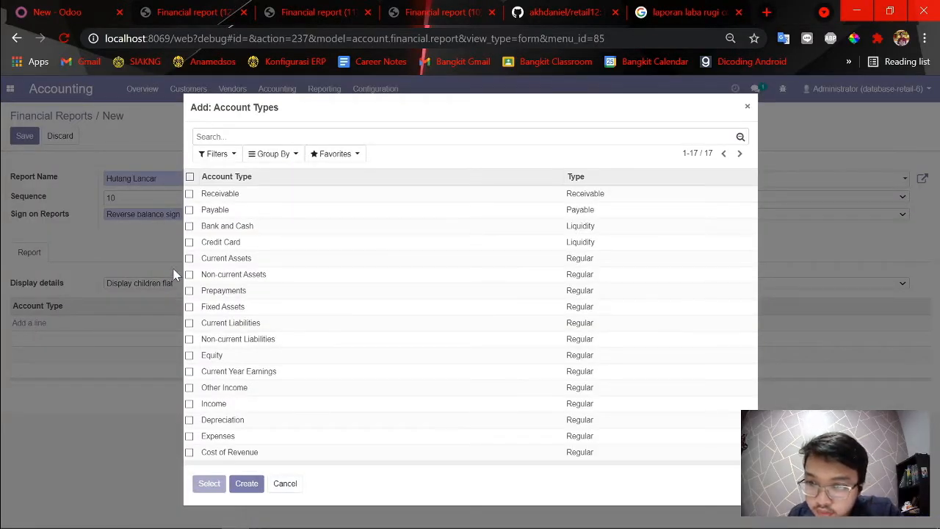
left_click(215, 211)
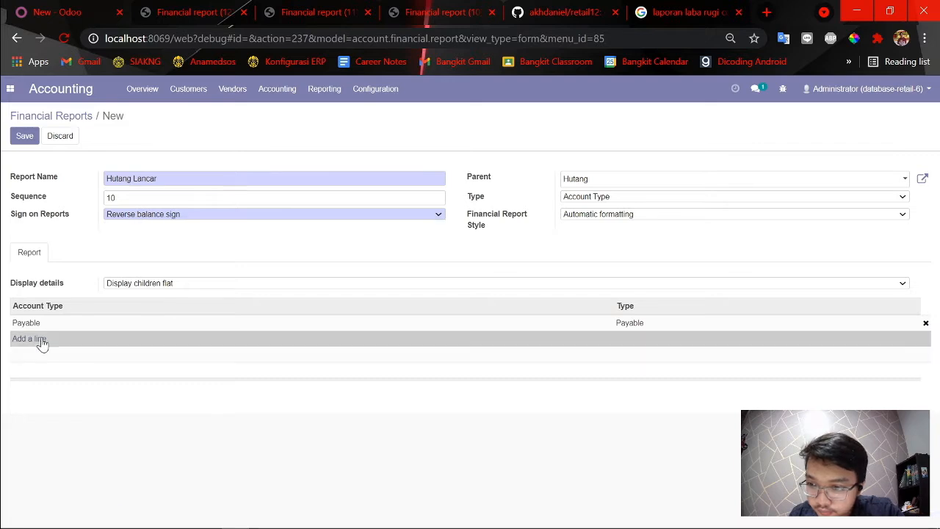
left_click(41, 338)
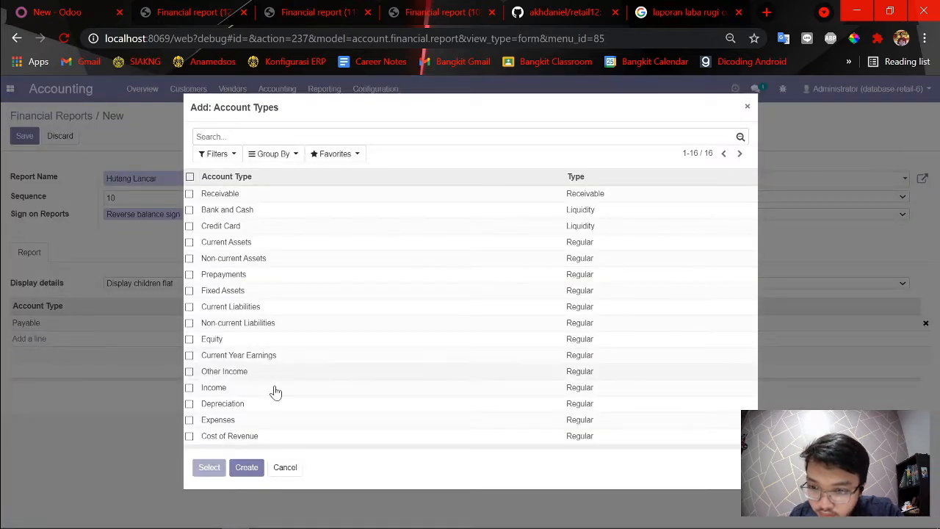
left_click(222, 307)
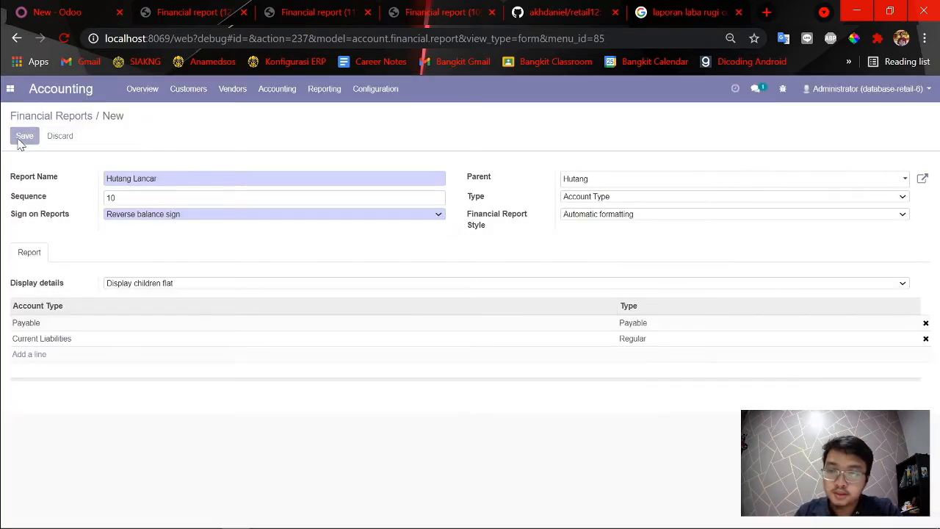
left_click(22, 137)
- Return to the financial reports list and expand the Hutang group to review the report hierarchy
left_click(29, 117)
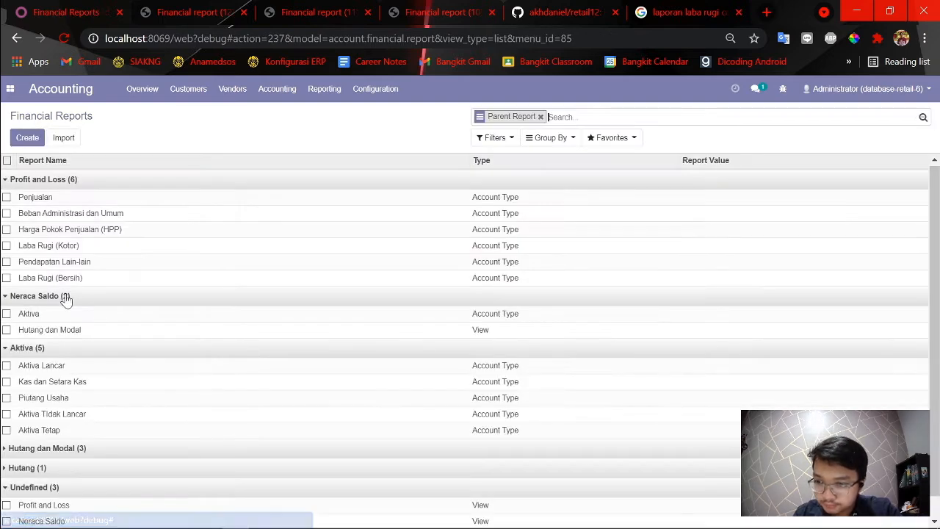
left_click(7, 447)
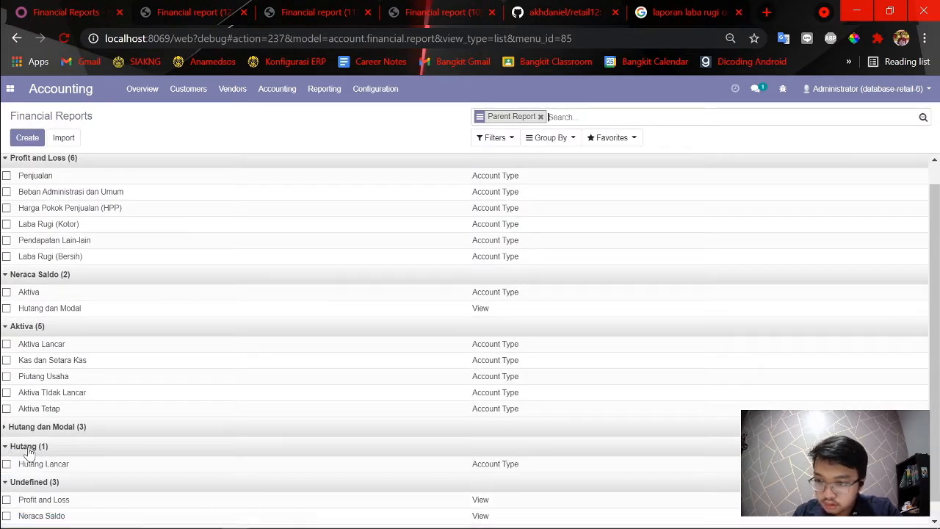
scroll(26, 439, "down", 1)
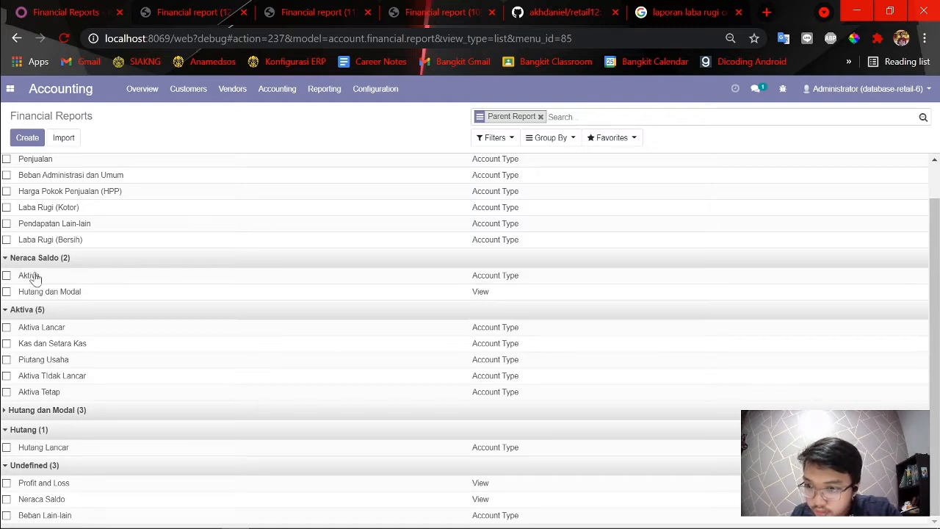
- Expand the Hutang dan Modal group and create a financial report named Hutang Jangka Panjang from row 20 of the CSV
left_click(30, 410)
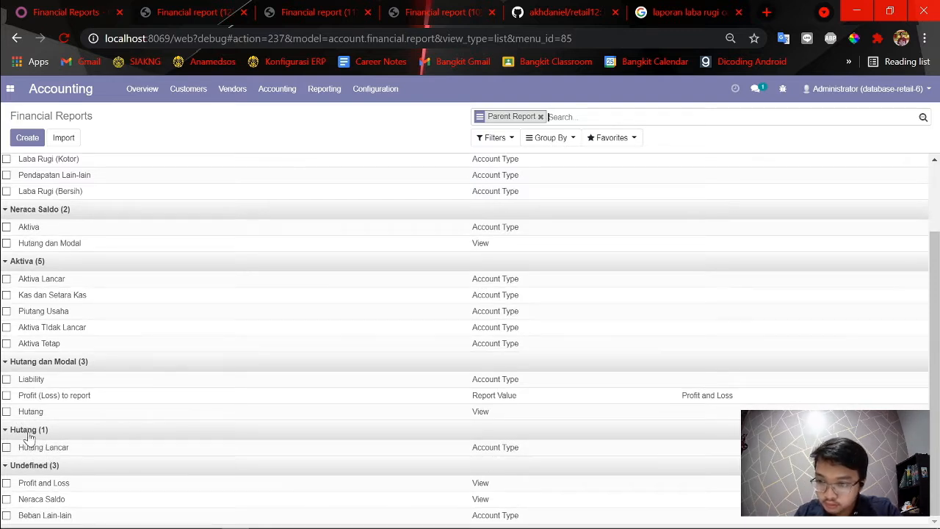
key("alt+Tab")
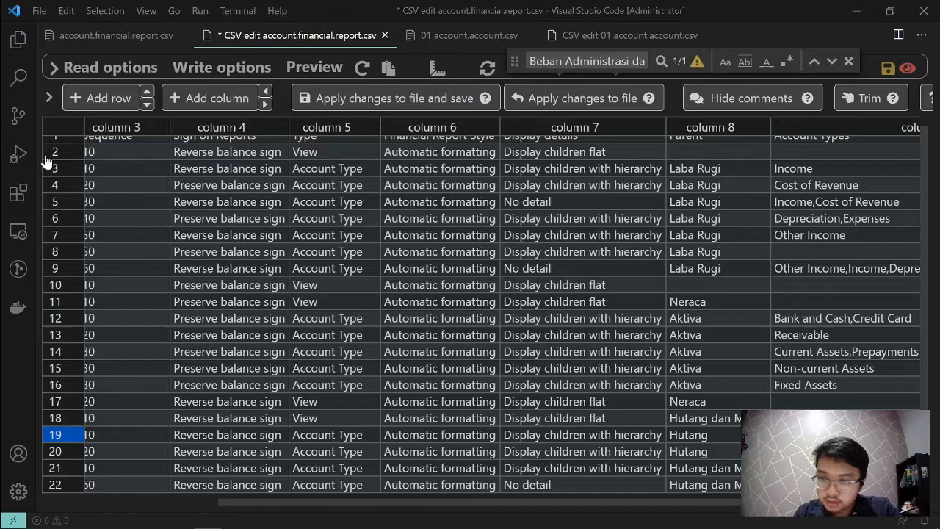
scroll(219, 413, "left", 5)
left_click(246, 450)
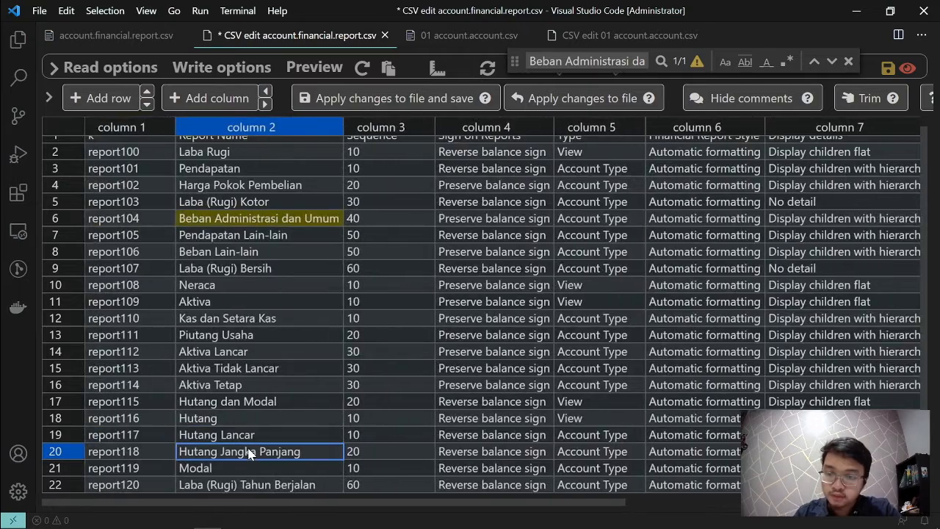
key("ctrl+c")
key("alt+Tab")
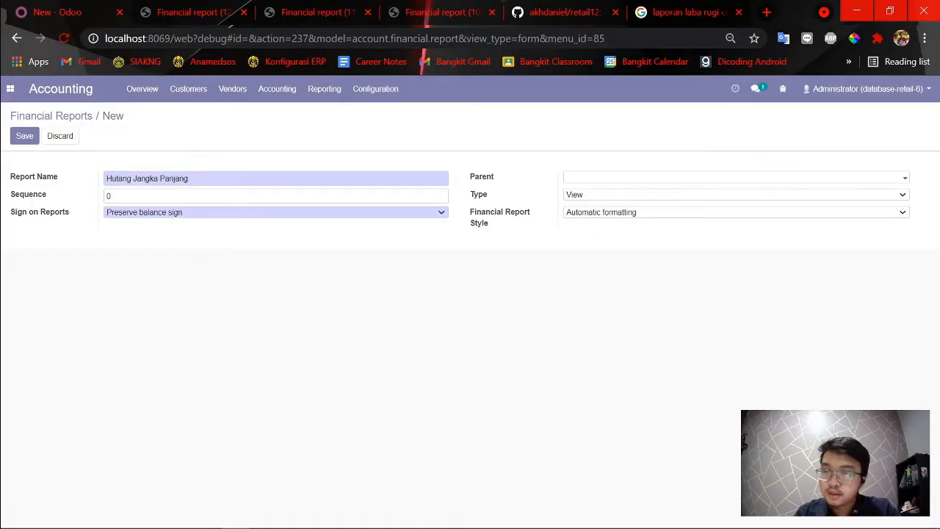
- Set the Hutang Jangka Panjang report's sequence to 20 and check its remaining settings in row 20 of the CSV
key("alt+Tab")
key("alt+Tab")
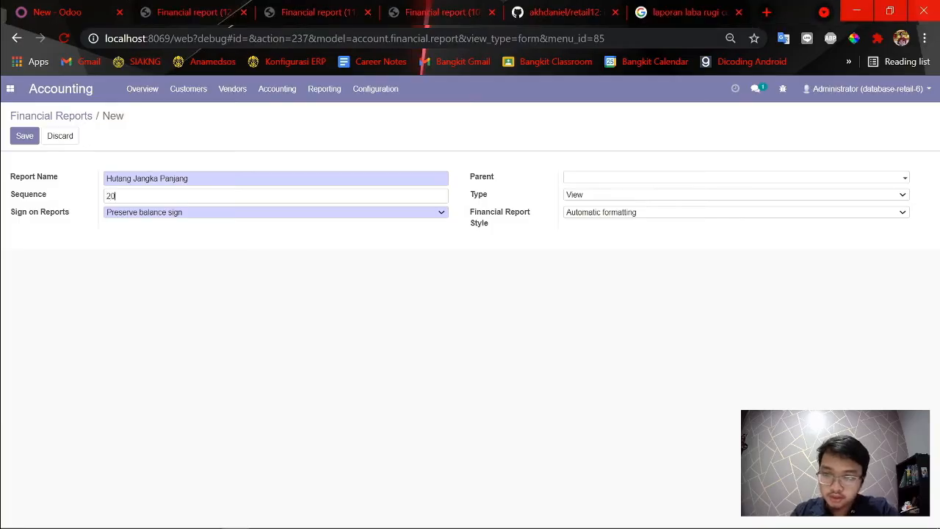
key("alt+Tab")
scroll(593, 462, "right", 4)
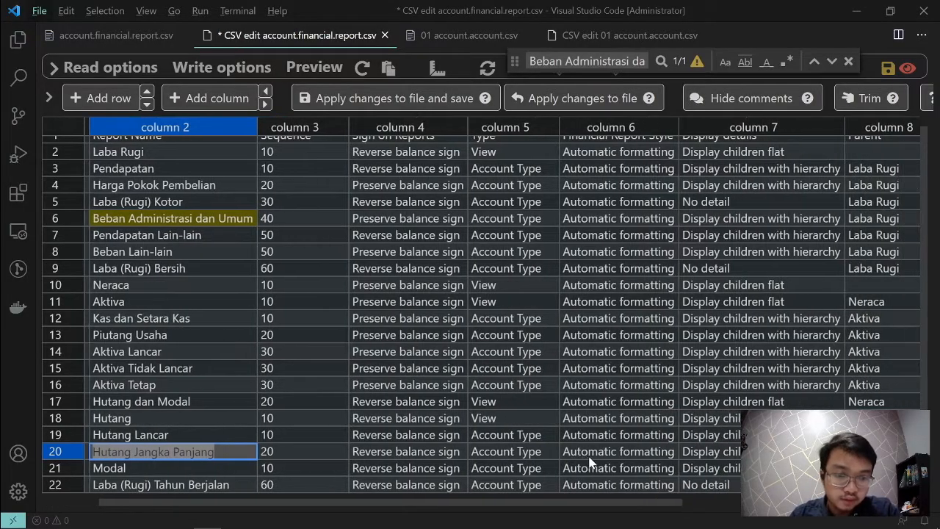
key("alt+Tab")
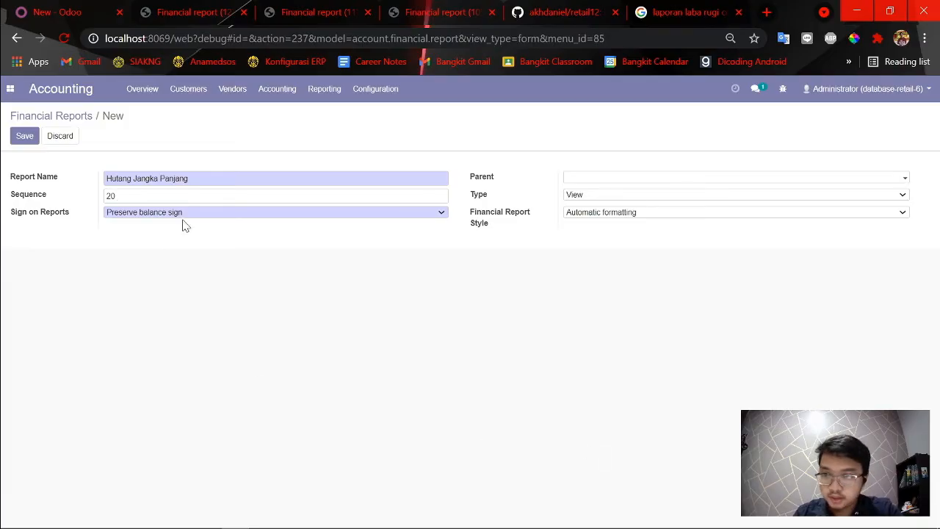
- Set the Hutang Jangka Panjang report's parent to Hutang and its type to Account Type
left_click(612, 180)
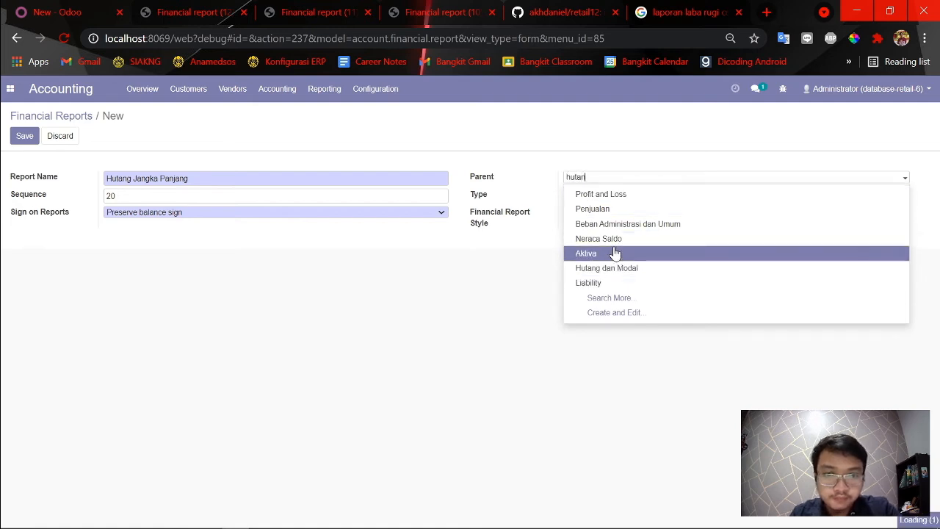
type("hutan")
left_click(645, 210)
left_click(621, 197)
left_click(610, 235)
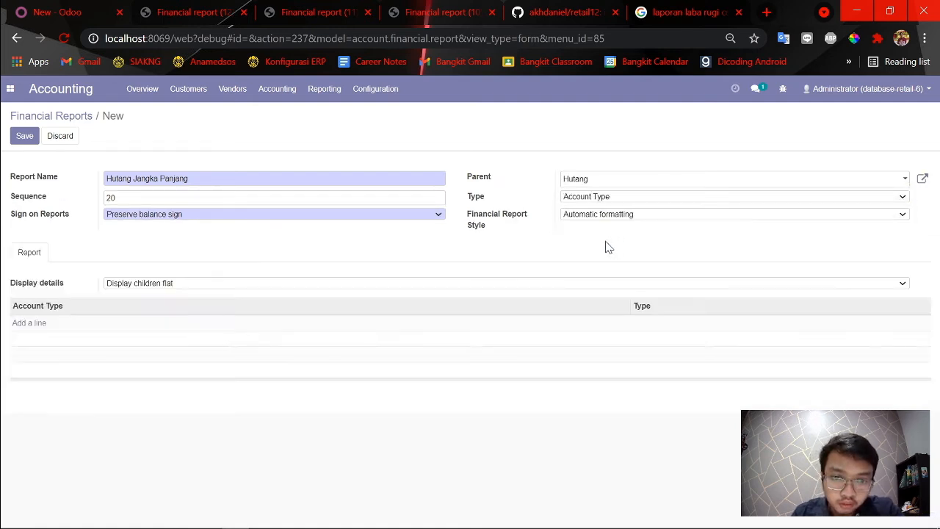
- Add the account type Non-current Liabilities from row 20 of the CSV and set the display details to Display children with hierarchy
left_click(221, 286)
left_click(27, 324)
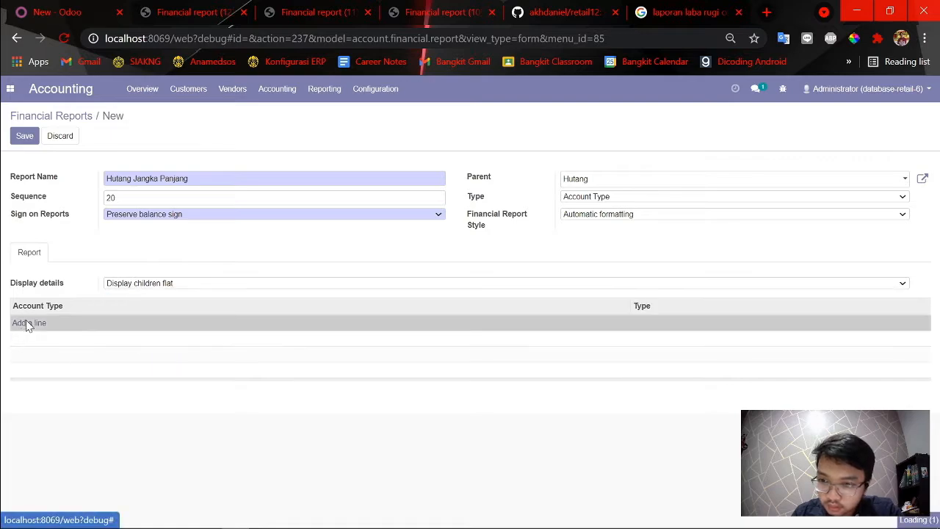
key("alt+Tab")
scroll(482, 311, "right", 5)
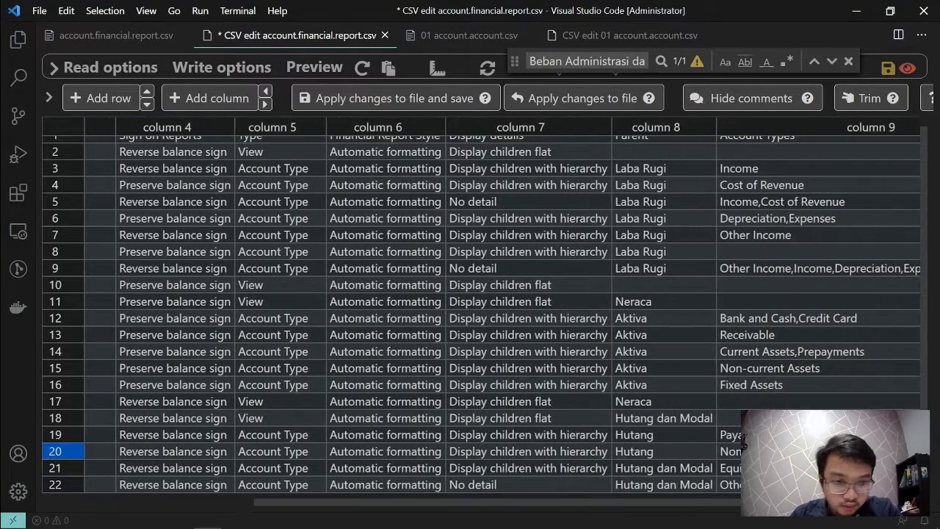
key("alt+Tab")
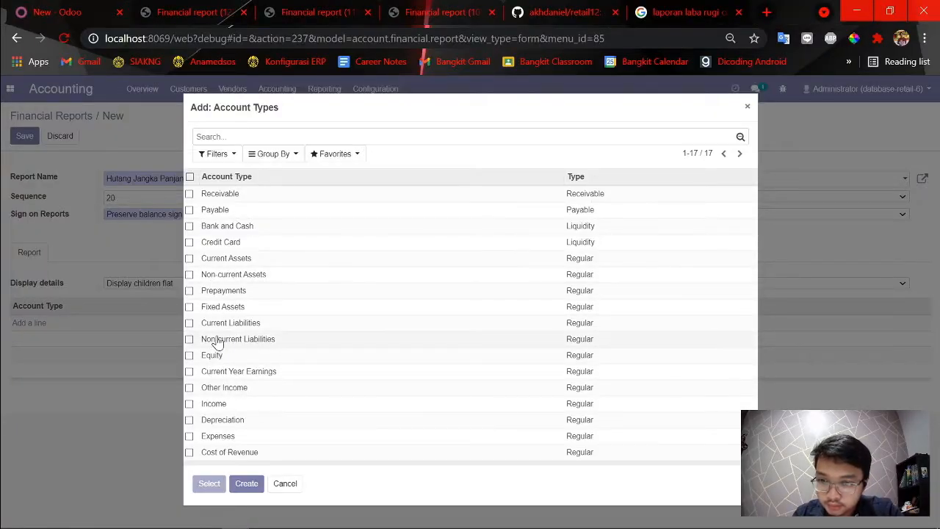
left_click(218, 341)
left_click(152, 285)
left_click(154, 323)
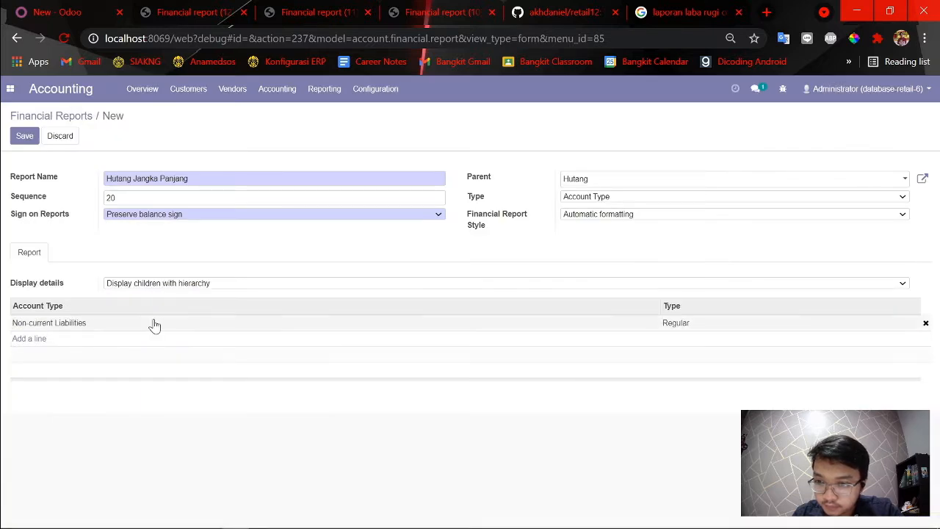
- Set the Hutang Jangka Panjang report's sign to Reverse balance sign and save the report
left_click(176, 215)
left_click(176, 224)
left_click(25, 138)
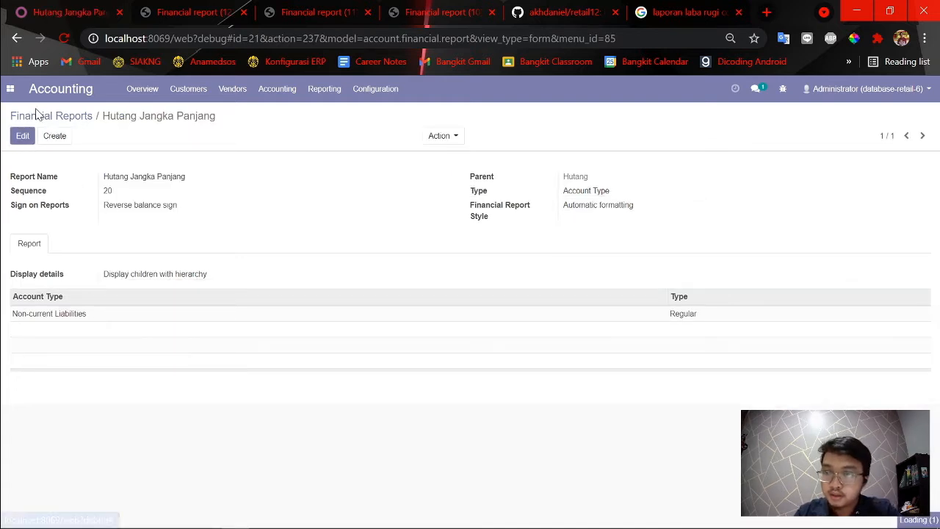
left_click(53, 138)
key("alt+Tab")
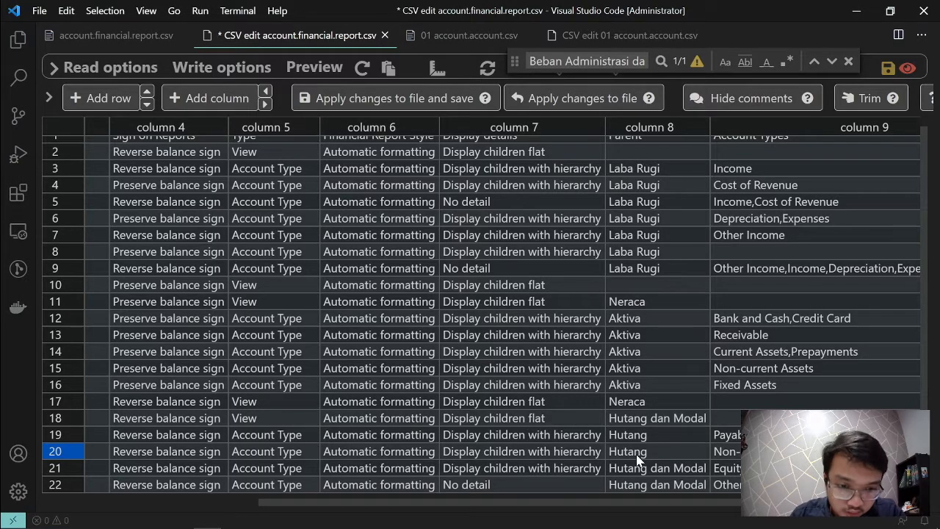
scroll(639, 468, "right", 1)
scroll(679, 487, "left", 6)
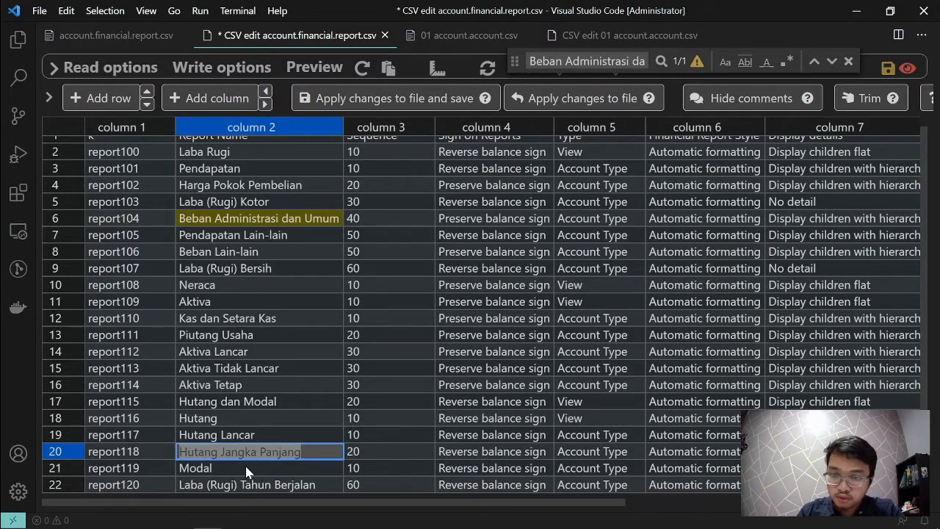
left_click(246, 472)
key("alt+Tab")
scroll(142, 345, "down", 1)
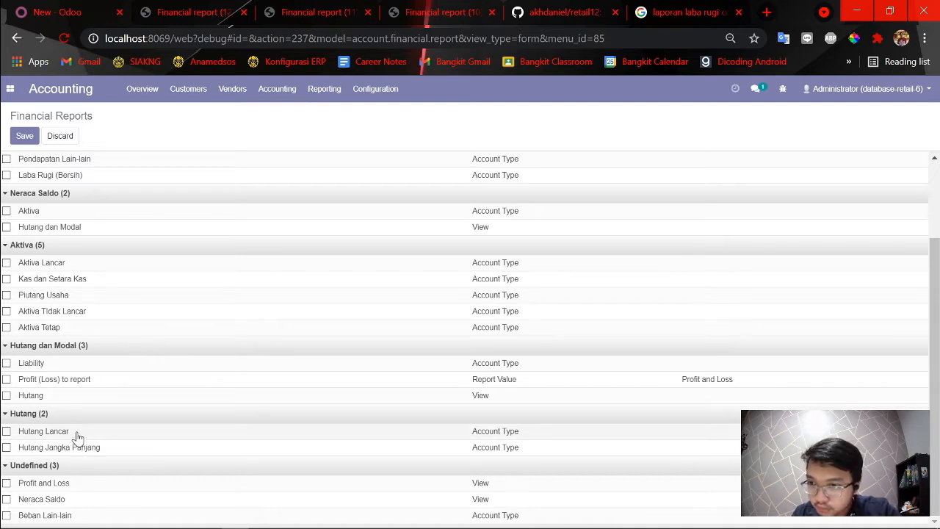
scroll(68, 434, "up", 2)
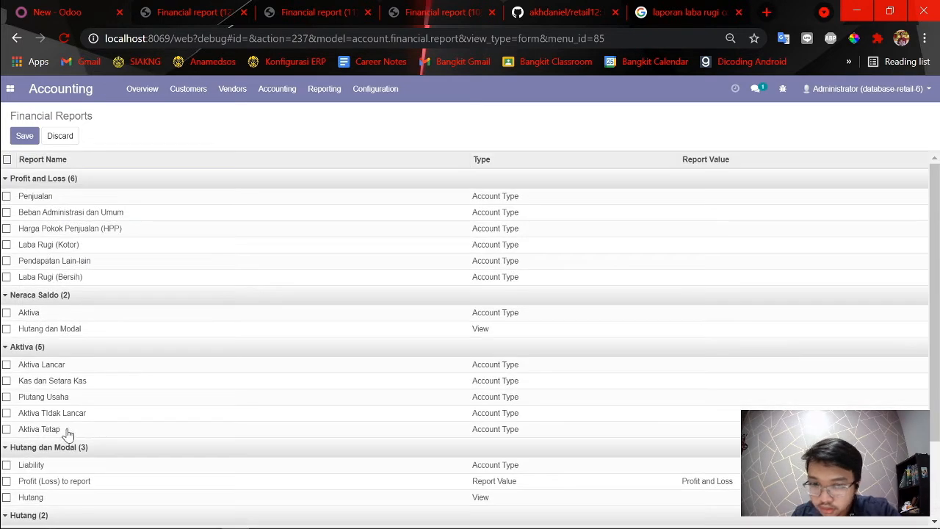
left_click(24, 136)
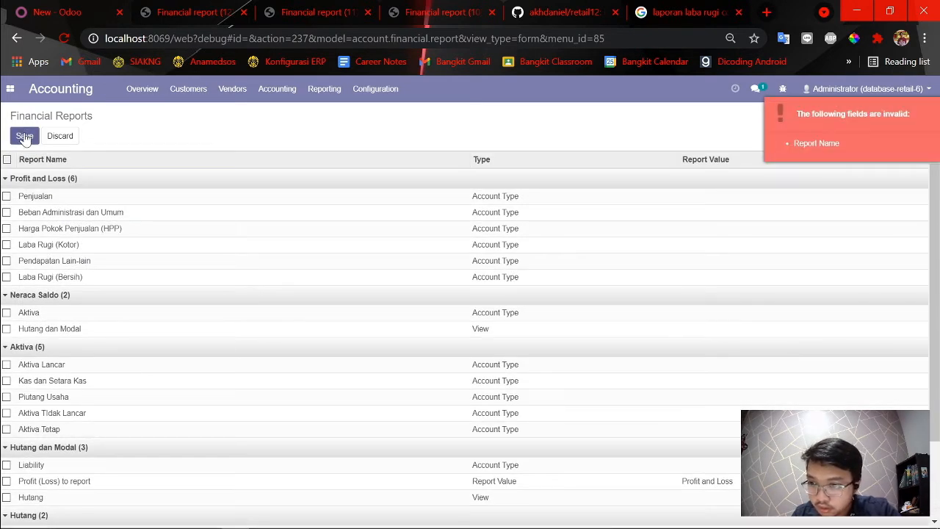
left_click(16, 39)
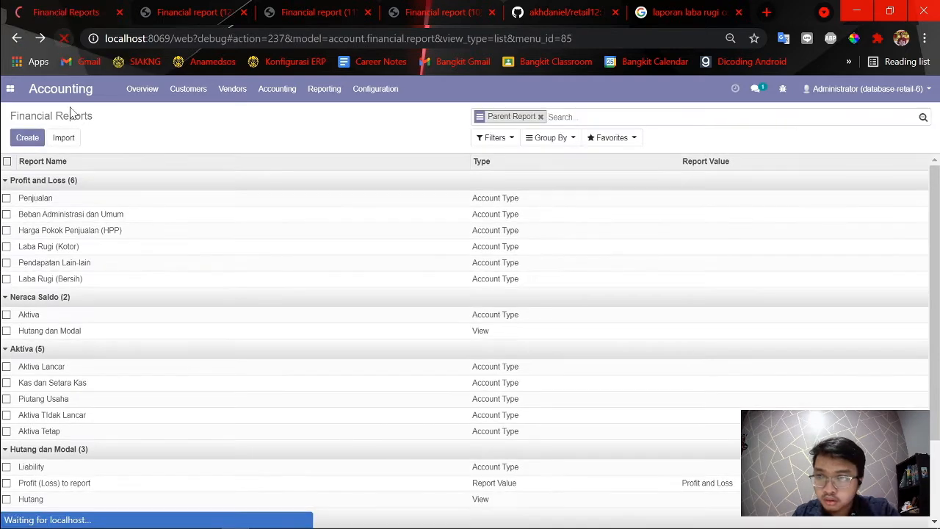
- Review the Hutang groups in the financial reports list and compare them with rows 17 to 22 of the CSV
scroll(153, 262, "down", 2)
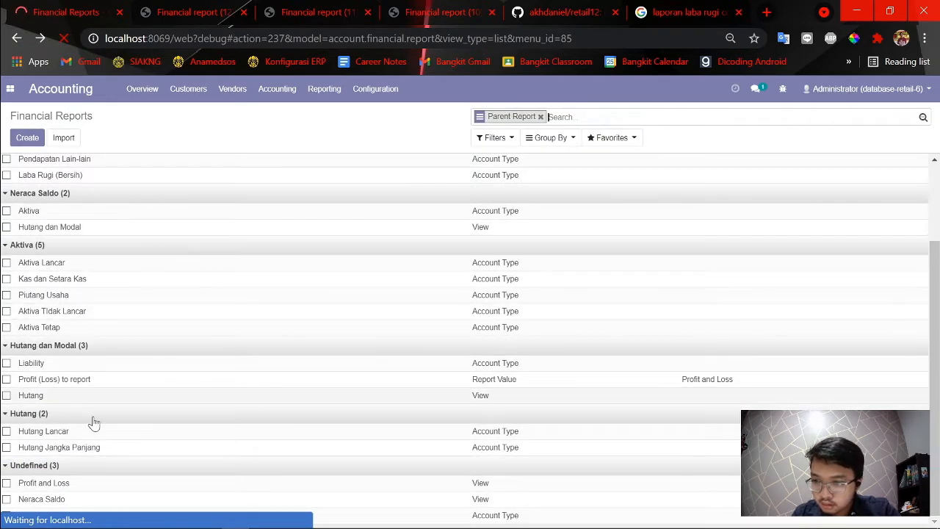
key("alt+Tab")
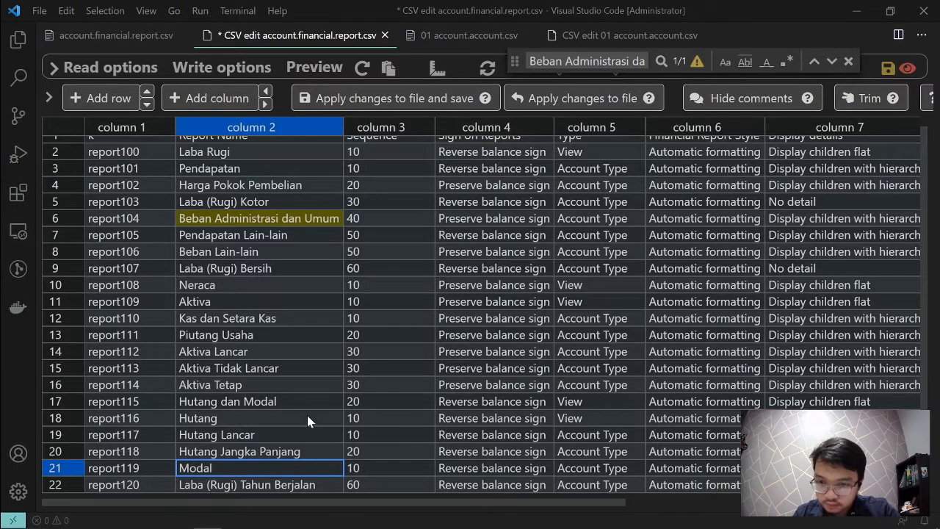
key("Up")
key("Up")
key("Up")
key("Up")
scroll(668, 450, "right", 4)
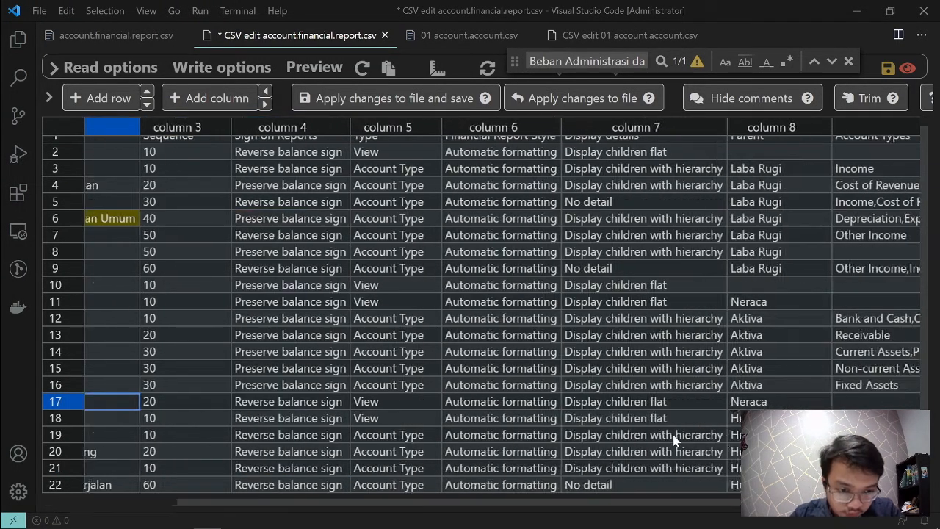
scroll(705, 474, "left", 4)
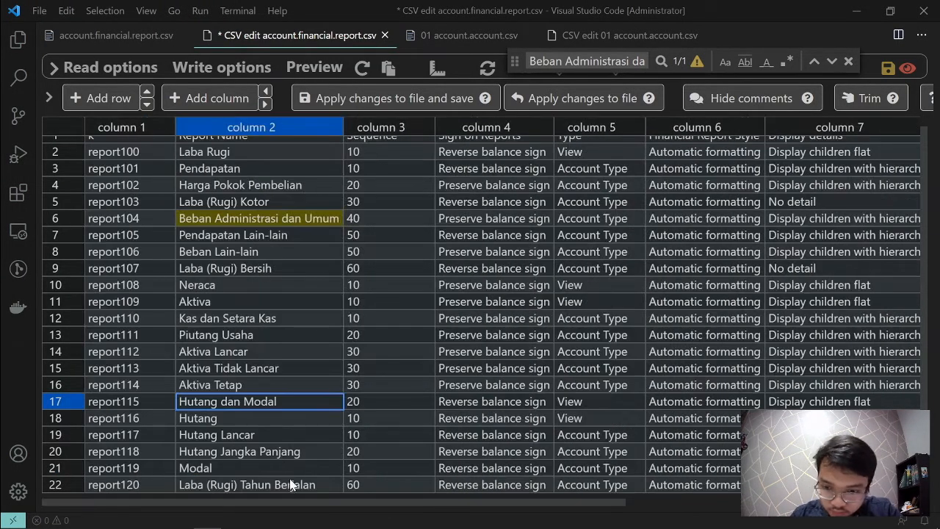
- Group the financial reports by Parent Report and expand the Hutang dan Modal group
key("alt+Tab")
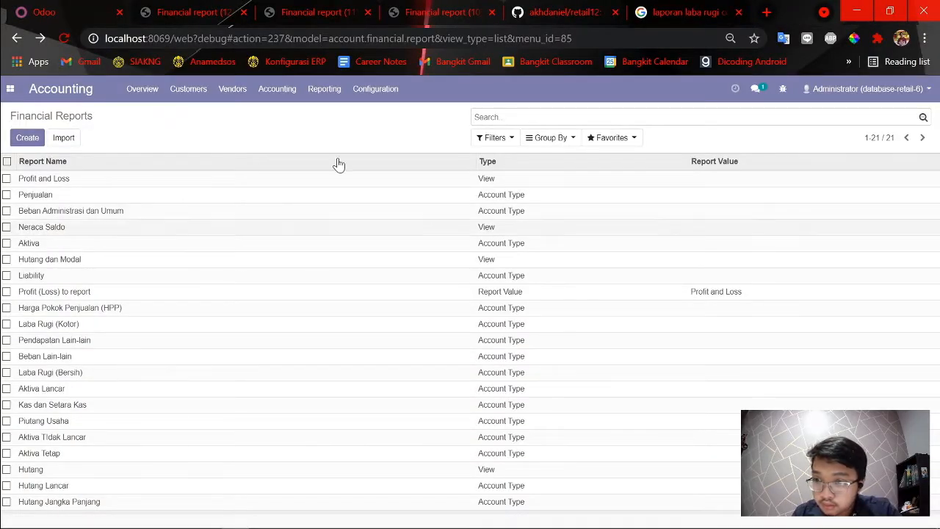
left_click(534, 138)
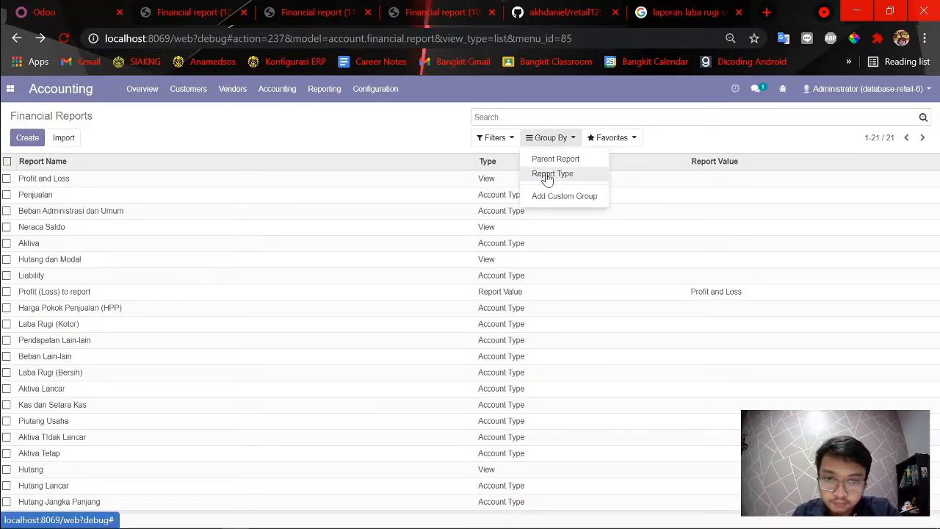
left_click(492, 138)
left_click(553, 138)
left_click(556, 160)
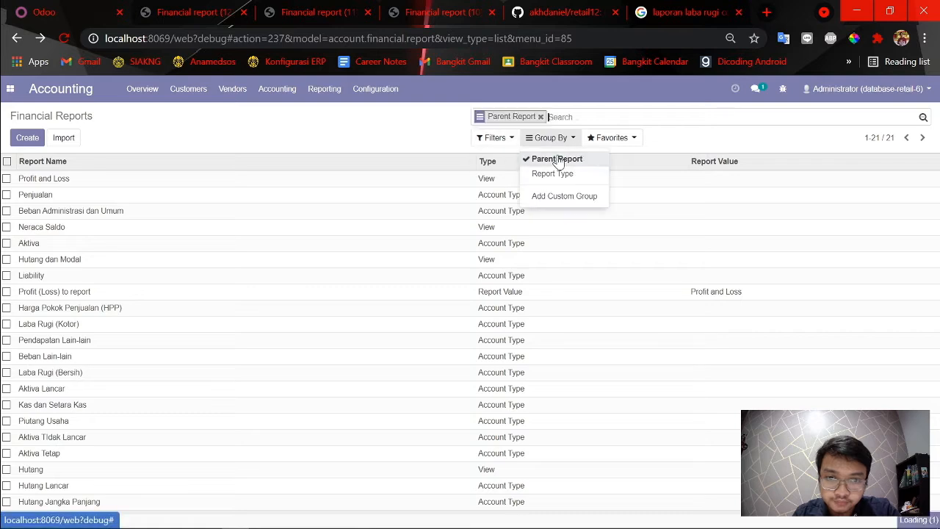
left_click(22, 240)
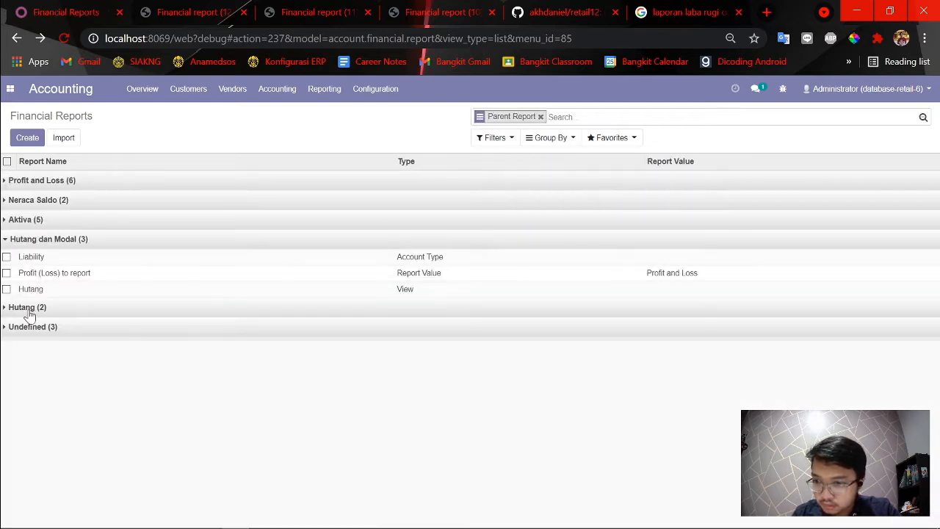
- Check the settings of the Hutang dan Modal report in row 17 of the CSV against the grouped list
key("alt+Tab")
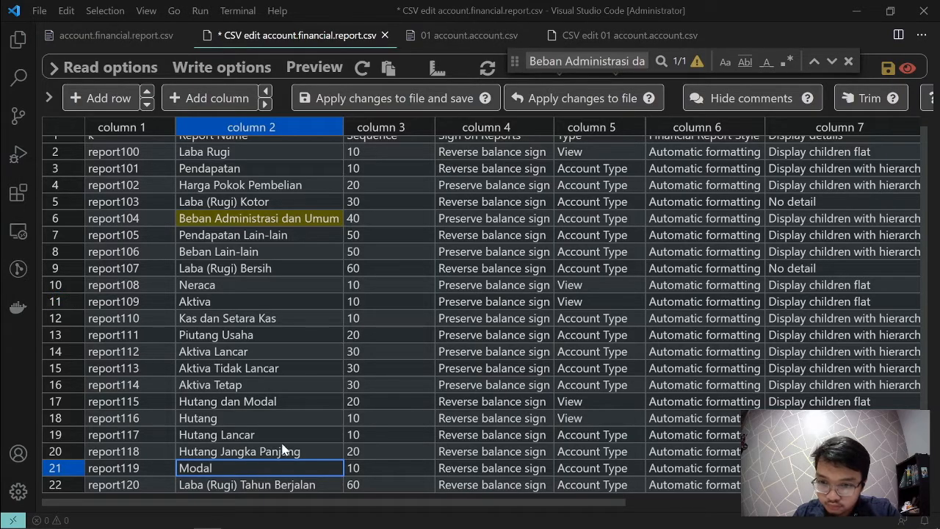
left_click(272, 404)
scroll(584, 419, "right", 5)
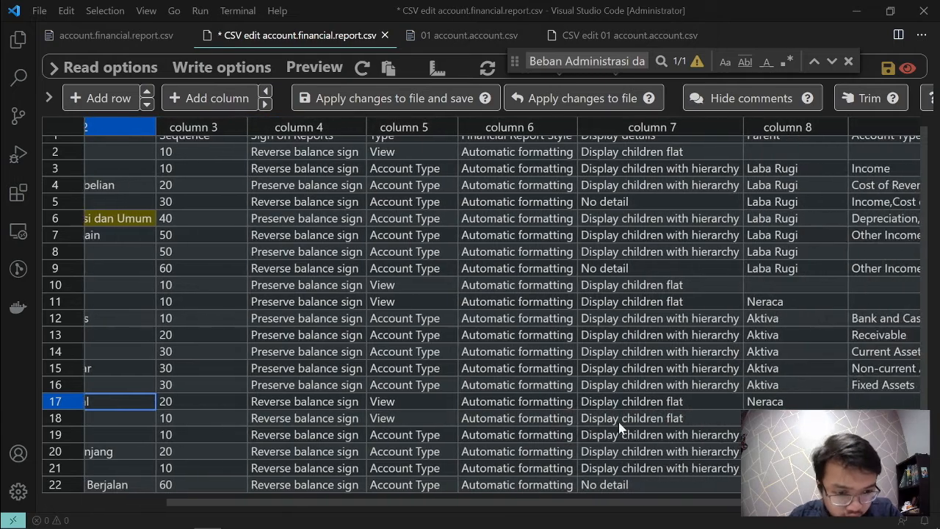
scroll(583, 420, "left", 4)
scroll(567, 455, "left", 1)
key("alt+Tab")
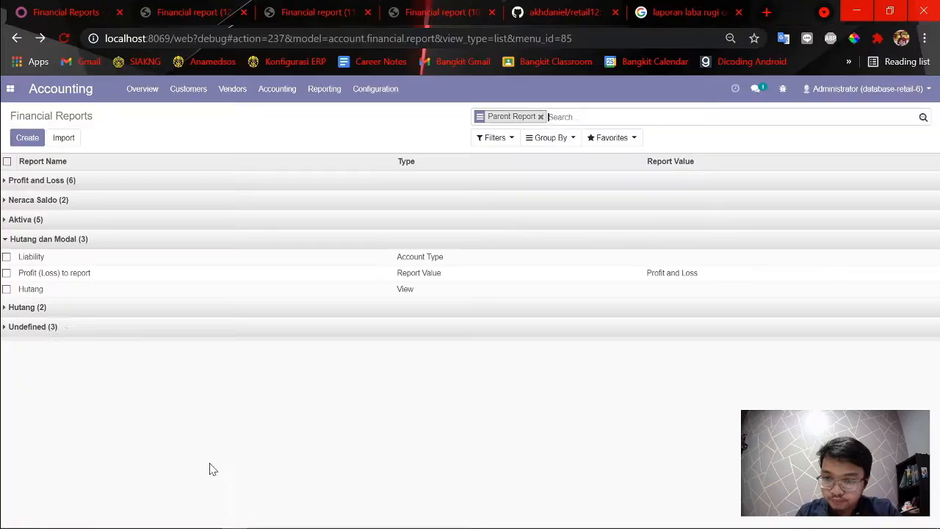
- Open the Liability report under Hutang dan Modal for editing and rename it Modal
left_click(37, 258)
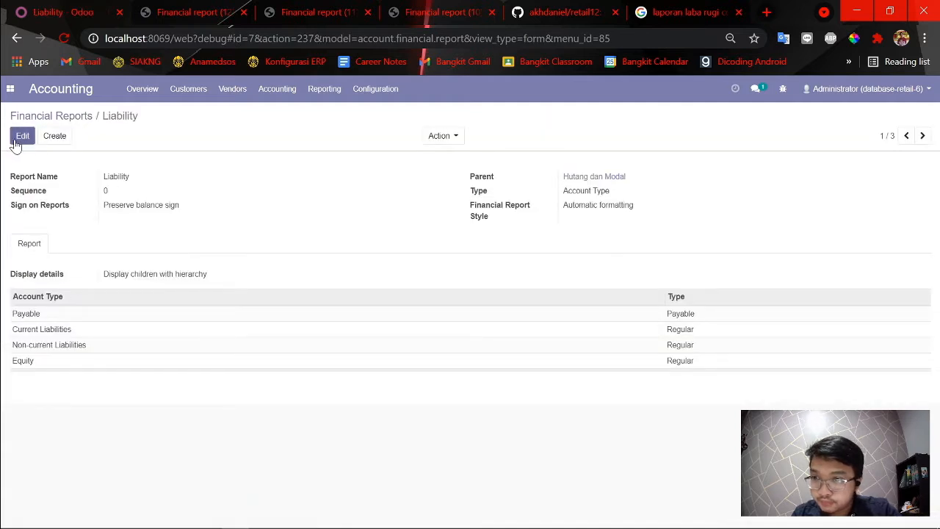
left_click(18, 140)
type("Modal")
key("Tab")
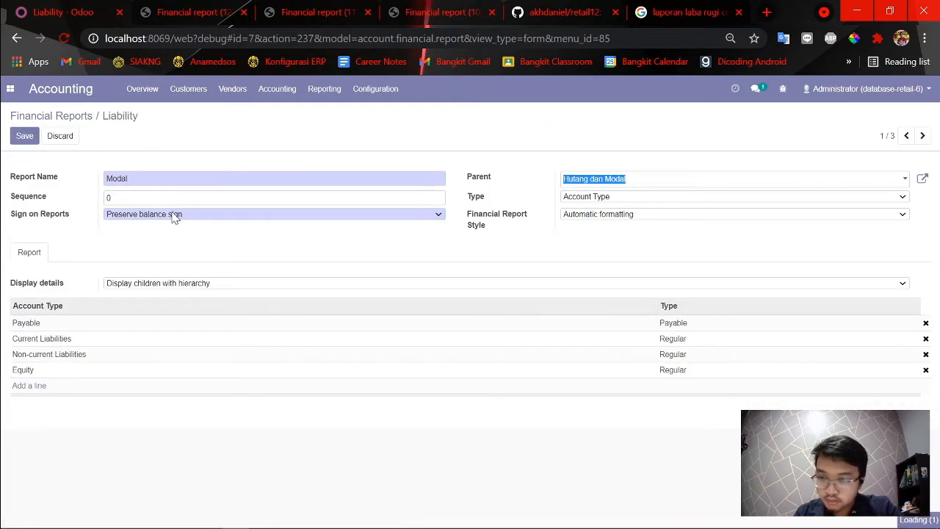
- Set the Modal report's sequence to 10 and its sign on reports to Reverse balance sign, following row 21 of the CSV
key("alt+Tab")
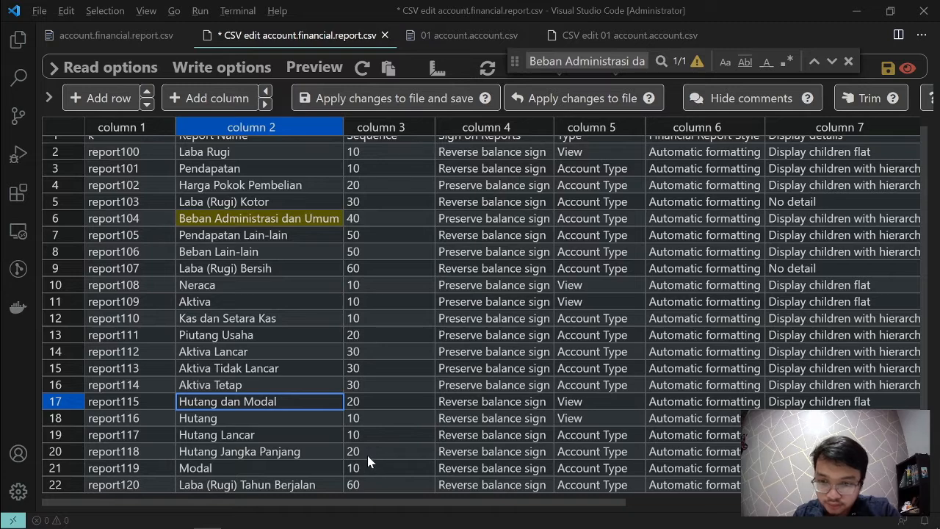
left_click(367, 453)
double_click(367, 467)
key("ctrl+c")
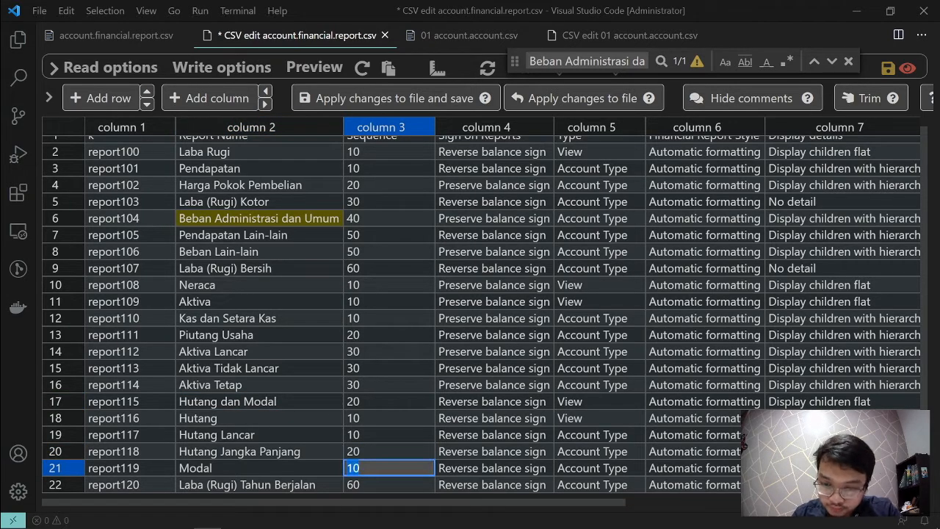
key("alt+Tab")
key("ctrl+v")
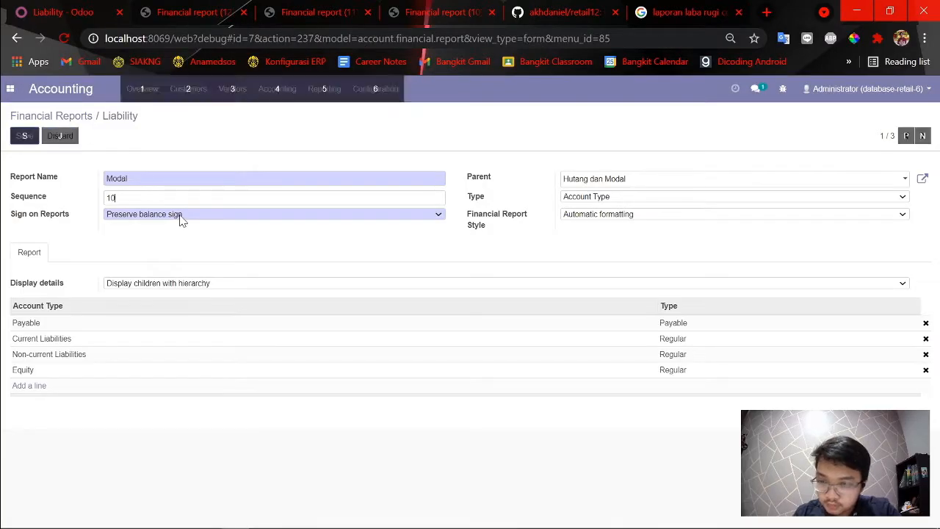
key("alt+Tab")
key("alt+Tab")
left_click(184, 216)
left_click(180, 228)
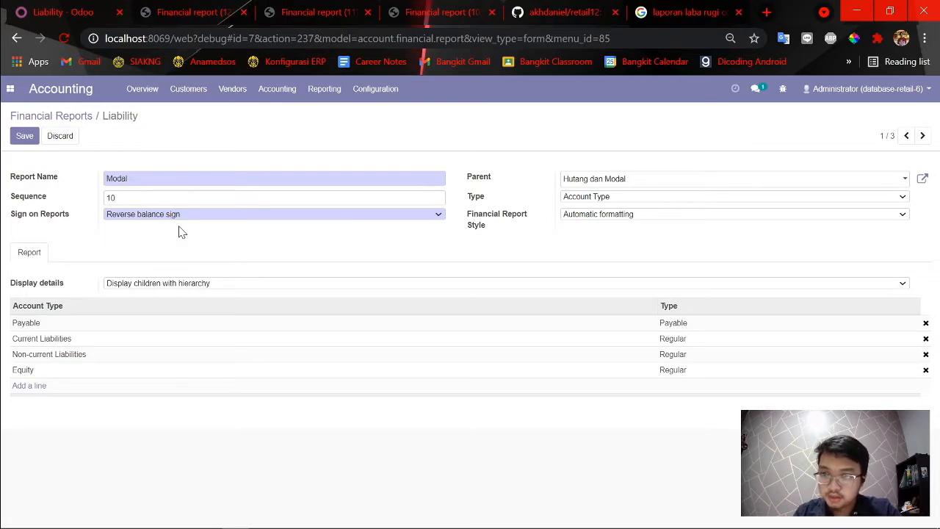
key("alt+s")
- Check the display details, parent and account types of the Modal row 21 in the CSV against the report form
key("alt+Tab")
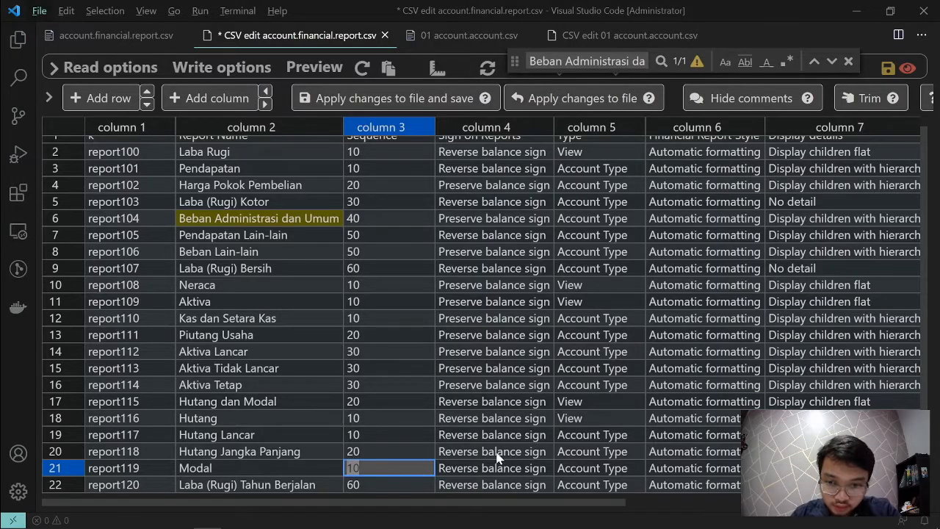
scroll(623, 459, "right", 2)
scroll(669, 481, "right", 2)
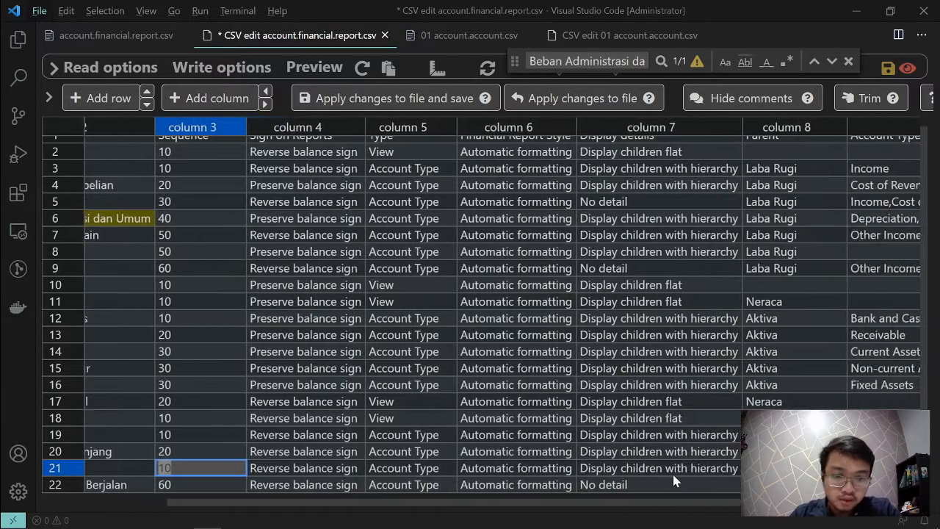
scroll(672, 472, "right", 2)
key("alt+Tab")
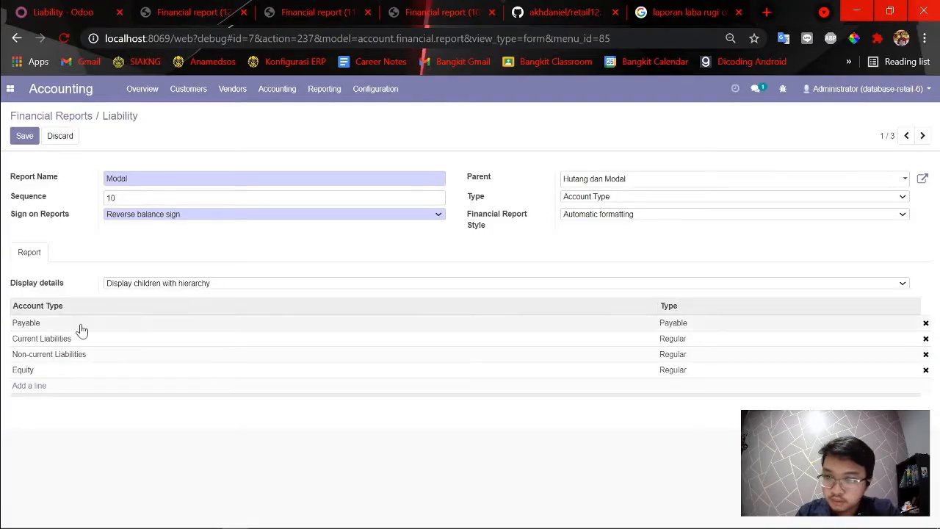
key("alt+Tab")
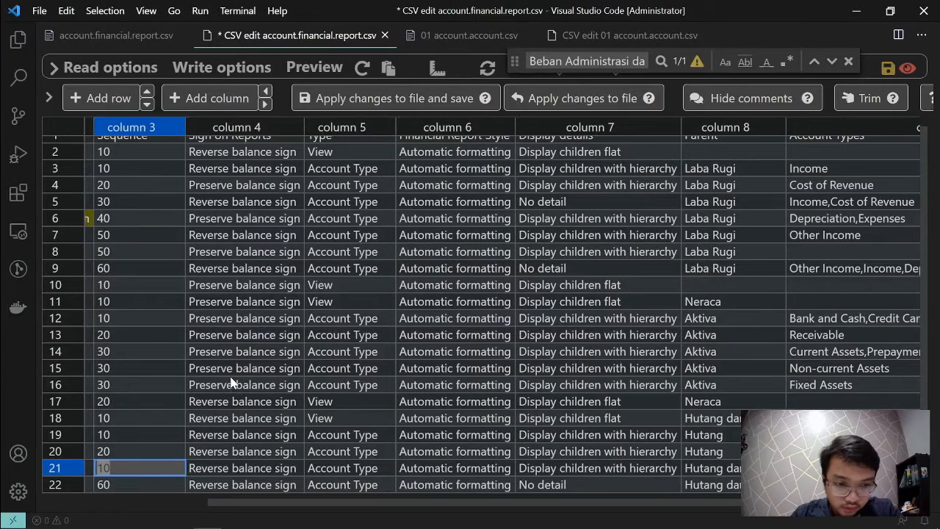
scroll(233, 384, "right", 2)
scroll(235, 385, "left", 3)
scroll(235, 387, "right", 1)
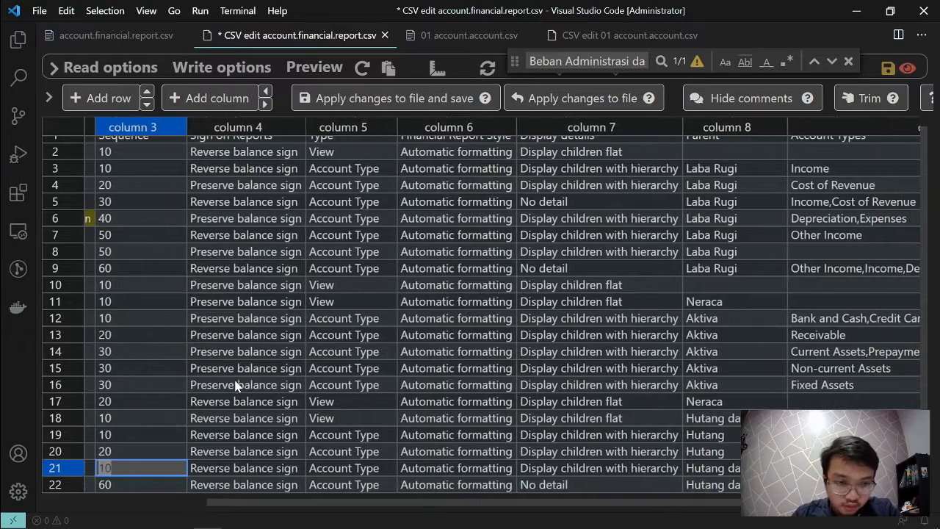
scroll(237, 385, "right", 2)
key("alt+Tab")
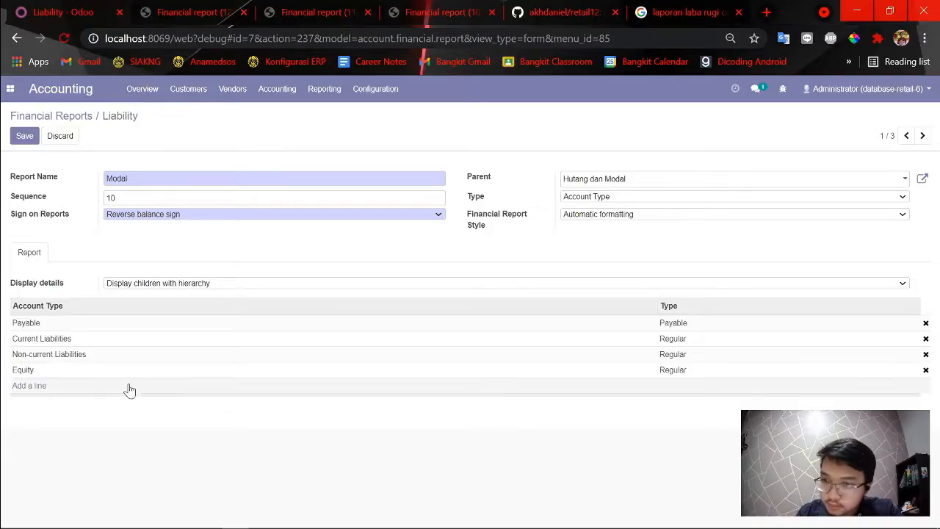
- Remove the Payable, Current Liabilities and Non-current Liabilities account types from the Modal report
left_click(926, 323)
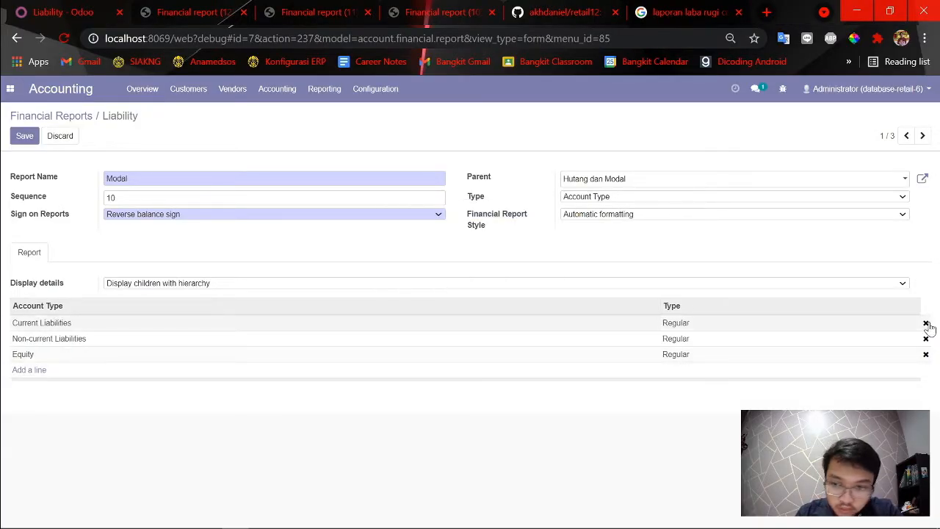
left_click(926, 322)
left_click(926, 322)
- Add the Current Year Earnings account type to the Modal report and save the report
left_click(37, 339)
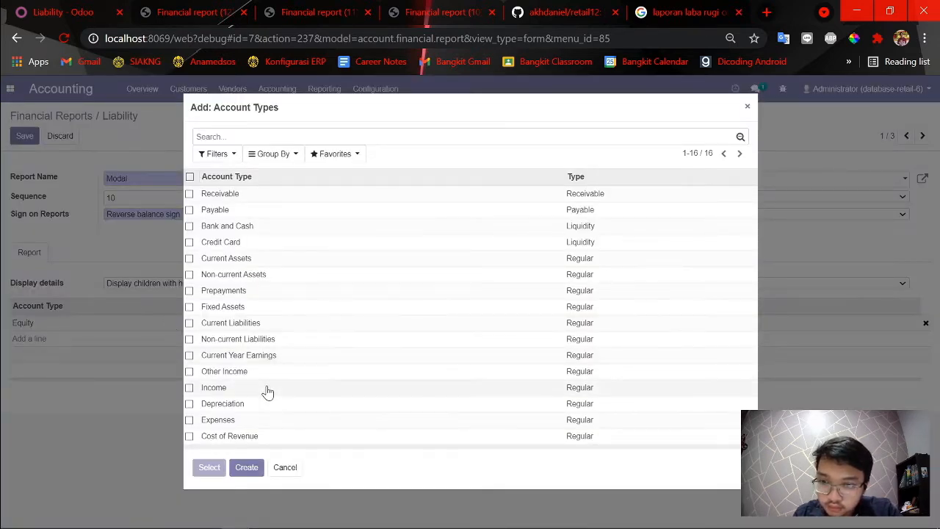
left_click(244, 357)
left_click(26, 139)
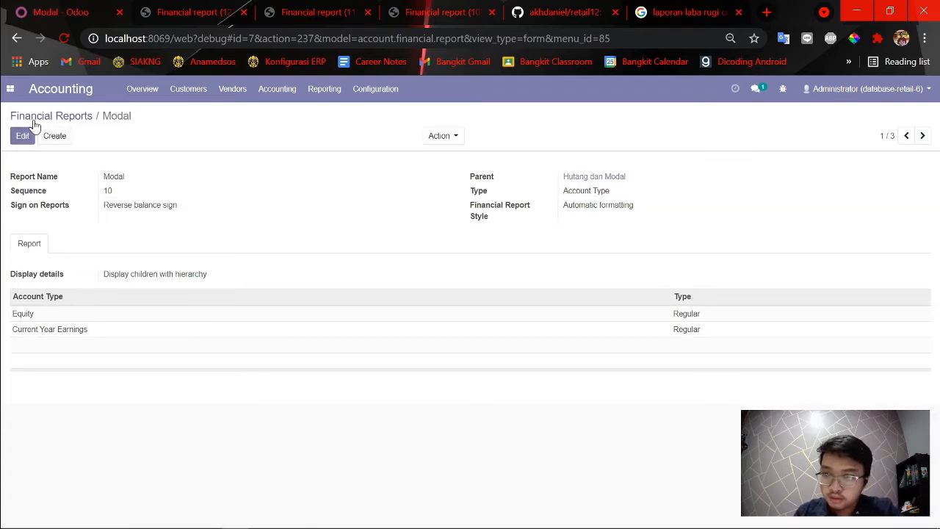
- Open the Profit (Loss) to report entry under Hutang dan Modal for editing and rename it Laba (Rugi) Tahun Berjalan
left_click(42, 119)
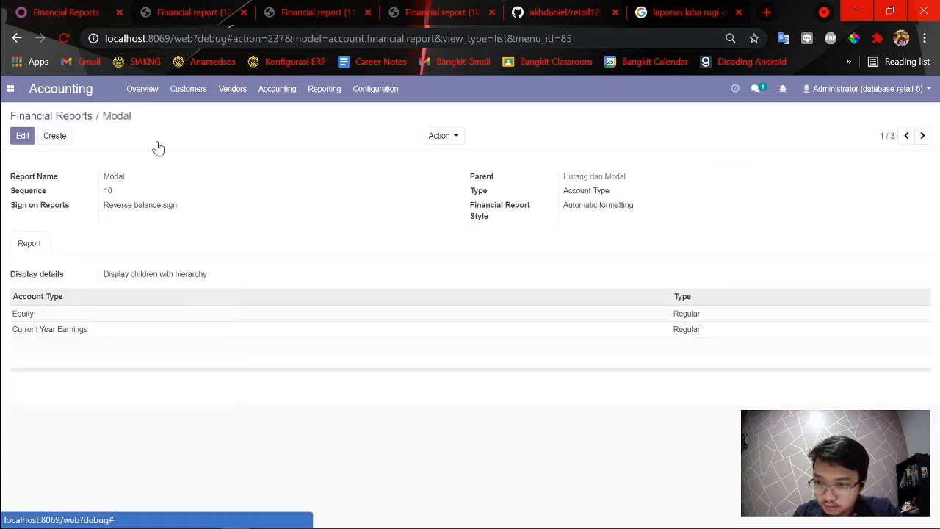
left_click(50, 278)
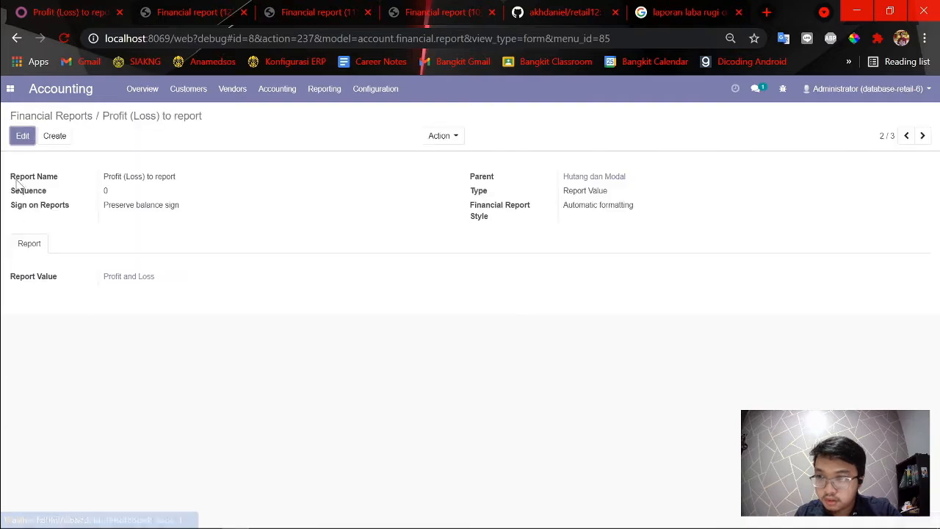
key("alt+Tab")
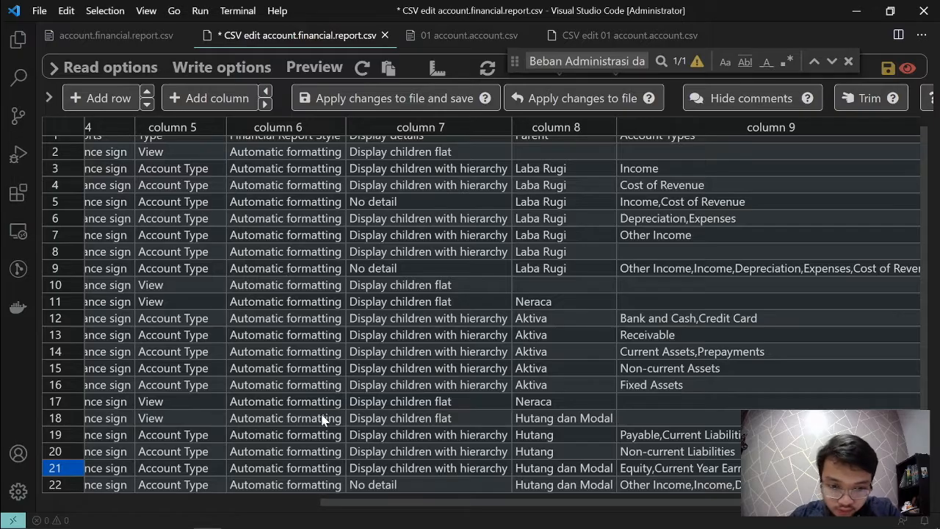
scroll(321, 420, "left", 6)
double_click(209, 486)
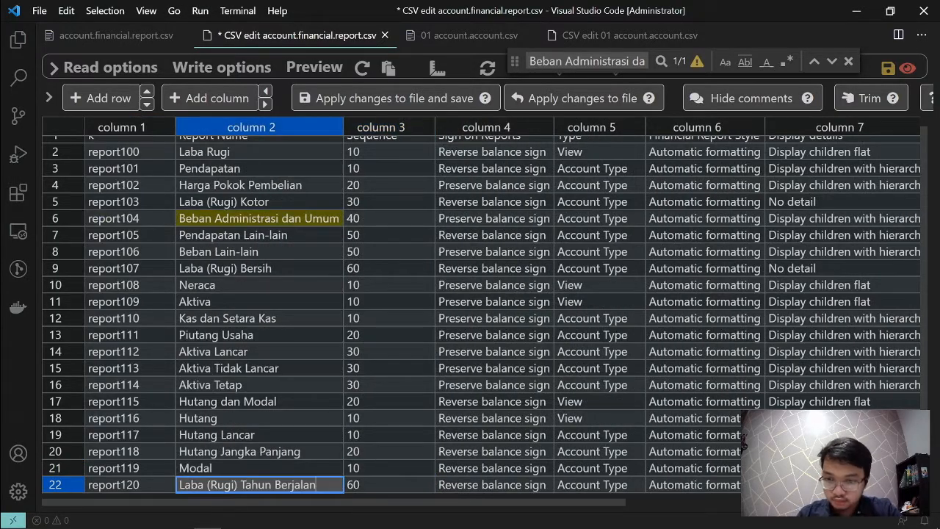
key("ctrl+a")
key("alt+Tab")
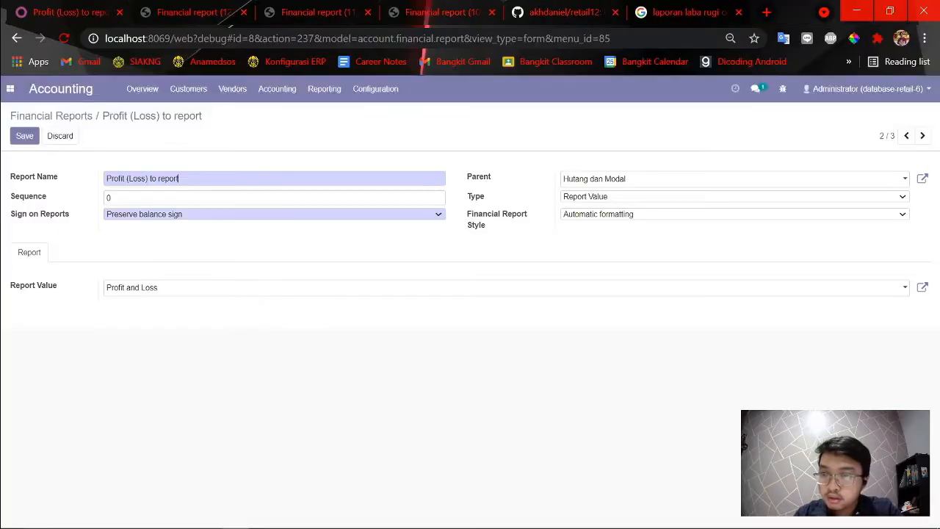
key("alt+Tab")
key("alt+Tab")
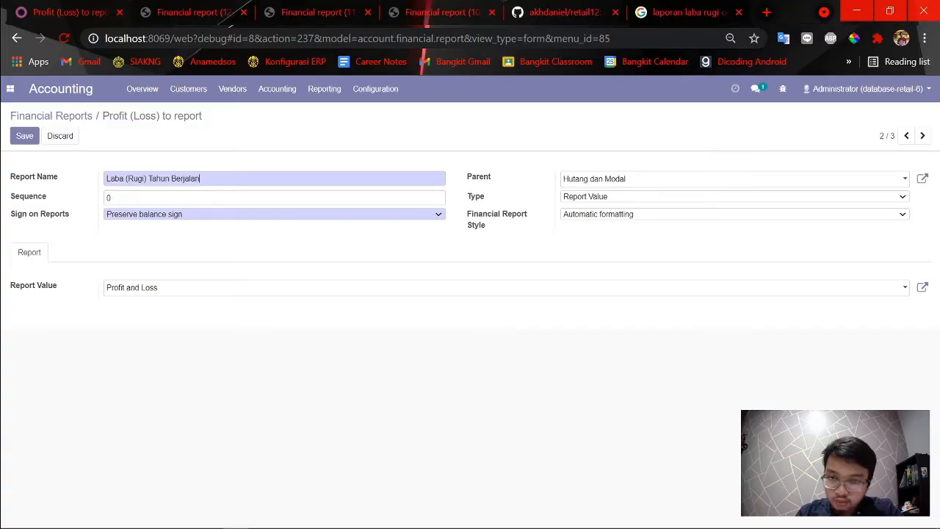
- Set the sequence of Laba (Rugi) Tahun Berjalan to 60 and its sign on reports to Reverse balance sign
key("alt+Tab")
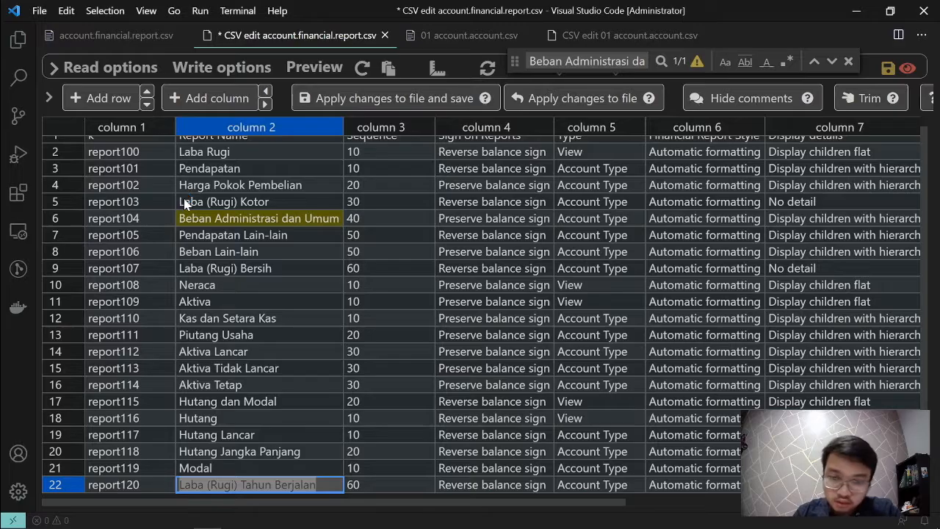
key("alt+Tab")
left_click(185, 215)
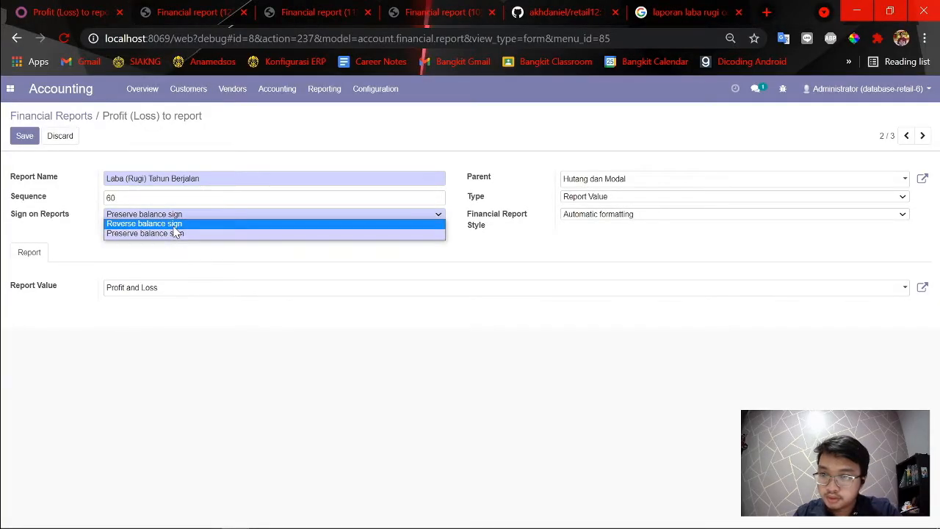
- Change the type of Laba (Rugi) Tahun Berjalan to Account Type, following row 22 of the CSV
key("alt+Tab")
scroll(370, 360, "right", 2)
scroll(371, 367, "right", 5)
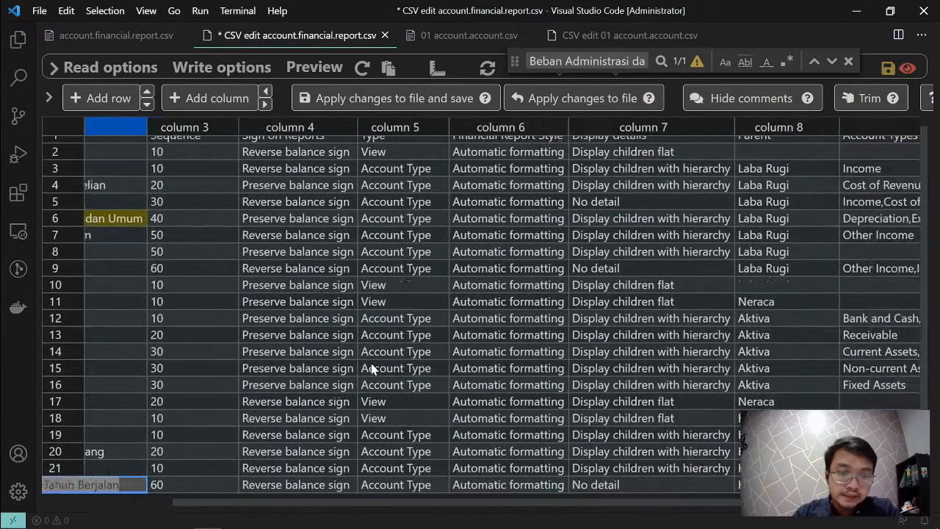
key("alt+Tab")
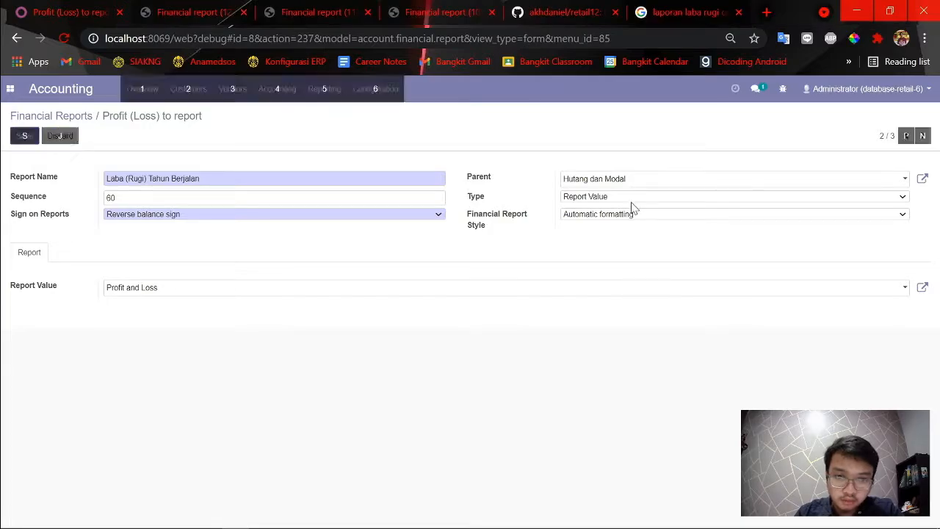
key("alt+Tab")
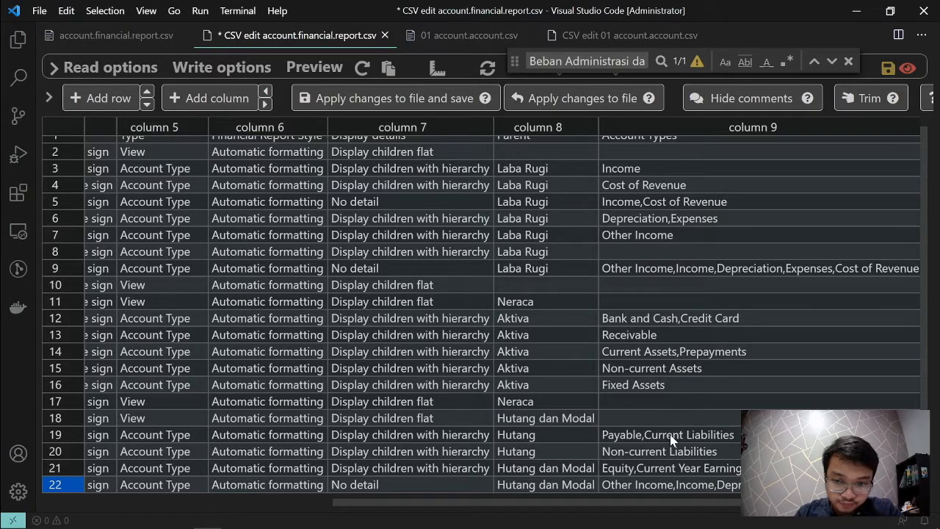
key("alt+Tab")
left_click(600, 198)
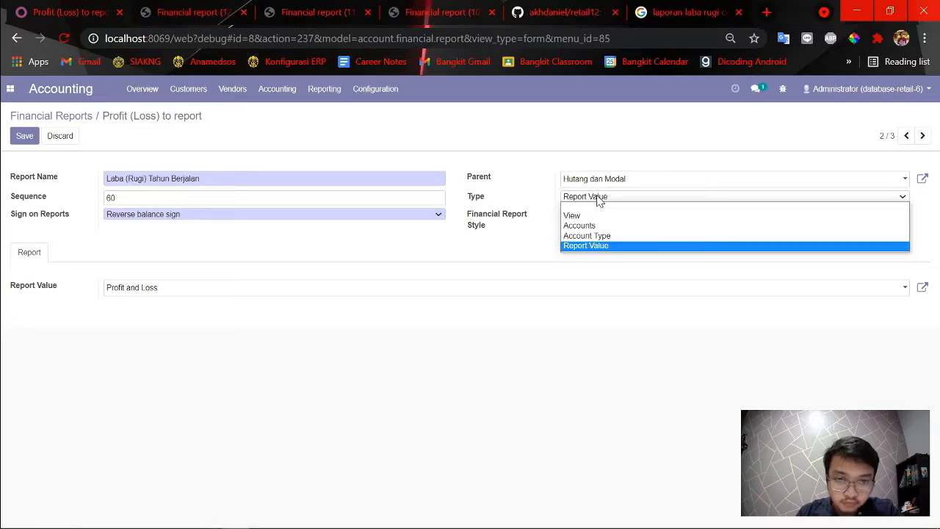
key("alt+Tab")
scroll(541, 378, "left", 6)
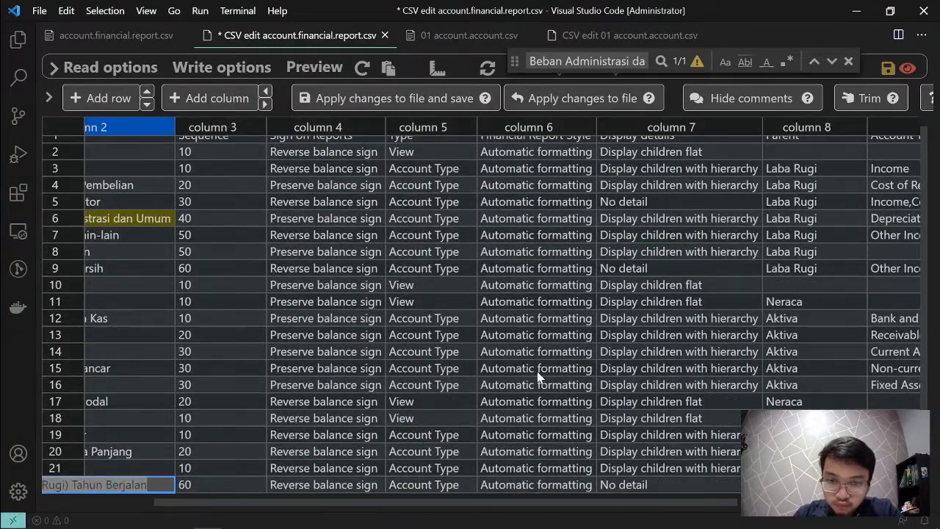
key("alt+Tab")
left_click(654, 197)
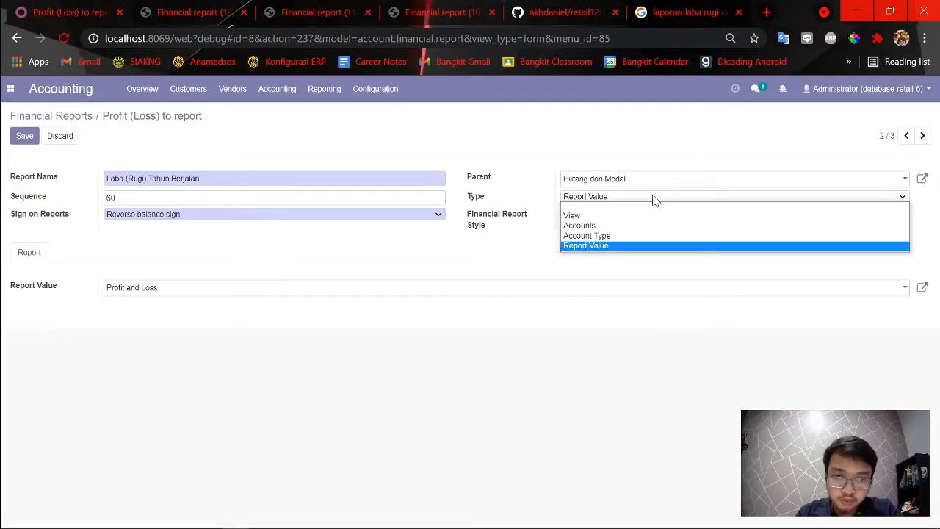
left_click(625, 235)
- Check the display details and account types of row 22 in the CSV and start adding account types to Laba (Rugi) Tahun Berjalan
key("alt+Tab")
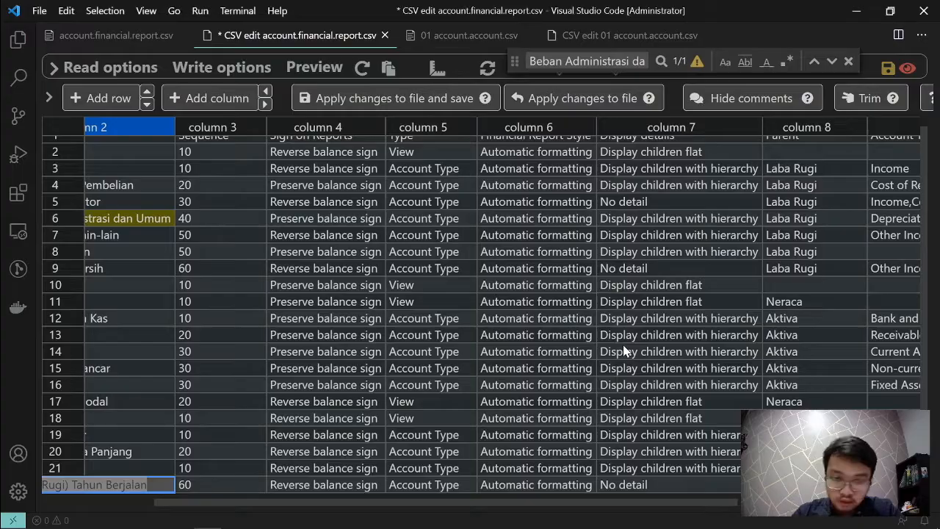
scroll(623, 344, "right", 5)
key("alt+Tab")
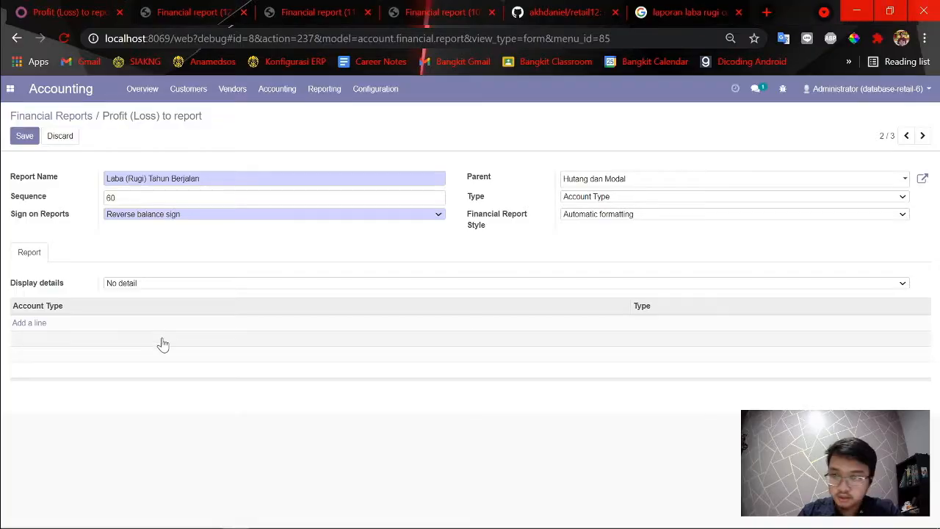
left_click(31, 324)
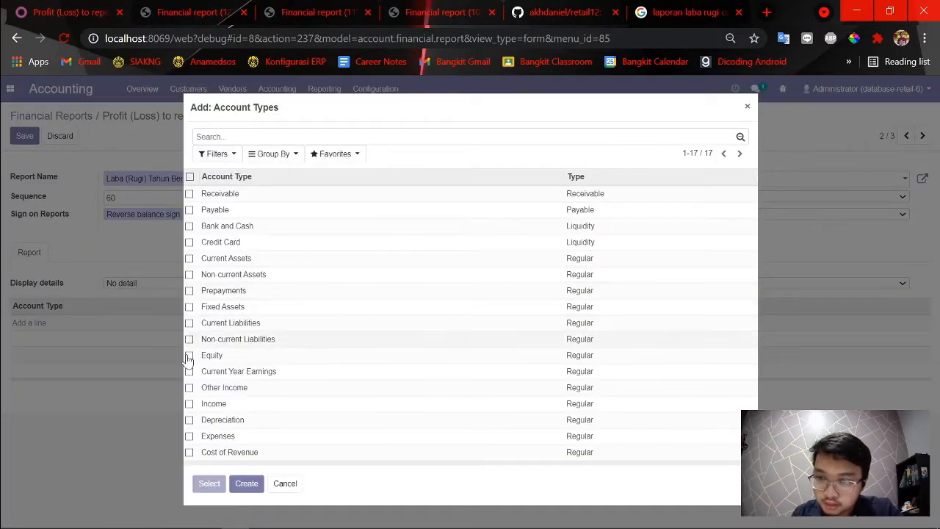
- Add the account types Other Income, Income, Depreciation, Expenses and Cost of Revenue to Laba (Rugi) Tahun Berjalan, checking against row 22 of the CSV
key("alt+Tab")
key("alt+Tab")
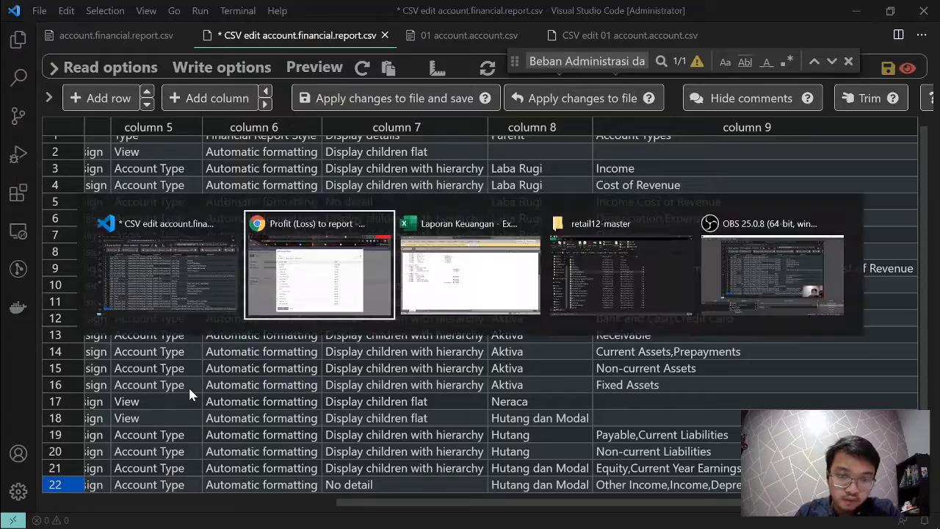
left_click(189, 420)
key("alt+Tab")
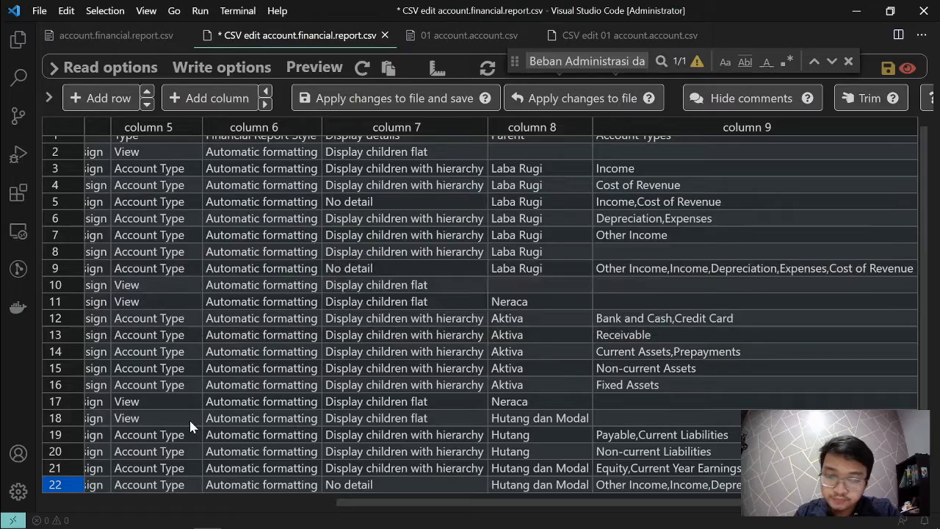
key("alt+Tab")
left_click(189, 435)
left_click(189, 452)
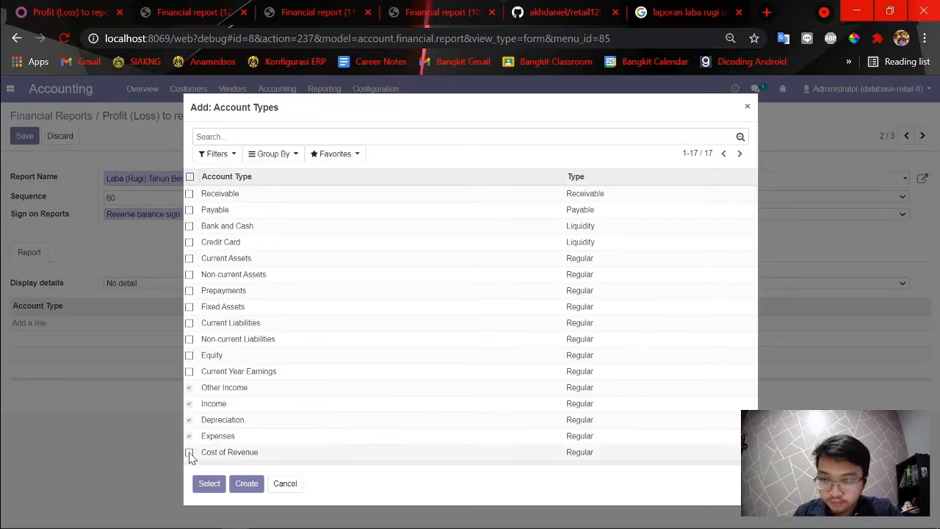
key("alt+Tab")
scroll(455, 413, "left", 2)
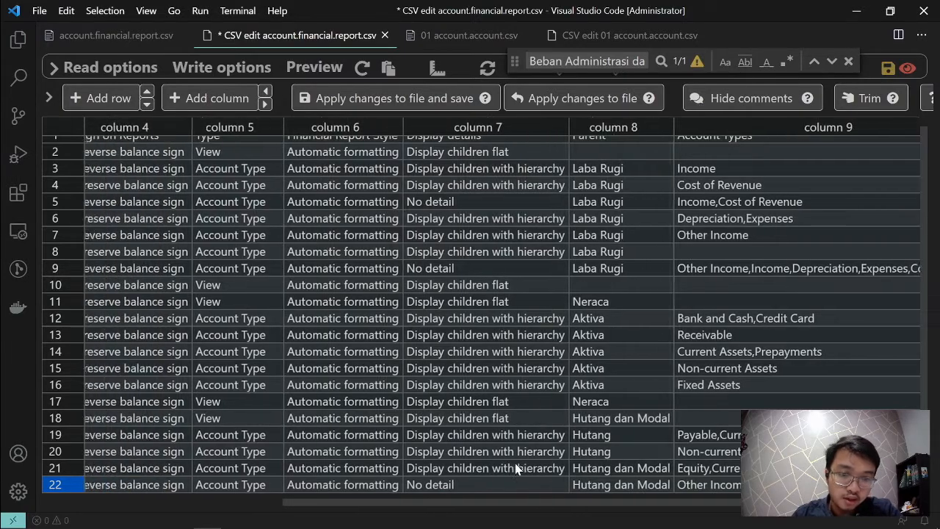
scroll(455, 414, "right", 2)
key("alt+Tab")
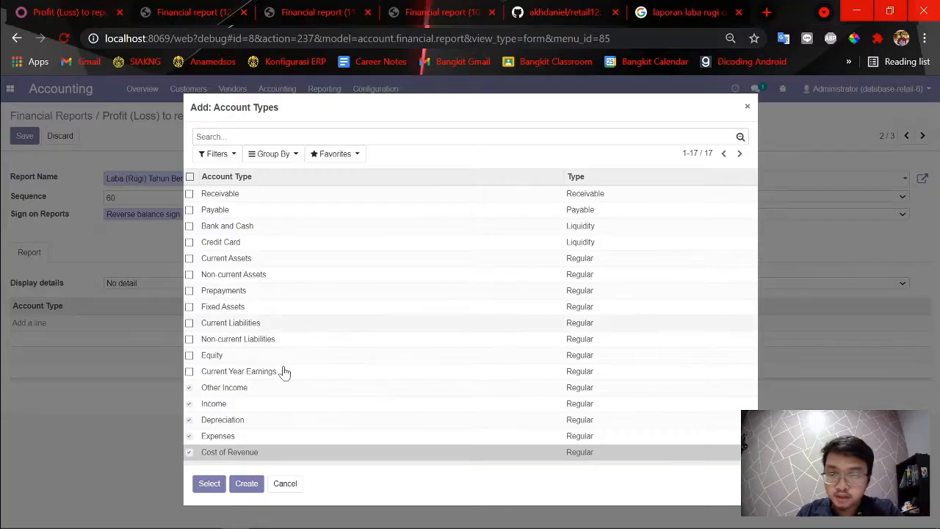
left_click(206, 488)
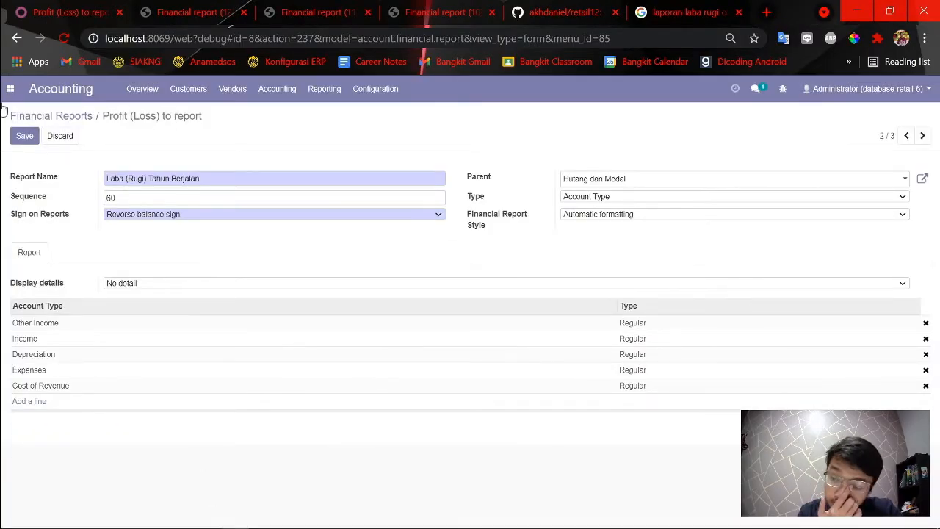
- Save Laba (Rugi) Tahun Berjalan and return to the Financial Reports list, expanding the Hutang group
left_click(11, 134)
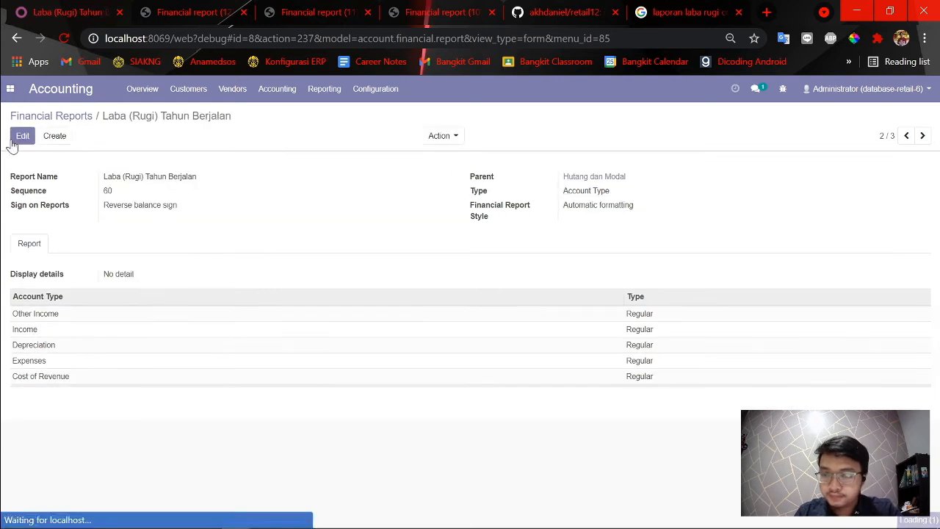
left_click(37, 123)
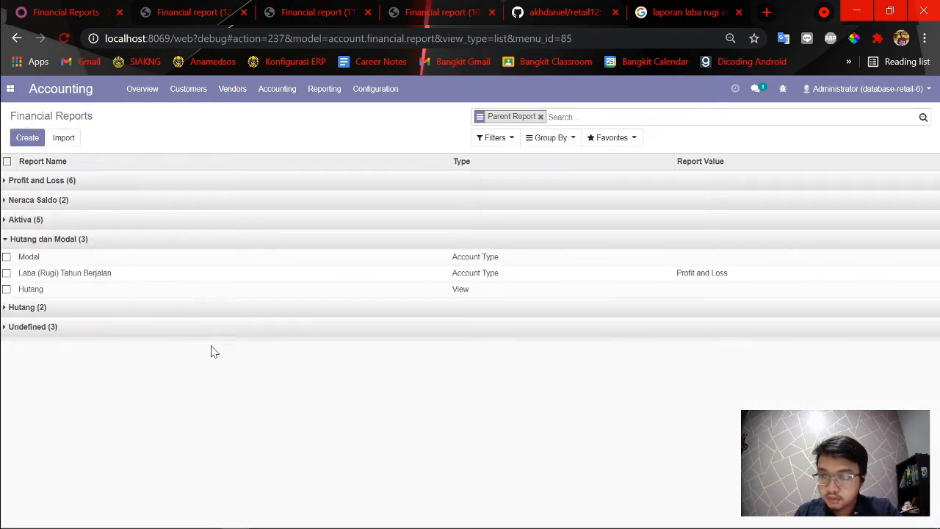
left_click(33, 311)
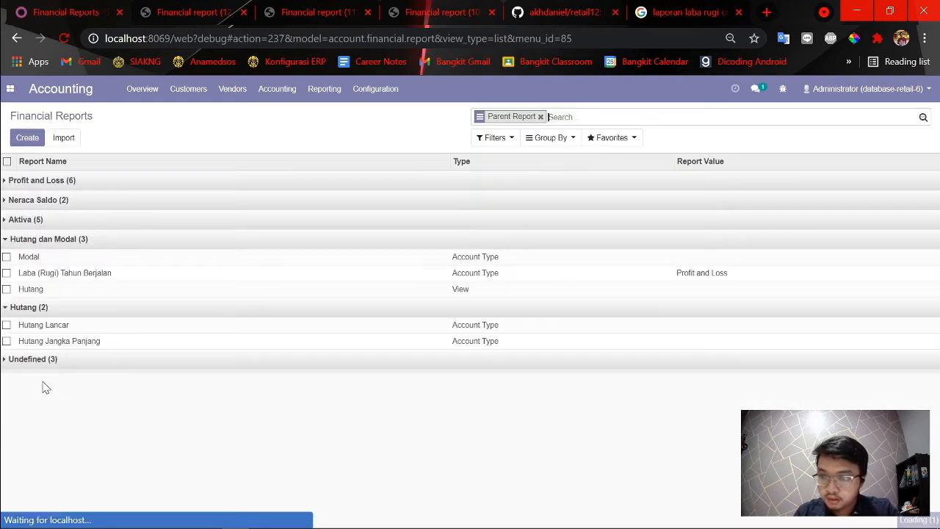
- Print the Balance Sheet for the Neraca Saldo account report with all posted entries
left_click(270, 90)
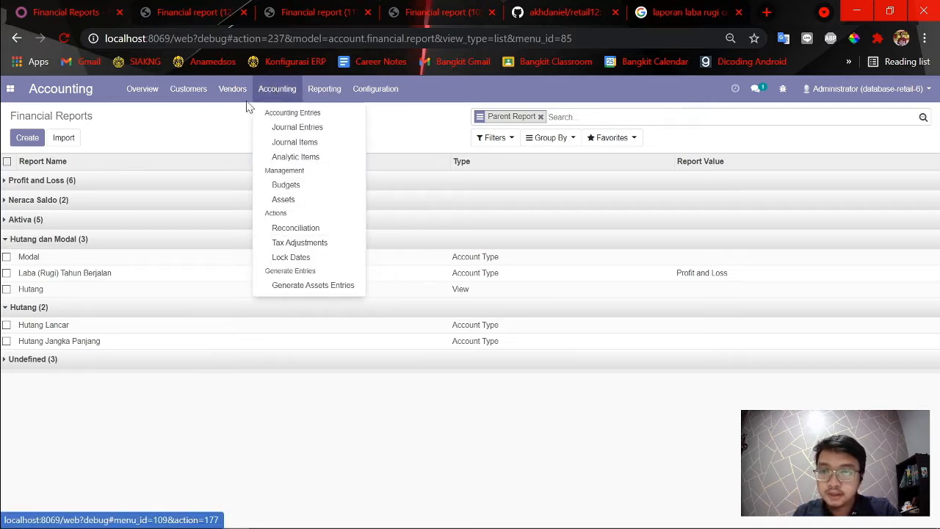
left_click(324, 89)
left_click(336, 257)
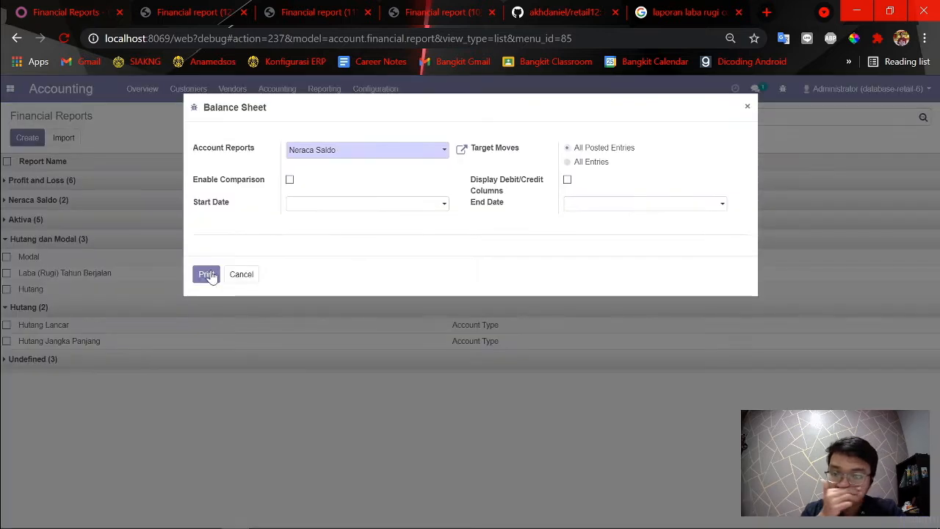
left_click(209, 275)
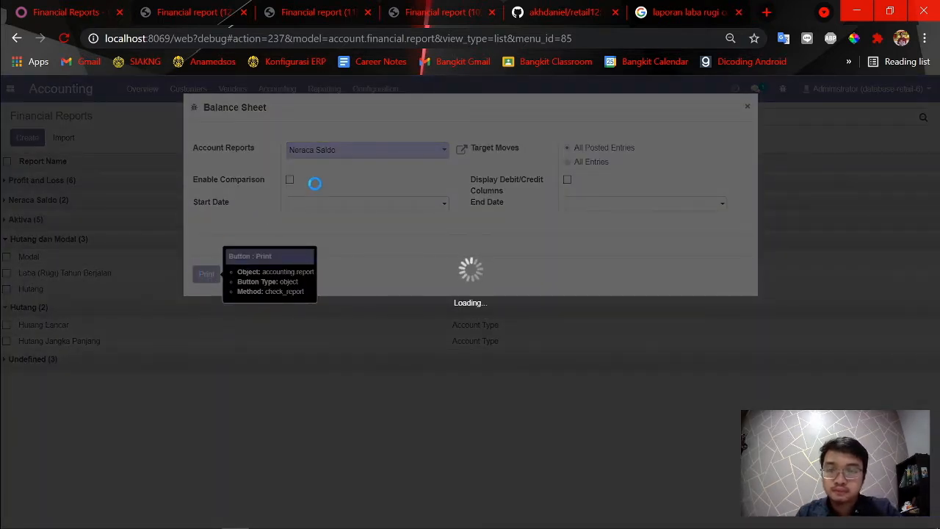
- Review the earlier balance sheets in Financial report (11).pdf and Financial report (10).pdf for comparison
left_click(323, 12)
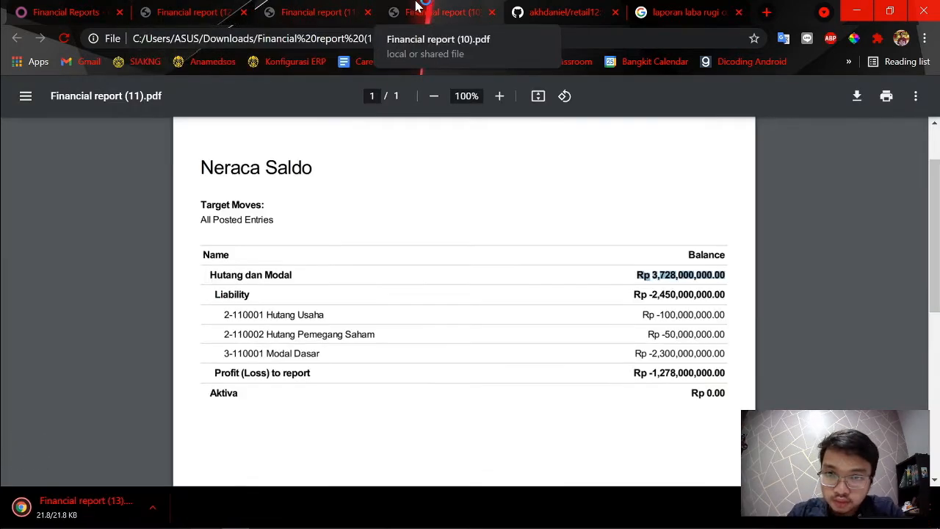
left_click(416, 7)
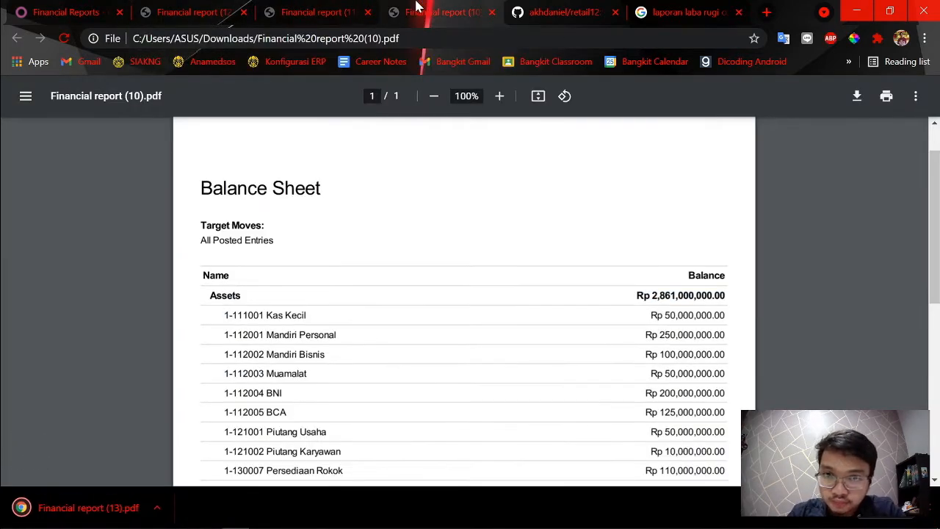
scroll(390, 213, "down", 5)
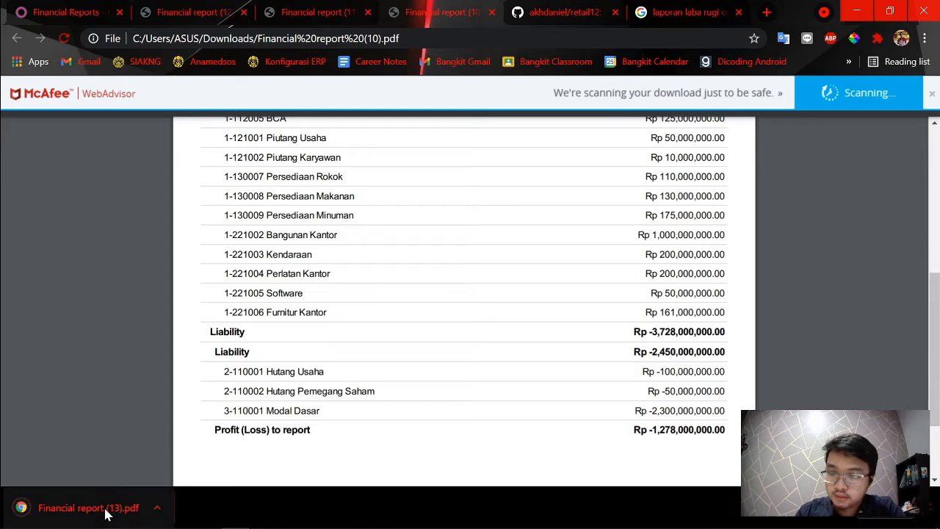
- Open Financial report (13).pdf and examine the balances of the Aktiva and Hutang dan Modal sections and their sub-accounts
left_click(88, 507)
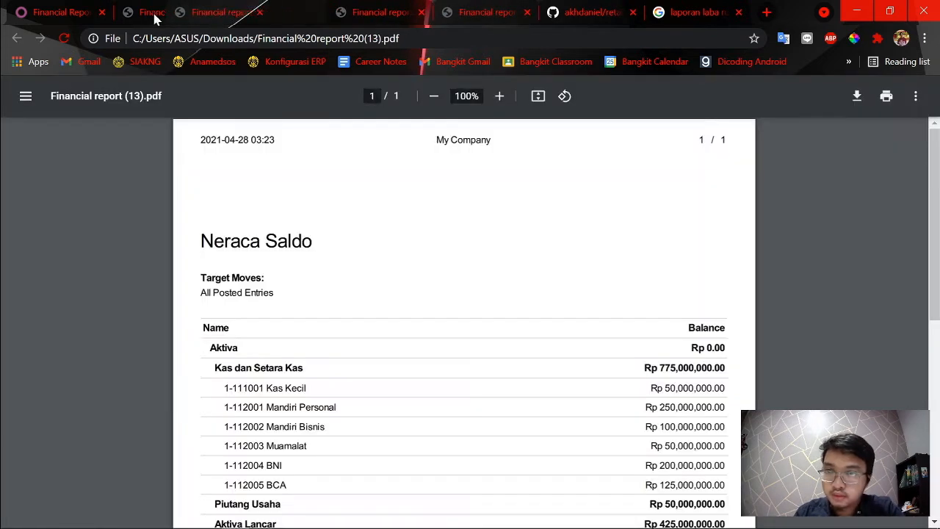
scroll(301, 264, "down", 2)
scroll(464, 324, "down", 1)
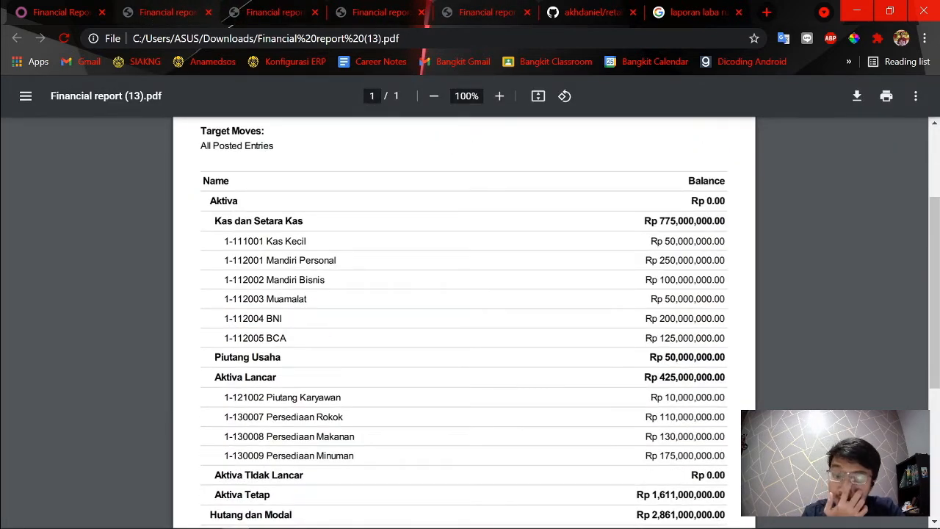
scroll(399, 243, "down", 1)
scroll(401, 239, "up", 2)
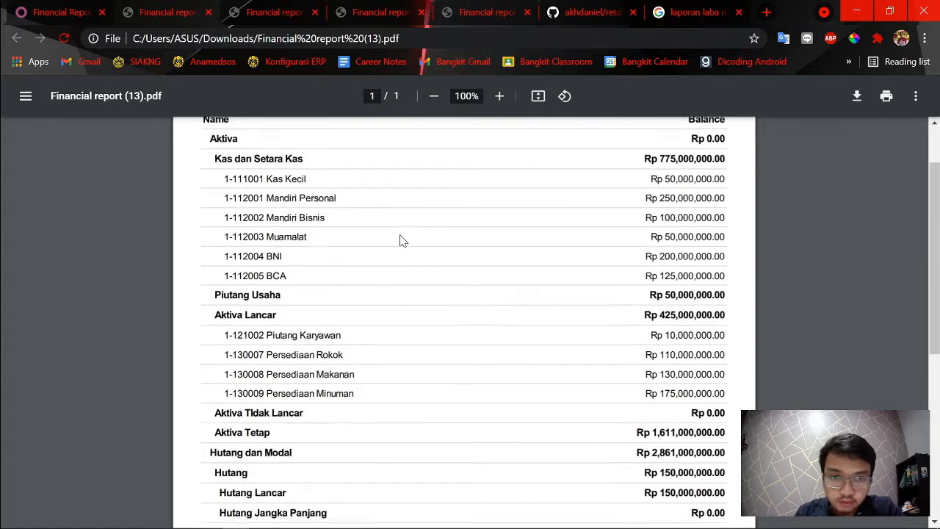
scroll(401, 240, "down", 2)
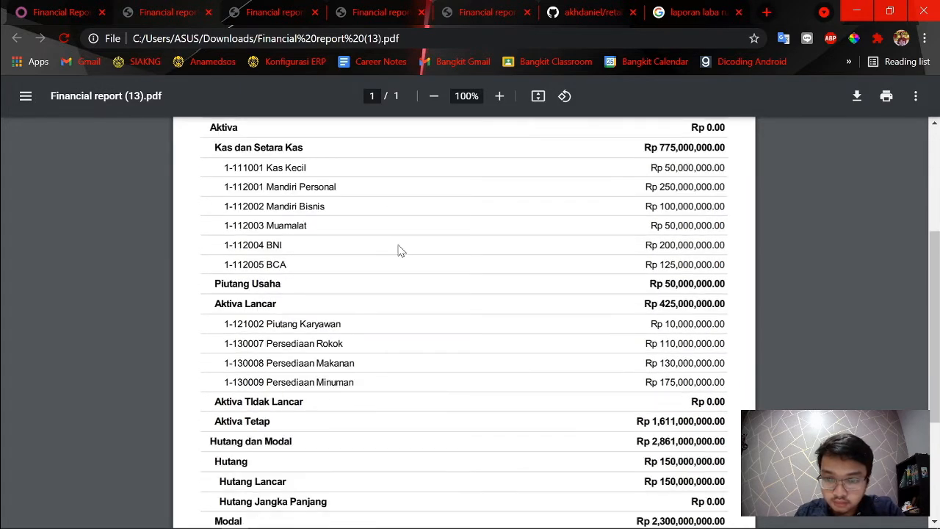
scroll(401, 250, "down", 3)
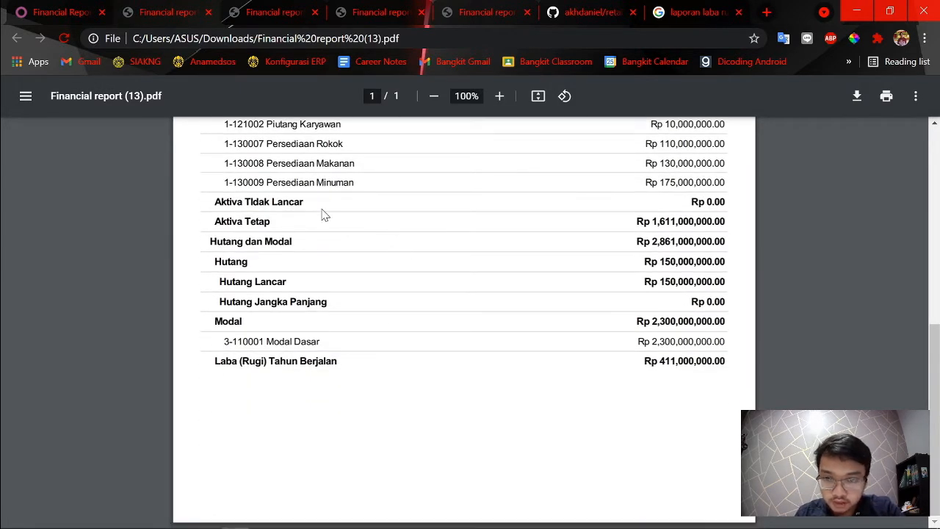
scroll(374, 225, "up", 6)
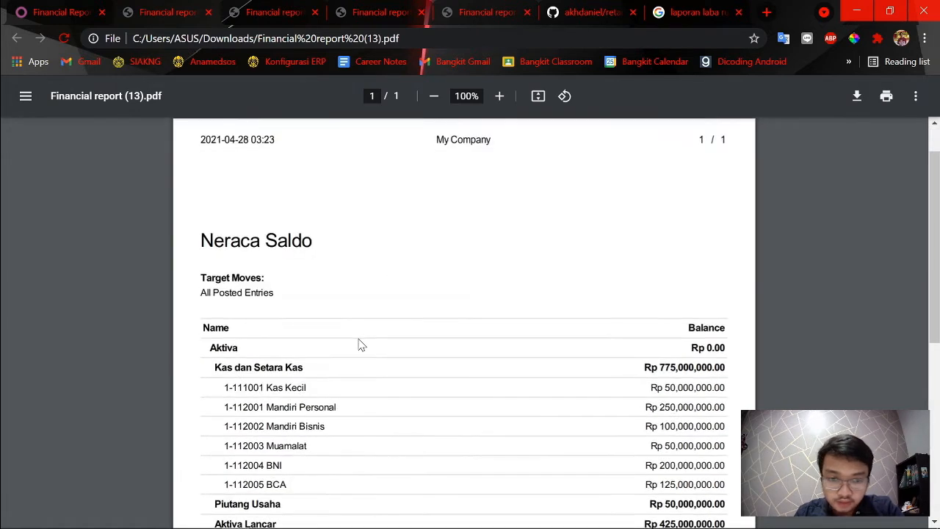
scroll(361, 338, "down", 5)
scroll(361, 323, "up", 6)
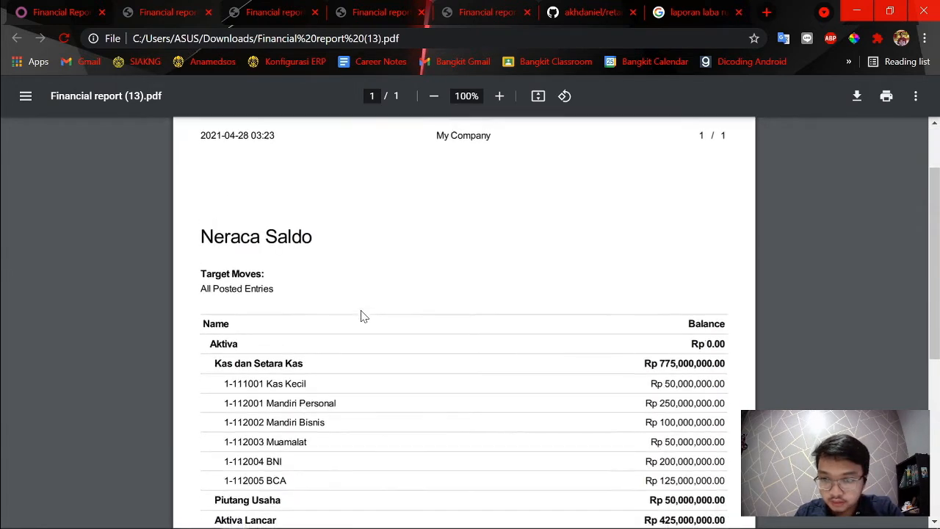
scroll(361, 320, "down", 5)
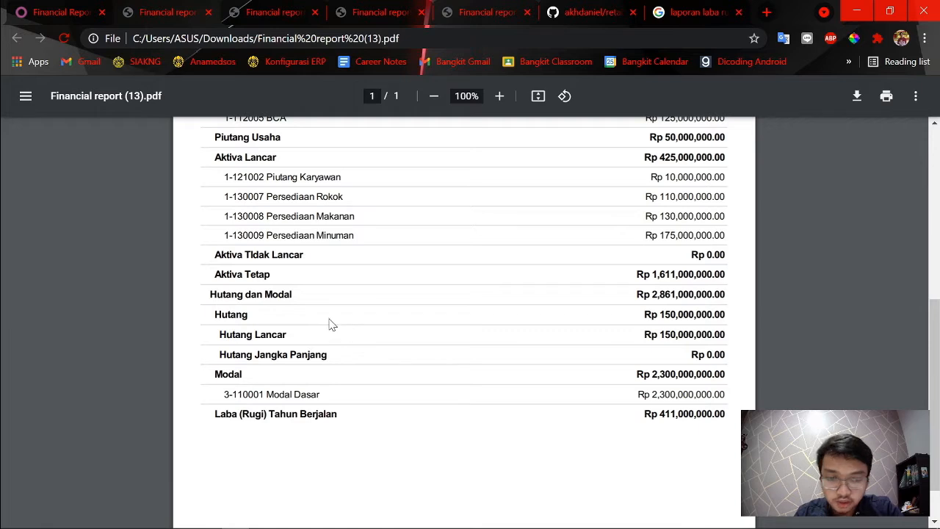
scroll(331, 325, "down", 1)
- Compare the Hutang dan Modal and Aktiva rows of the CSV with the Aktiva section of the printed Neraca Saldo
key("alt+Tab")
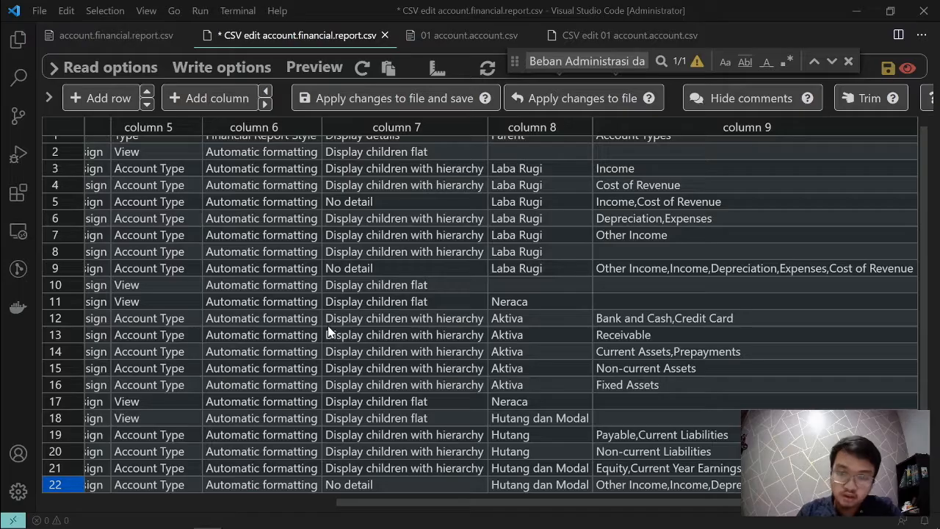
left_click(635, 403)
scroll(636, 408, "left", 7)
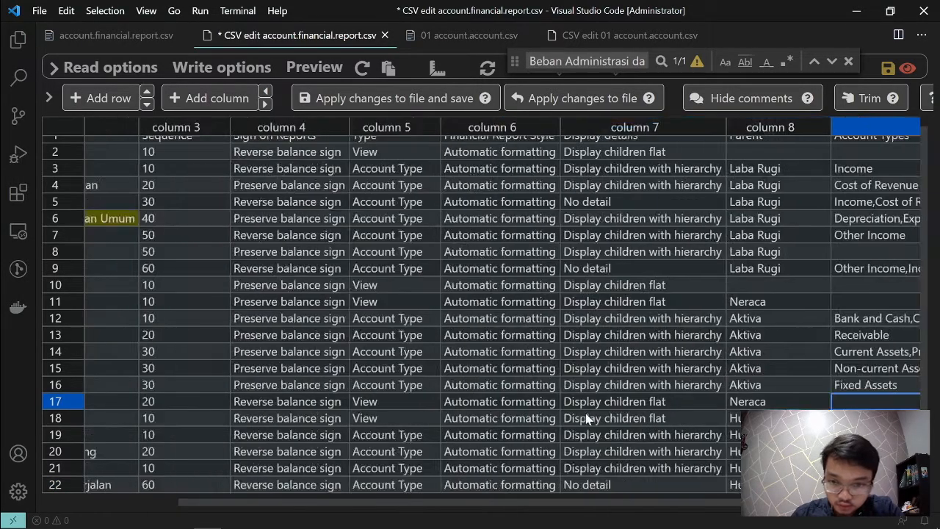
left_click(213, 302)
scroll(781, 361, "right", 4)
scroll(781, 361, "right", 2)
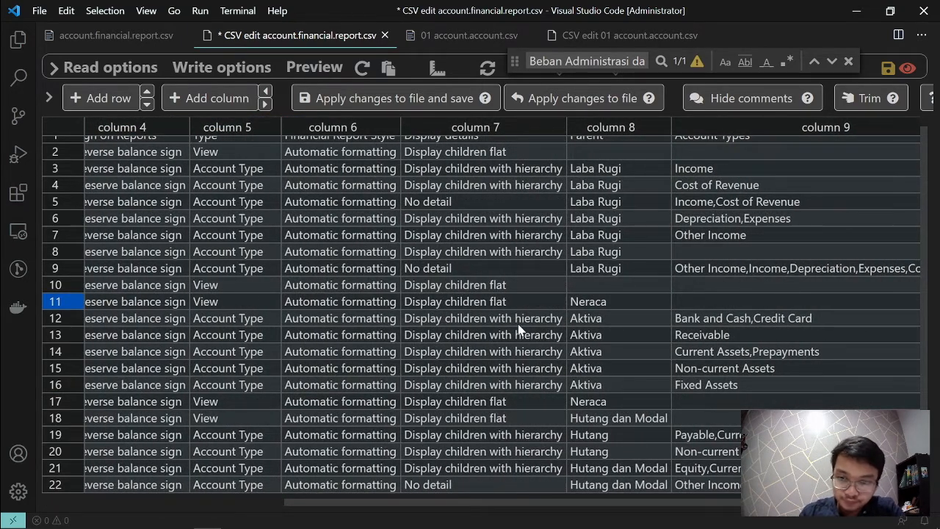
key("alt+Tab")
scroll(341, 353, "up", 5)
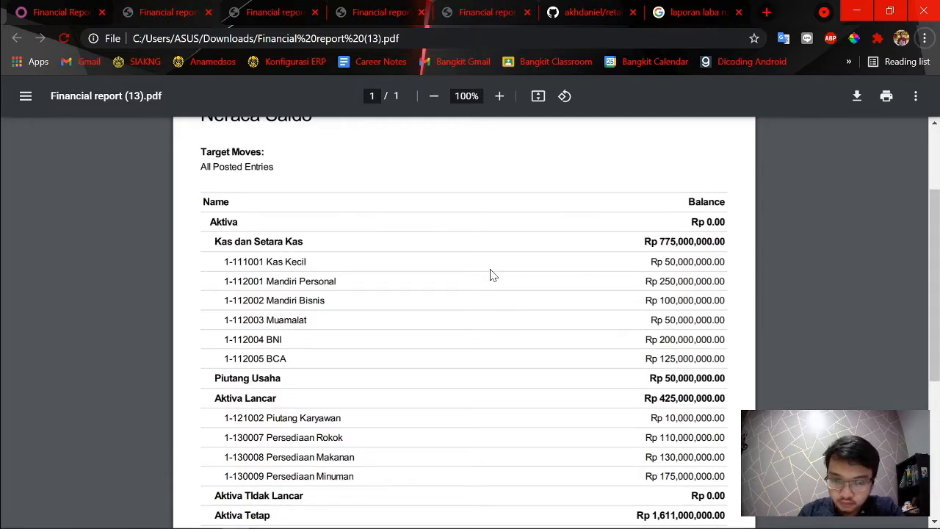
scroll(492, 275, "down", 3)
- Check every column of the Aktiva row (row 11) in the CSV and return to the Balance Sheet dialog in Odoo
key("alt+Tab")
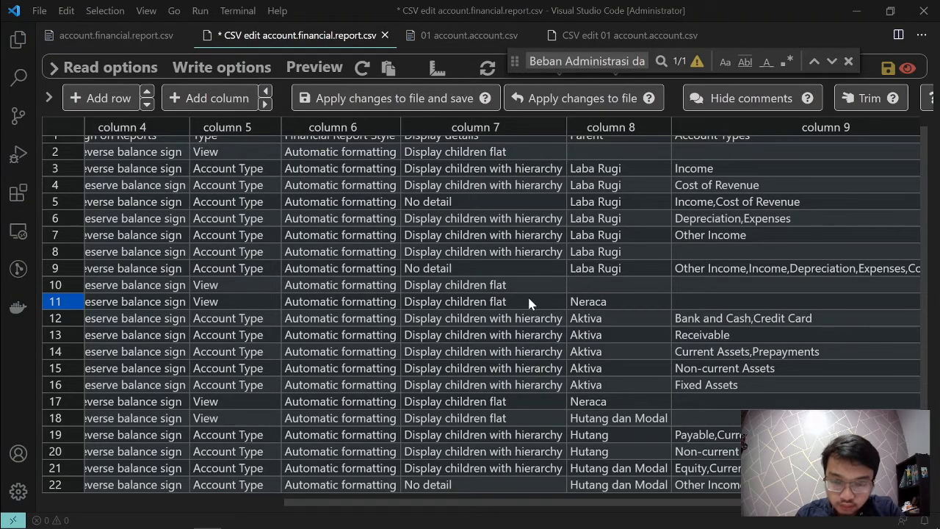
scroll(456, 294, "left", 10)
scroll(455, 294, "right", 5)
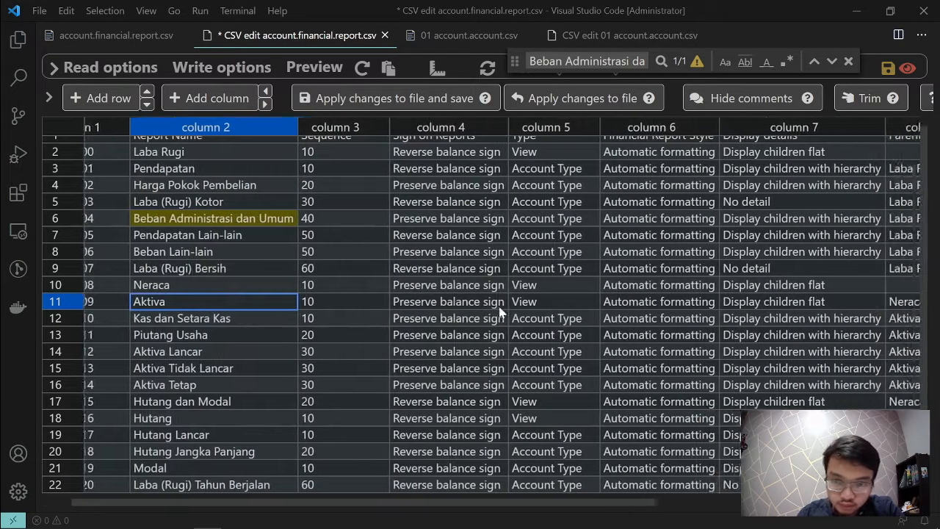
left_click(55, 302)
scroll(481, 342, "right", 5)
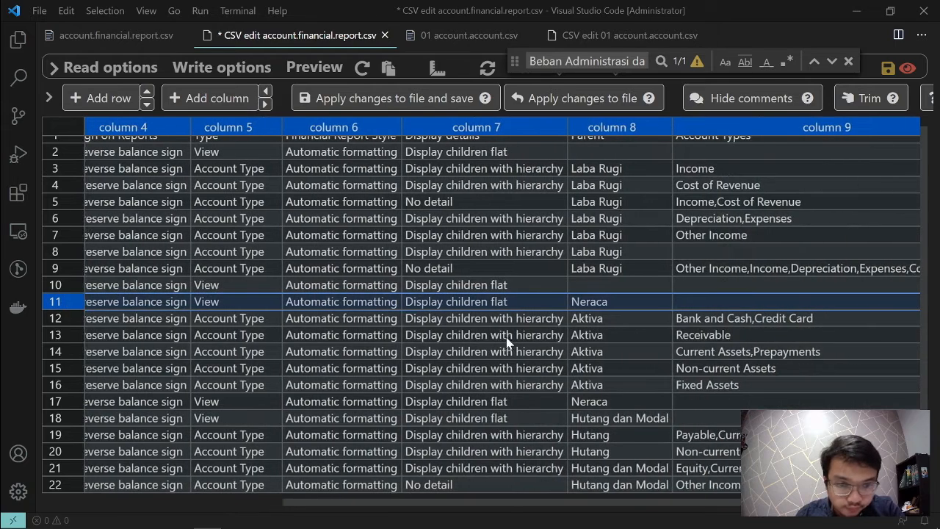
scroll(485, 344, "left", 2)
scroll(485, 344, "left", 3)
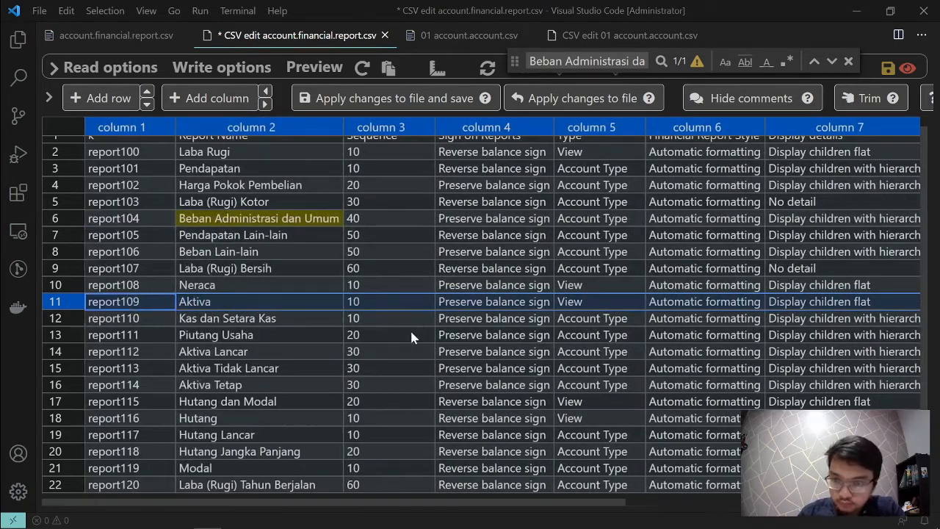
key("alt+Tab")
left_click(53, 9)
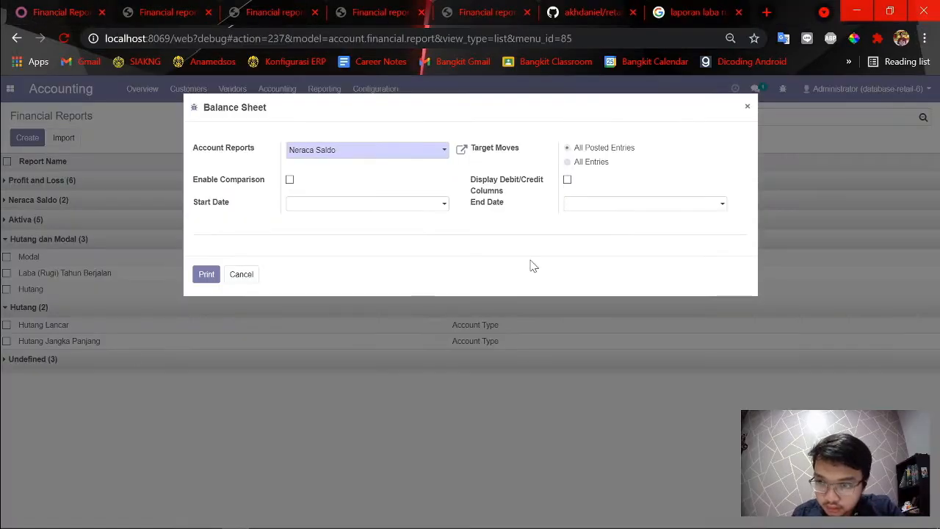
- Close the Balance Sheet dialog and expand the Aktiva and Neraca Saldo groups in the Financial Reports list
key("Escape")
left_click(4, 219)
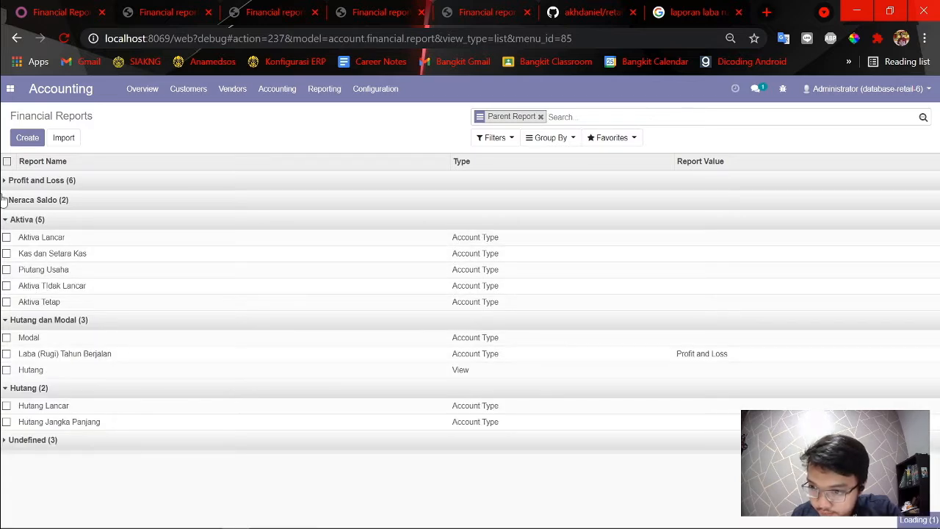
left_click(4, 200)
left_click(4, 199)
left_click(3, 199)
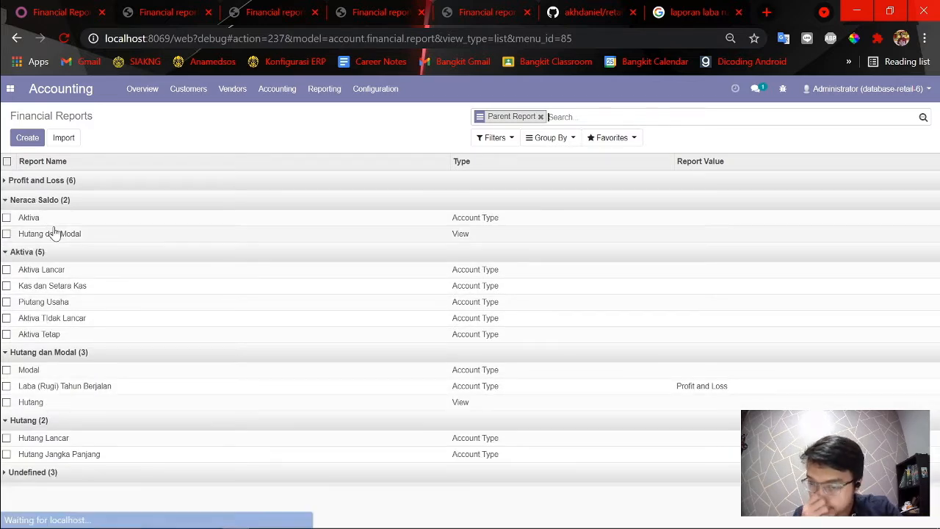
- Change the type of the Aktiva report under Neraca Saldo to View, save it and return to the Financial Reports list
left_click(58, 219)
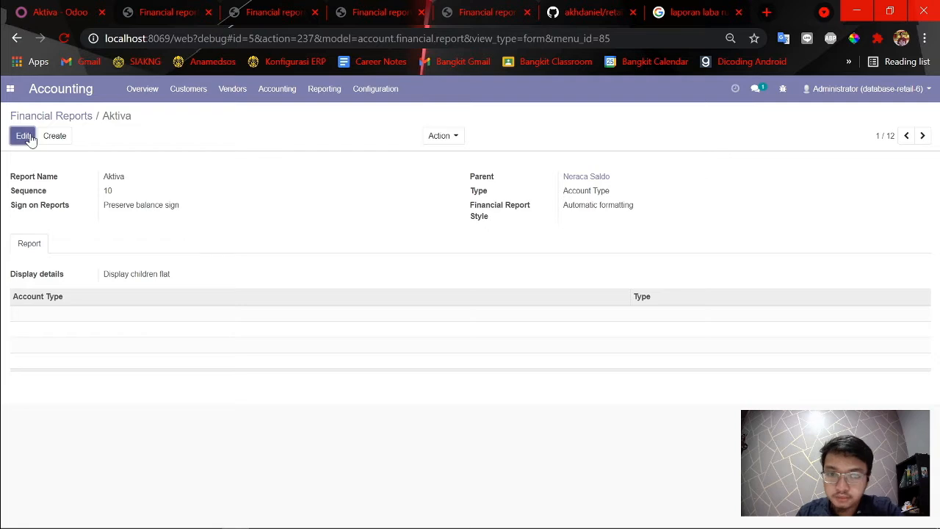
left_click(24, 136)
left_click(588, 196)
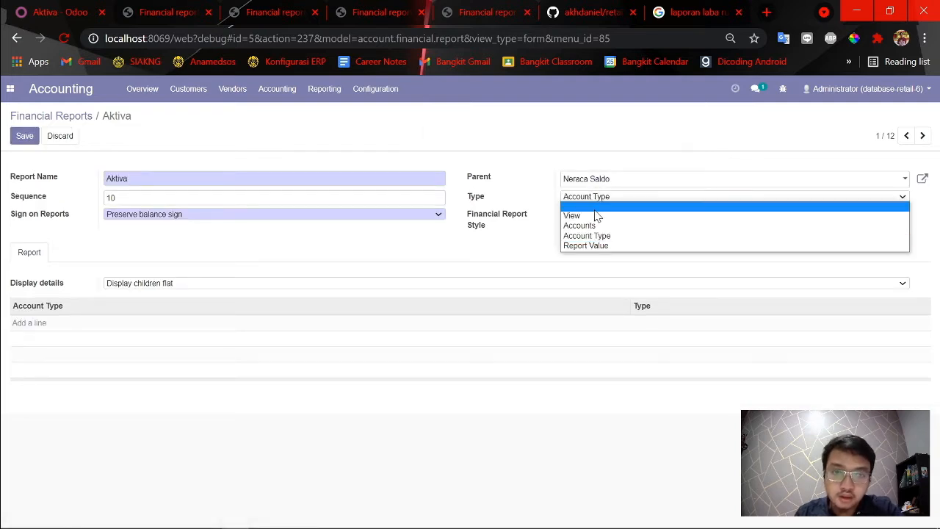
key("Escape")
key("alt+Tab")
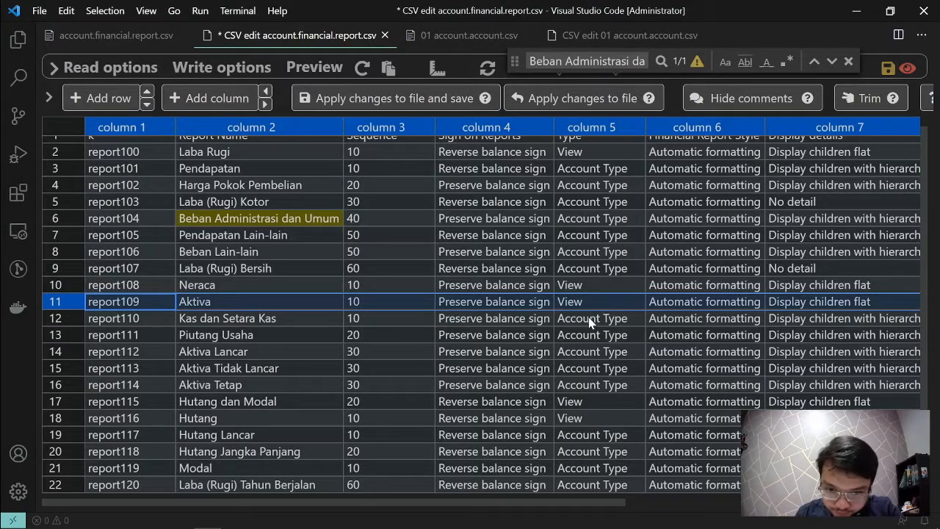
key("alt+Tab")
left_click(22, 136)
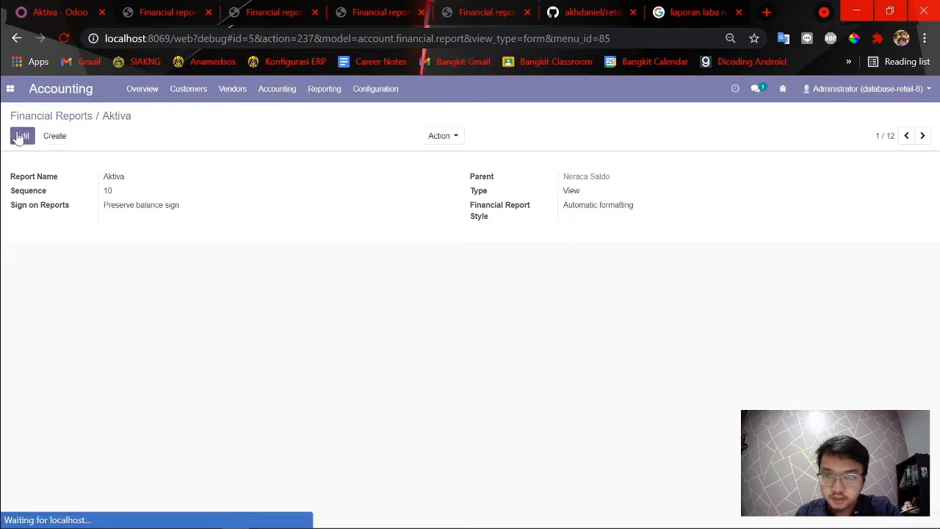
left_click(40, 118)
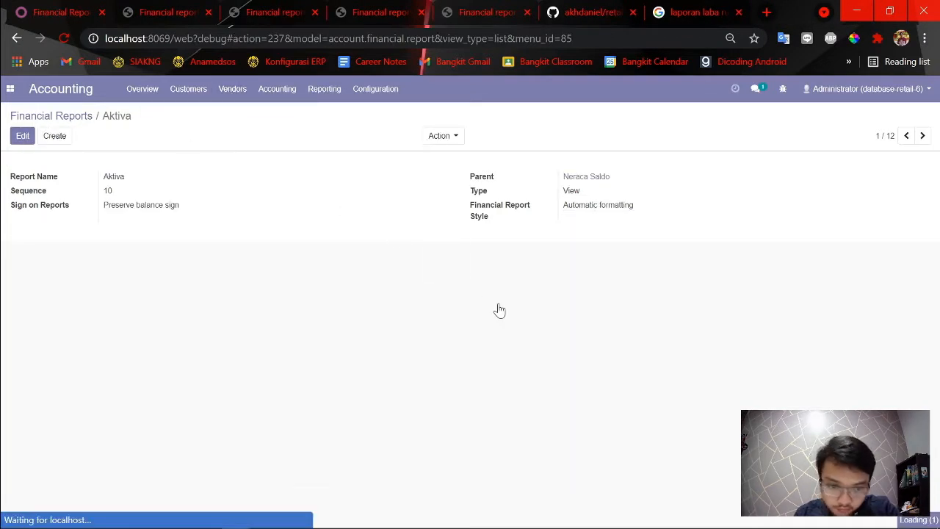
- Compare the types of Hutang dan Modal and Hutang in CSV rows 17 and 18 with those in the Odoo report list
key("alt+Tab")
key("alt+Tab")
key("alt+Tab")
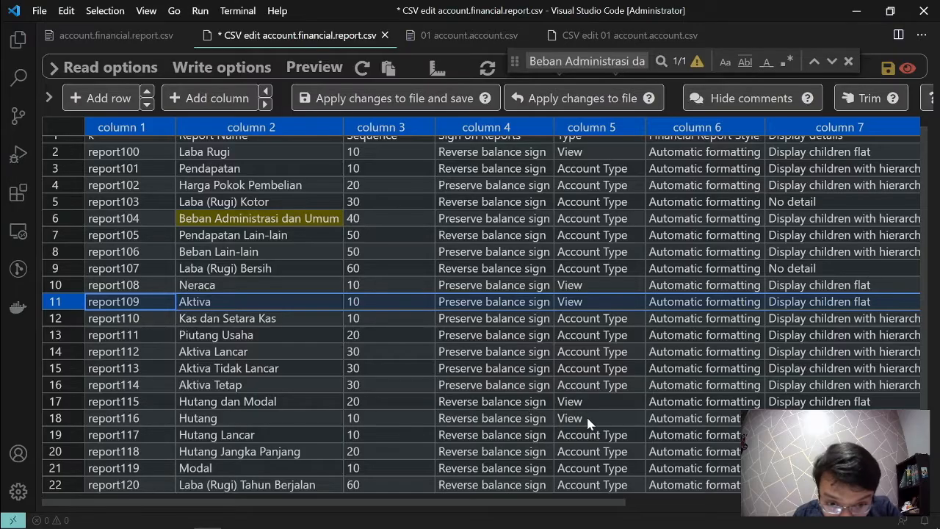
left_click(594, 404)
left_click(594, 418, "shift")
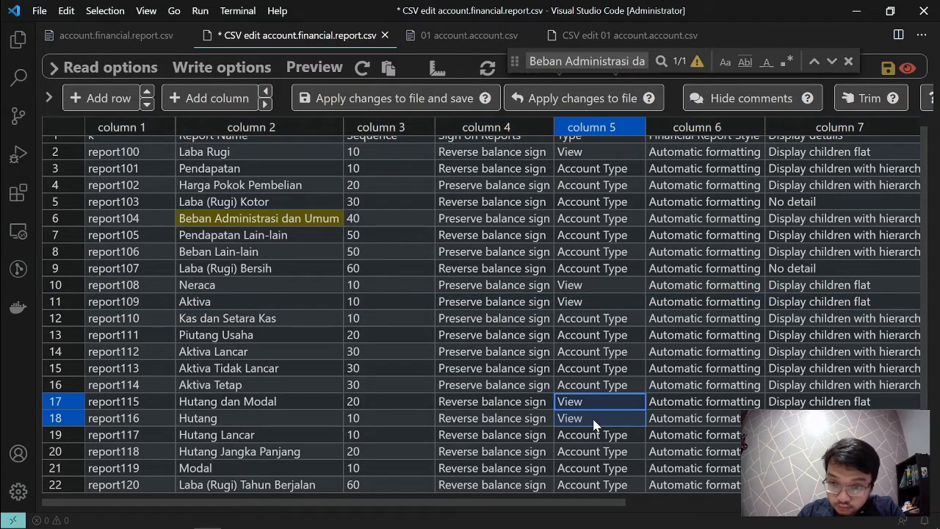
key("alt+Tab")
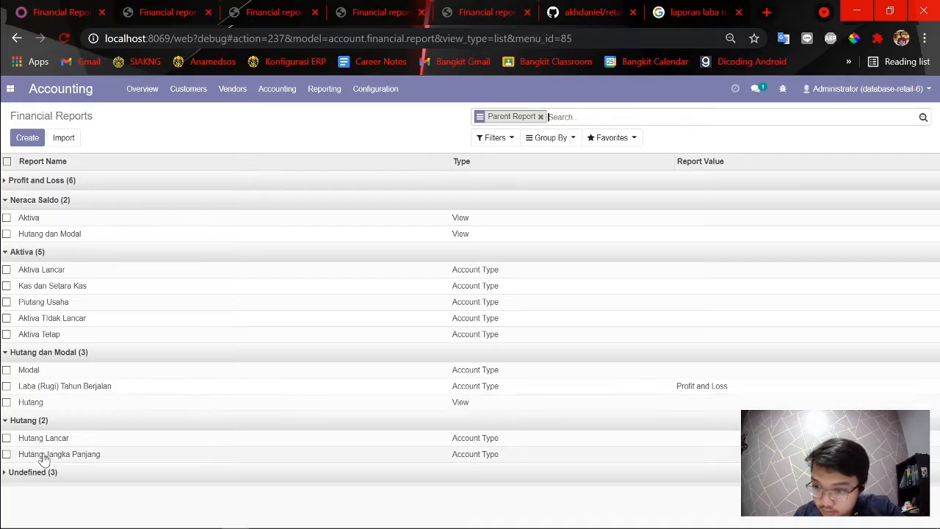
left_click(22, 235)
left_click(17, 39)
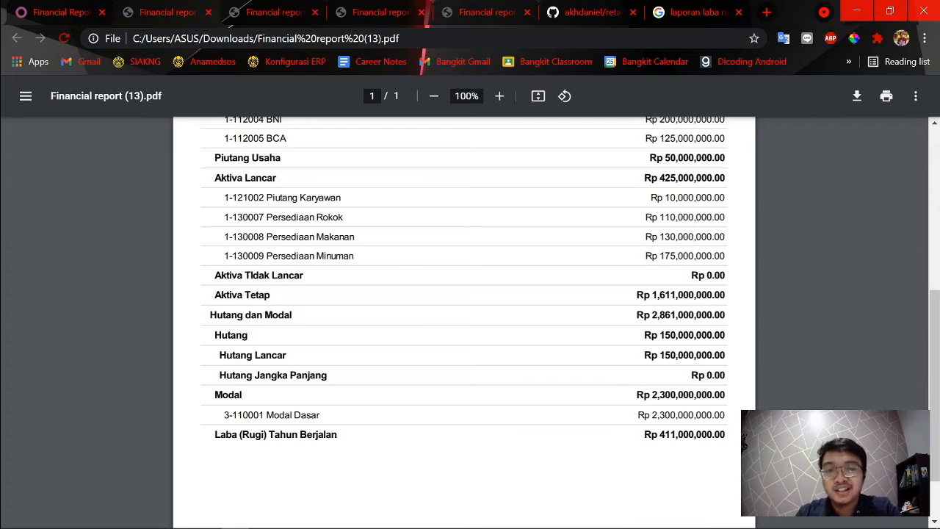
- Review the balances in Financial report (13).pdf and check them against the sign and type settings of the CSV's balance sheet rows
scroll(340, 172, "up", 4)
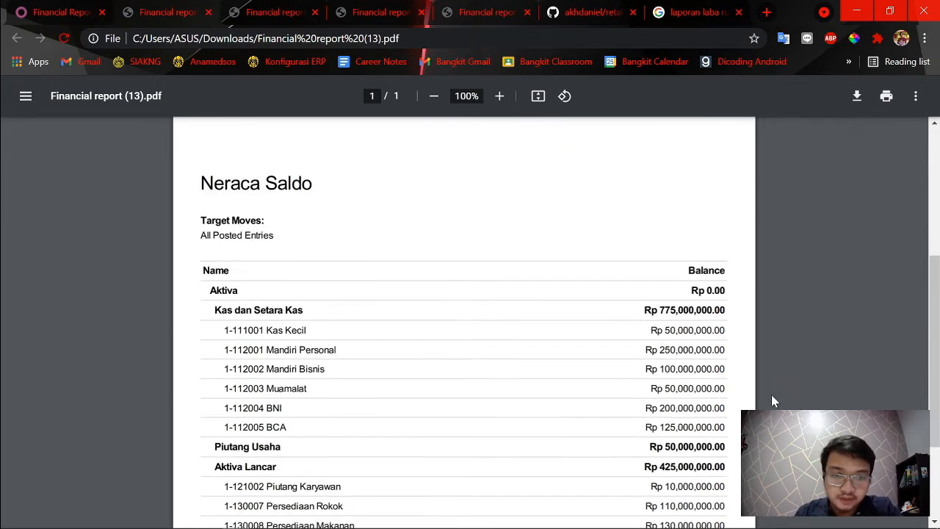
scroll(771, 394, "down", 3)
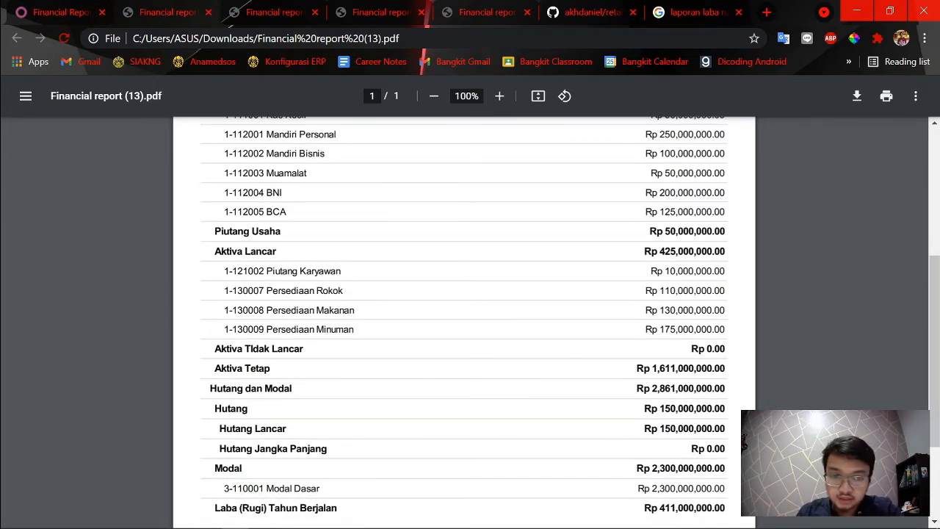
key("alt+Tab")
left_click(479, 468)
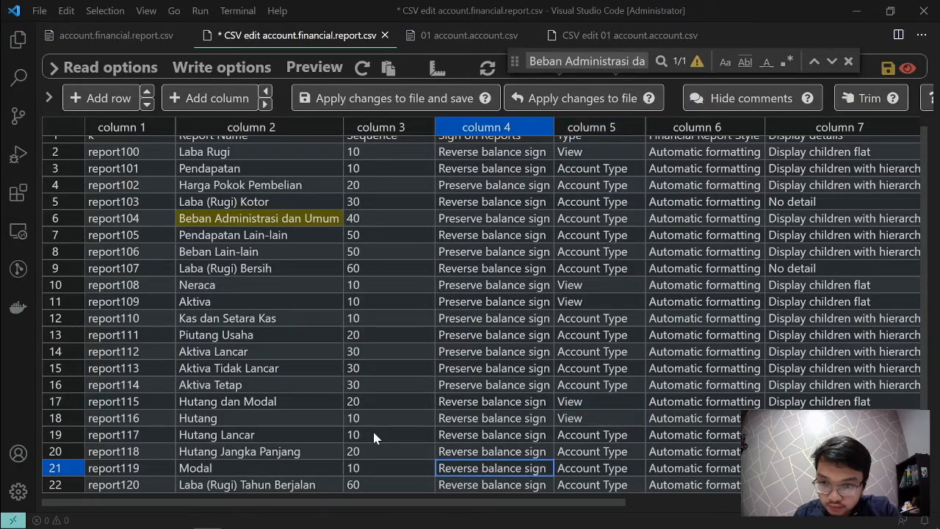
left_click(629, 367)
scroll(627, 365, "right", 3)
key("alt+Tab")
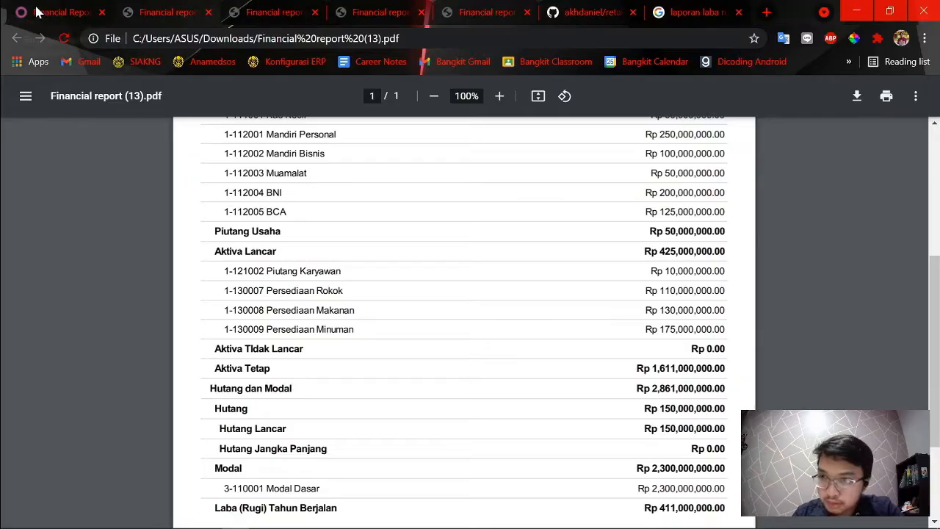
- Check the report types in Odoo's grouped Financial Reports list against the type column of the CSV
left_click(37, 12)
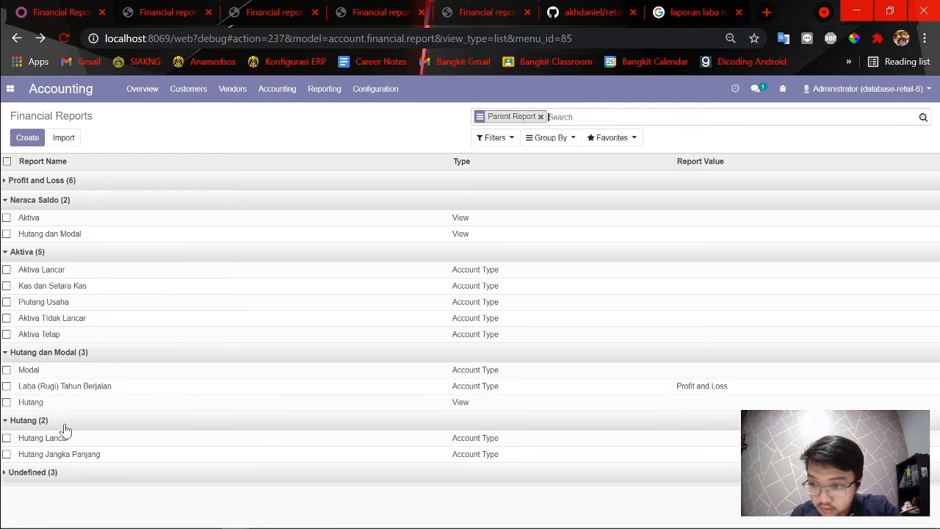
key("alt")
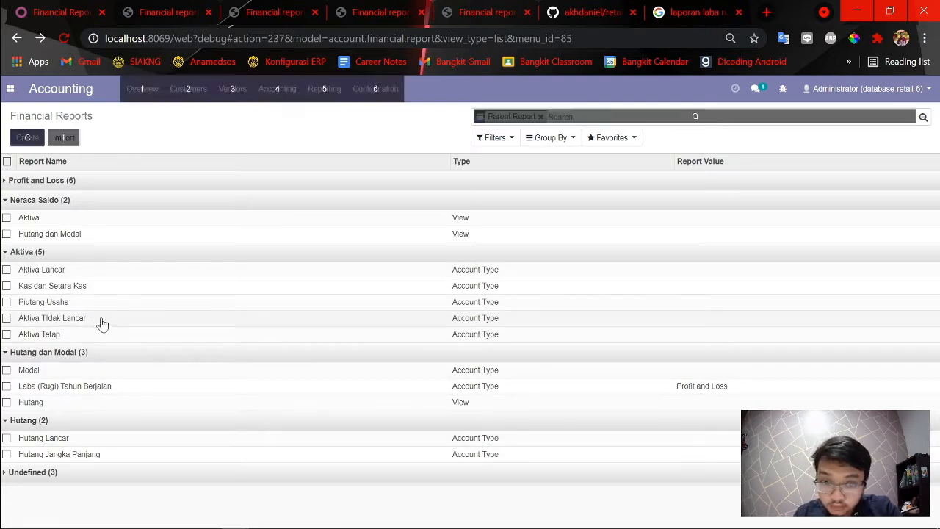
key("alt+Tab")
scroll(426, 406, "left", 5)
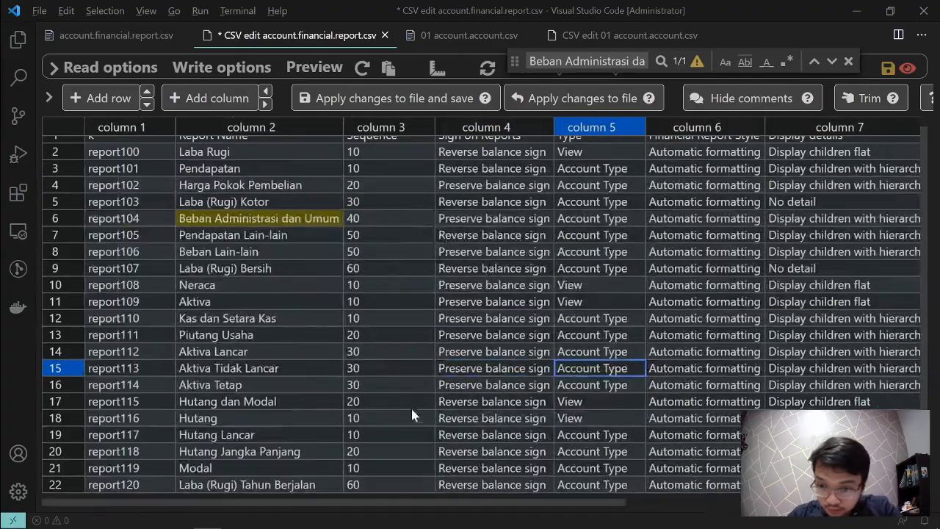
key("alt+Tab")
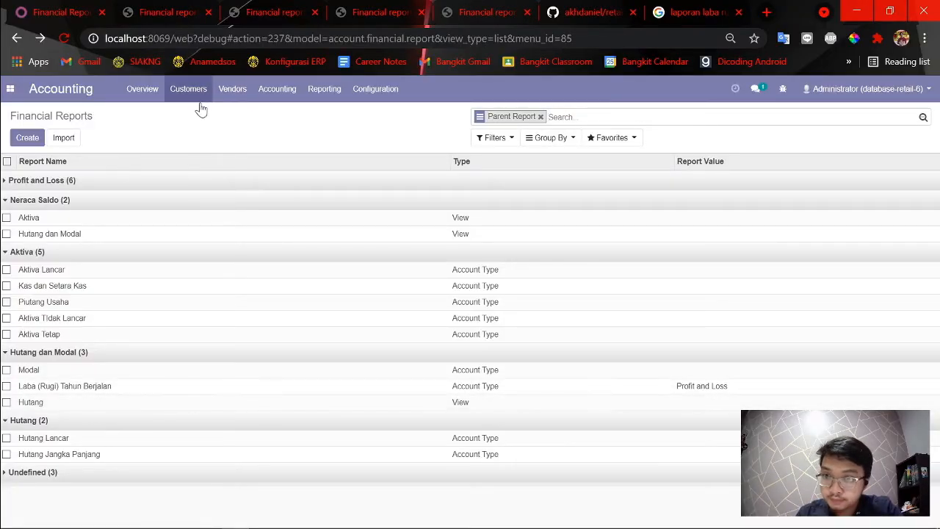
- Print the Neraca Saldo balance sheet for all posted entries and open Financial report (14).pdf
left_click(272, 94)
left_click(304, 91)
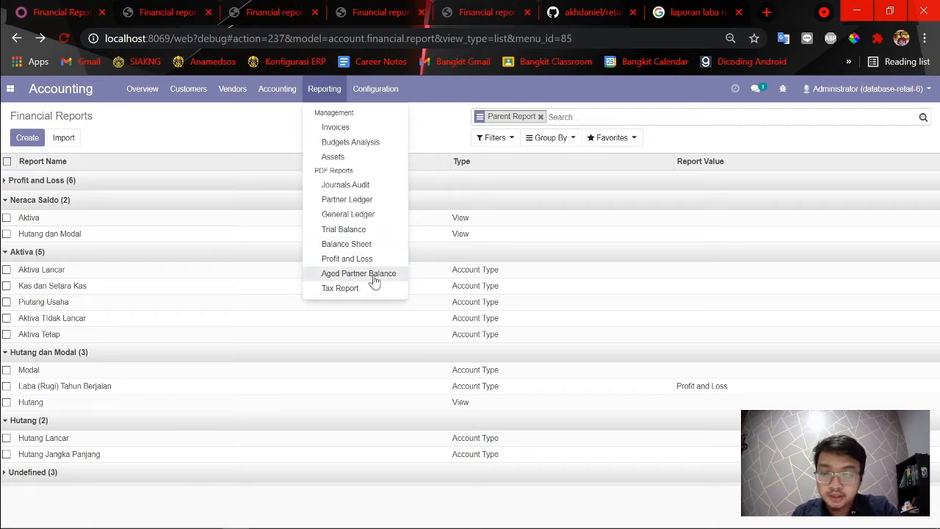
left_click(332, 245)
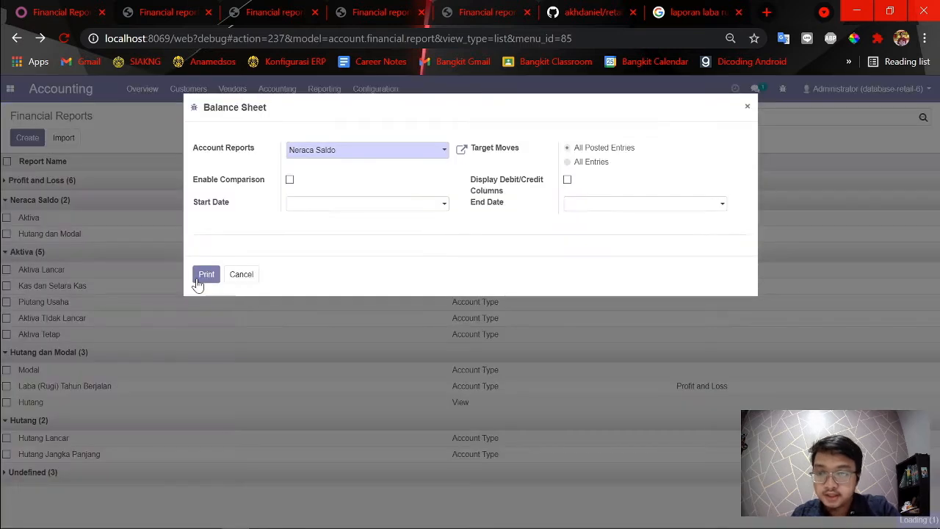
left_click(205, 276)
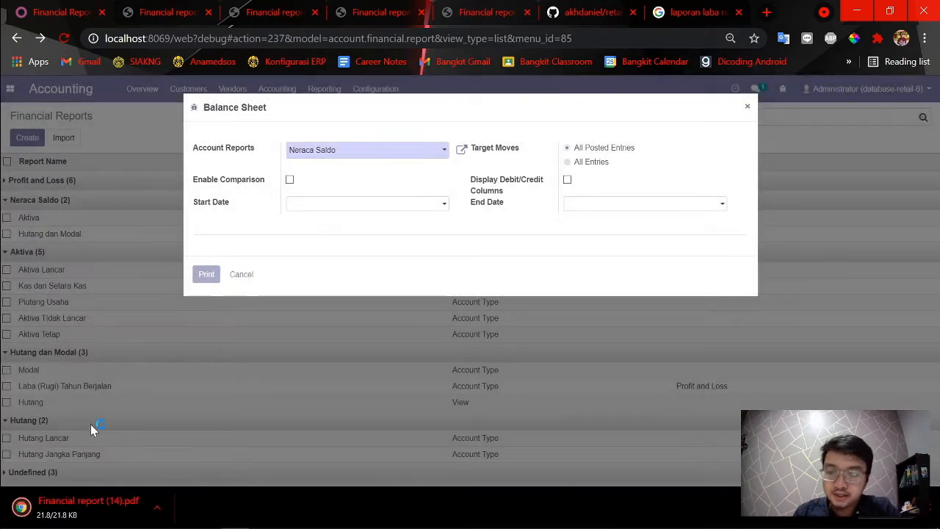
left_click(86, 506)
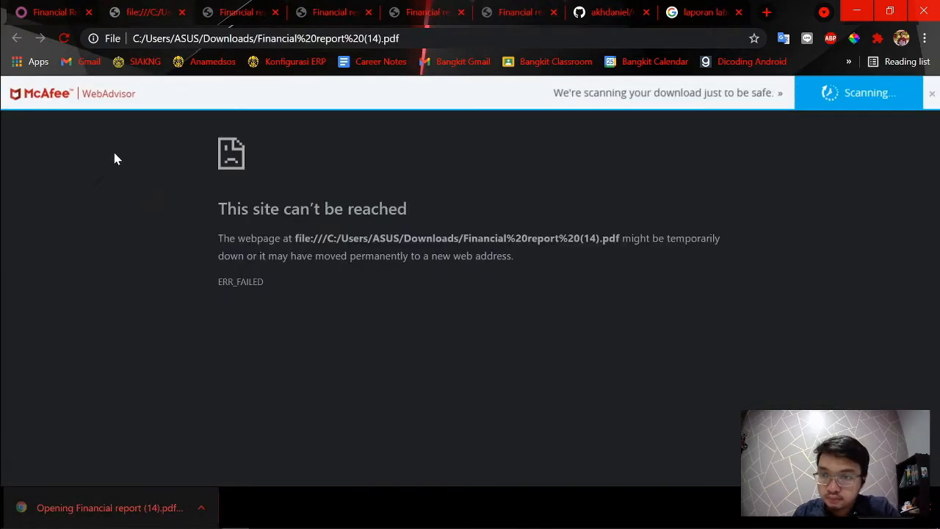
left_click(63, 40)
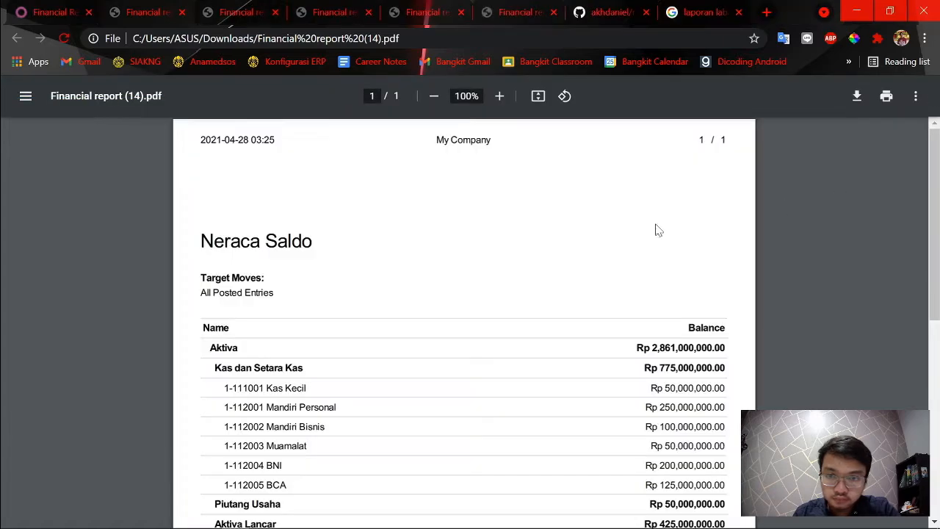
- Compare the Aktiva total with the Hutang dan Modal total in Financial report (14).pdf
scroll(515, 242, "down", 2)
scroll(464, 322, "down", 1)
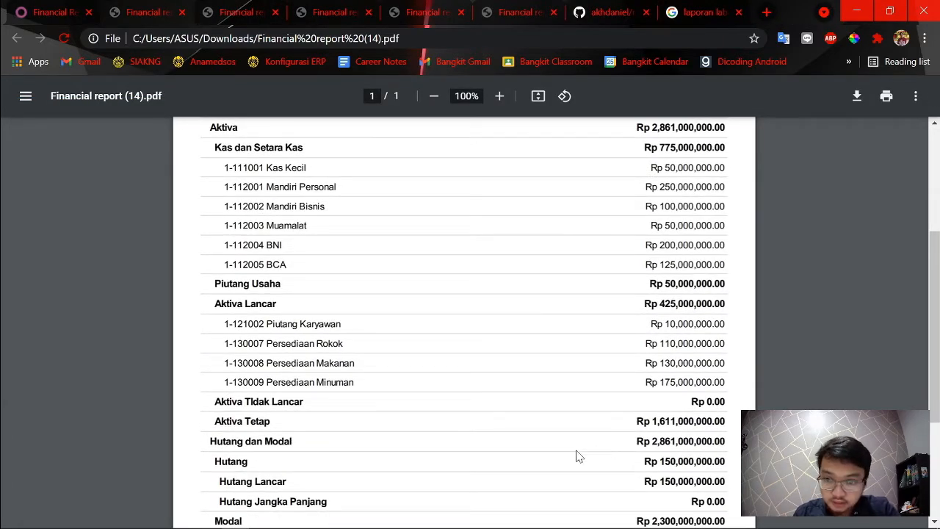
scroll(551, 445, "down", 2)
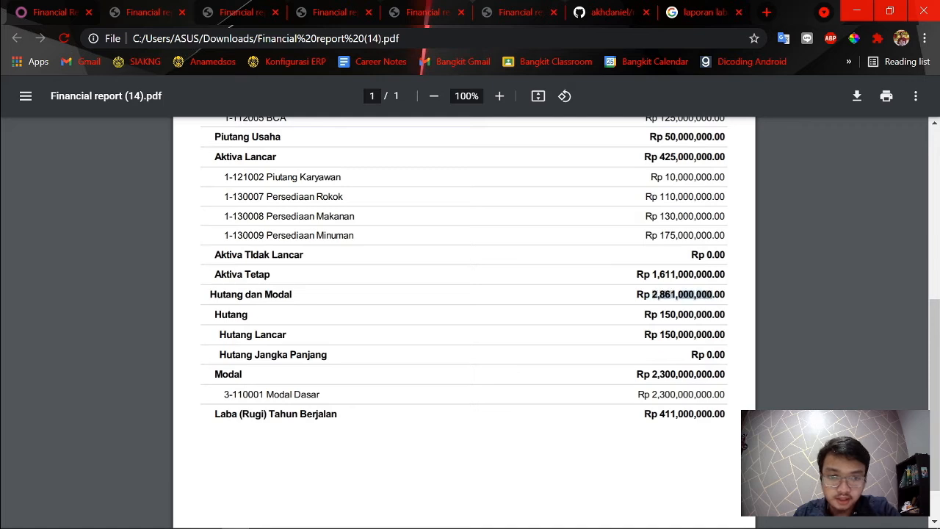
scroll(375, 434, "up", 2)
scroll(377, 434, "up", 3)
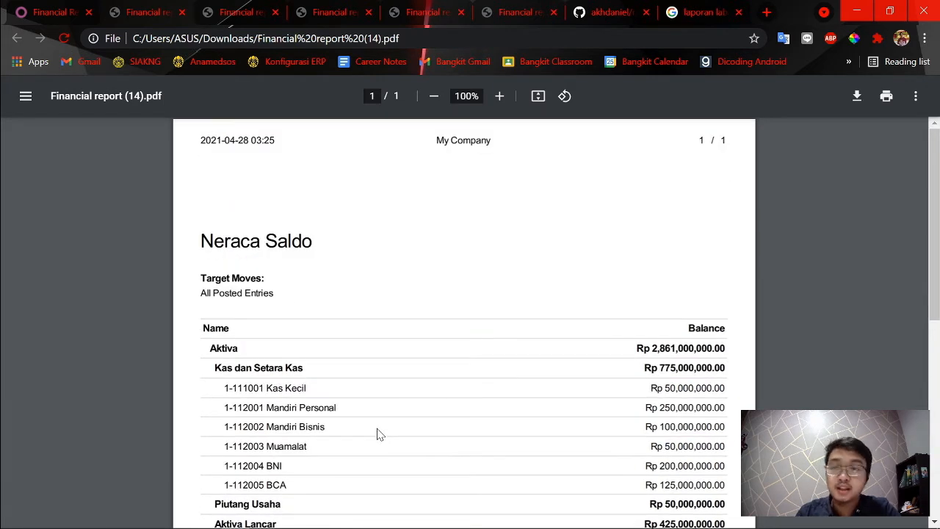
- Close the Balance Sheet dialog and all open Financial report PDFs, and return to the Financial Reports list
left_click(9, 6)
left_click(747, 105)
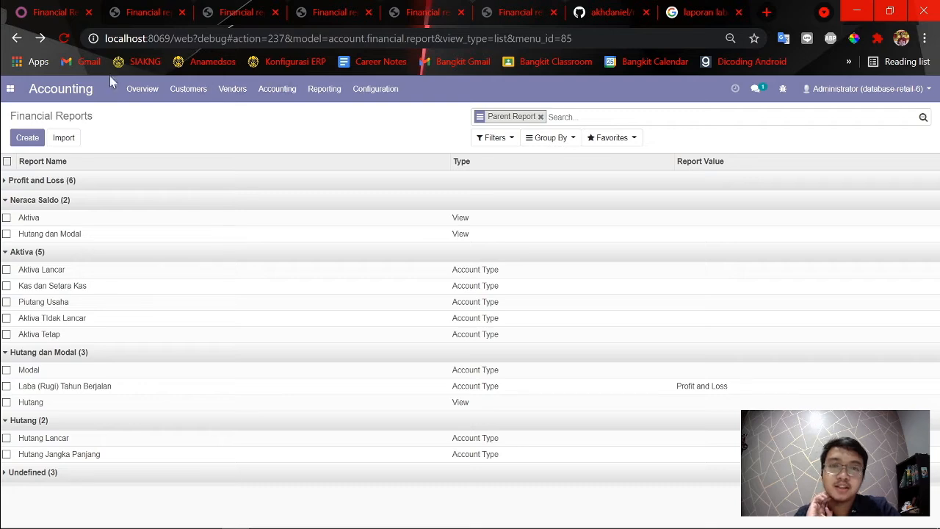
left_click(124, 3)
key("ctrl+shift+Tab")
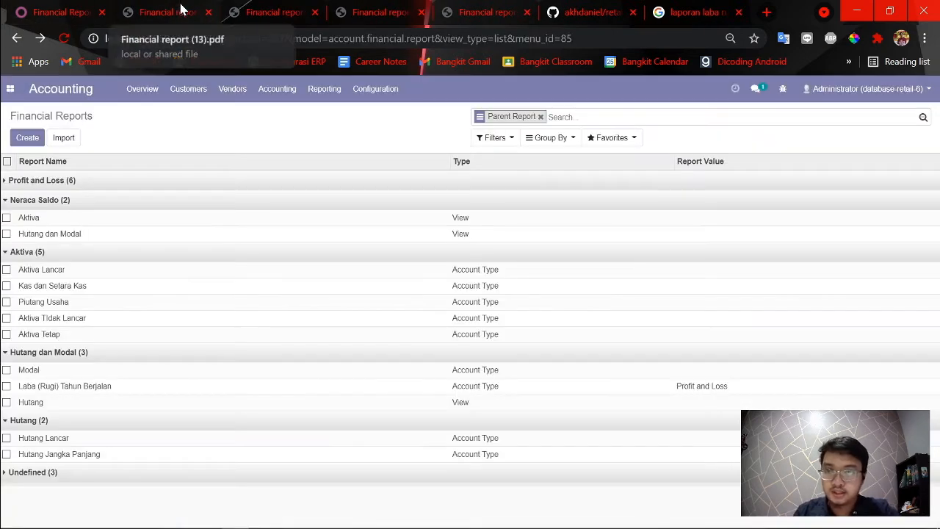
left_click(186, 7)
key("ctrl+w")
key("ctrl+w")
key("ctrl+w")
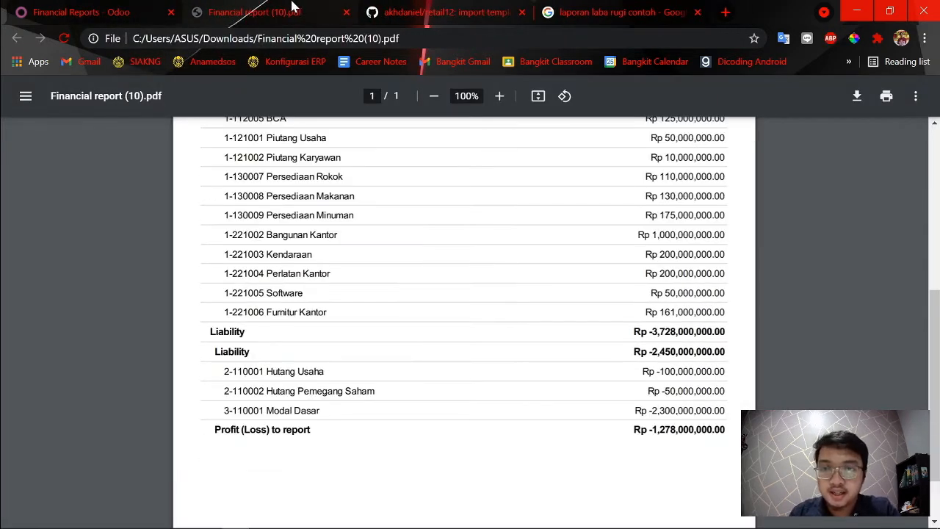
key("ctrl+w")
left_click(101, 7)
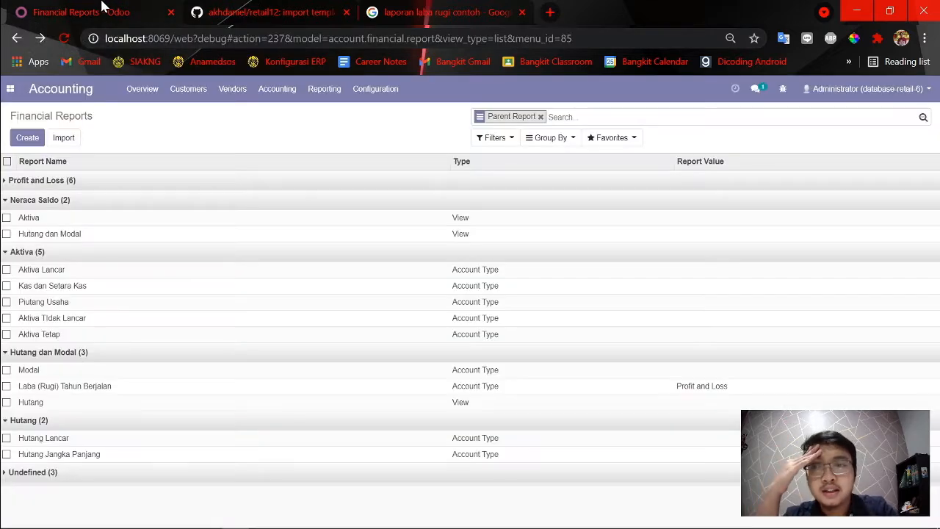
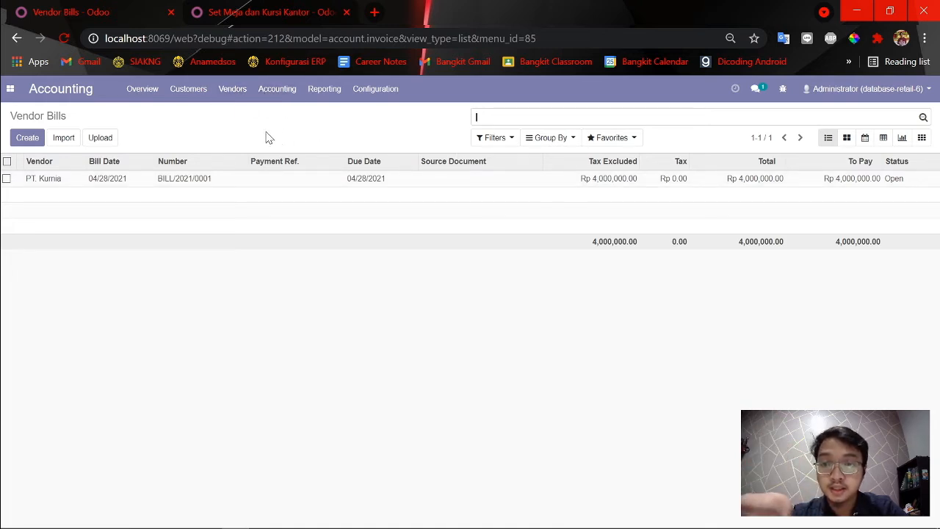
left_click(232, 95)
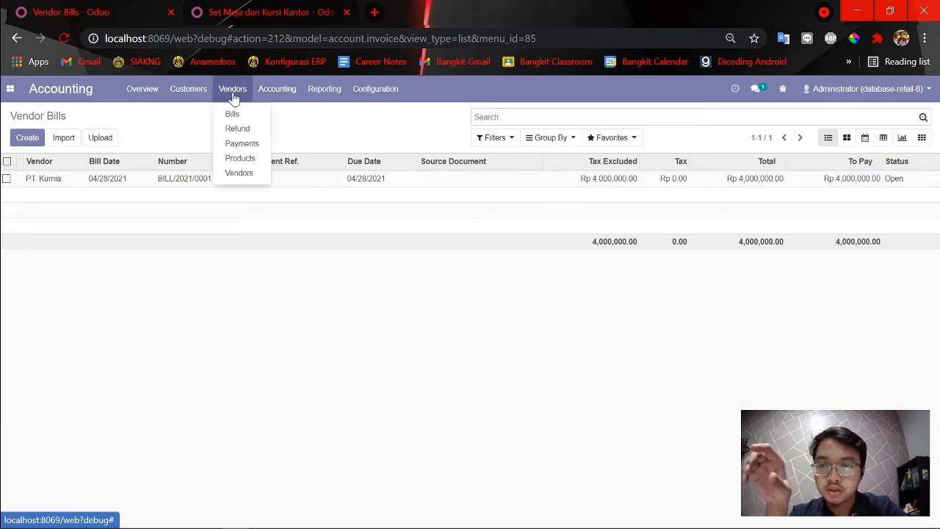
left_click(147, 184)
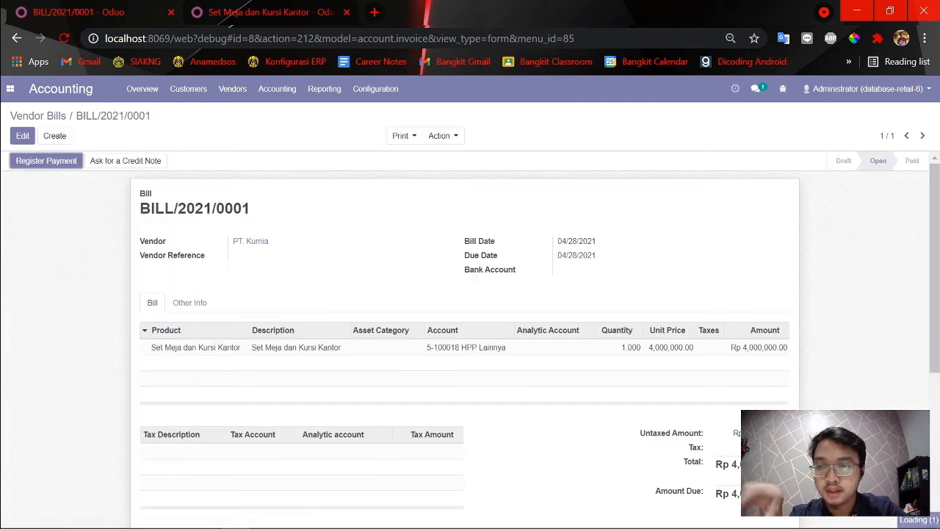
left_click(33, 161)
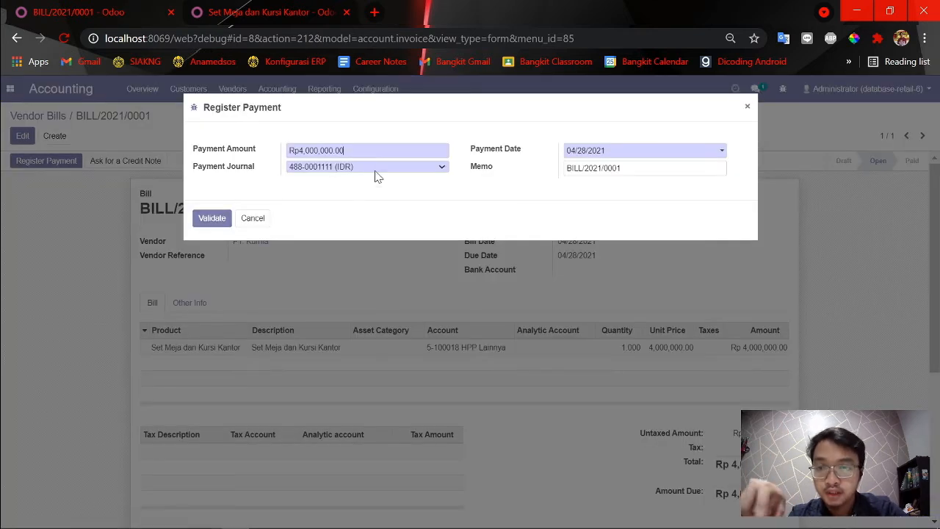
left_click(257, 220)
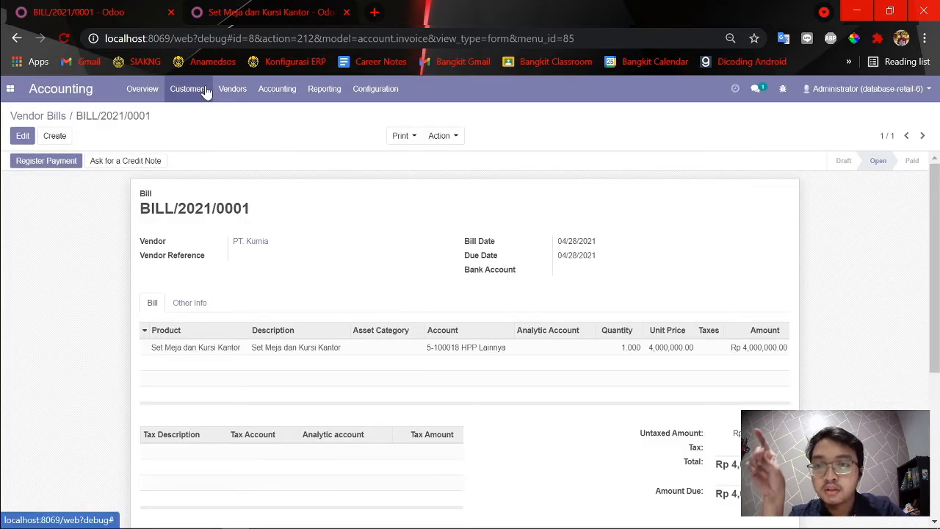
- Create a new vendor payment to PT. Kurnia with Cash (IDR) as the payment journal
left_click(202, 90)
mouse_move(218, 89)
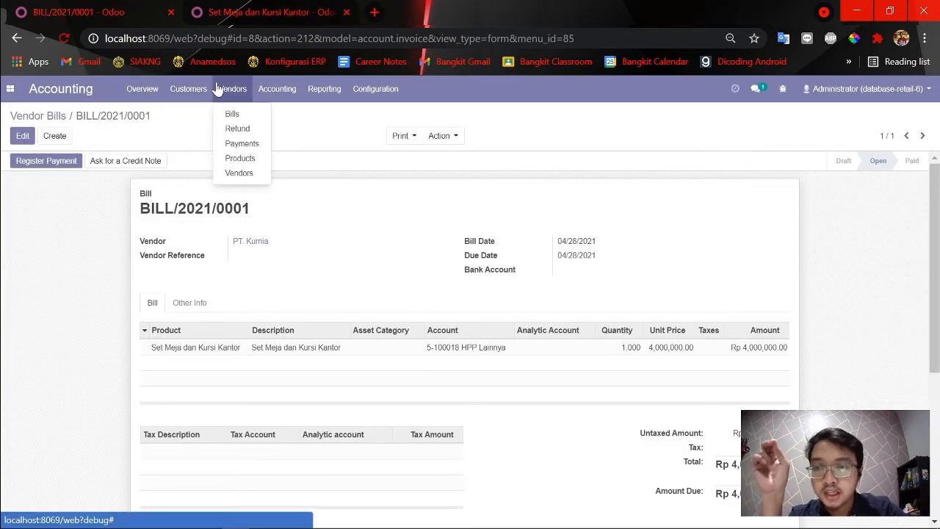
left_click(242, 143)
left_click(35, 142)
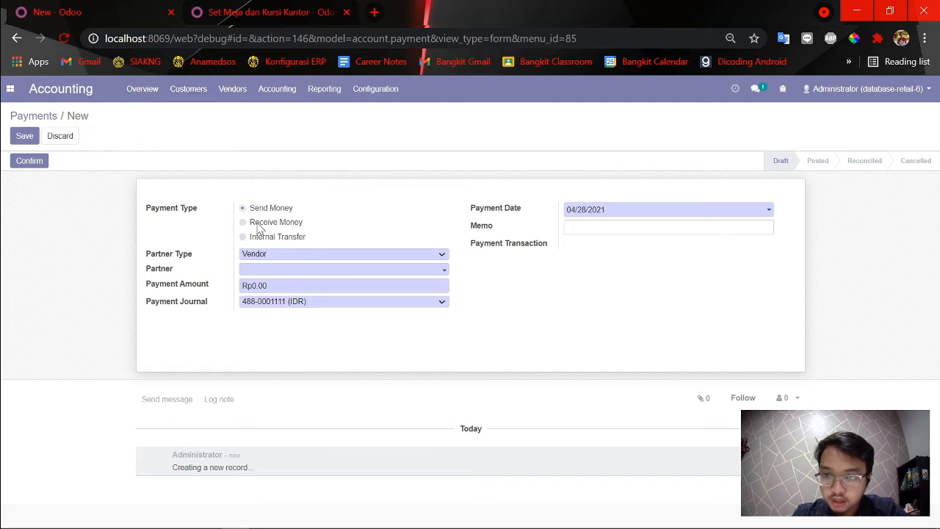
left_click(285, 301)
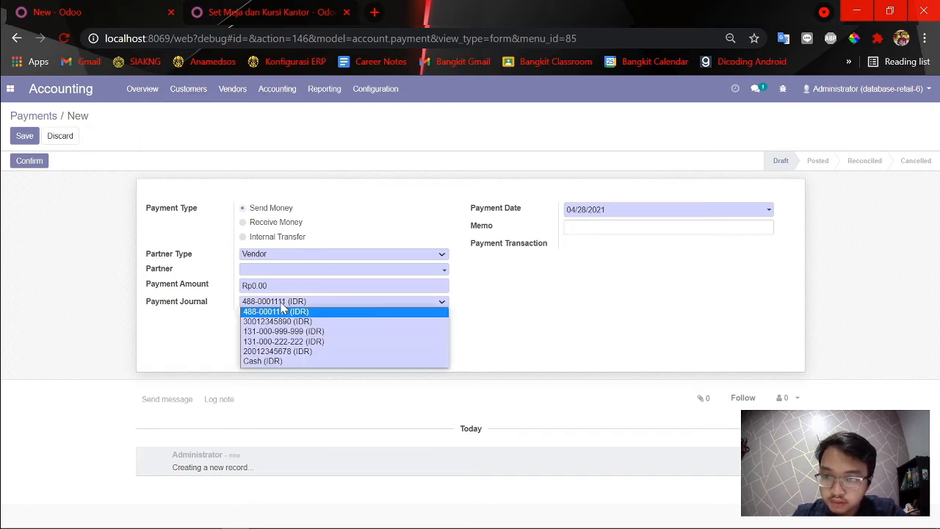
left_click(283, 362)
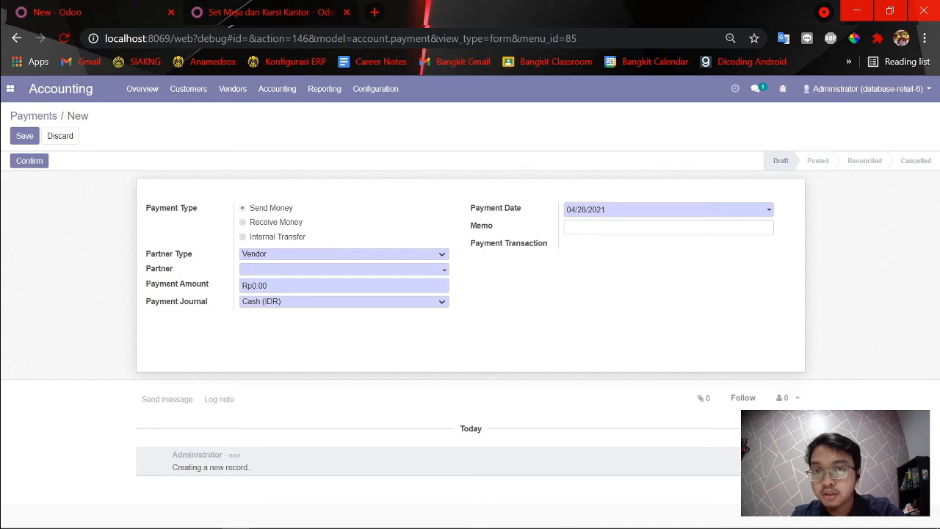
left_click(281, 272)
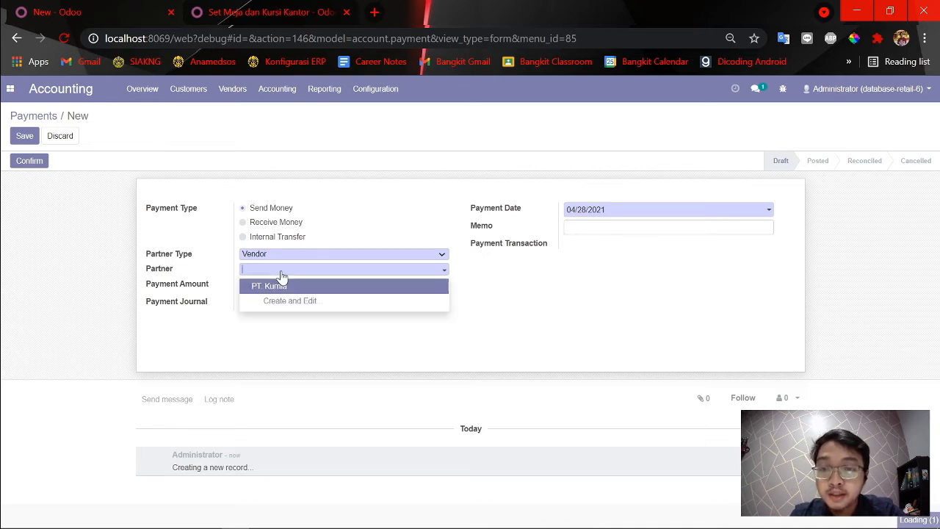
left_click(299, 287)
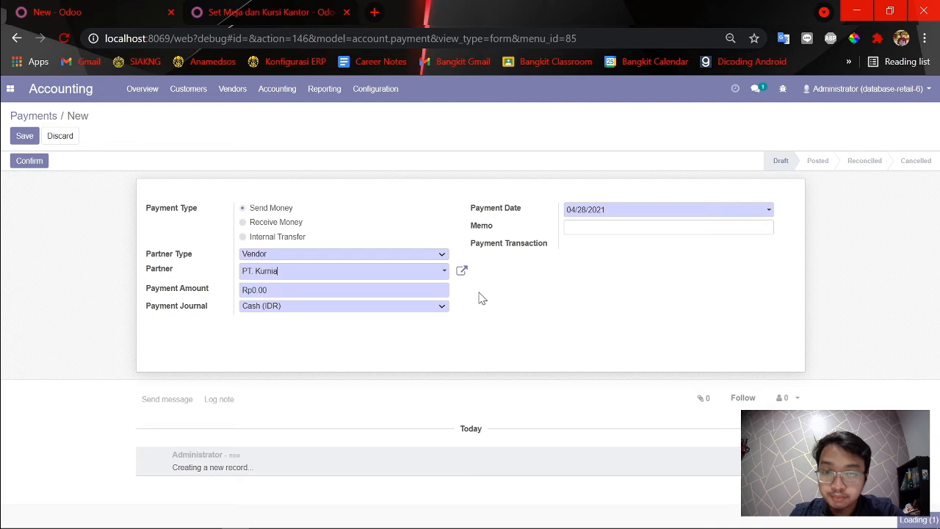
- Set the payment's memo to BILL/2021/0001 and its amount to Rp300000, and confirm the payment
left_click(580, 229)
left_click(598, 257)
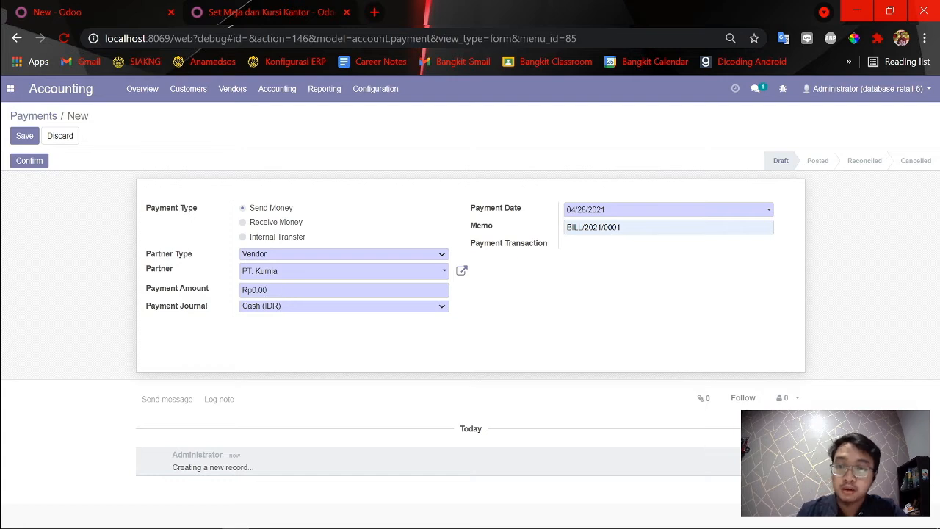
left_click(283, 289)
type("300000")
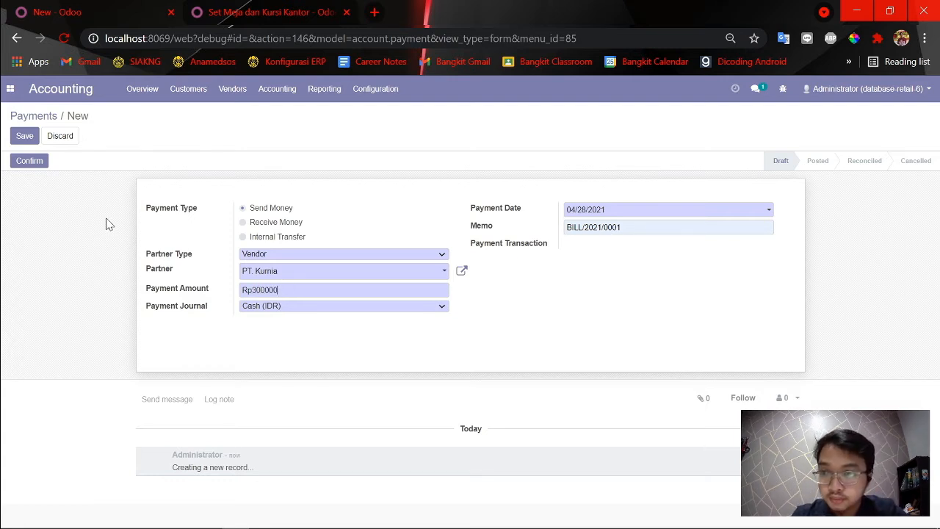
left_click(39, 158)
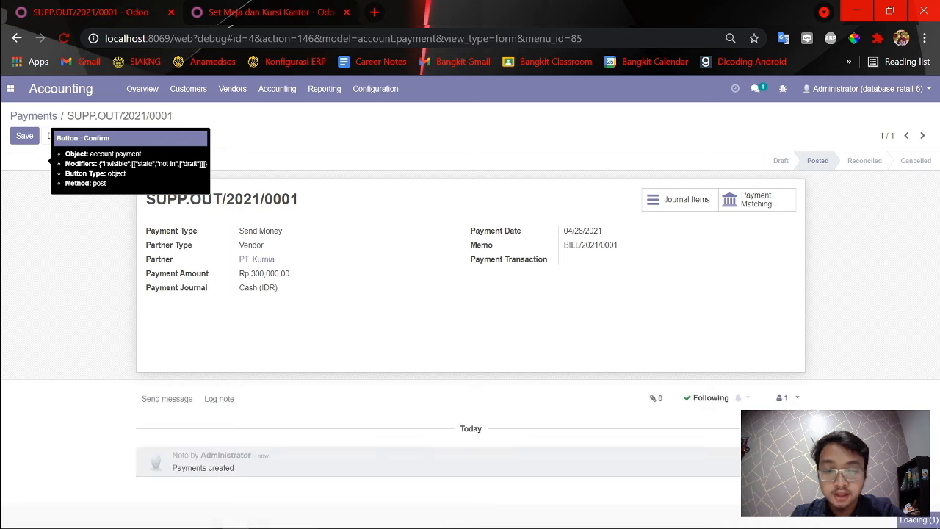
- Check the outstanding debits on vendor bill BILL/2021/0001, and open the Journal Items list to examine the payment's entries
left_click(231, 89)
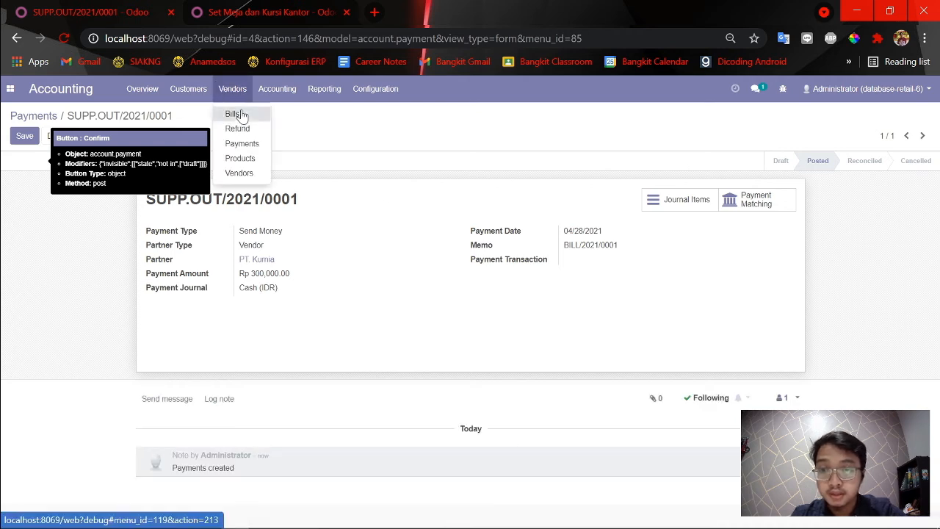
left_click(237, 114)
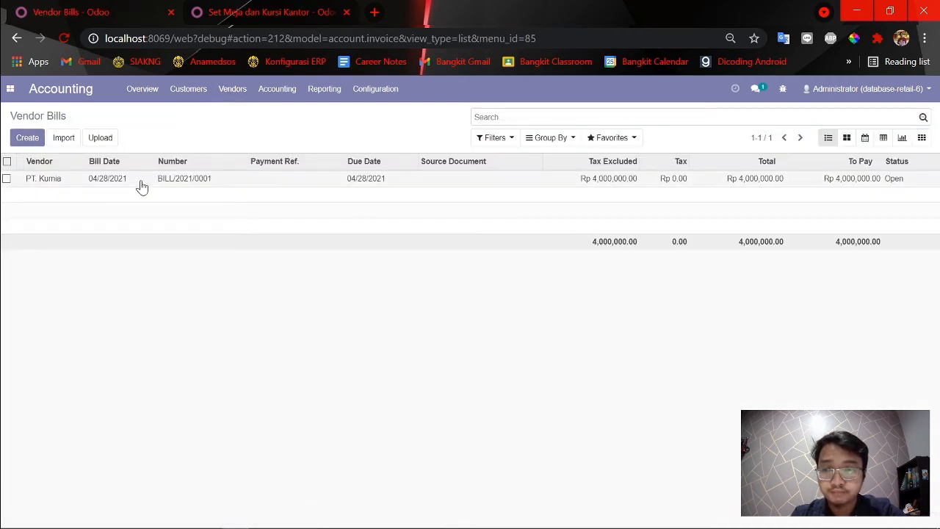
left_click(140, 183)
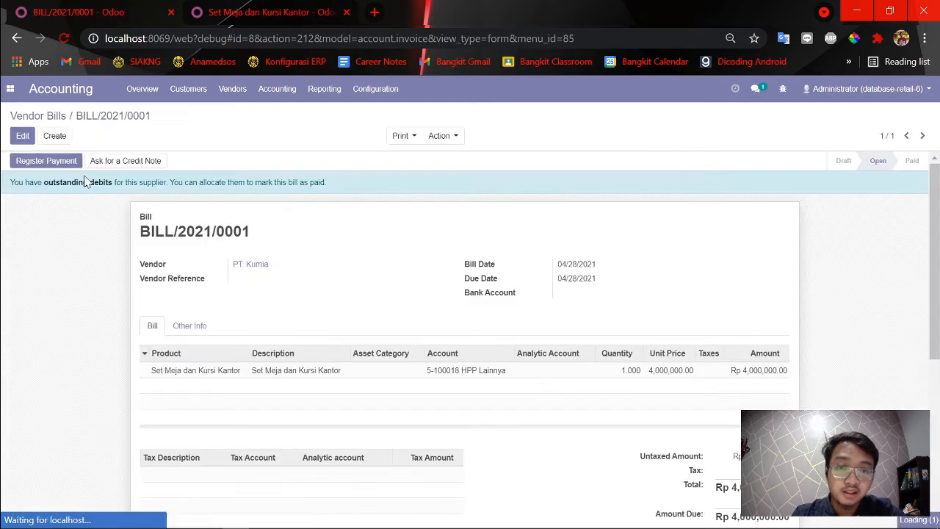
scroll(88, 184, "down", 3)
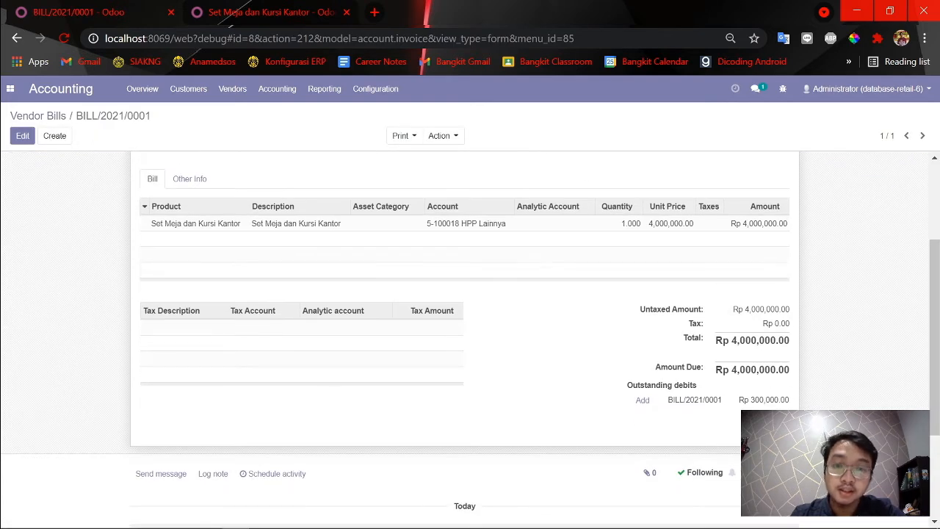
scroll(531, 326, "up", 2)
scroll(517, 338, "down", 4)
scroll(441, 361, "up", 4)
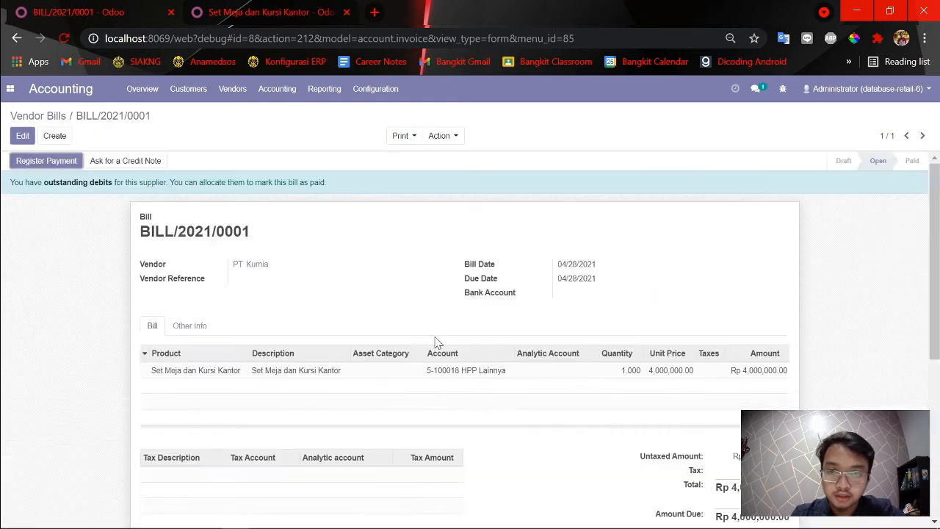
left_click(264, 89)
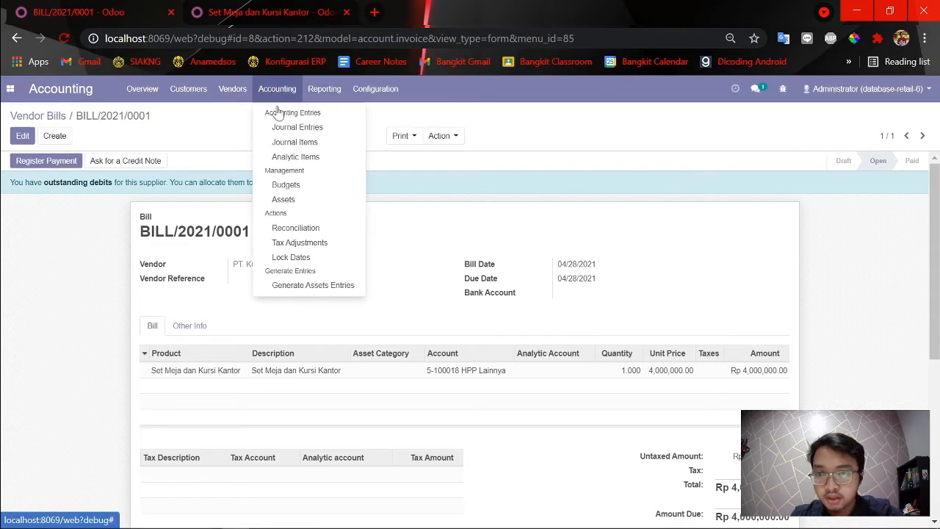
left_click(287, 140)
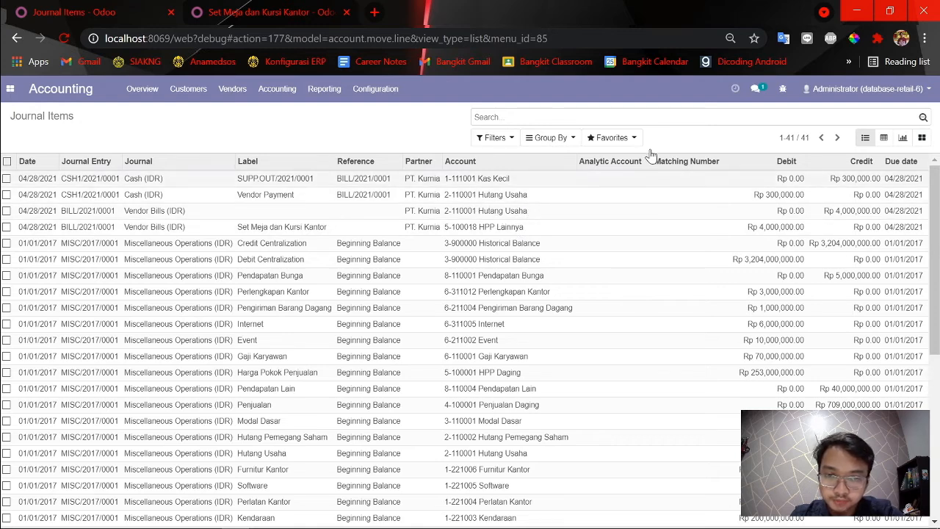
- Reopen vendor bill BILL/2021/0001 and allocate the Rp 300,000 outstanding debit to it
left_click(264, 100)
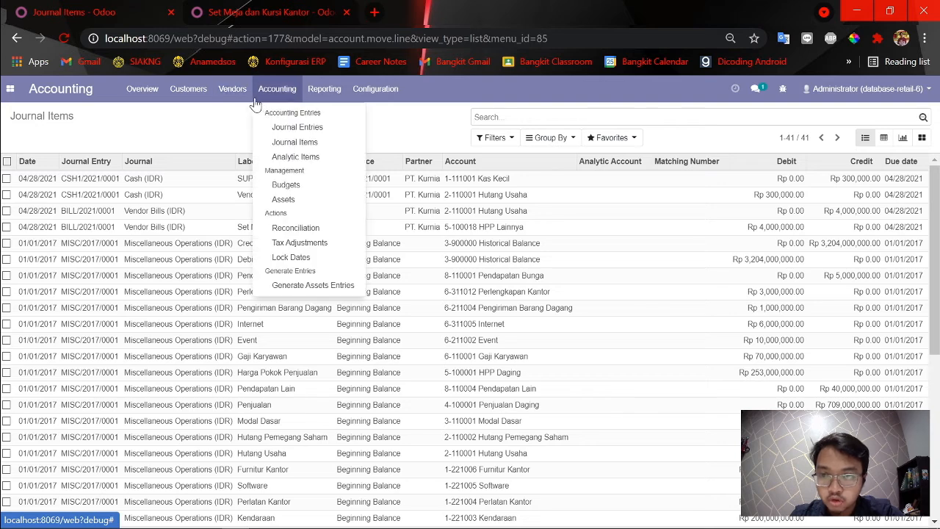
mouse_move(188, 100)
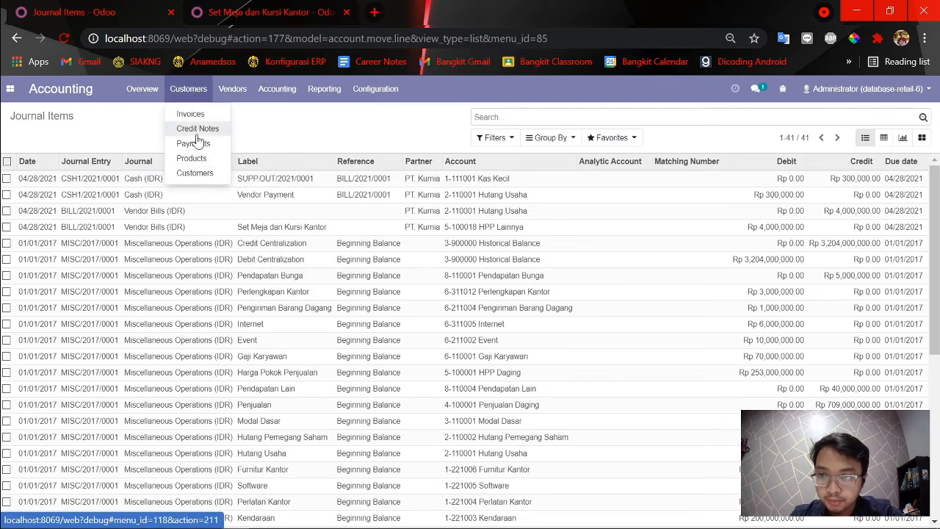
mouse_move(232, 89)
left_click(228, 115)
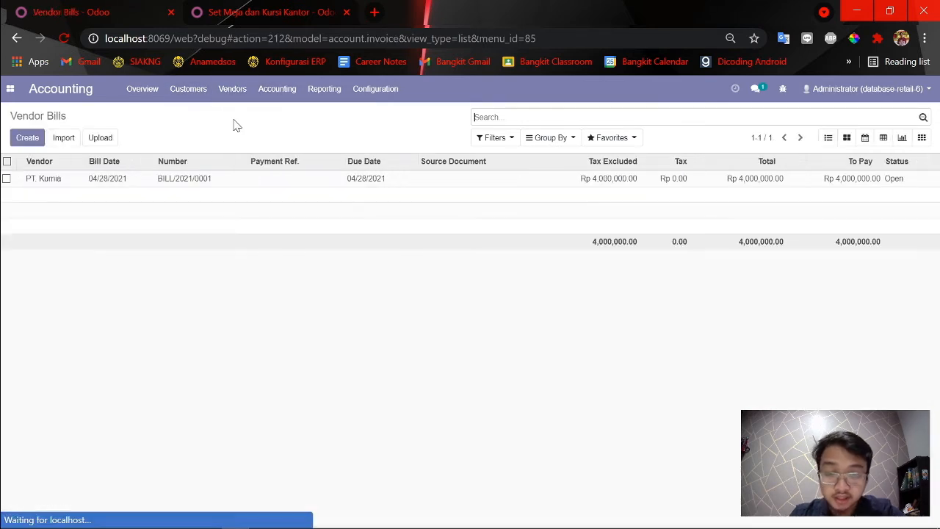
left_click(204, 182)
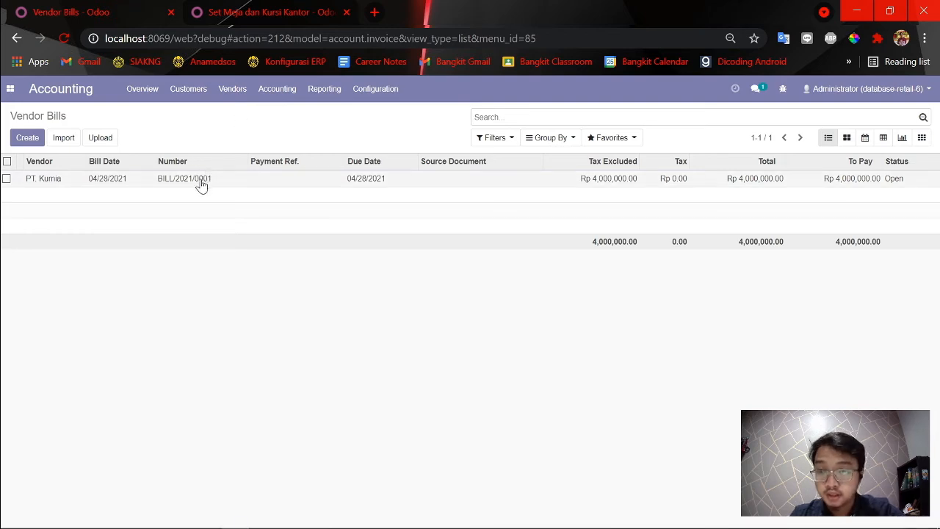
scroll(233, 246, "down", 2)
scroll(711, 374, "down", 2)
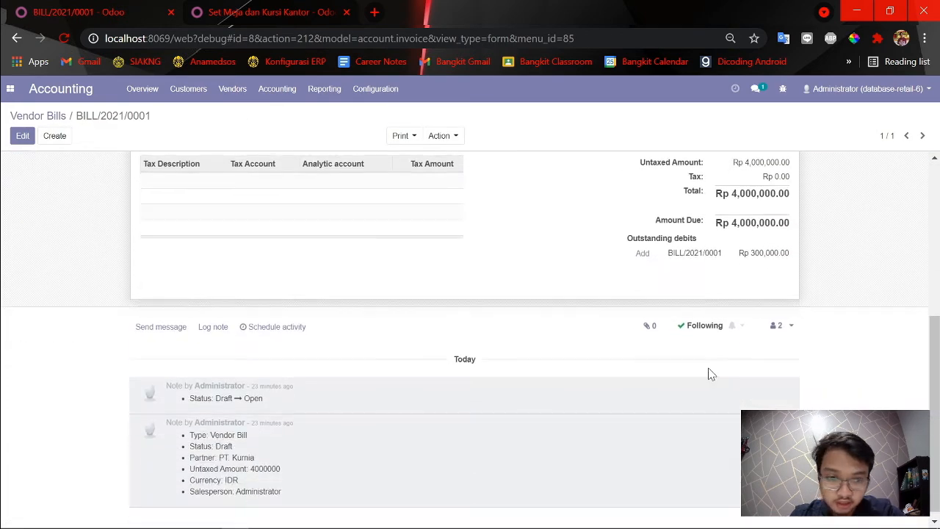
left_click(643, 254)
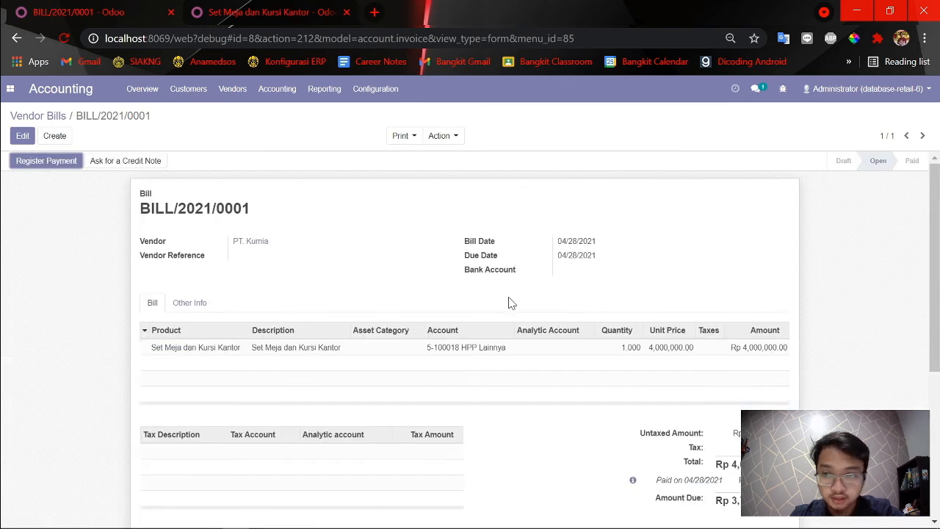
- Register a further payment of Rp1200000 on the bill through the Cash (IDR) journal, keeping the payment difference open
scroll(621, 342, "down", 3)
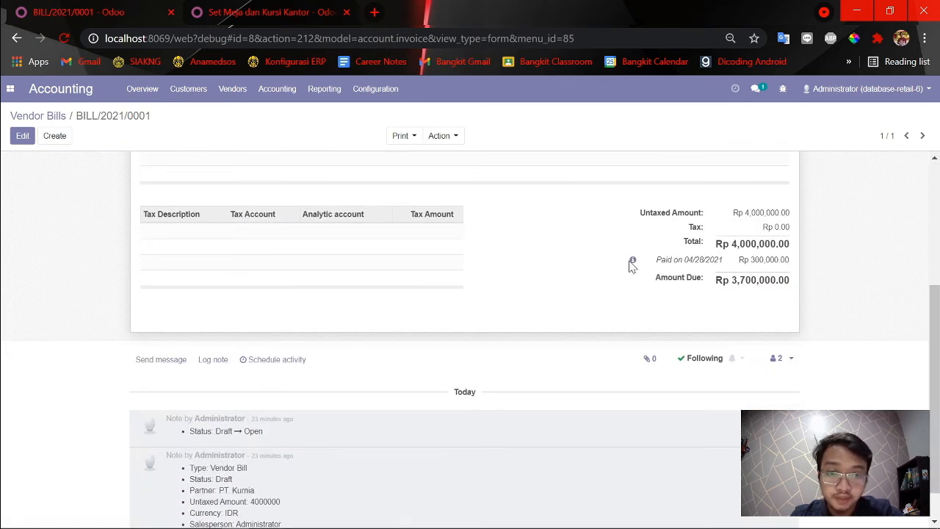
scroll(261, 218, "up", 3)
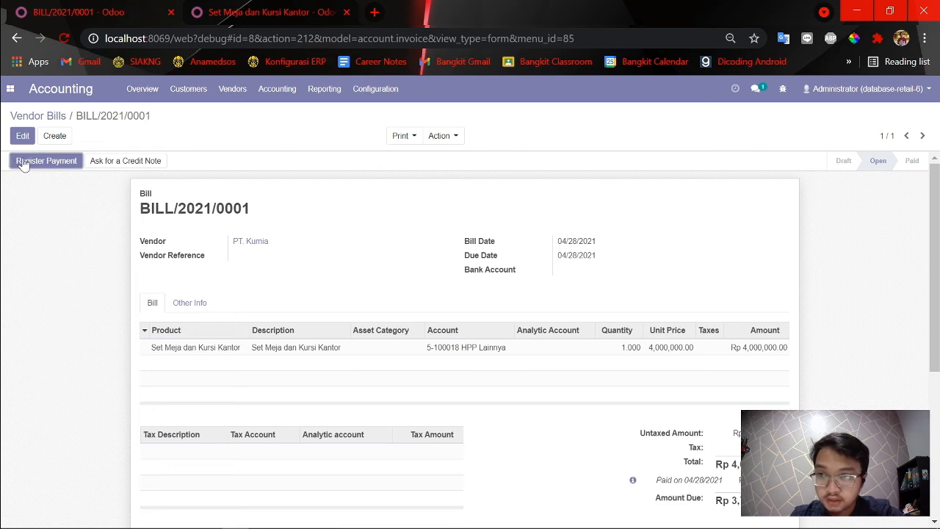
scroll(458, 291, "down", 3)
scroll(177, 184, "up", 3)
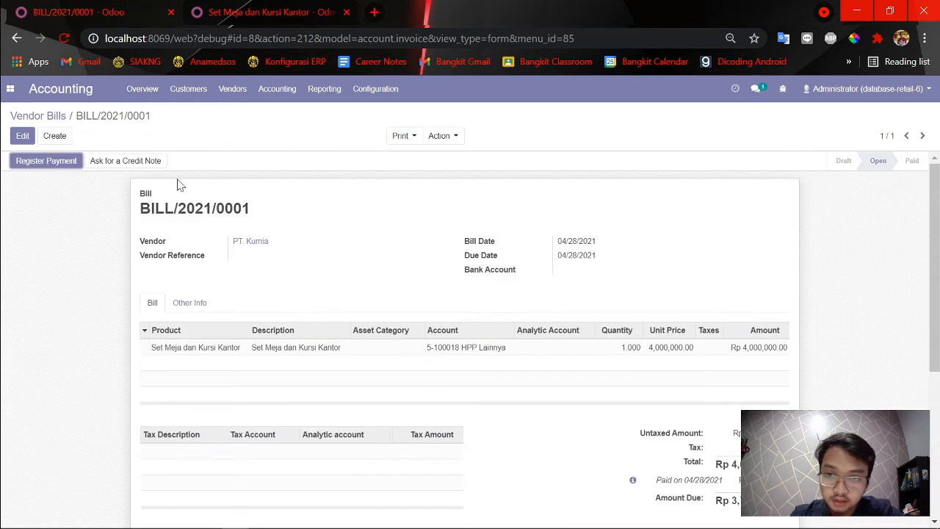
left_click(25, 162)
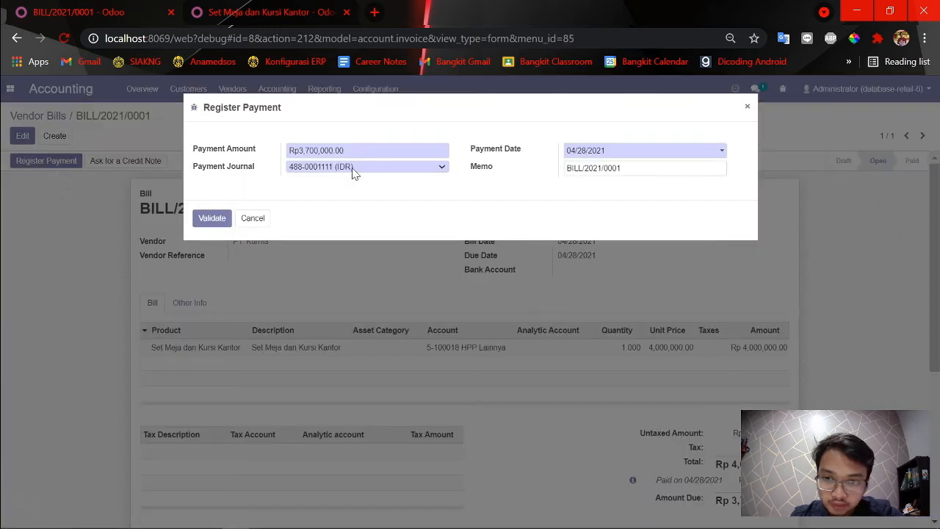
left_click(353, 169)
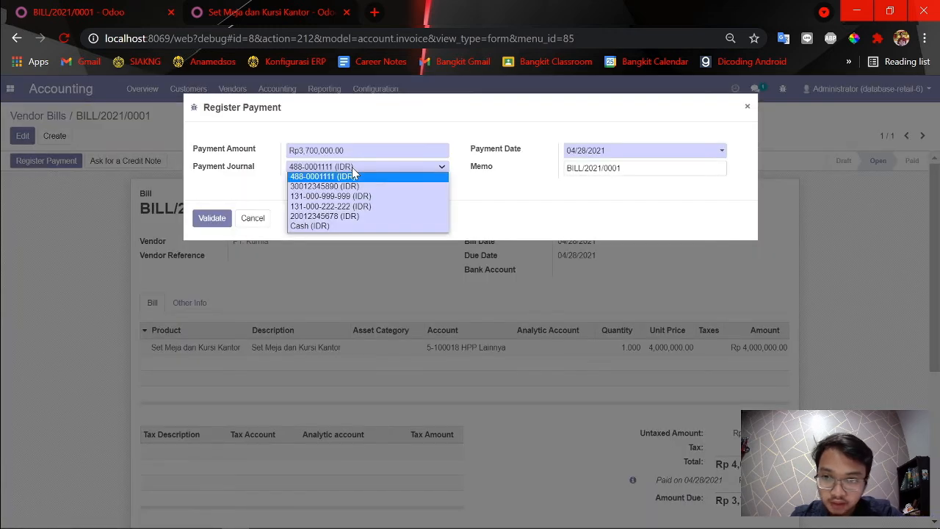
left_click(352, 167)
left_click(352, 167)
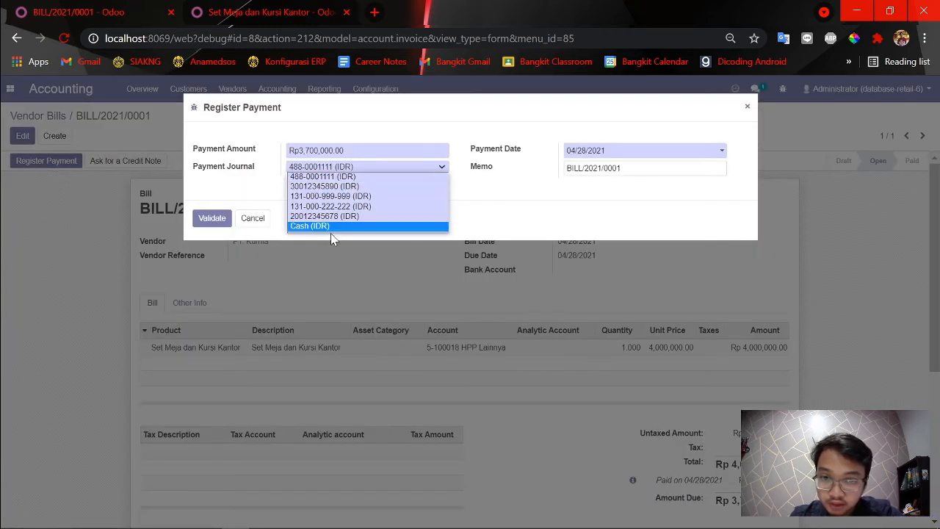
left_click(330, 226)
left_click(353, 151)
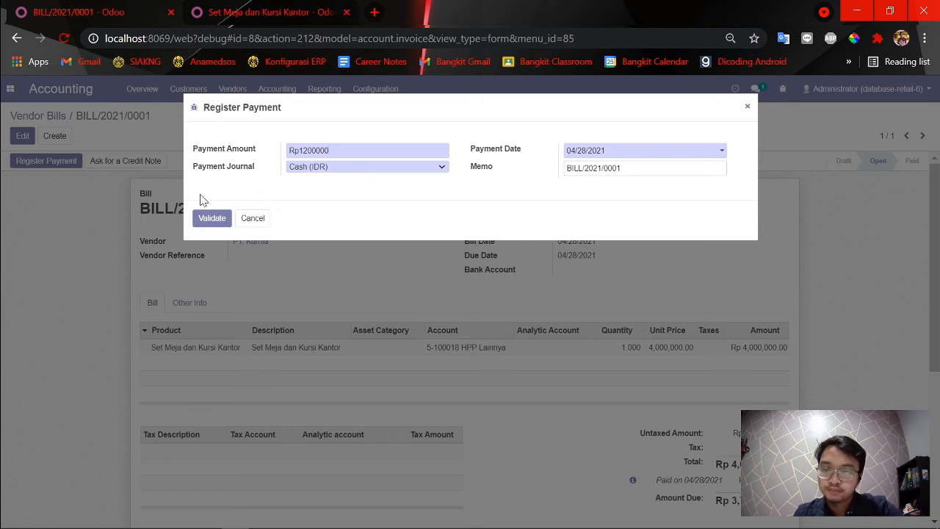
left_click(207, 218)
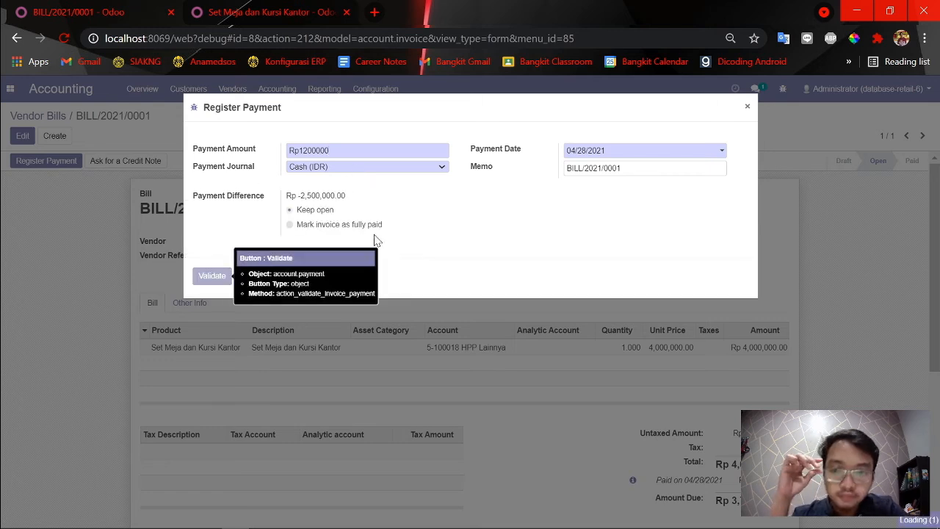
left_click(209, 276)
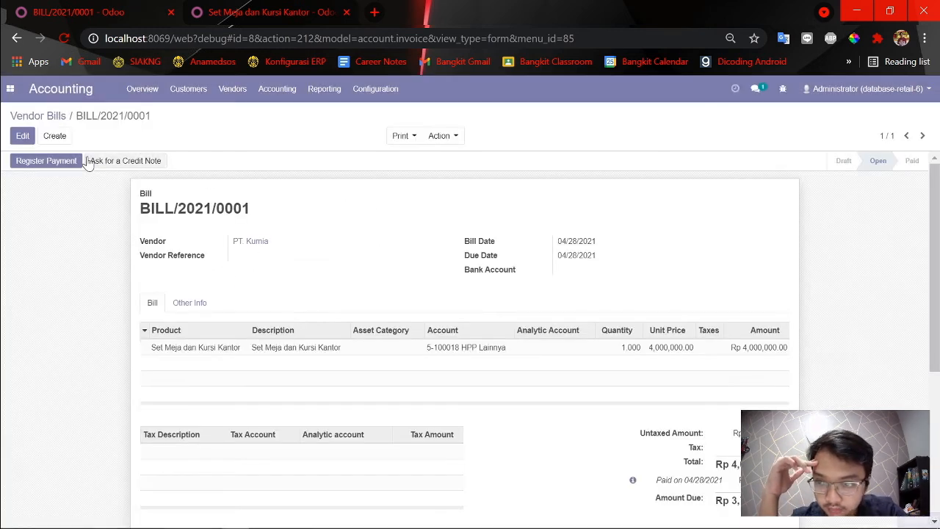
- Dismiss the new Register Payment form without validating it and review the payments and amount due on vendor bill BILL/2021/0001
scroll(549, 378, "down", 3)
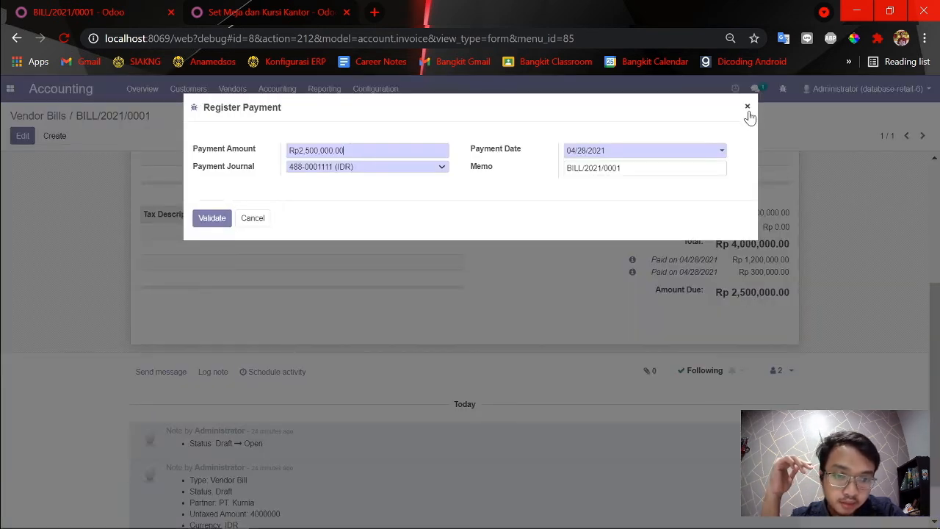
left_click(749, 107)
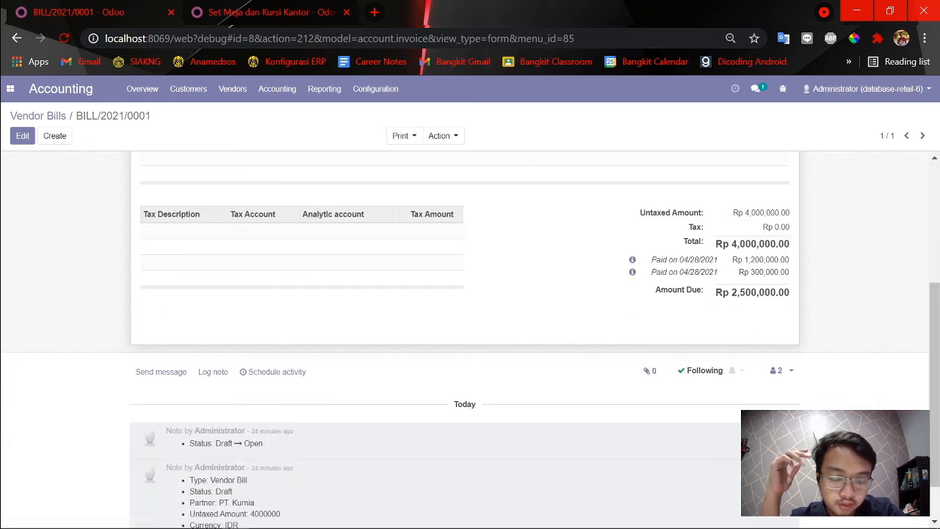
scroll(794, 300, "up", 2)
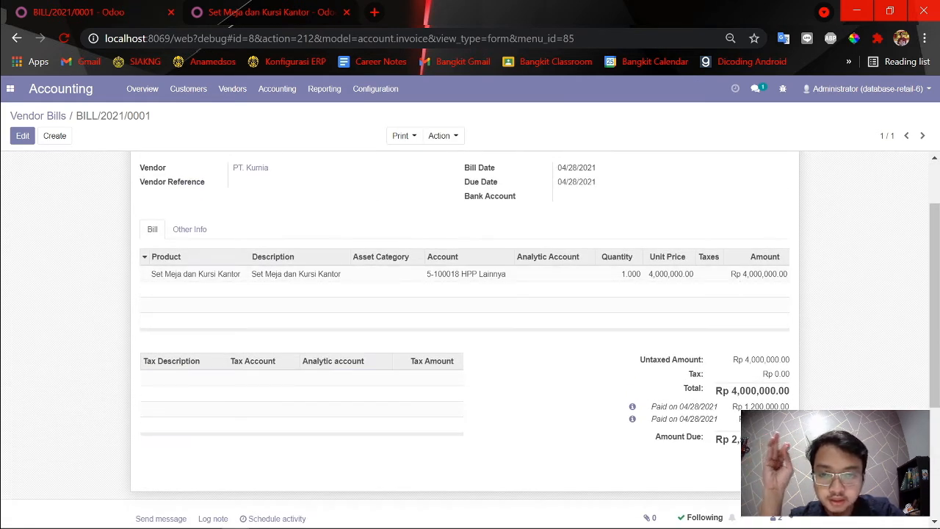
- Open the Journal Items list and examine the cash and payable entries posted for the payments on BILL/2021/0001
left_click(295, 94)
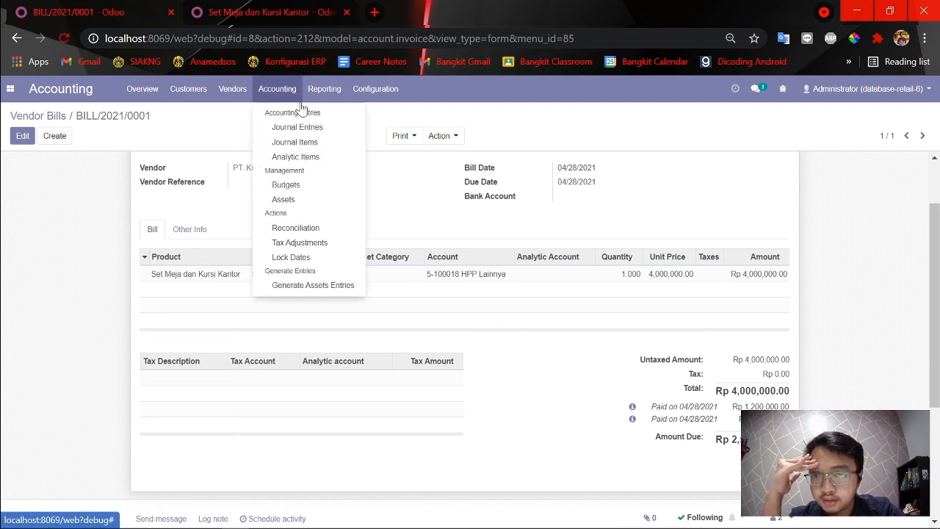
left_click(309, 144)
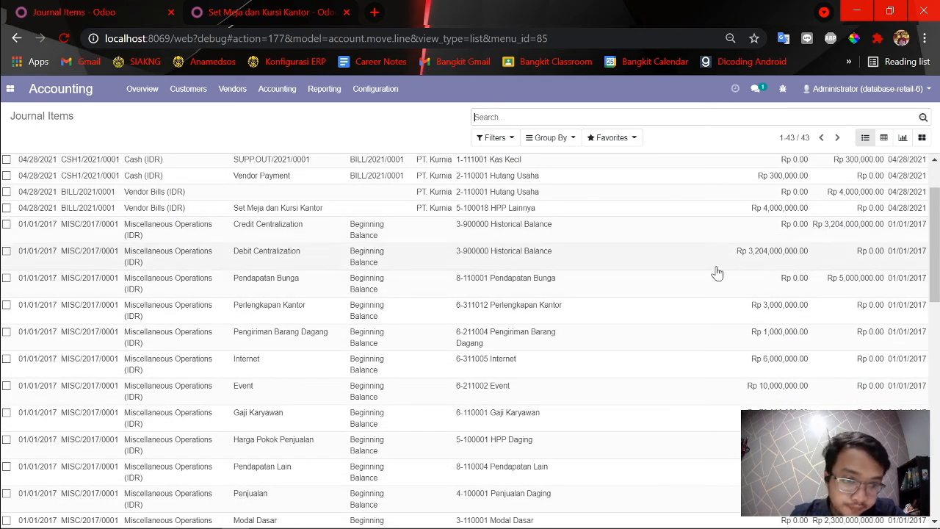
scroll(410, 259, "up", 1)
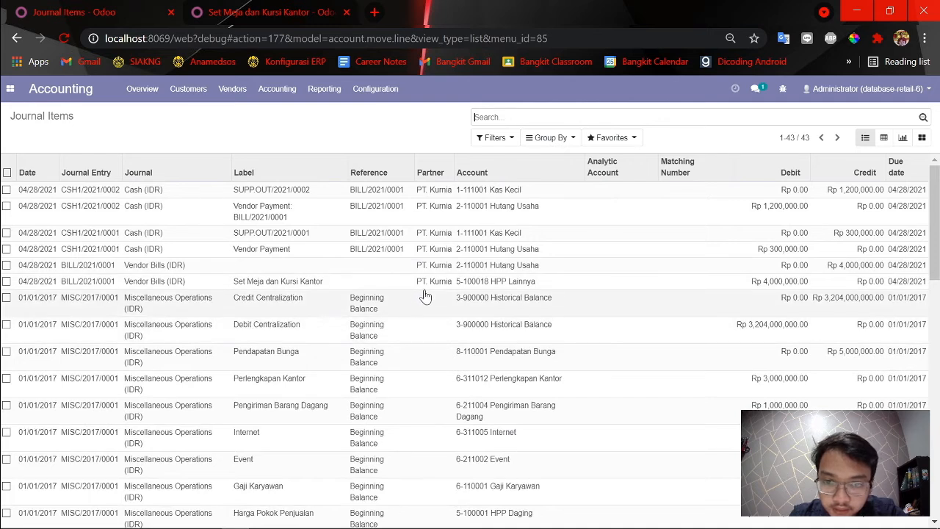